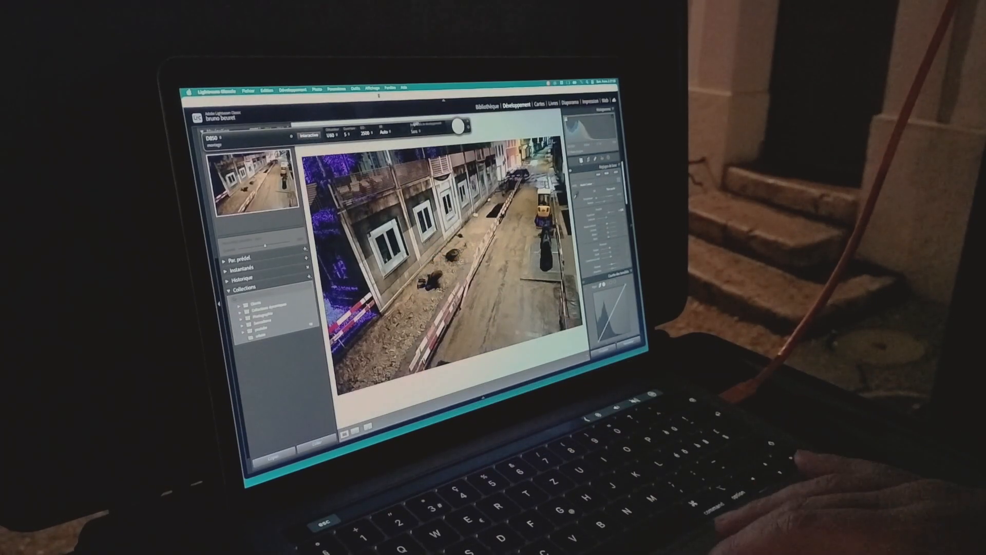
Step: Move the tethered capture bar fully above the photo and set the camera's shutter speed to 1/50
drag(444, 120, 508, 123)
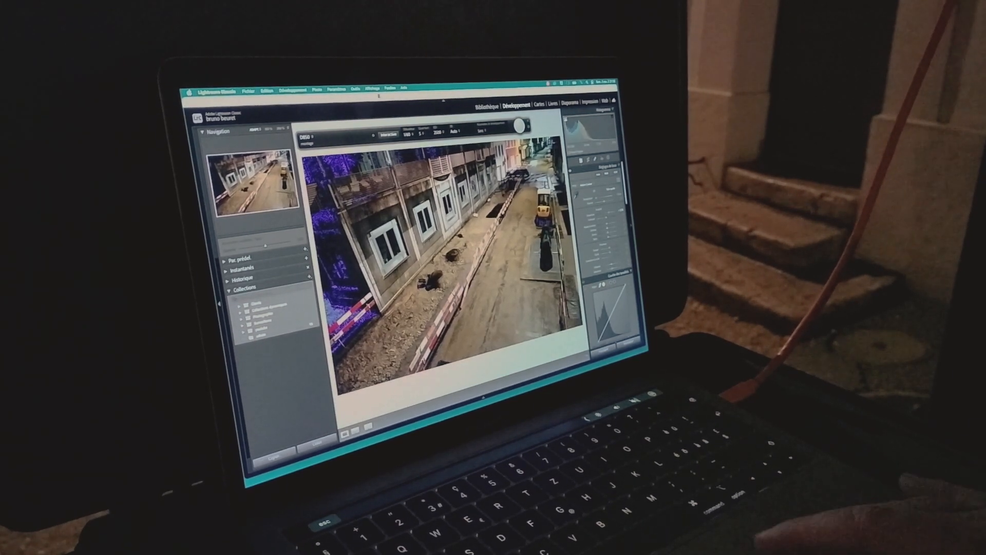
click(409, 134)
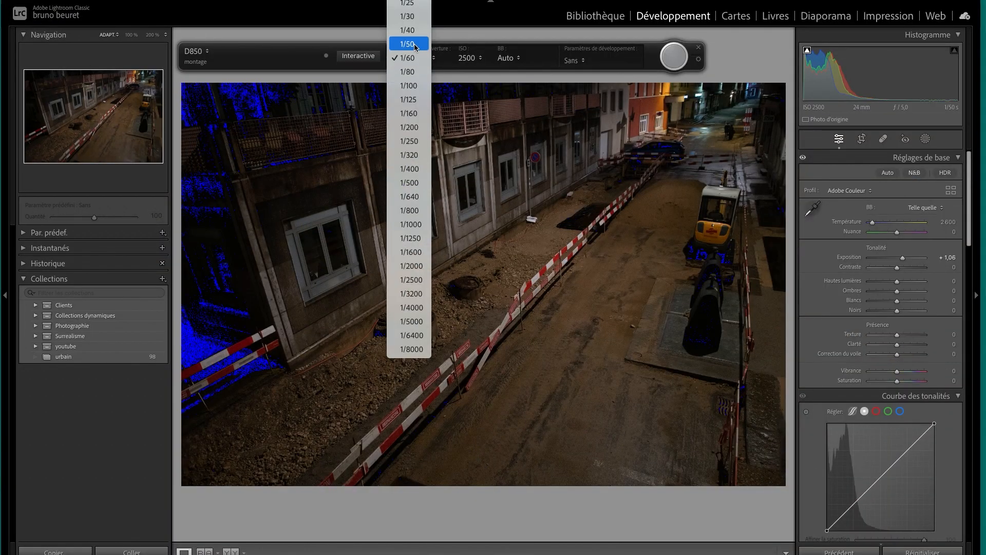
click(416, 45)
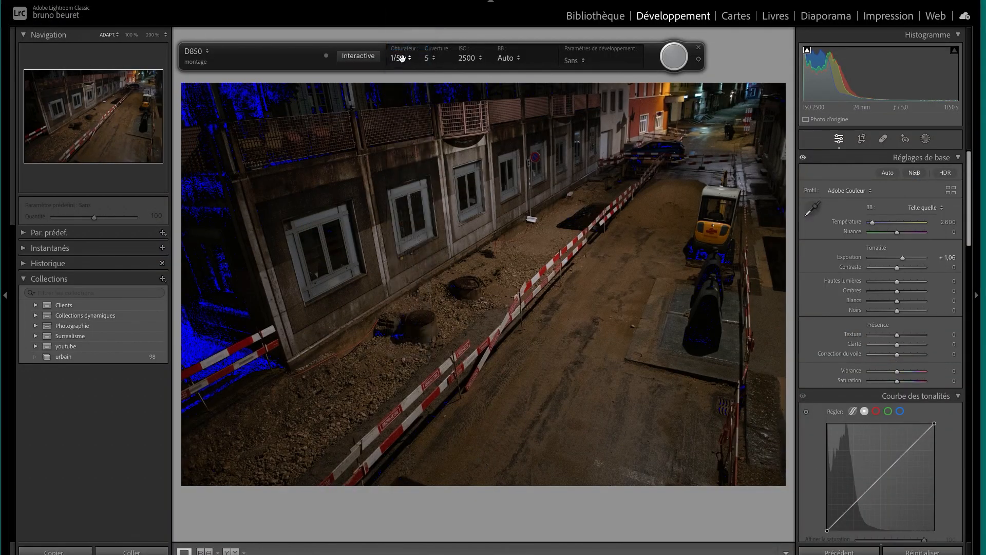
Step: Keep the aperture at 5 and the ISO at 2500, and trigger a tethered capture
click(435, 59)
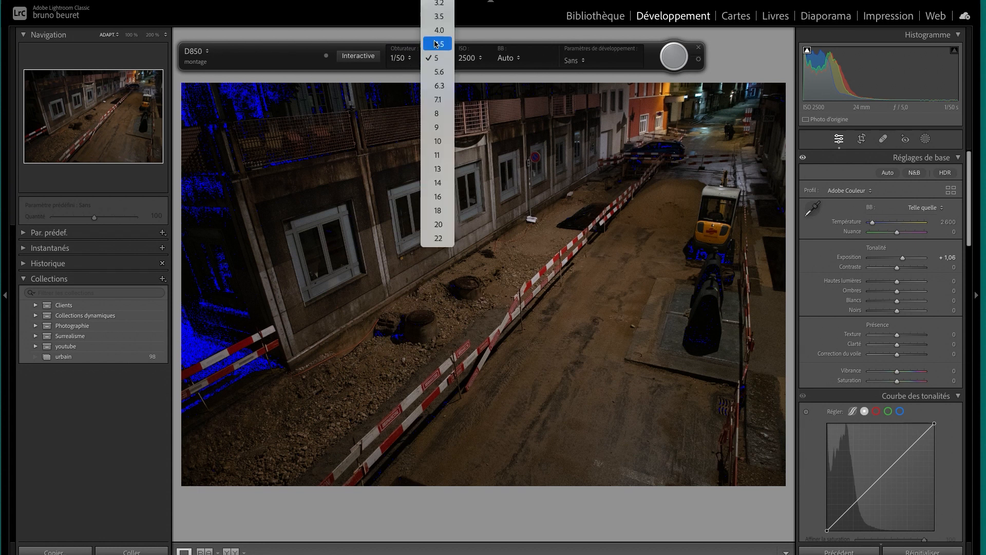
click(433, 59)
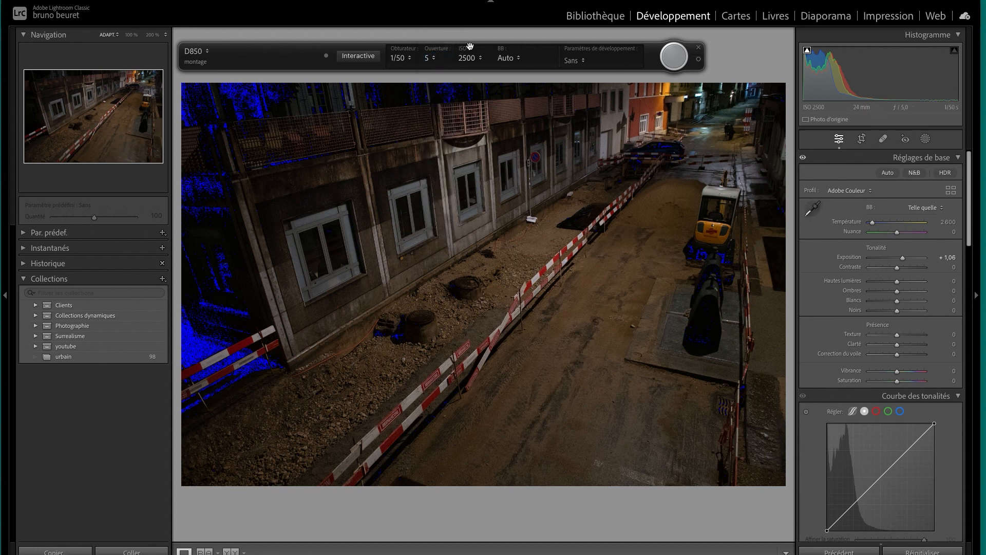
click(480, 61)
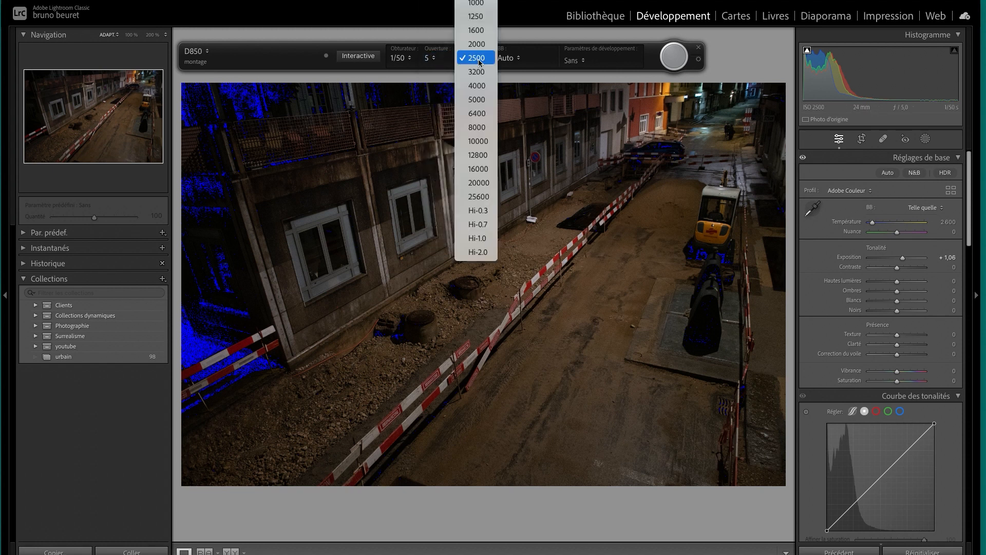
click(479, 59)
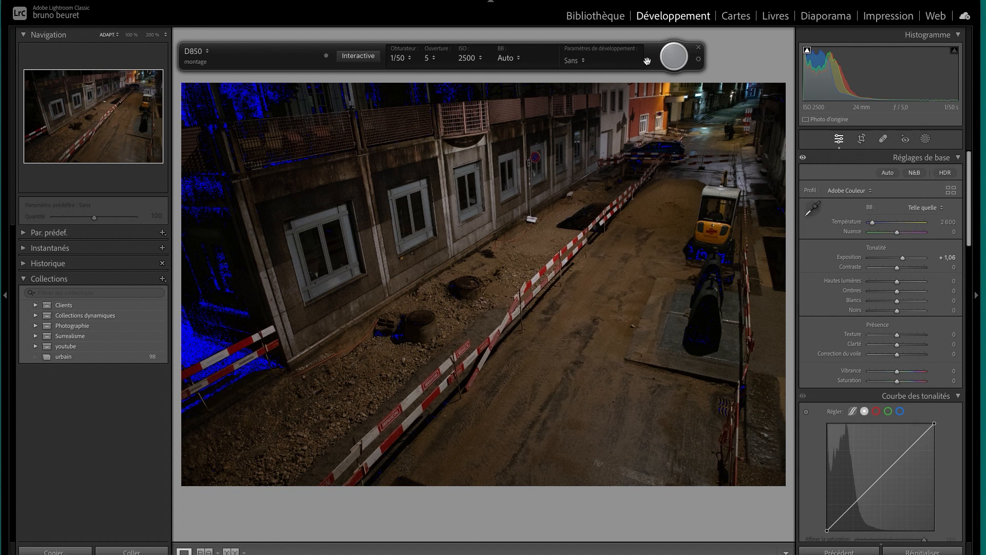
drag(650, 55, 651, 51)
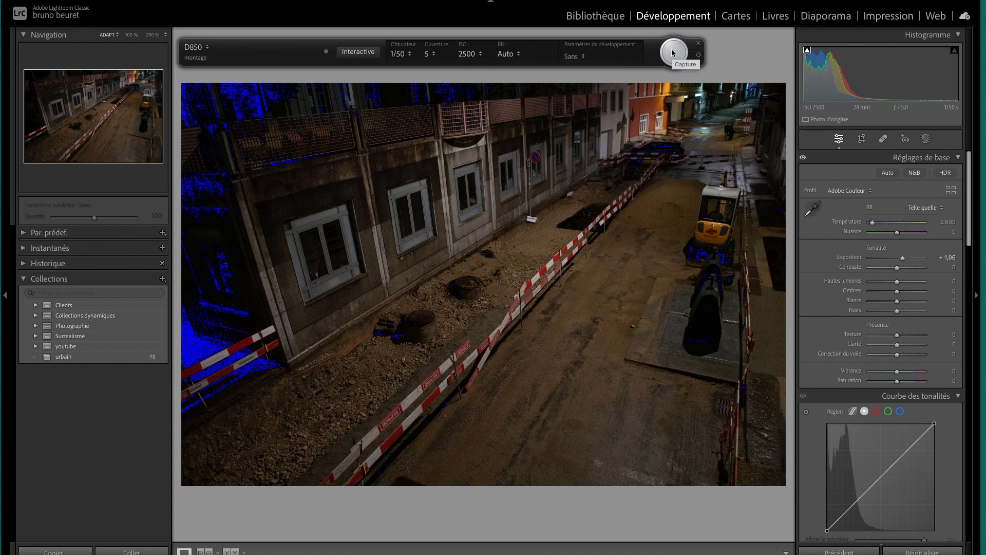
click(672, 51)
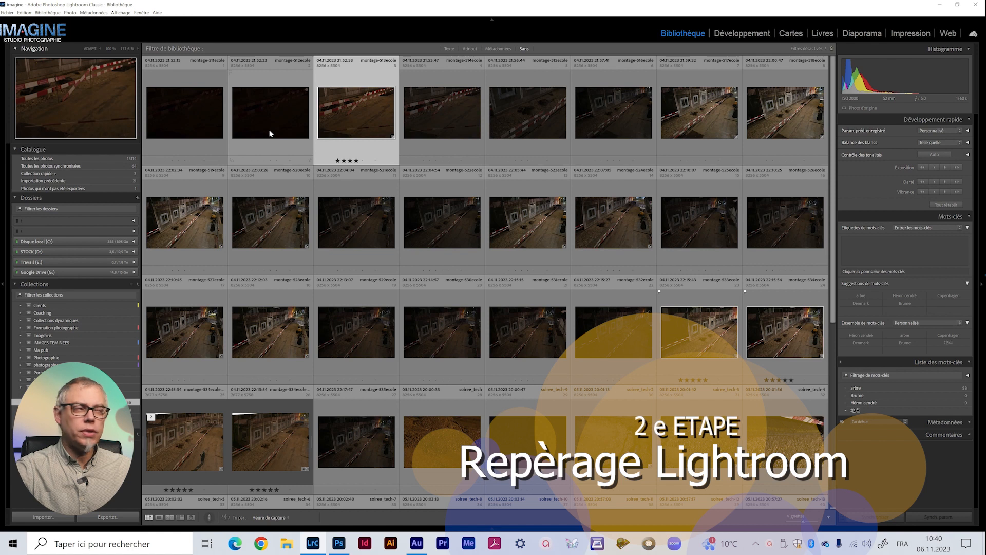
Step: Review the night construction-site shots one by one at large size, starting from montage-513ecole.nef, to compare framing and exposure
double_click(368, 118)
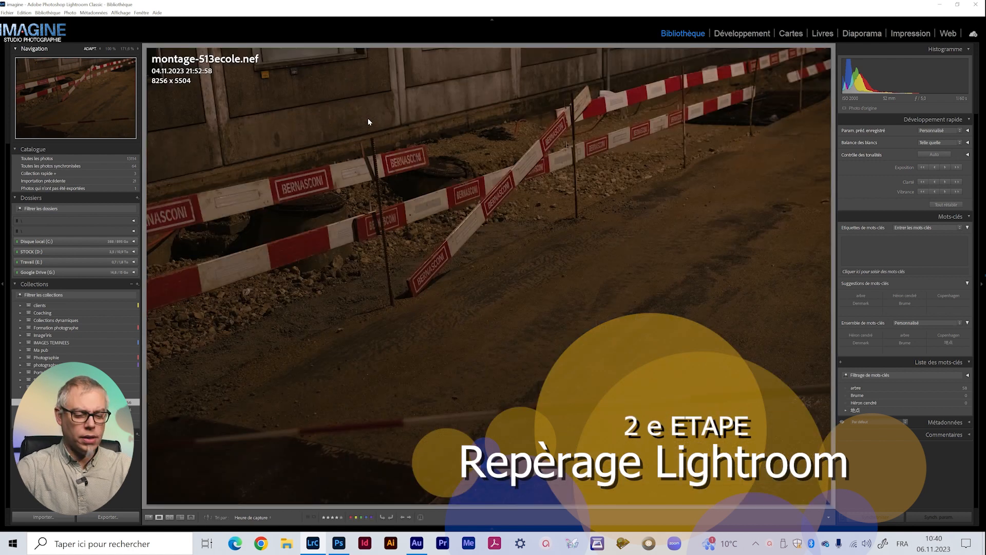
key(Right)
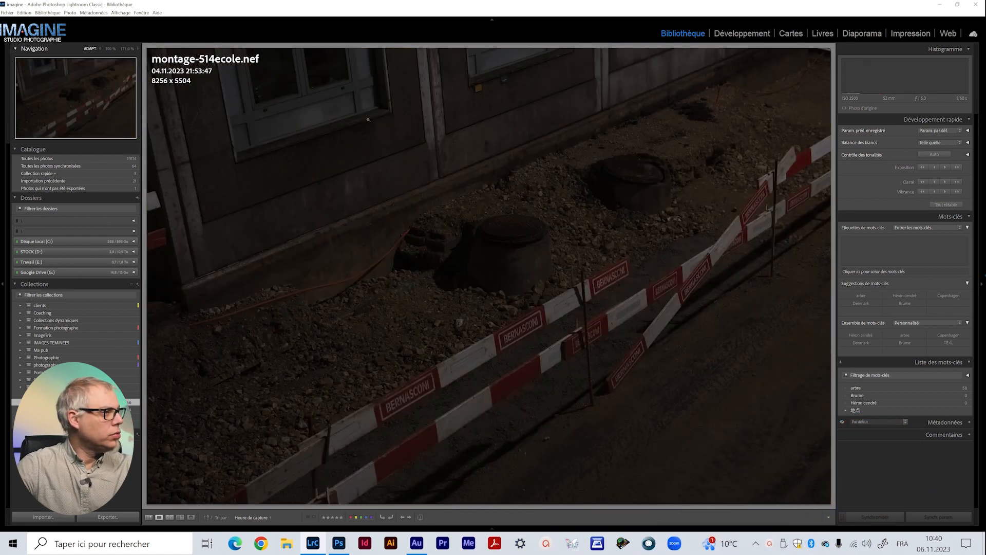
key(Right)
key(Right)
key(Right)
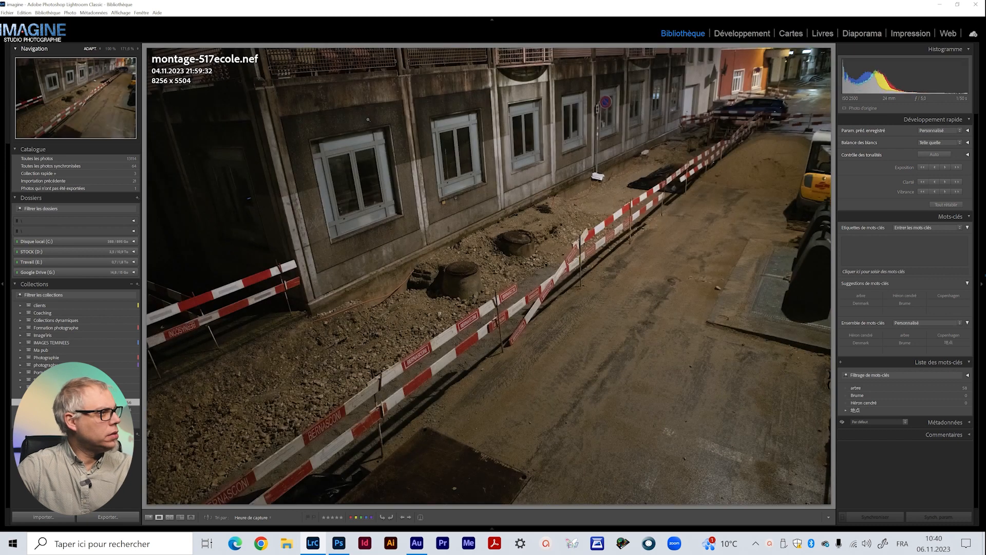
key(Right)
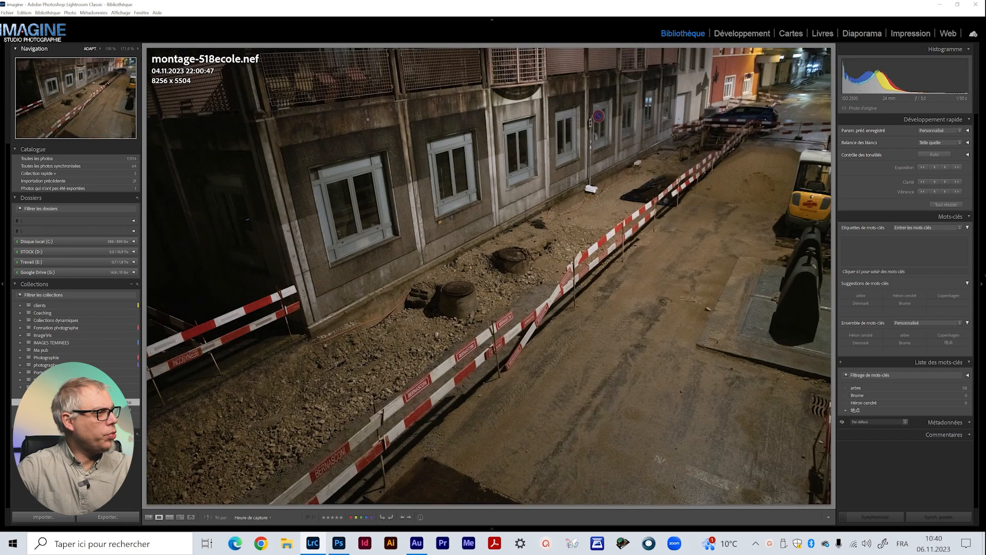
key(Right)
key(Right)
key(Right)
key(Right)
key(Right)
key(Right)
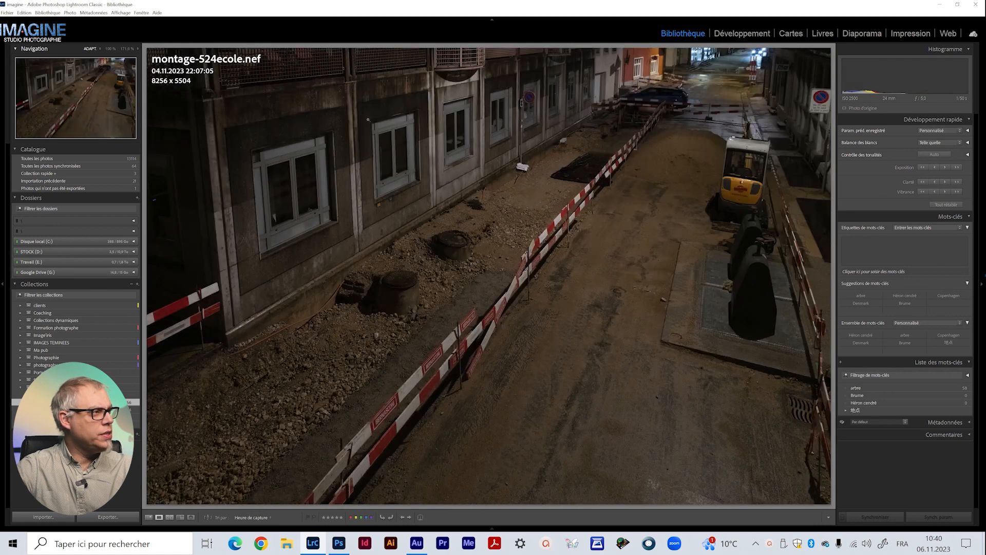
key(Right)
key(Right)
key(Right)
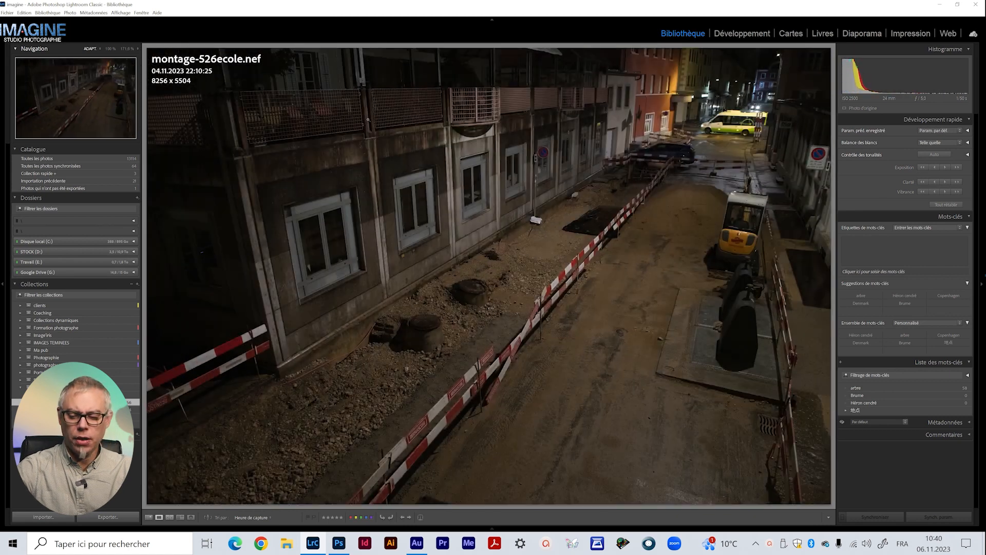
key(Right)
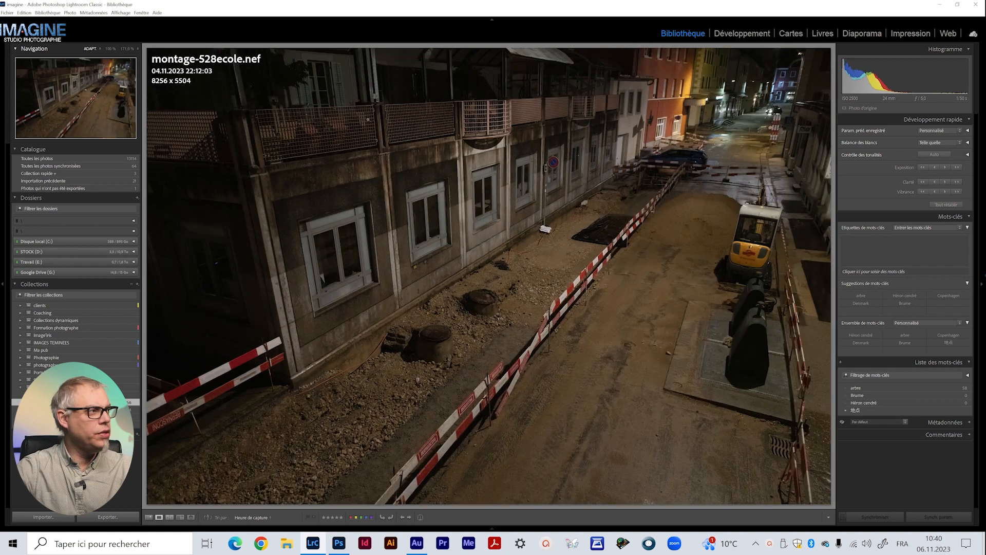
key(Right)
key(Right)
key(Right)
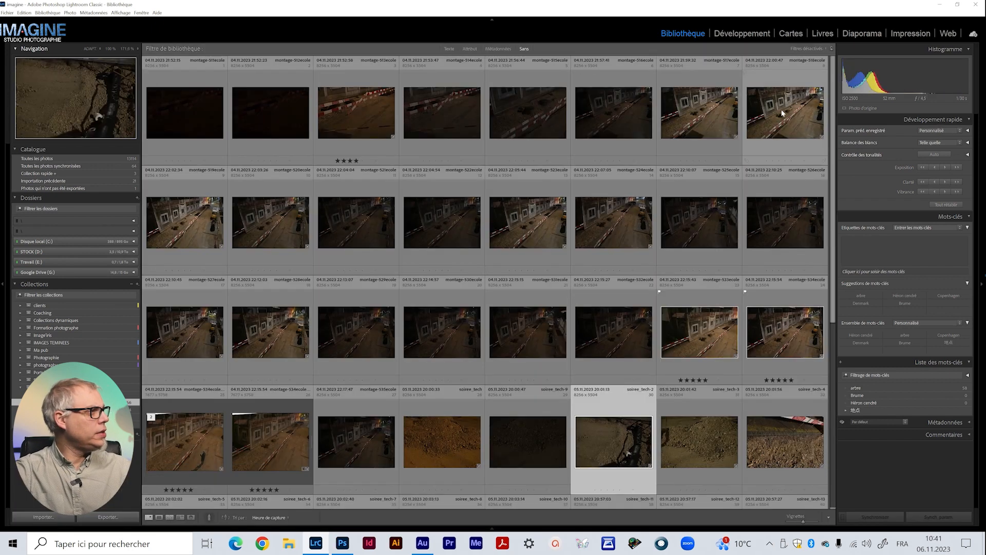
Step: Filter the library to flagged photos (Marquées) and remove the flag from the fourth photo
click(805, 49)
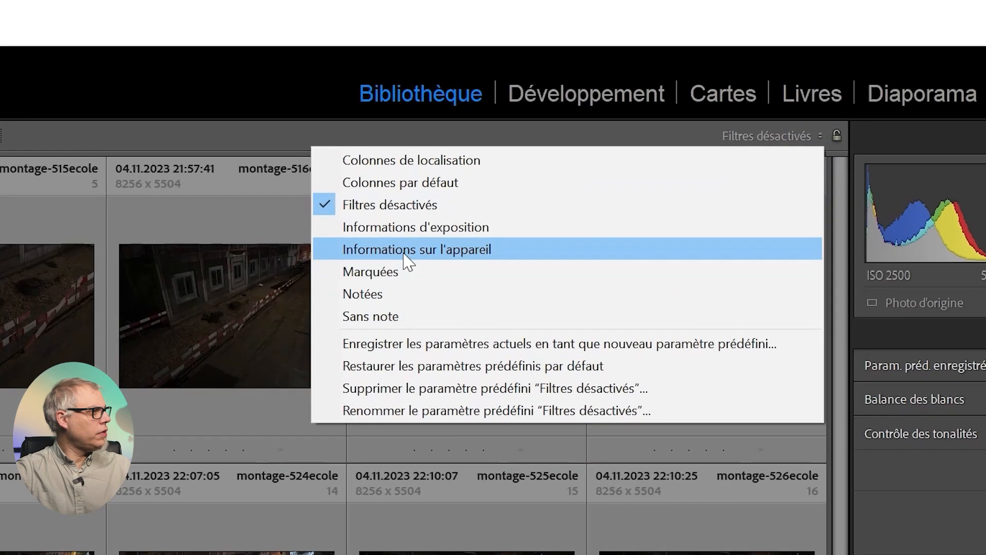
click(668, 97)
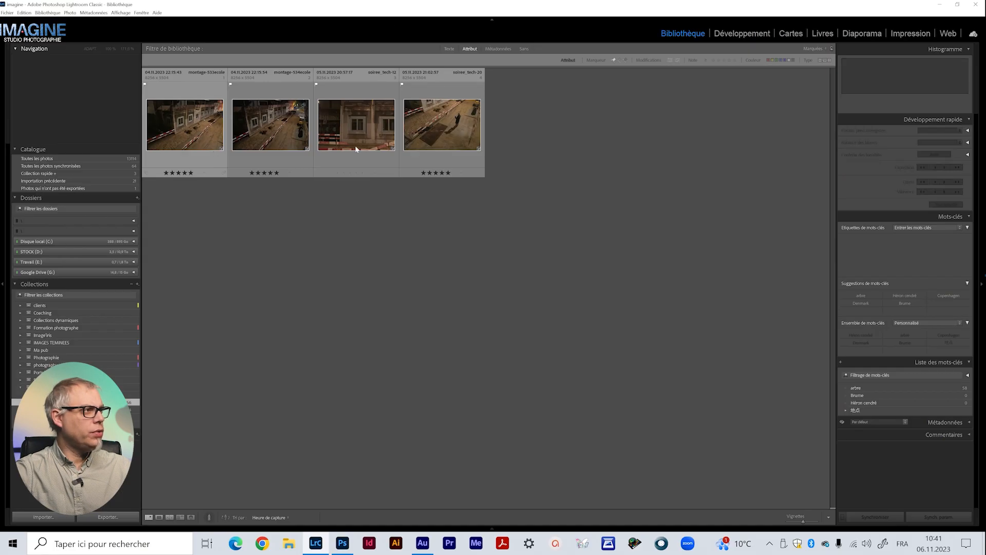
click(403, 85)
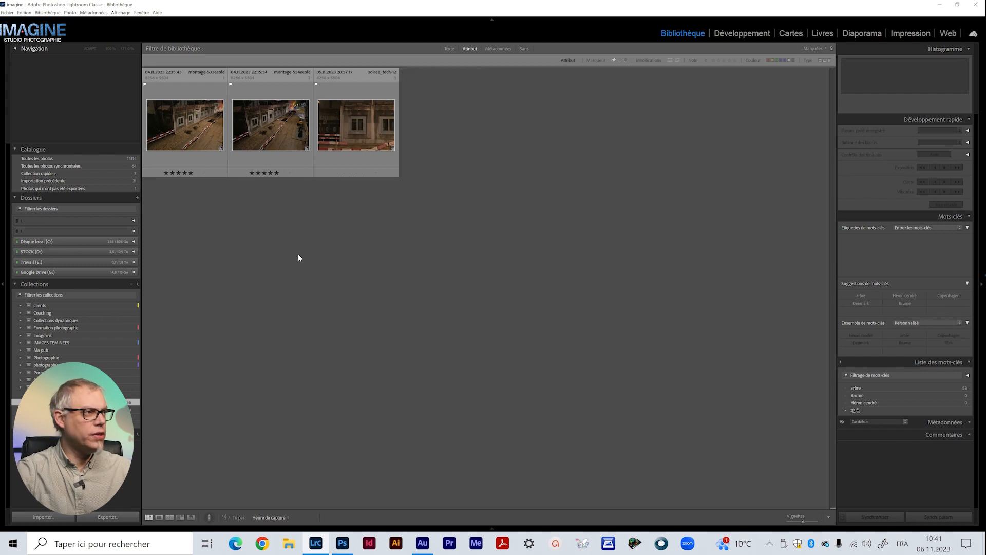
Step: Examine the three flagged photos at large size, comparing montage-533ecole with montage-534ecole, and return to the thumbnail grid
double_click(203, 137)
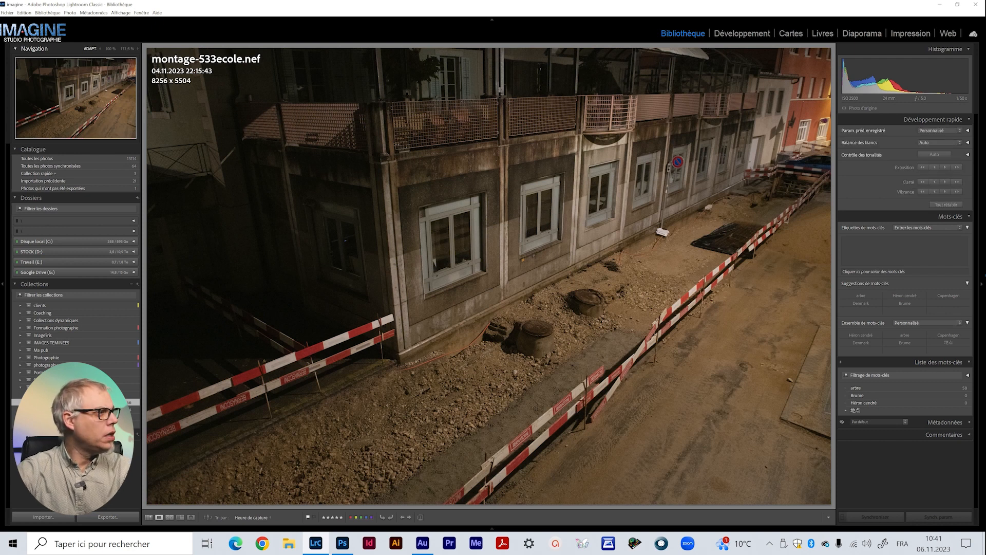
key(Right)
key(Right)
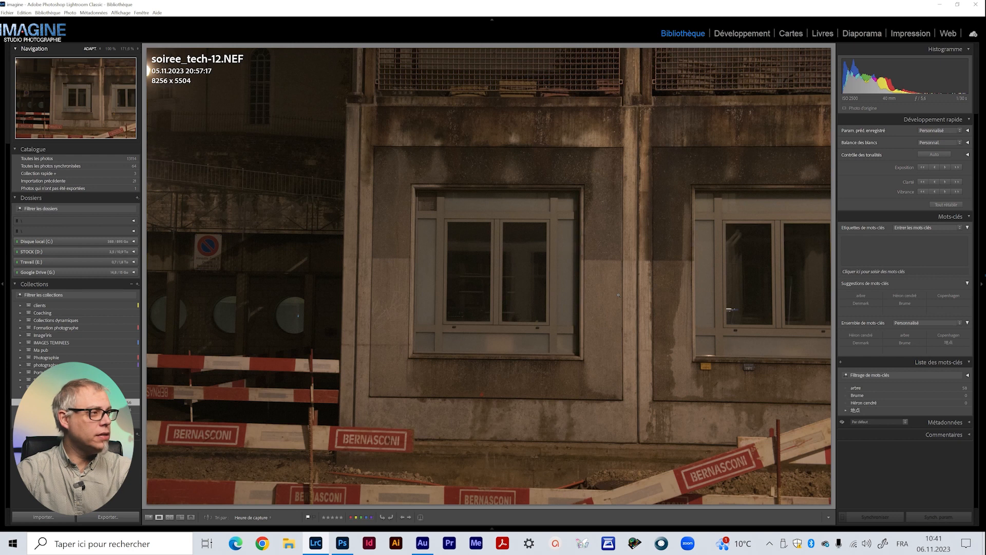
key(Left)
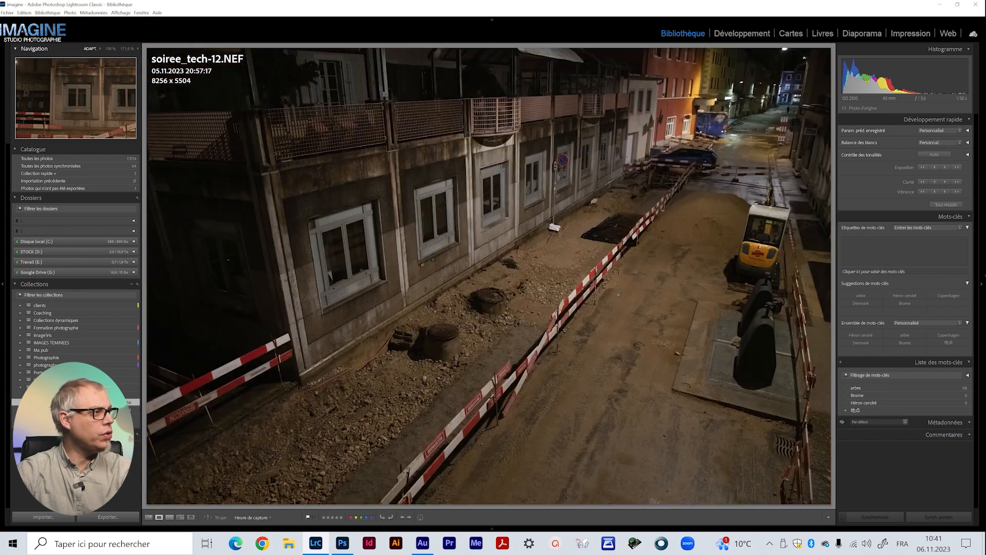
key(Left)
key(Right)
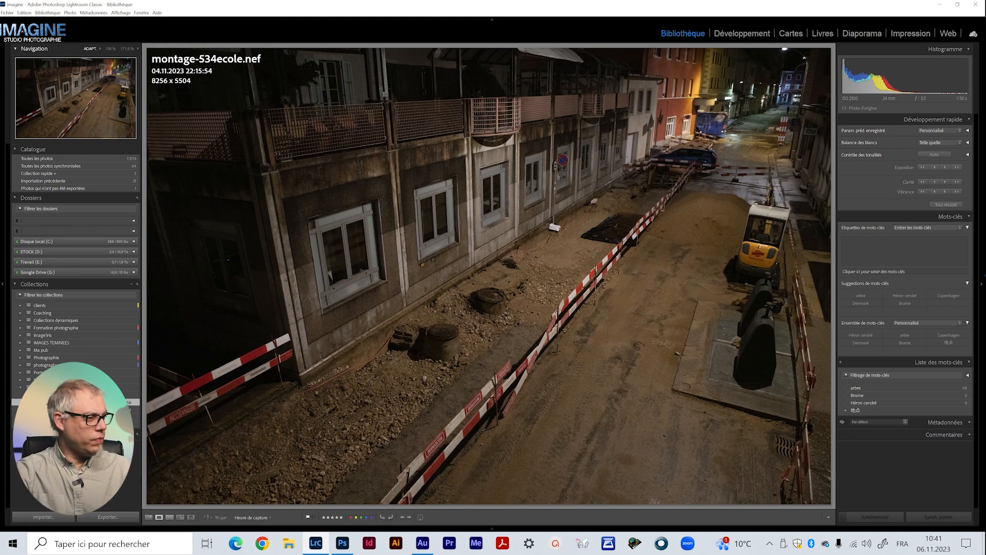
click(149, 518)
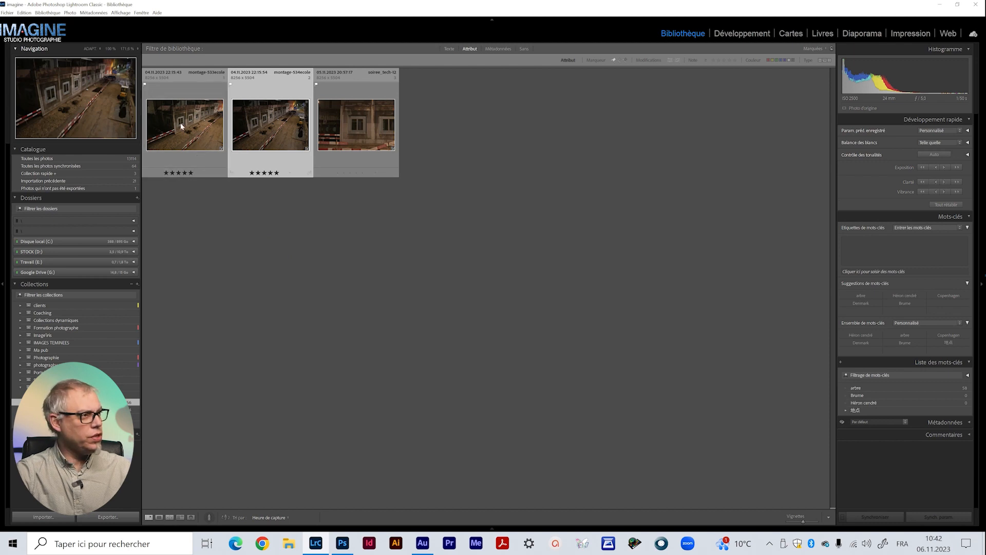
Step: Select montage-533ecole and montage-534ecole together and start a Panorama photo merge of them
ctrl+click(163, 122)
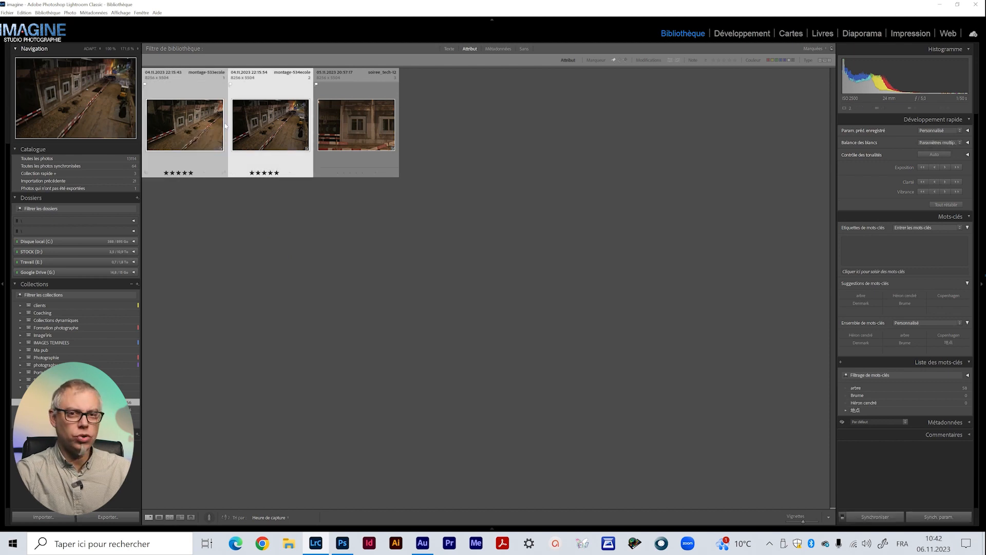
right_click(261, 118)
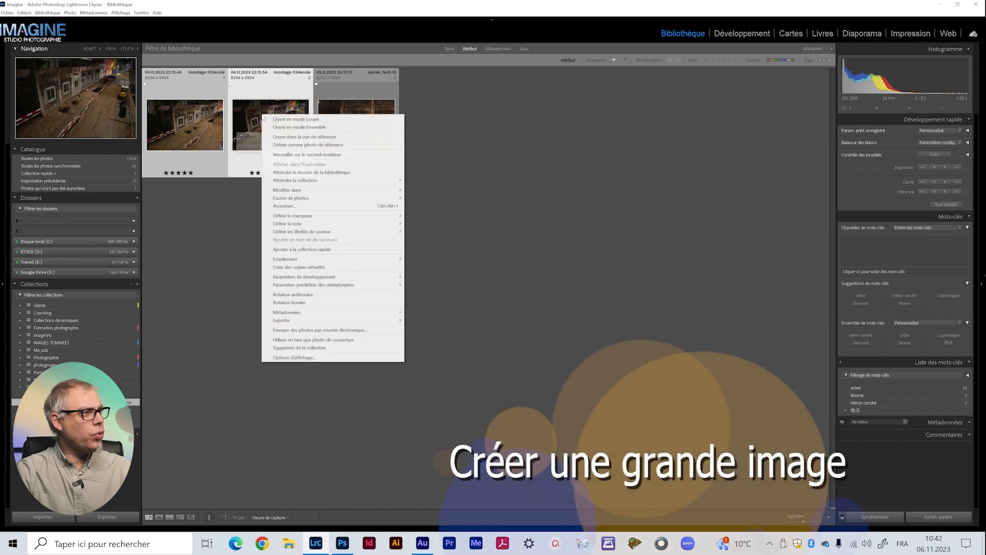
mouse_move(300, 285)
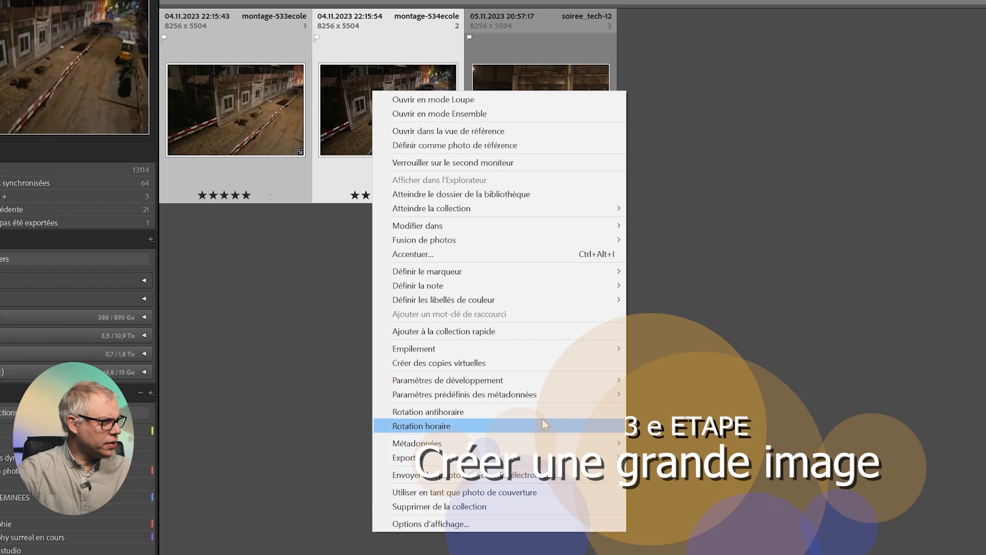
mouse_move(467, 226)
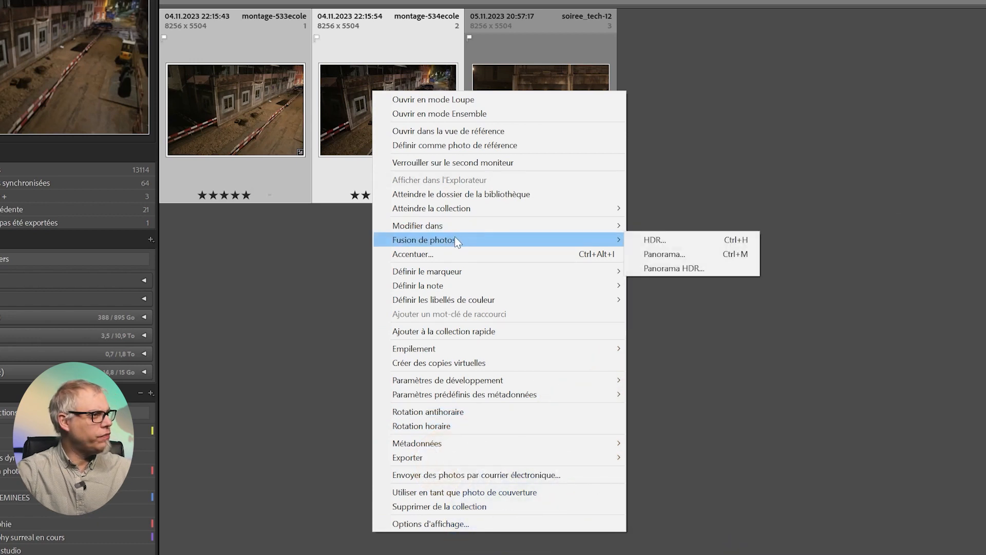
click(660, 255)
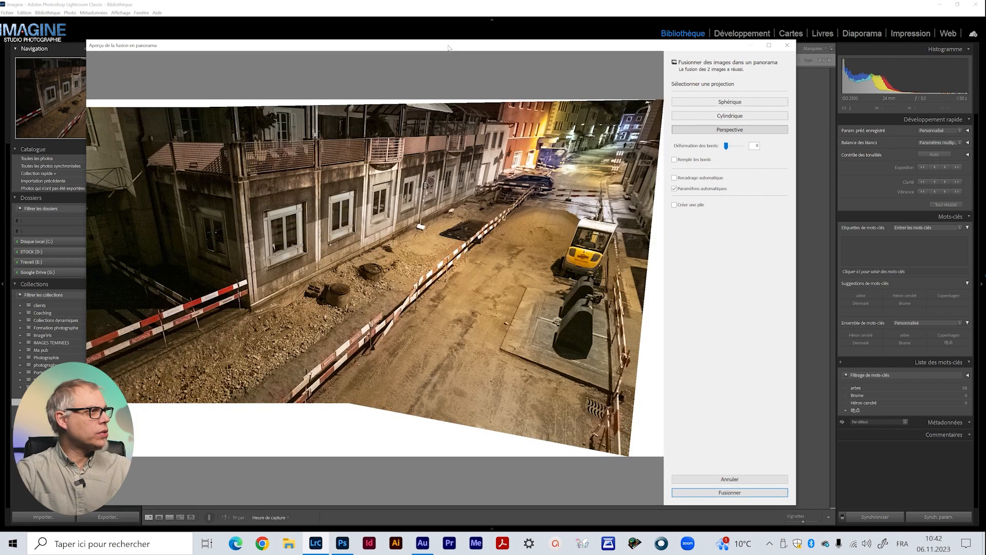
Step: Compare the Cylindrique and Sphérique projections, choose Perspective, and merge the two photos into a panorama
drag(448, 48, 438, 45)
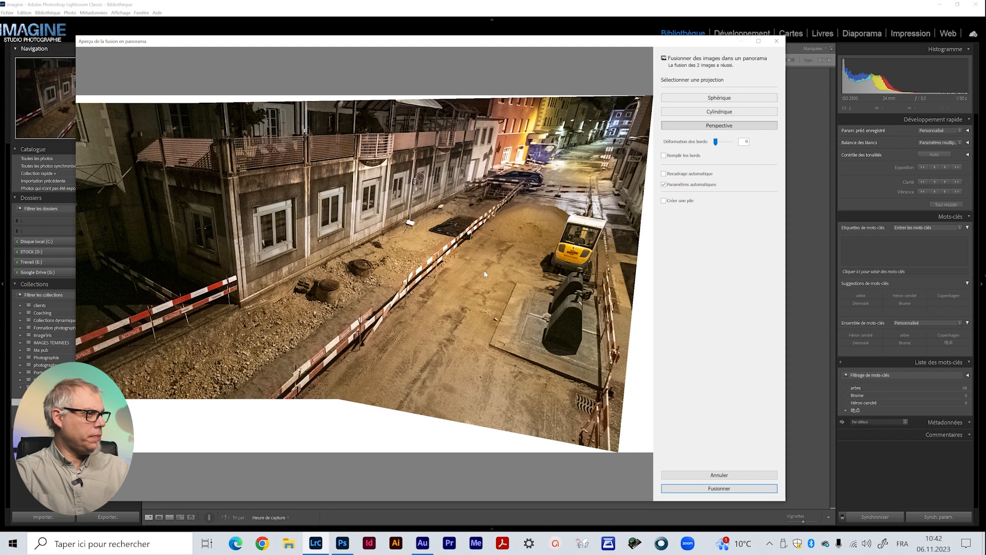
click(722, 114)
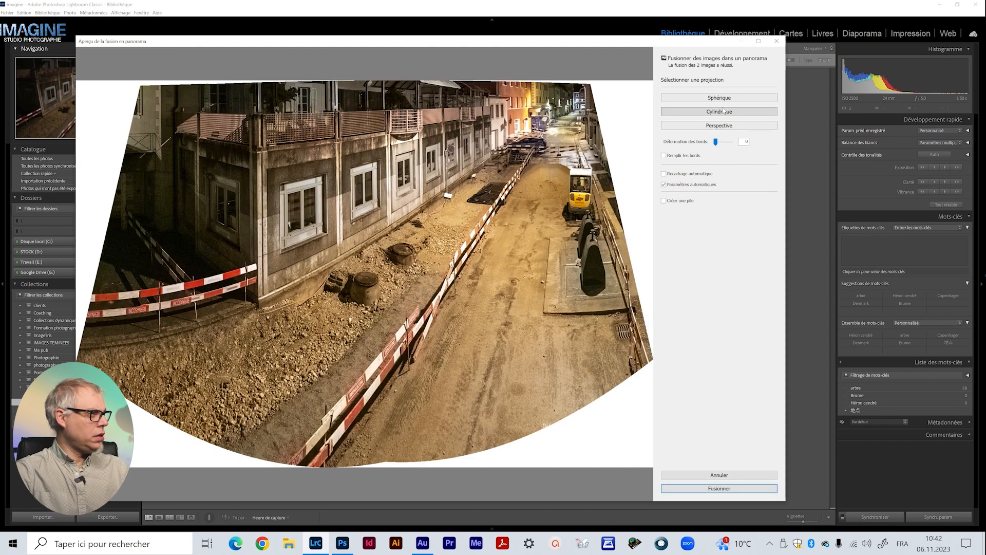
click(728, 97)
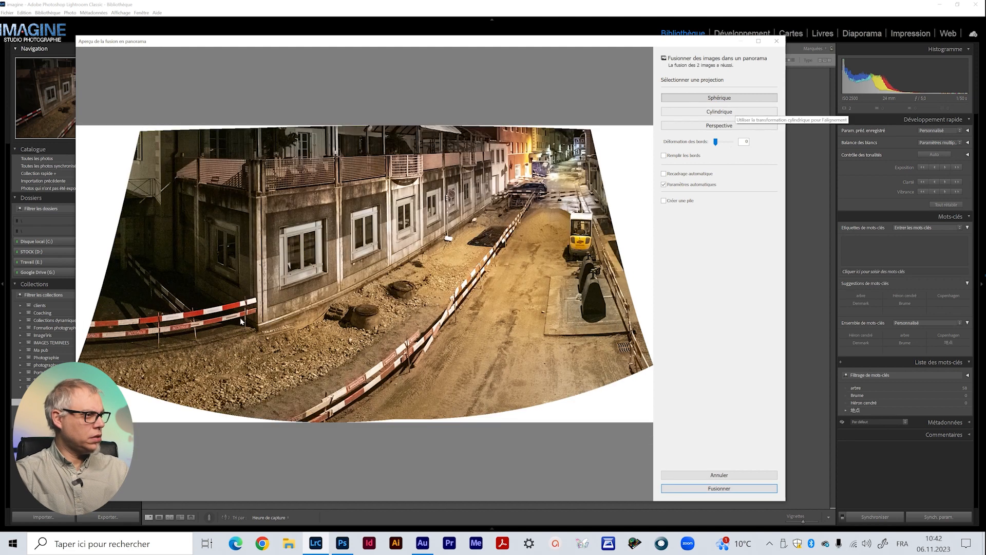
click(719, 128)
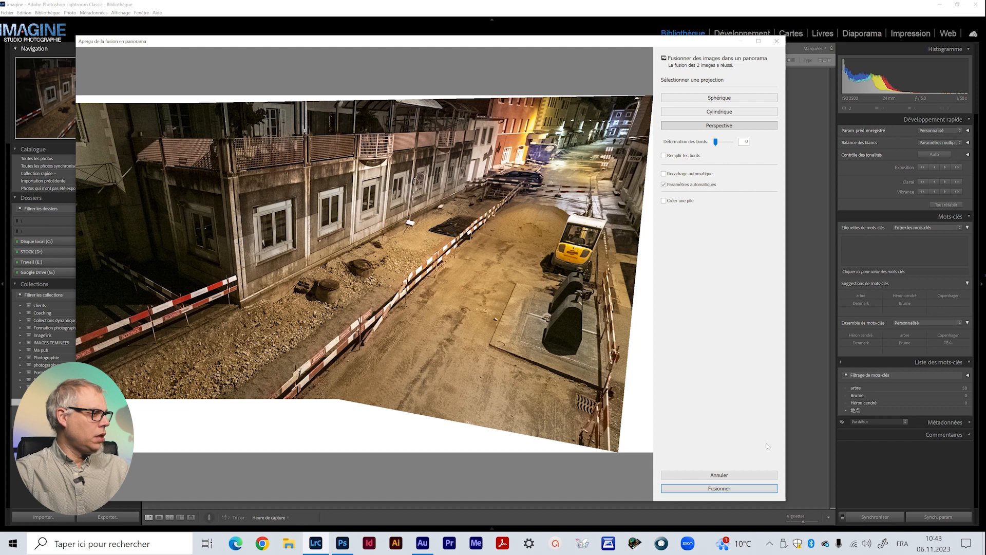
click(719, 488)
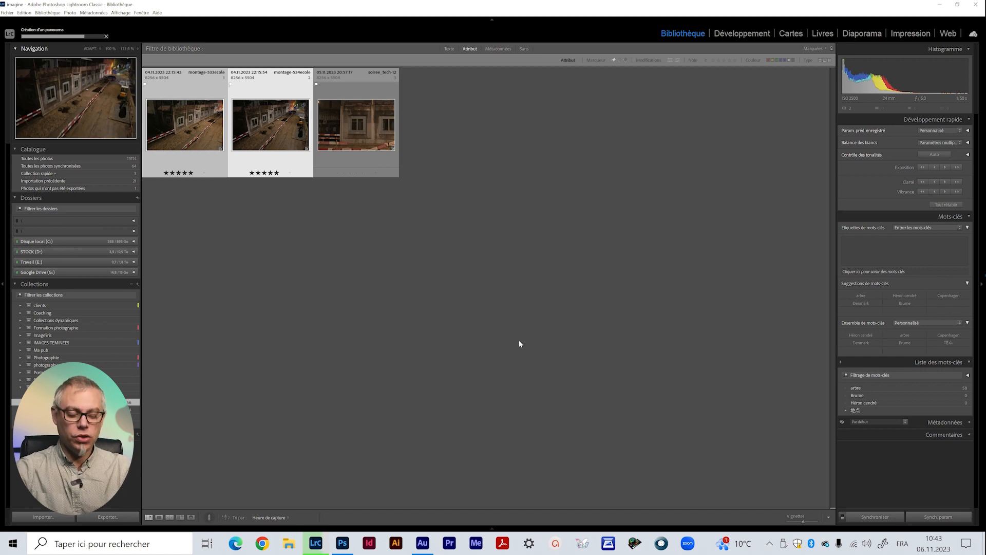
Step: Turn off the library's Marquées filter so that all photos are shown in the grid
key(ctrl+l)
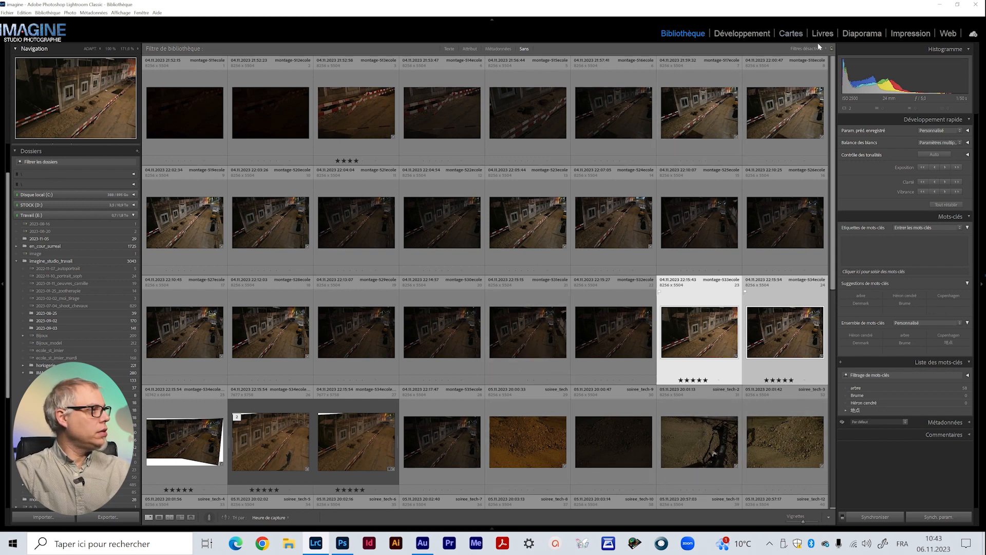
click(806, 49)
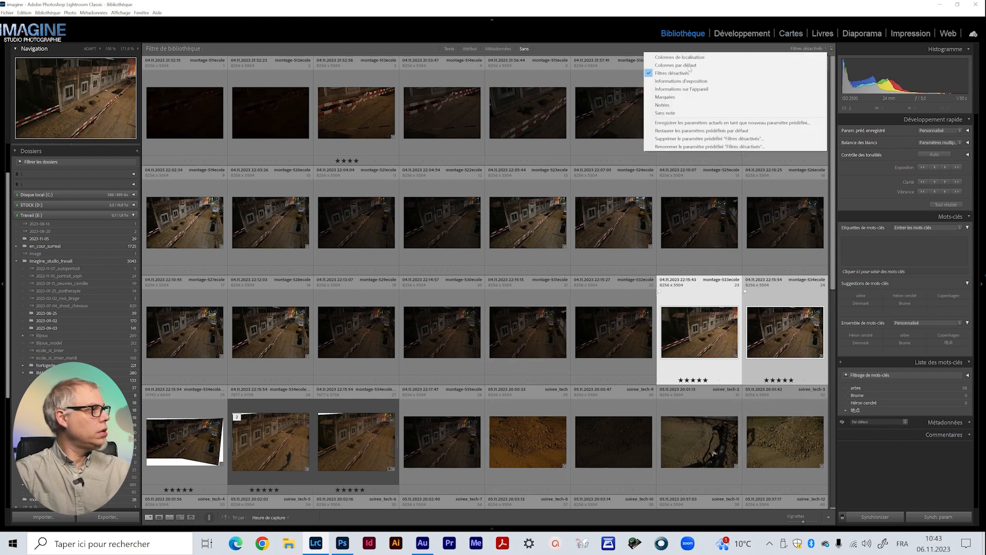
click(678, 105)
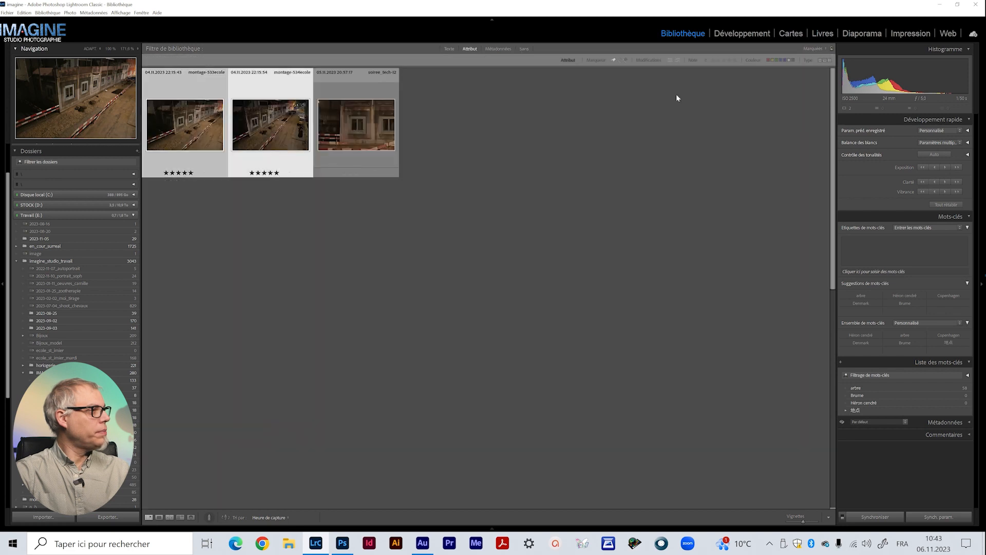
click(818, 49)
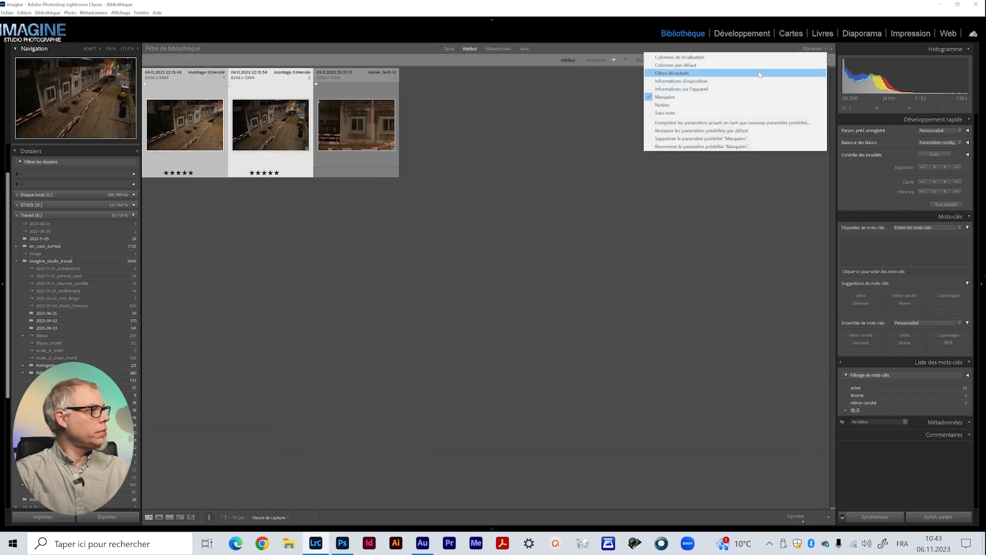
click(729, 73)
Step: Open montage-534ecole-Panorama-2.dng in the Développement module and raise its exposure to +2.53
double_click(198, 445)
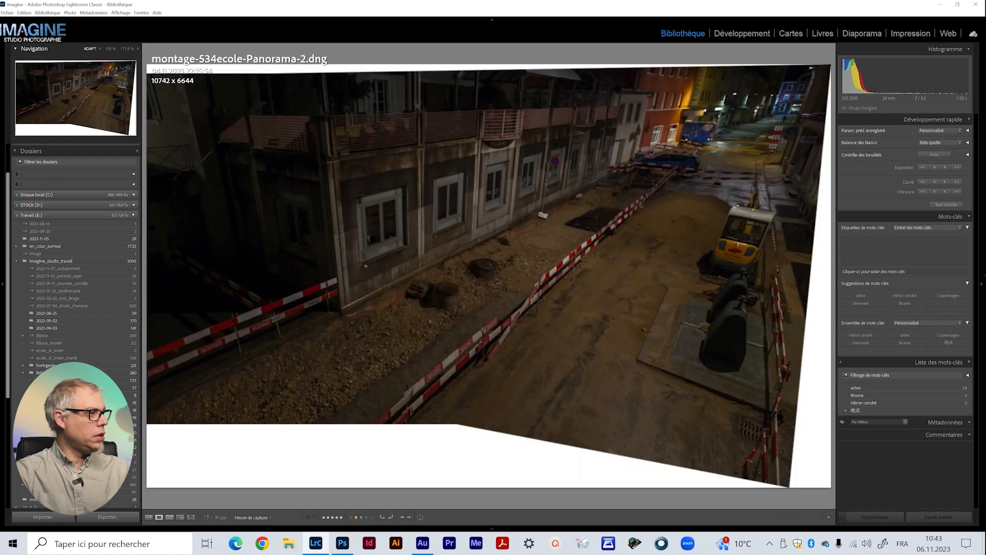
click(745, 33)
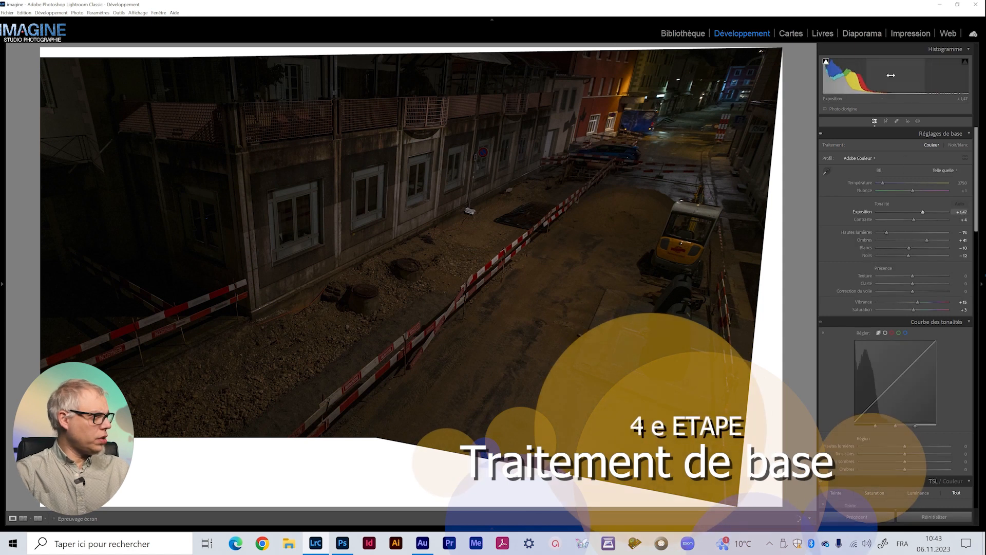
drag(881, 75, 899, 74)
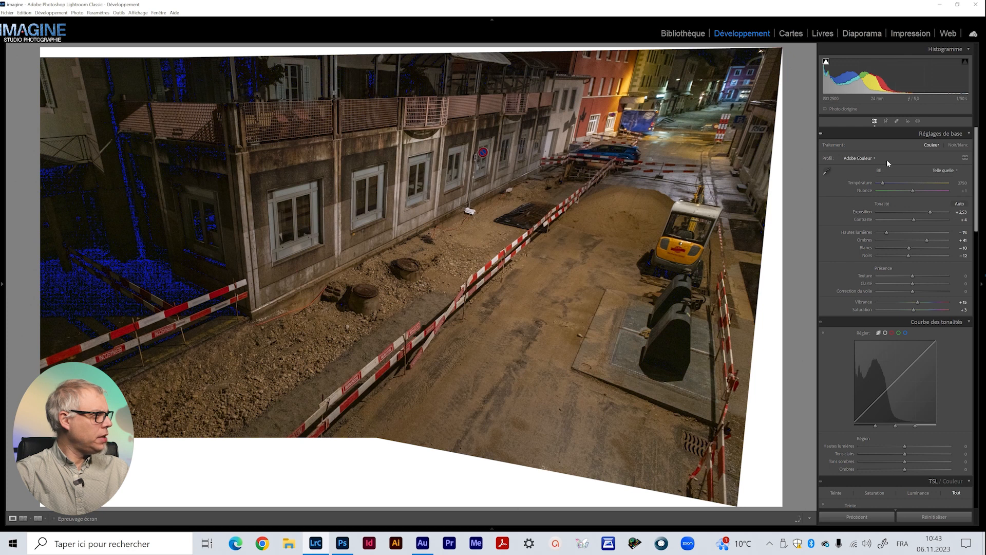
Step: Apply the Adobe Neutre profile to the panorama and set its white balance to Auto
click(963, 158)
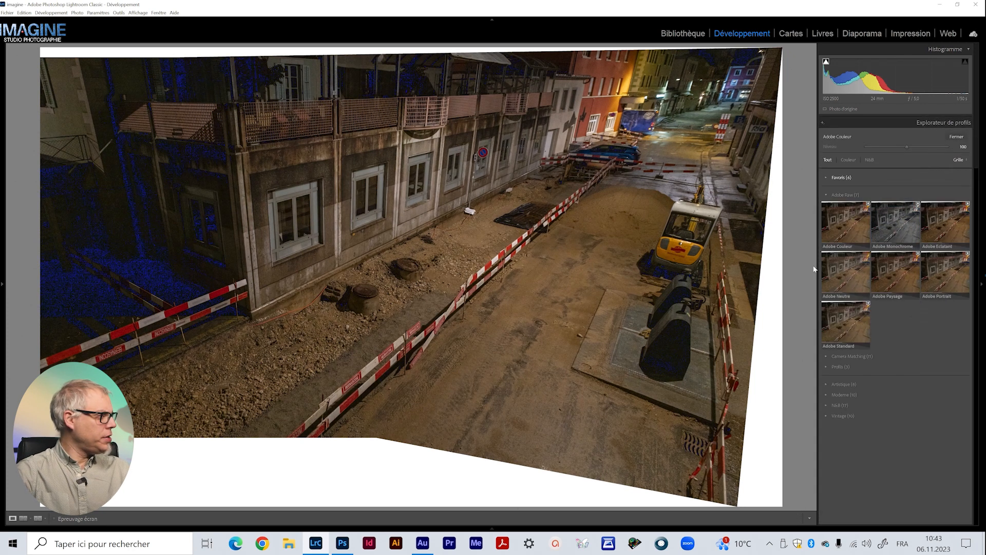
click(846, 280)
click(846, 279)
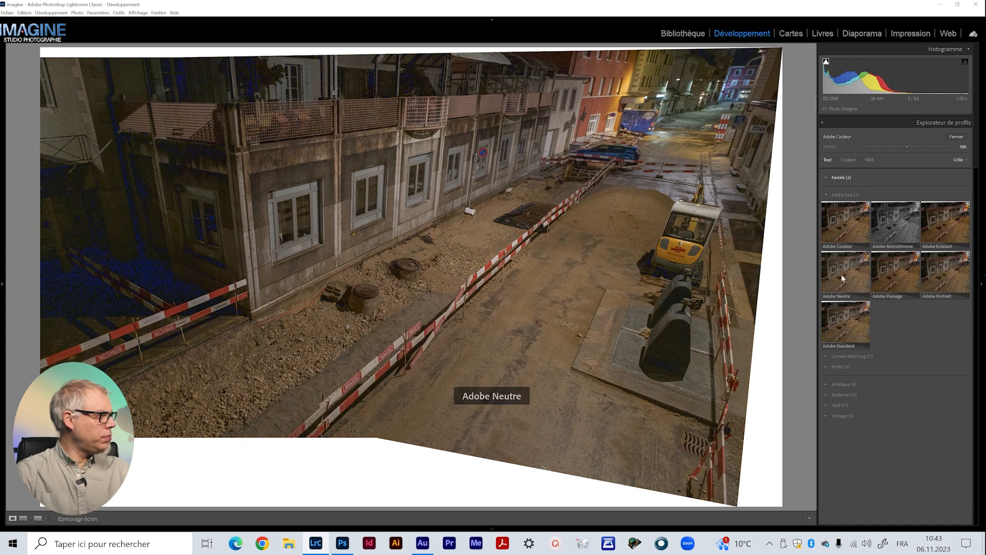
click(957, 137)
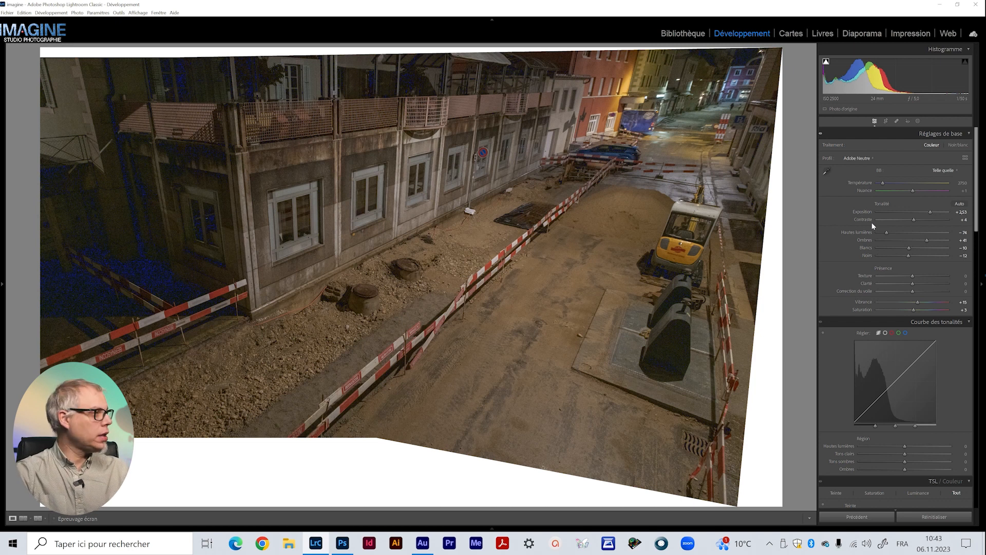
click(946, 170)
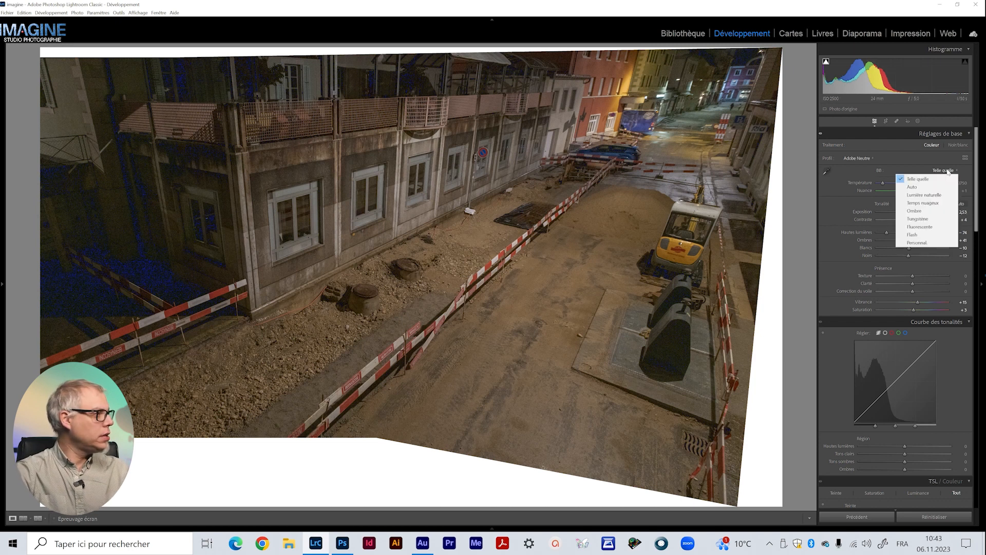
click(923, 188)
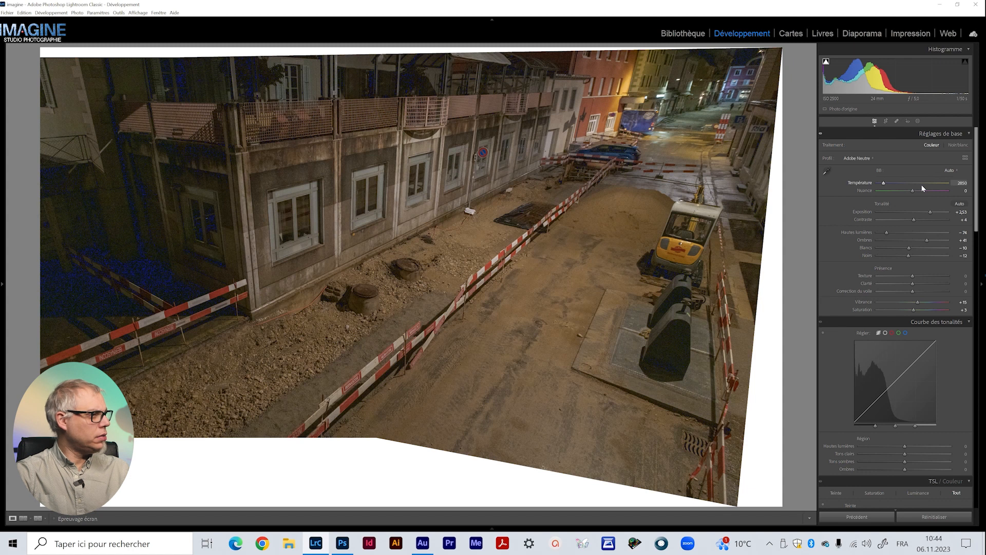
Step: Correct the panorama's perspective with the Auto Upright transformation
scroll(897, 283, down, 15)
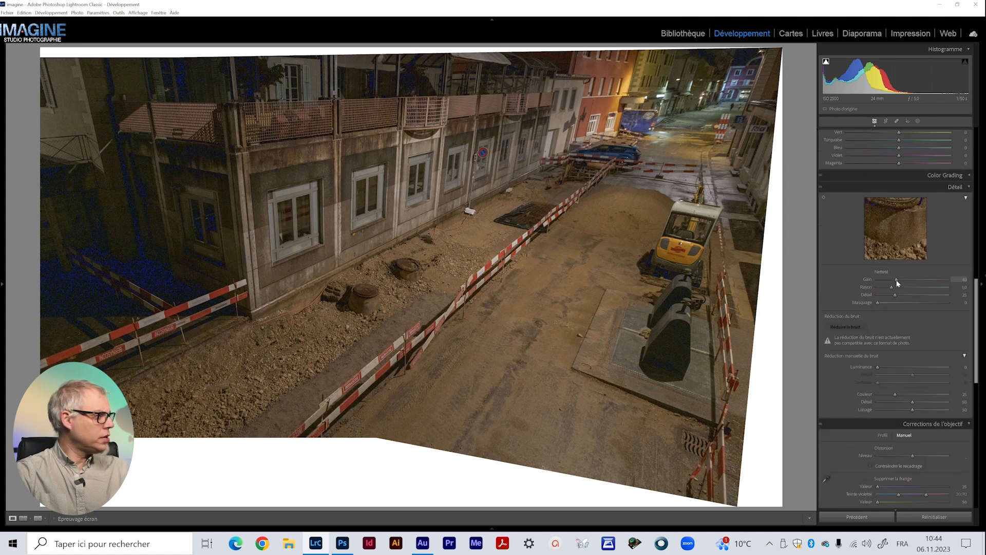
scroll(896, 279, down, 2)
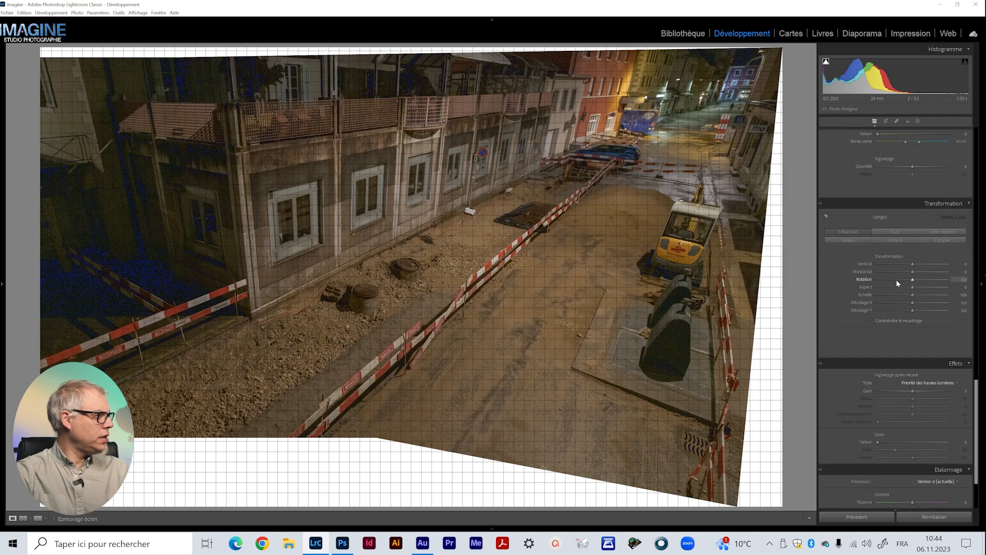
click(890, 232)
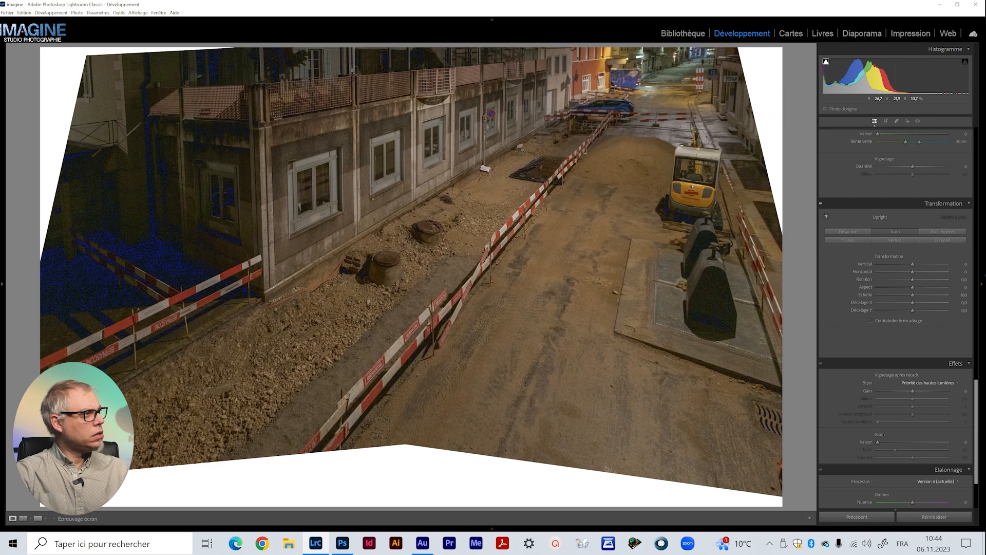
Step: Sharpen the panorama with gain 63, radius 0.6, detail 26 and masking 58, checking the windows and facade up close
scroll(870, 243, up, 7)
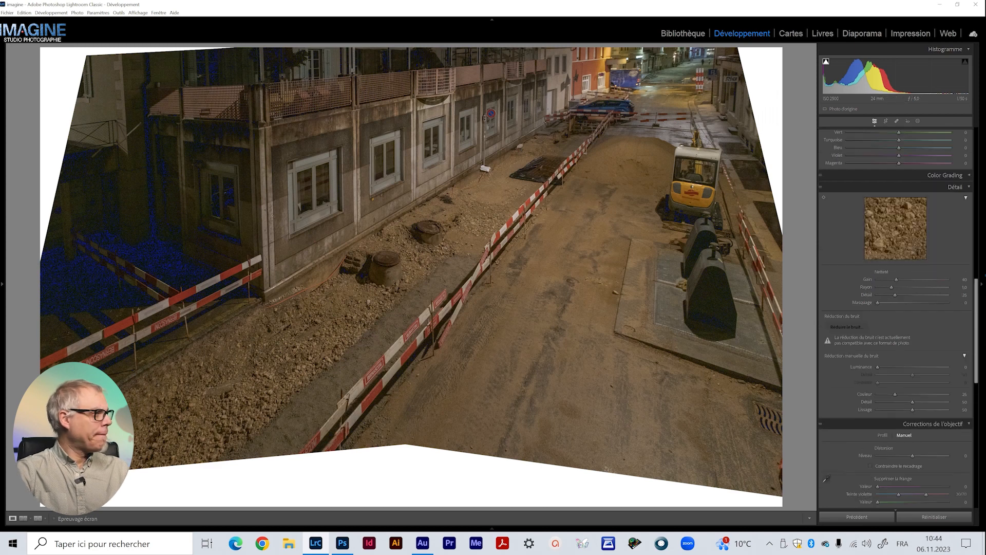
click(342, 165)
drag(351, 296, 149, 390)
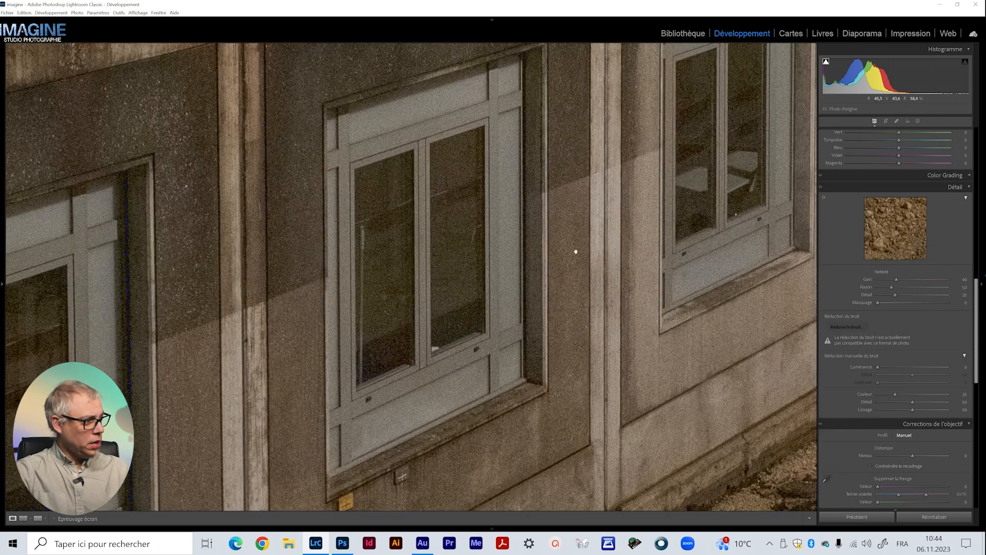
drag(577, 251, 543, 282)
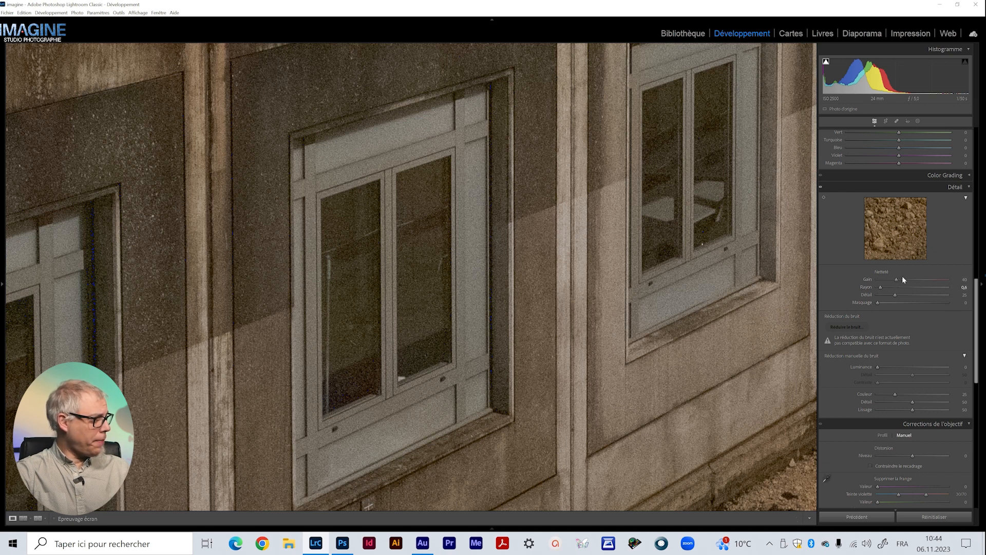
drag(896, 280, 907, 280)
click(896, 294)
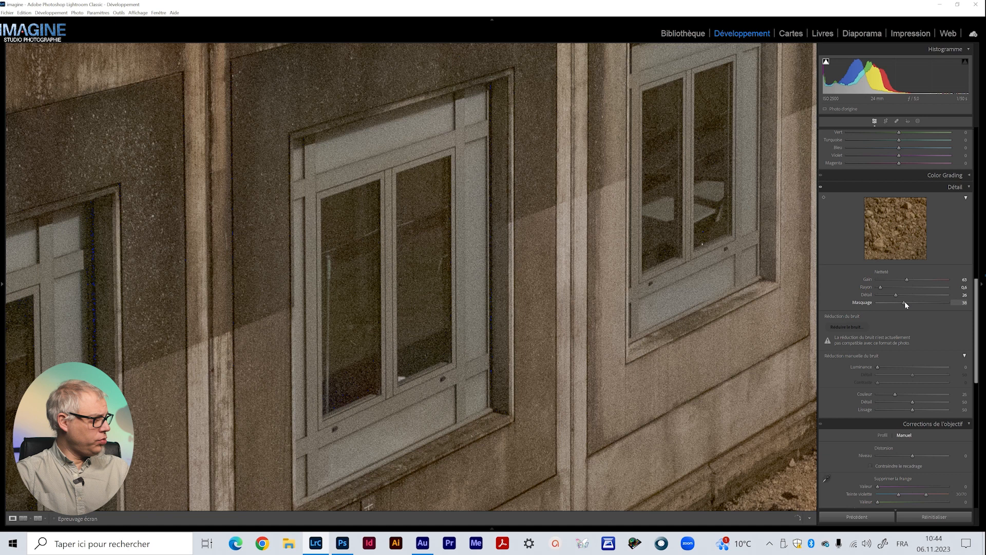
drag(450, 280, 260, 387)
drag(444, 302, 519, 469)
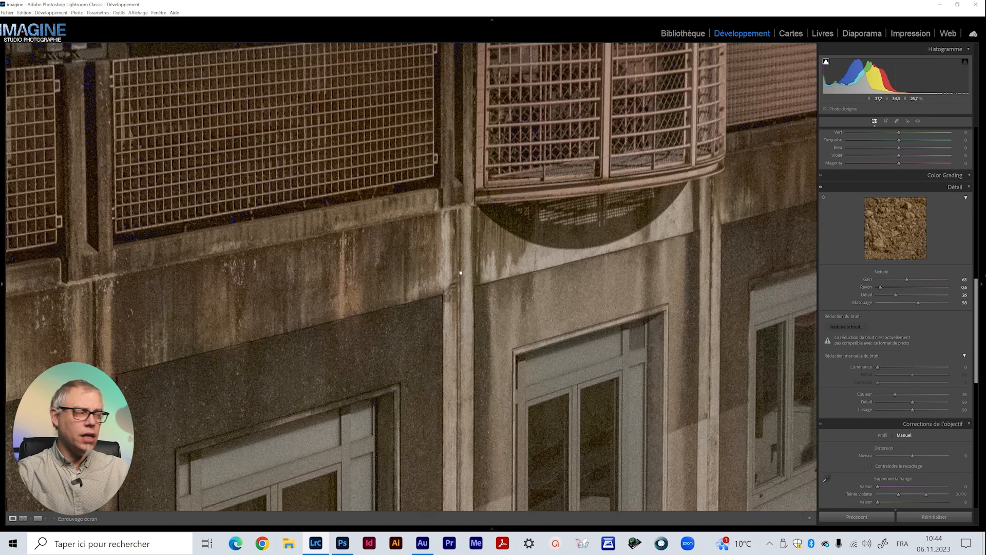
scroll(875, 328, down, 3)
scroll(875, 328, up, 1)
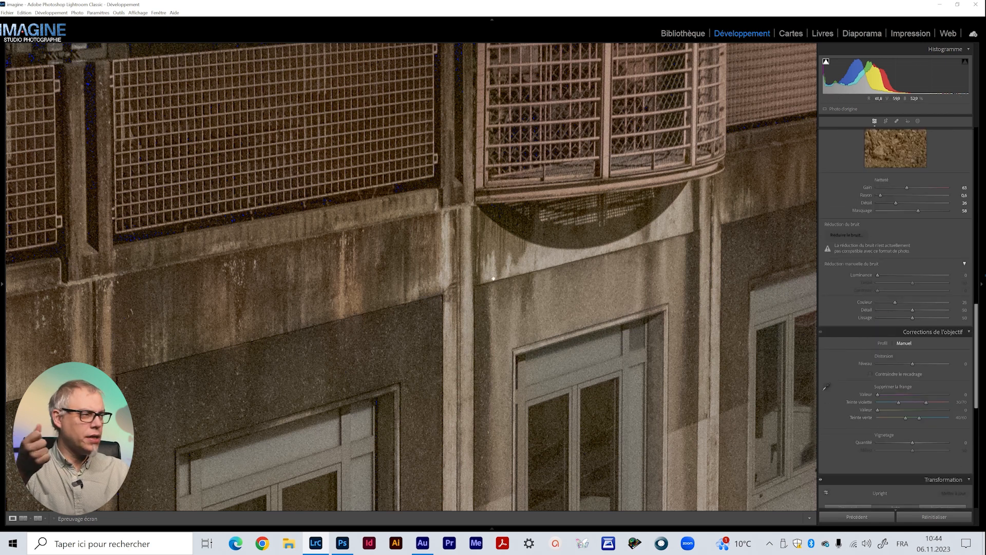
Step: Set the panorama's texture to +12 and raise the blacks to +13
click(472, 275)
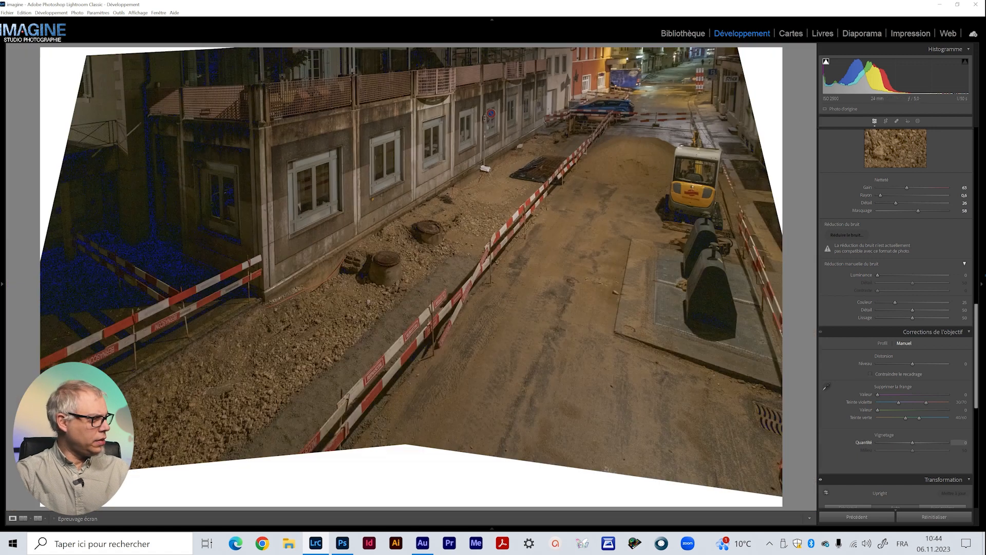
scroll(939, 343, up, 10)
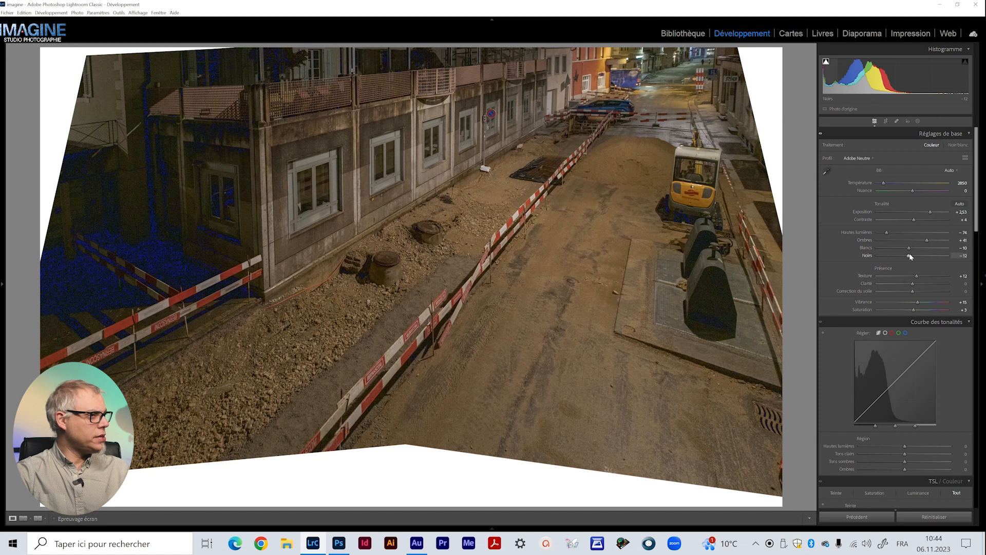
drag(907, 254, 916, 254)
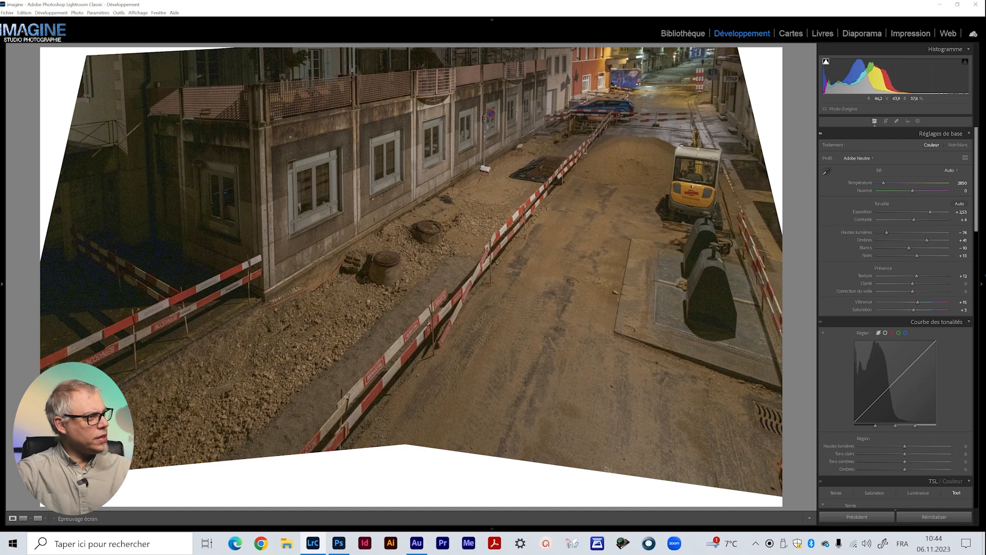
Step: Crop the panorama at a 4 x 3 aspect ratio, enlarging the frame and positioning it over the building facade and barrier
click(885, 122)
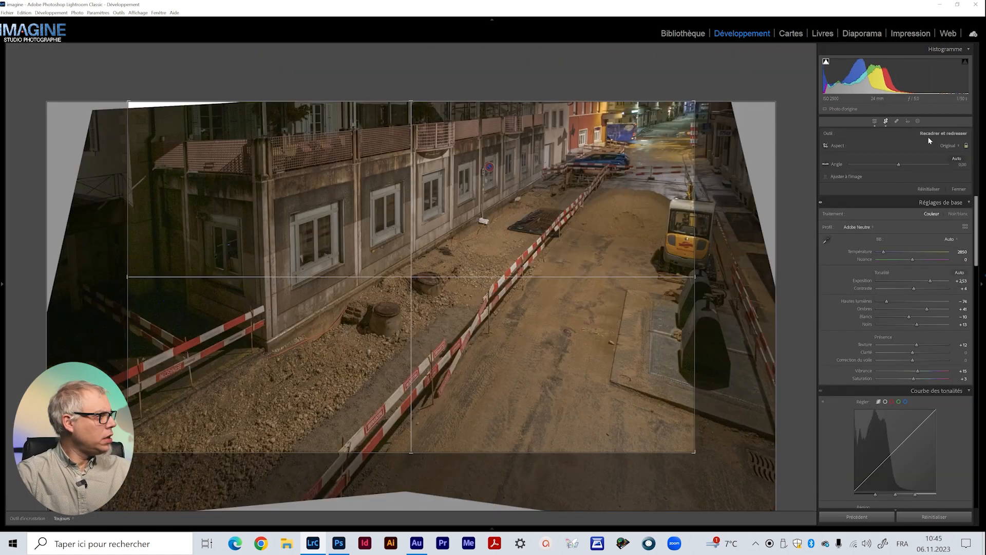
click(950, 145)
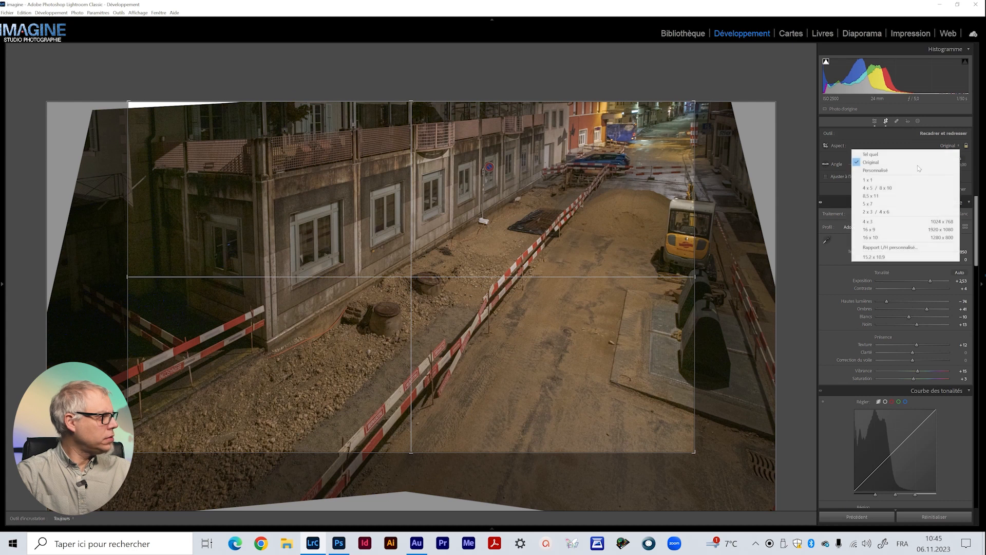
click(888, 222)
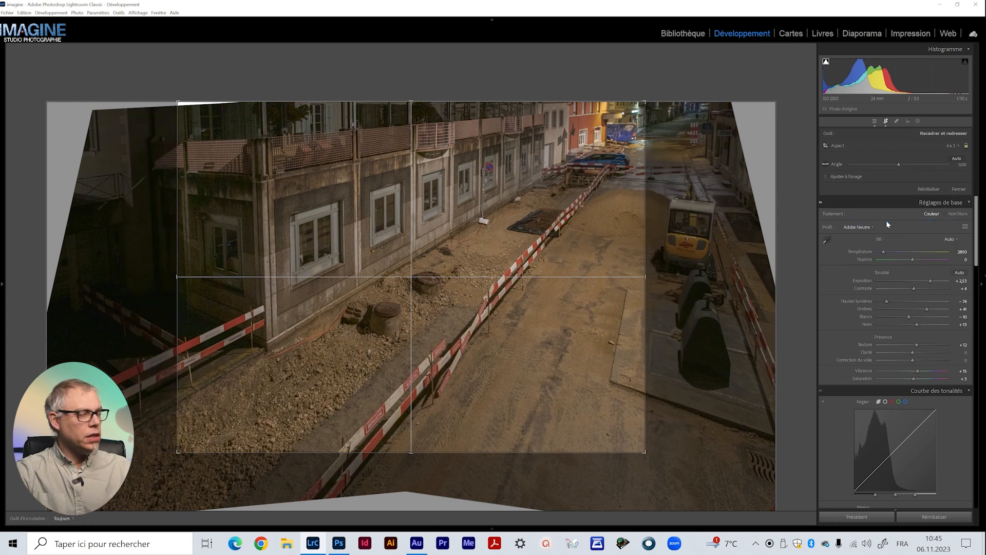
drag(411, 452, 413, 467)
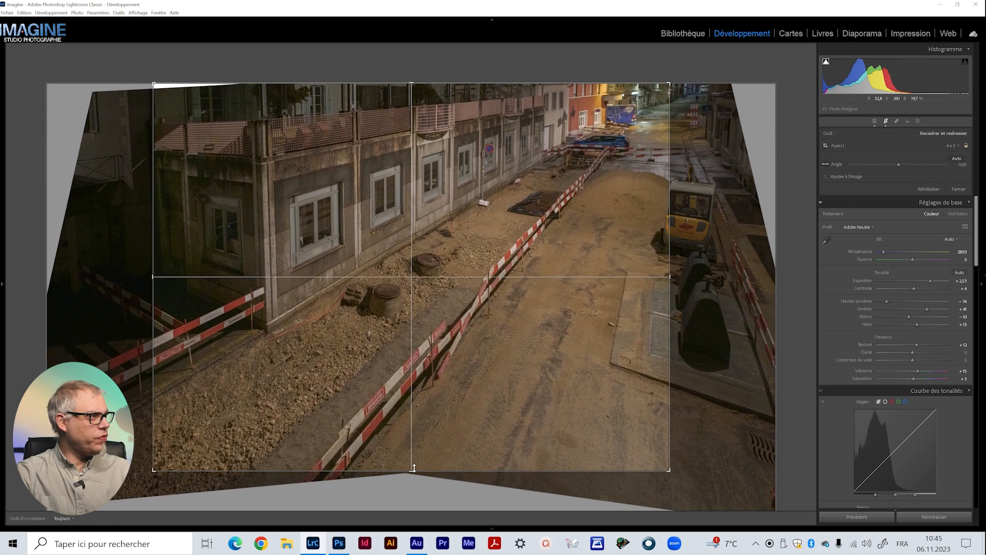
drag(487, 312, 510, 312)
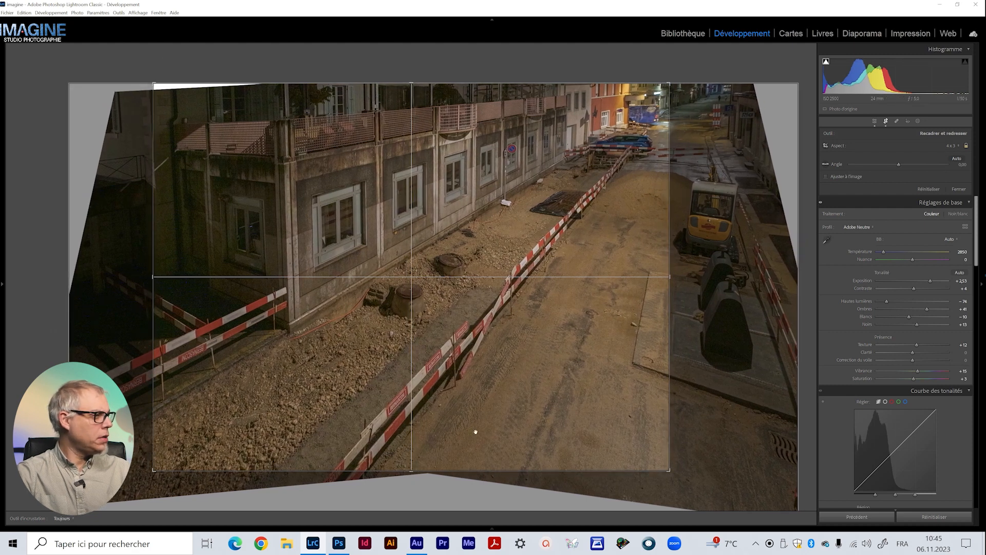
drag(489, 374, 486, 374)
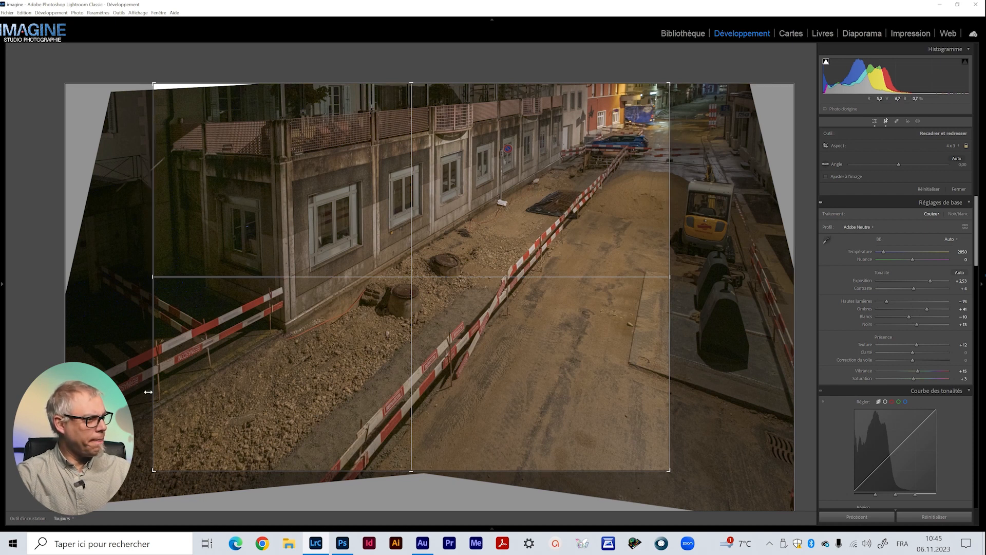
drag(348, 399, 357, 398)
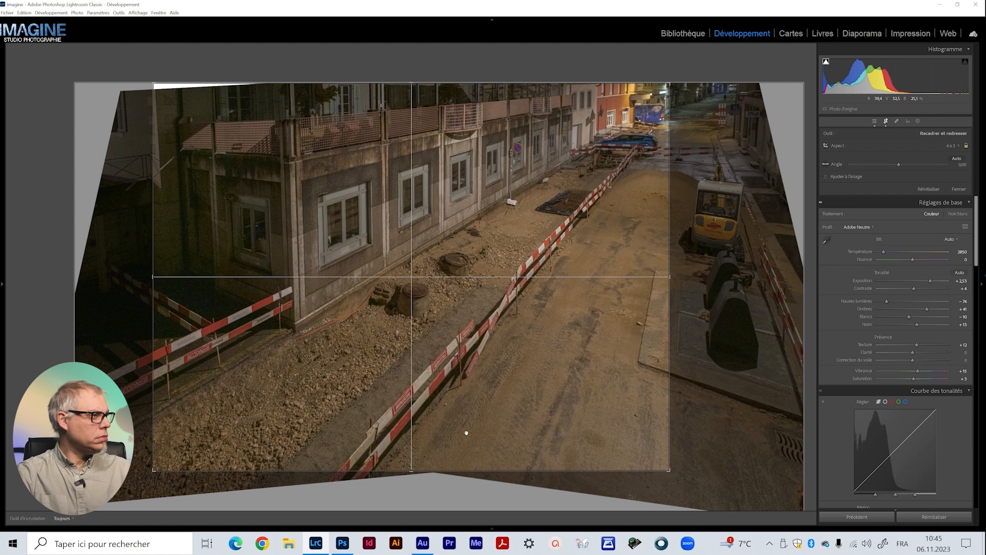
drag(466, 433, 465, 433)
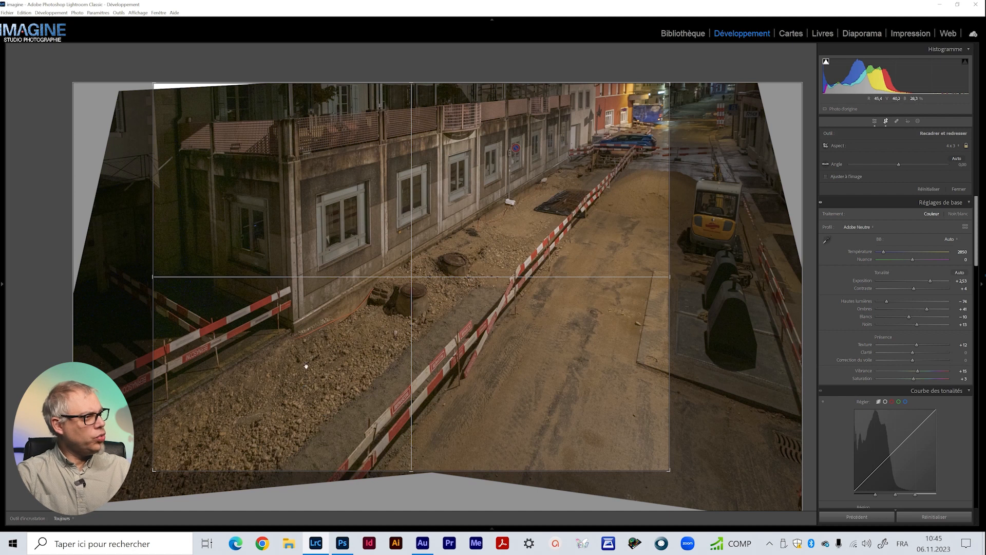
click(958, 189)
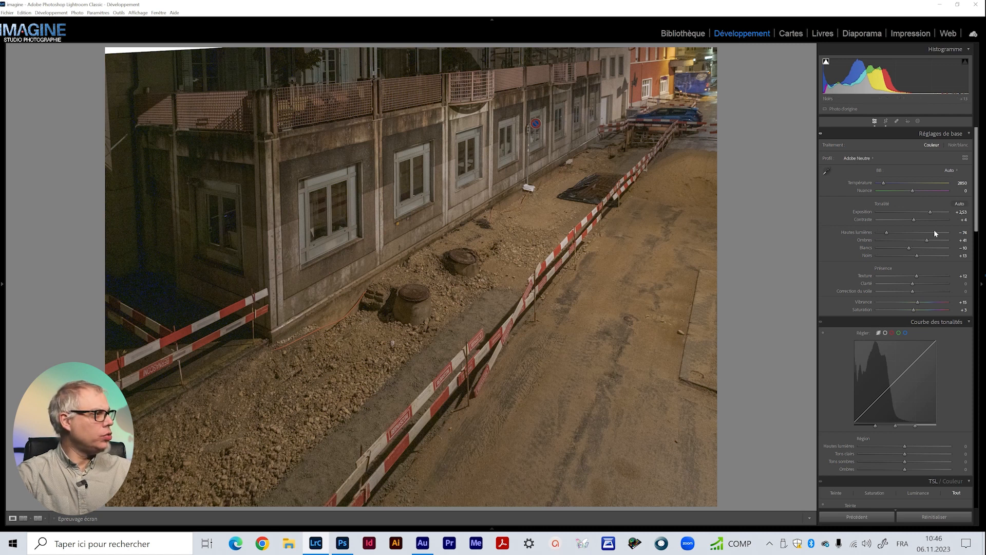
Step: Raise the cropped panorama's vibrance to +56
scroll(934, 229, down, 2)
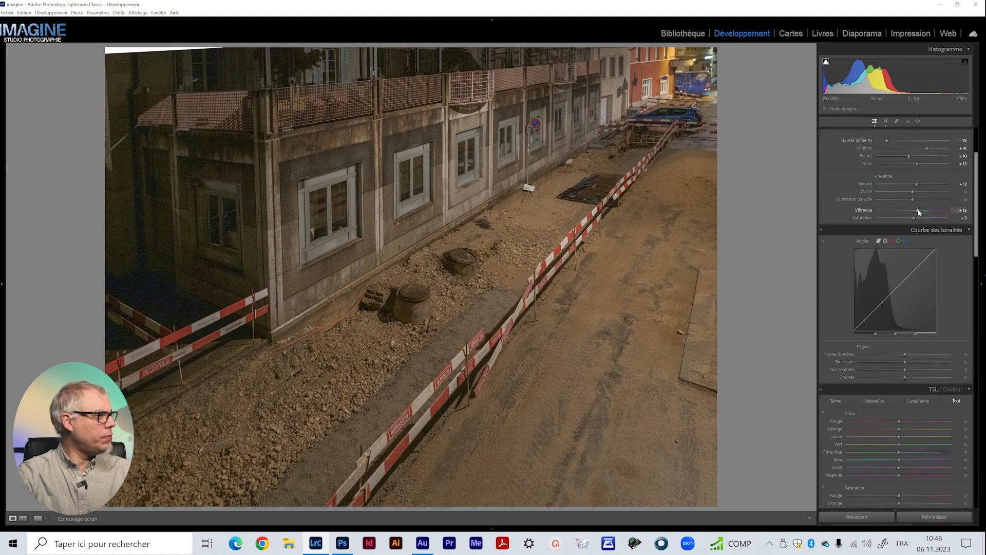
drag(923, 211, 928, 211)
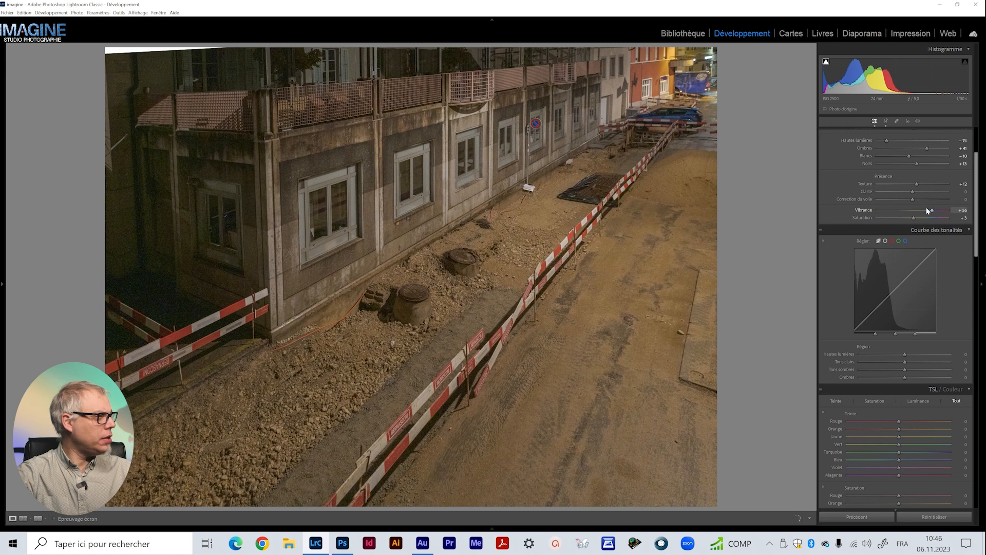
Step: Set the cropped panorama's white balance temperature to 3000
scroll(893, 184, up, 3)
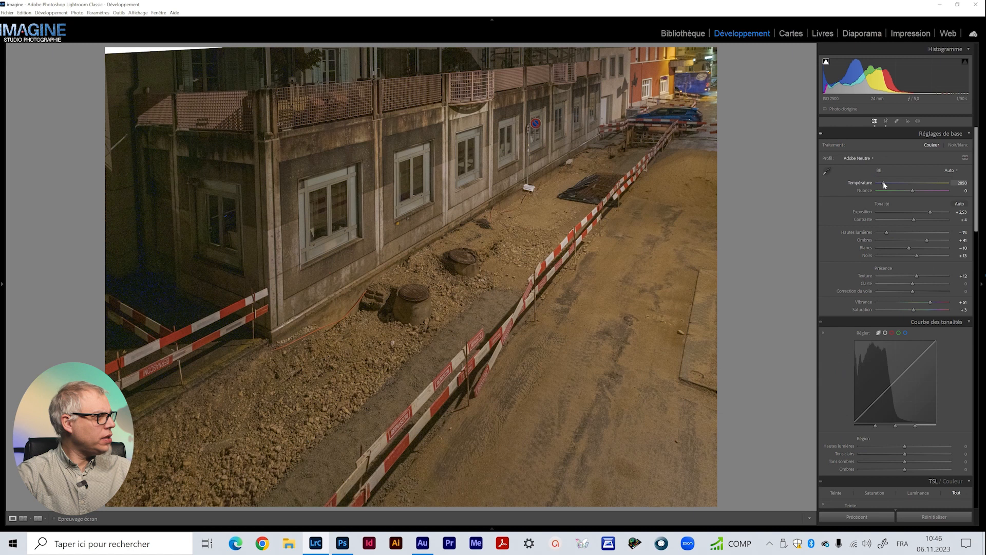
drag(884, 185, 884, 183)
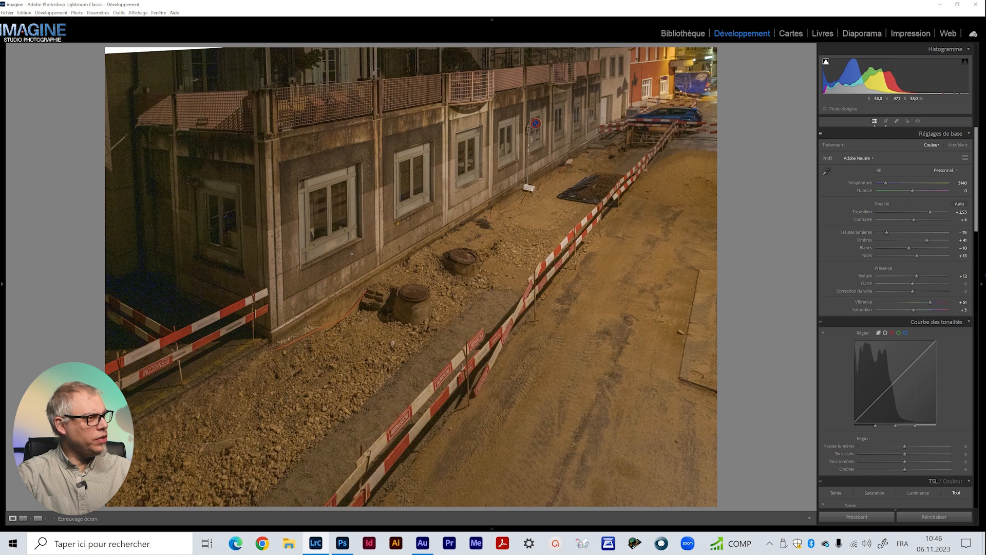
click(960, 183)
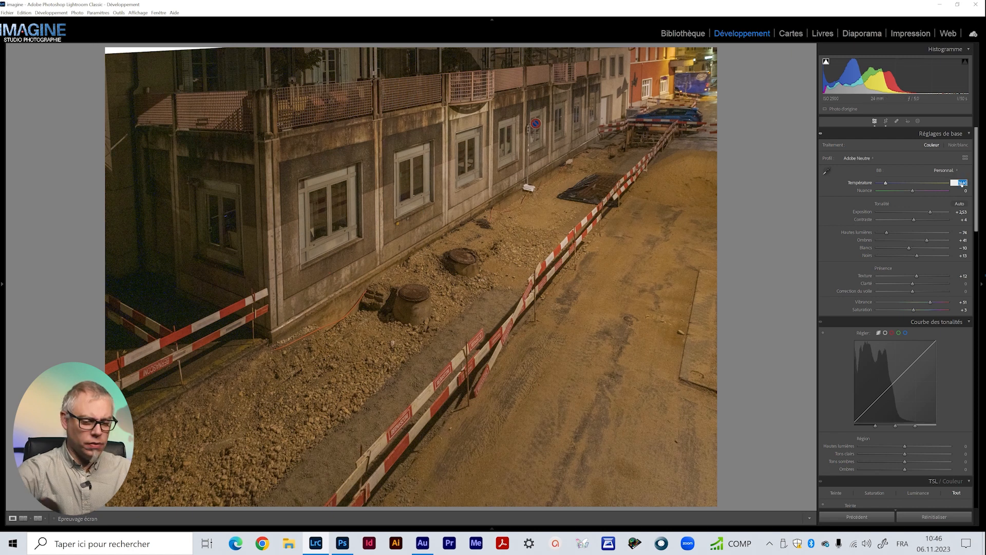
text(3000)
key(Return)
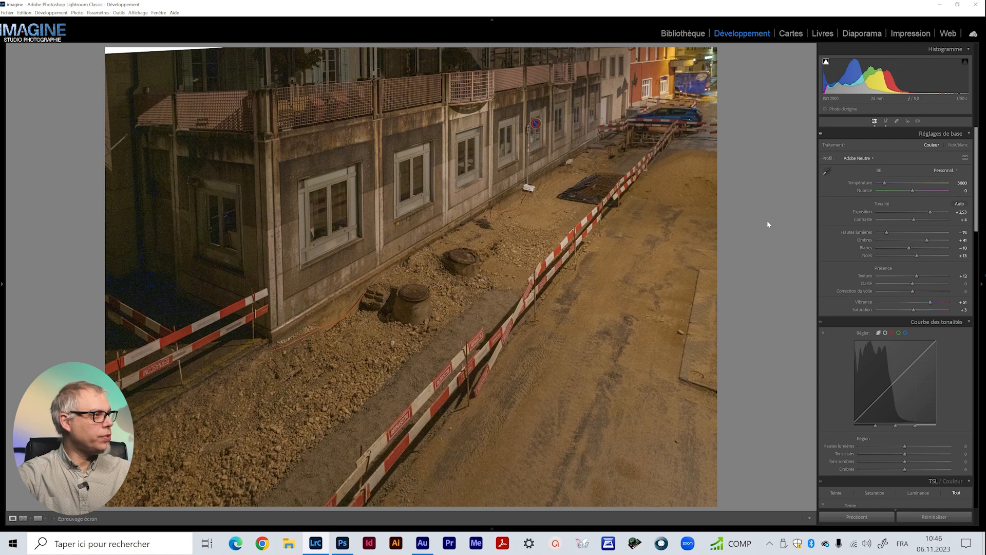
Step: Return to the library's thumbnail grid and filter it to show only the flagged photos
key(e)
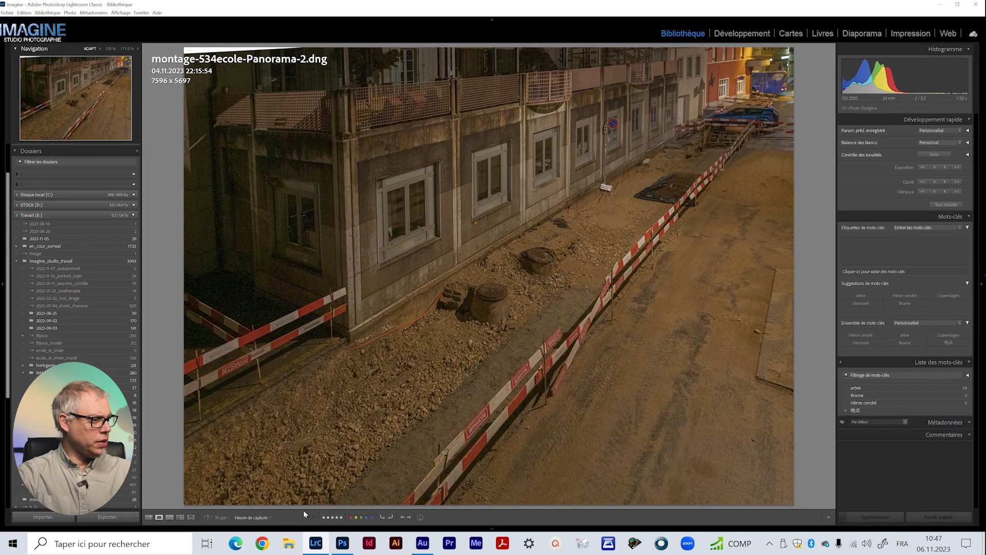
key(g)
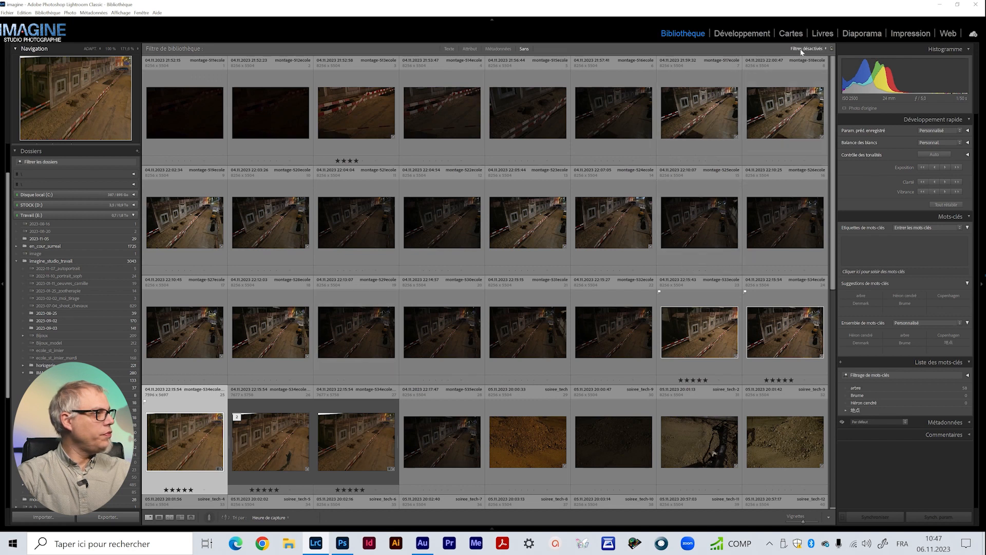
click(802, 49)
click(712, 98)
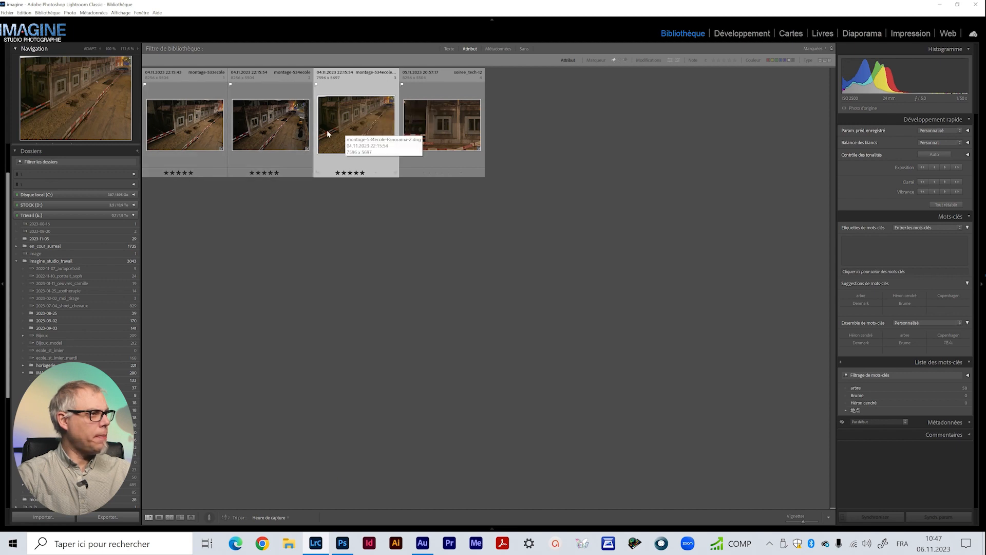
Step: Compare the flagged photos one by one in the enlarged view, from montage-533ecole.nef through the developed panorama to soiree_tech-12.NEF
double_click(179, 131)
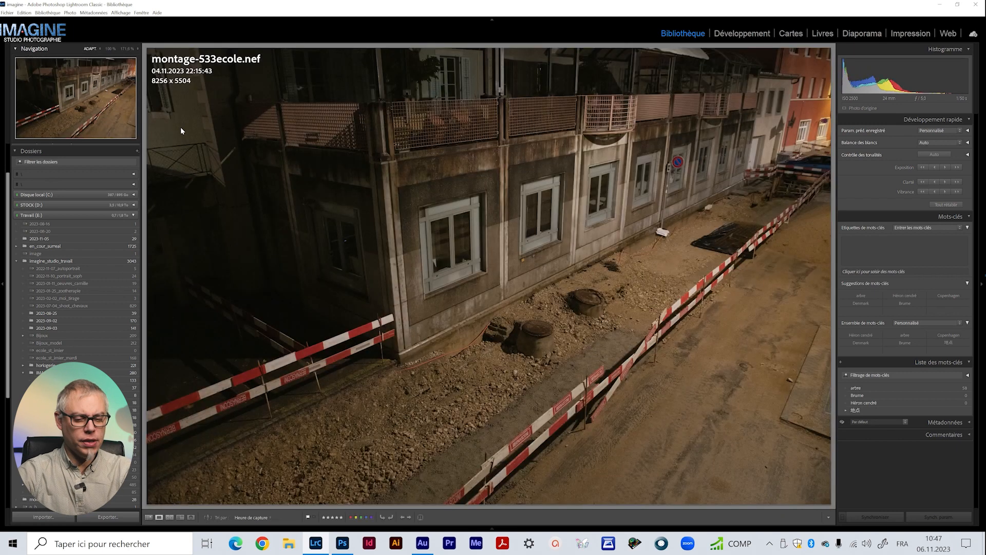
key(Right)
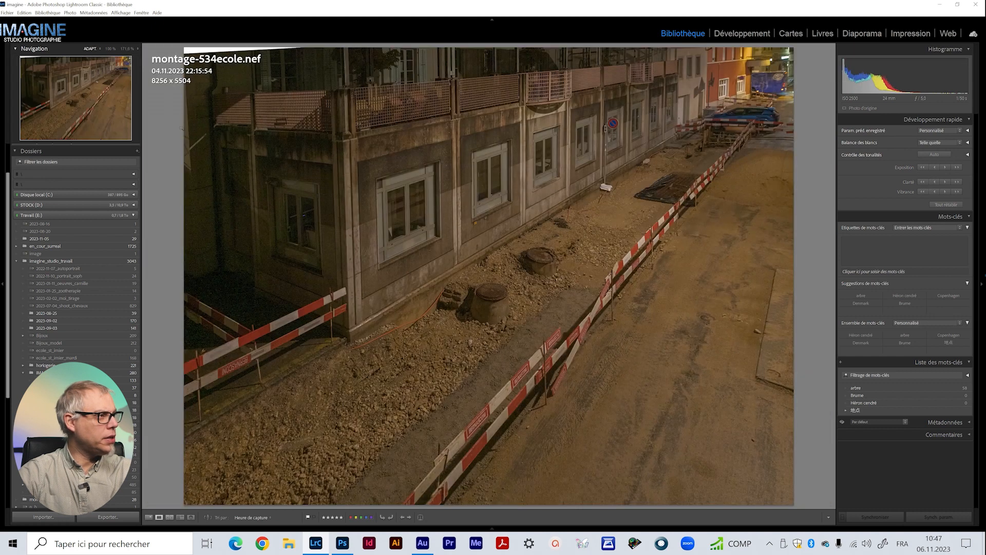
key(Right)
key(Left)
key(Left)
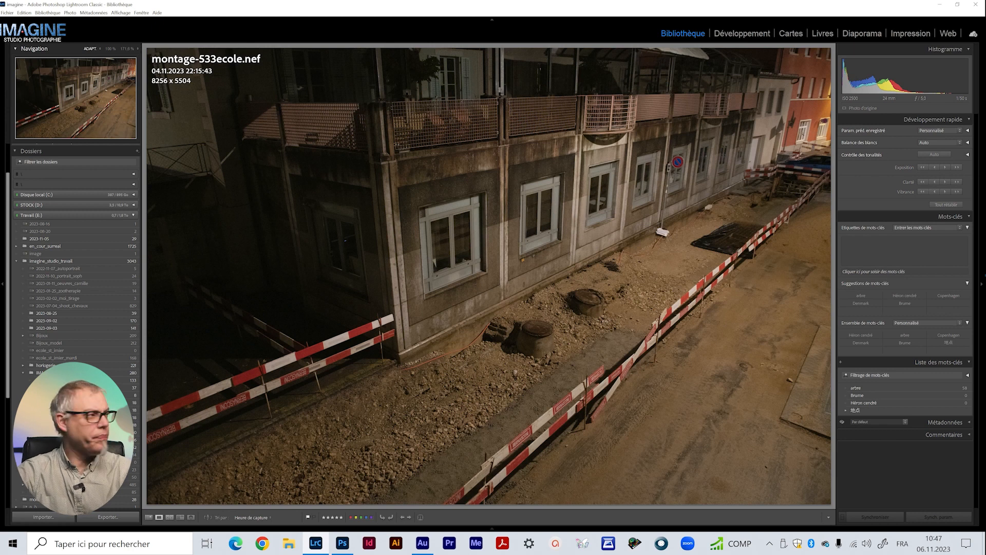
key(Right)
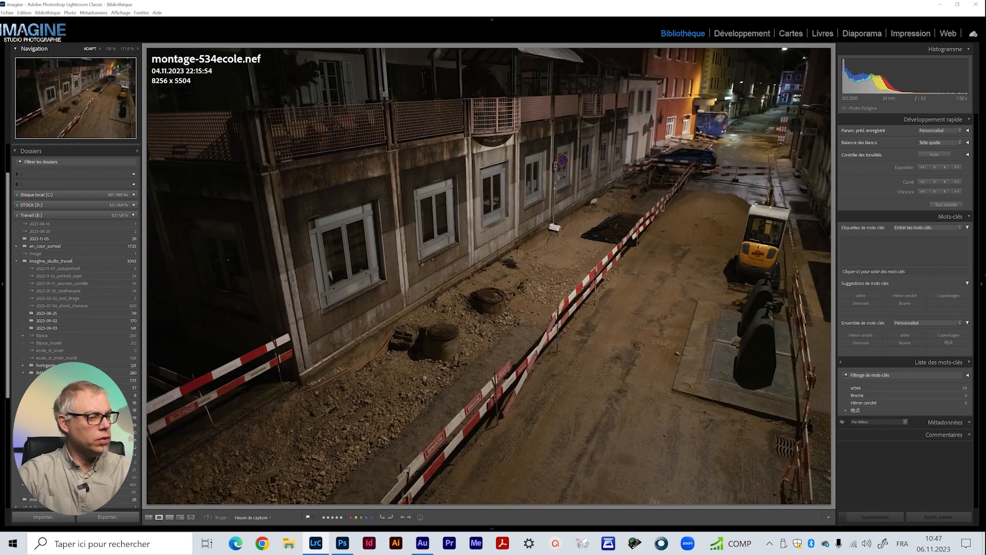
key(Right)
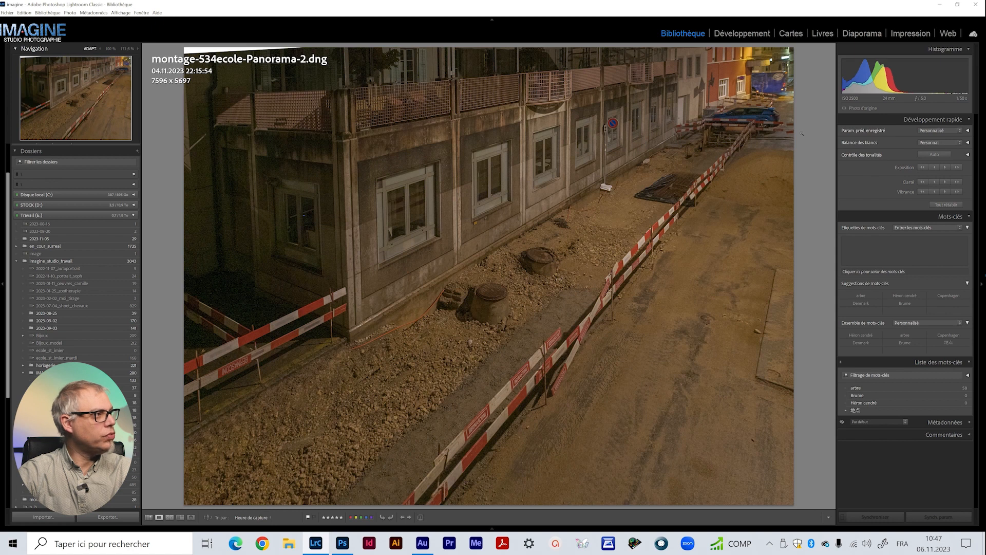
key(Right)
key(Right)
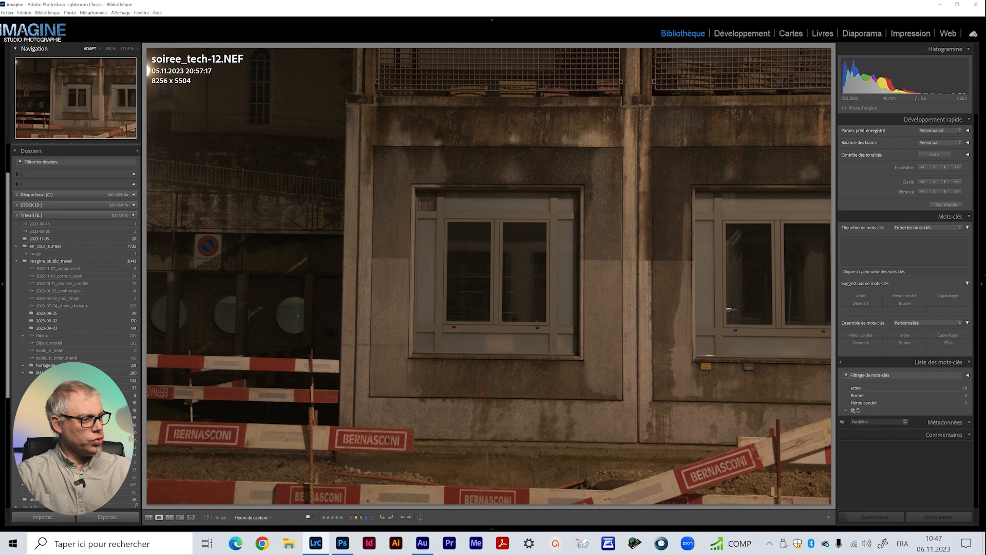
Step: Turn off the library filter, flag soiree_tech-20.NEF, and show only the flagged photos again in the grid
click(149, 518)
click(810, 48)
click(674, 99)
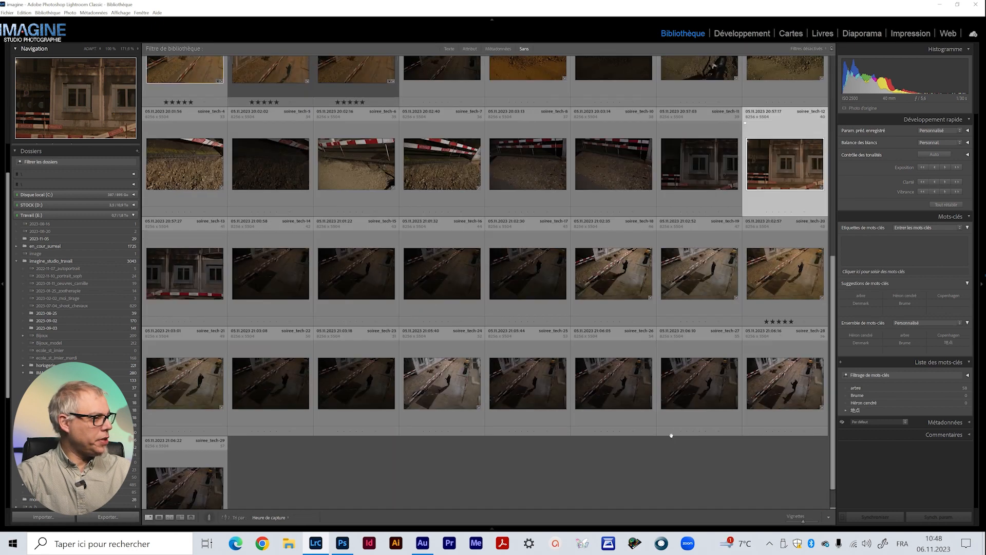
scroll(671, 434, down, 1)
key(ctrl+l)
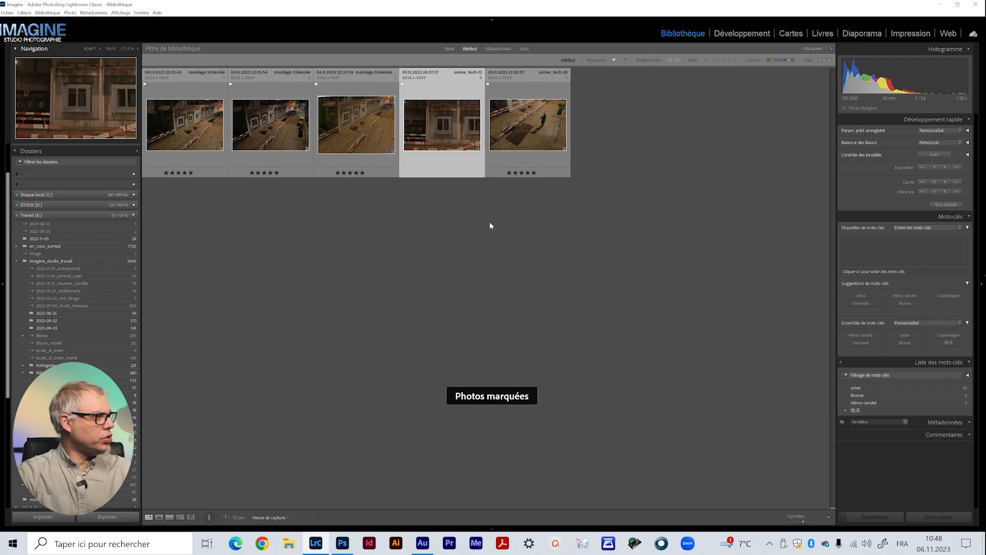
Step: Examine soiree_tech-20.NEF enlarged, checking the standing figure and its shadow, and return to the grid
click(513, 132)
double_click(547, 108)
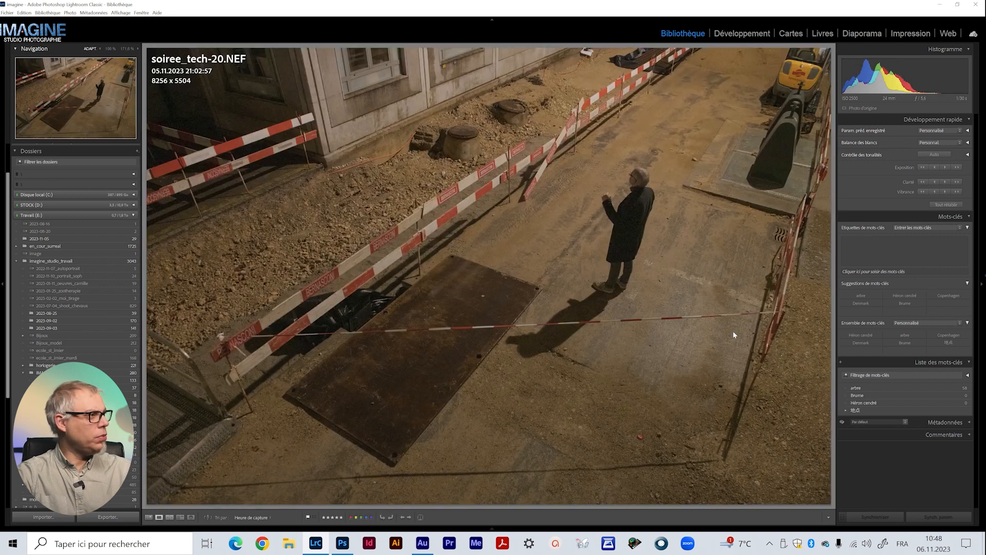
drag(640, 222, 606, 288)
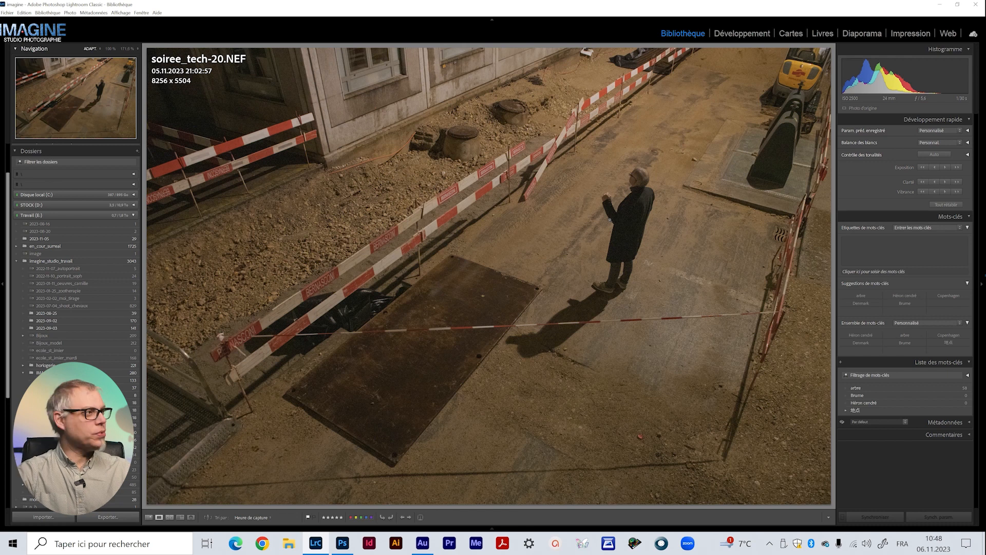
click(148, 517)
Step: Switch to Photoshop, add a layer above the panorama and draw a line about 563 mm long along the facade's upper ledge
click(342, 543)
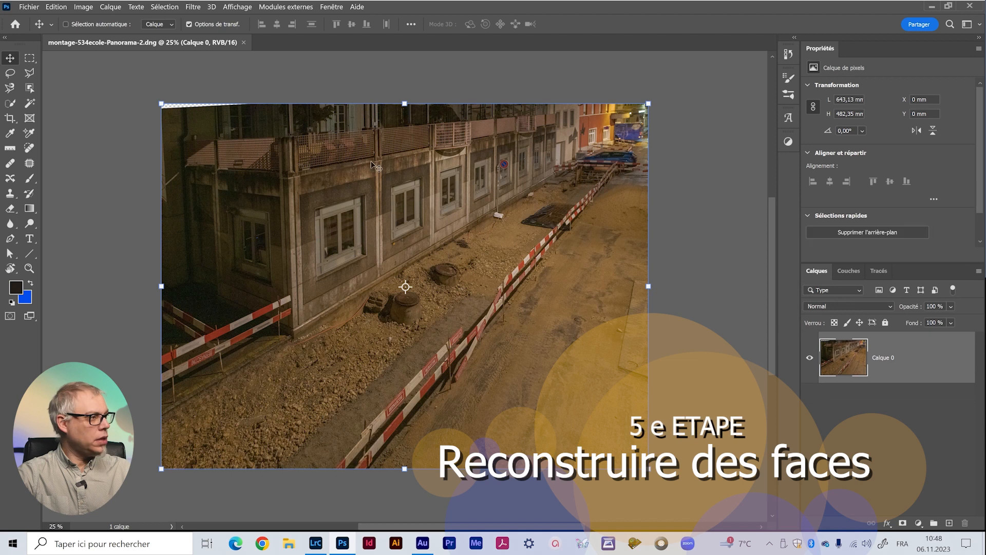
click(949, 523)
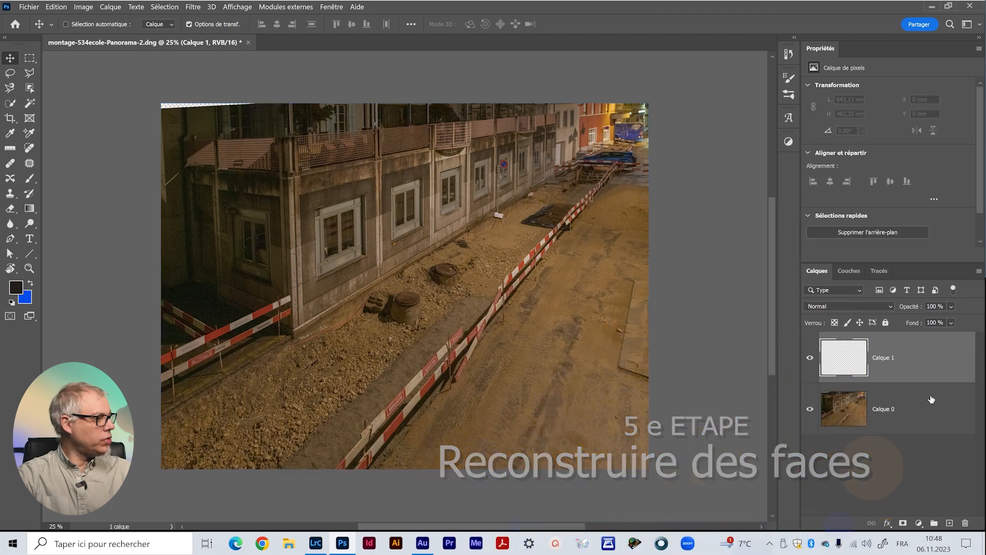
click(30, 254)
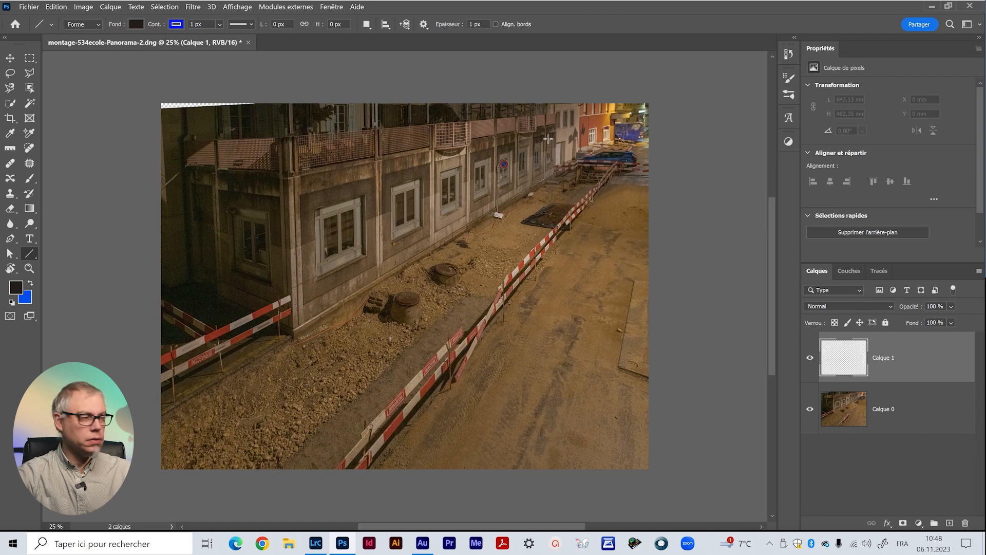
key(z)
drag(545, 134, 552, 154)
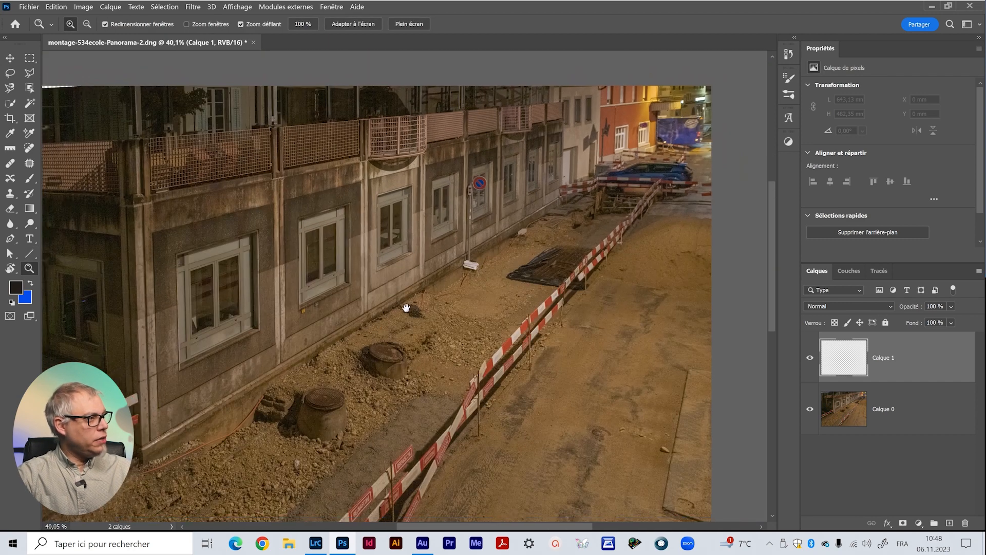
drag(406, 307, 455, 278)
drag(439, 240, 459, 257)
click(29, 254)
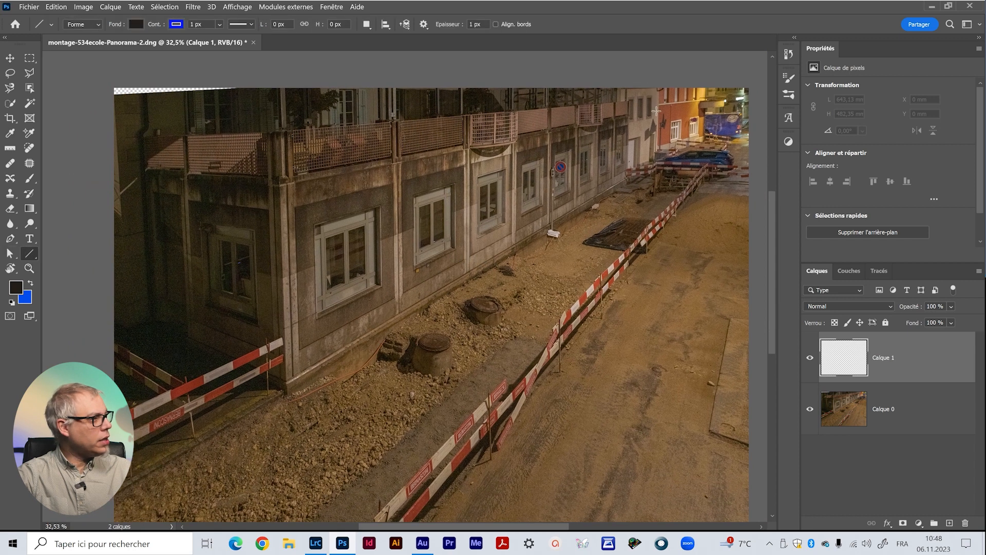
drag(628, 114, 81, 213)
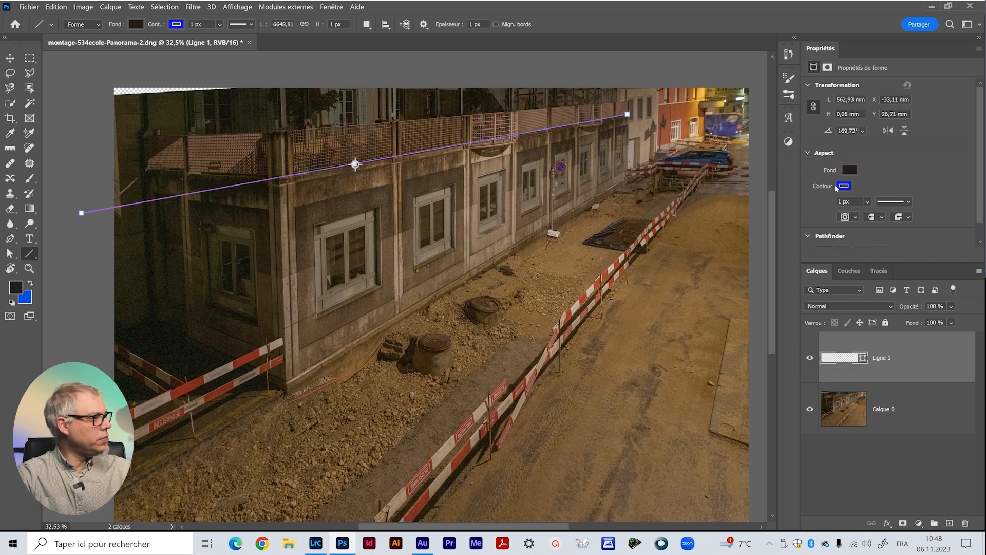
Step: Set the line's stroke width to 30 px and draw a second line about 676 mm long along the facade's base
click(867, 202)
drag(875, 216, 880, 217)
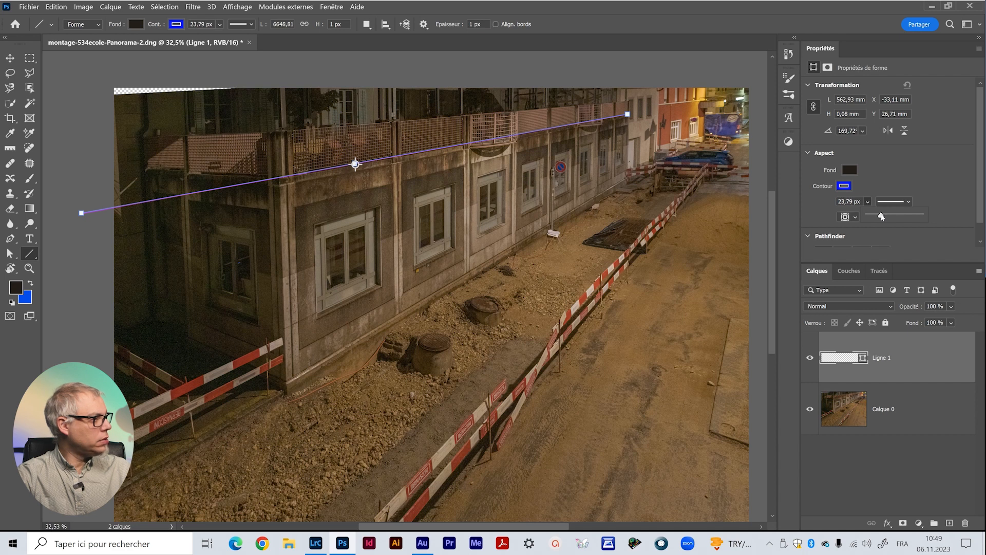
double_click(851, 202)
text(30)
key(Return)
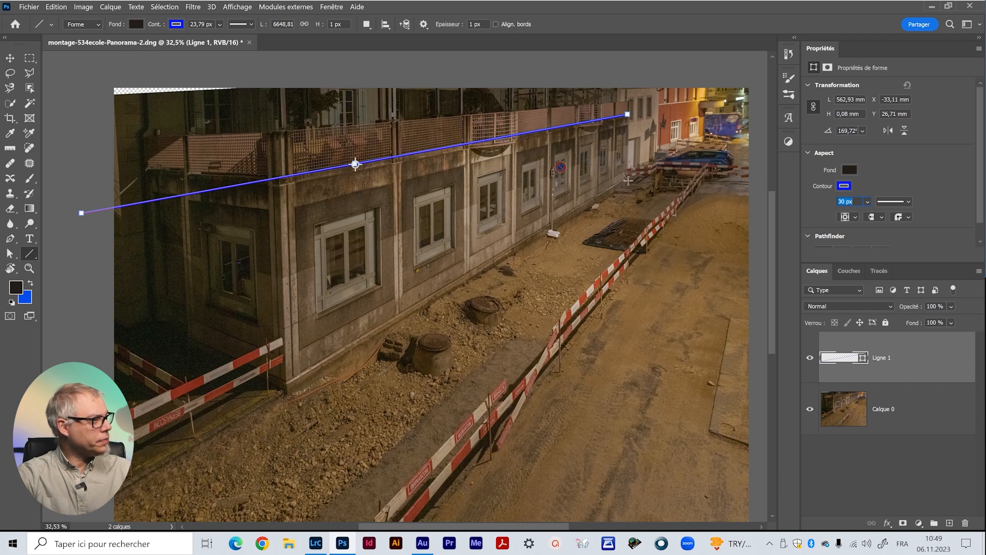
drag(627, 180, 54, 517)
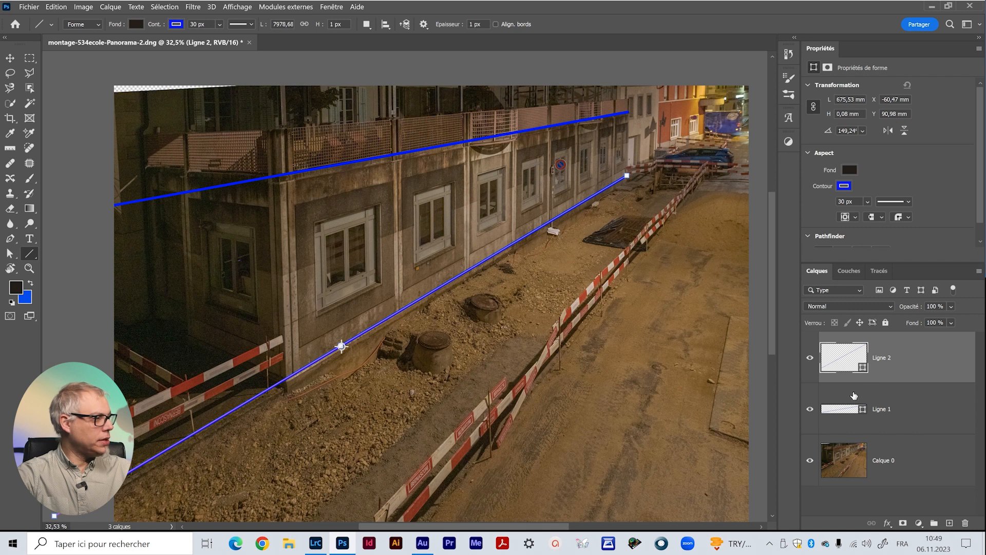
Step: Group the two perspective line layers and name the group Repères
shift+click(918, 406)
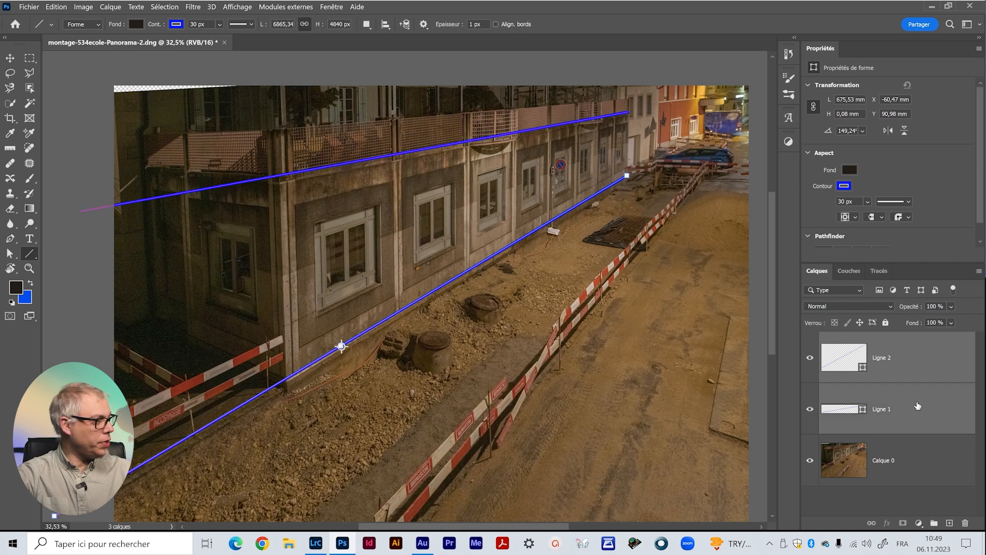
right_click(918, 407)
click(931, 405)
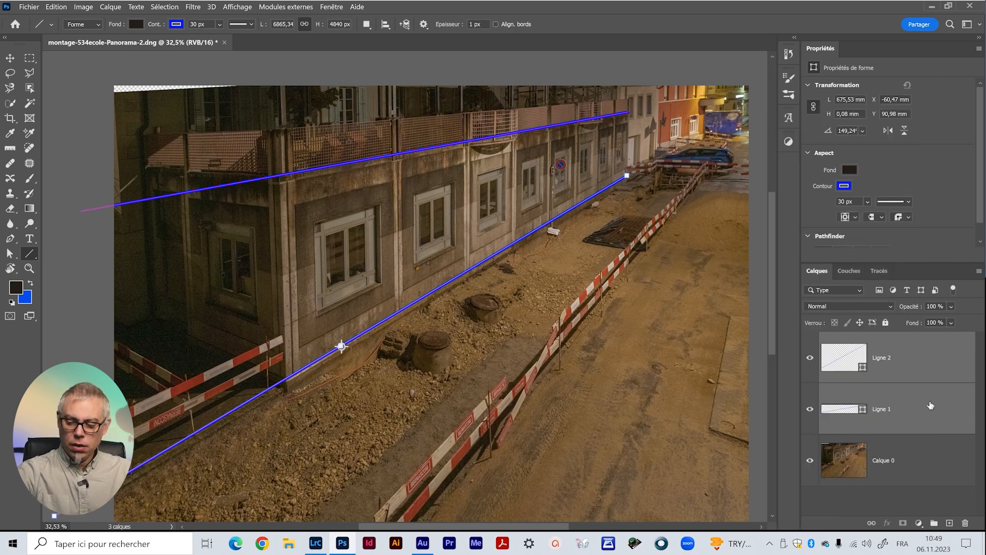
key(ctrl+g)
double_click(852, 339)
text(Repères)
key(Return)
Step: Hide the Repères group over the panorama
mouse_move(507, 368)
mouse_down()
mouse_move(508, 347)
mouse_move(495, 352)
mouse_move(506, 348)
mouse_up()
key(ctrl+z)
drag(433, 295, 424, 297)
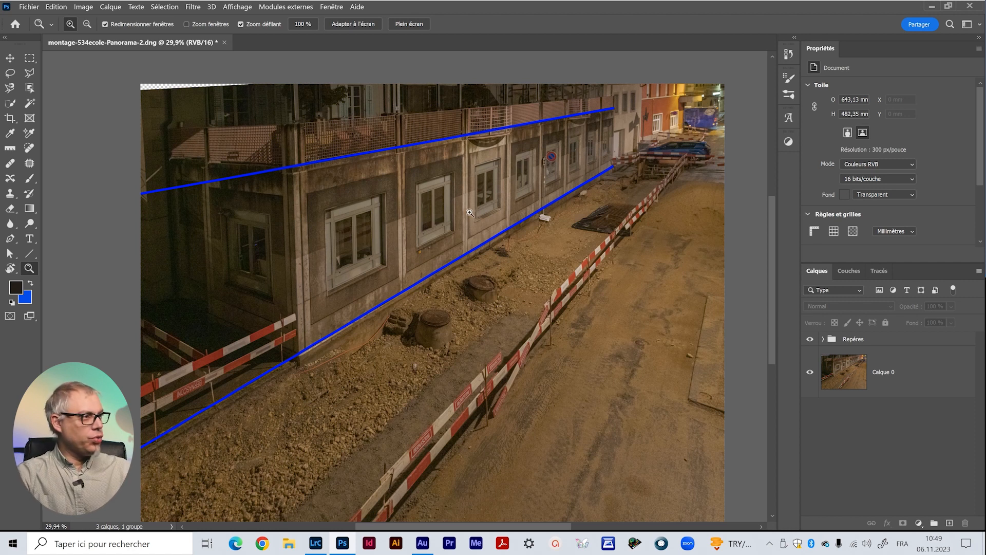
click(810, 339)
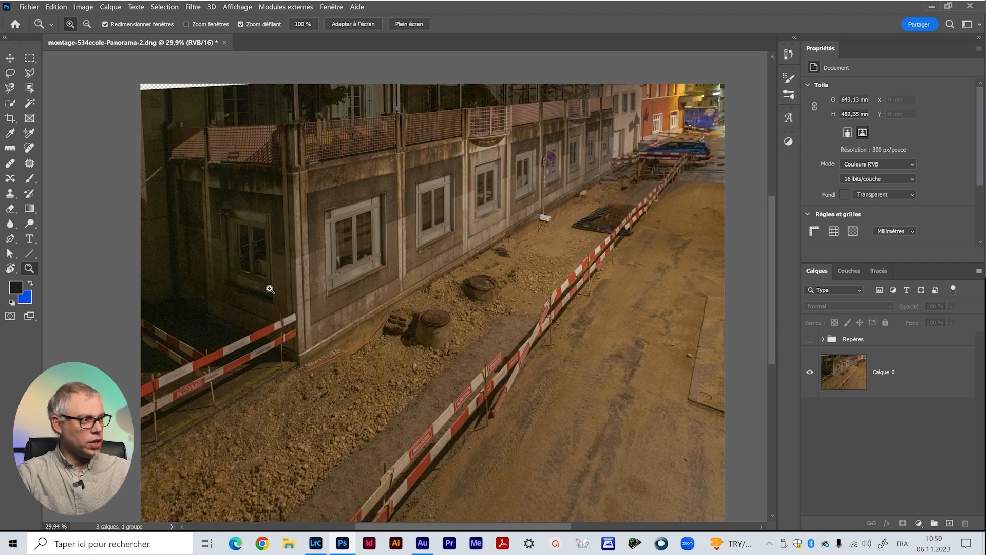
Step: Outline the facade's first wall panel, from the corner pillar to the next pillar, with the Polygonal Lasso
drag(337, 255, 463, 273)
click(10, 72)
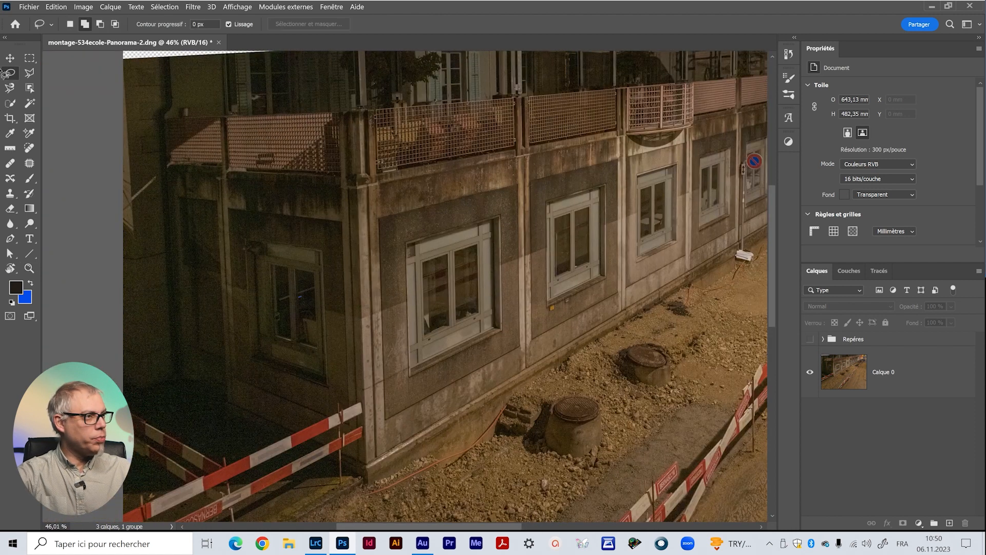
click(29, 73)
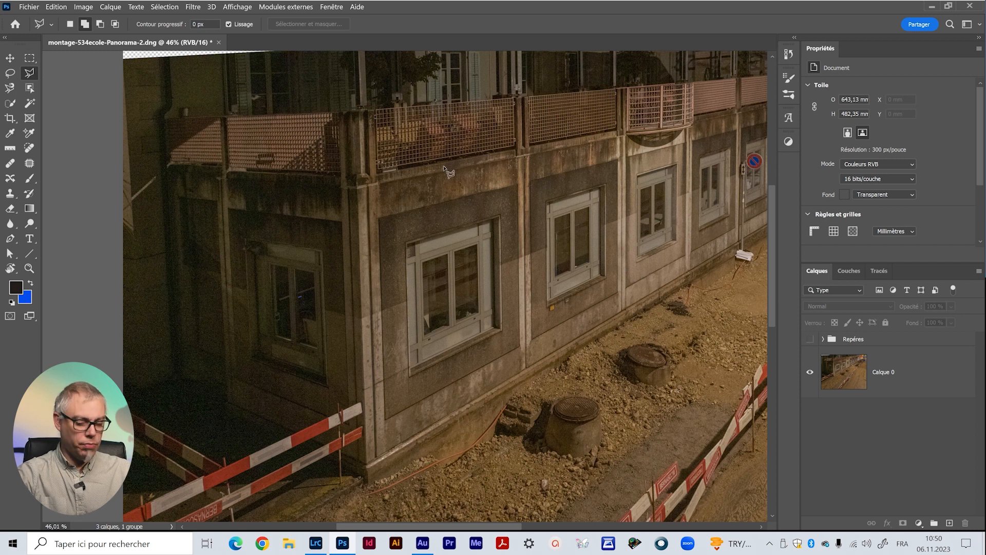
drag(467, 235, 488, 238)
drag(460, 231, 405, 205)
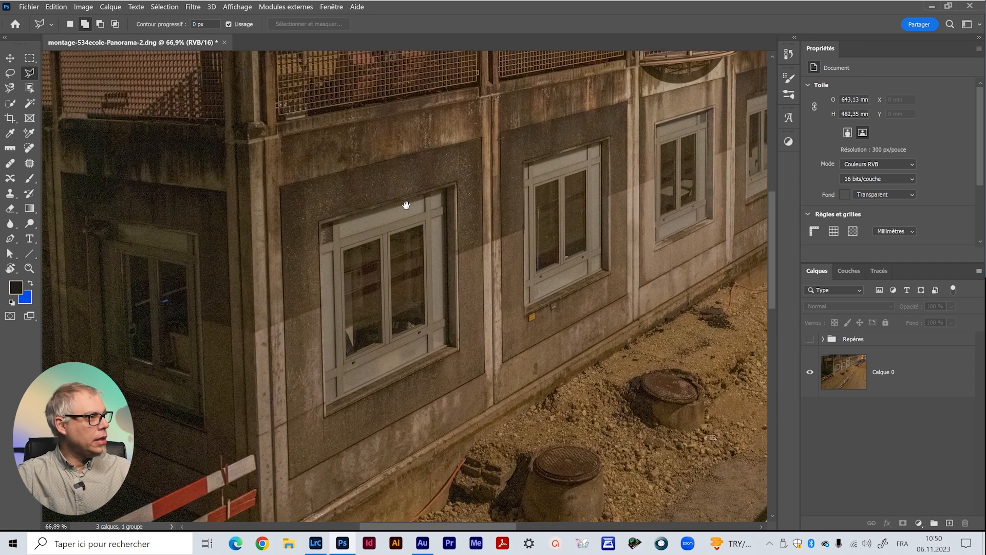
click(248, 139)
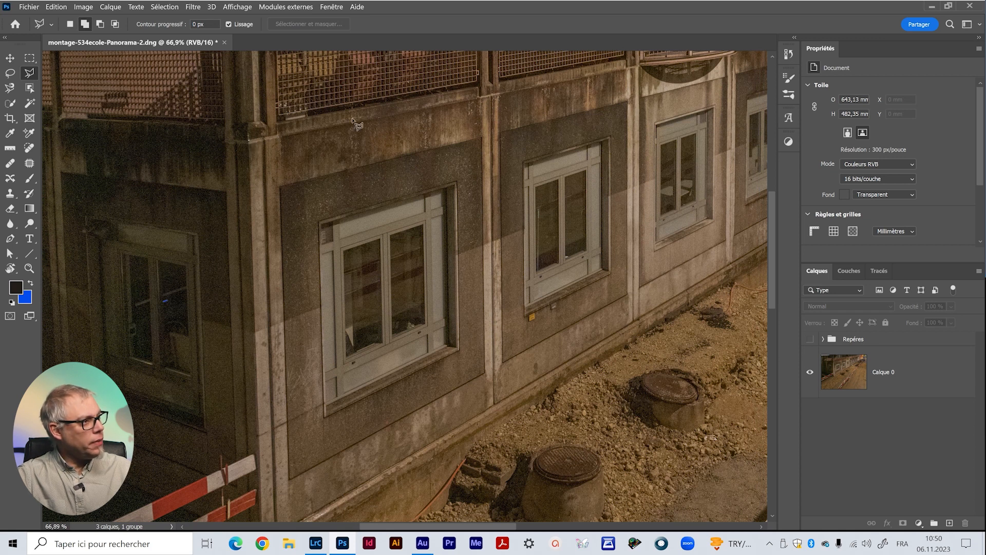
click(492, 94)
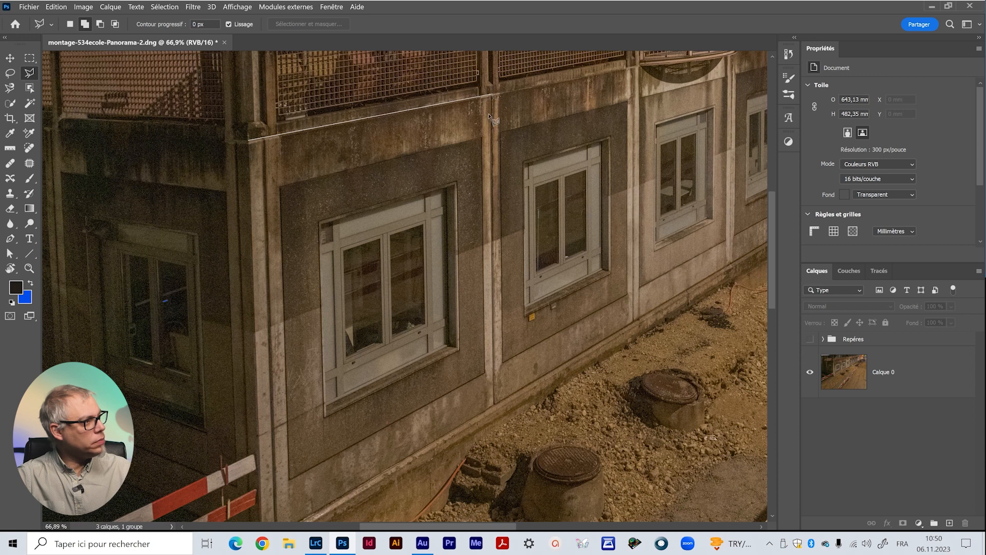
click(499, 408)
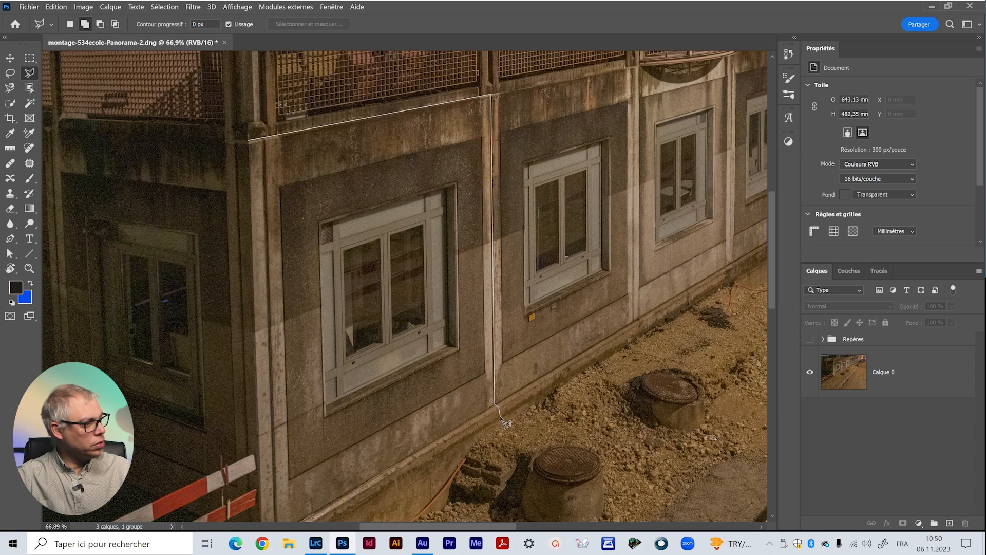
click(500, 418)
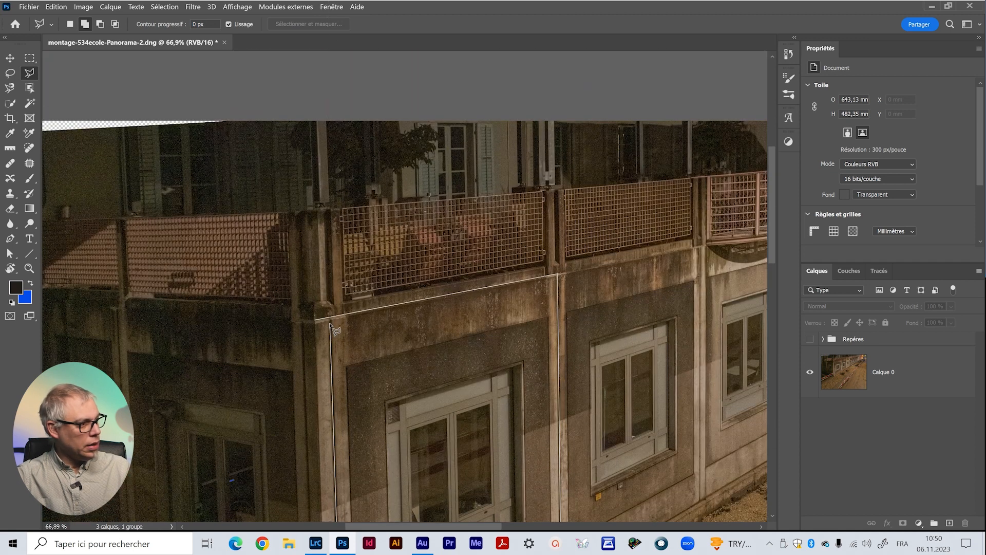
double_click(333, 323)
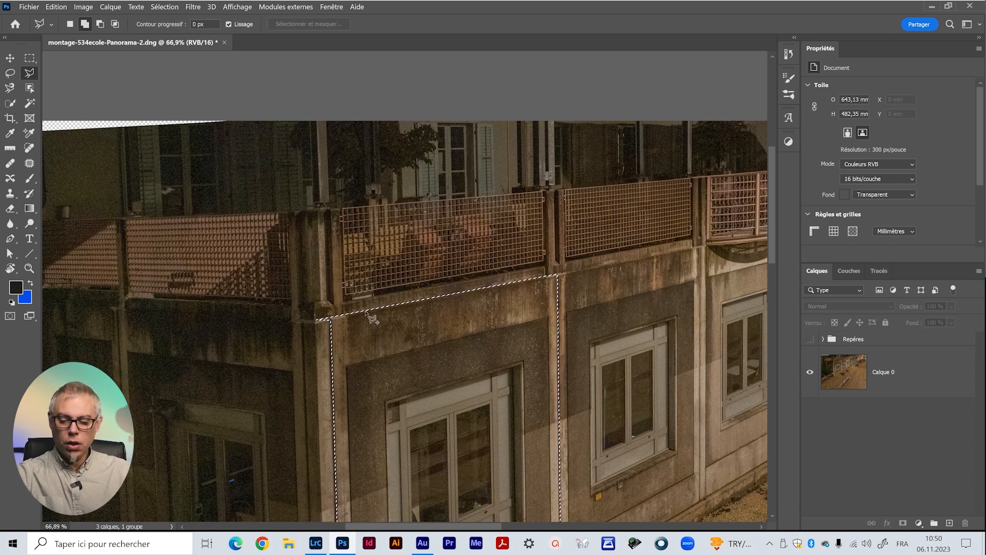
Step: Subtract the small excess at the corner pillar's upper end from the wall panel selection
key(alt)
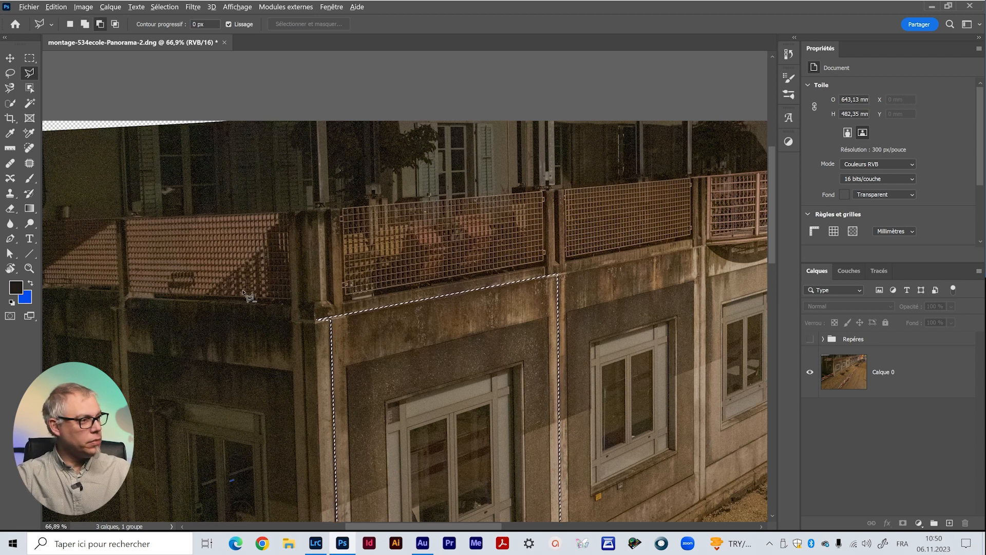
click(331, 319)
click(331, 337)
click(308, 336)
click(300, 290)
click(330, 309)
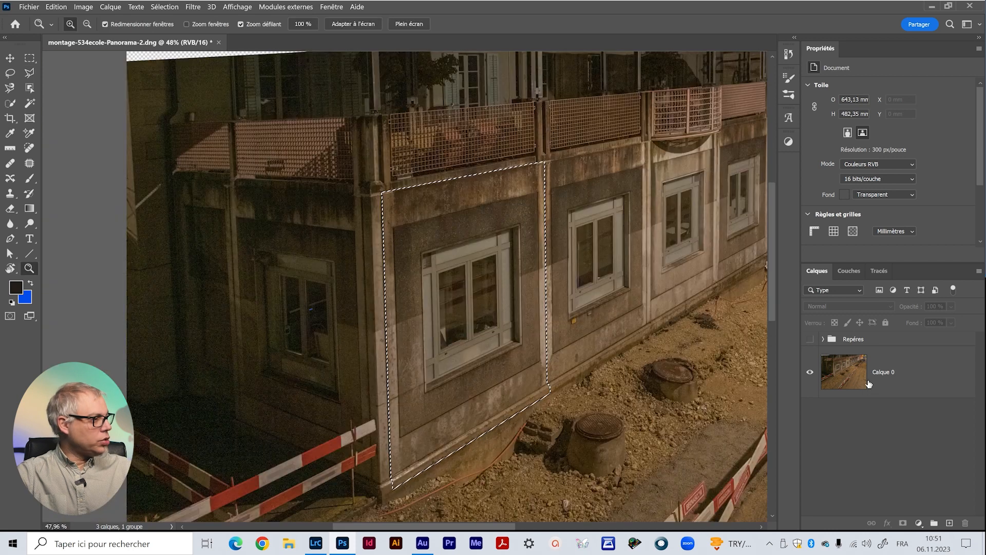
Step: Rename the panorama layer Base
click(868, 384)
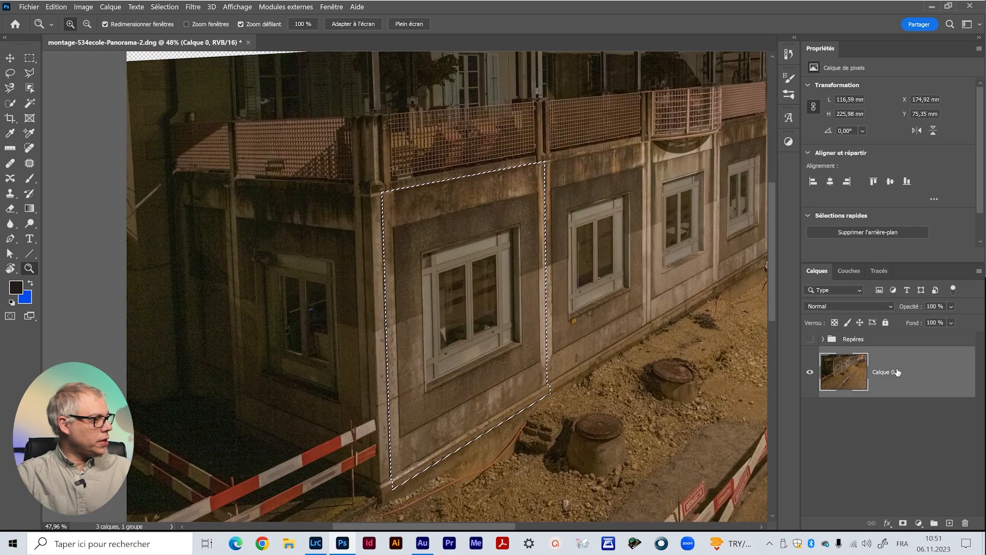
double_click(883, 372)
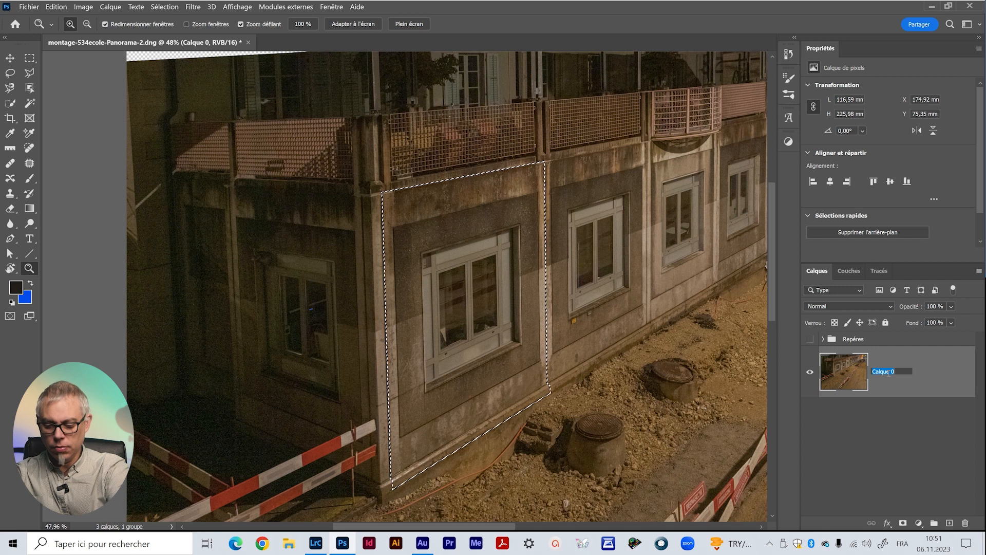
text(Base)
key(Return)
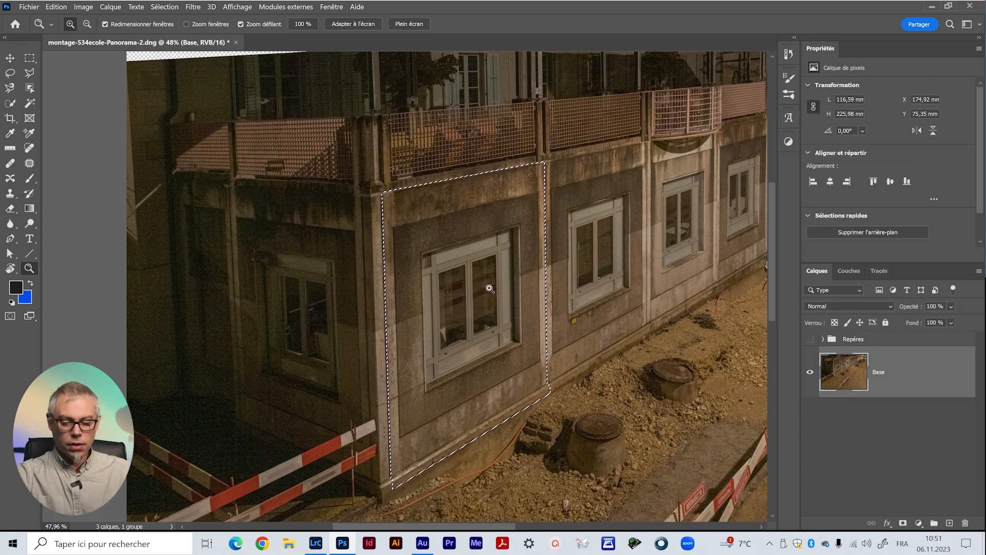
Step: Copy the selected wall panel to a new layer and place it beside the building's corner at about X 56 mm, Y 98 mm
key(v)
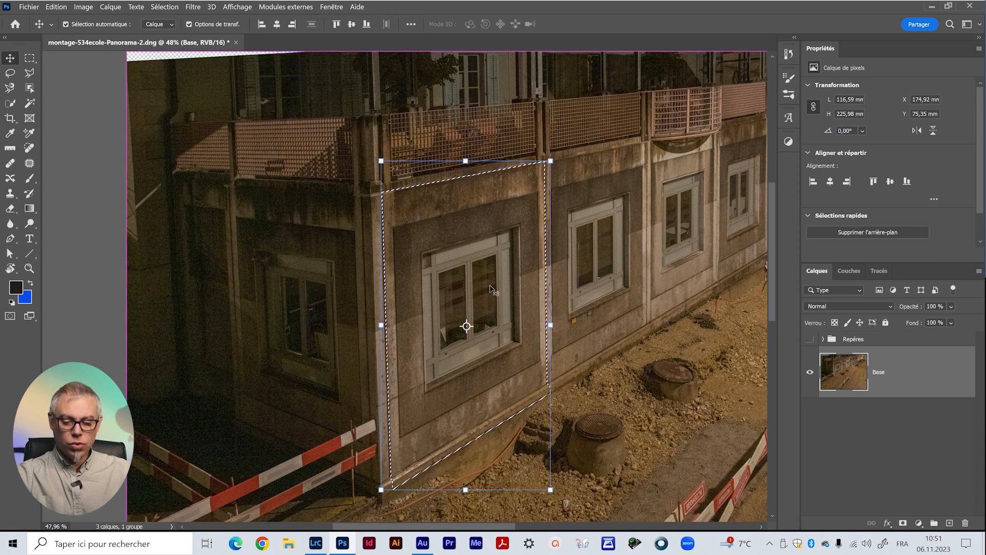
key(ctrl+j)
drag(506, 283, 312, 352)
drag(472, 402, 516, 311)
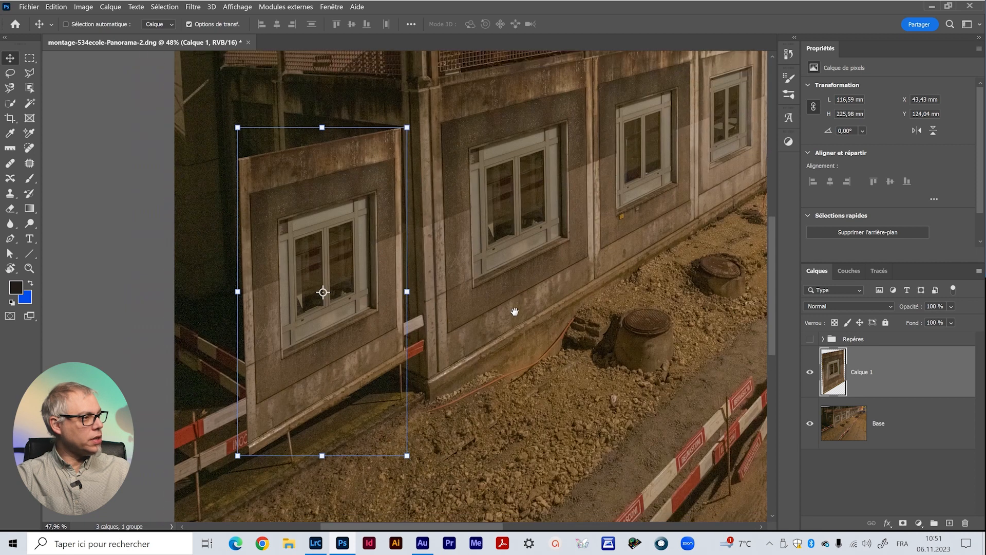
key(z)
key(v)
drag(529, 352, 458, 370)
Step: Show the Repères group and convert the copied wall panel layer to a smart object
key(z)
click(810, 340)
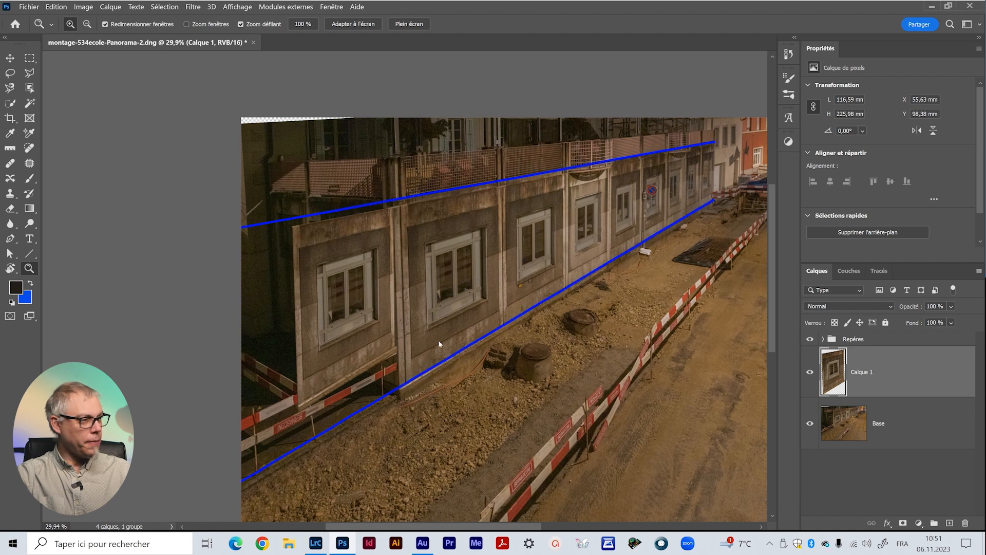
key(v)
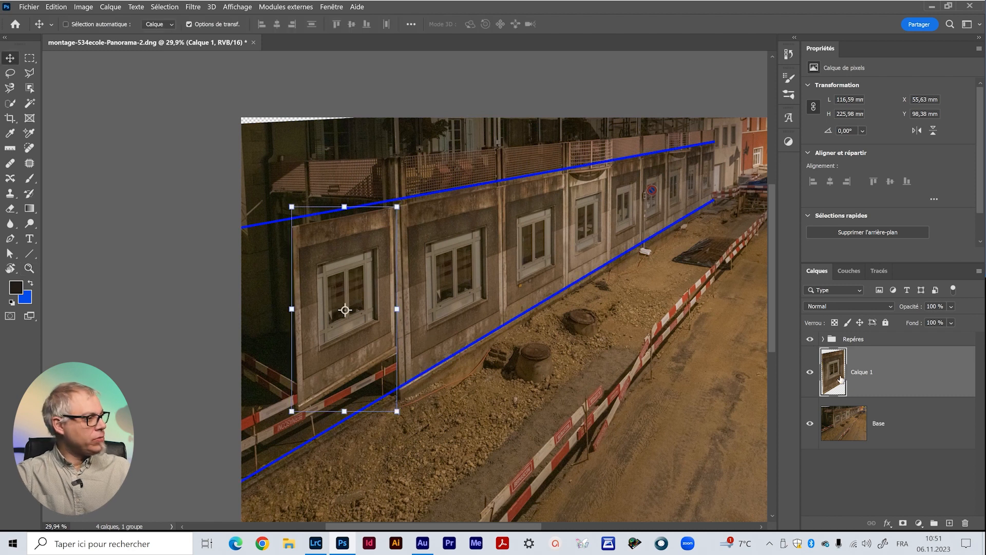
right_click(906, 373)
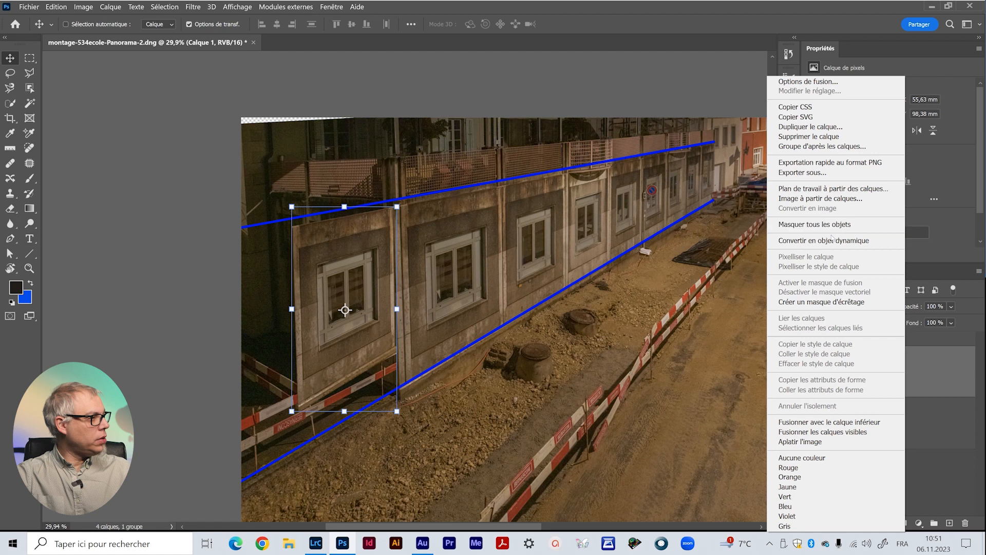
click(852, 241)
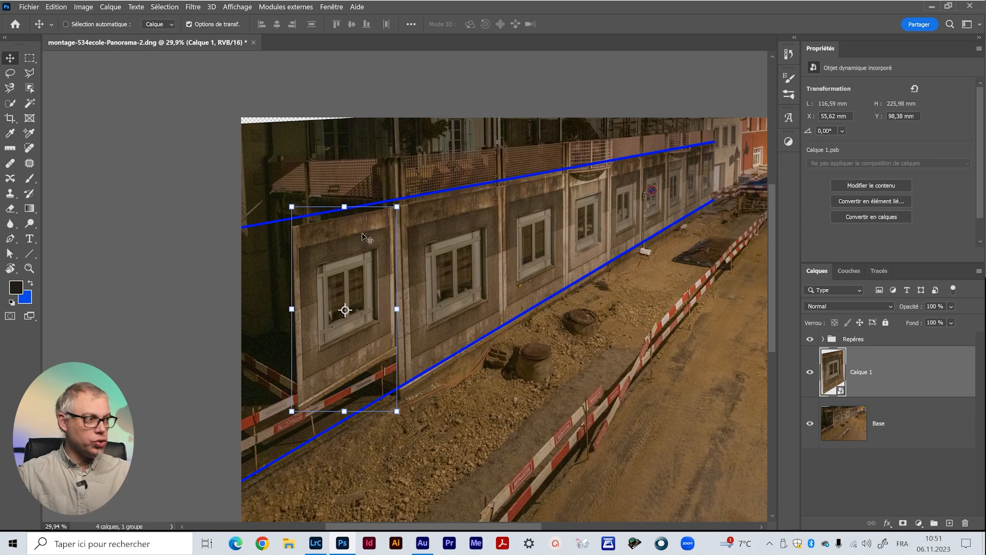
Step: Free-transform the panel copy in Distort mode, shifting it slightly and pulling its two lower corners downward towards the base guide line
scroll(362, 233, up, 3)
scroll(362, 233, up, 1)
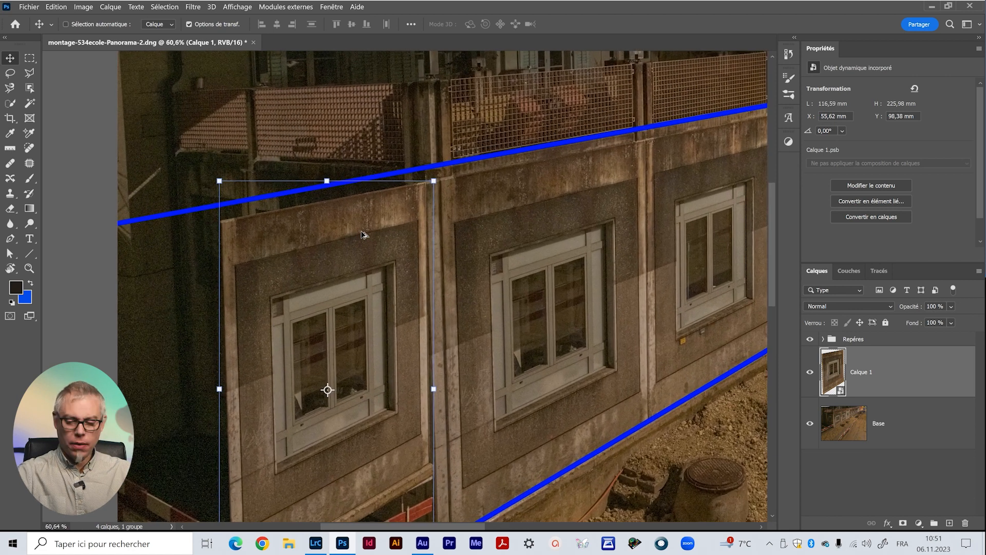
drag(360, 231, 346, 191)
right_click(346, 193)
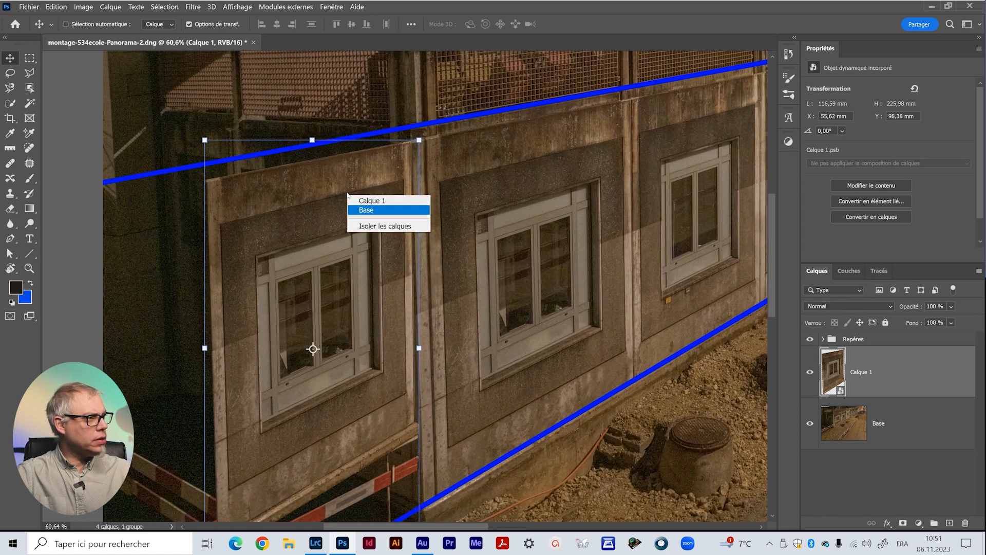
click(337, 195)
key(ctrl+t)
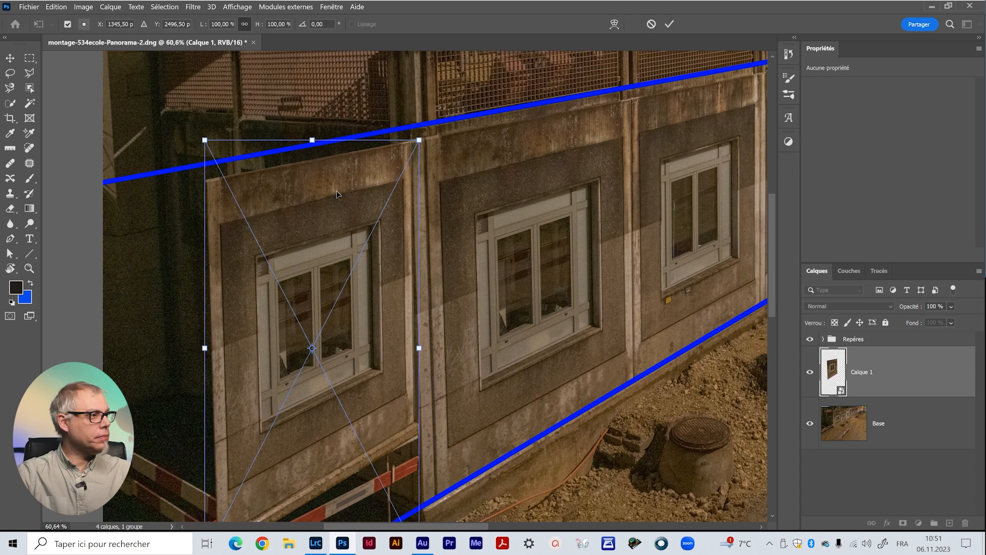
right_click(346, 226)
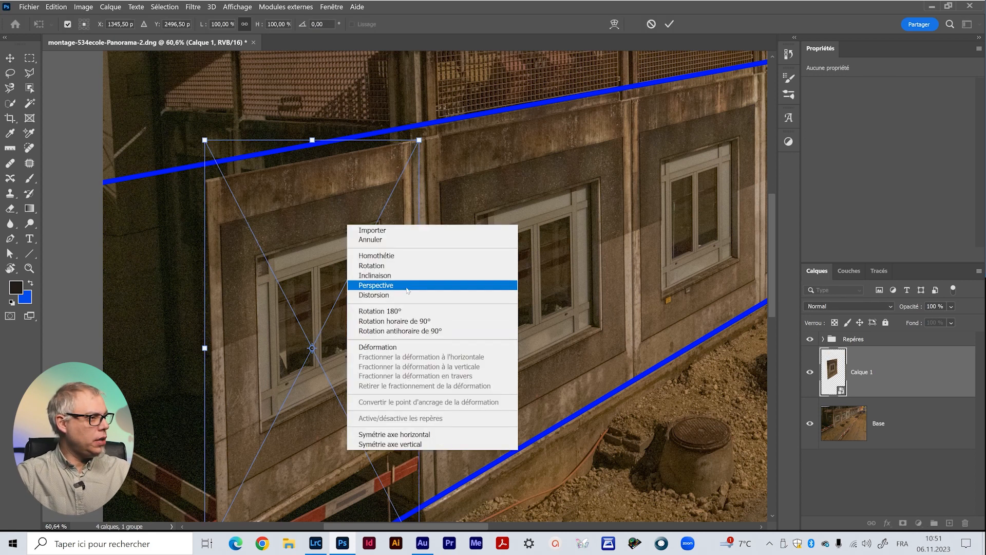
click(377, 296)
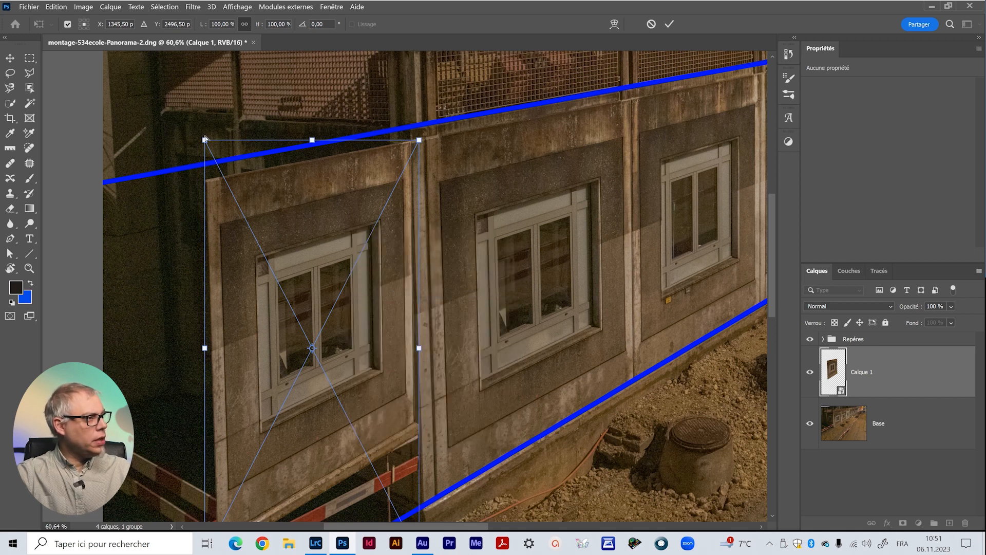
drag(366, 197, 365, 199)
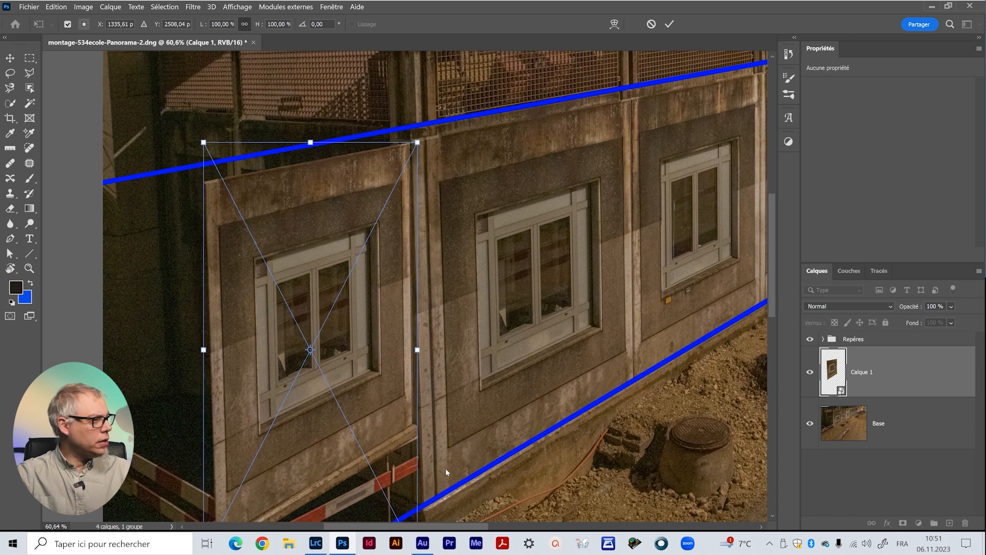
scroll(446, 471, down, 4)
drag(416, 457, 435, 517)
drag(436, 508, 428, 496)
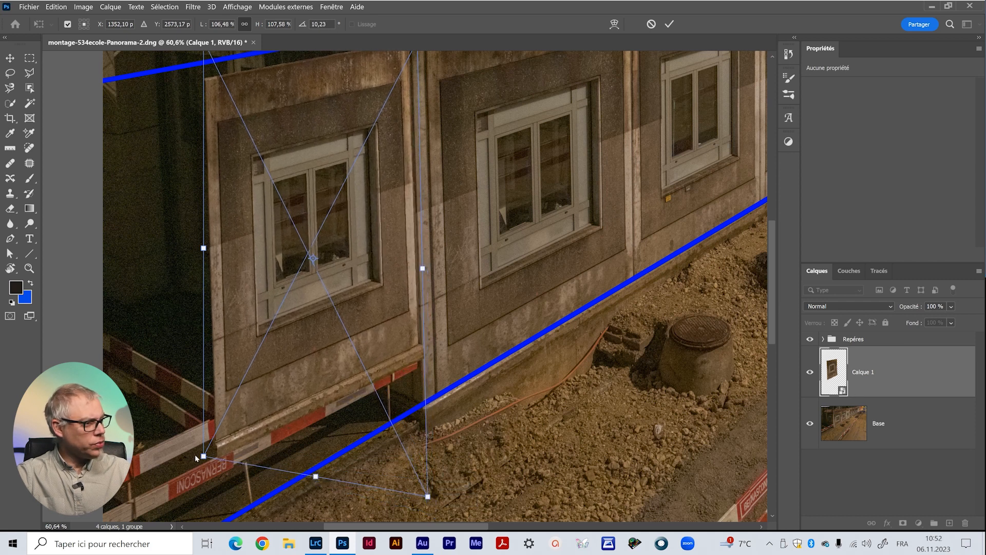
drag(203, 456, 204, 466)
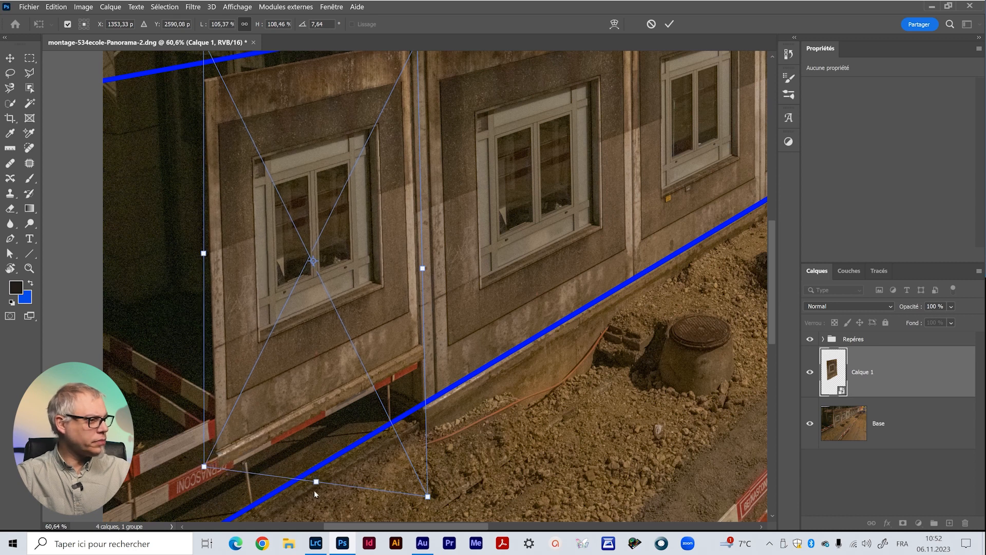
Step: Scale the panel copy to about 129 % wide and 133 % high, then move it down about 26.5 mm to meet the guides
drag(370, 405, 360, 344)
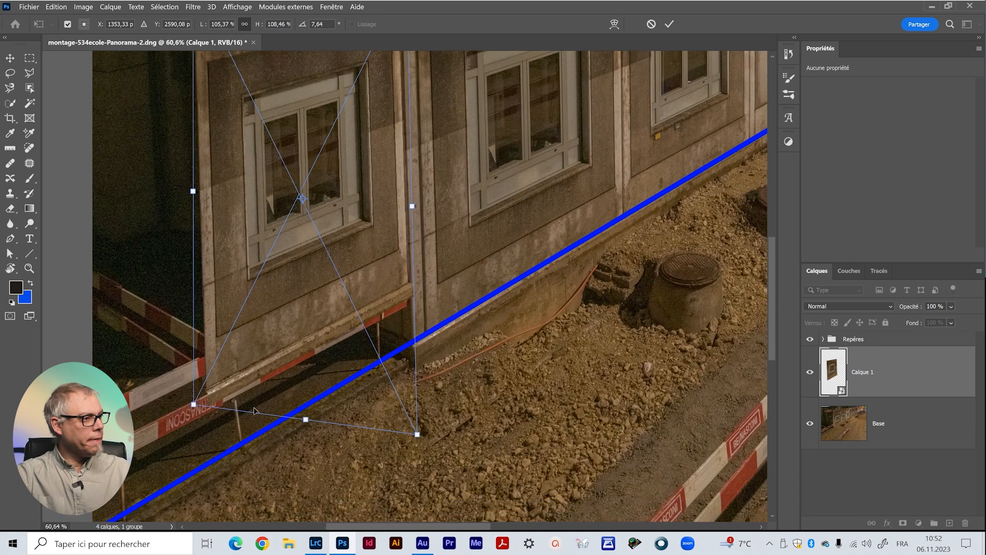
right_click(291, 301)
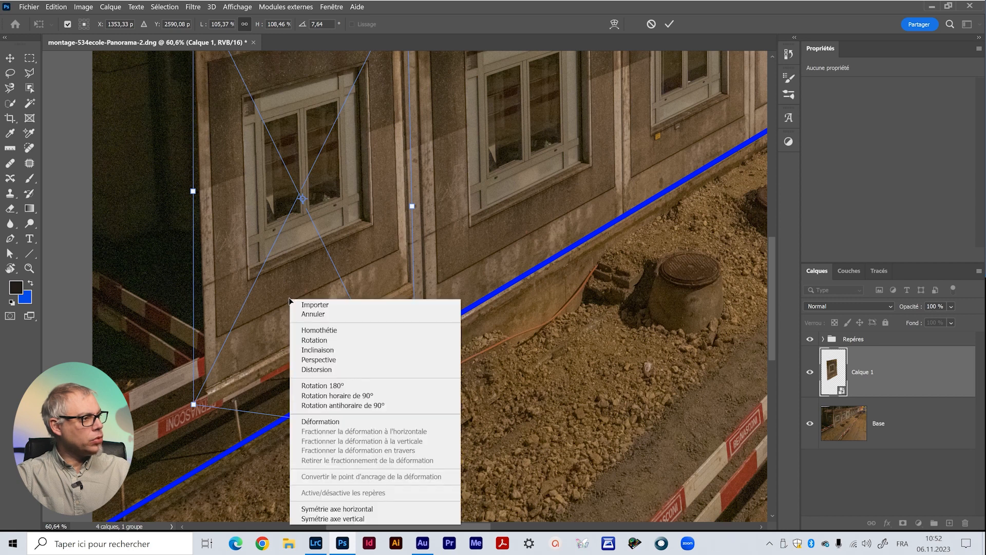
click(314, 329)
drag(292, 262, 324, 364)
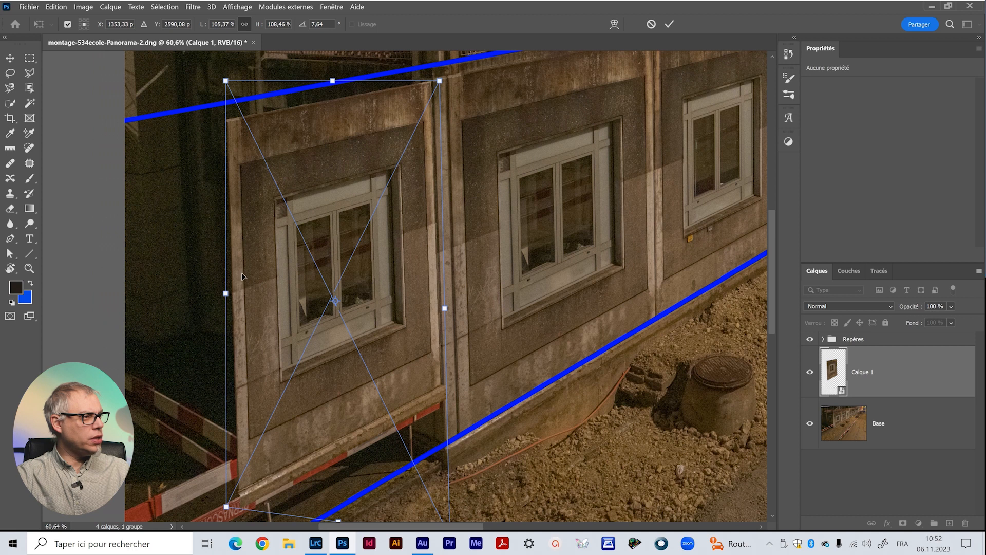
drag(223, 295, 176, 292)
drag(305, 279, 306, 331)
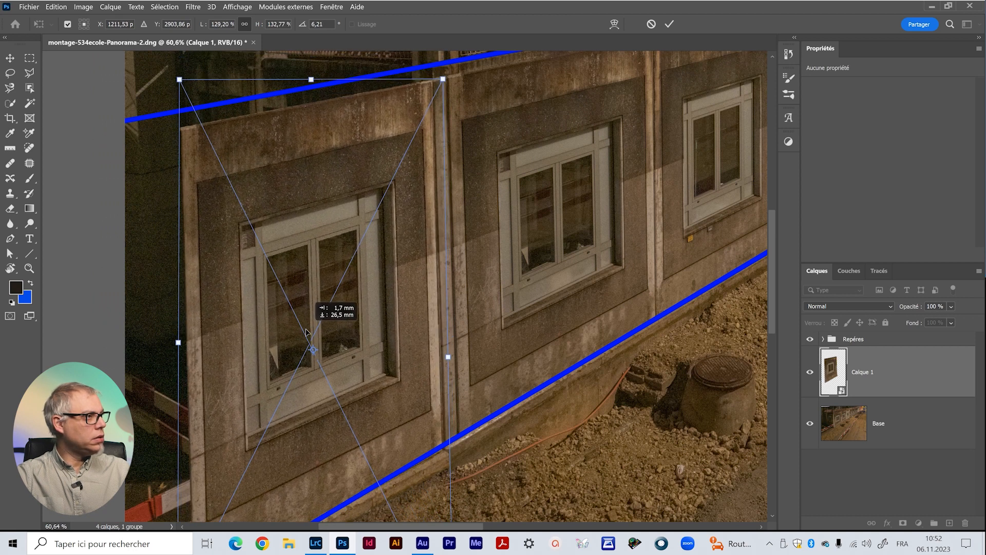
Step: Distort the panel copy, raising its bottom edge slightly and pulling its outer lower corner inward onto the base guide line
drag(348, 373, 347, 307)
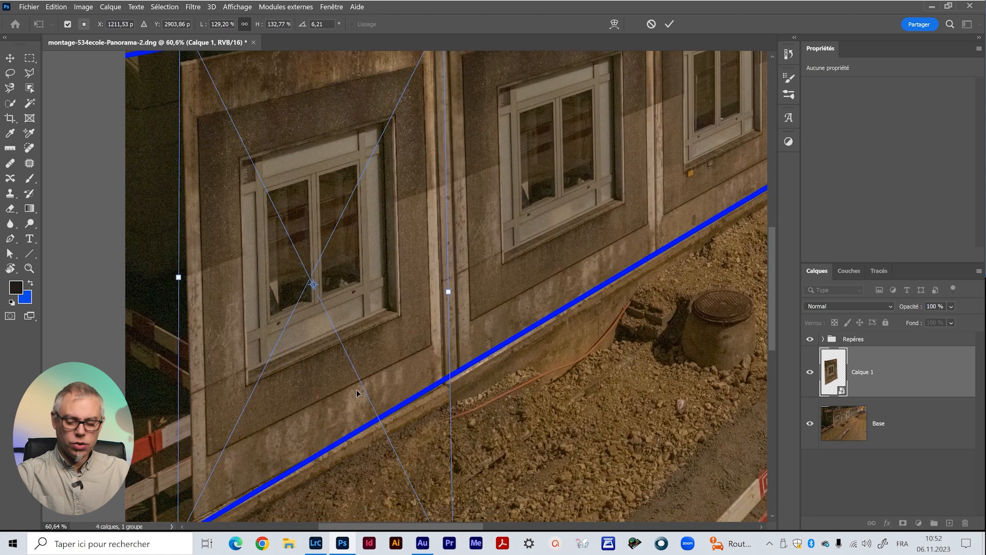
scroll(357, 393, down, 2)
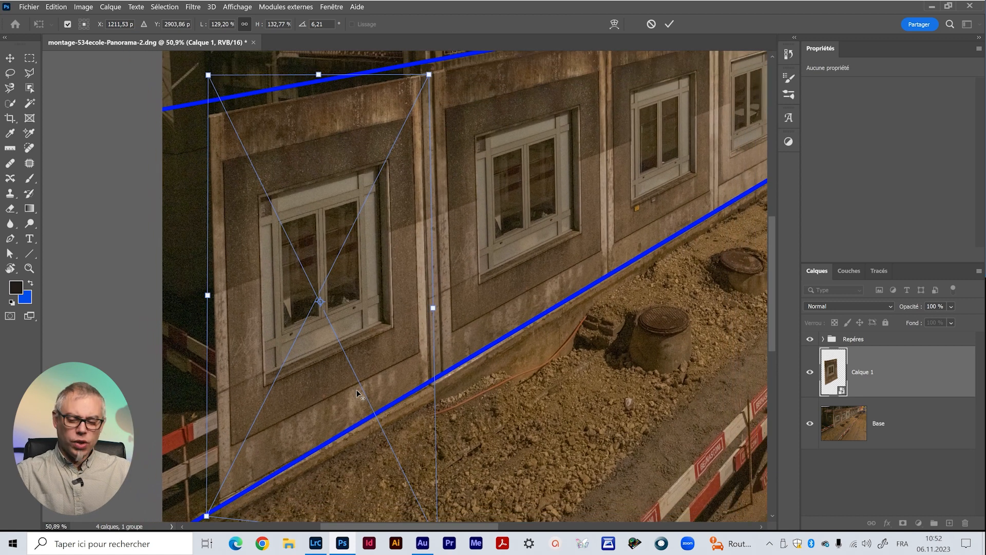
drag(382, 361, 383, 329)
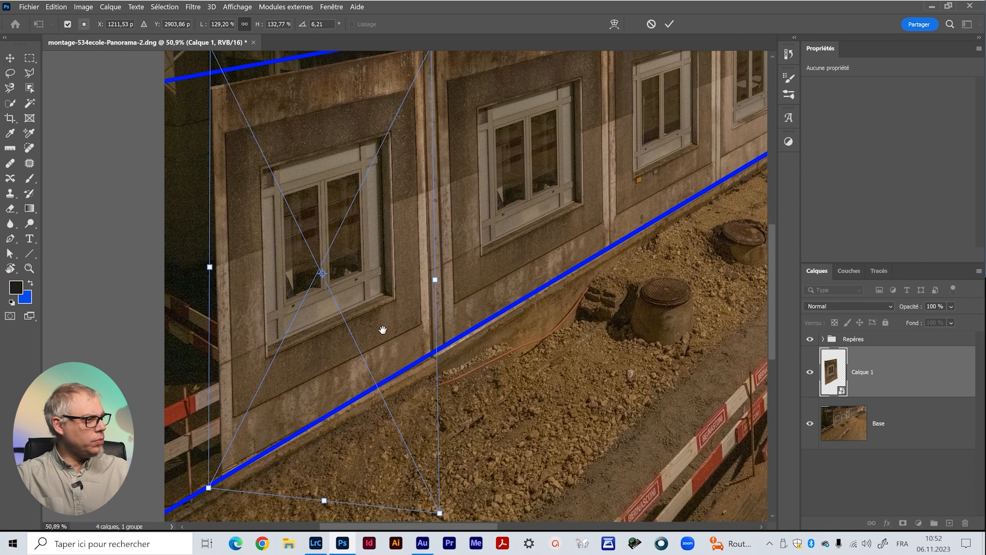
right_click(362, 347)
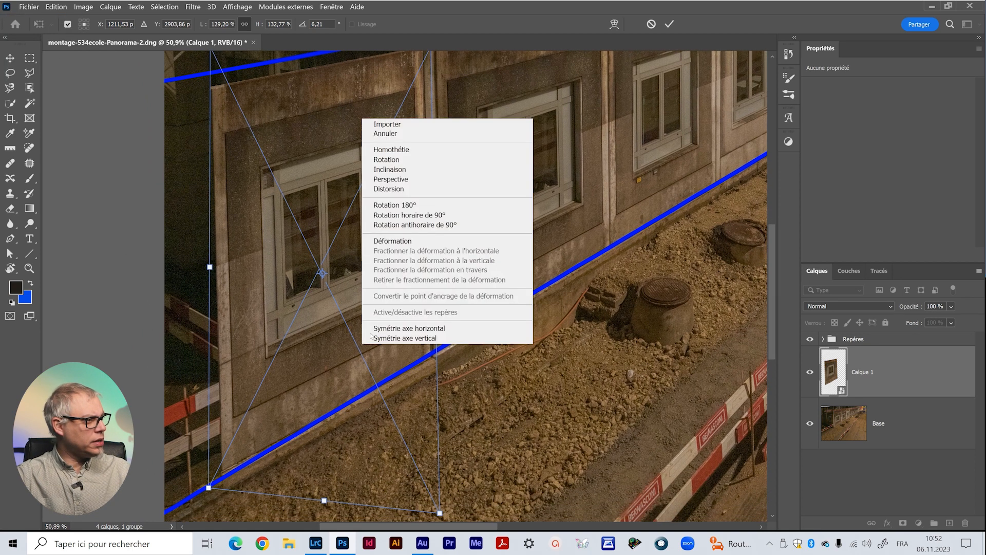
click(403, 189)
drag(324, 500, 324, 492)
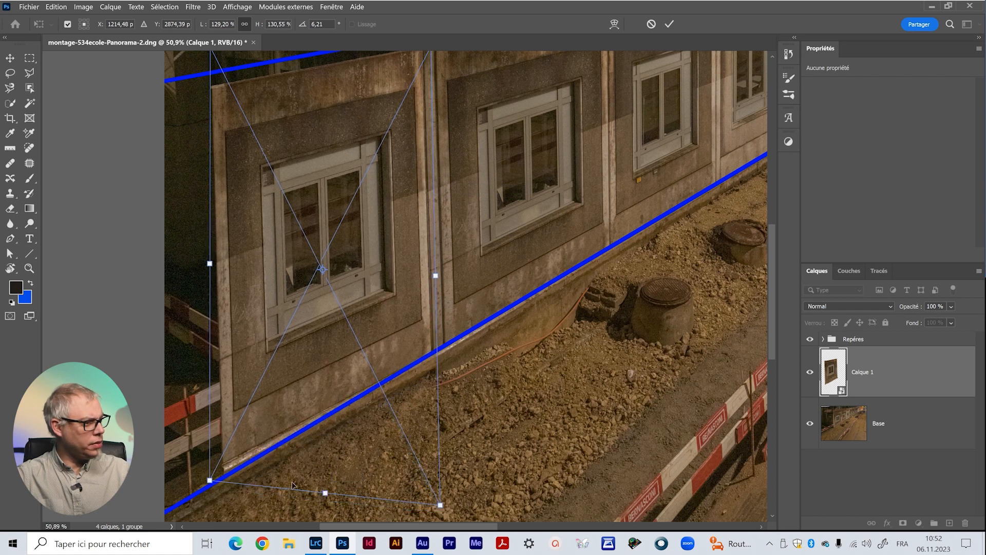
drag(212, 481, 222, 489)
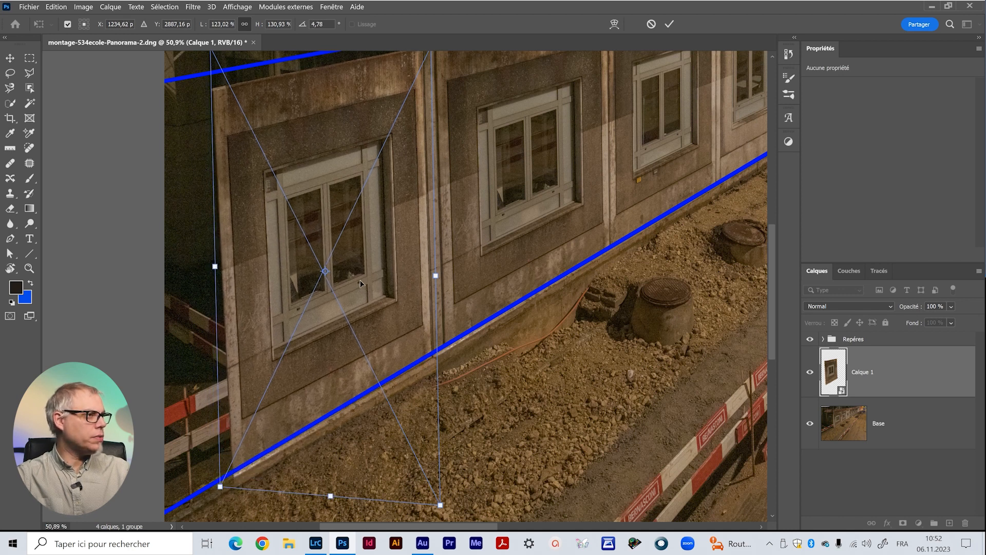
Step: Fine-tune the panel copy's upper corner, nudge it to about X 1249 px, Y 2879 px, and apply the transformation
scroll(360, 283, up, 4)
drag(426, 151, 424, 152)
drag(381, 336, 385, 336)
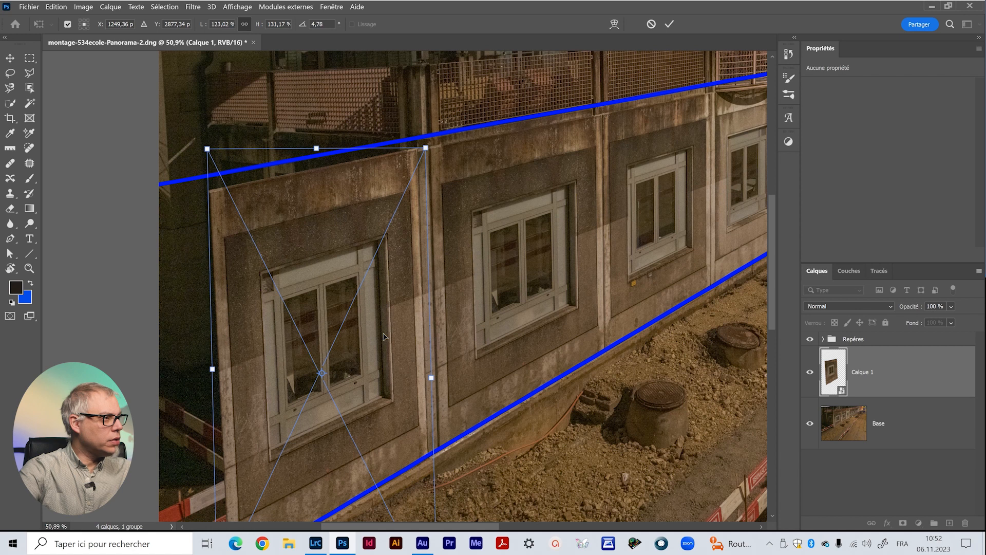
drag(496, 356, 507, 260)
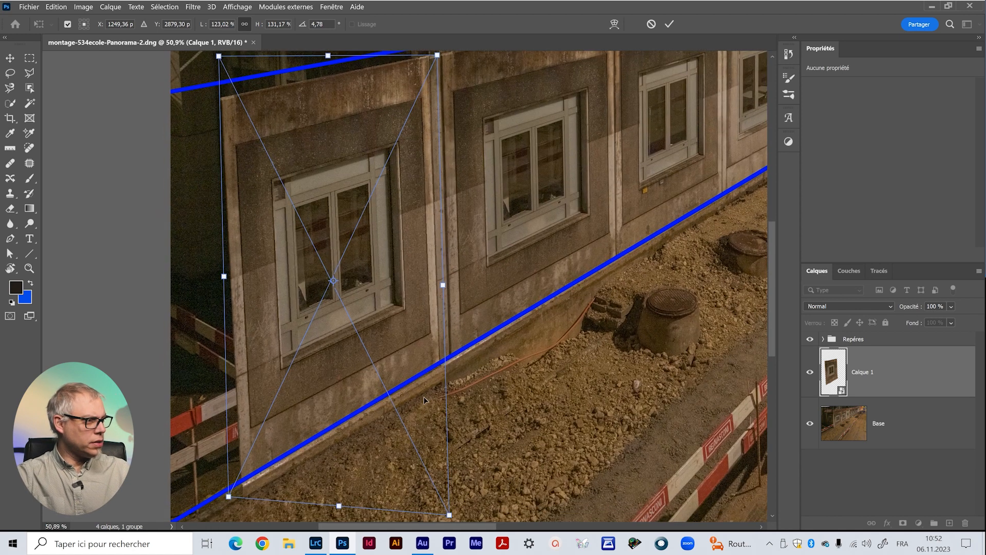
click(669, 24)
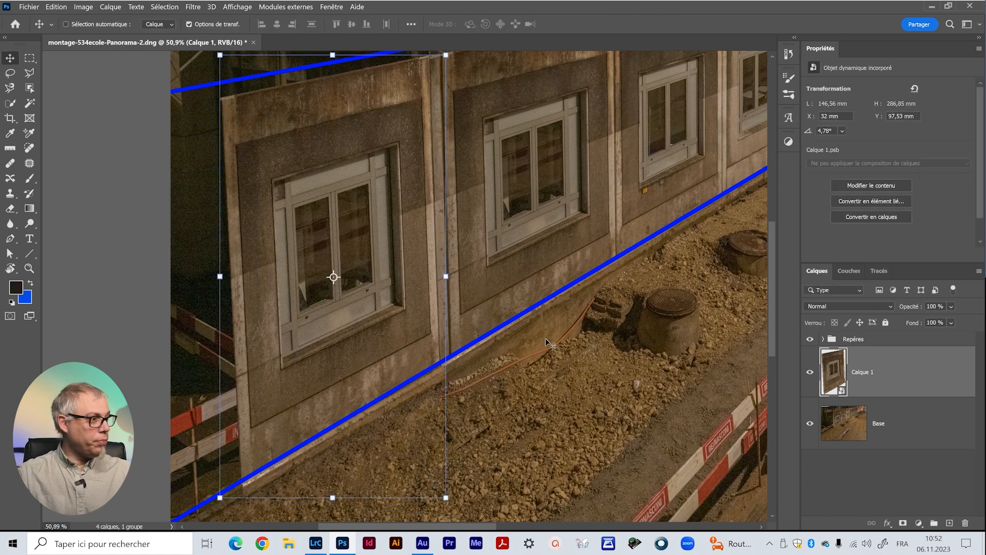
Step: Compare the panel copy's alignment with the original wall with the Repères group hidden and shown again
scroll(548, 340, down, 3)
drag(549, 317, 449, 356)
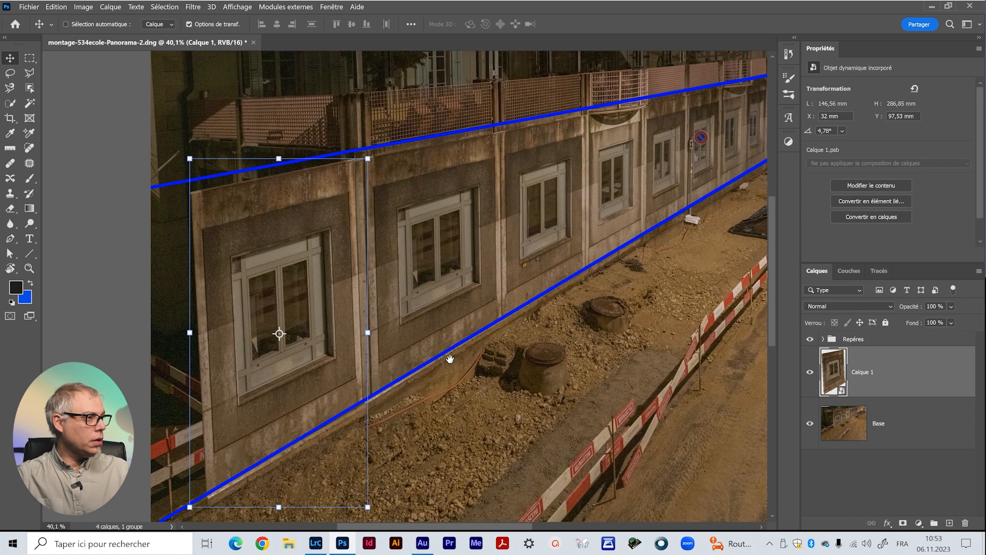
click(811, 339)
click(927, 484)
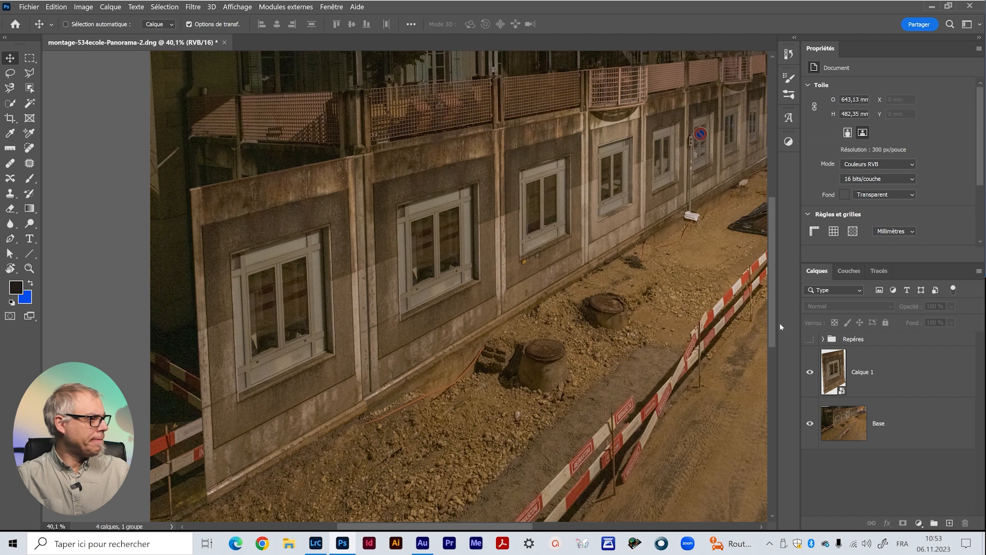
click(810, 341)
Step: Duplicate the Calque 1 panel layer, renaming the original Face 1 and the copy Face 2
click(898, 380)
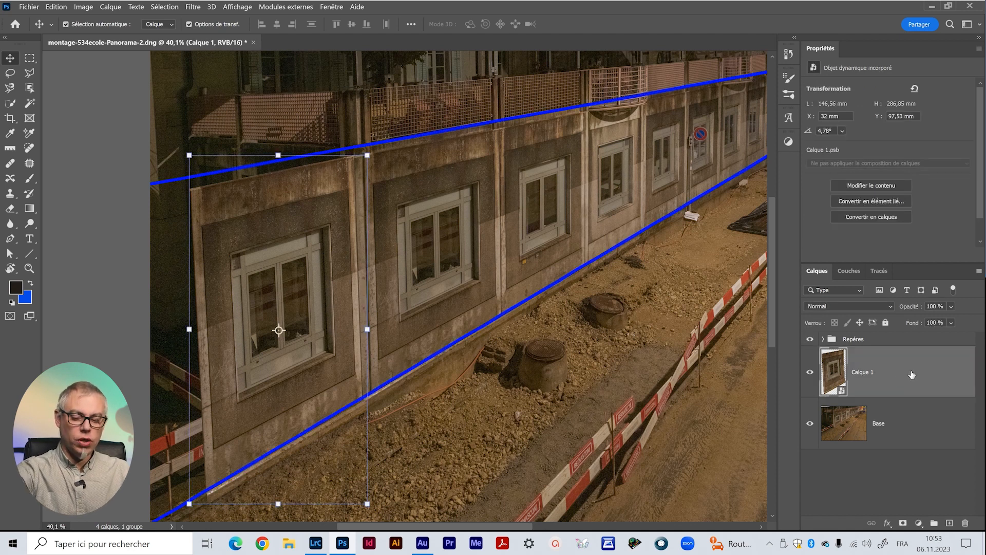
key(ctrl+j)
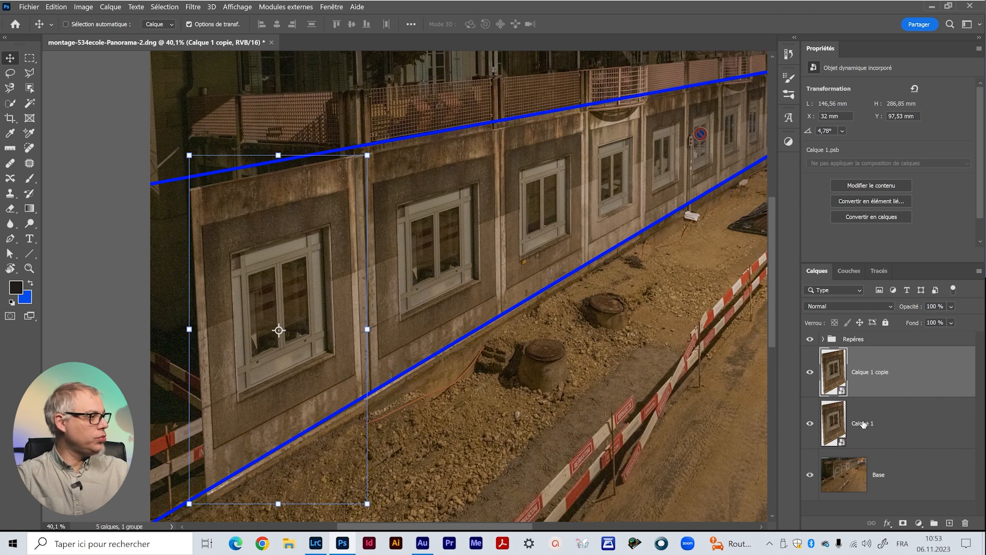
double_click(863, 423)
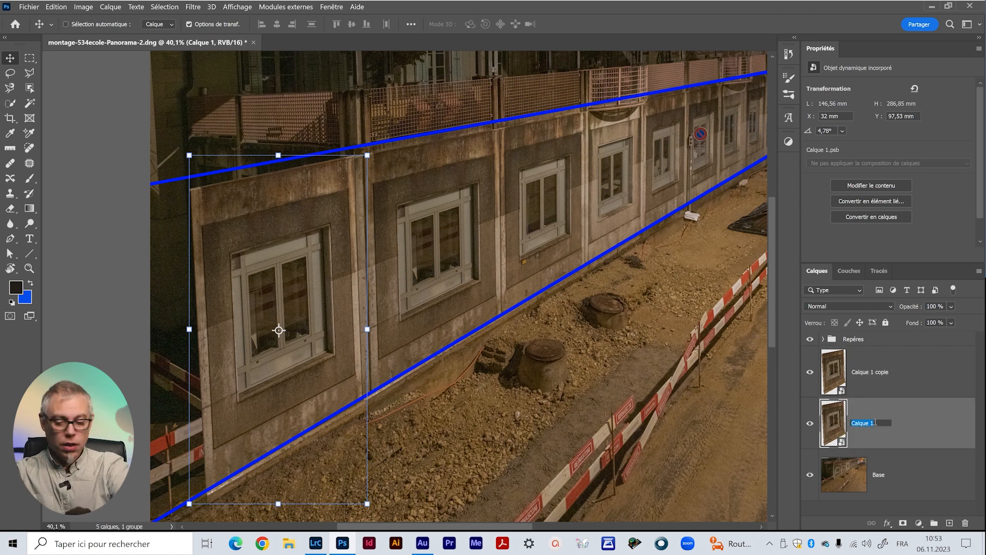
text(Fac)
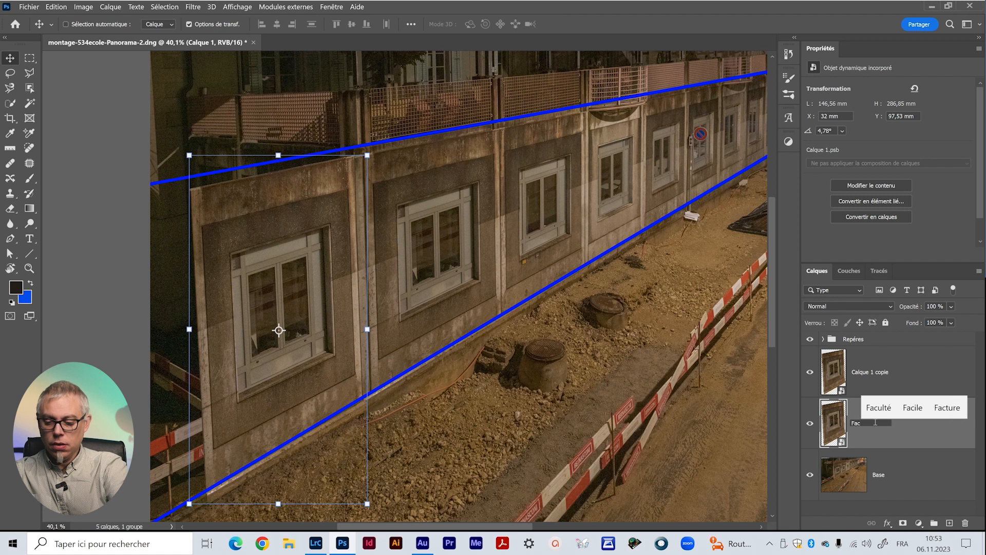
text(e 1)
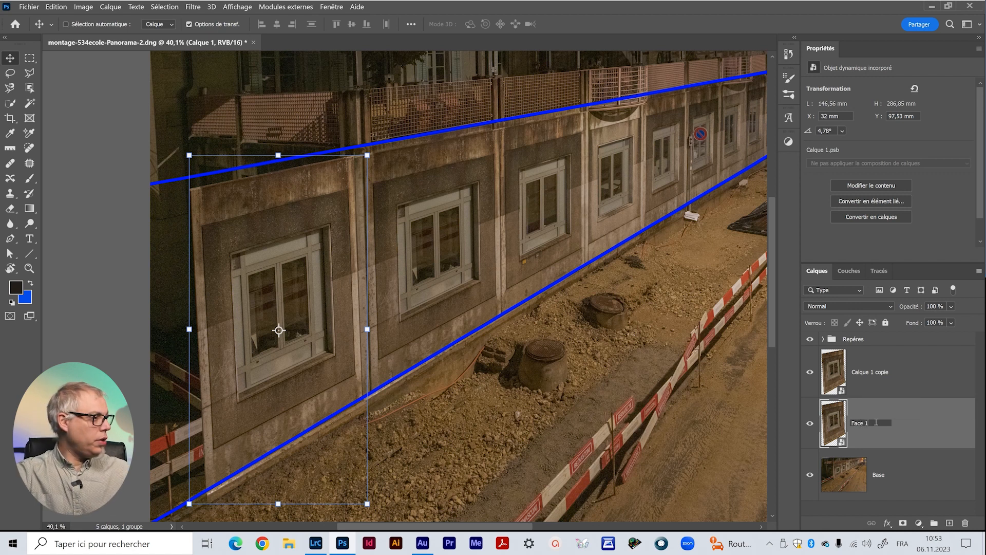
double_click(878, 373)
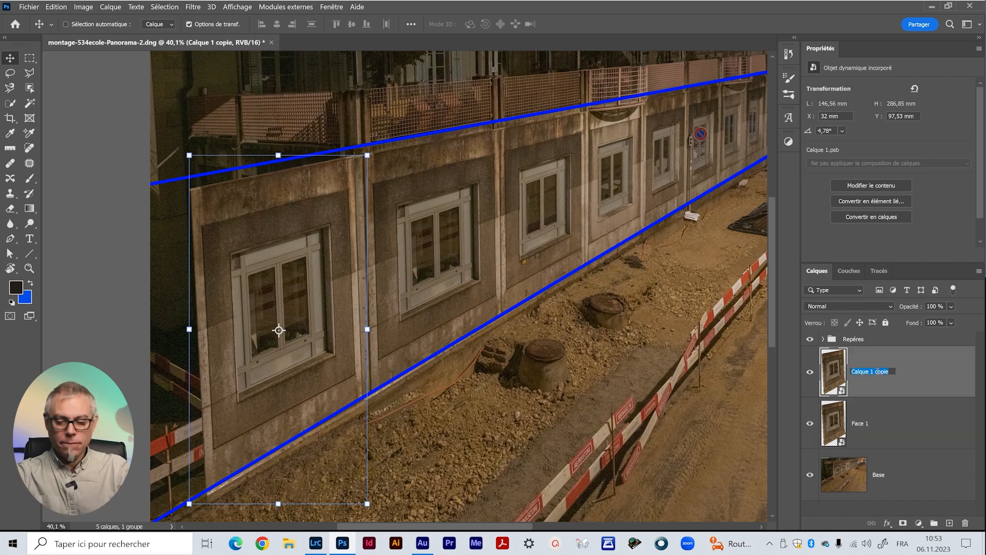
text(Face 2)
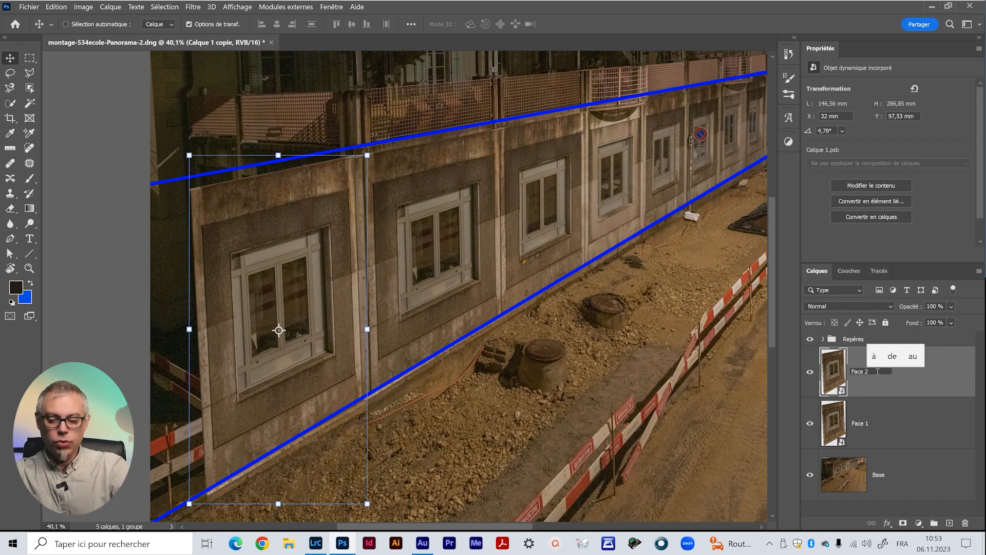
key(Return)
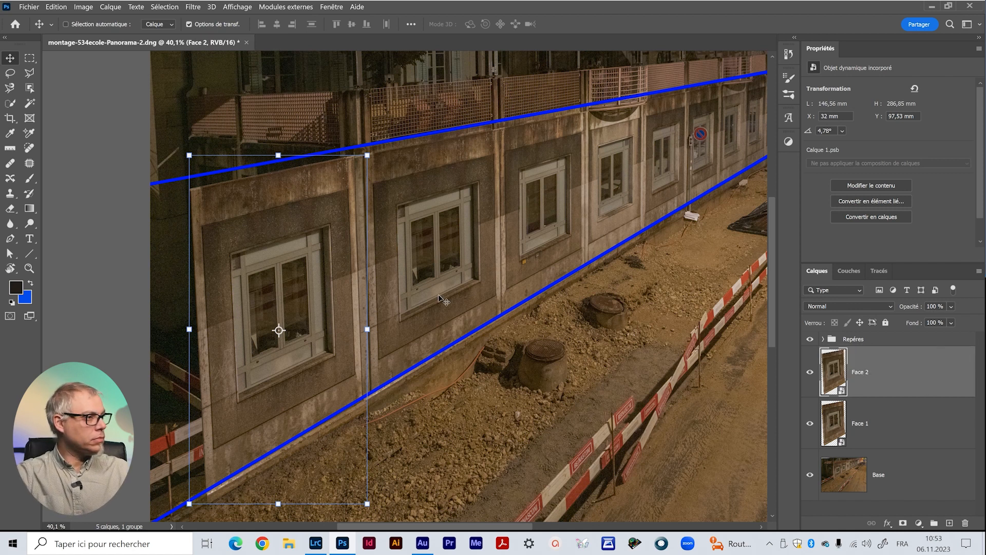
Step: Move Face 2 outward beside Face 1 to about X -103 mm, Y 126 mm, and slightly distort its corners
drag(299, 384, 133, 415)
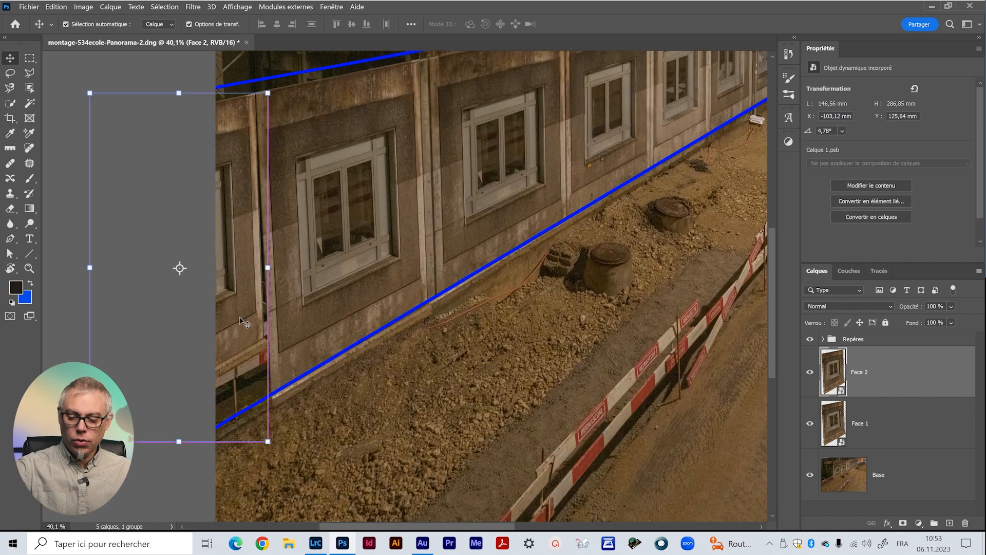
key(ctrl+t)
right_click(240, 320)
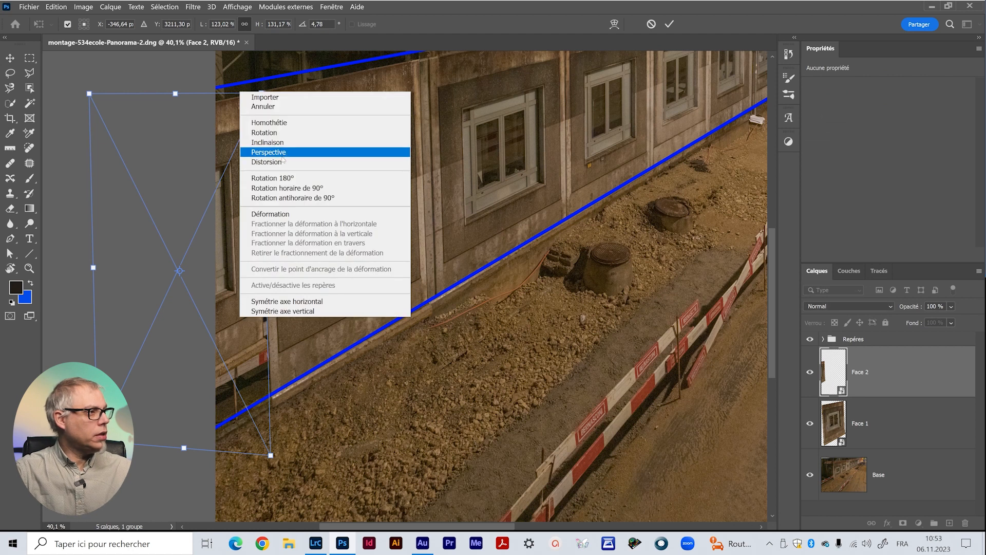
click(283, 162)
mouse_move(277, 449)
mouse_down()
mouse_move(276, 463)
mouse_move(275, 451)
mouse_up()
Step: Scale Face 2 to about 152 % wide and 160 % high, and shift it outward against the edge of Face 1
right_click(243, 319)
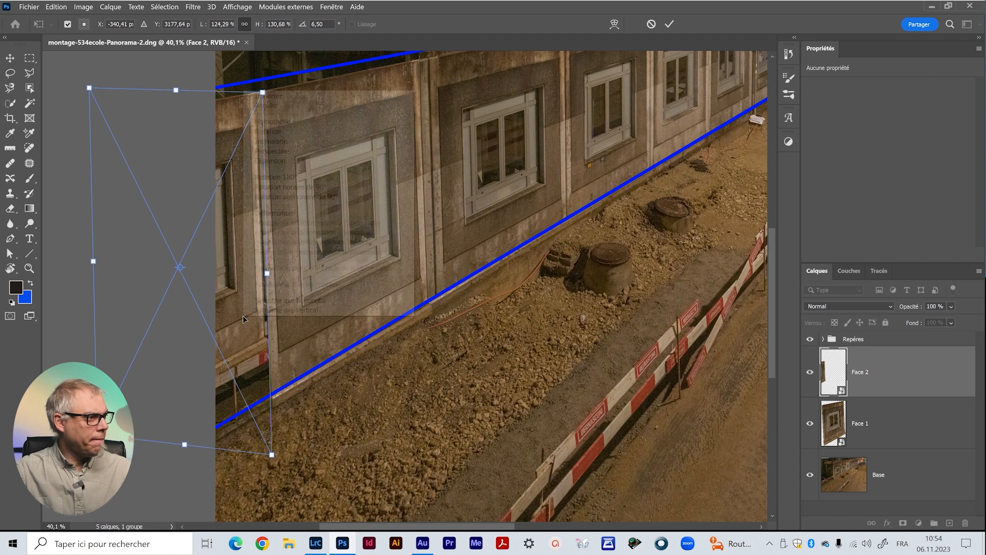
click(303, 122)
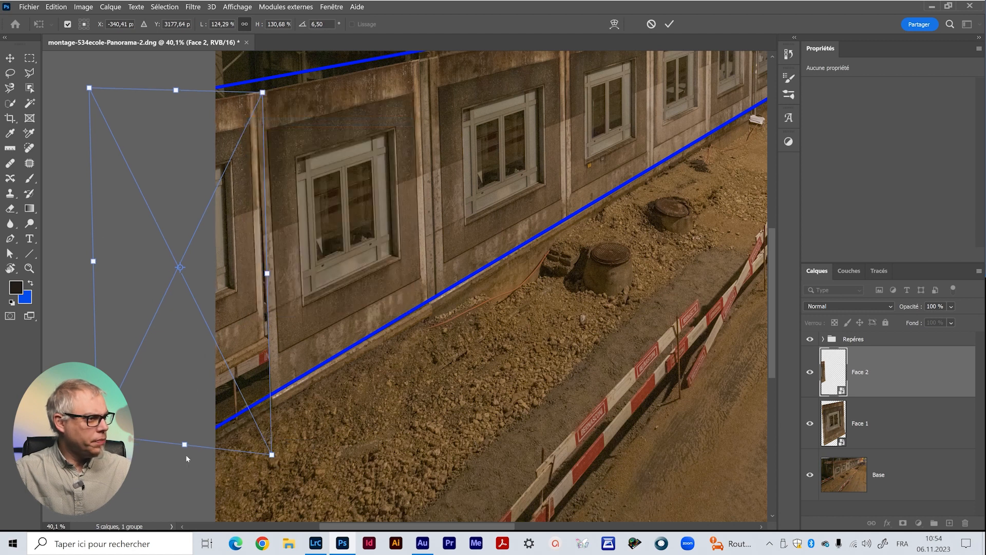
drag(186, 446, 183, 516)
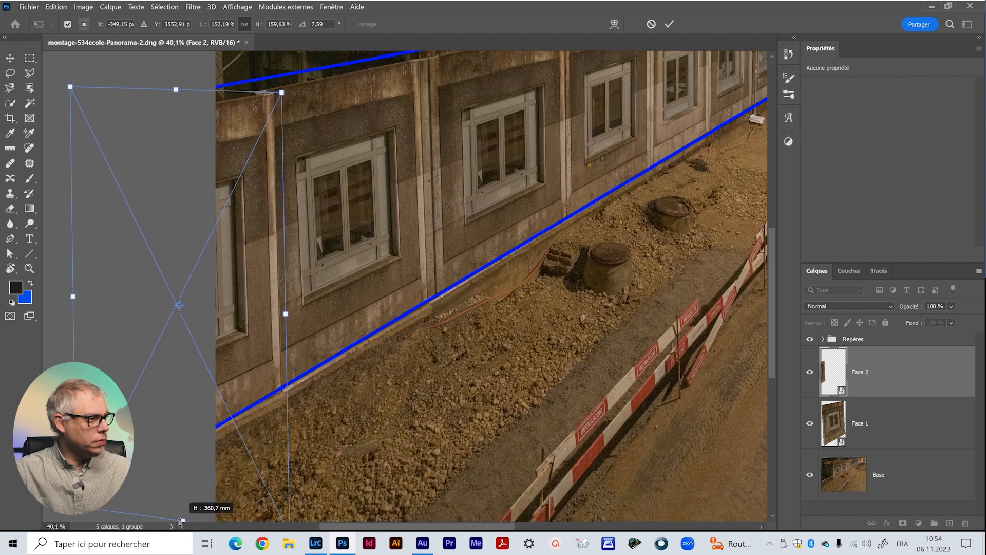
drag(256, 326, 238, 326)
Step: Distort Face 2 by pulling its lower corners downward, moving the inner one towards Face 1 to close the gap
right_click(242, 354)
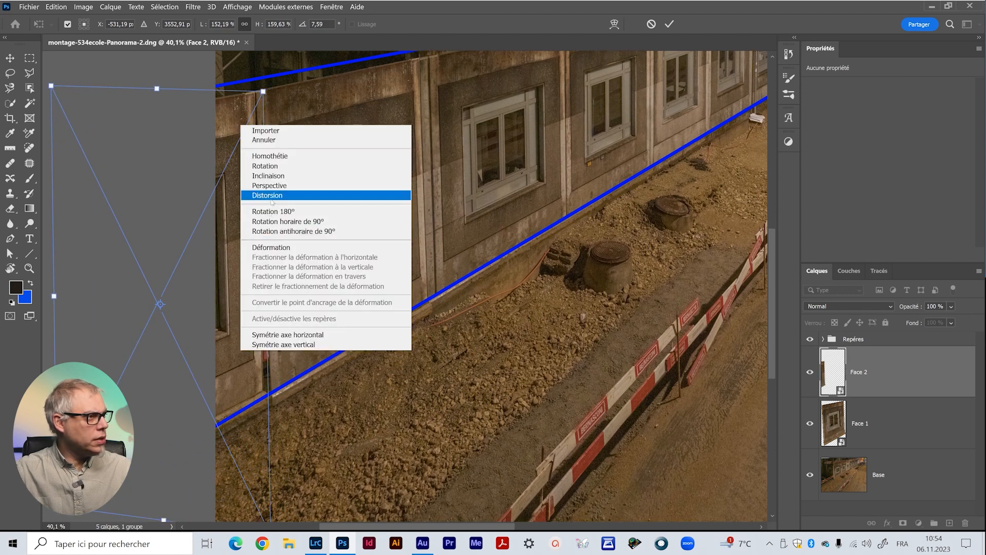
click(272, 196)
scroll(253, 399, down, 3)
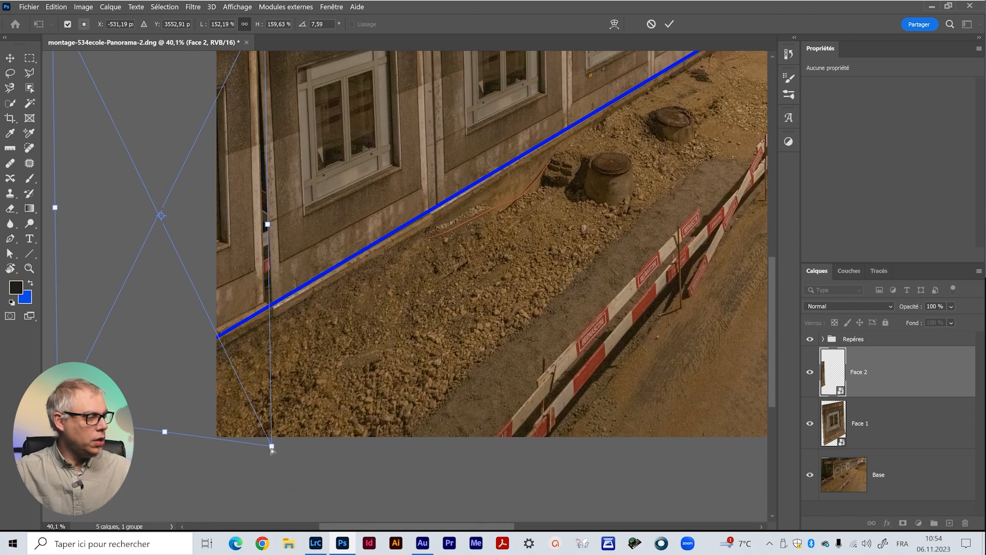
drag(272, 448, 284, 458)
drag(55, 416, 55, 447)
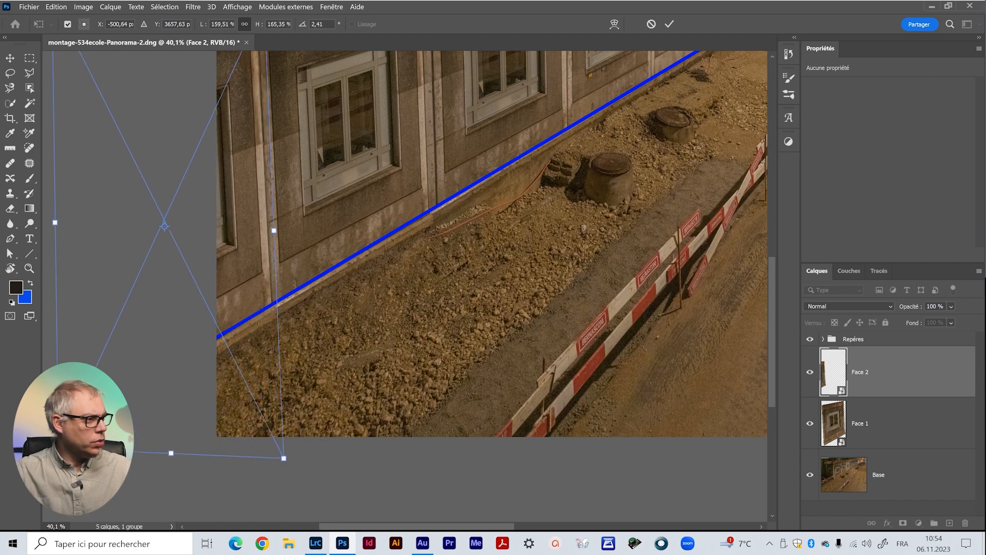
Step: Shift Face 2's outer edge slightly outward and upward to follow the perspective guides, and apply the transformation
scroll(175, 289, up, 5)
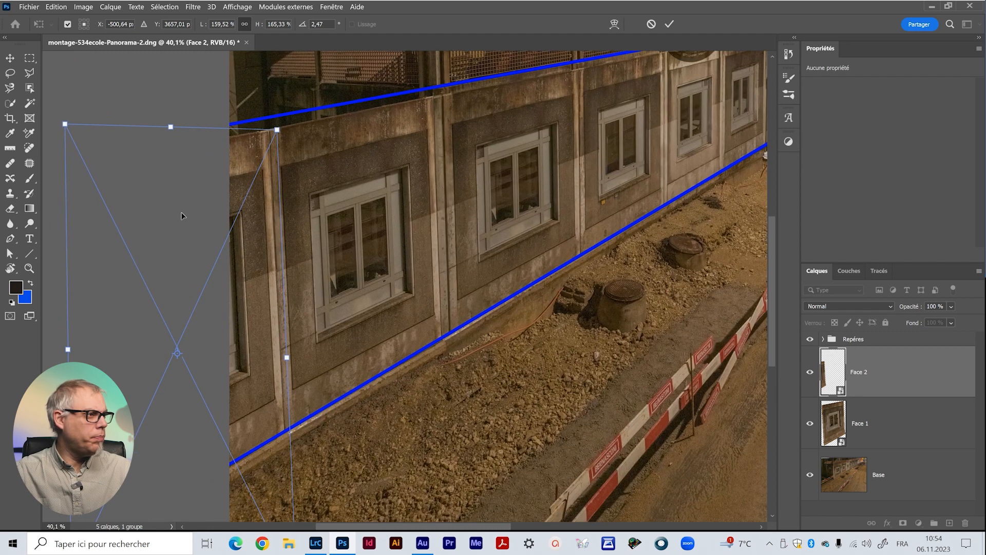
drag(271, 312, 341, 284)
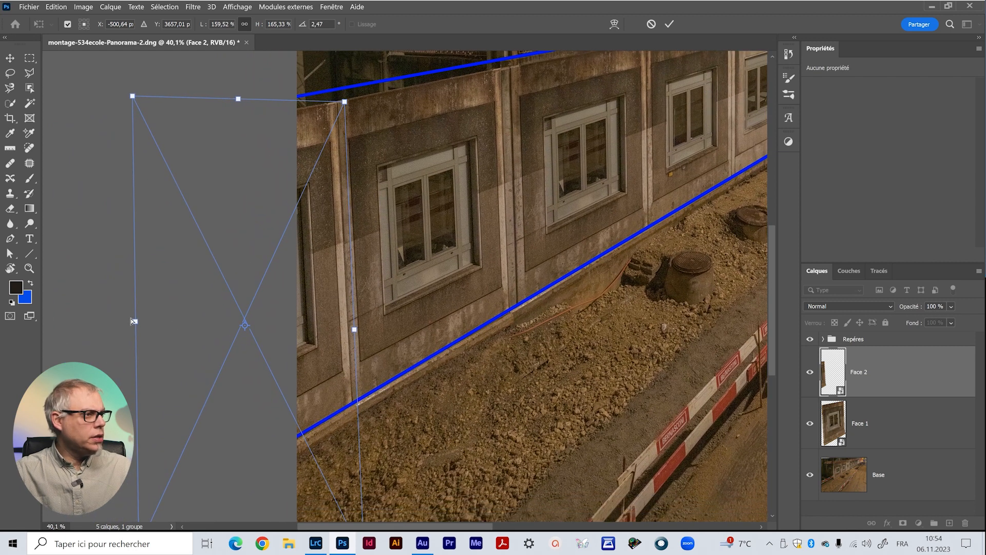
drag(136, 322, 132, 314)
drag(514, 259, 436, 295)
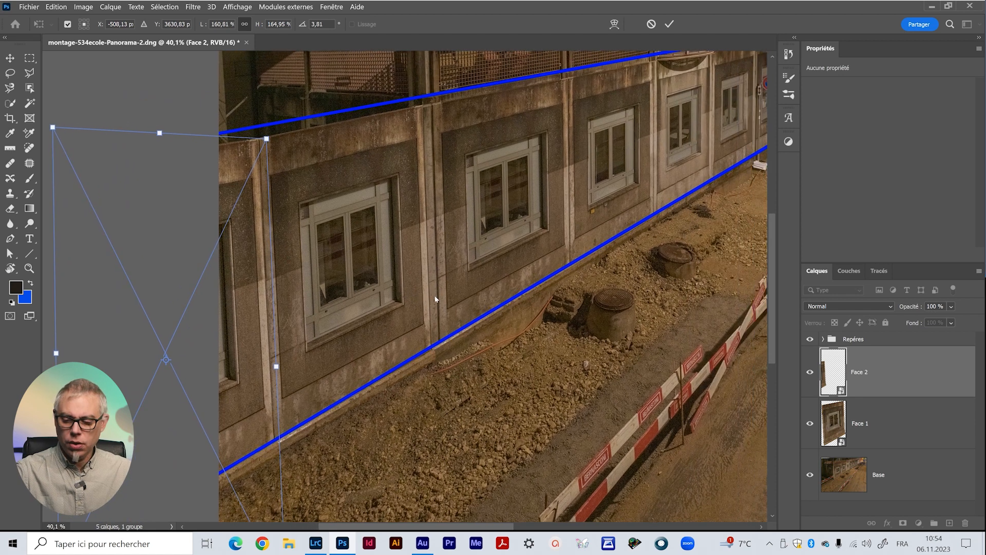
key(Return)
Step: Hide the Repères group and examine the joints, base and top edge of the extended facade
drag(445, 315, 429, 340)
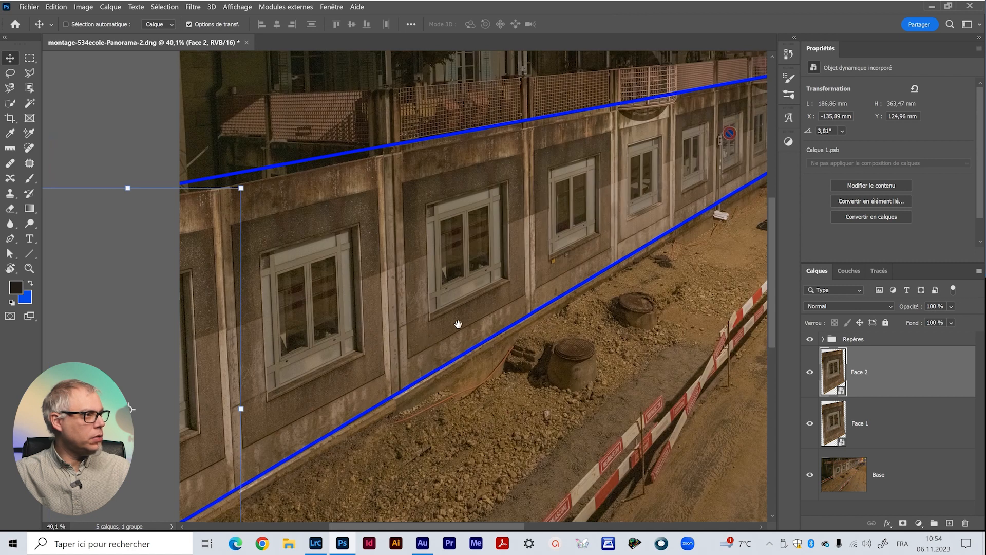
click(810, 339)
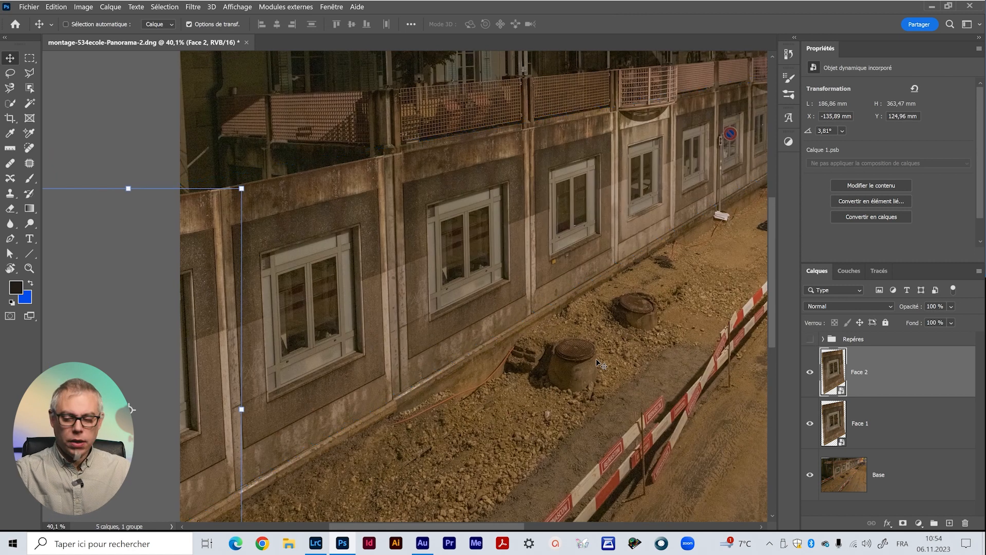
key(z)
mouse_move(518, 333)
mouse_down()
mouse_move(491, 341)
mouse_move(504, 339)
mouse_up()
drag(432, 344, 310, 366)
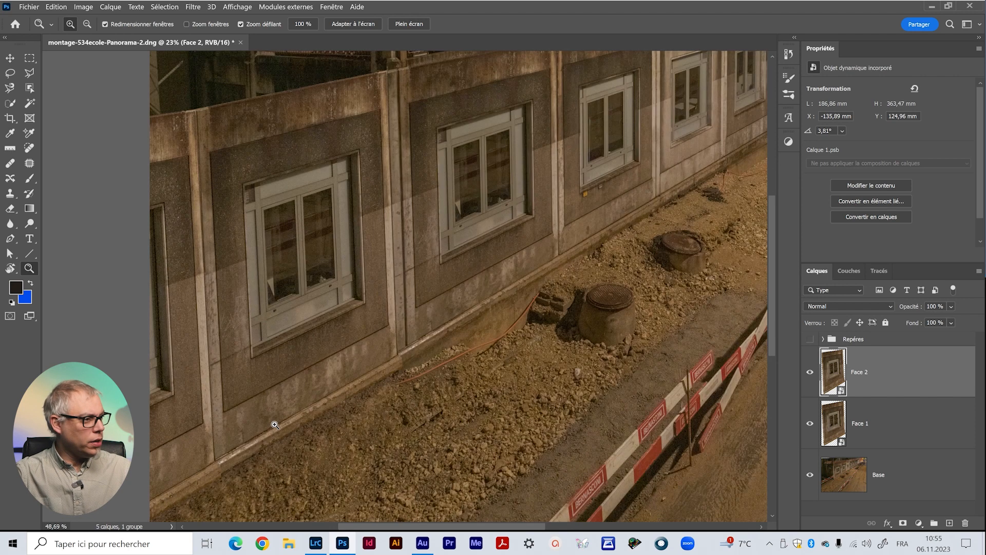
drag(256, 431, 442, 348)
drag(333, 358, 287, 360)
drag(334, 245, 363, 381)
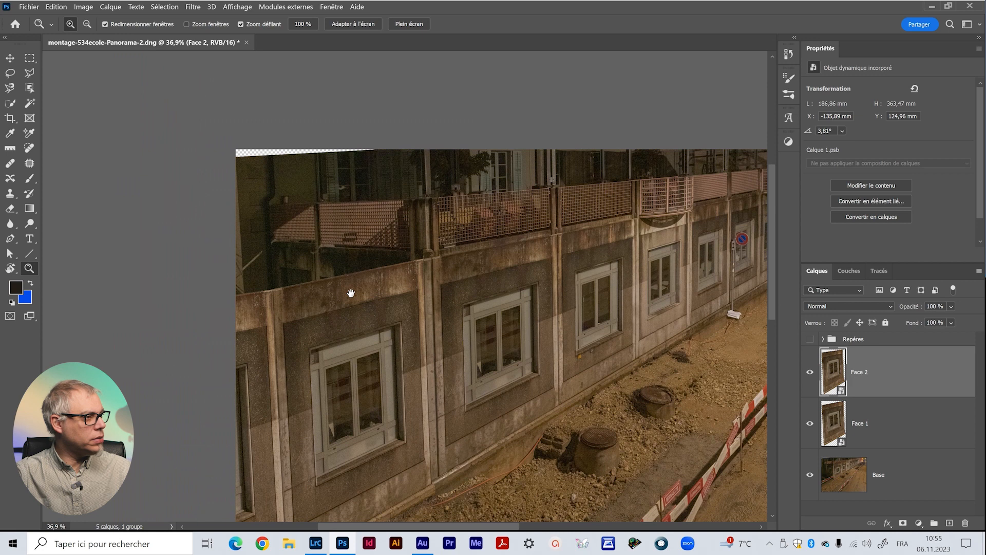
drag(350, 288, 353, 328)
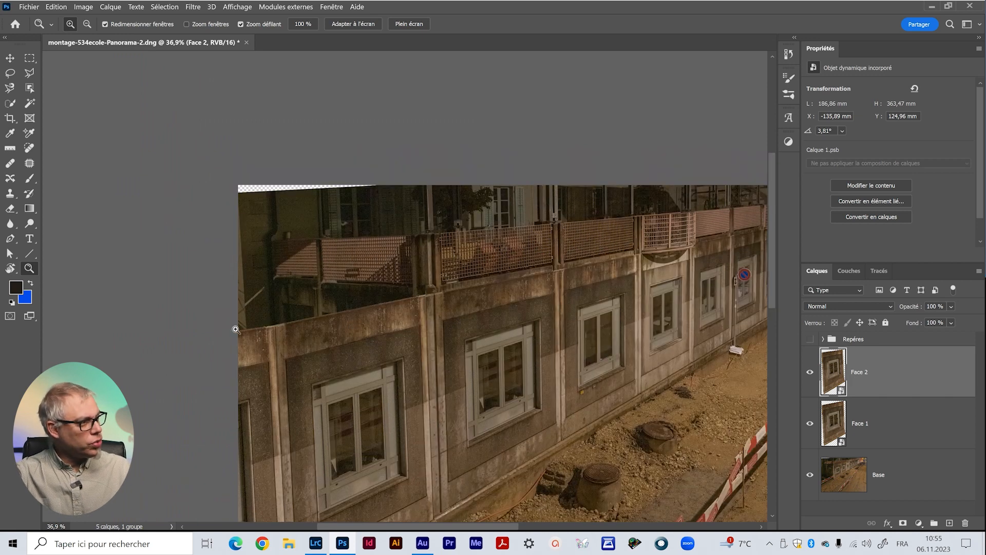
Step: Add a new layer above Face 2 and name it Dessus
drag(281, 297, 312, 295)
drag(391, 367, 359, 372)
drag(422, 363, 284, 308)
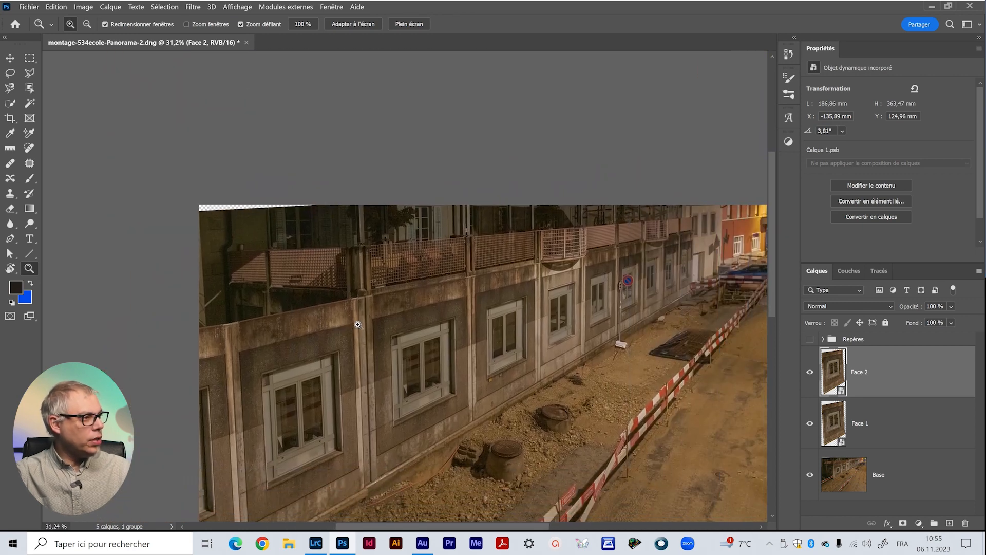
drag(522, 382, 510, 299)
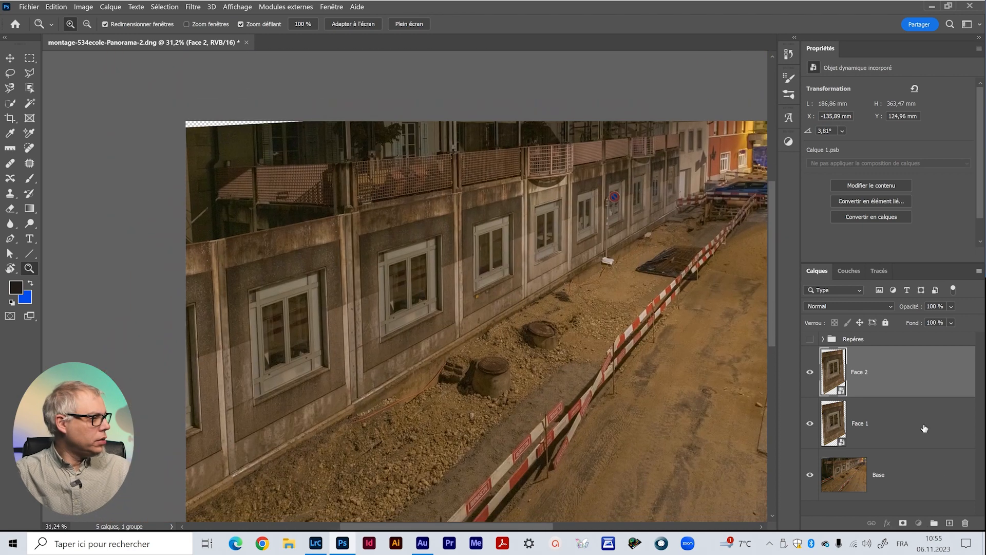
click(950, 522)
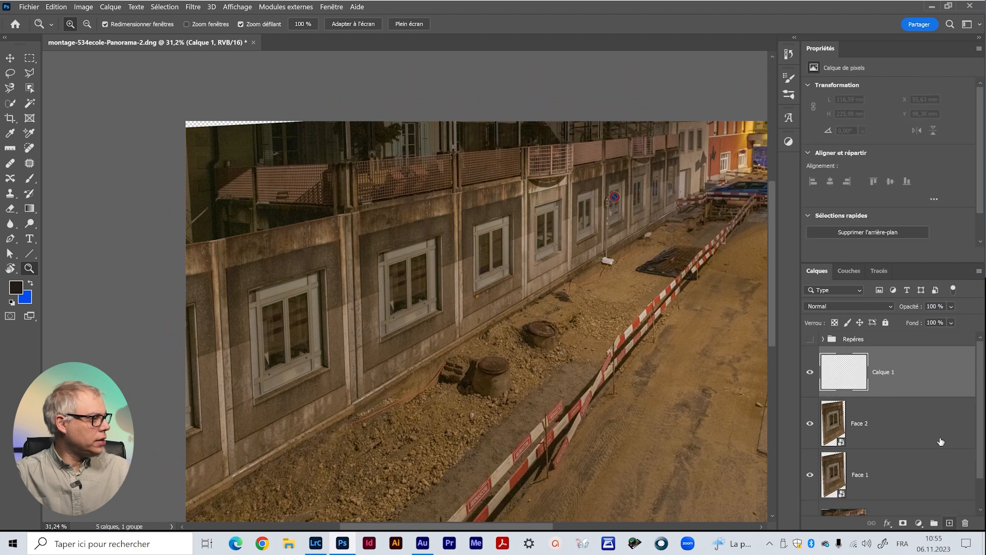
double_click(882, 372)
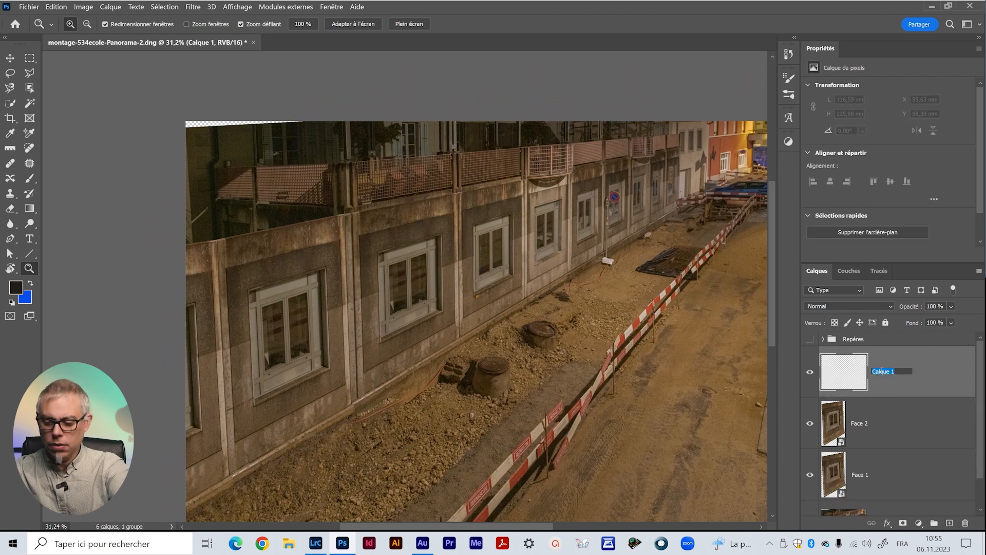
text(Dessus)
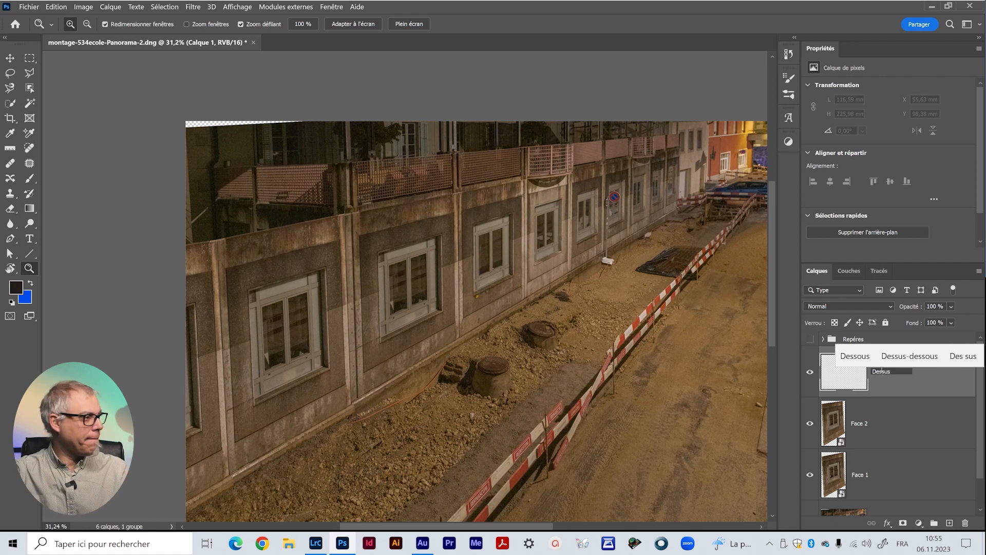
key(Return)
Step: Move the Dessus layer beneath Face 1 and make a polygonal selection of the recess above the extended wall's top edge
click(30, 72)
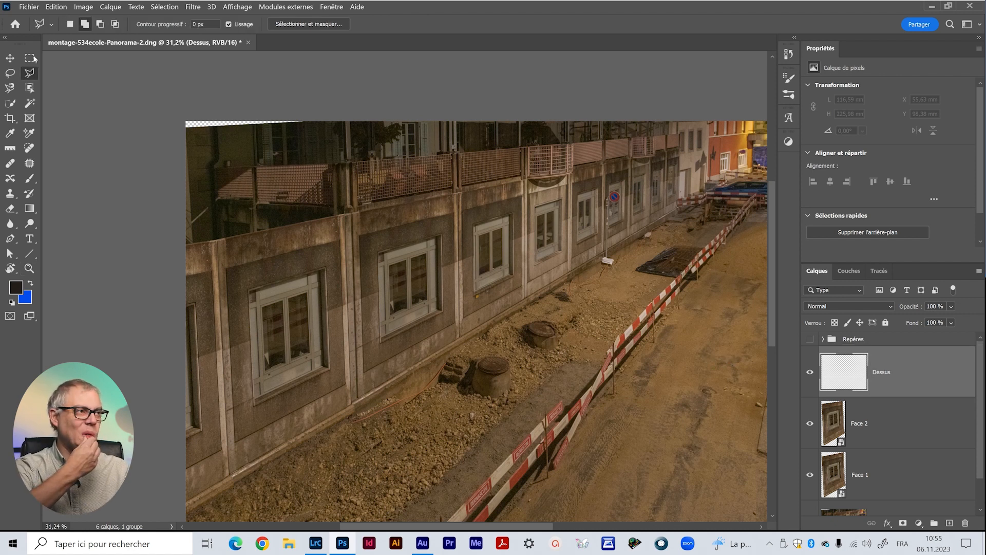
scroll(203, 267, up, 3)
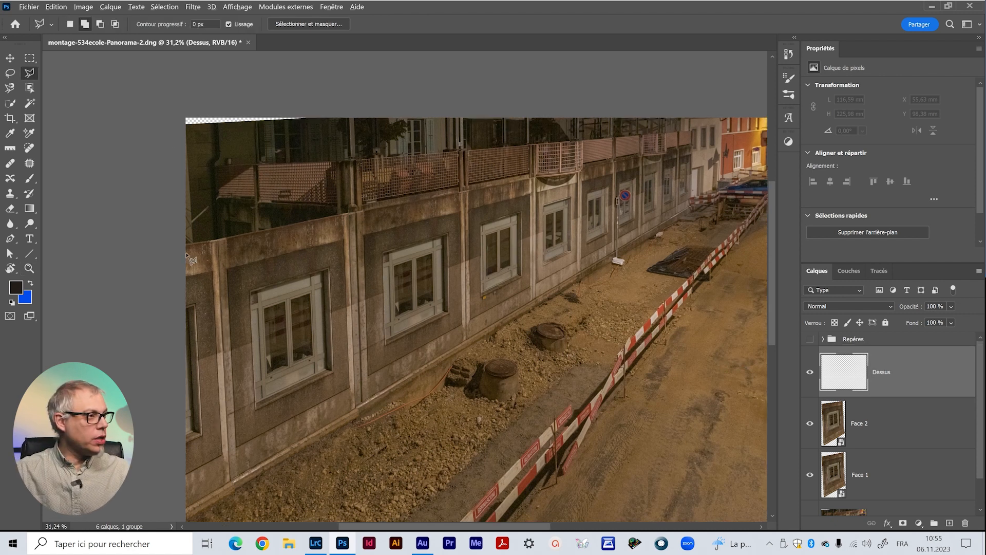
scroll(203, 267, up, 1)
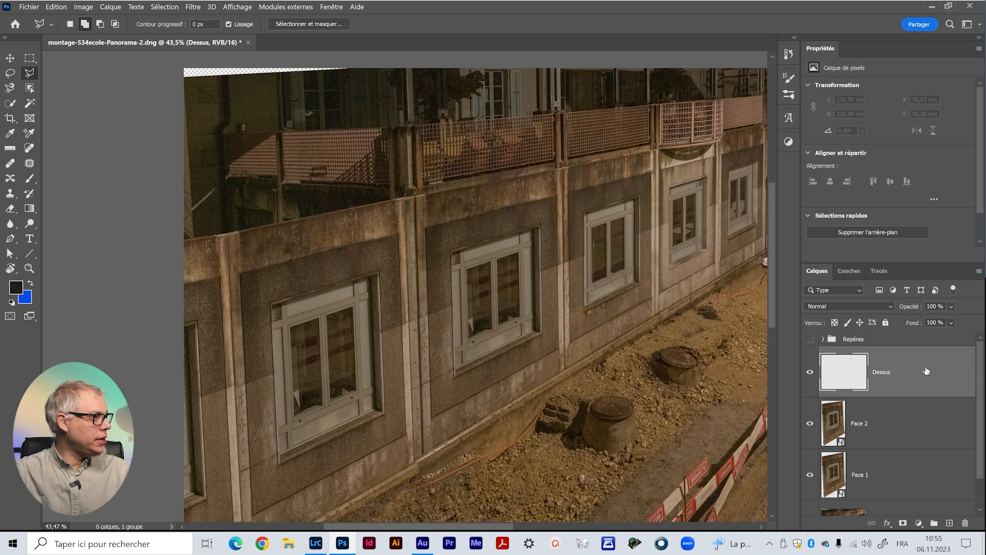
drag(926, 371, 932, 493)
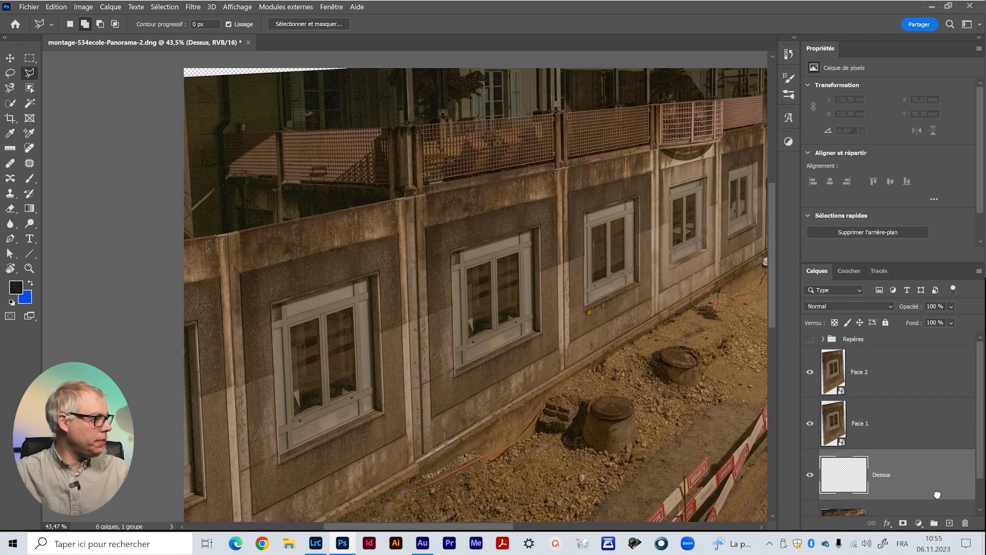
click(180, 257)
click(405, 205)
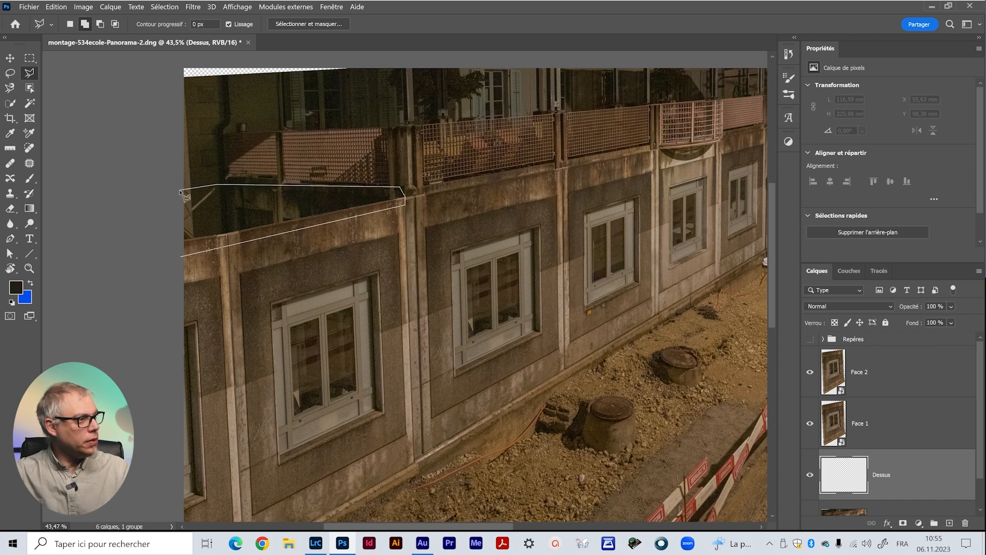
double_click(204, 191)
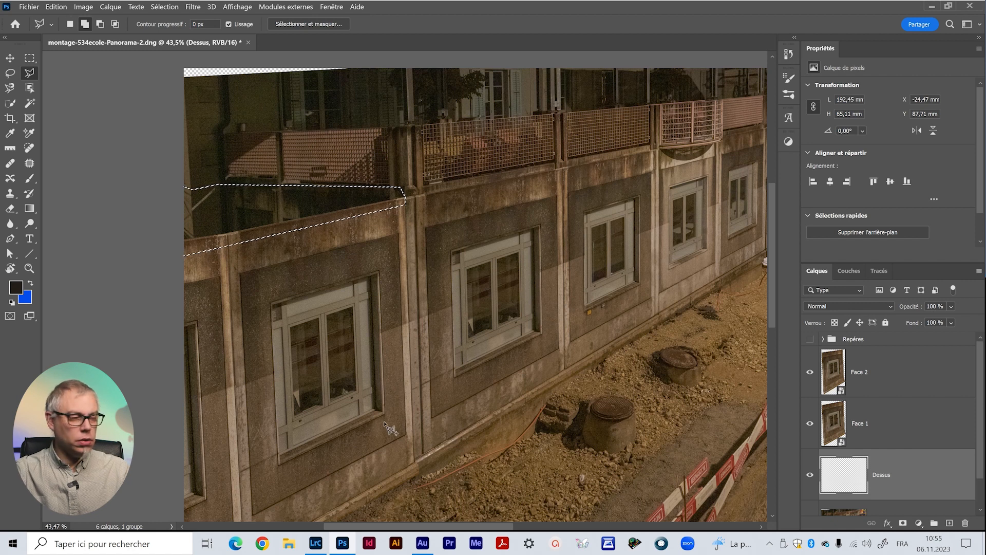
Step: Paint the selected recess on Dessus with a sampled dark brown, using a 481 px brush at 61 % hardness, and clear the selection
key(b)
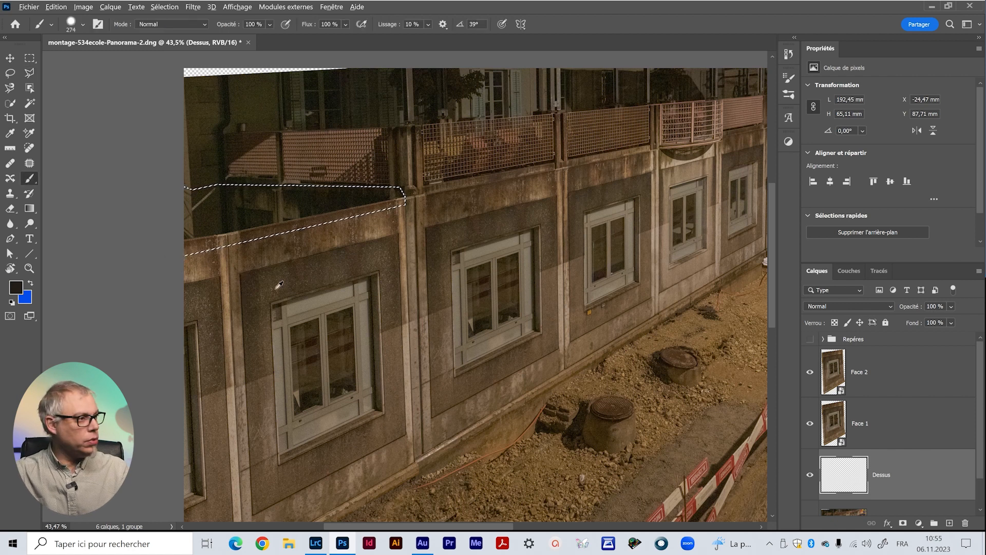
alt+click(368, 229)
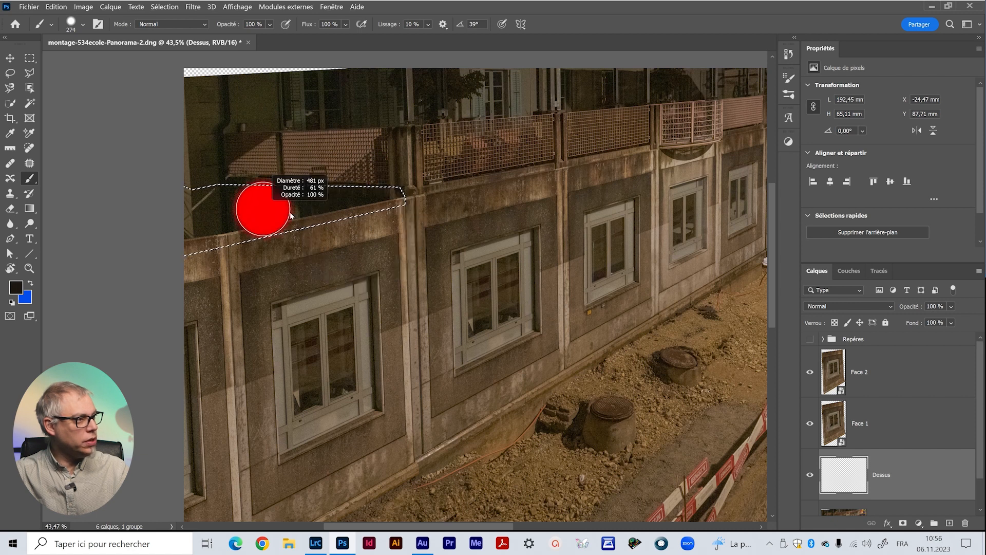
drag(379, 201, 193, 183)
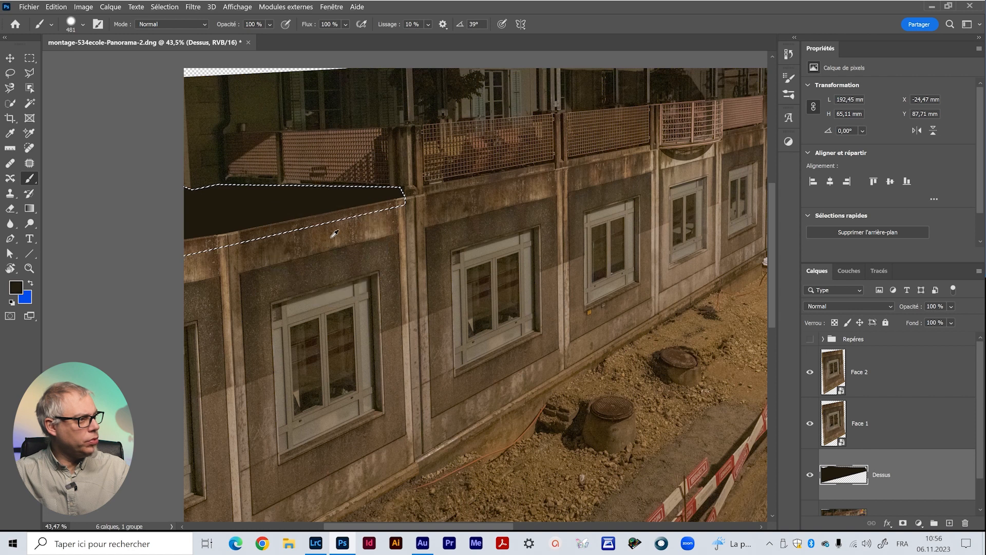
key(alt+bracketleft)
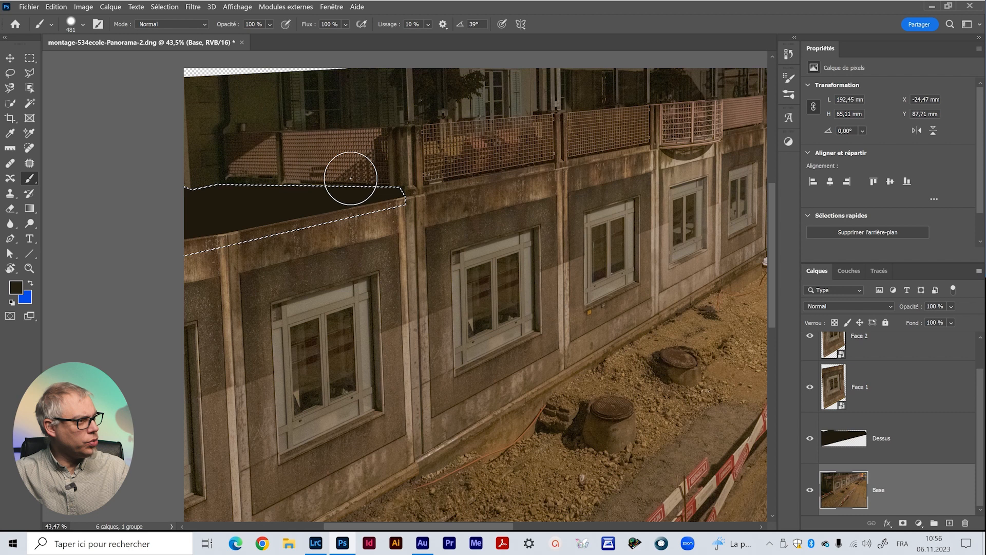
alt+click(365, 224)
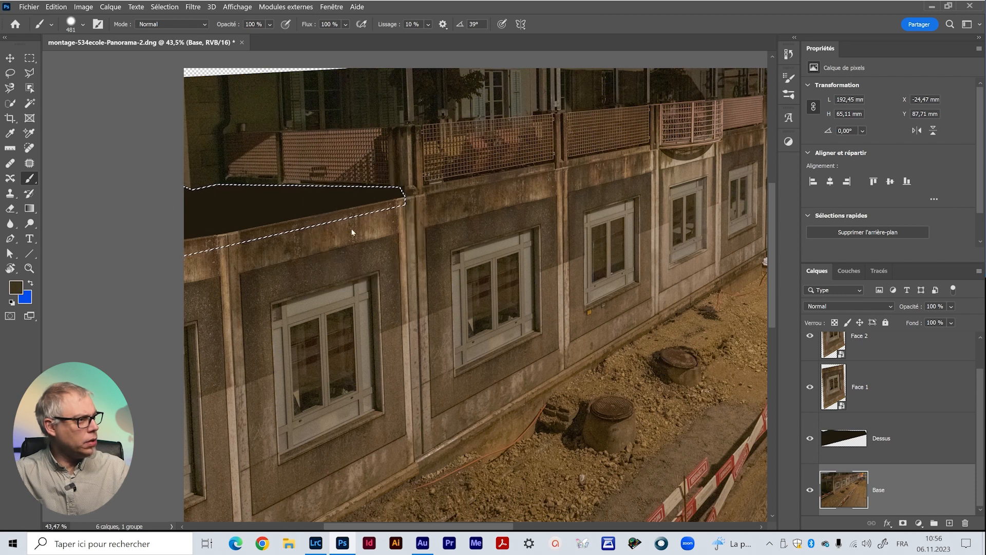
key(ctrl+d)
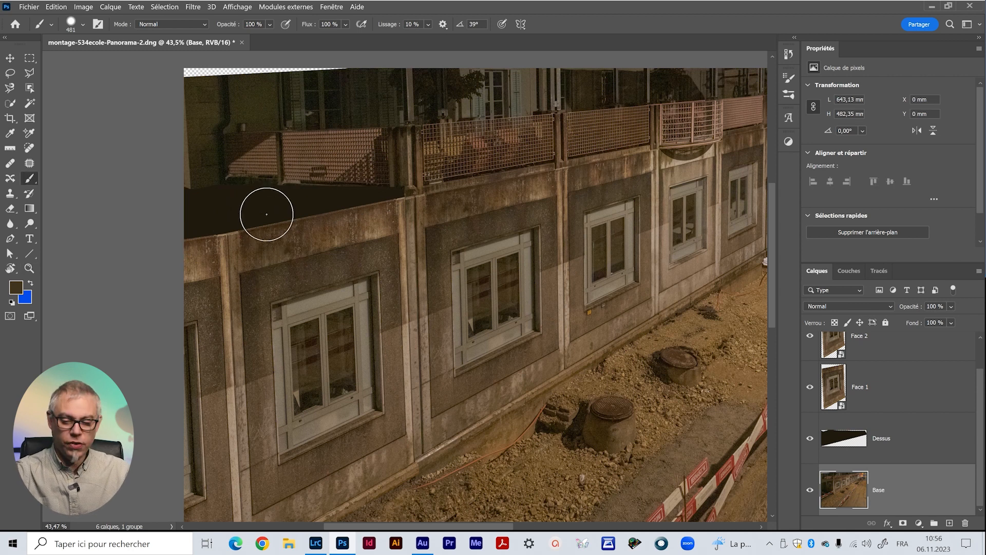
Step: Add a new layer above Dessus and enter "dessues 2bbbbbb" as its name
key(z)
drag(275, 202, 540, 313)
drag(550, 297, 447, 293)
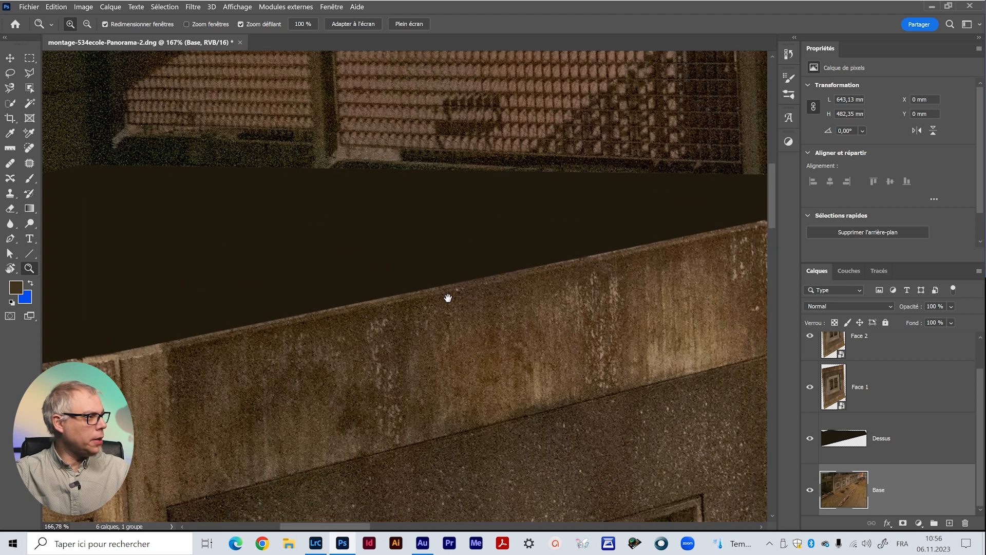
click(914, 444)
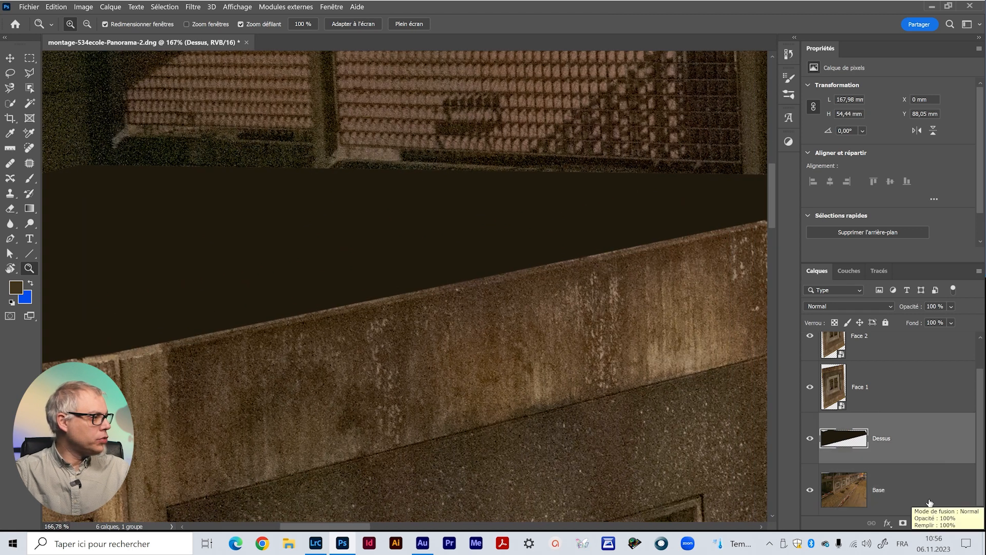
click(949, 521)
double_click(887, 438)
text(de)
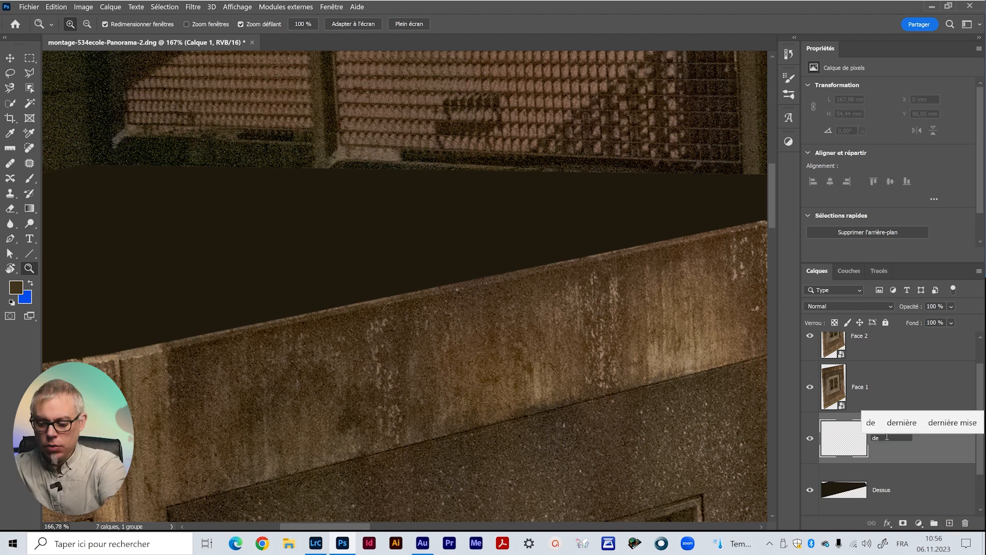
text(ssue)
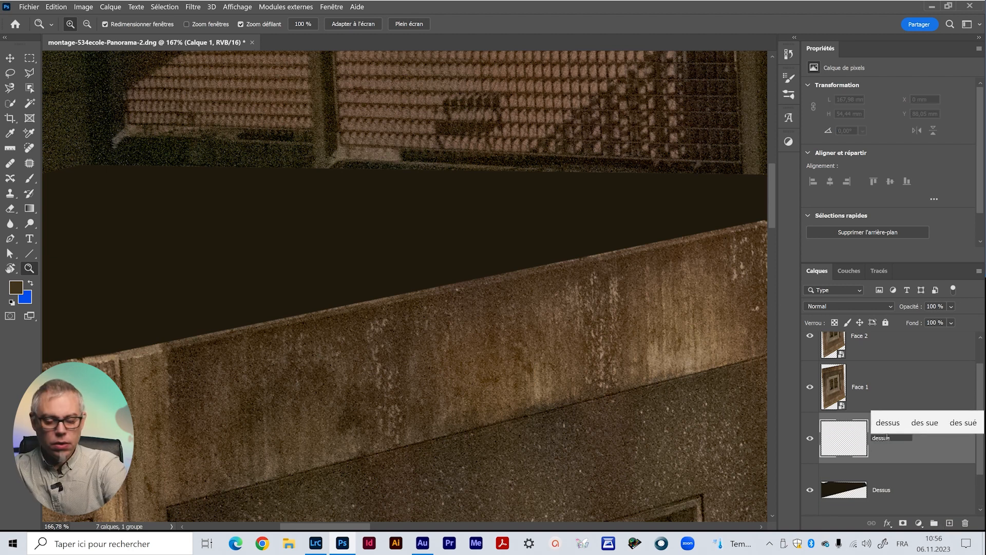
text(s 2bbbb)
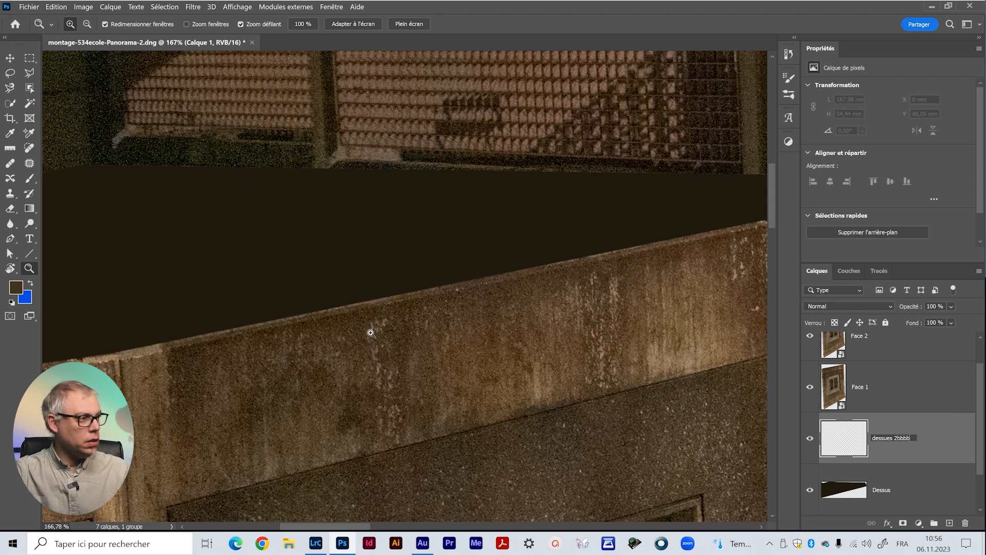
text(bb)
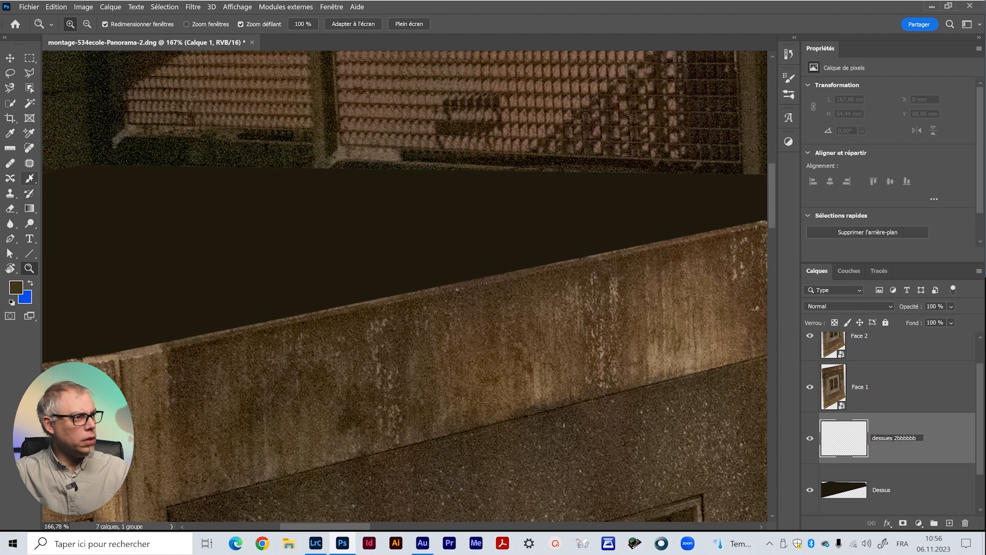
Step: Choose a near-black foreground colour and paint a straight band along the foot of the railing with a 71 px brush
click(29, 178)
key(alt)
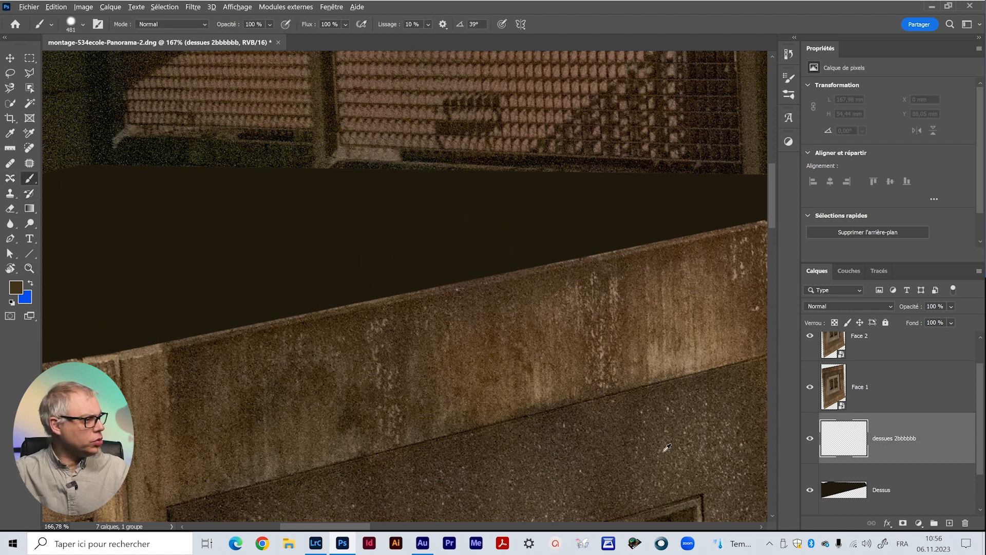
drag(661, 388, 673, 325)
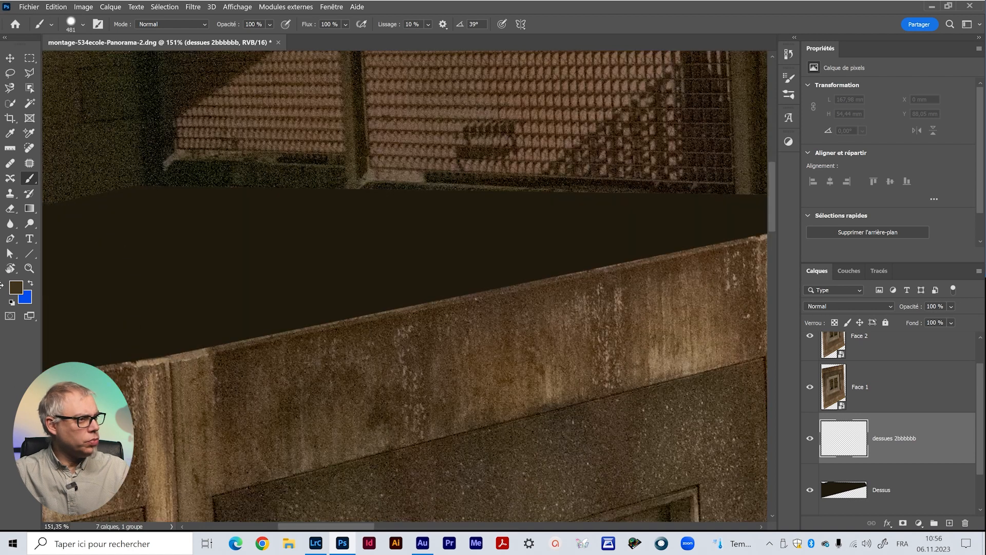
click(18, 292)
click(231, 294)
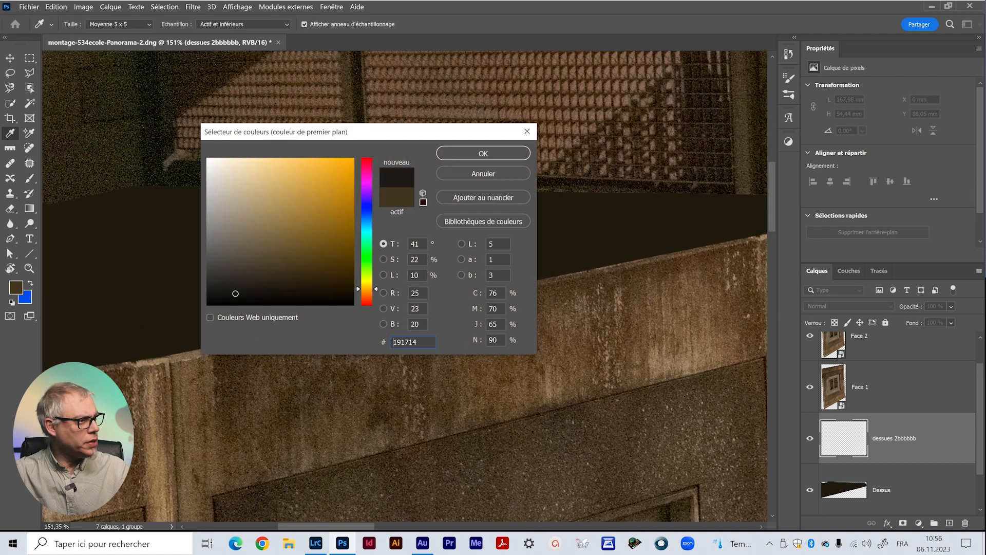
click(502, 157)
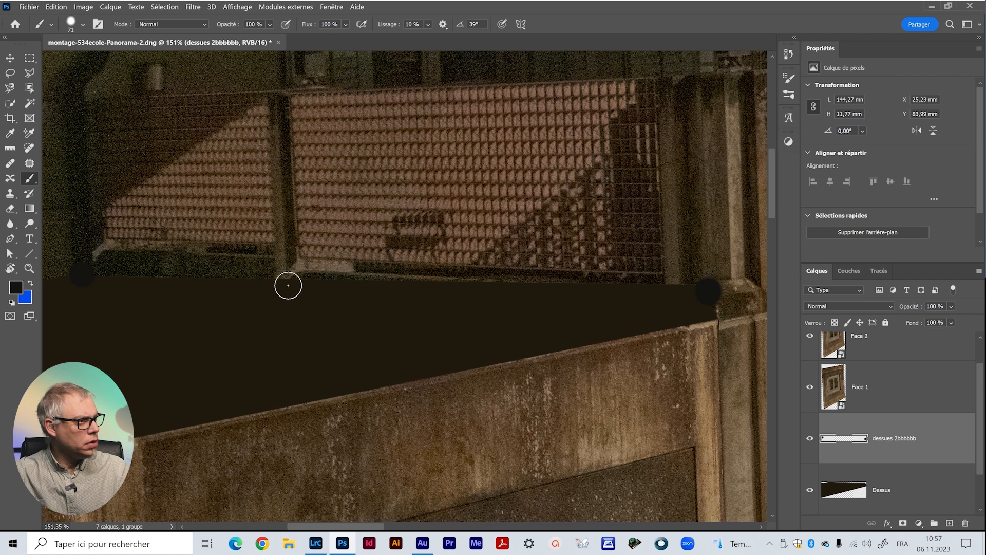
shift+click(63, 283)
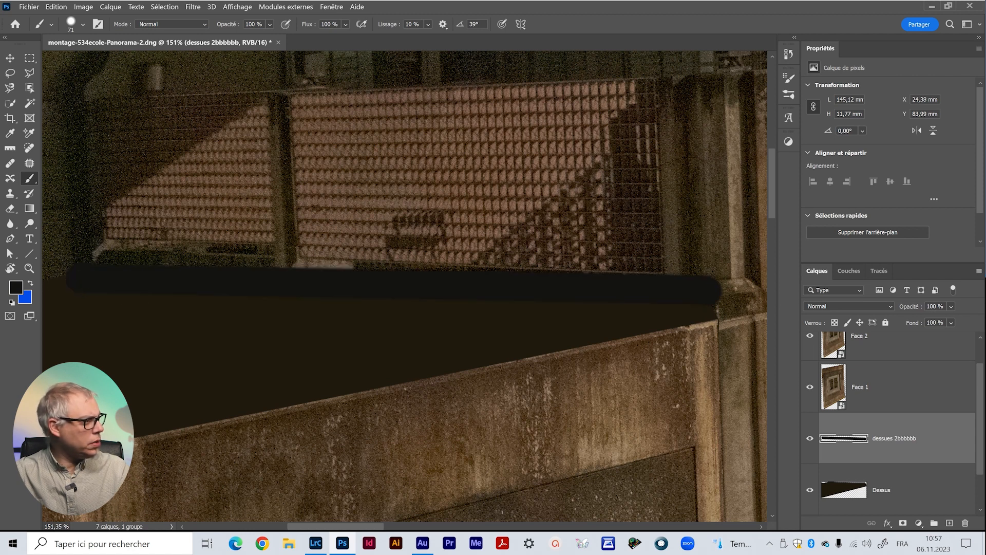
Step: Clip the dark band's layer to Dessus and make Dessus the active layer
alt+click(915, 464)
mouse_move(468, 374)
mouse_down()
mouse_move(548, 340)
mouse_move(591, 343)
mouse_up()
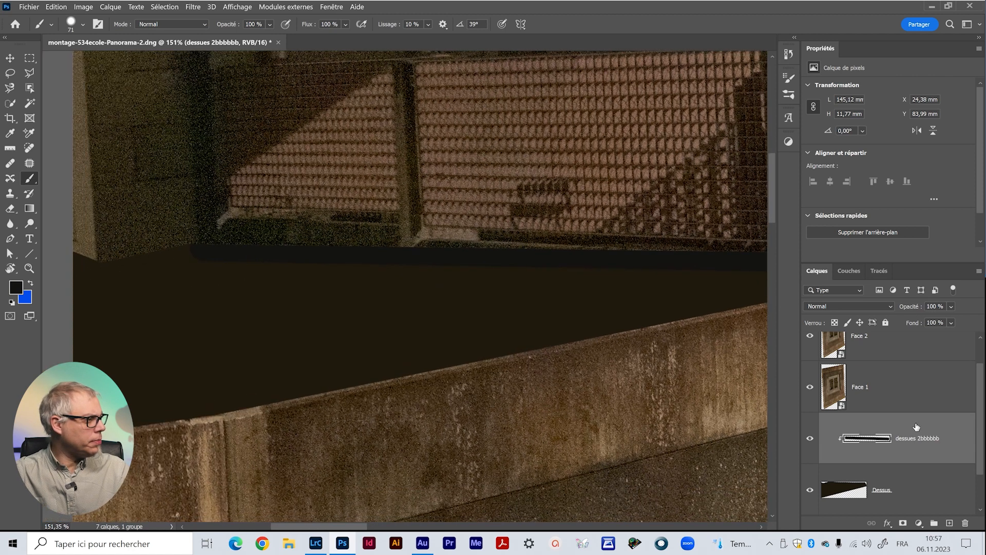
double_click(853, 492)
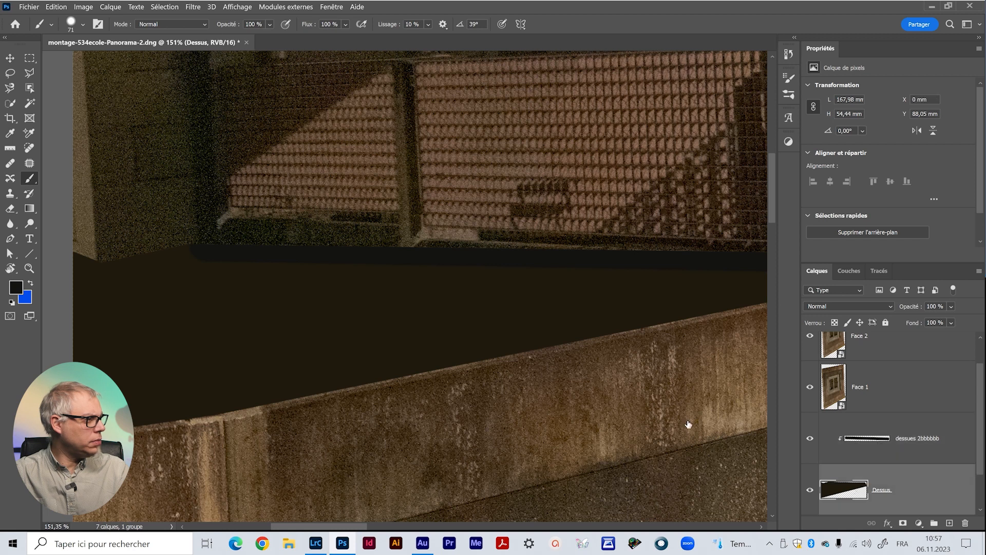
key(Return)
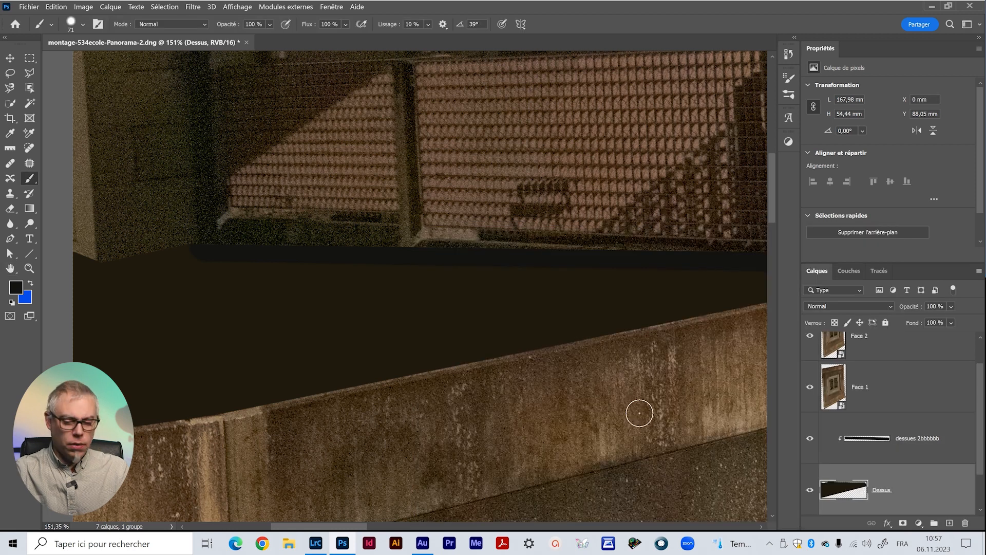
Step: Select a four-sided patch of the dirt road with the Polygonal Lasso and copy it from Base to a new layer
key(z)
drag(582, 392, 533, 378)
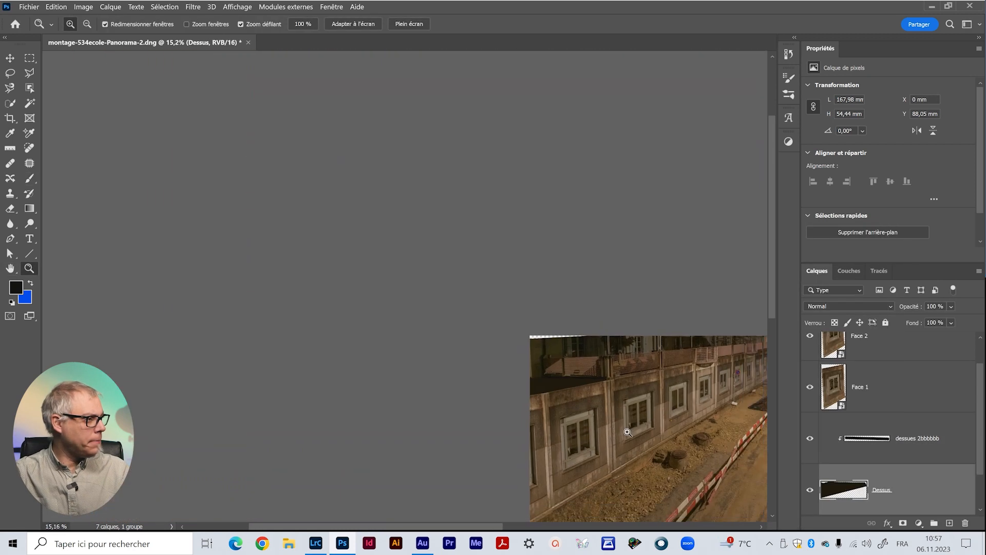
drag(632, 435, 438, 321)
drag(521, 396, 516, 361)
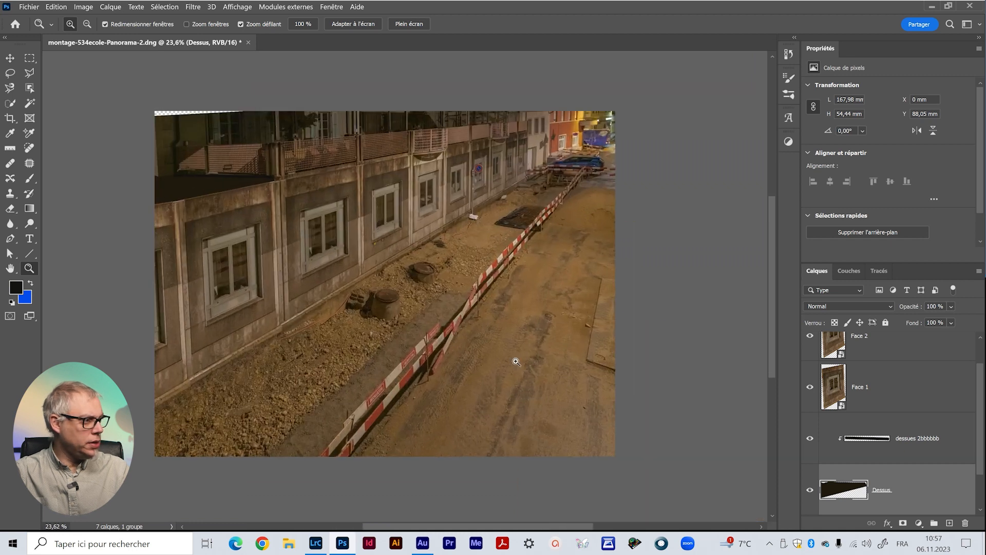
key(l)
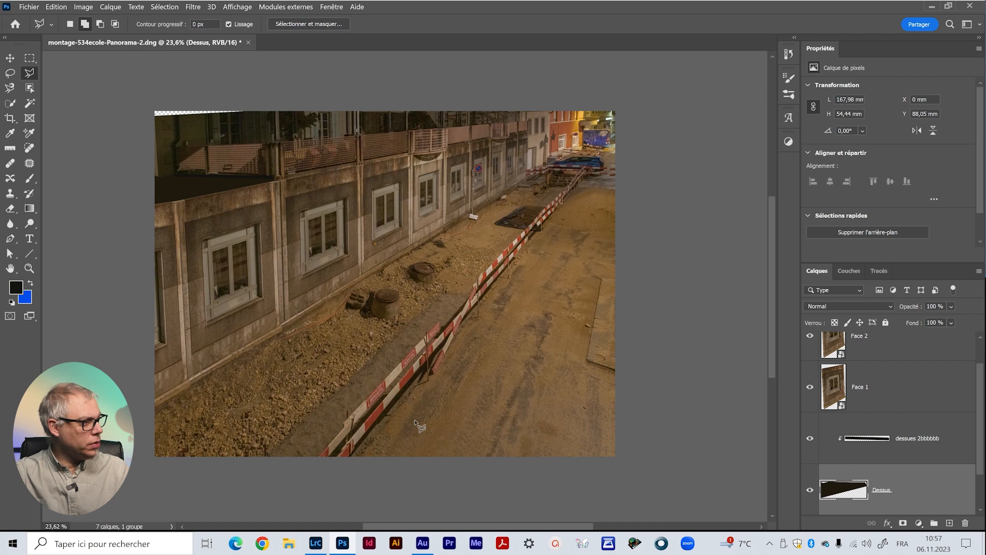
click(489, 323)
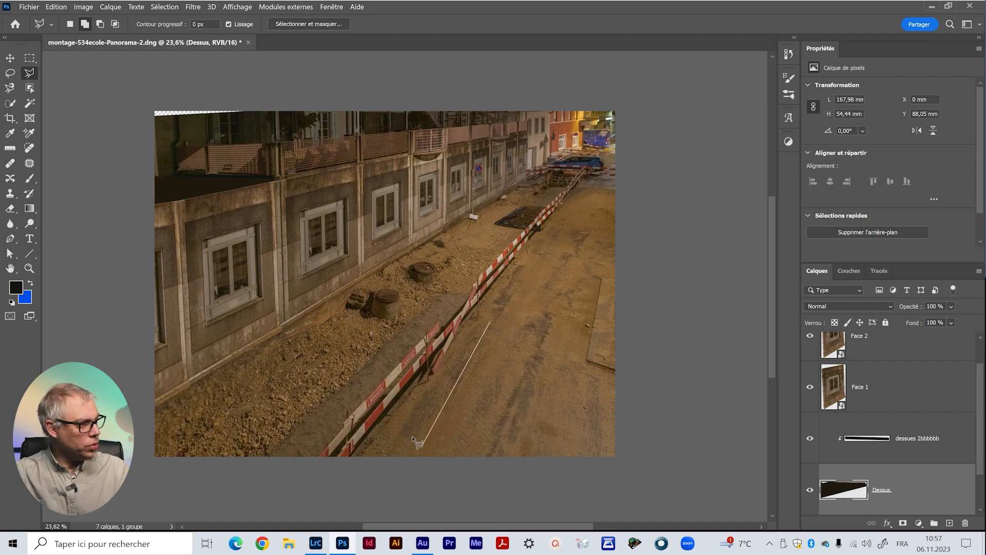
click(411, 435)
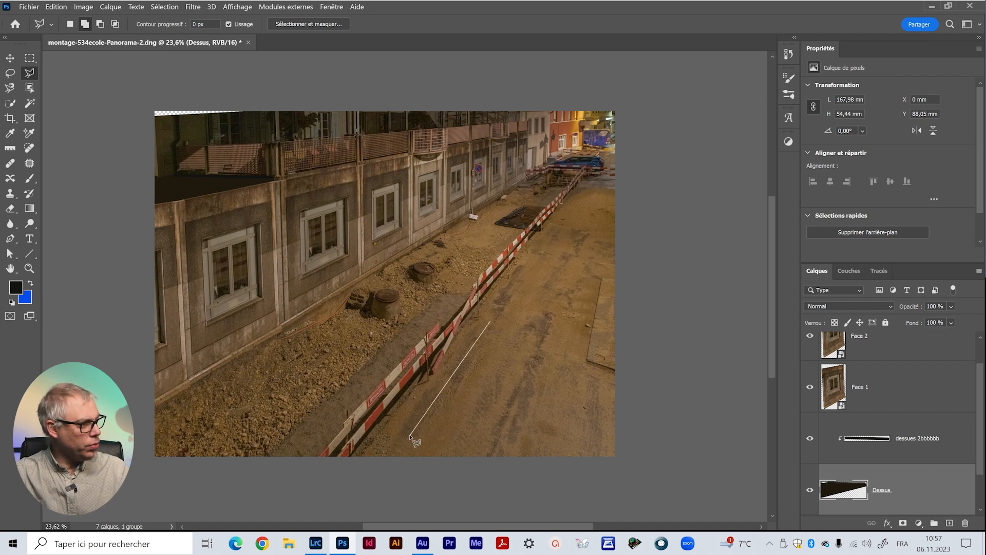
click(551, 437)
click(584, 331)
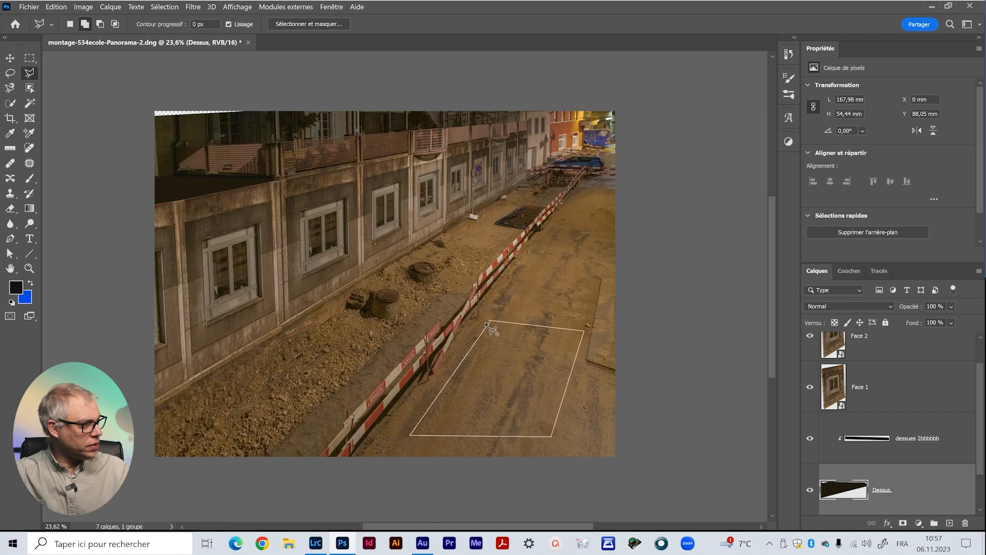
click(490, 322)
key(alt+bracketleft)
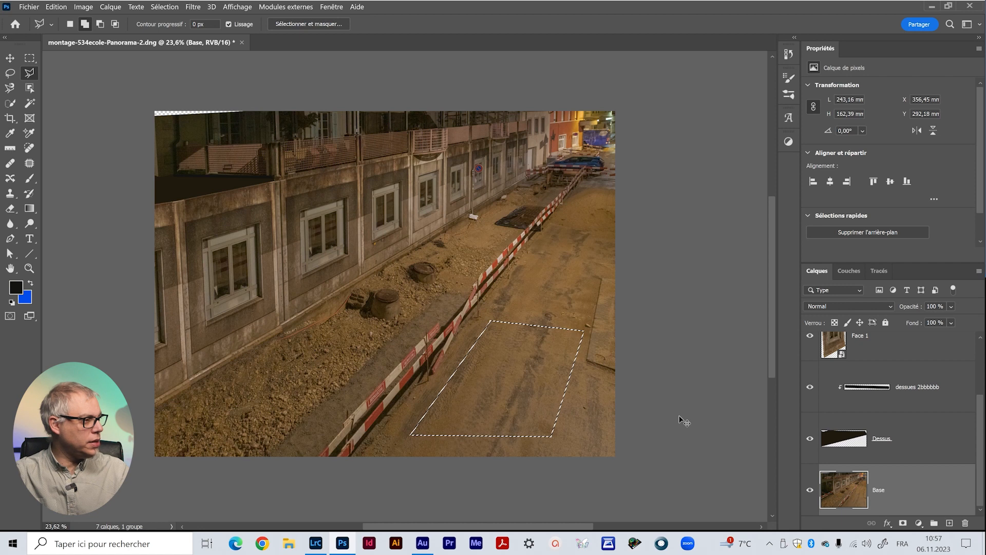
key(ctrl+j)
Step: Move the copied road patch up over the building facade and rotate it clockwise by about 27°
key(v)
drag(529, 392, 390, 221)
drag(485, 149, 505, 197)
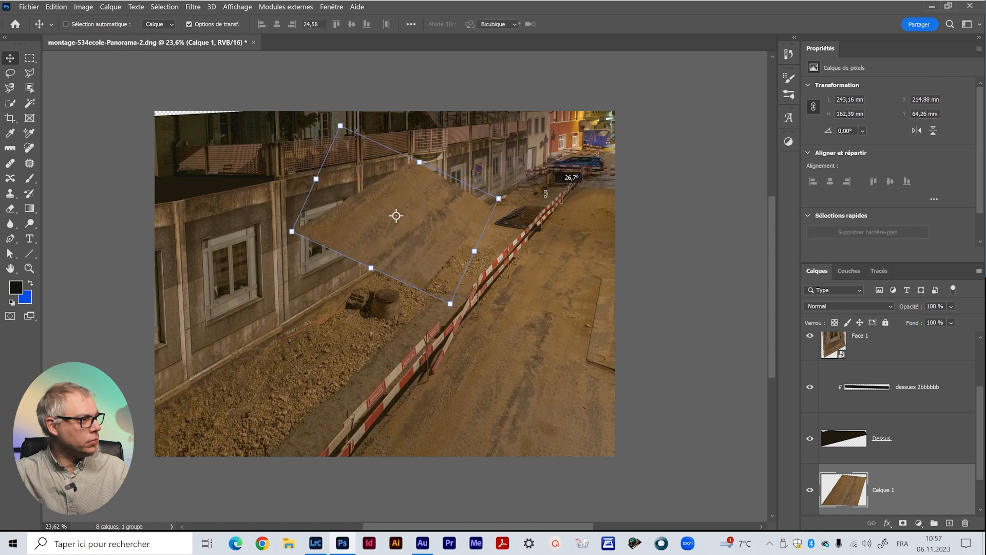
Step: Transform the road patch in perspective into a wide shape tapering along the facade, and apply the transformation
right_click(430, 242)
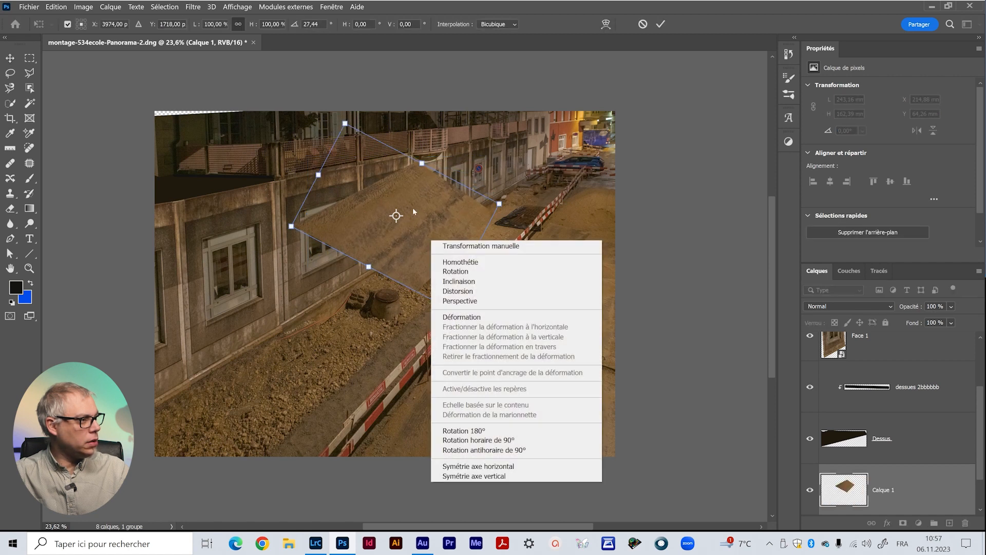
click(451, 301)
drag(473, 255, 496, 197)
drag(476, 249, 603, 223)
drag(530, 147, 508, 145)
drag(485, 200, 564, 219)
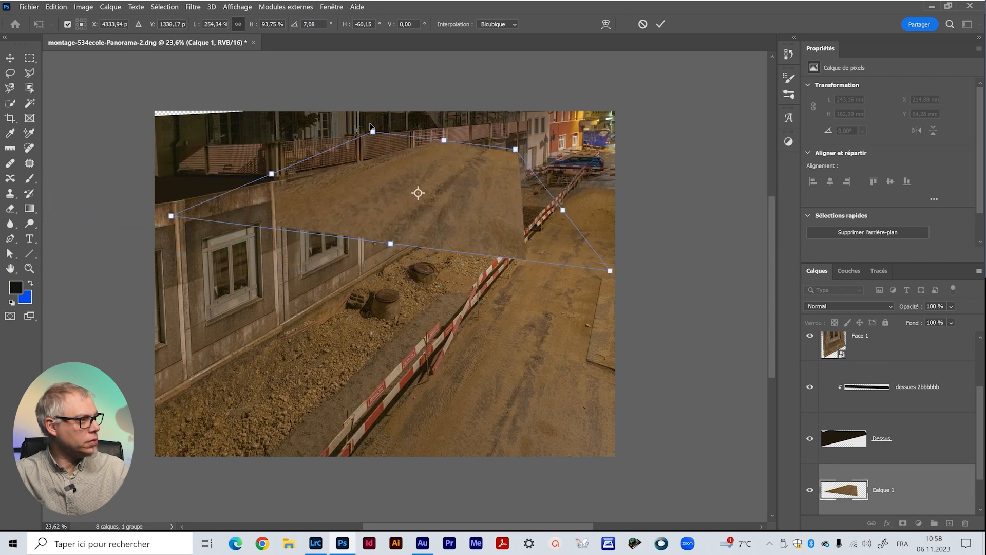
drag(374, 133, 367, 136)
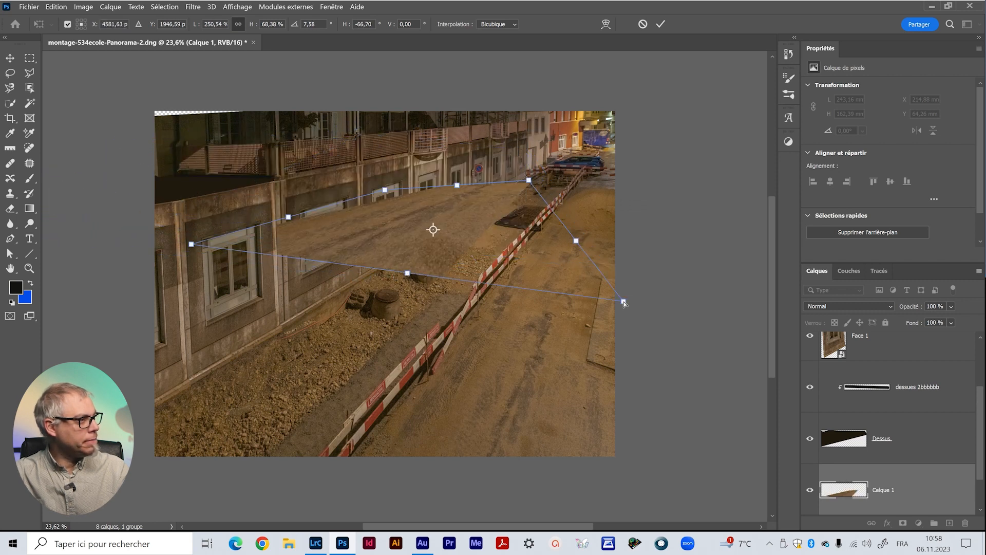
drag(625, 303, 525, 308)
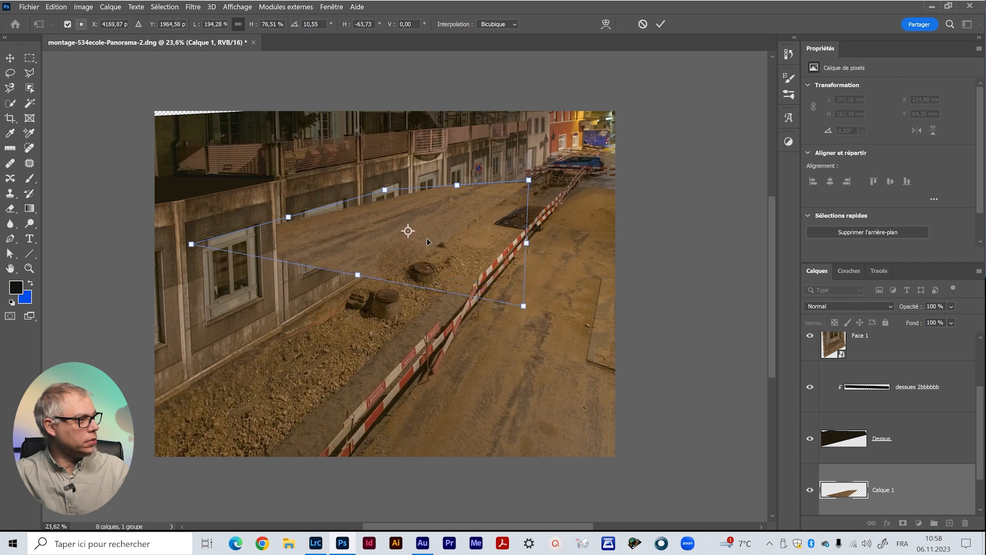
drag(427, 239, 455, 237)
click(661, 24)
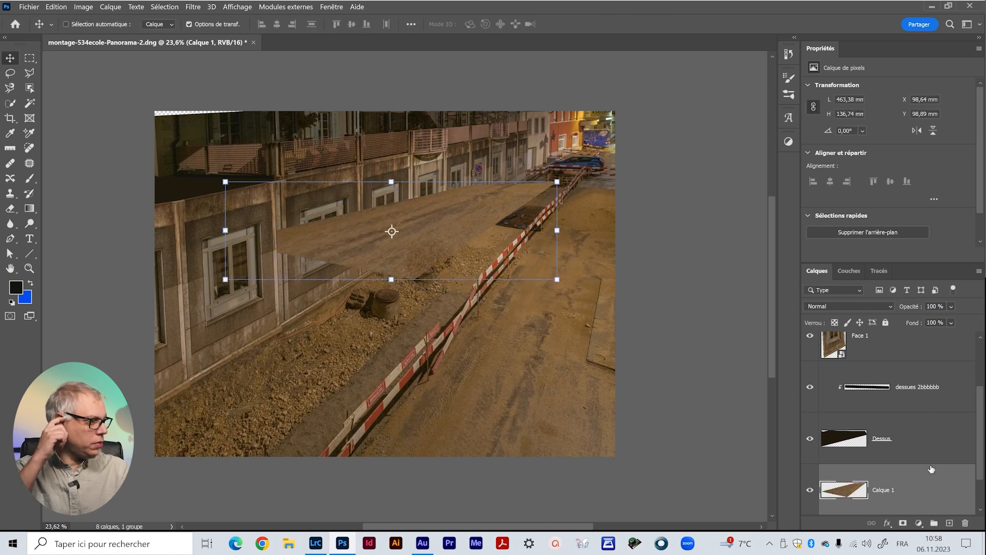
Step: Convert Calque 1 to a smart object and place it directly above Dessus, clipped to it
right_click(926, 477)
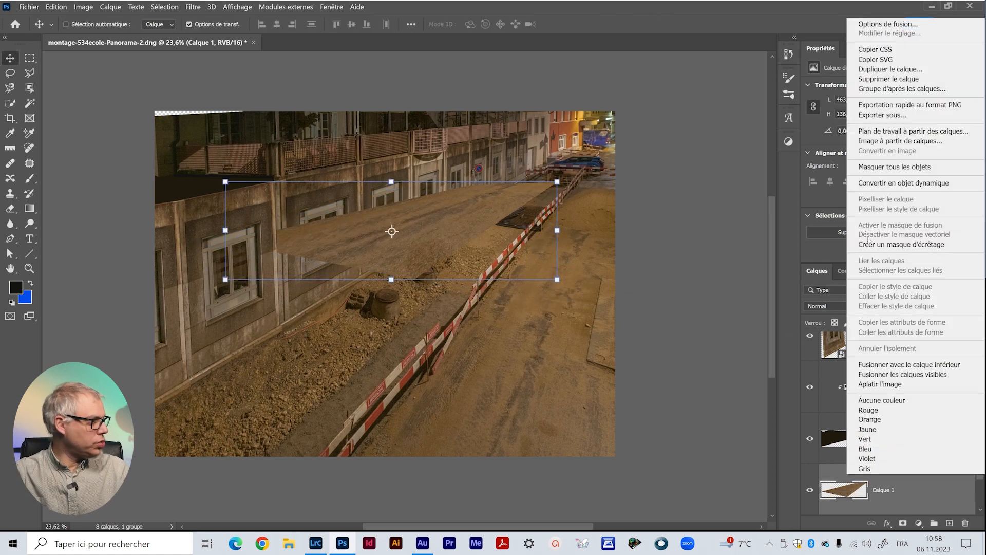
click(874, 183)
drag(905, 479, 903, 408)
Step: Position the road texture over the terrace surface, scale it to 73.70 % and rotate it 6.96°
drag(359, 261, 200, 213)
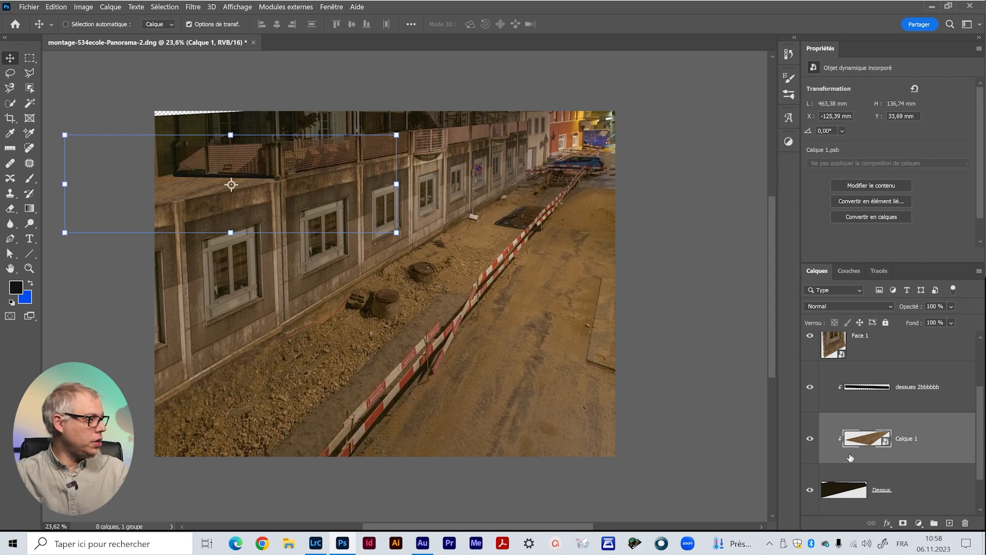
drag(257, 249, 436, 329)
drag(383, 258, 482, 371)
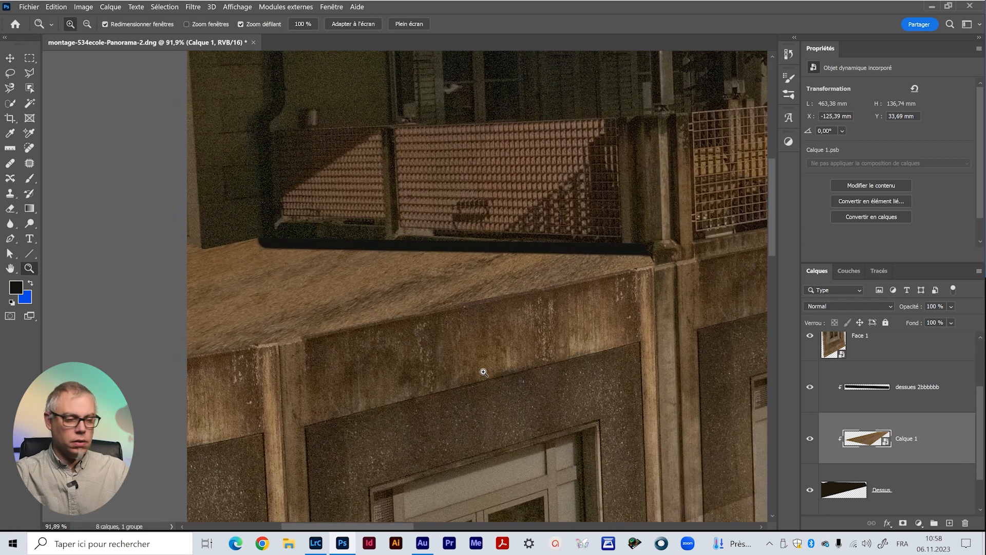
drag(386, 298, 321, 311)
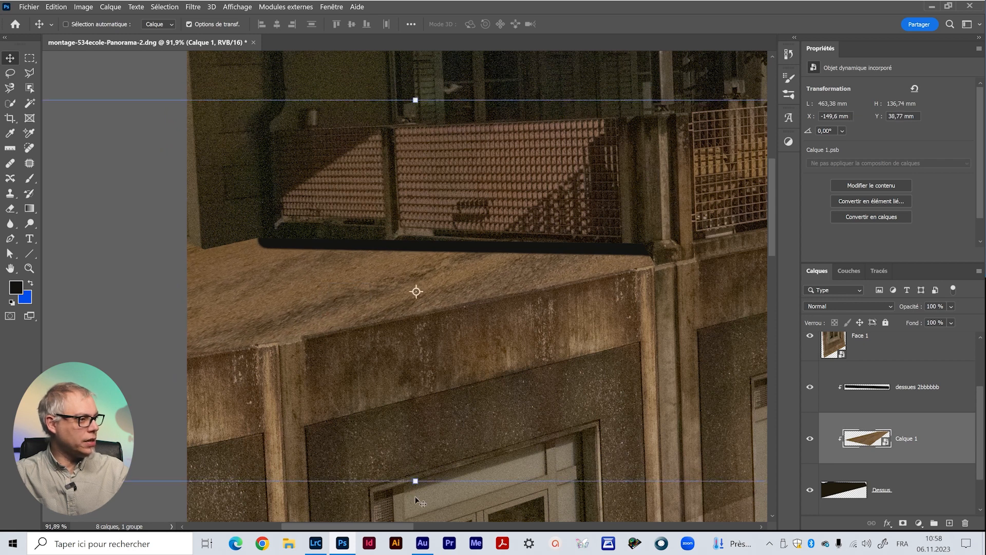
drag(415, 494, 361, 380)
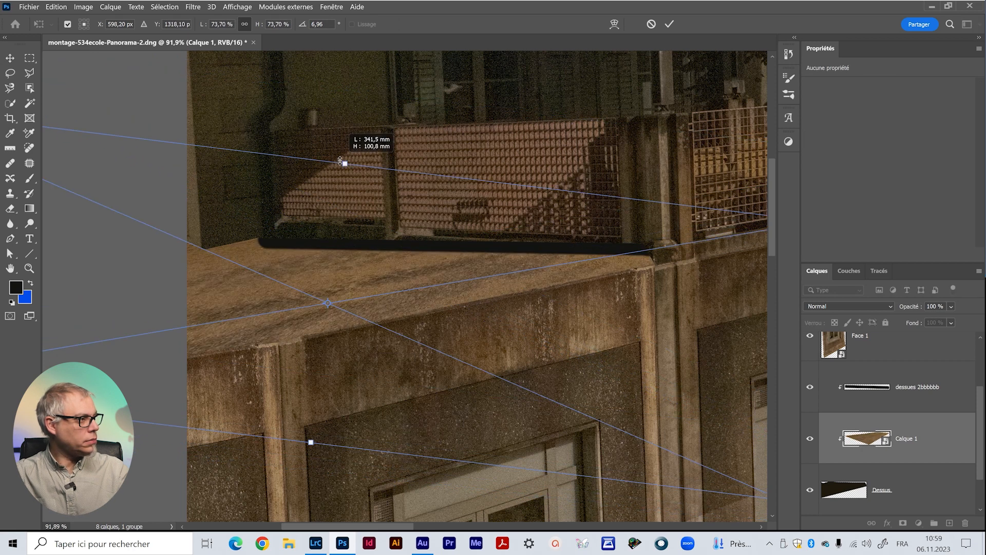
click(669, 26)
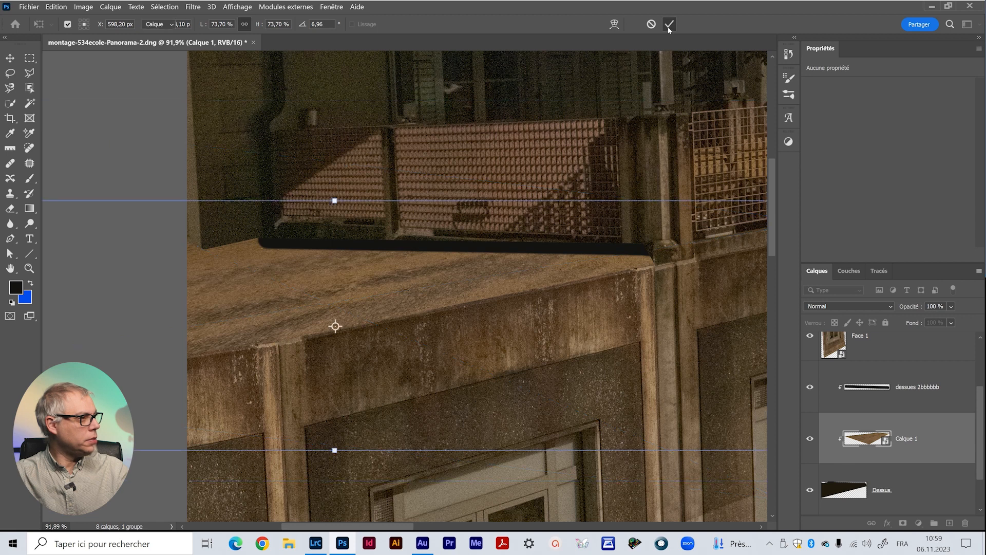
Step: On dessues 2bbbbbb, extend the dark band with the 71 px brush along the foot of the wall to the image edge
click(872, 393)
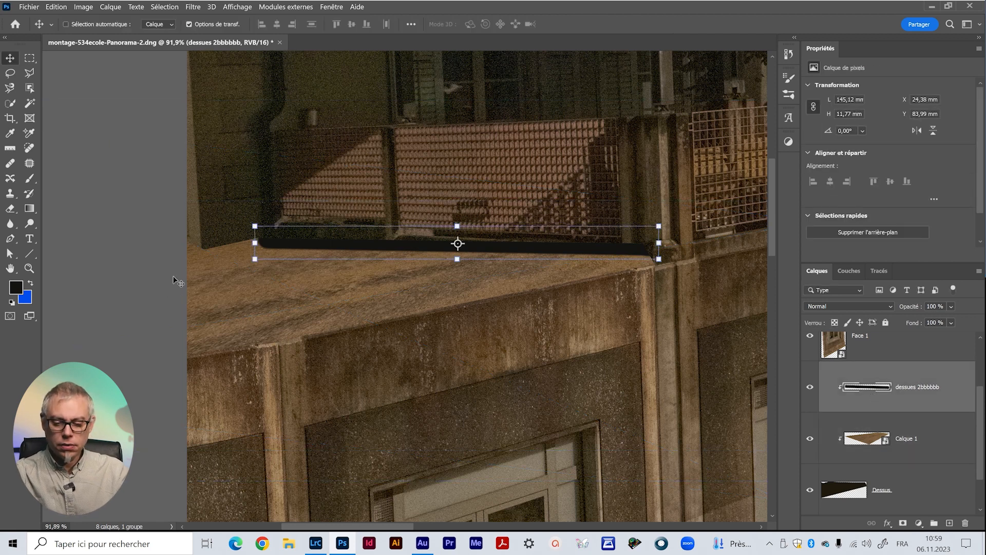
key(b)
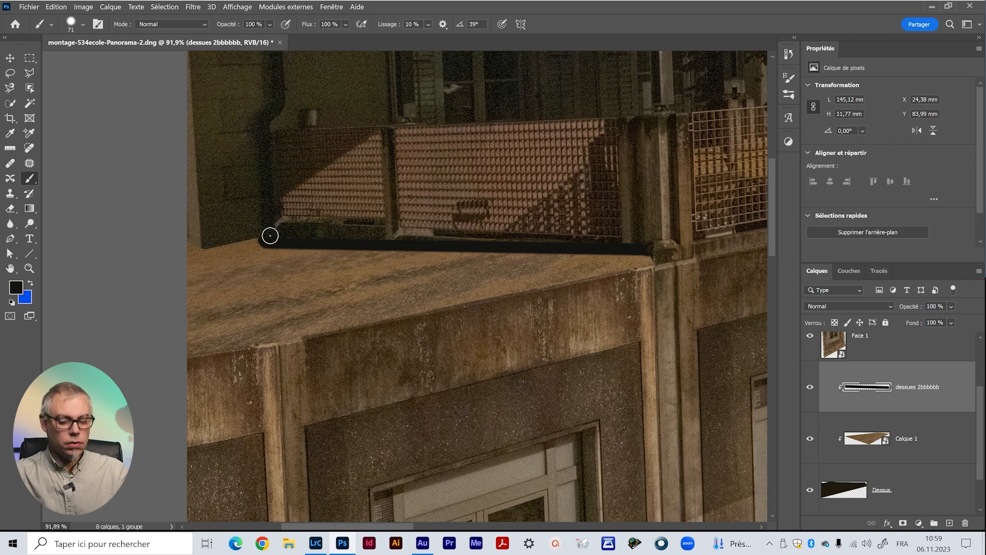
shift+click(202, 250)
shift+click(199, 249)
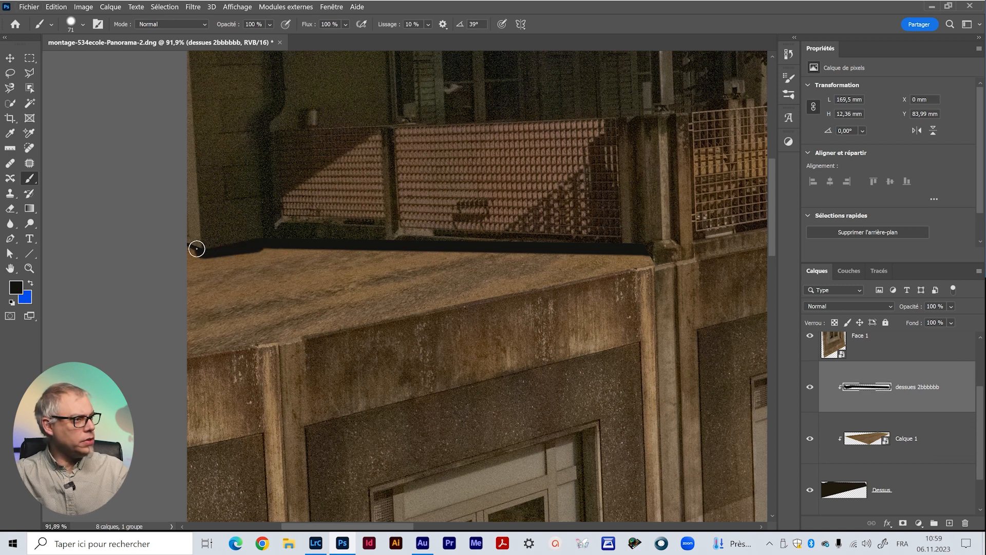
shift+click(187, 246)
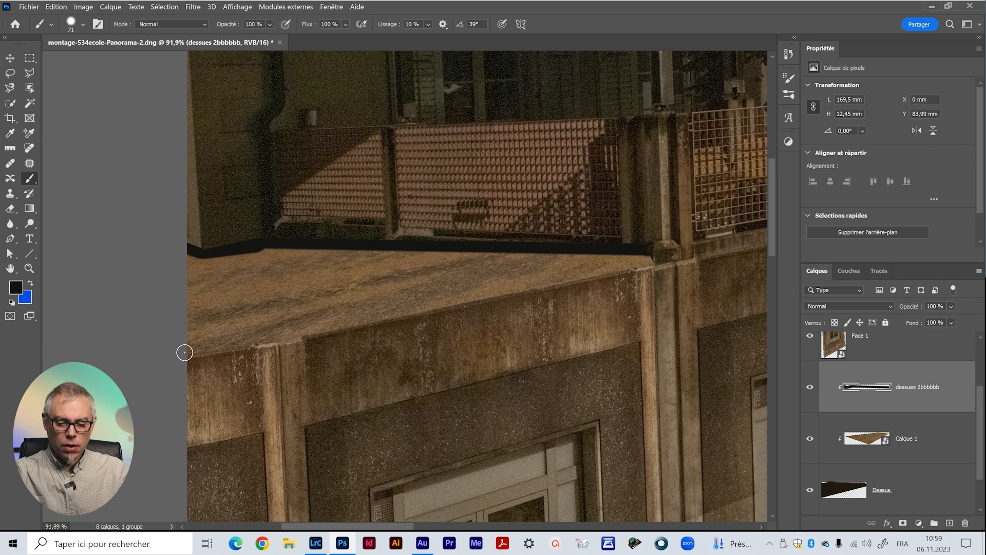
Step: Select a narrow strip along the terrace's front edge with the Polygonal Lasso, fill it with the near-black foreground colour and deselect
key(l)
scroll(365, 329, down, 2)
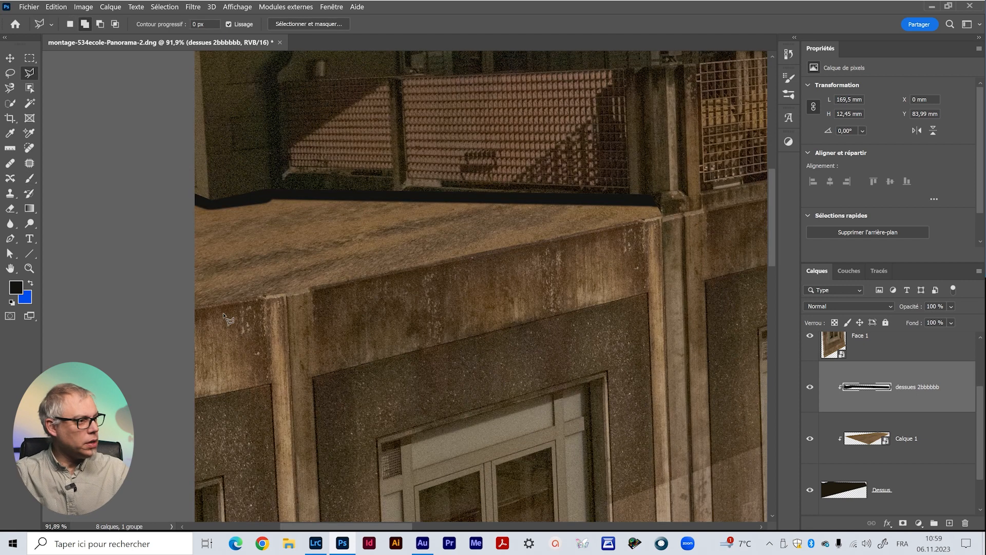
click(189, 299)
click(281, 287)
click(661, 210)
click(678, 213)
click(681, 222)
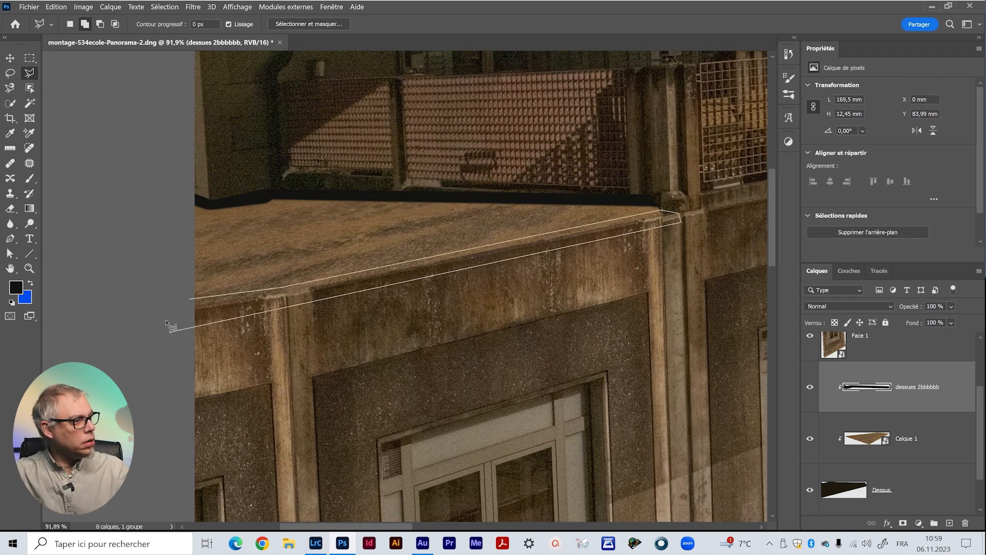
click(166, 320)
click(180, 304)
click(191, 298)
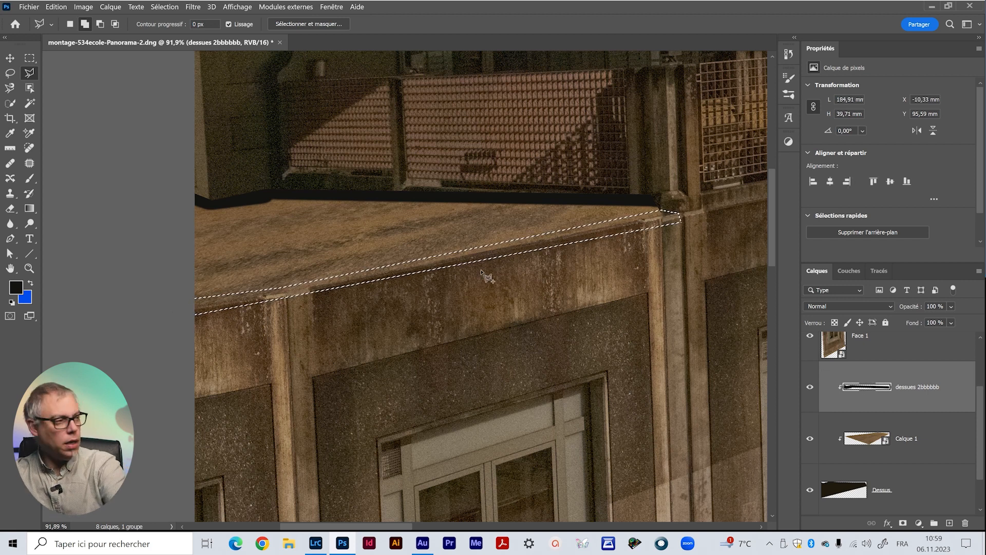
key(alt+BackSpace)
key(ctrl+d)
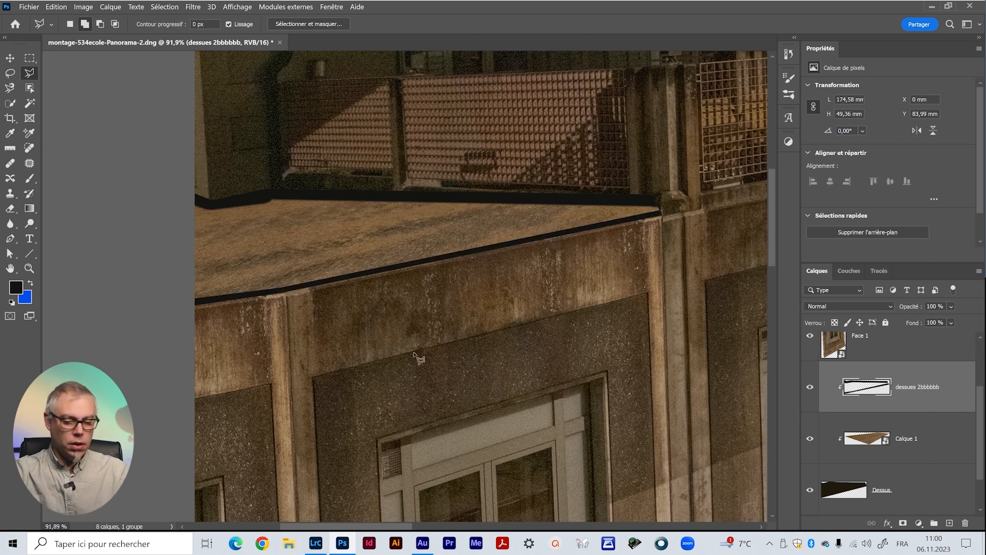
Step: Add a Curves adjustment above dessues 2bbbbbb, lower its white point and midtones, and clip it to the terrace layers
key(z)
drag(427, 349, 357, 334)
drag(424, 405, 237, 322)
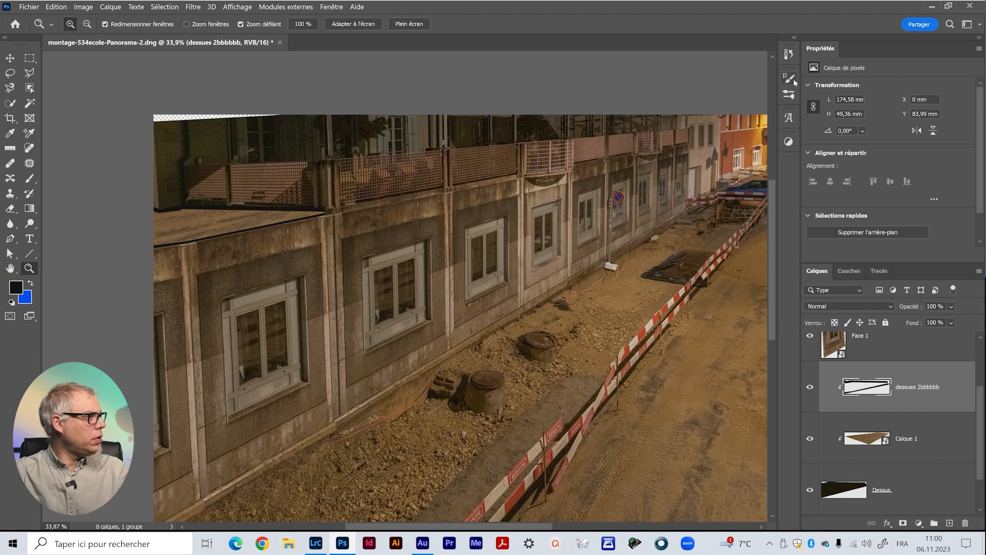
click(788, 141)
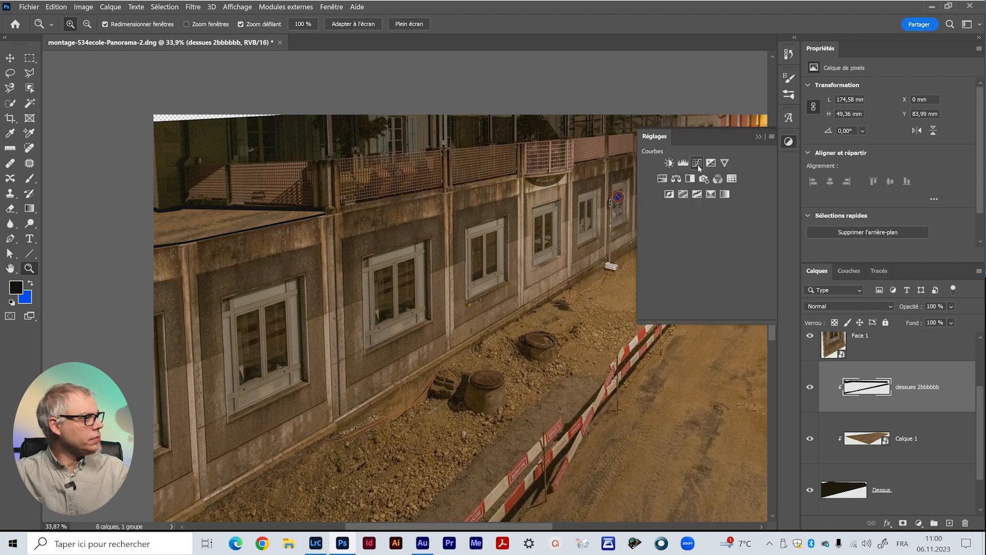
click(696, 162)
click(758, 137)
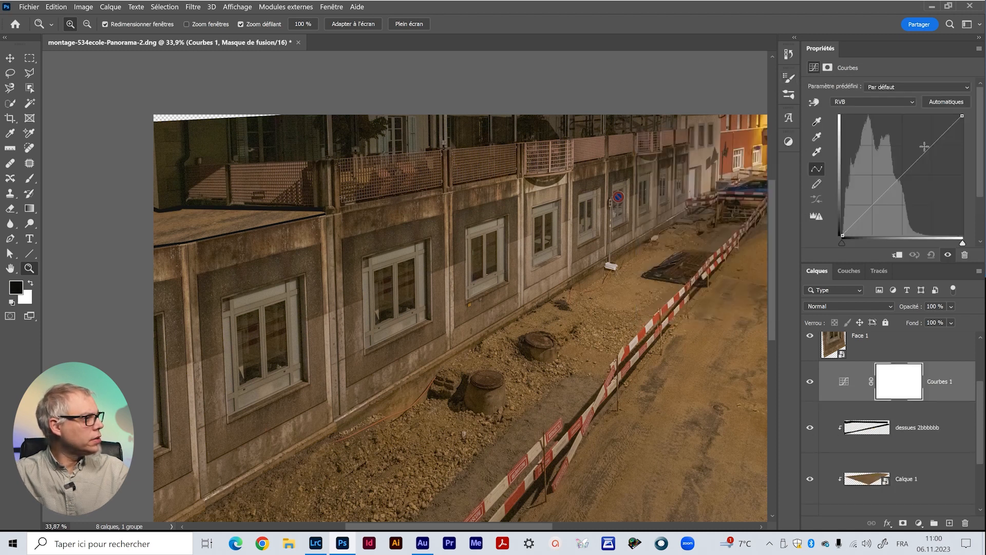
drag(961, 118, 962, 147)
drag(906, 192, 906, 200)
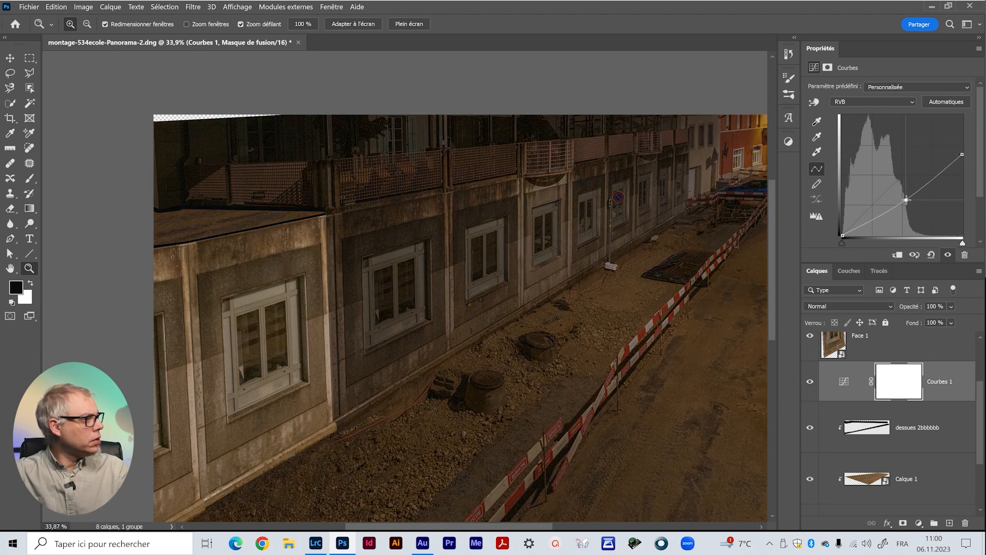
alt+click(941, 404)
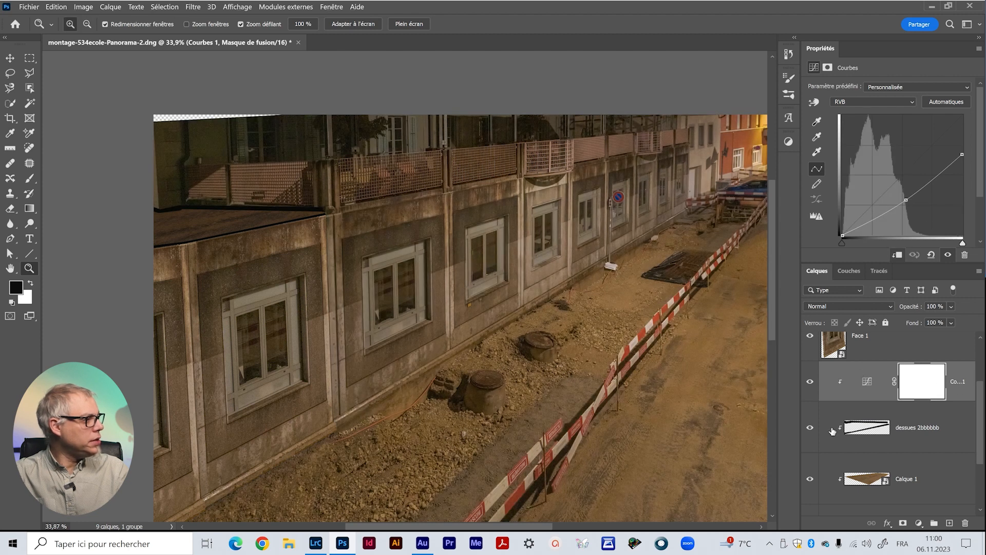
Step: Toggle Dessus off and on to check the terrace, and darken it further by lowering the curve's midtones and highlights
scroll(873, 401, down, 2)
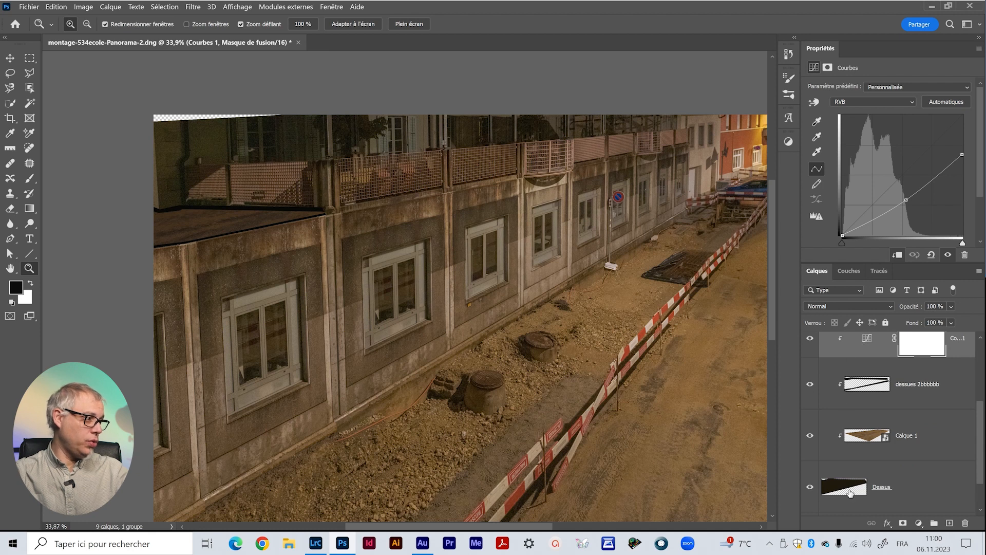
click(810, 488)
click(811, 488)
drag(219, 250, 231, 247)
drag(908, 202, 906, 206)
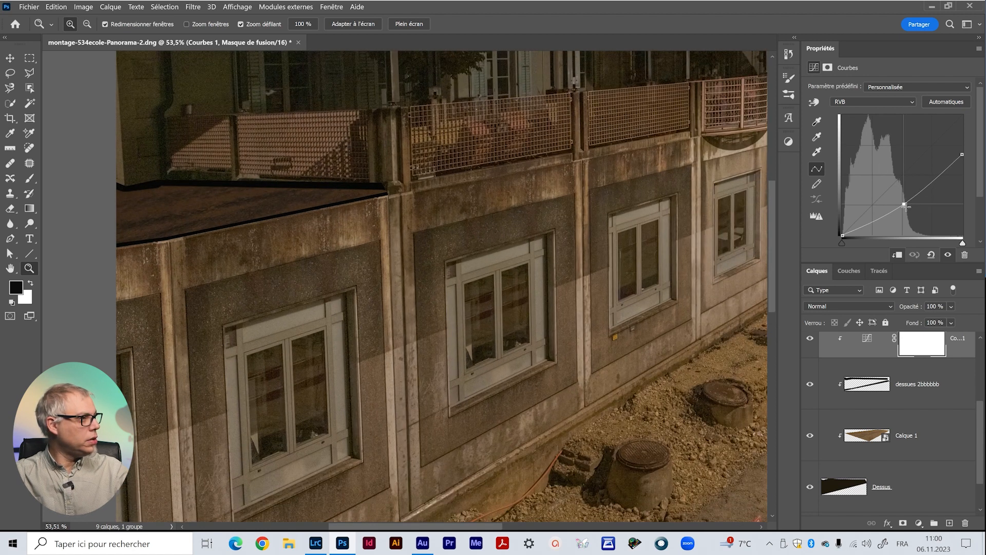
drag(951, 160, 954, 170)
drag(404, 392, 296, 315)
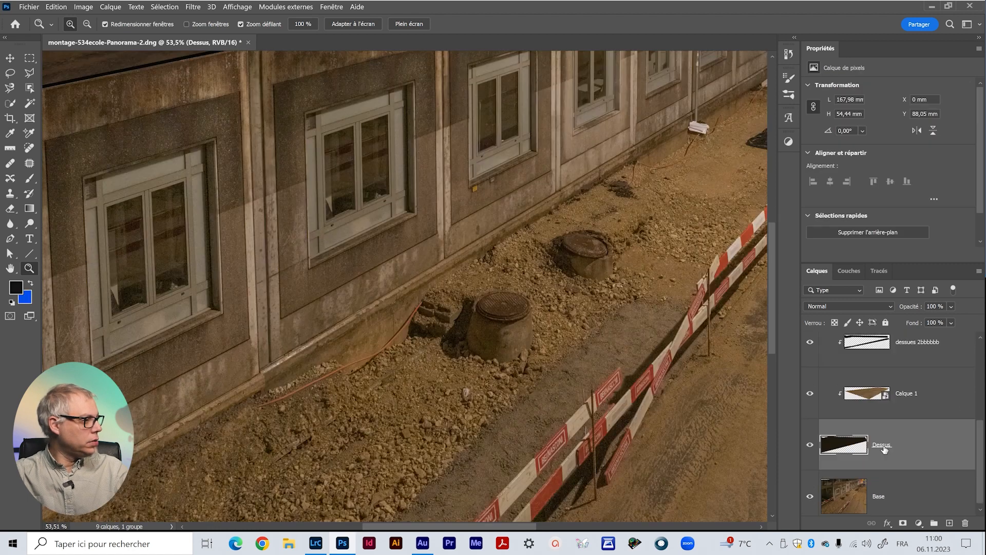
Step: Rename the Dessus layer as Toit
double_click(885, 445)
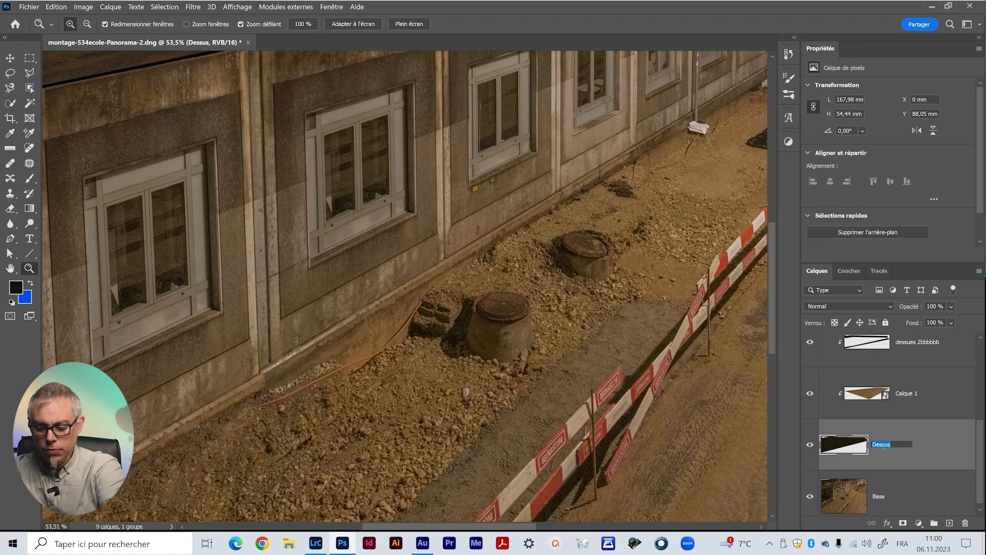
text(Toit)
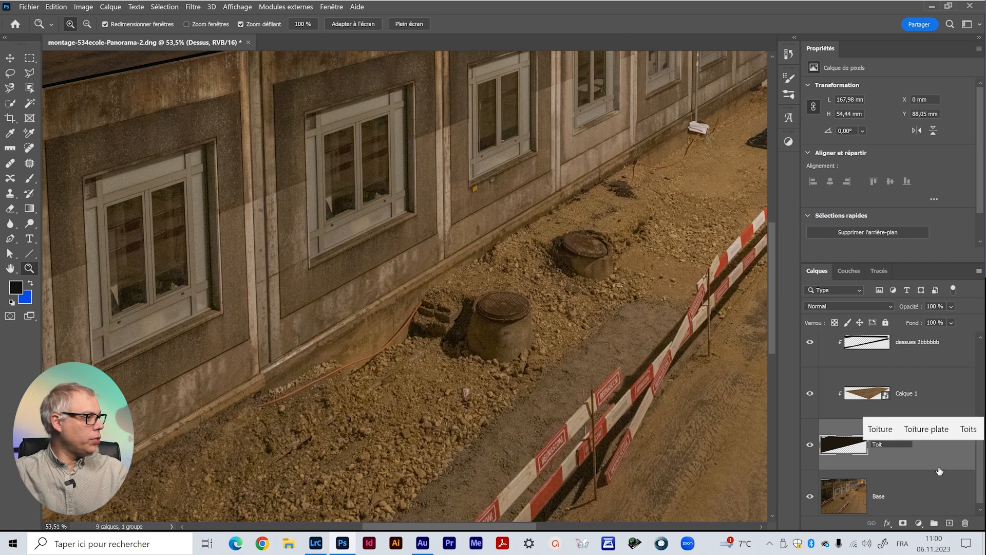
key(Return)
Step: Add 4% Gaussian monochromatic noise to the dark edge band on layer dessues 2bbbbbb
drag(343, 230, 369, 285)
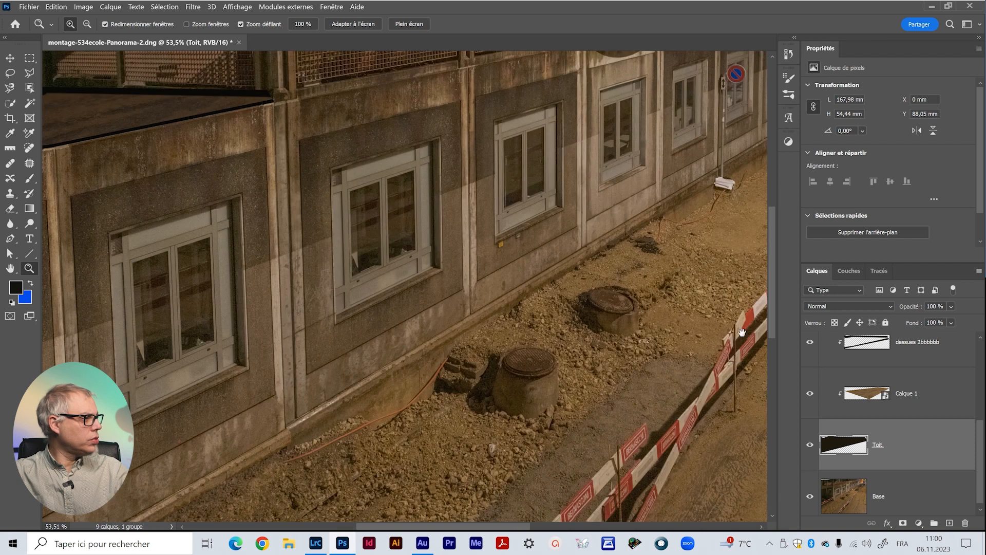
click(866, 347)
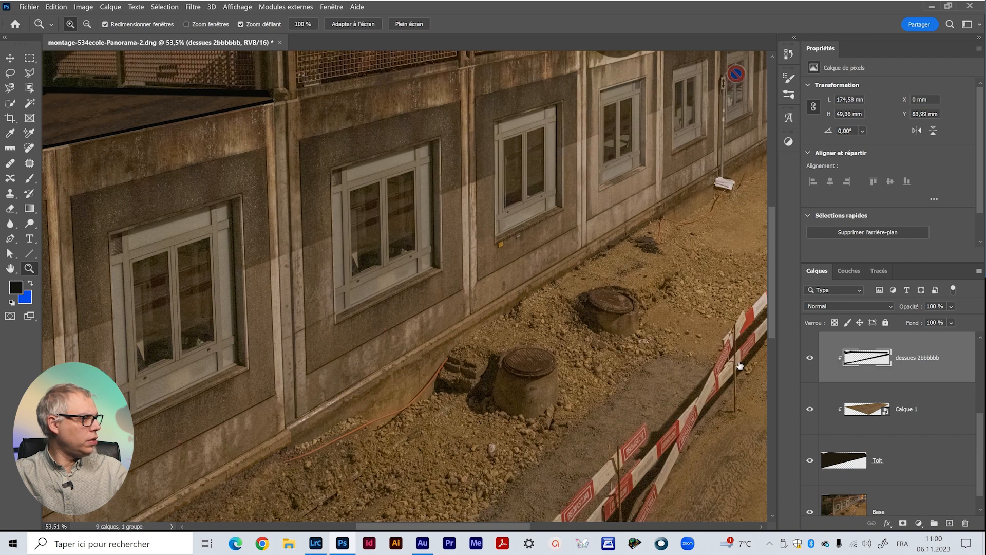
drag(181, 100, 207, 388)
drag(285, 396, 247, 359)
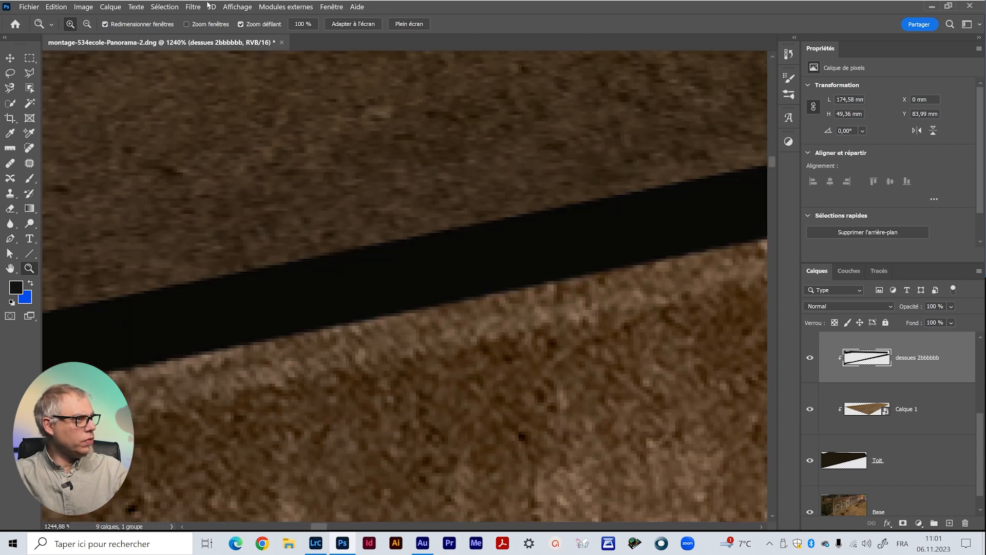
click(192, 7)
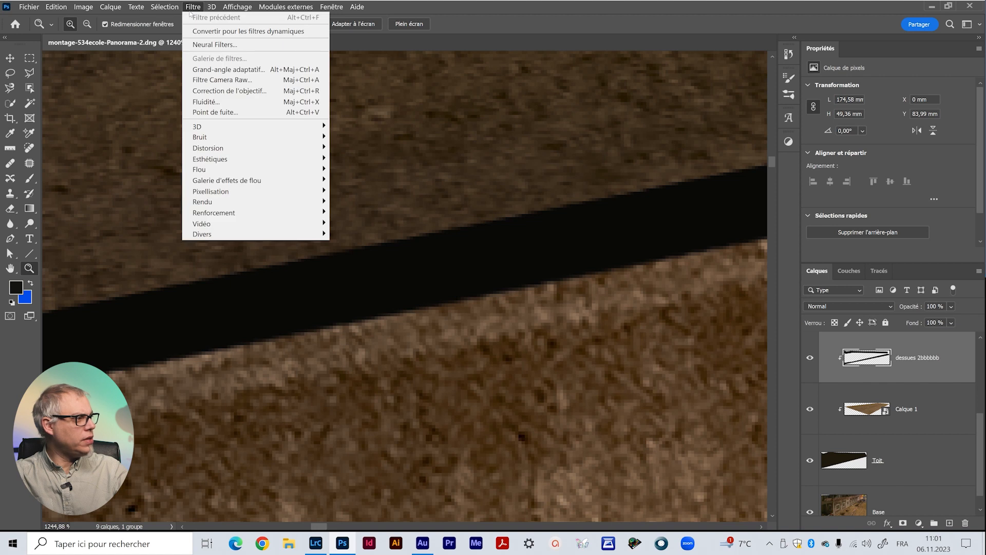
mouse_move(223, 137)
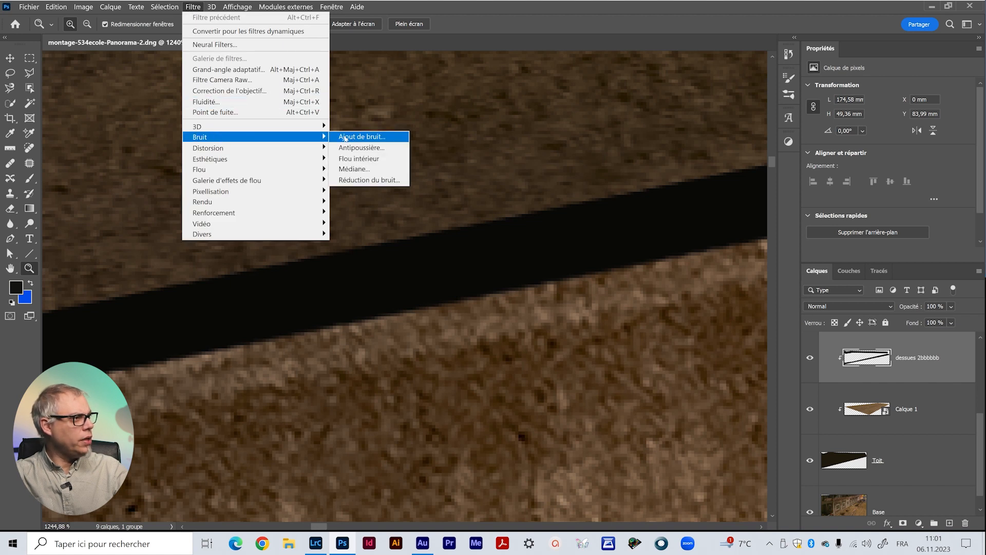
click(345, 138)
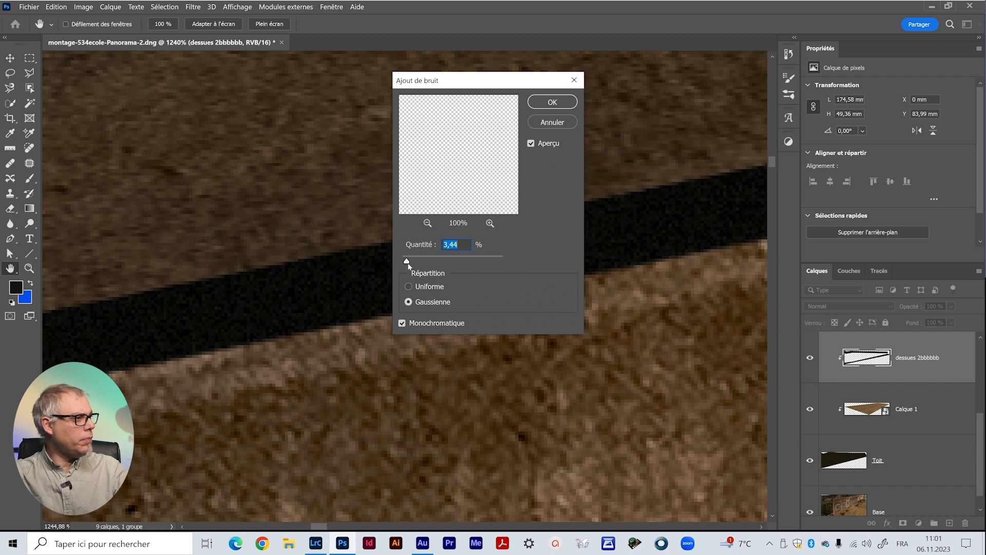
drag(409, 264, 411, 265)
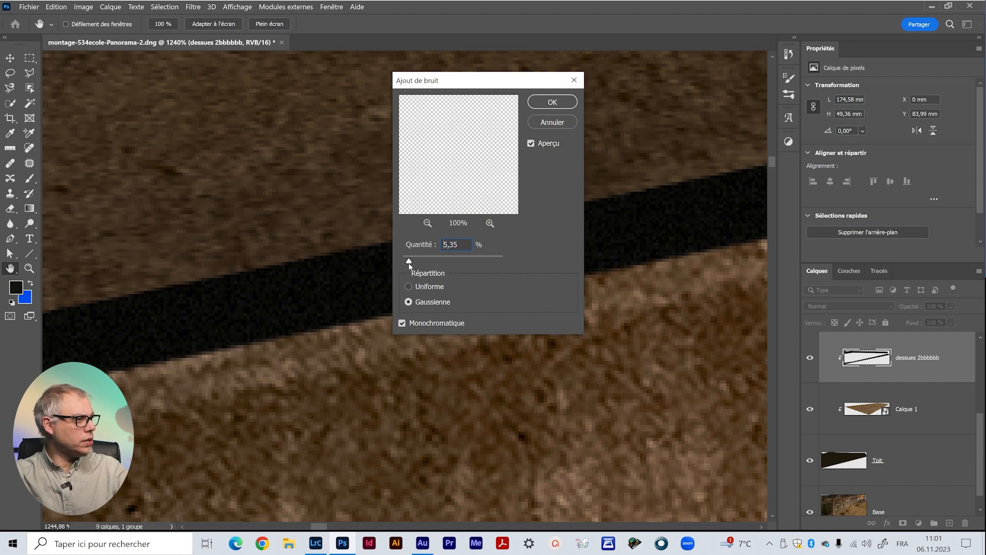
text(4)
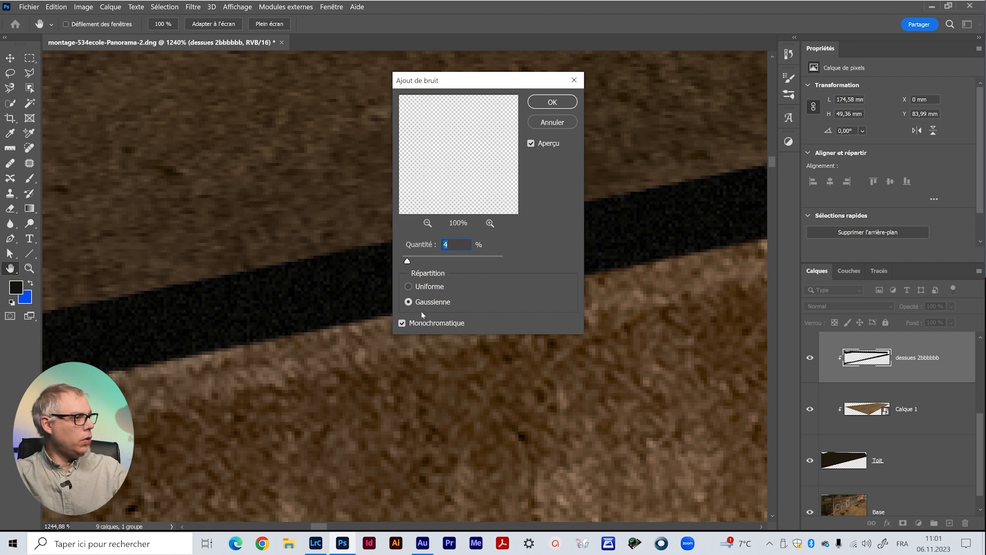
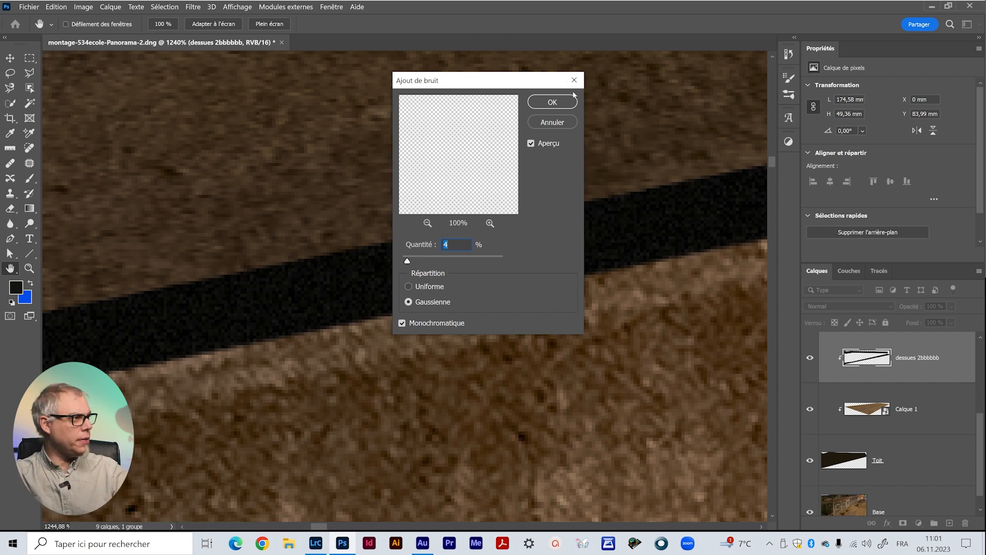
click(551, 100)
Step: Group all the layers from Face 2 down to Toit and name the group Façades
key(z)
key(ctrl+0)
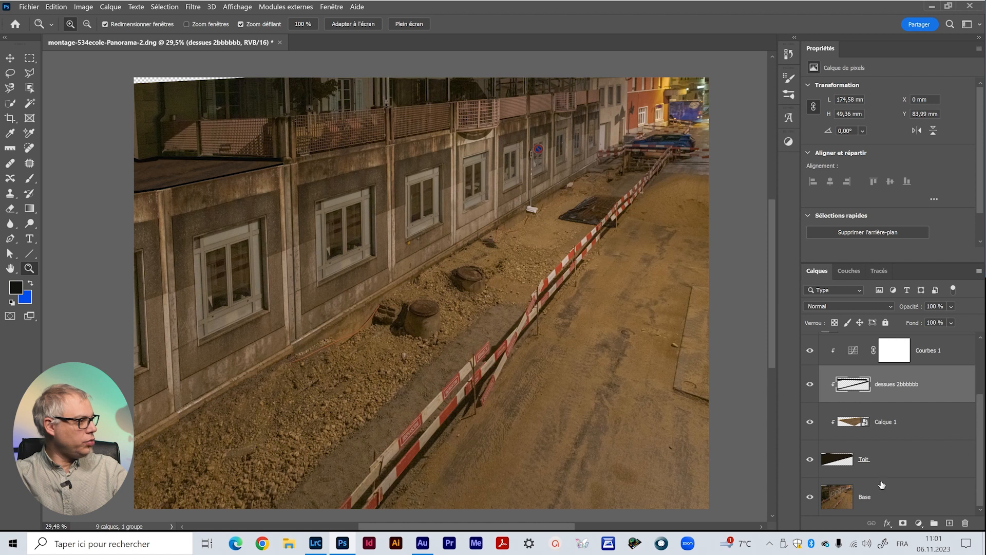
click(920, 472)
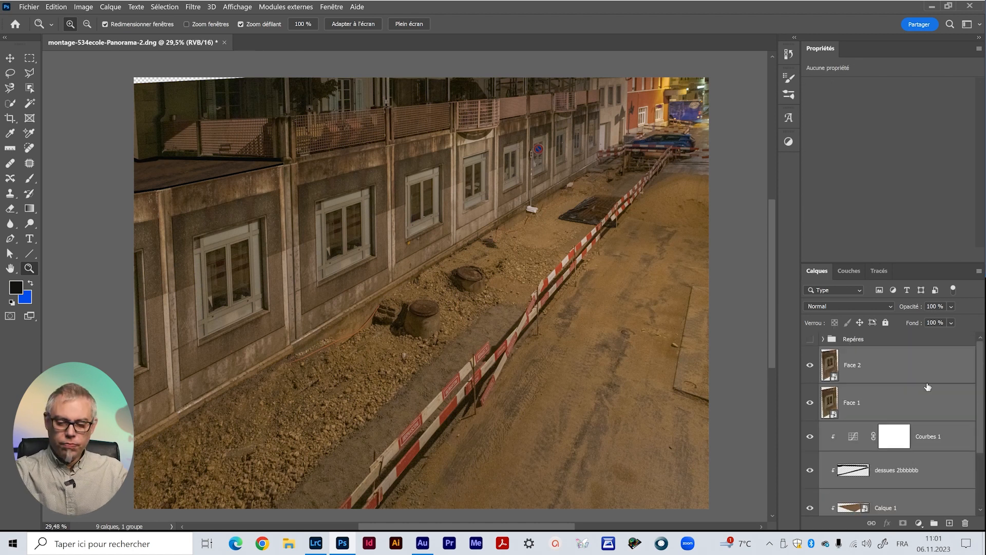
key(ctrl+g)
double_click(850, 353)
text(Faç)
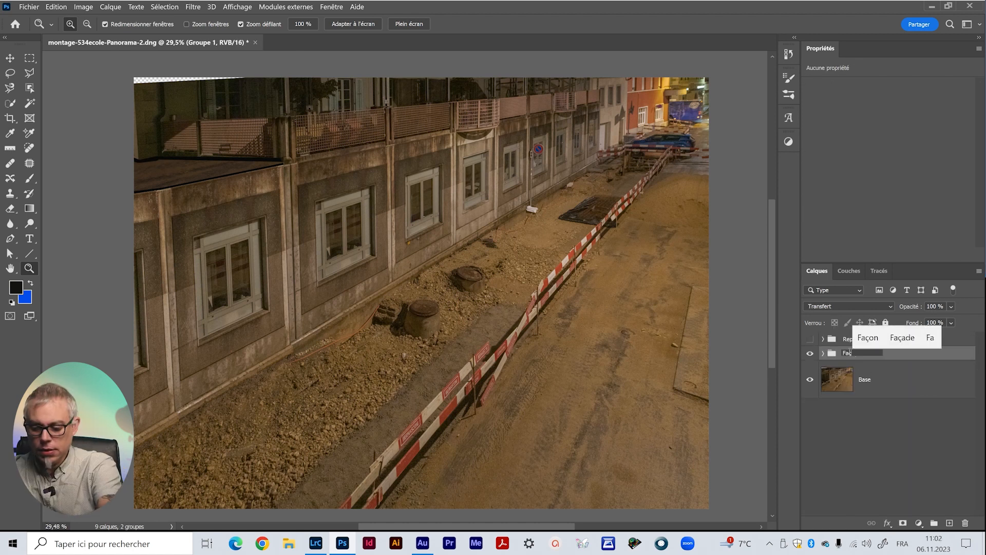
text(ades)
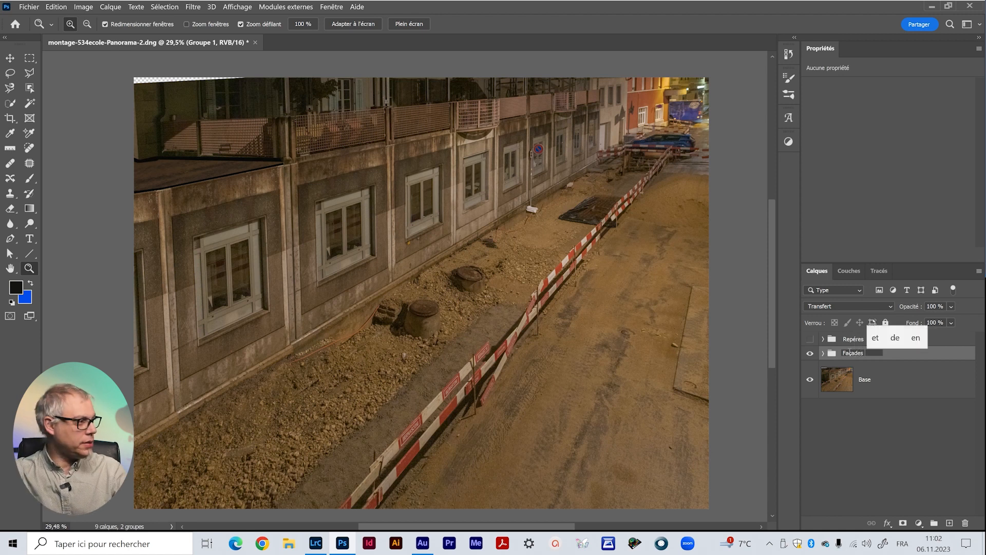
Step: Toggle the Façades group off and on for comparison, and examine the buildings and car at the far end of the street
click(810, 353)
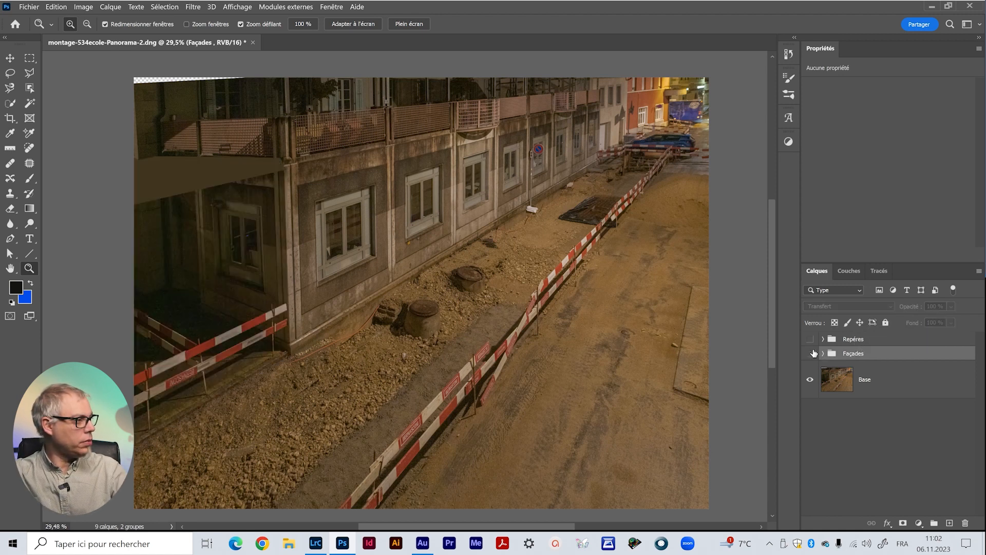
click(811, 354)
click(811, 355)
click(810, 354)
drag(594, 286, 530, 347)
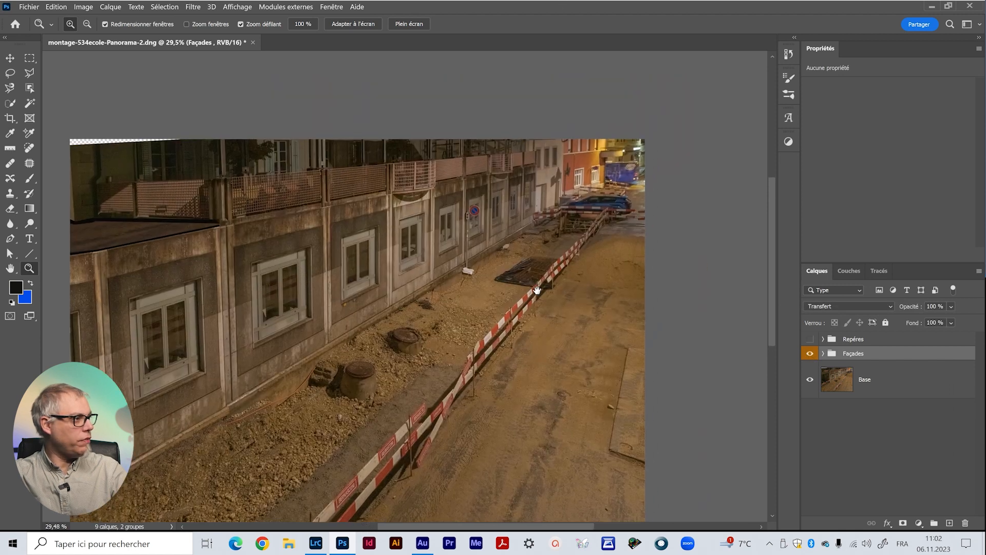
drag(588, 205, 625, 205)
drag(429, 326, 314, 163)
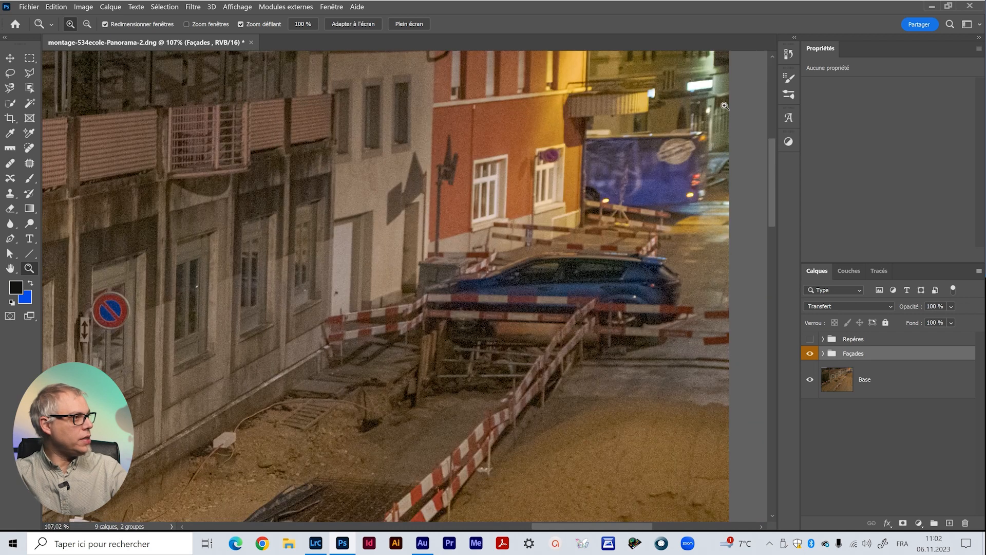
drag(394, 268, 382, 316)
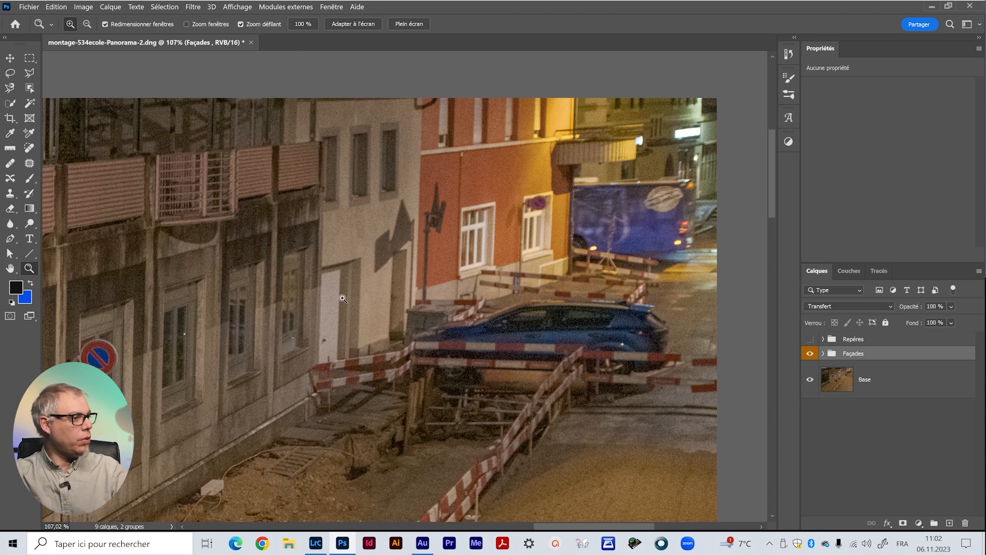
Step: Switch to Lightroom and view soiree_tech-12.NEF in Develop to check its tones
click(316, 544)
double_click(440, 137)
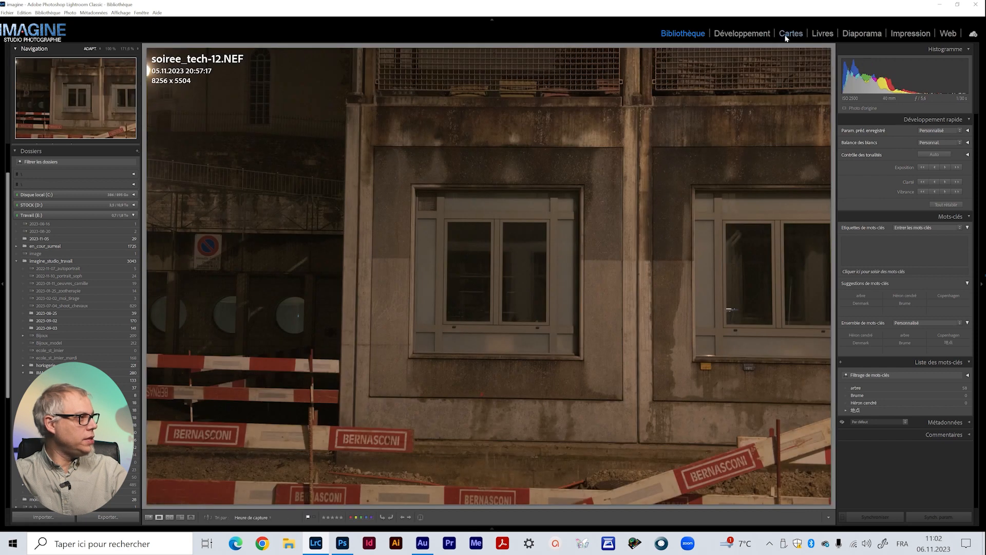
key(d)
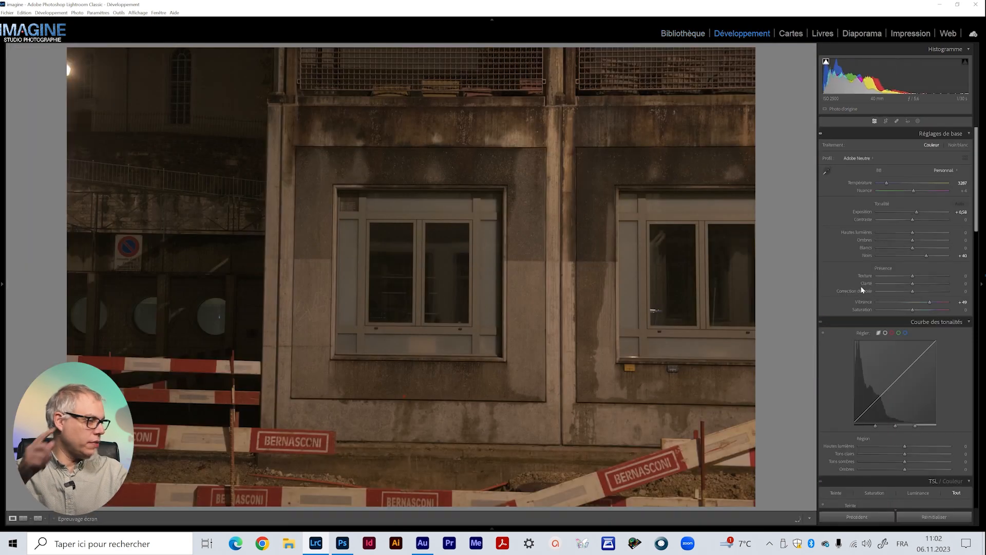
Step: Copy the construction-site panorama's develop settings, leaving masking and cropping out
key(g)
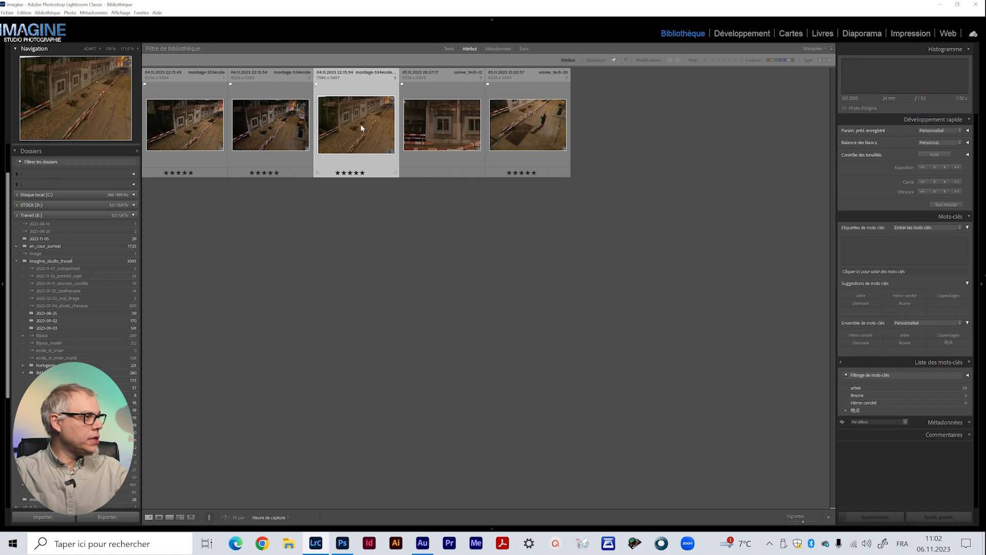
key(d)
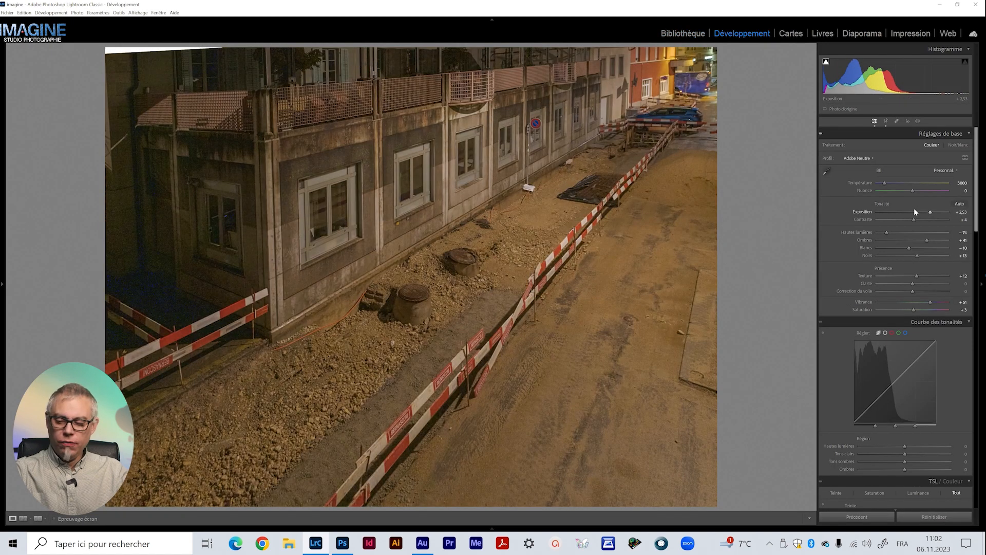
key(ctrl+shift+c)
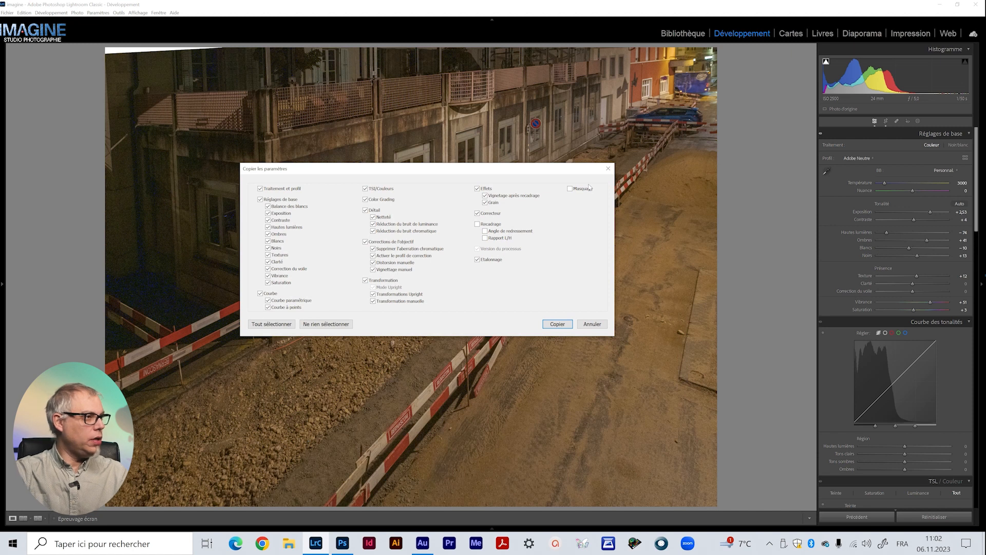
click(560, 326)
Step: Paste the copied develop settings onto soiree_tech-12.NEF
key(g)
double_click(452, 126)
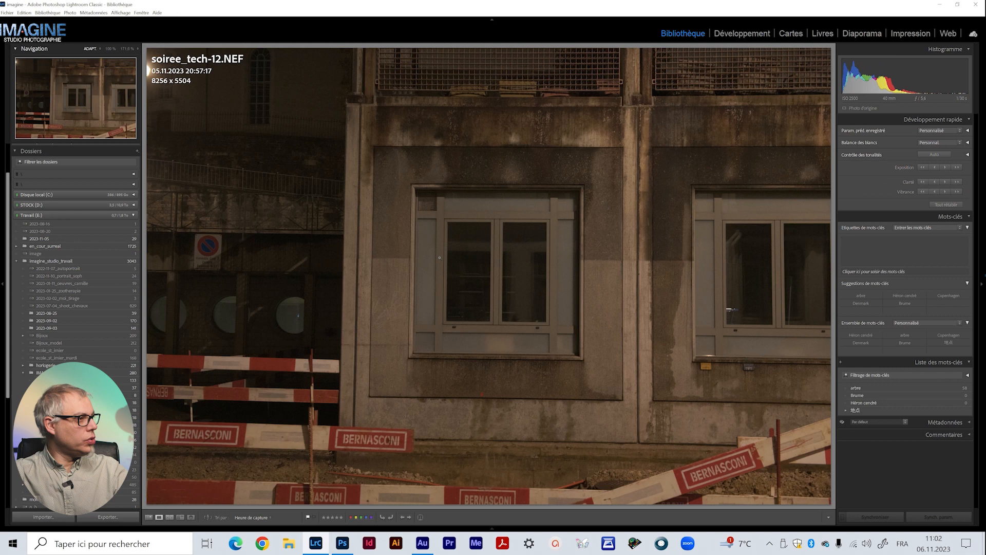
right_click(423, 114)
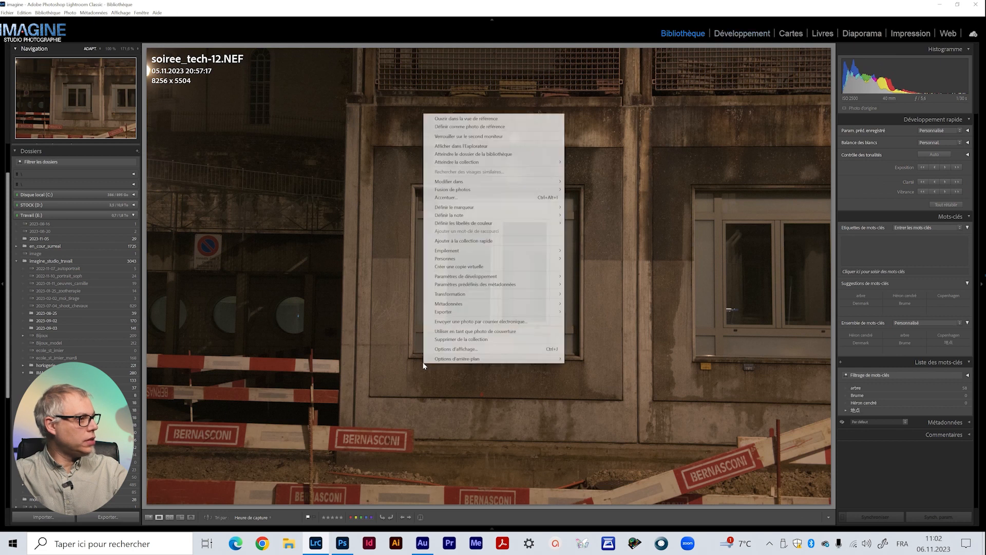
mouse_move(539, 276)
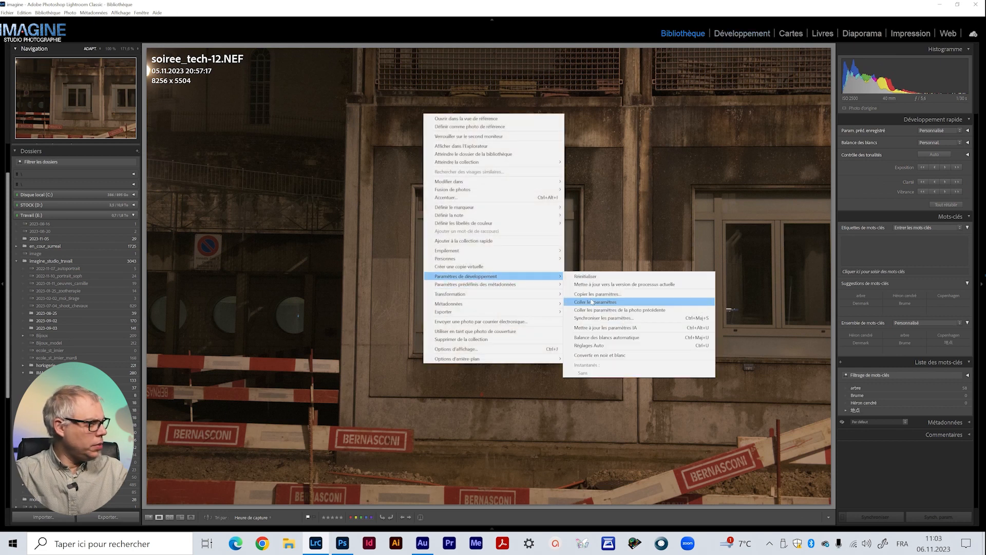
click(592, 302)
Step: Turn Upright off in the transformation settings of soiree_tech-12.NEF and open the photo in Photoshop
key(d)
scroll(919, 347, down, 3)
scroll(918, 340, up, 3)
click(855, 329)
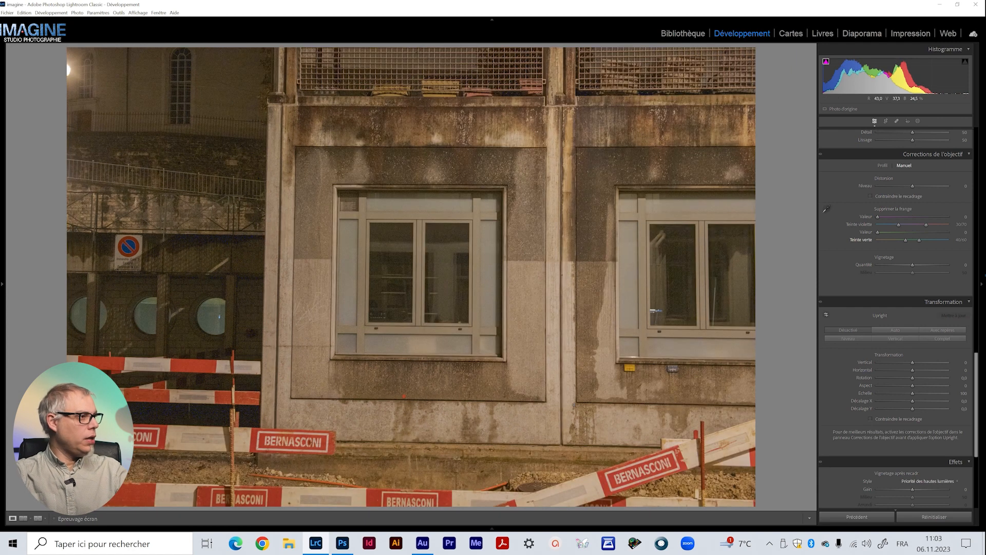
click(673, 35)
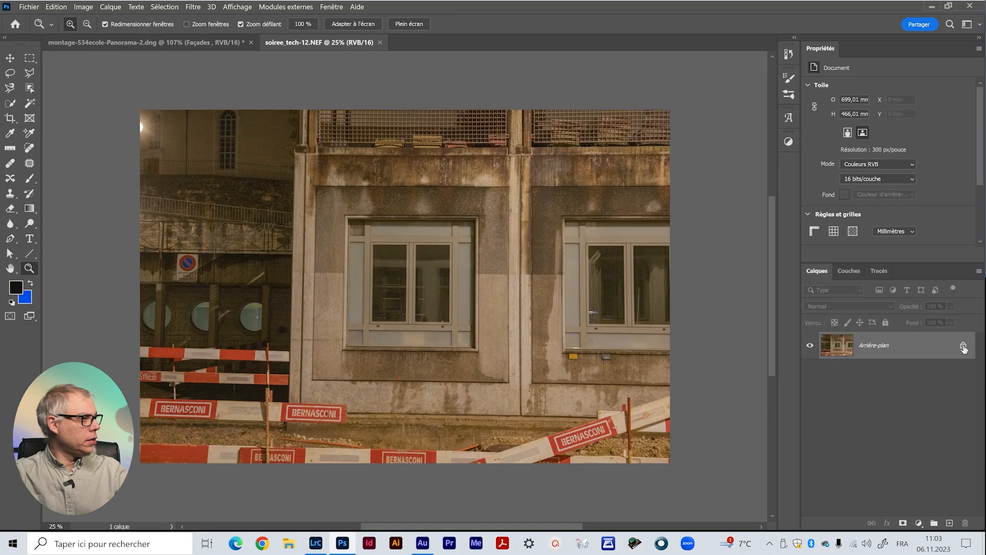
Step: Unlock the background layer and outline the left window bay, from pillar to pillar, with a closed polygonal lasso selection
click(964, 349)
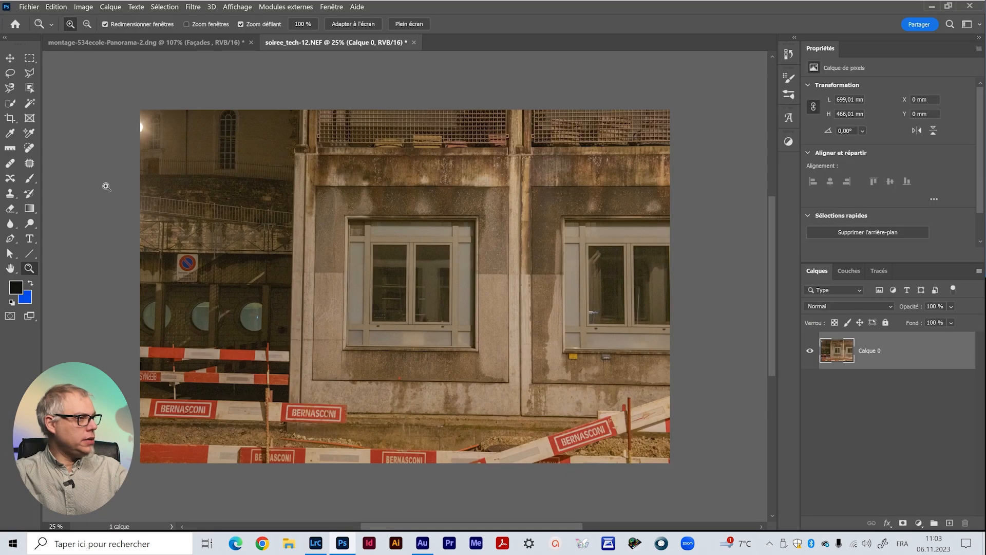
click(29, 74)
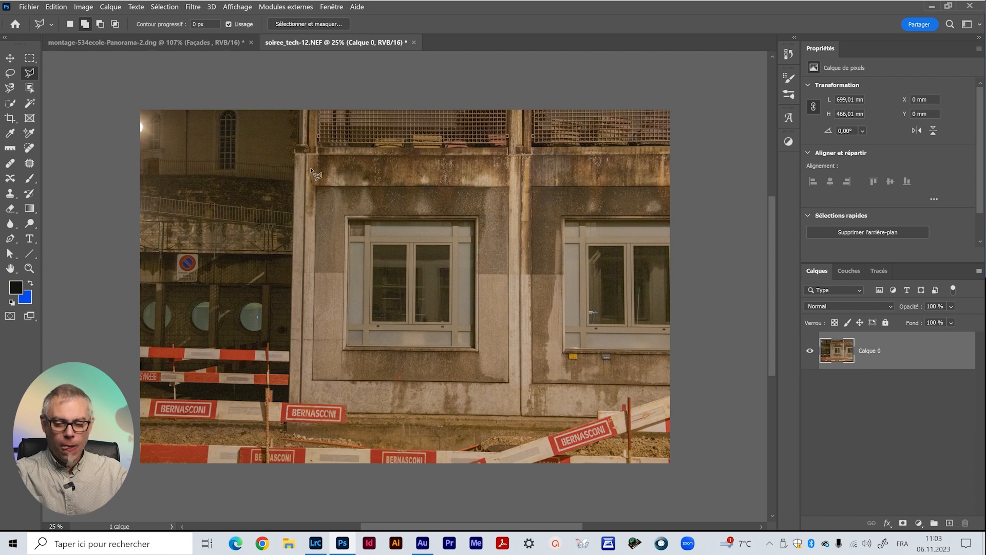
key(z)
drag(316, 171, 319, 148)
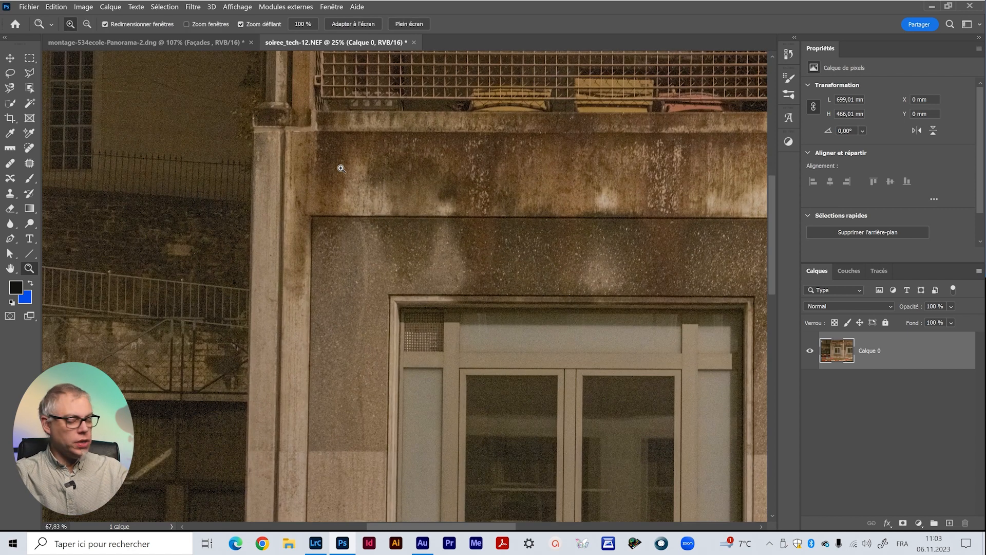
key(l)
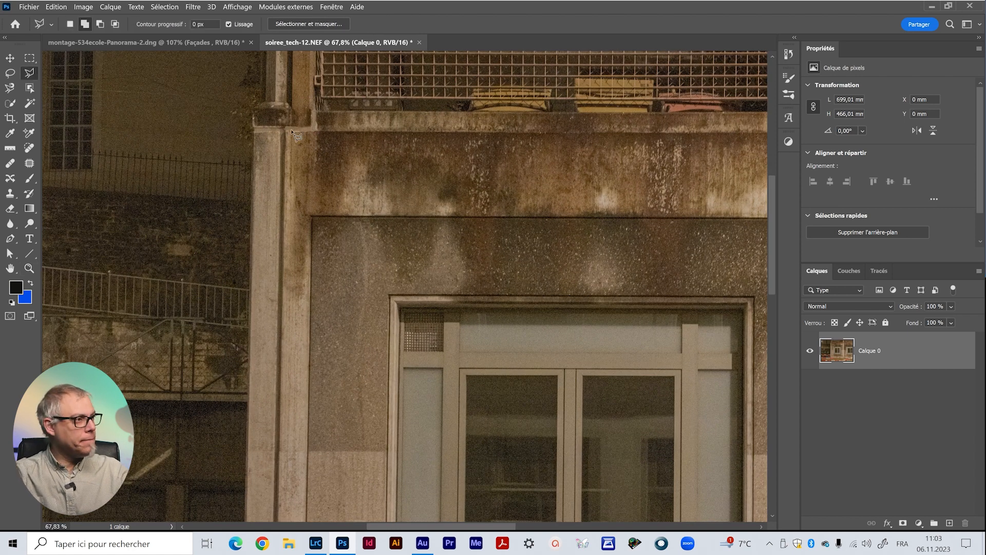
click(288, 129)
click(277, 422)
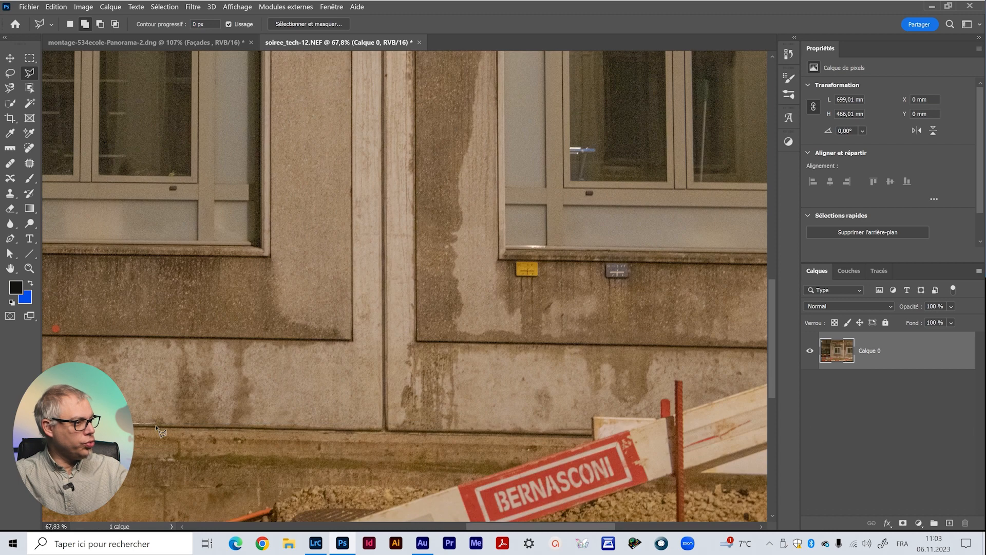
click(385, 430)
scroll(375, 239, up, 5)
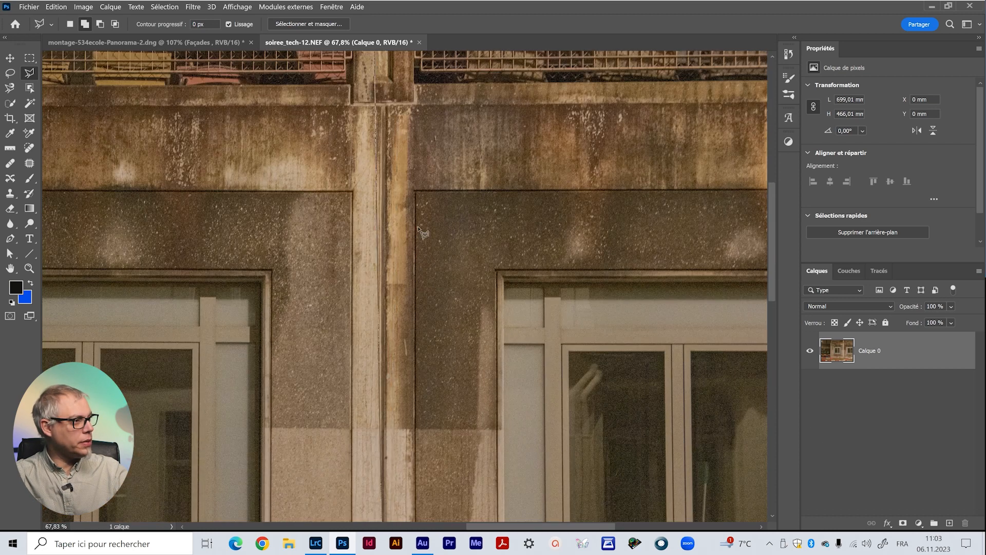
click(385, 102)
scroll(386, 102, left, 16)
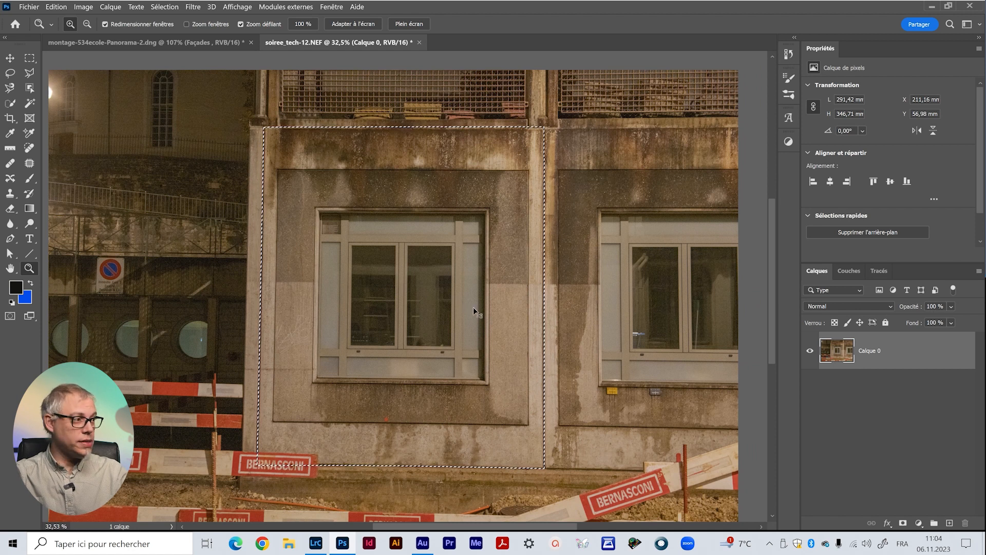
Step: Copy the selected bay to its own layer, hide the original photo layer and move the bay into the montage-534ecole-Panorama-2.dng document
key(ctrl+j)
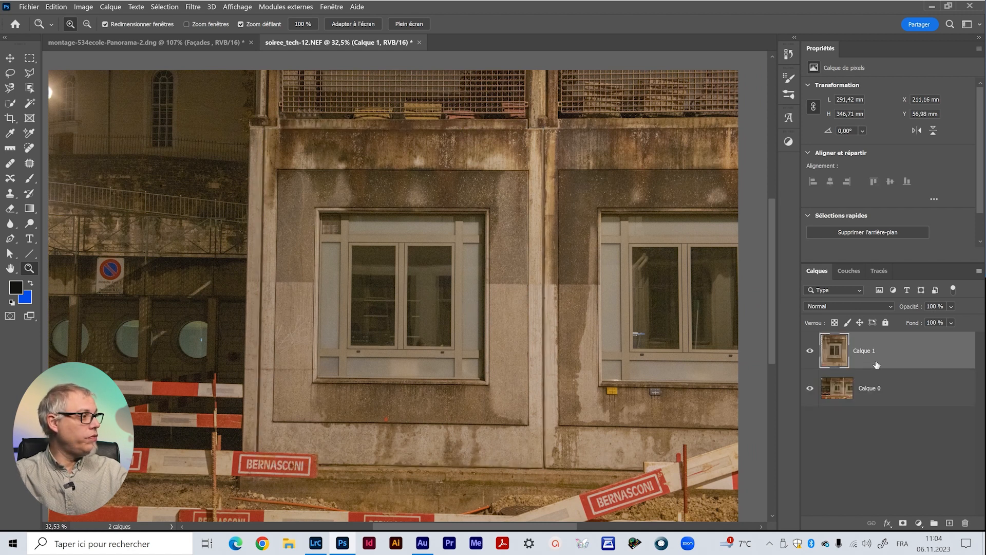
click(810, 391)
key(v)
drag(463, 321, 489, 265)
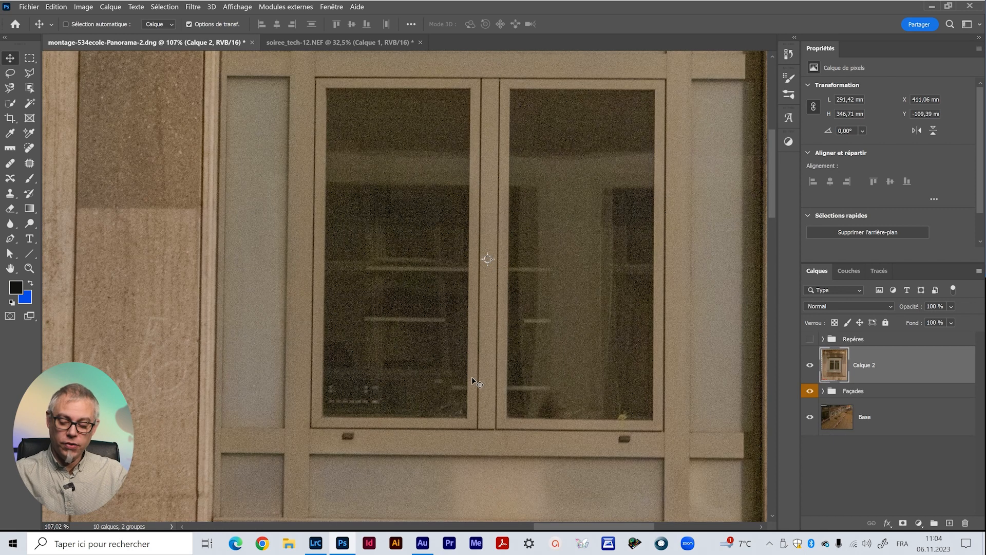
Step: Scale the imported bay down to about 49 × 58 mm near the far end of the facade and convert its layer to a smart object
scroll(476, 383, down, 5)
drag(667, 103, 473, 306)
click(660, 24)
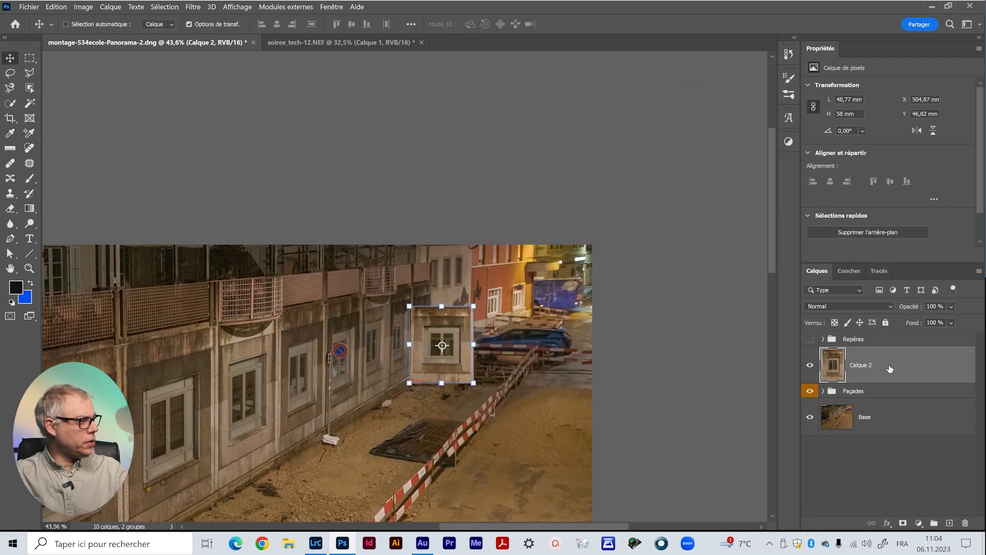
right_click(888, 366)
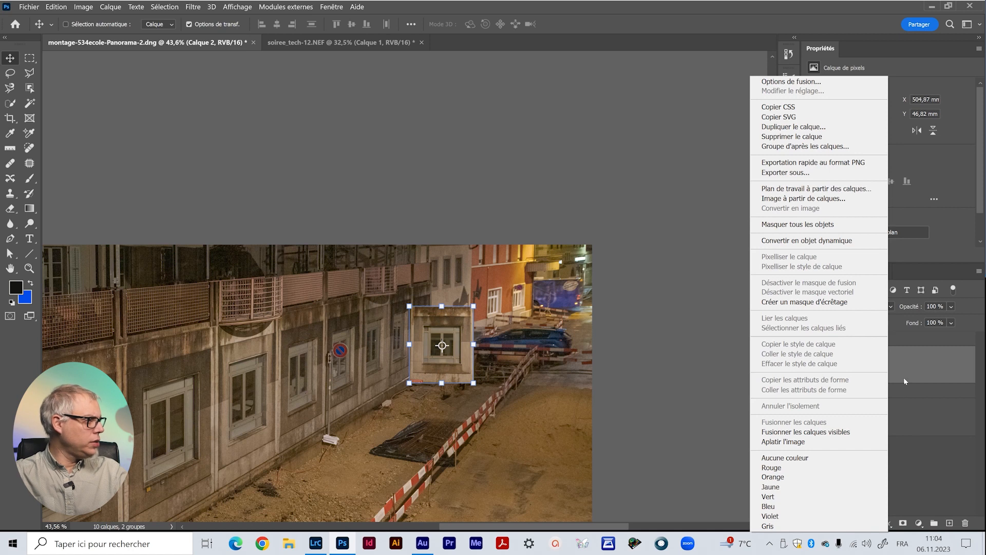
click(806, 240)
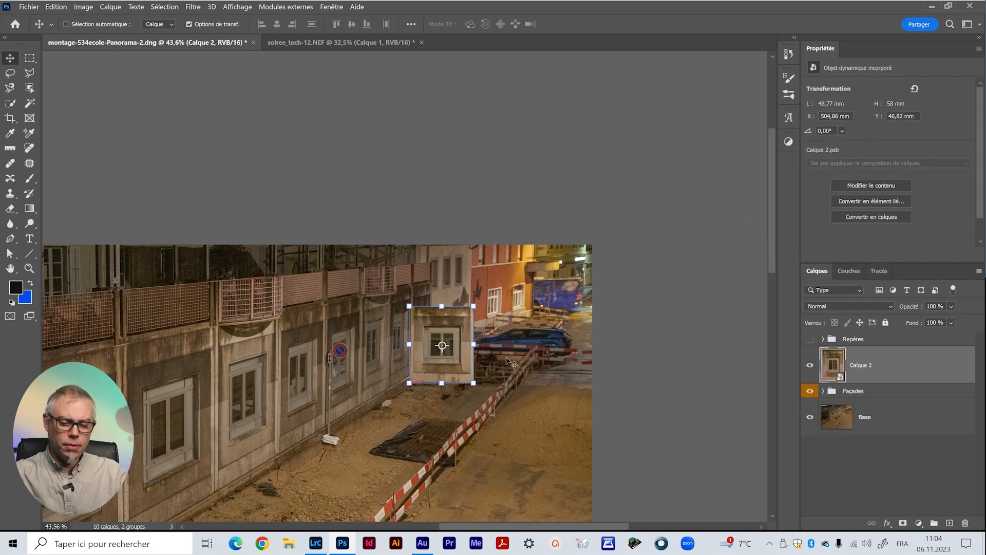
Step: Move the bay flush against the far end of the existing facade and enlarge it to about 108% scale
key(ctrl+space)
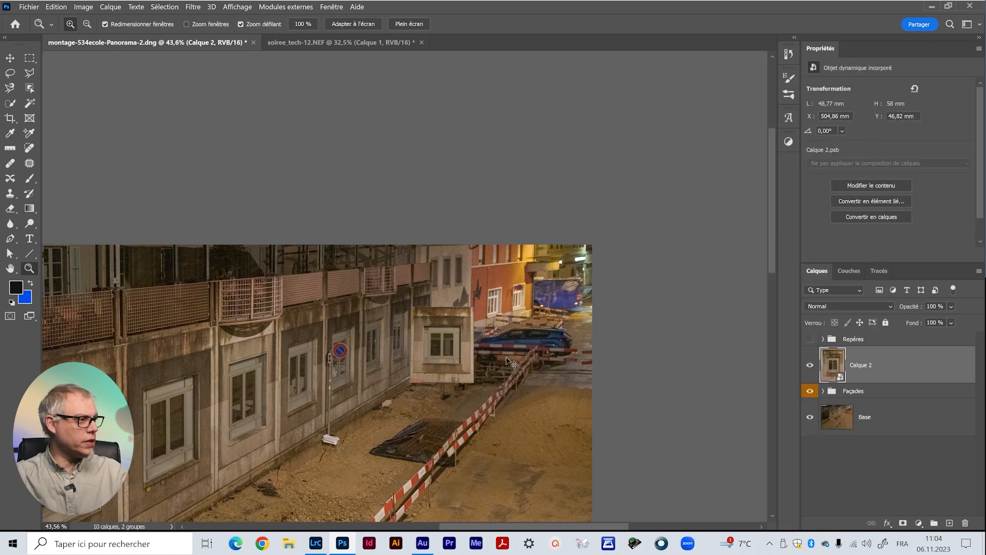
key(ctrl+space)
drag(465, 351, 484, 374)
drag(445, 377, 430, 387)
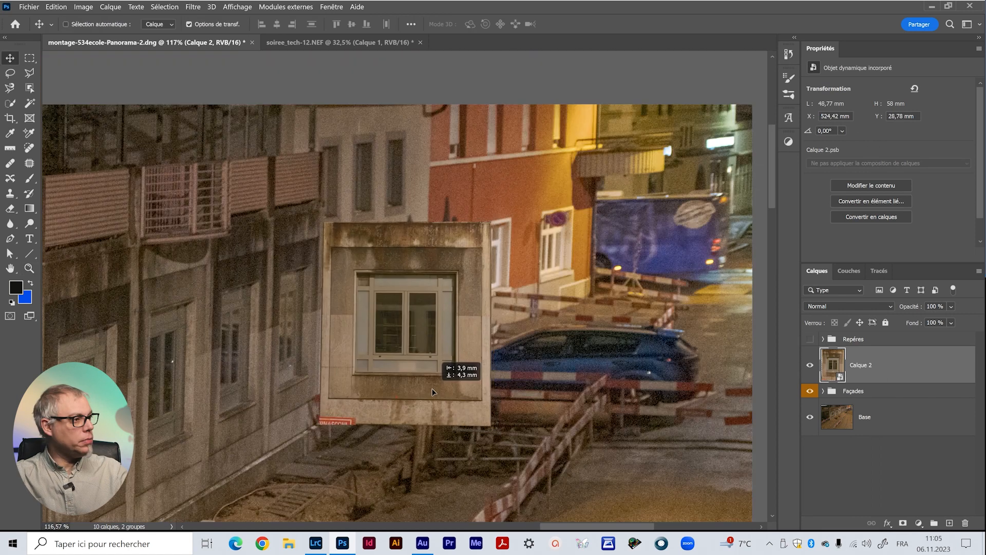
key(ctrl+t)
drag(493, 218, 507, 205)
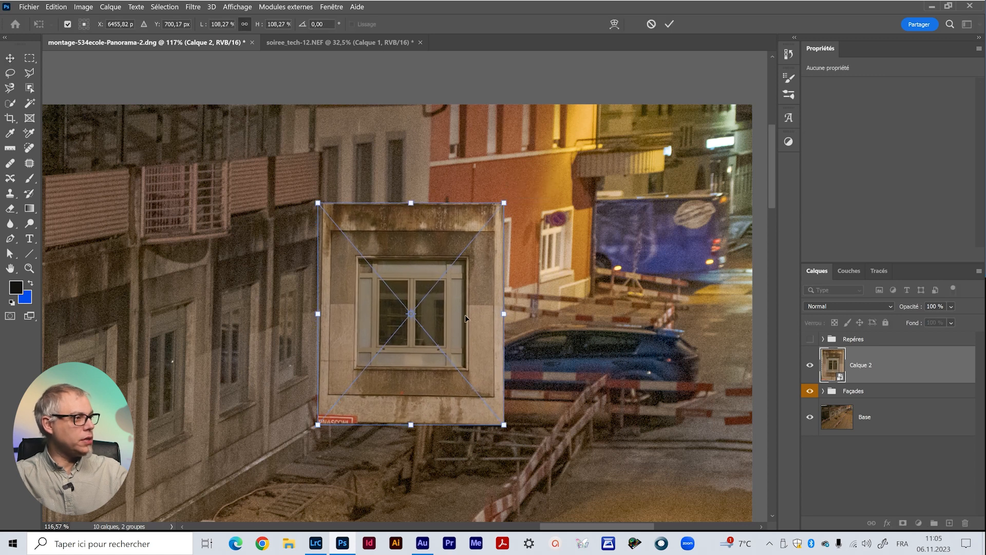
key(Return)
Step: Duplicate the bay twice to its right to form a row of three, and nudge the last copy up into alignment
drag(455, 322, 634, 326)
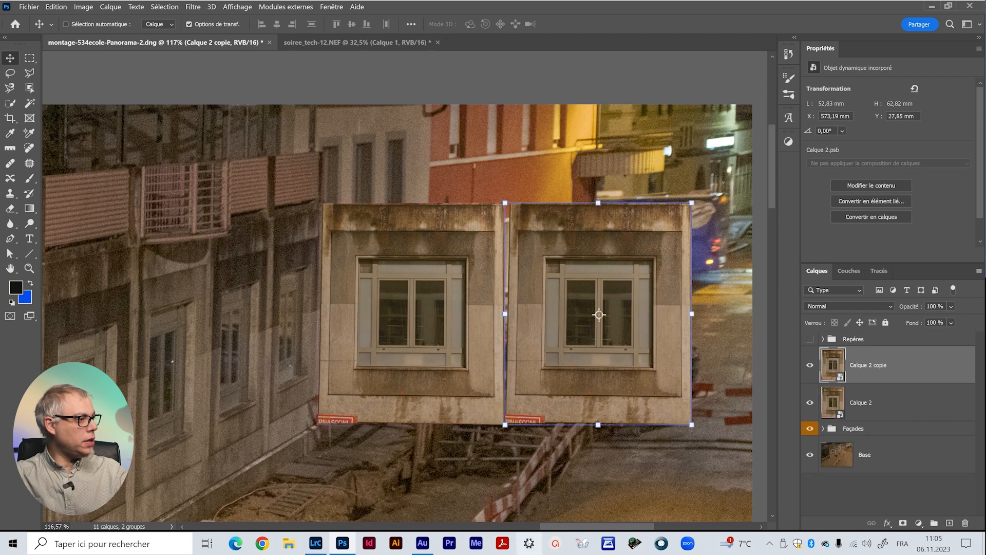
drag(554, 527, 570, 527)
drag(579, 416, 678, 324)
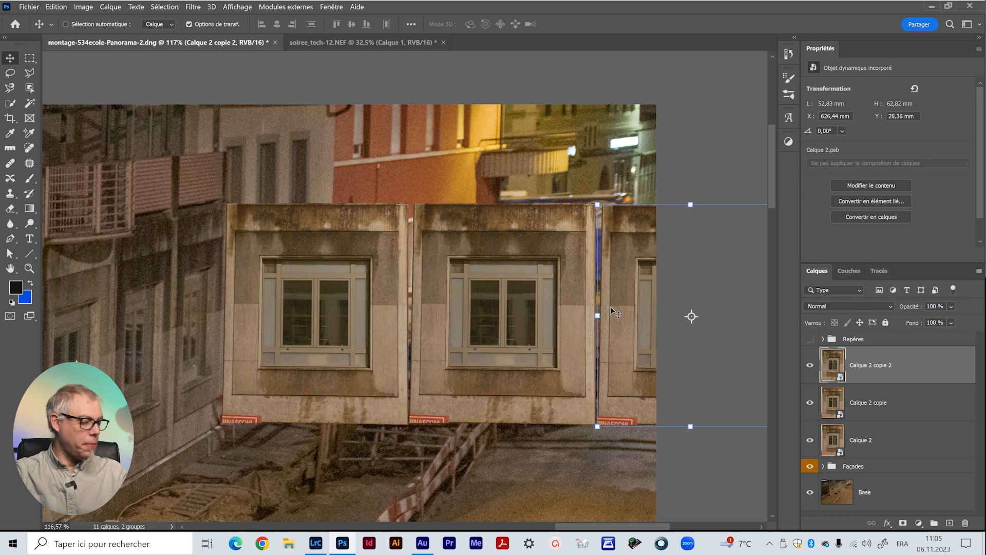
key(Up)
key(Up)
key(Up)
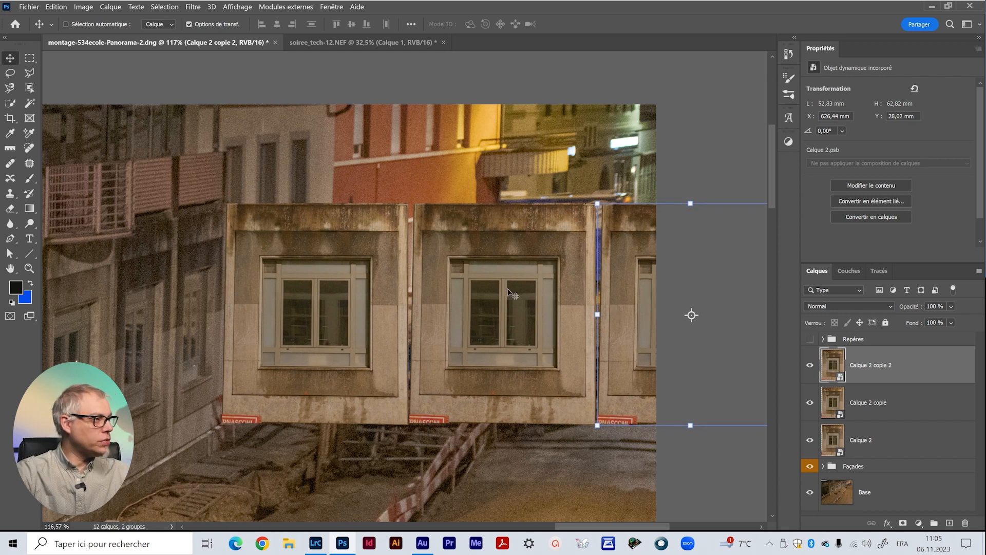
Step: Distort the middle bay of the row by pulling its upper-left corner outward to close the gap with the first bay
click(899, 402)
key(ctrl)
key(ctrl+t)
right_click(443, 240)
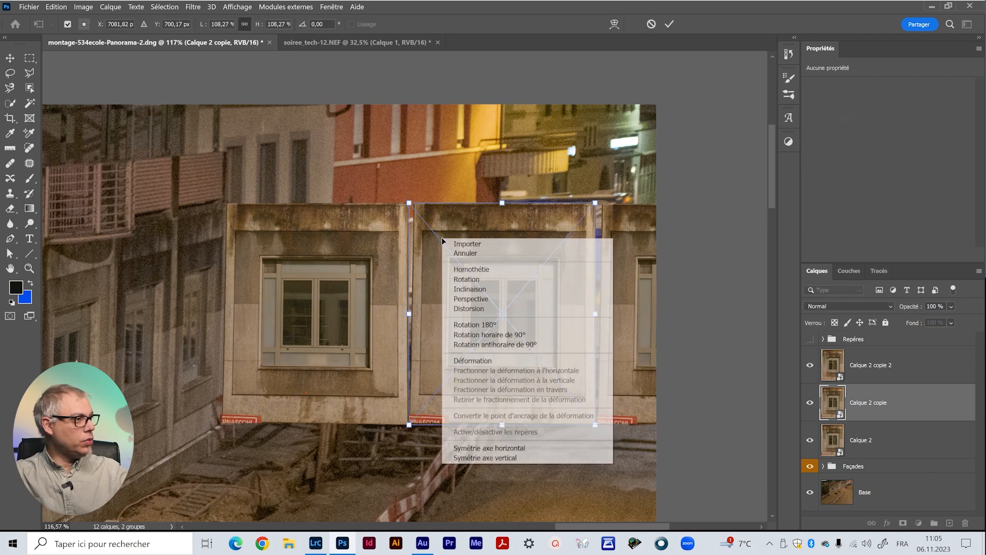
click(488, 309)
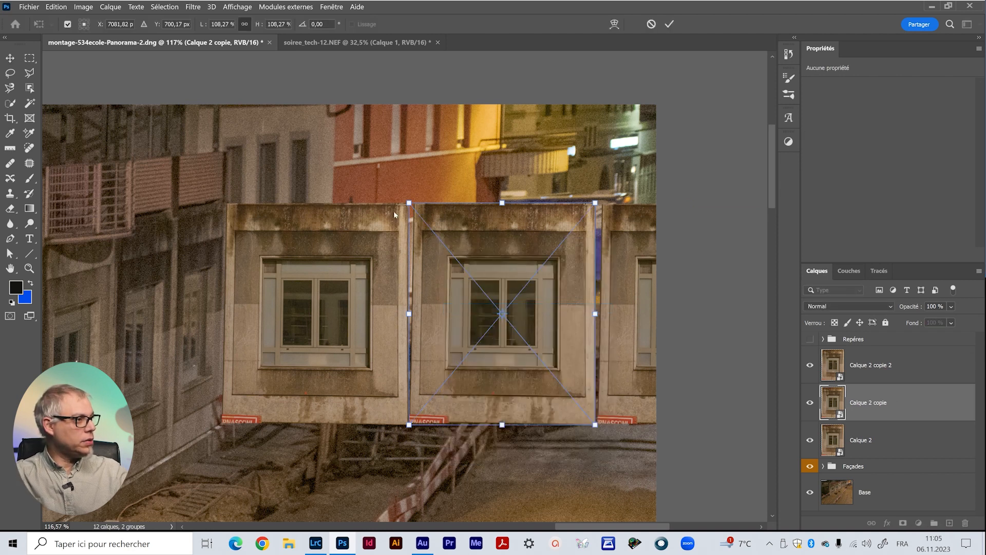
drag(411, 204, 405, 204)
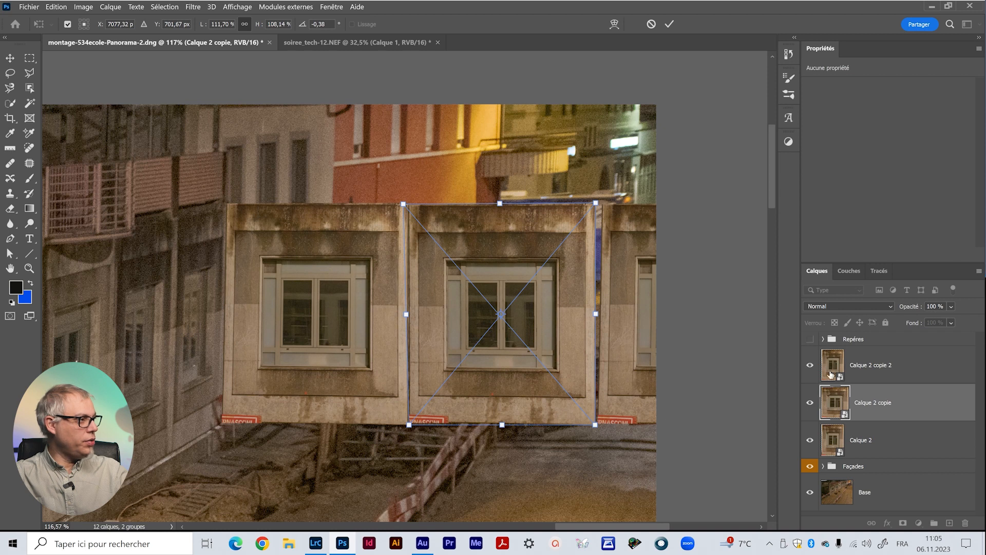
click(669, 24)
Step: Distort the third bay by pulling its upper-left and lower-left corners outward to meet the middle bay's edge
click(902, 366)
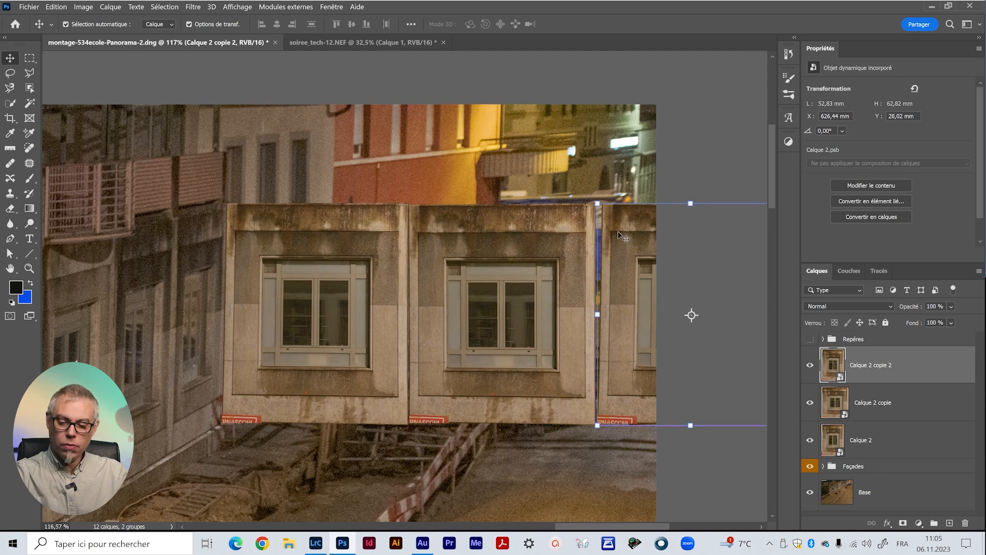
key(ctrl+t)
right_click(617, 239)
click(652, 308)
drag(595, 204, 590, 204)
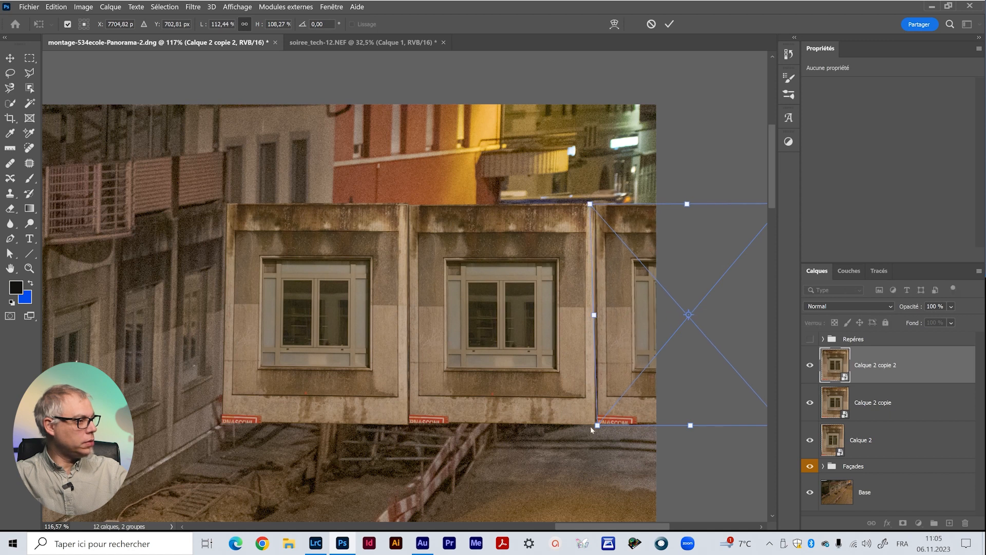
drag(594, 426, 593, 426)
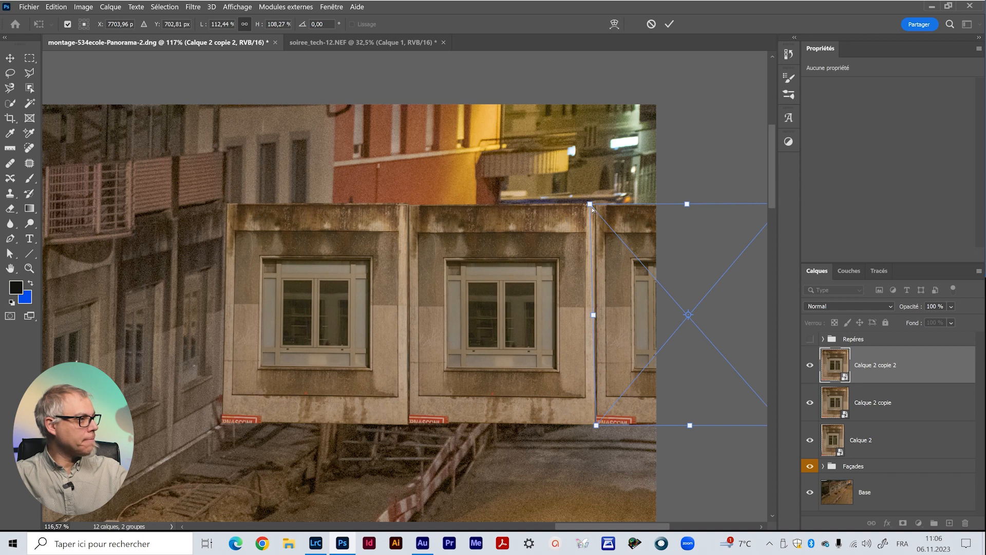
click(670, 23)
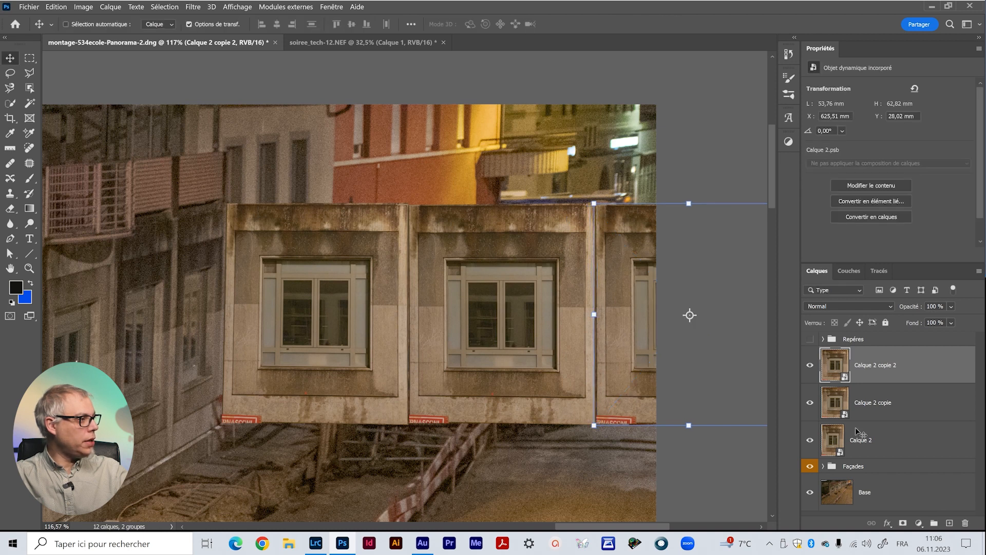
Step: Duplicate the three bay layers together and place the copies directly above the first row as an upper storey
shift+click(922, 440)
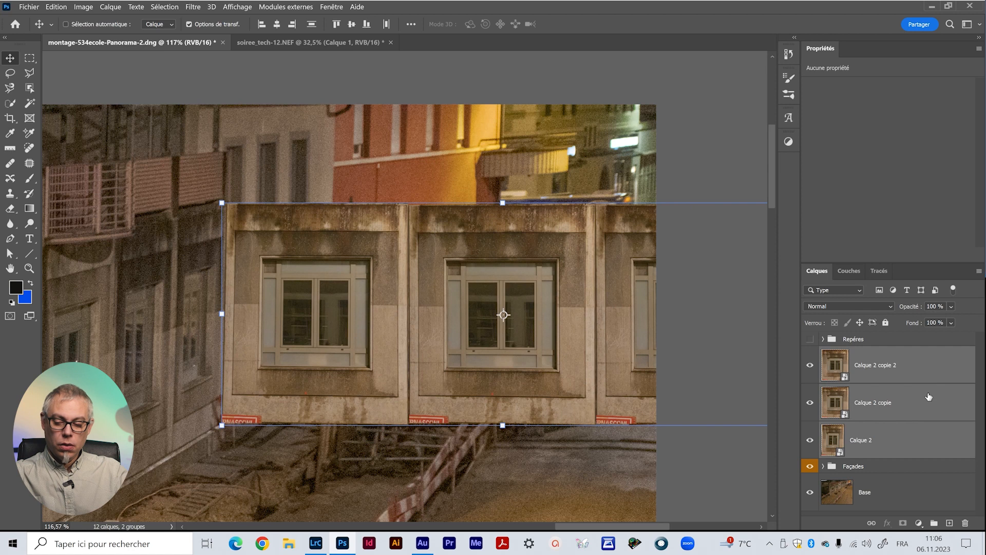
drag(917, 402, 920, 353)
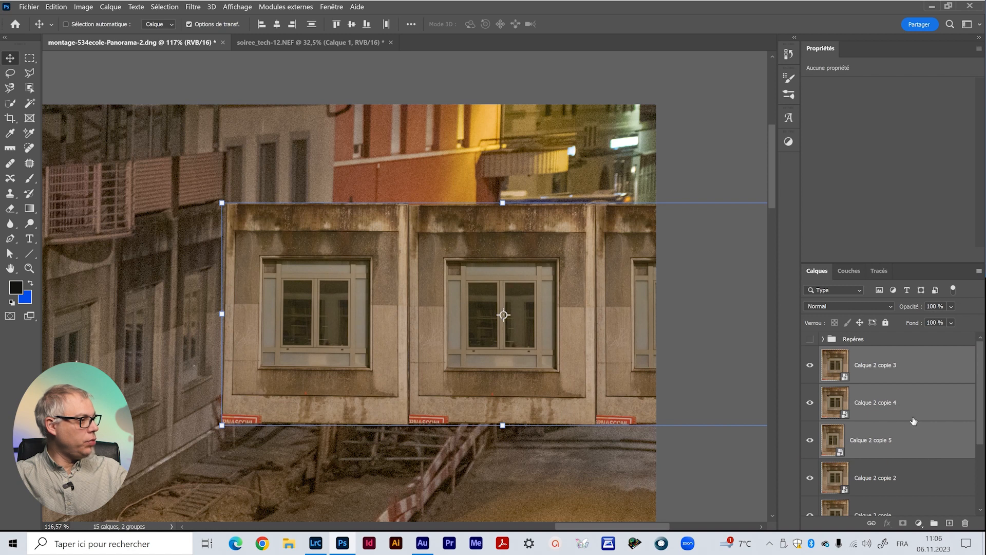
drag(539, 343, 540, 118)
Step: Distort the first bay of the upper row by moving its right edge inward, narrowing it to about 51.5 mm
click(871, 440)
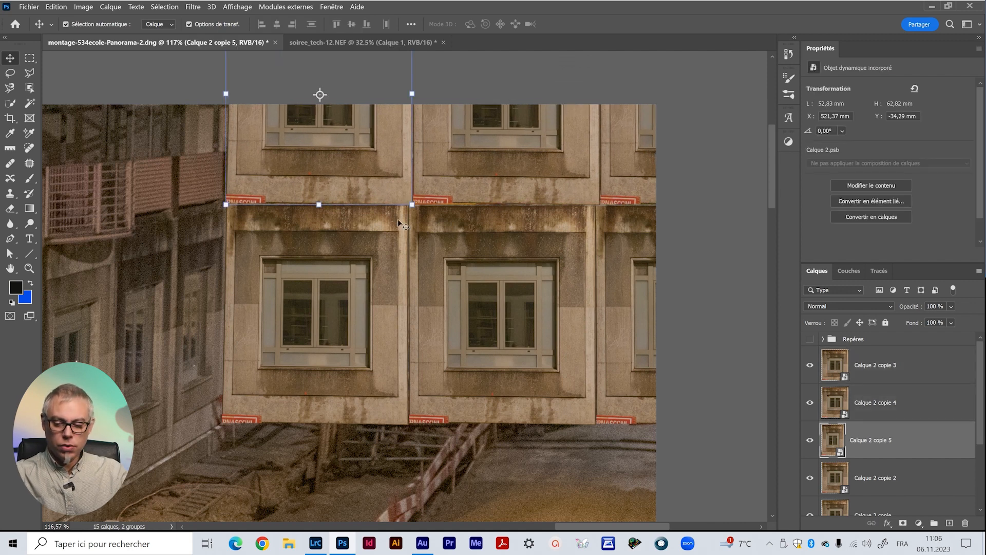
key(ctrl+t)
right_click(347, 131)
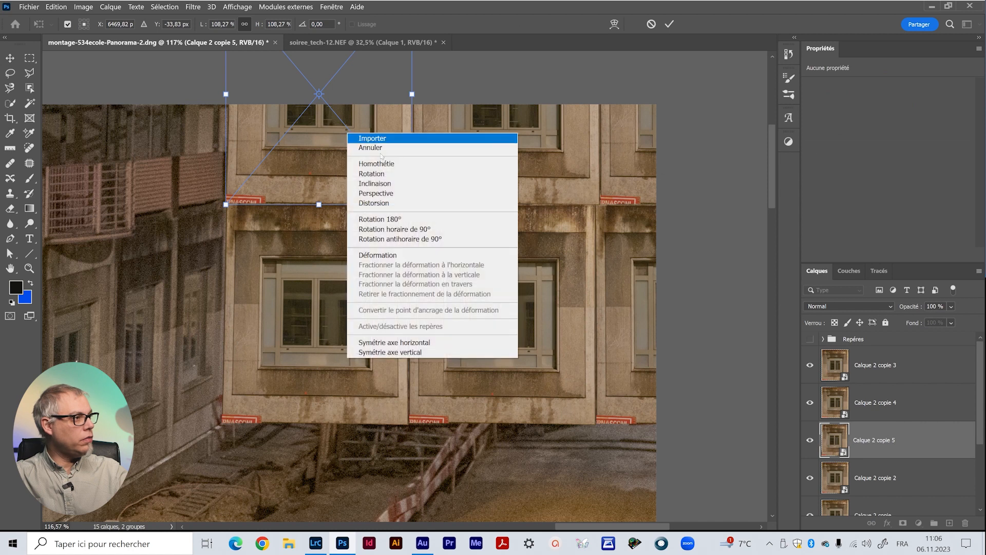
click(393, 203)
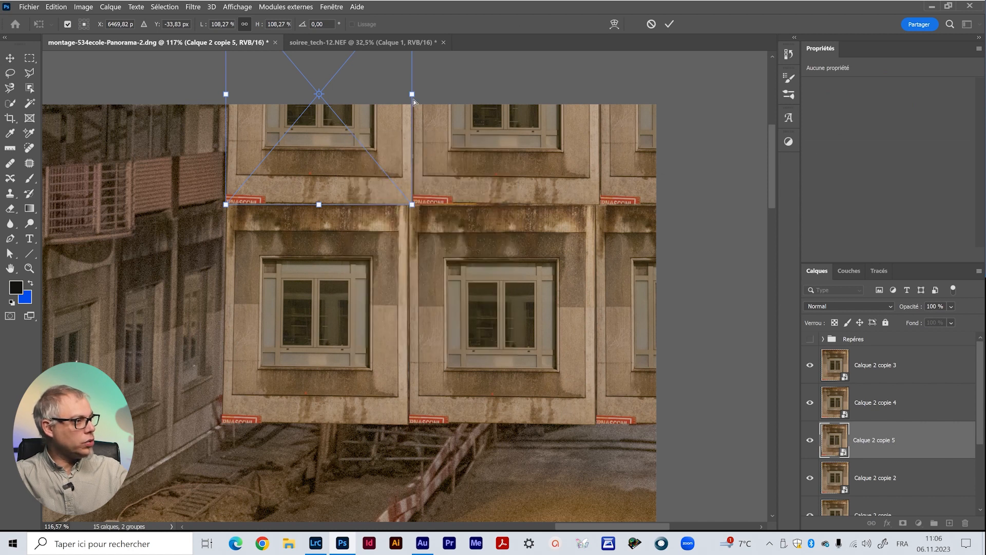
drag(414, 102, 408, 98)
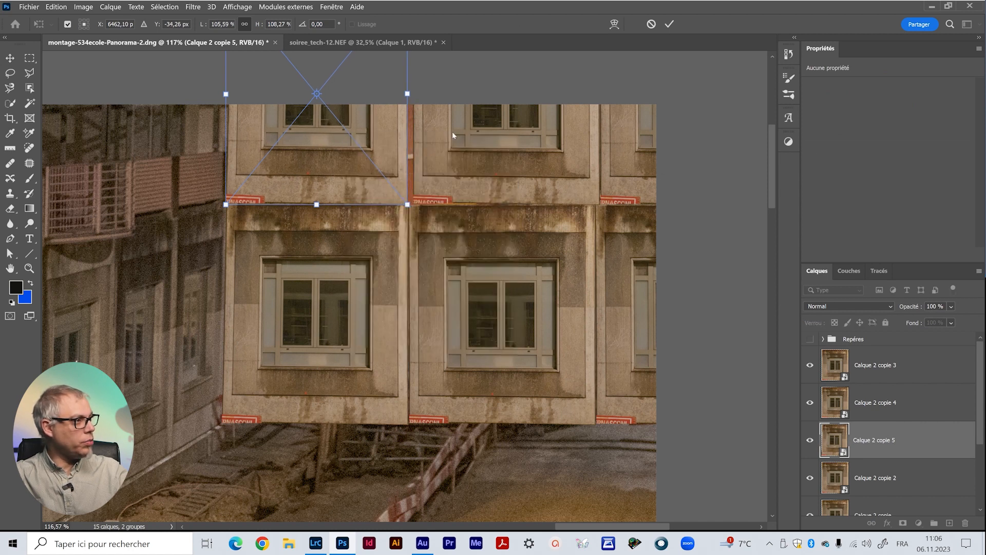
click(669, 24)
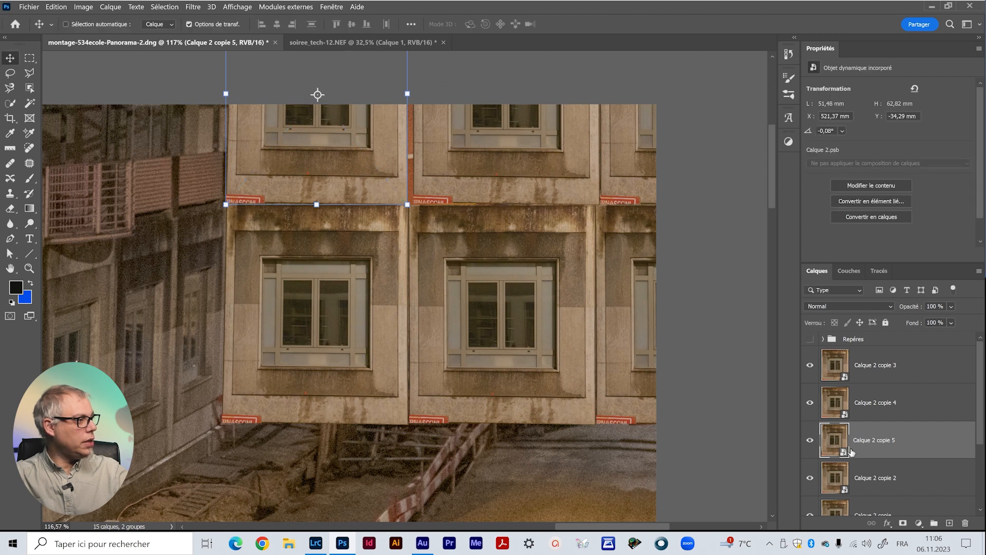
Step: Shift the middle bay of the upper row toward the first bay, nudge its right edge inward and distort its lower-left corner outward
click(878, 410)
drag(502, 152, 499, 152)
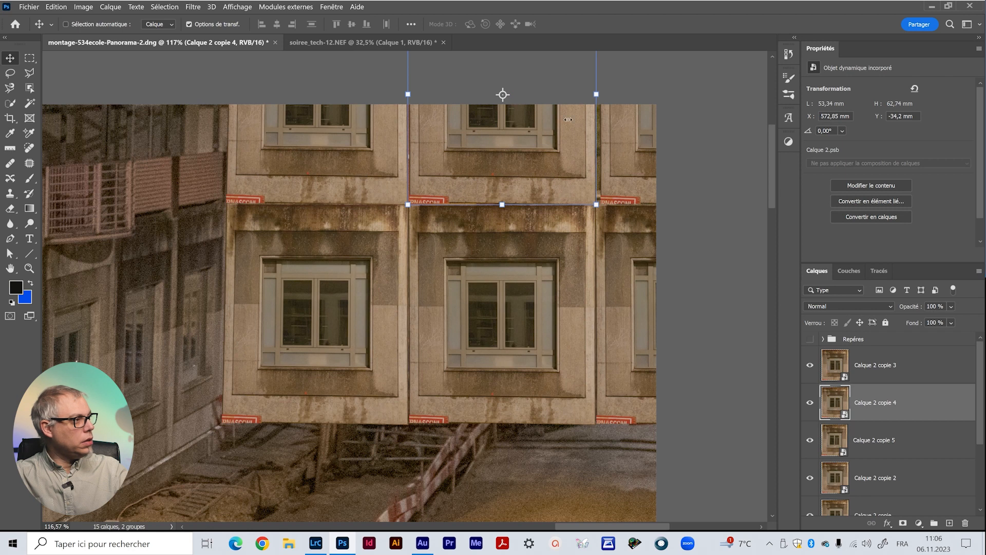
key(ctrl+t)
right_click(526, 150)
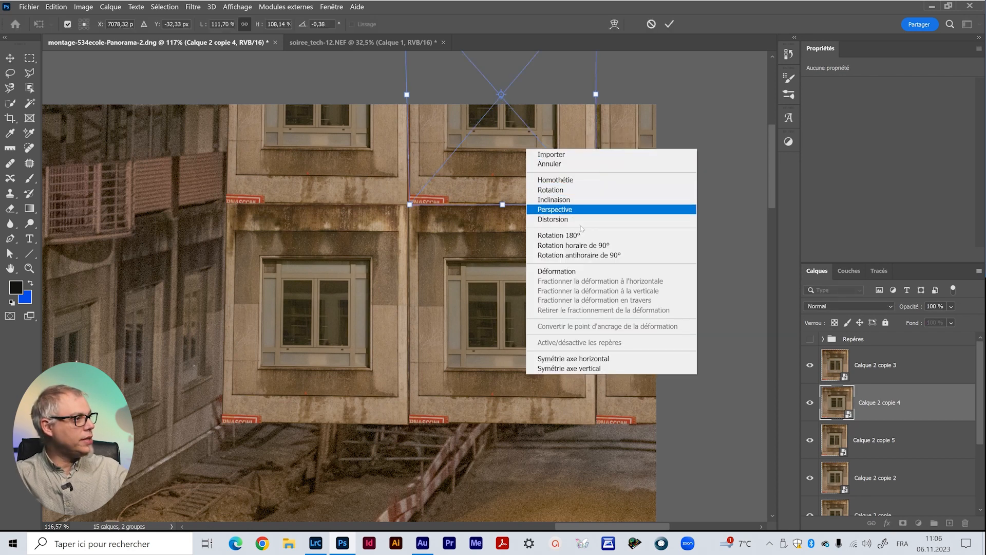
click(575, 220)
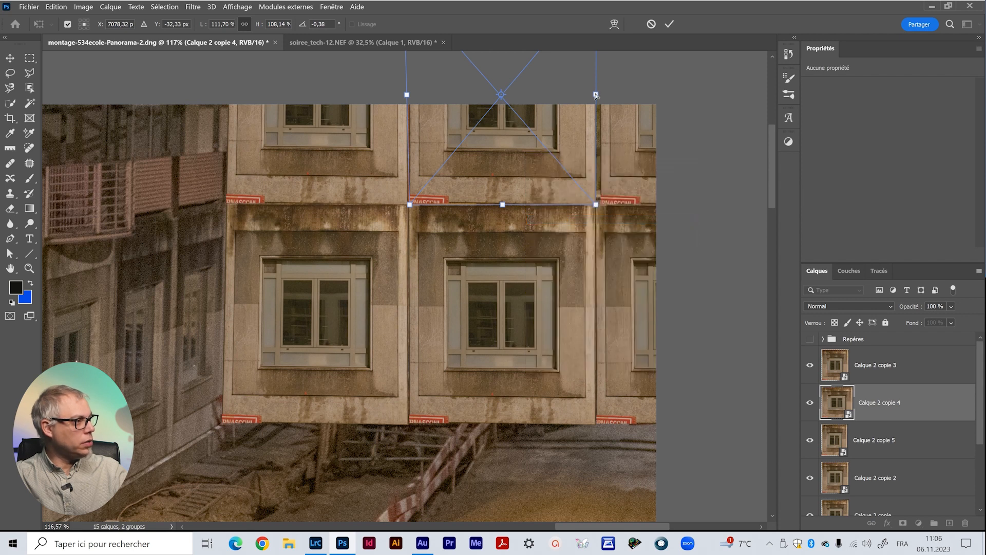
drag(596, 94, 595, 93)
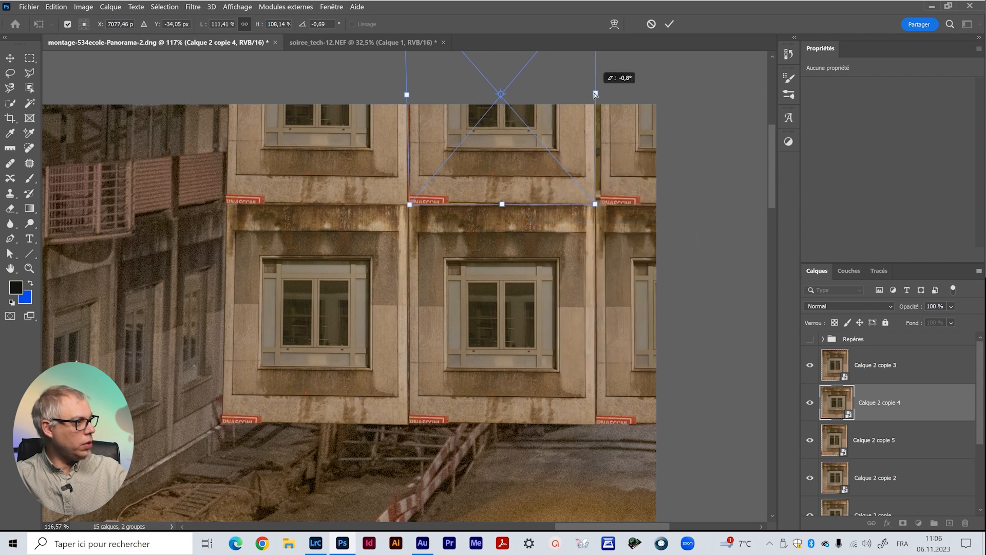
drag(410, 205, 407, 207)
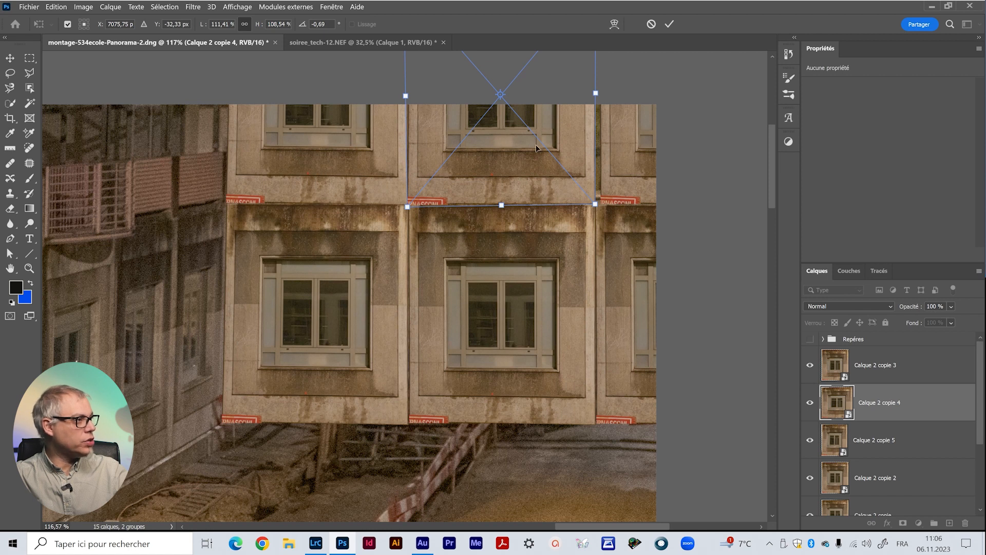
click(669, 24)
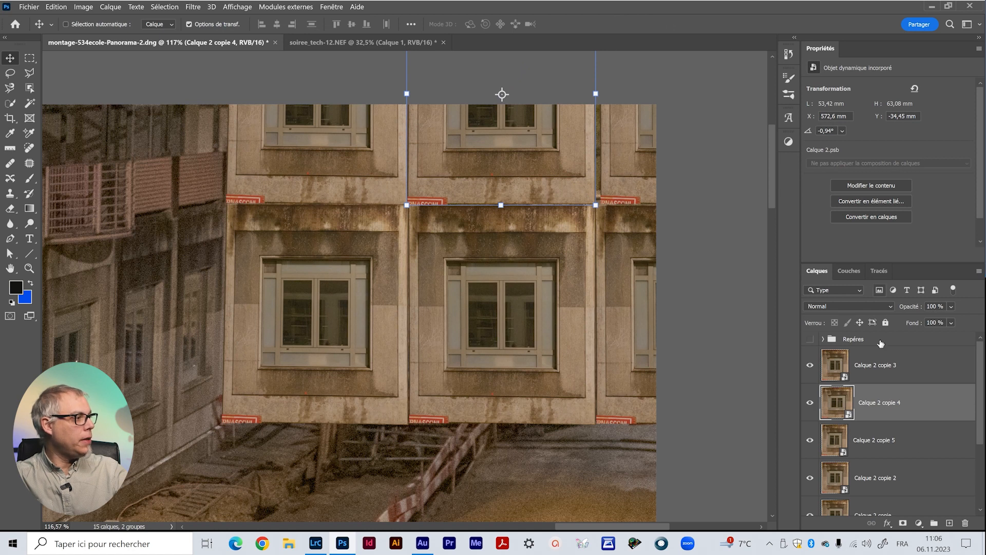
Step: Move the third bay of the upper row against the middle one and group all six bay layers
click(886, 359)
drag(640, 161, 637, 165)
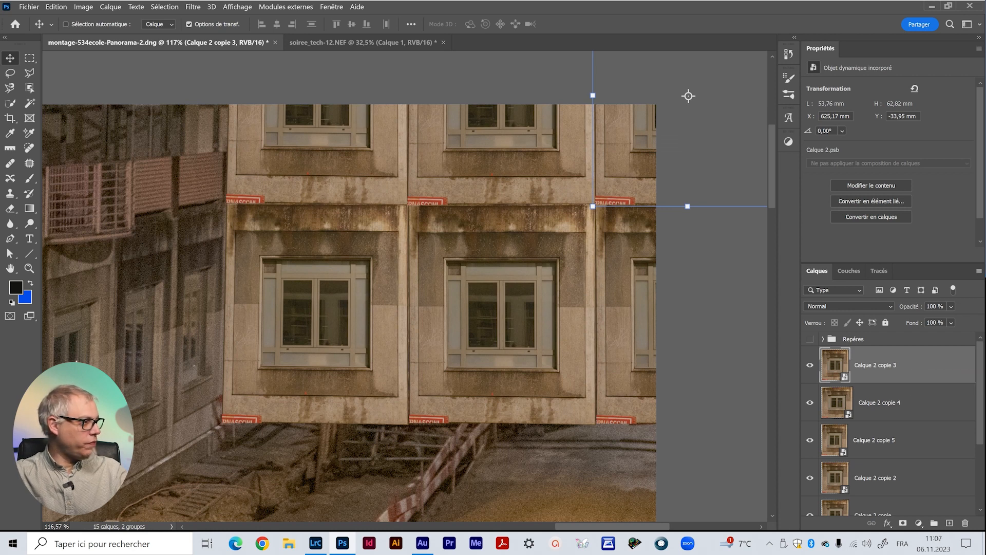
scroll(945, 456, down, 2)
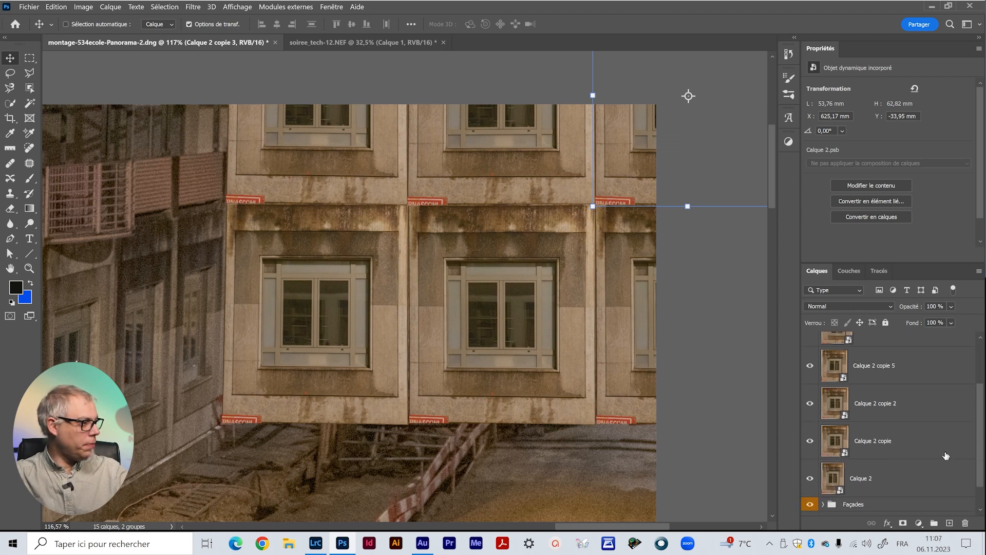
shift+click(893, 486)
key(ctrl+g)
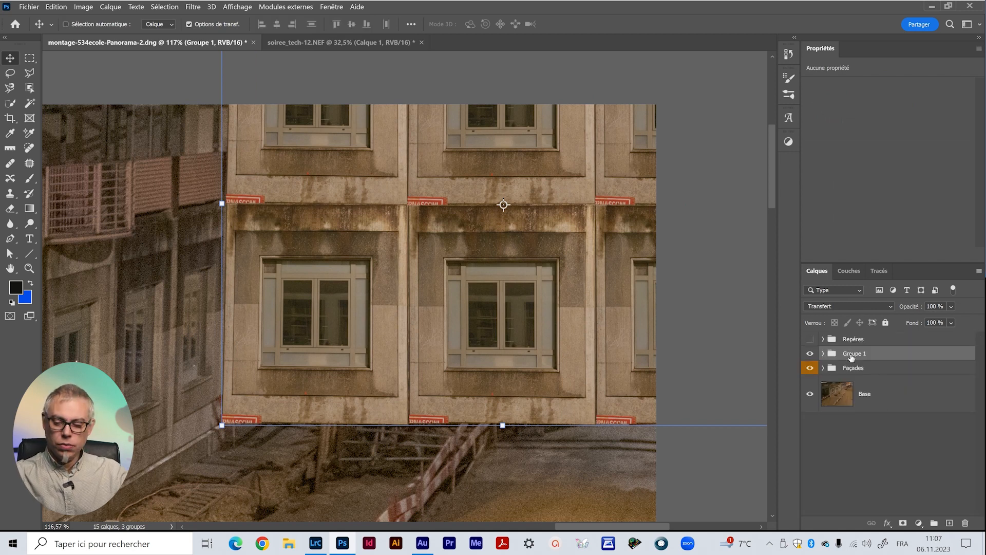
Step: Rename the new layer group as Façades fond and give it a yellow colour label
double_click(851, 354)
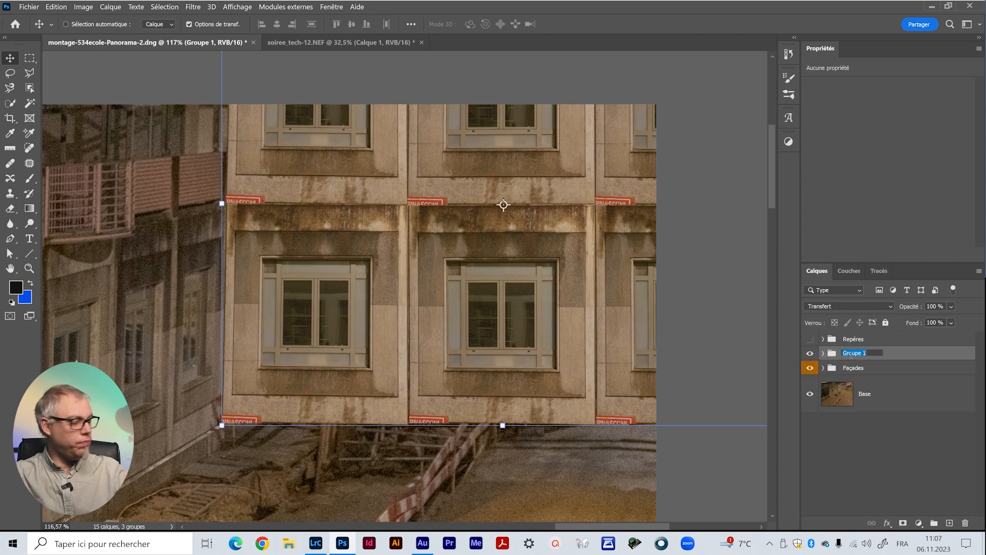
text(Fa)
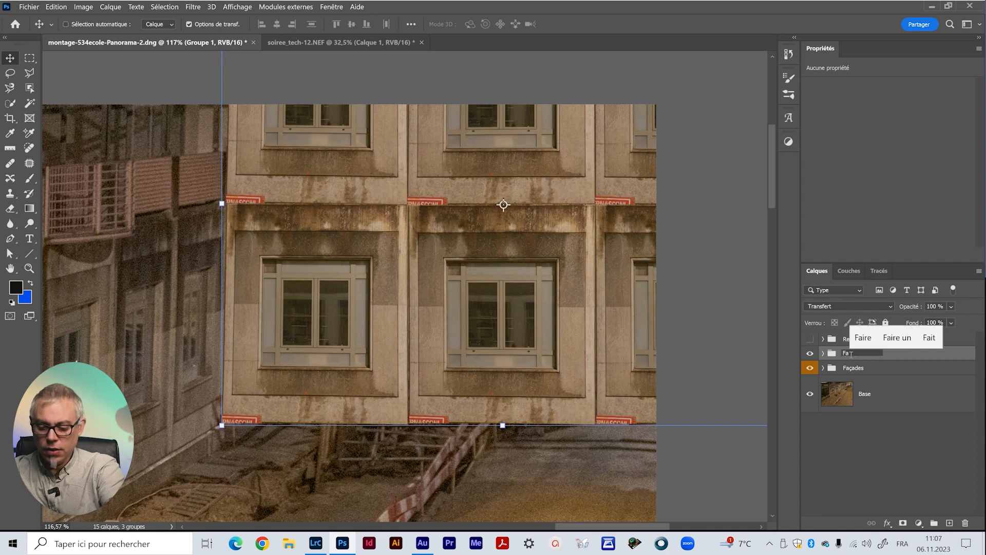
text(çades fond)
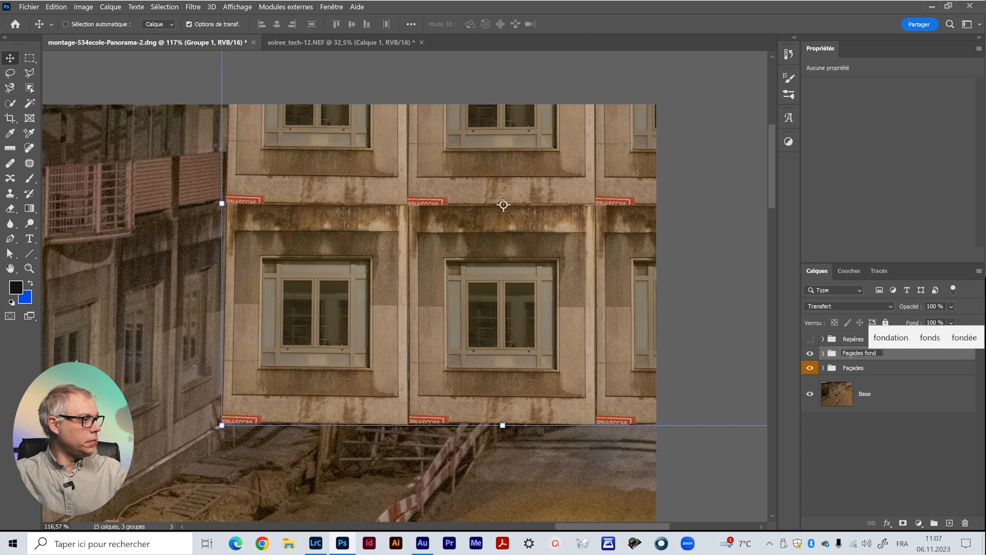
click(889, 417)
right_click(813, 351)
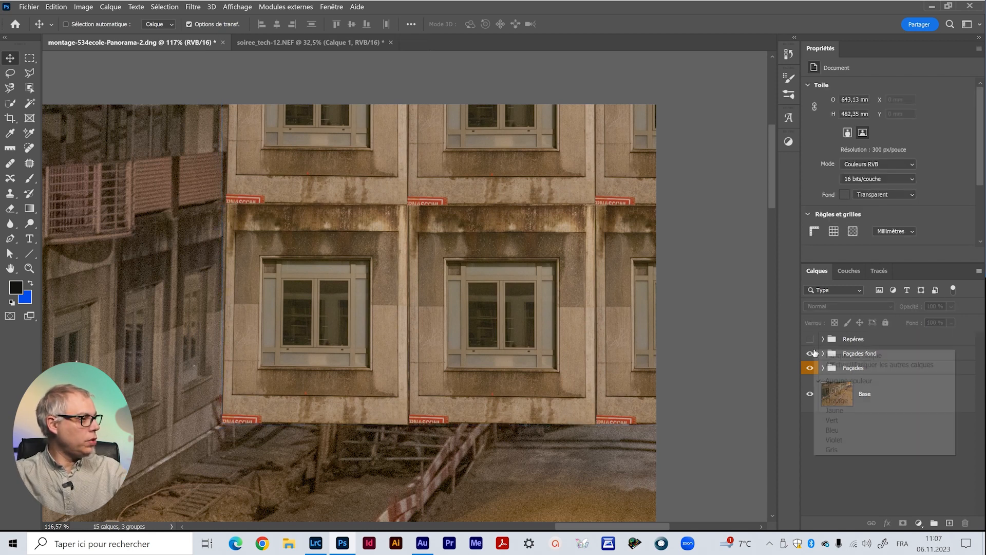
click(840, 411)
Step: Add a layer mask to the Façades fond group and hide the group to reveal the street scene behind it
click(855, 358)
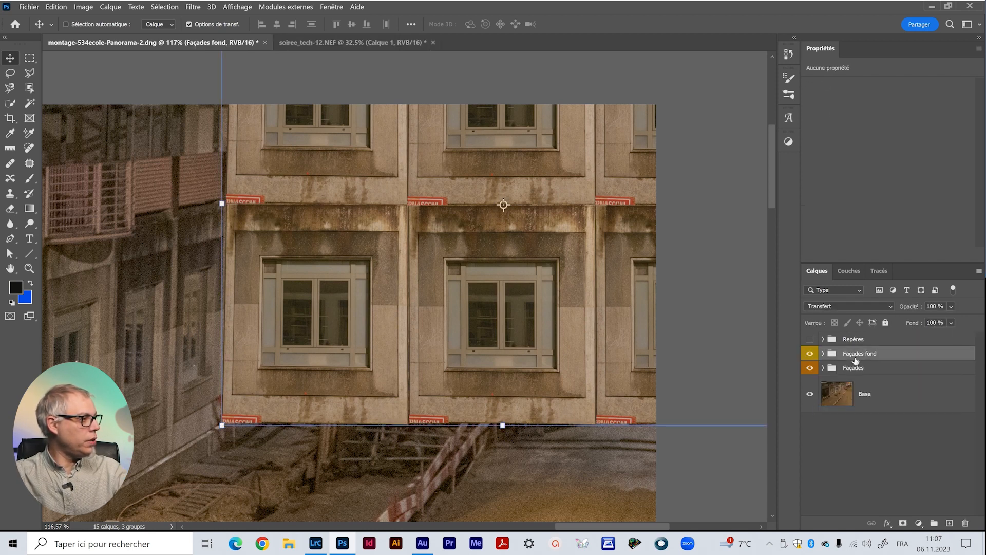
drag(550, 278, 551, 237)
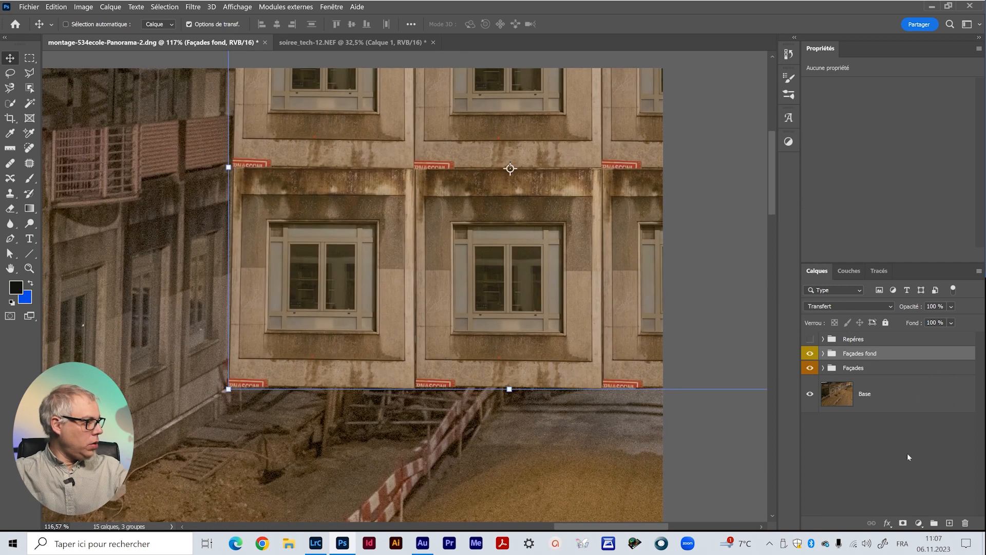
click(902, 523)
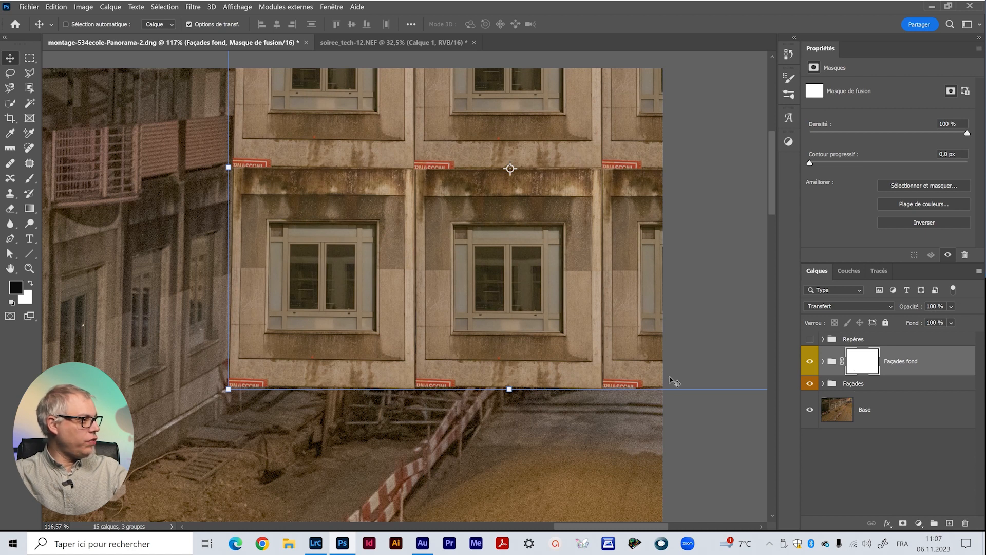
click(809, 361)
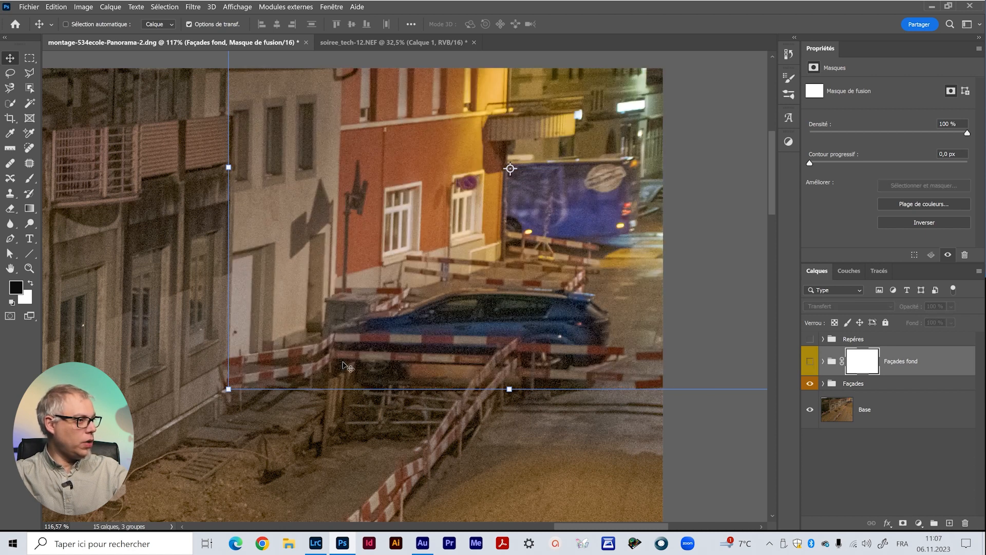
Step: Show the Façades fond group and fill the selected barriers with black on its mask, clearing the selection when done
key(z)
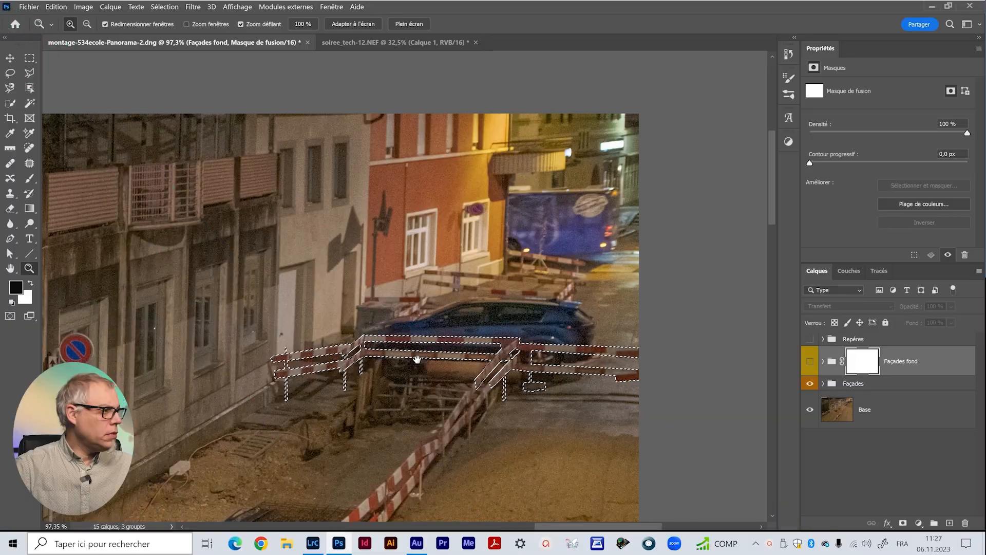
drag(418, 353, 414, 333)
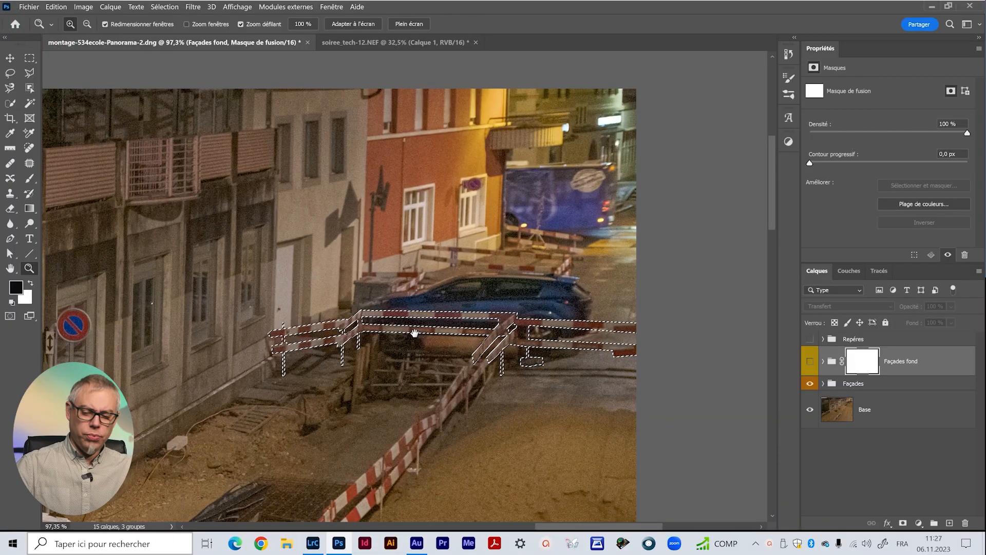
click(476, 319)
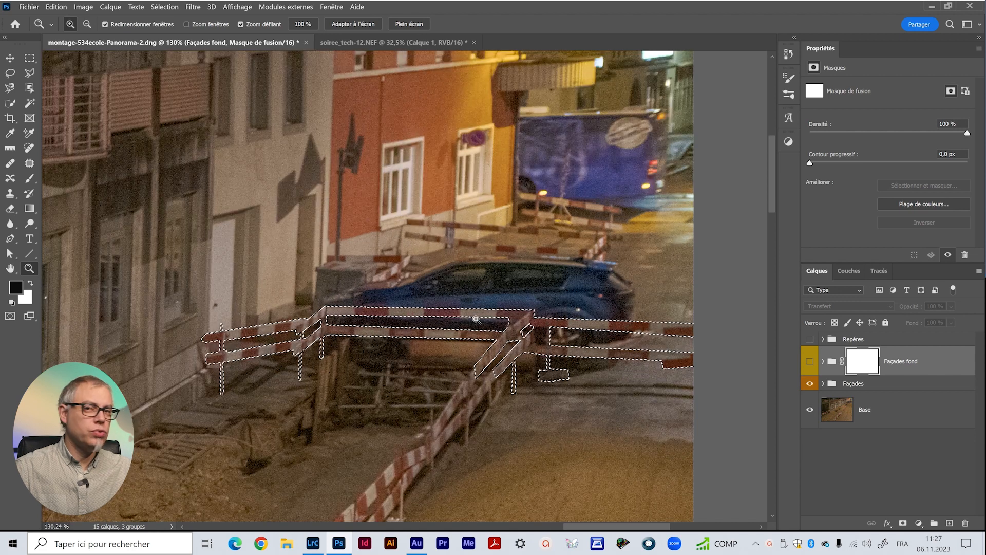
drag(476, 319, 504, 333)
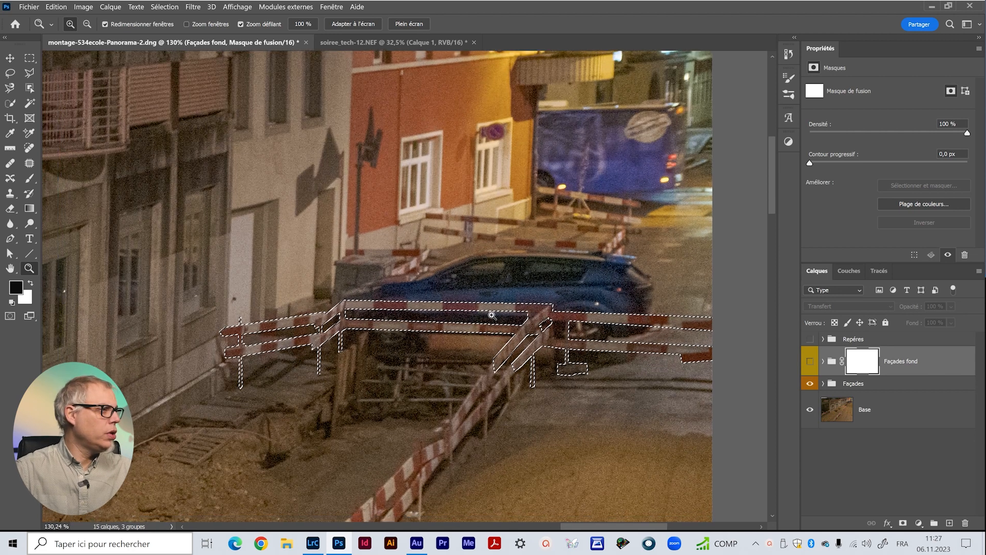
drag(457, 273, 437, 273)
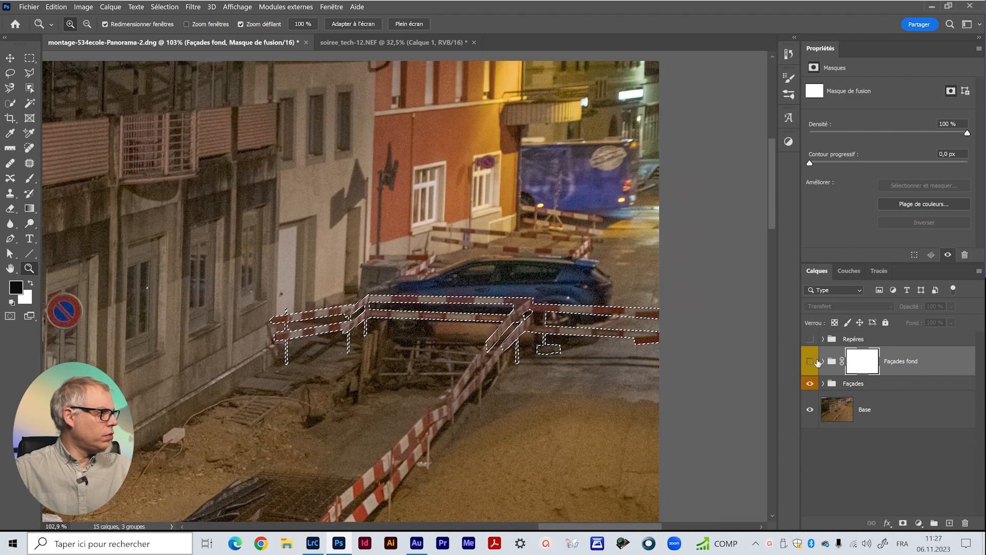
click(810, 362)
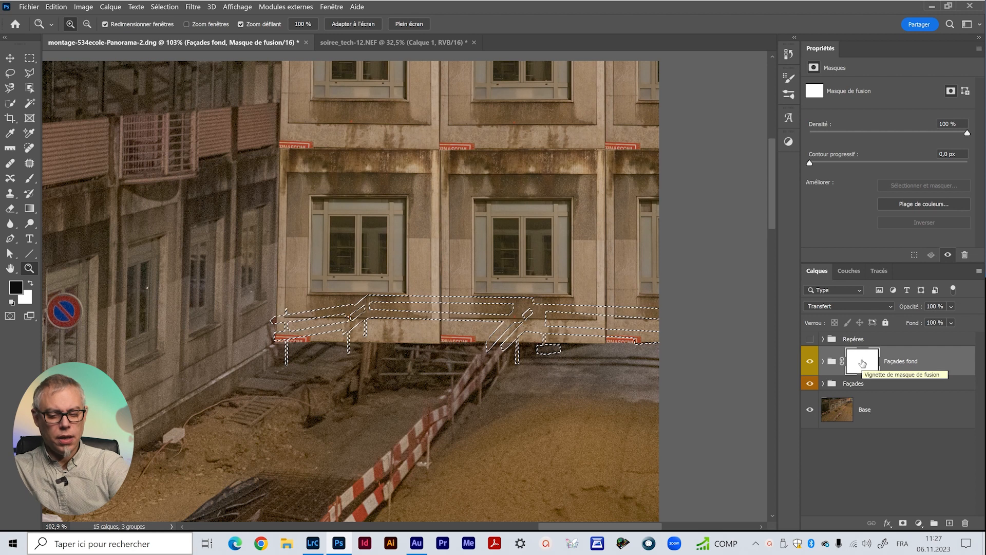
key(alt+BackSpace)
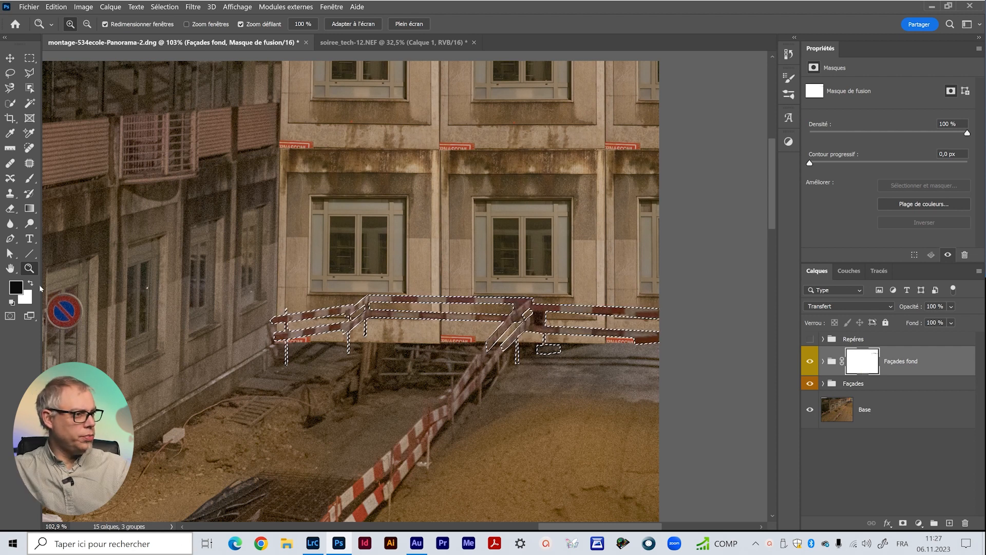
click(16, 287)
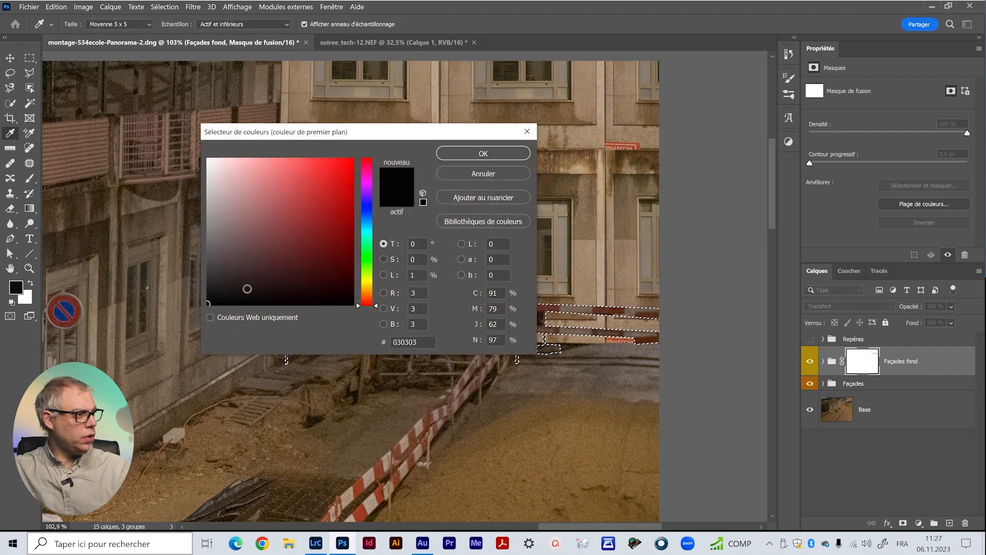
key(Escape)
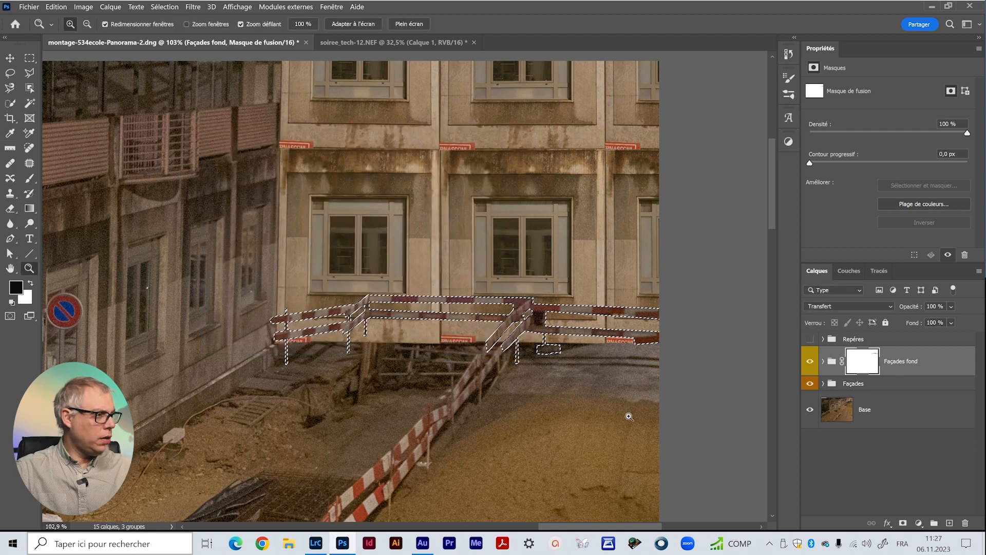
key(ctrl+d)
Step: Lower the opacity of the Façades fond group to 35 % so the original scene shows through
drag(363, 338, 399, 339)
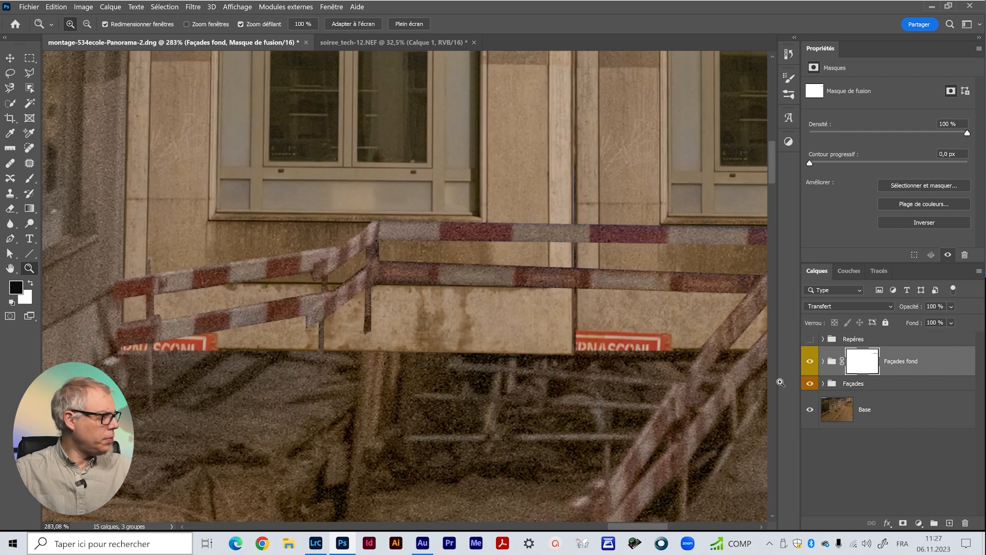
click(832, 361)
click(950, 307)
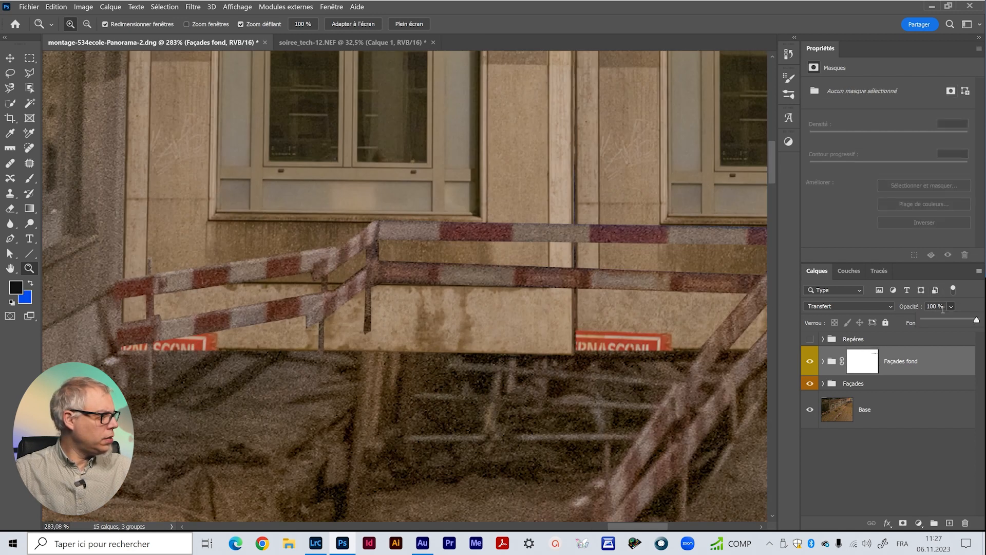
click(943, 320)
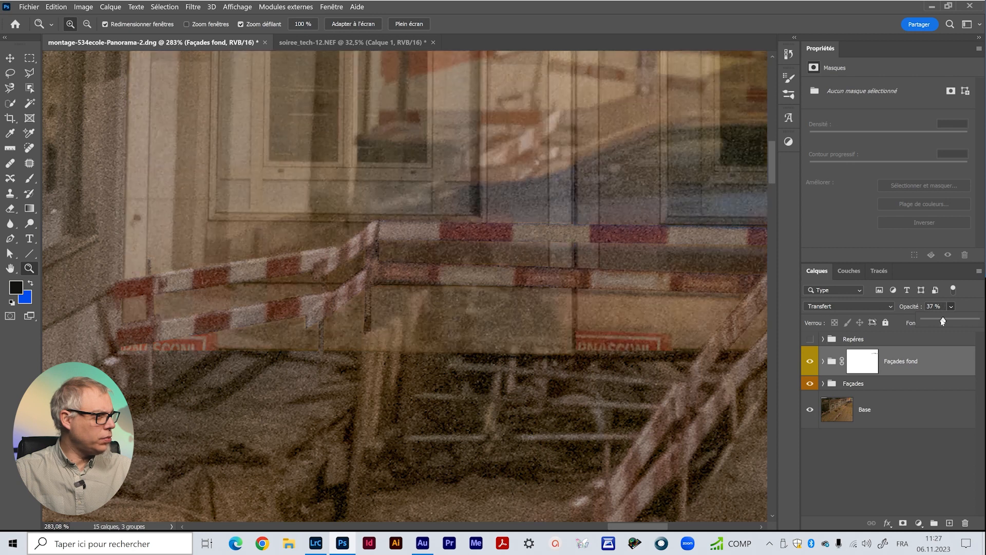
drag(943, 321, 940, 321)
click(276, 383)
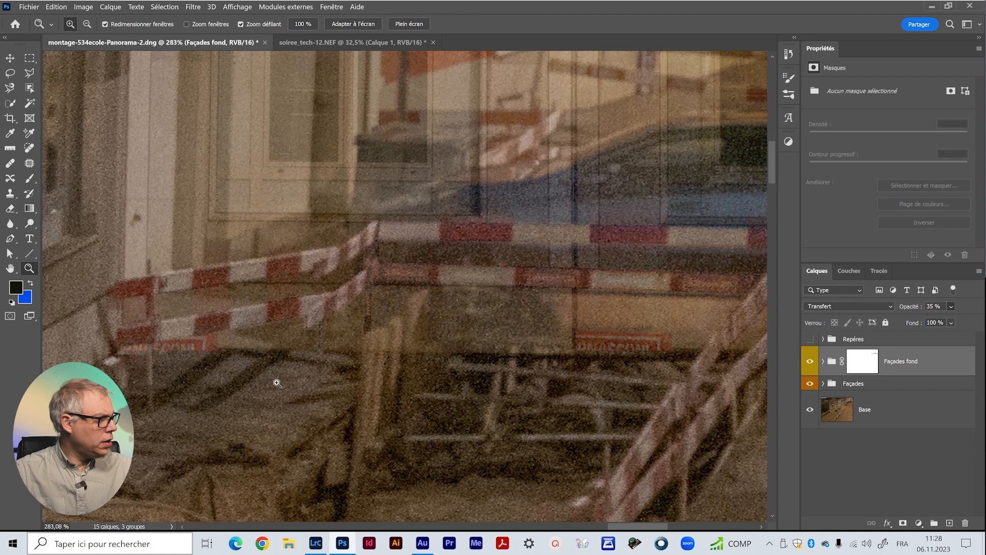
Step: With the Façades fond mask active, outline the wooden planks and the pit area behind the barriers using the Polygonal Lasso
key(l)
click(863, 371)
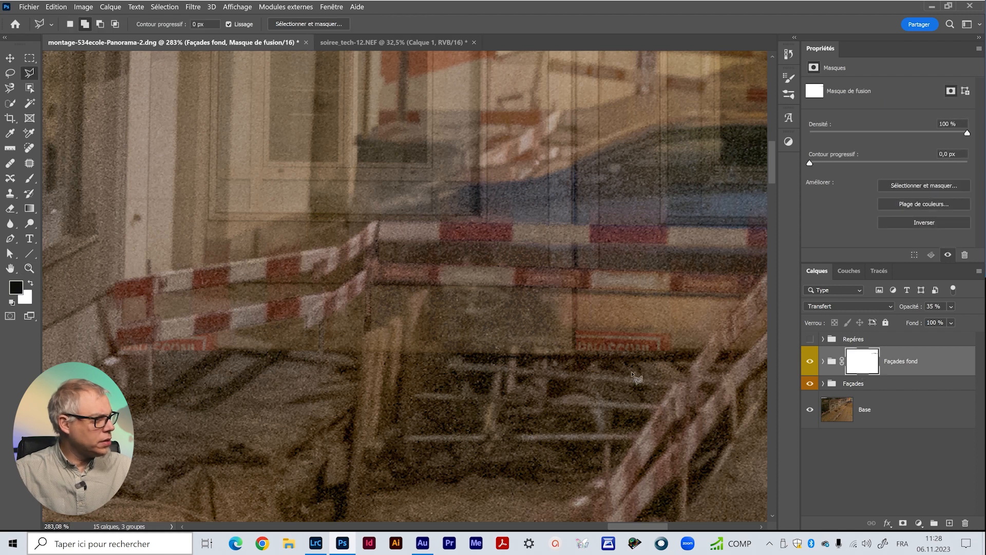
click(405, 302)
click(405, 313)
click(361, 338)
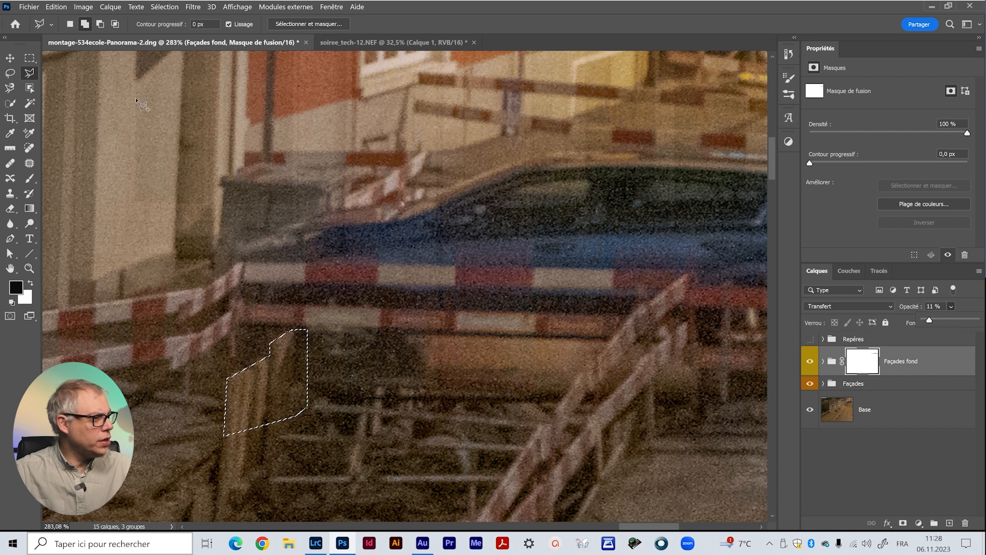
click(308, 377)
click(573, 383)
click(511, 466)
click(258, 459)
double_click(281, 420)
Step: Mask the outlined area out of the Façades fond group at 100 % opacity and feather the mask by 1.8 px
key(0)
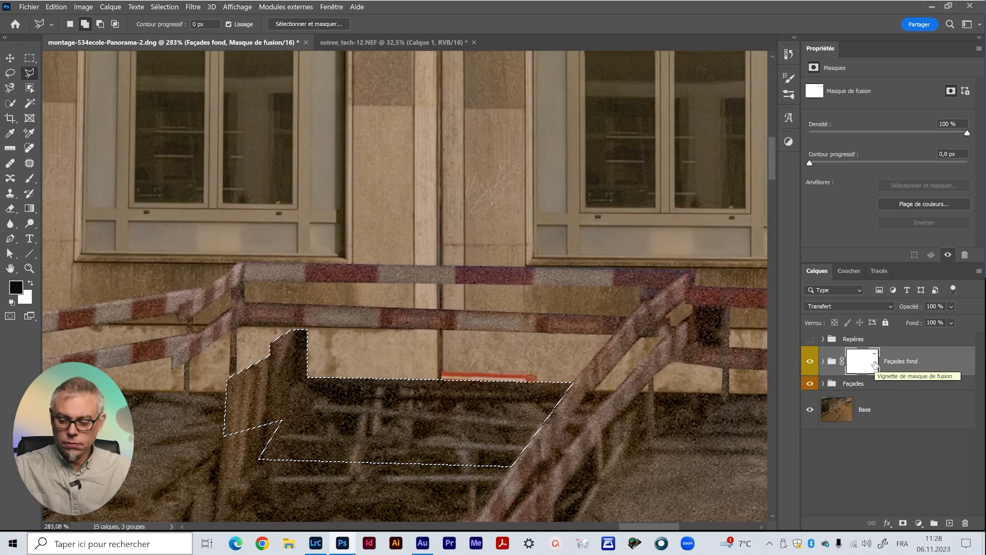
key(ctrl+d)
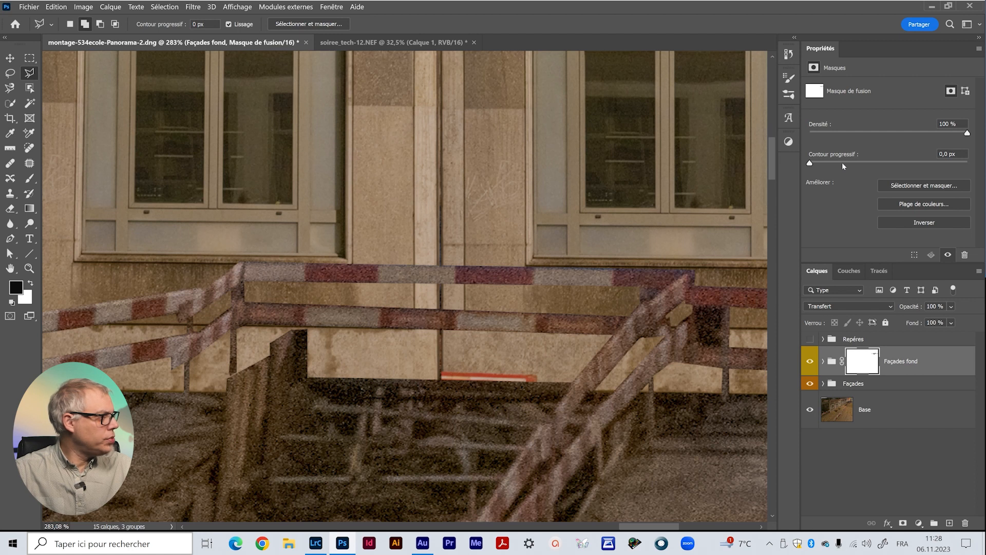
drag(809, 163, 824, 163)
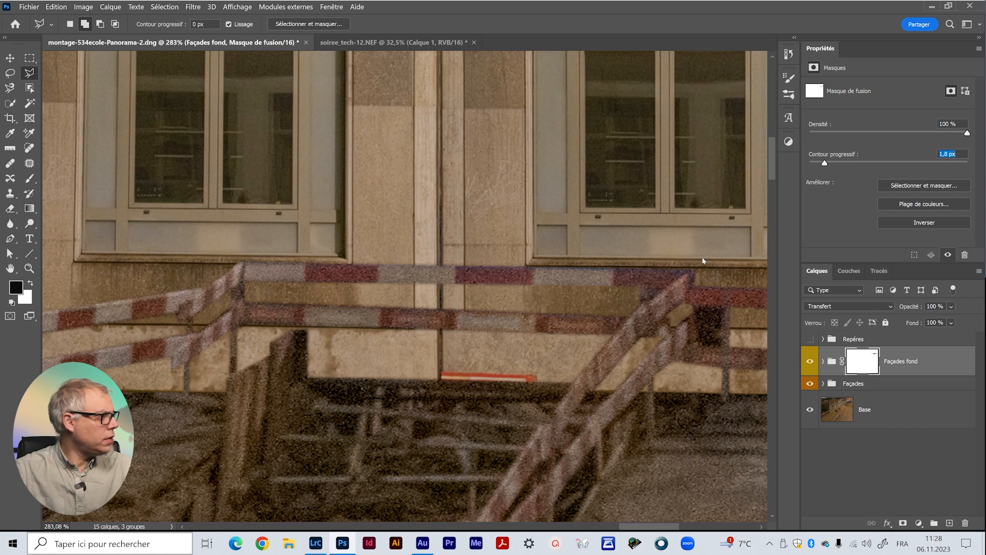
Step: Expand the Façades fond group and add an empty layer named defauts at the top of it
drag(517, 339, 688, 304)
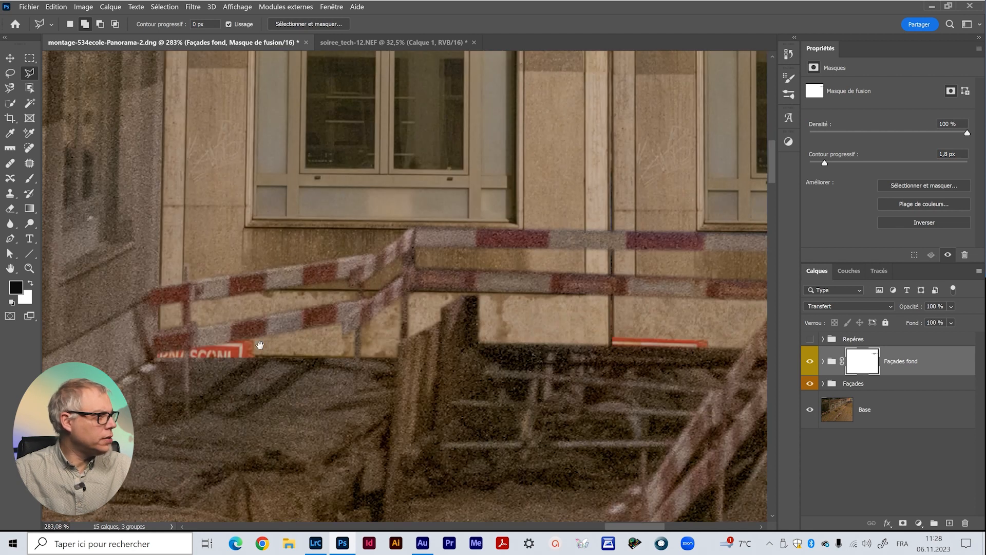
drag(566, 205, 470, 333)
drag(547, 188, 494, 317)
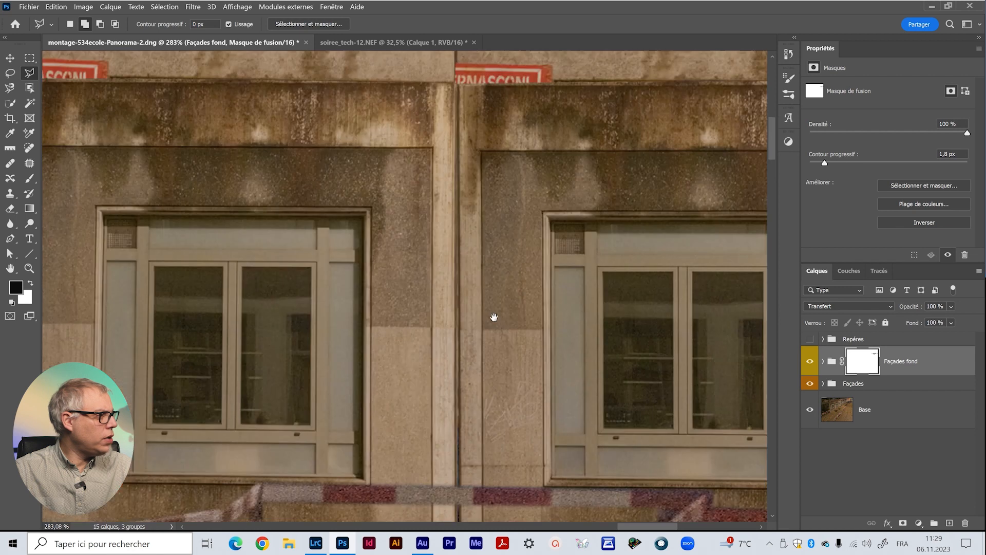
click(823, 362)
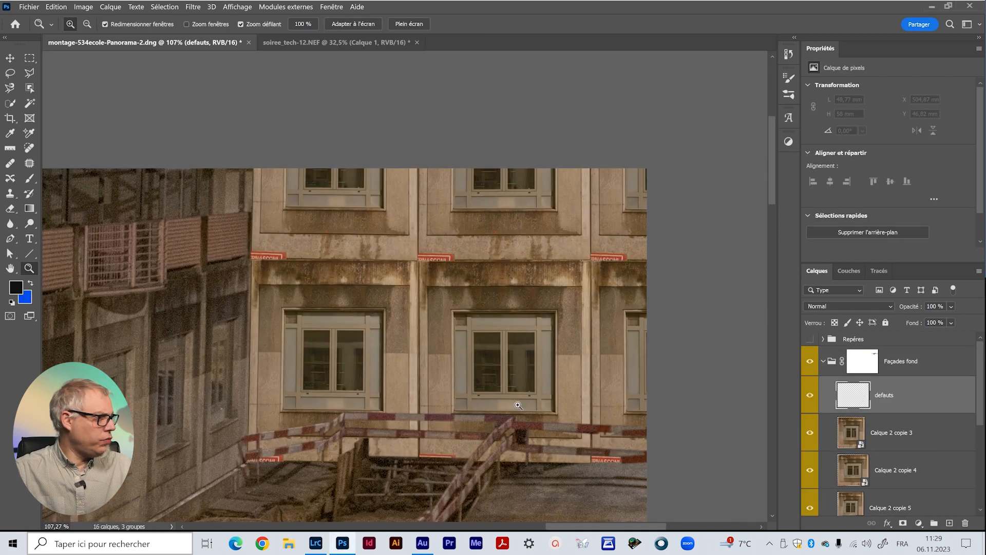
Step: Retouch the red sign out of the ledge in the leftmost bay on the defauts layer, cloning clean concrete and the ledge's edge line
drag(337, 262, 348, 262)
drag(277, 282, 471, 348)
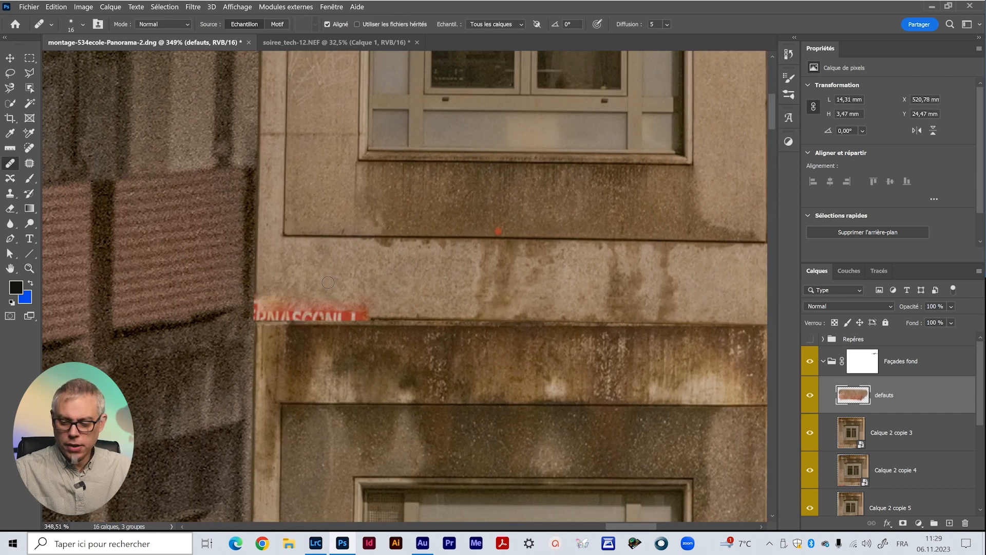
key(s)
click(360, 306)
key(ctrl+z)
drag(348, 288, 50, 297)
click(366, 324)
key(ctrl+z)
alt+click(286, 278)
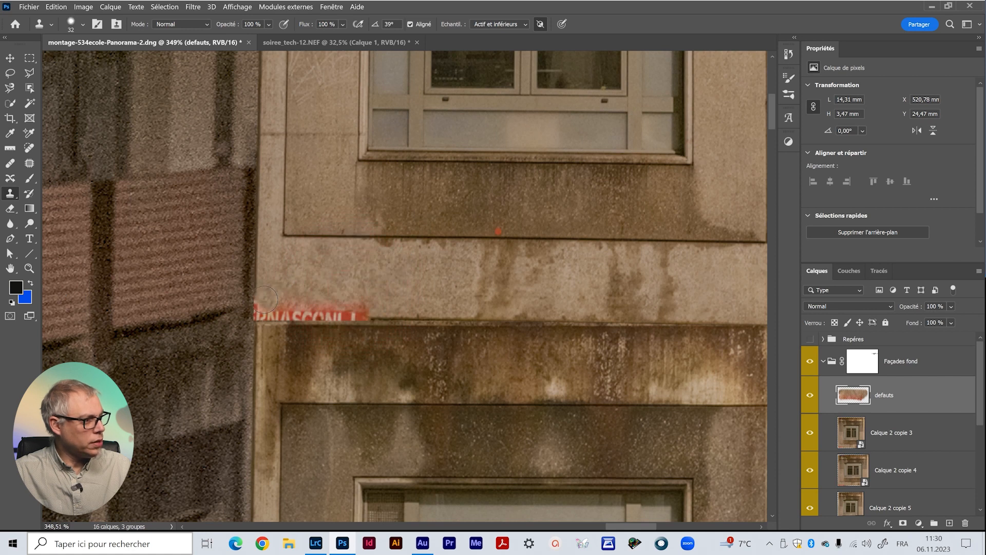
mouse_move(276, 302)
mouse_down()
mouse_move(397, 309)
mouse_move(384, 294)
mouse_up()
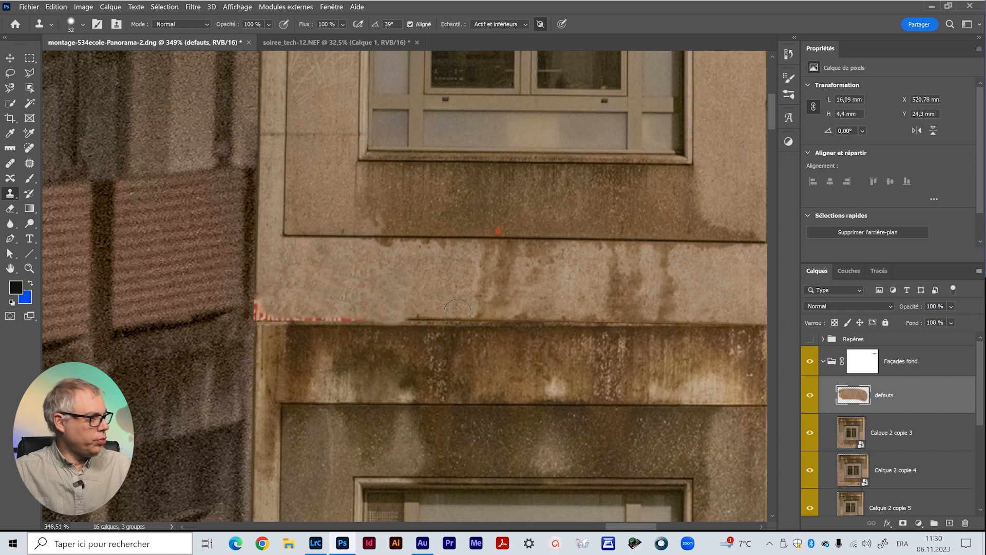
drag(402, 322, 336, 319)
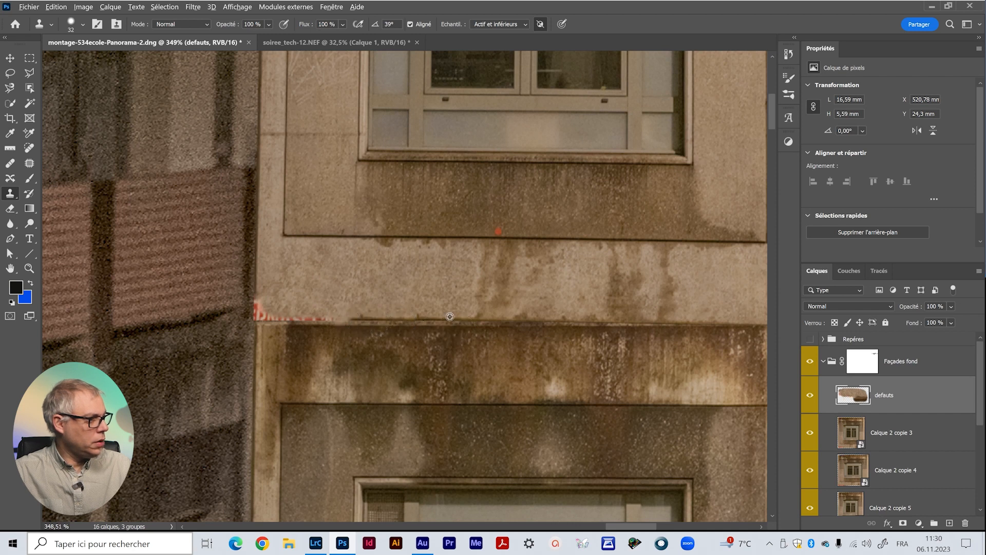
drag(345, 316, 280, 319)
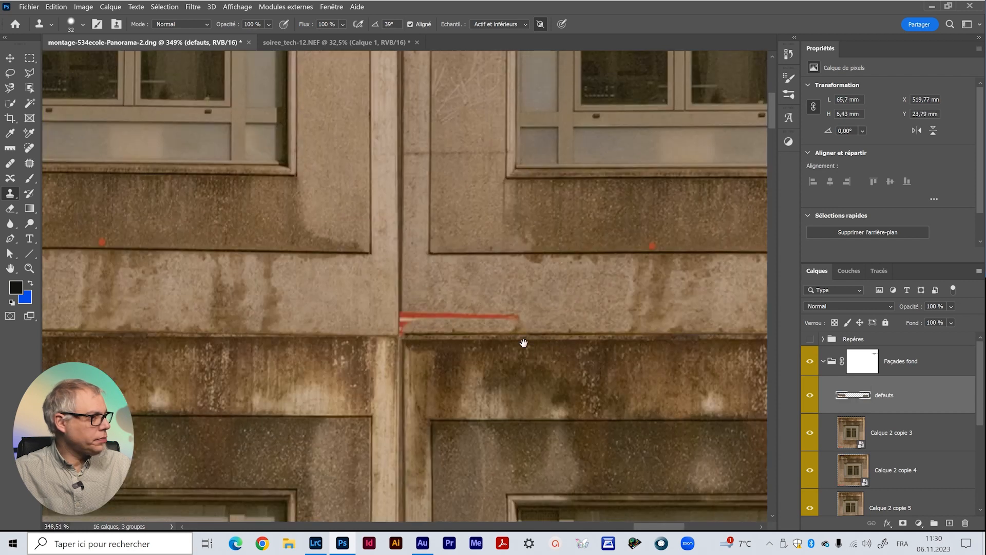
Step: Clone out the red strip beside the next pillar, rebuilding the ledge's lower edge and the vertical pillar joint
drag(522, 343, 480, 362)
alt+click(528, 322)
mouse_move(615, 306)
mouse_down()
mouse_move(585, 310)
mouse_move(625, 297)
mouse_up()
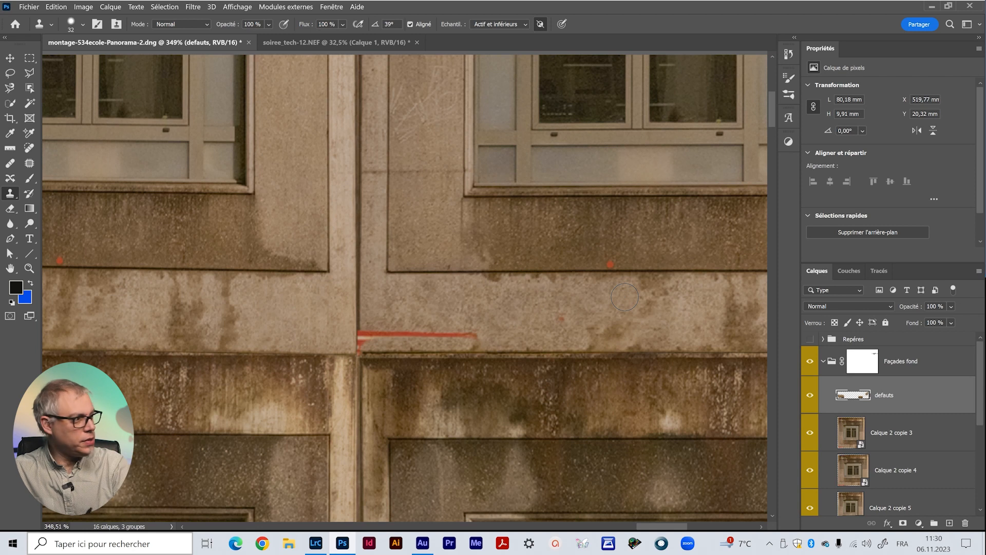
alt+click(531, 312)
mouse_move(567, 318)
mouse_down()
mouse_move(587, 312)
mouse_move(392, 331)
mouse_up()
alt+click(523, 351)
drag(436, 352, 363, 343)
alt+click(366, 257)
drag(359, 329, 354, 340)
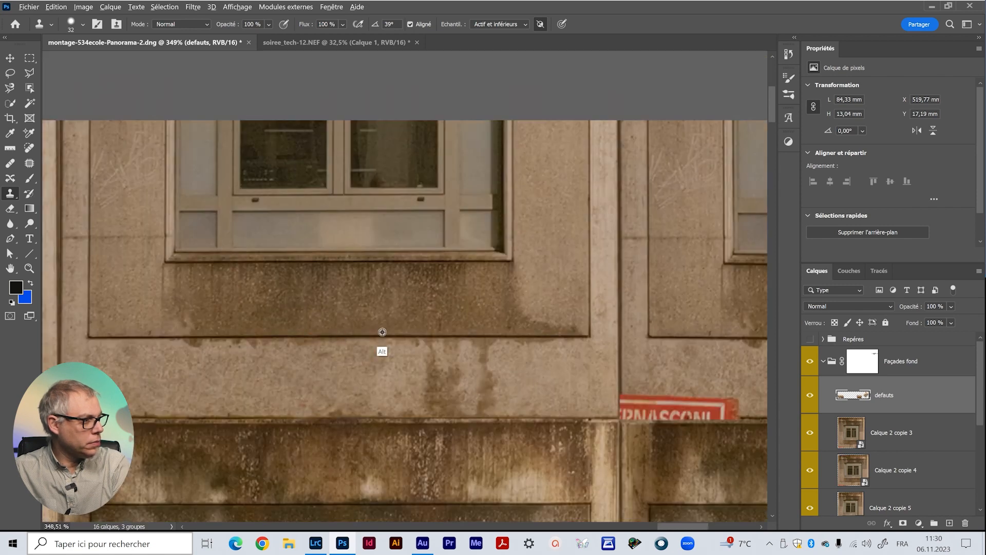
Step: Continue cloning along the ledge, including the red strip at the wall base behind the barriers
alt+click(380, 331)
drag(457, 355, 488, 347)
mouse_move(354, 354)
mouse_down()
mouse_move(374, 359)
mouse_move(360, 308)
mouse_move(283, 359)
mouse_up()
drag(280, 337, 247, 325)
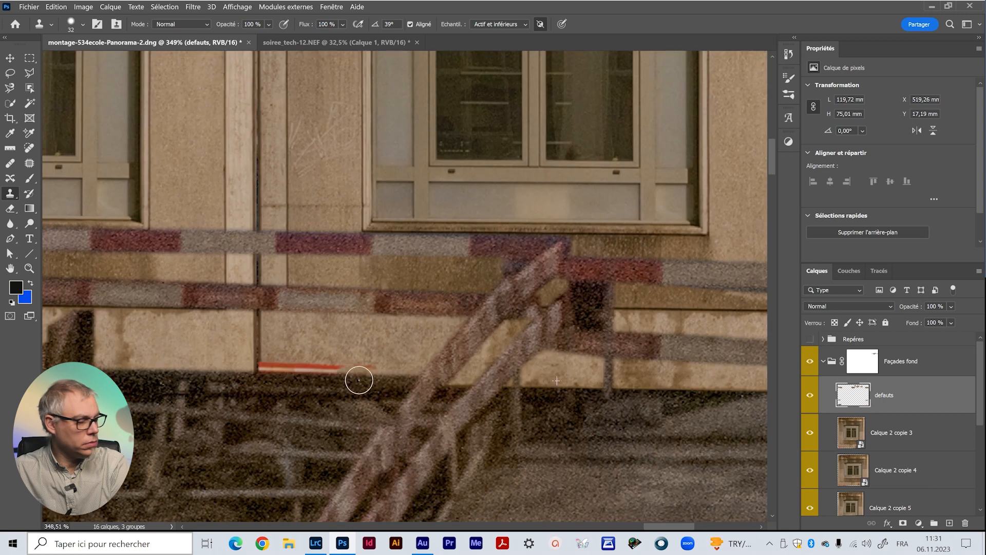
drag(356, 378, 260, 345)
drag(260, 346, 303, 354)
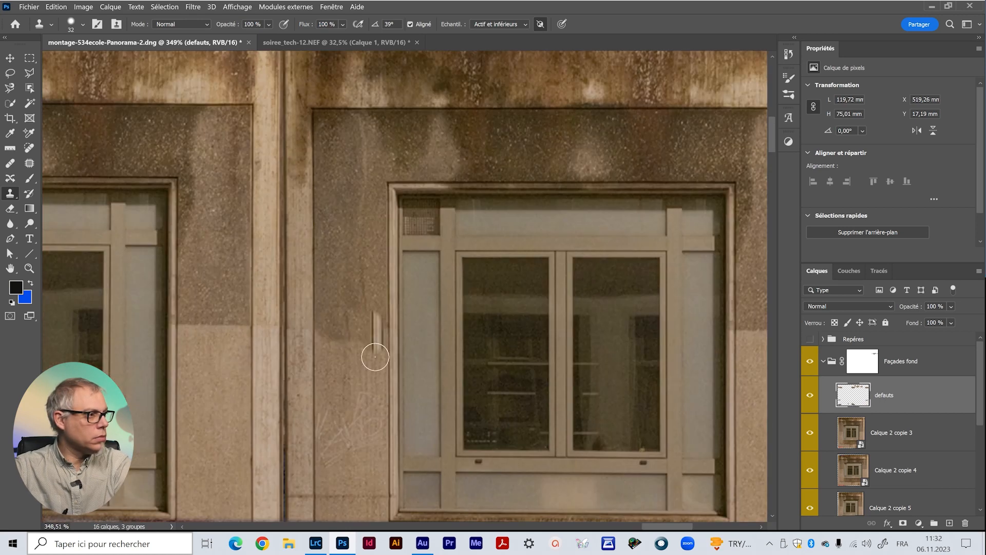
Step: Break up the repeated wall marks around the windows with the Clone Stamp, using 40 % opacity above the left window
drag(535, 317, 570, 322)
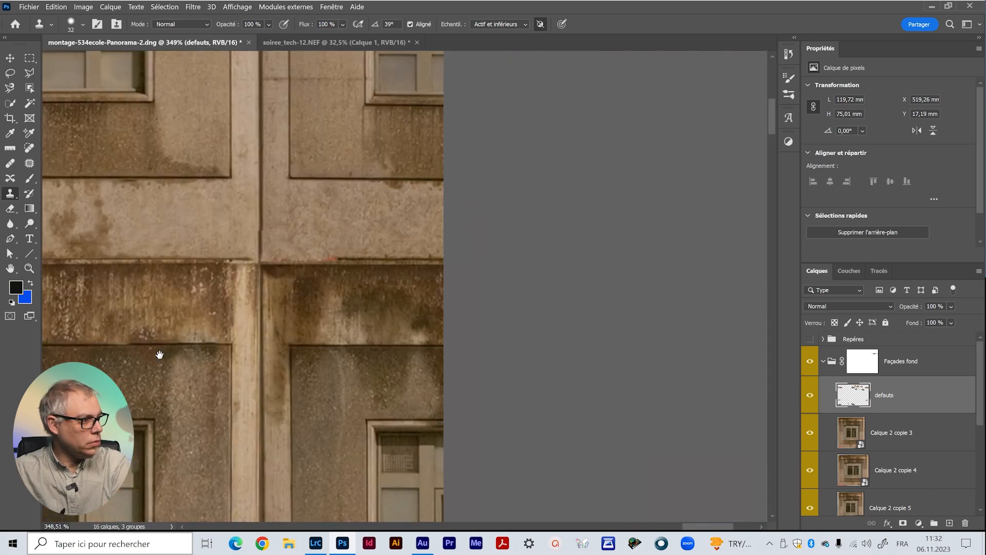
drag(226, 431, 176, 414)
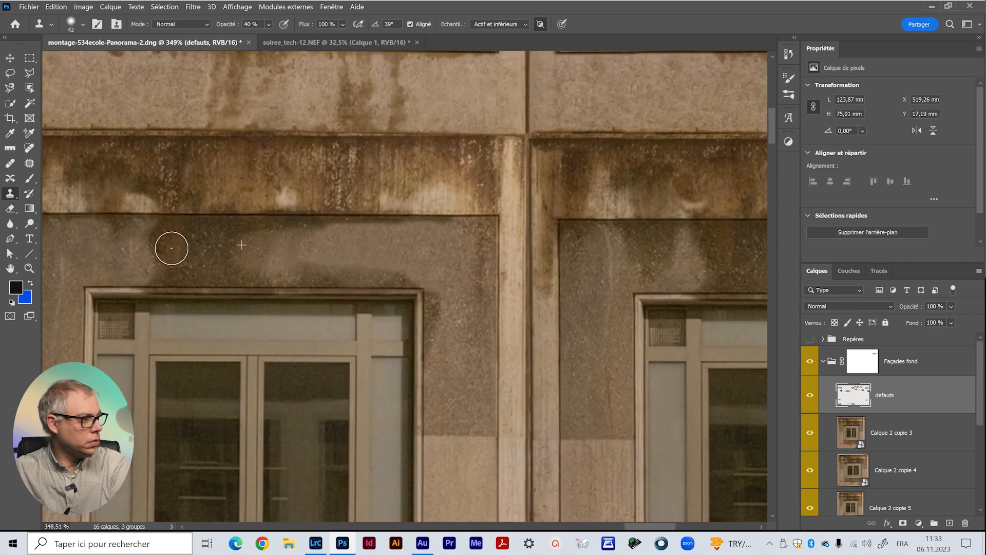
mouse_move(172, 247)
mouse_down()
mouse_move(419, 272)
mouse_move(191, 251)
mouse_up()
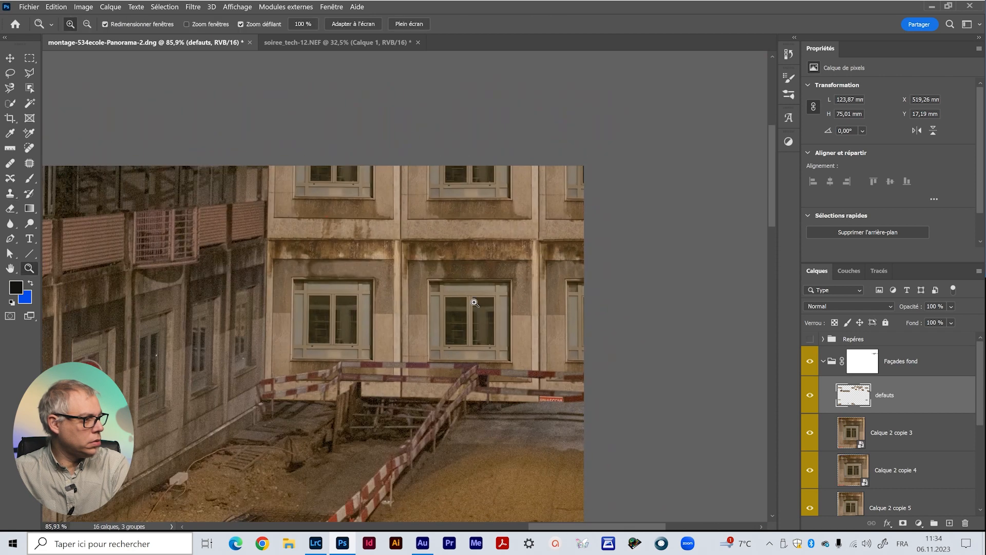
Step: Compare the facade before and after retouching by toggling the visibility of the defauts layer
drag(416, 269, 467, 294)
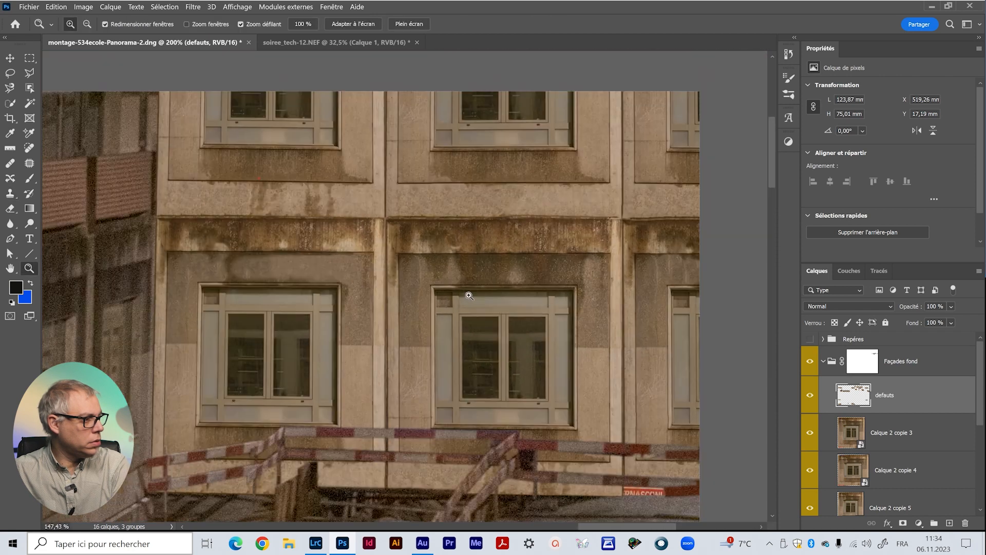
click(809, 396)
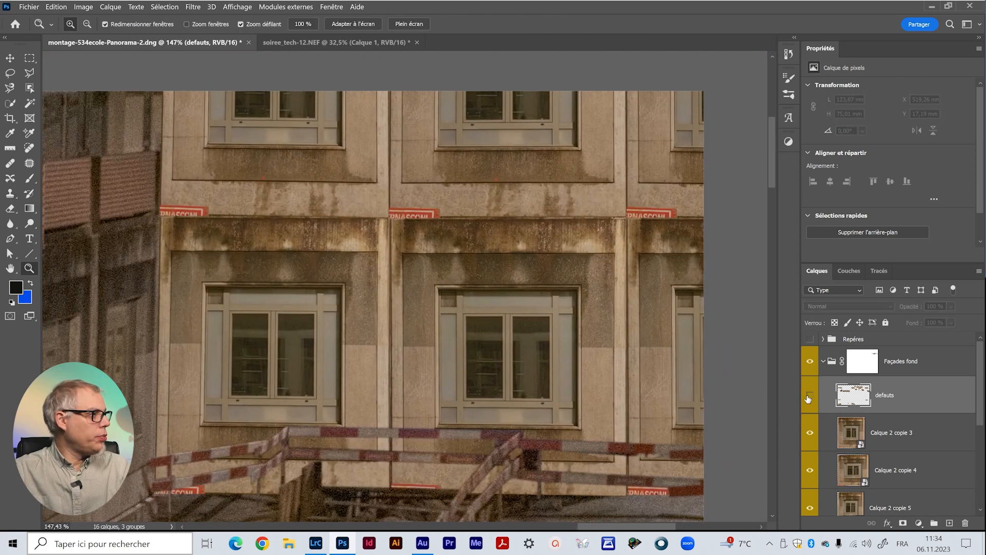
click(810, 396)
click(810, 397)
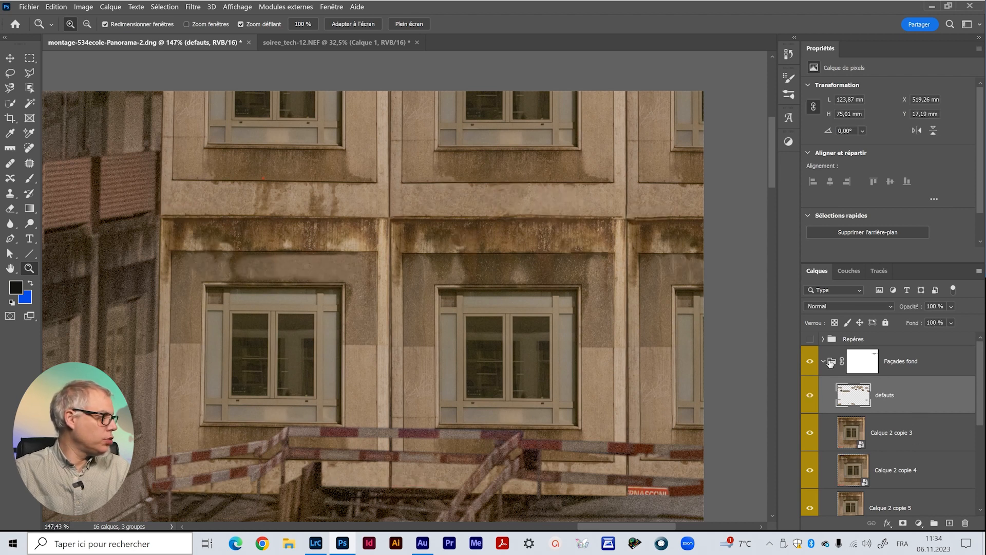
Step: Select all layers from defauts to Calque 2 inside the Façades fond group and convert them into one smart object
click(928, 367)
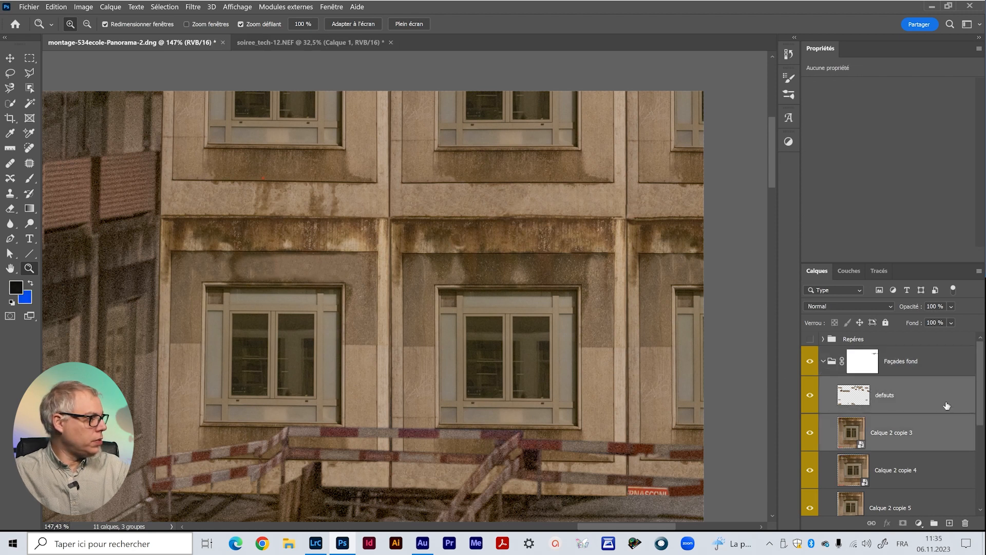
click(972, 391)
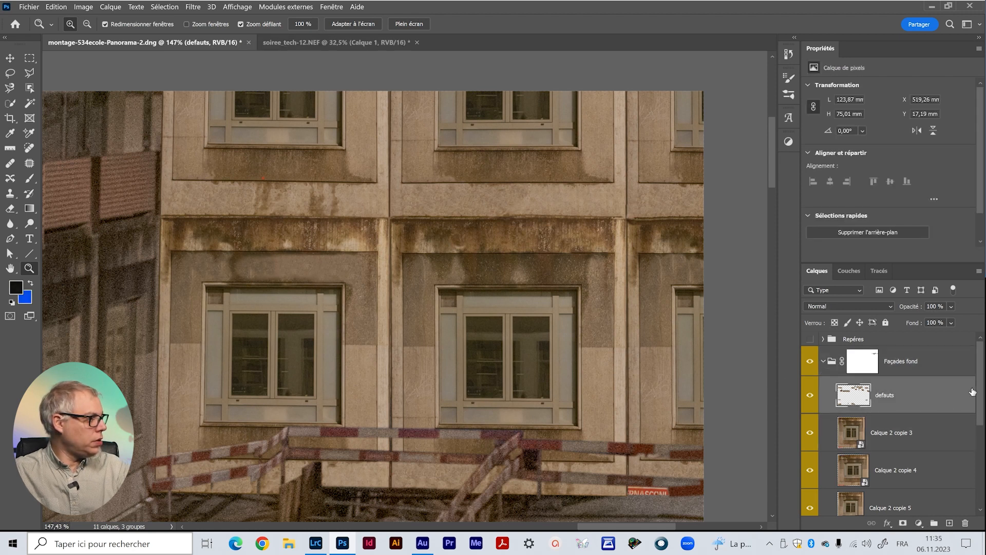
drag(980, 392, 980, 468)
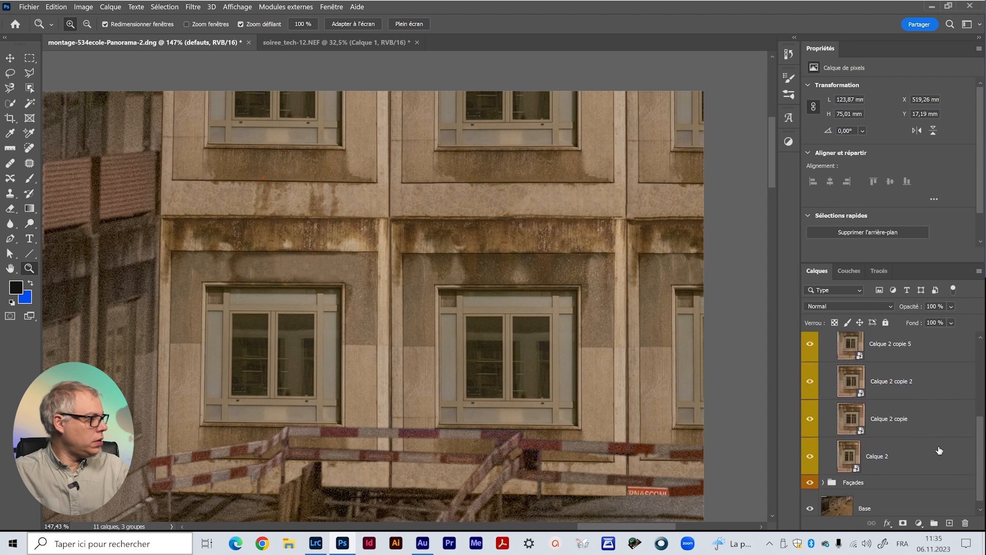
shift+click(936, 447)
scroll(972, 415, up, 2)
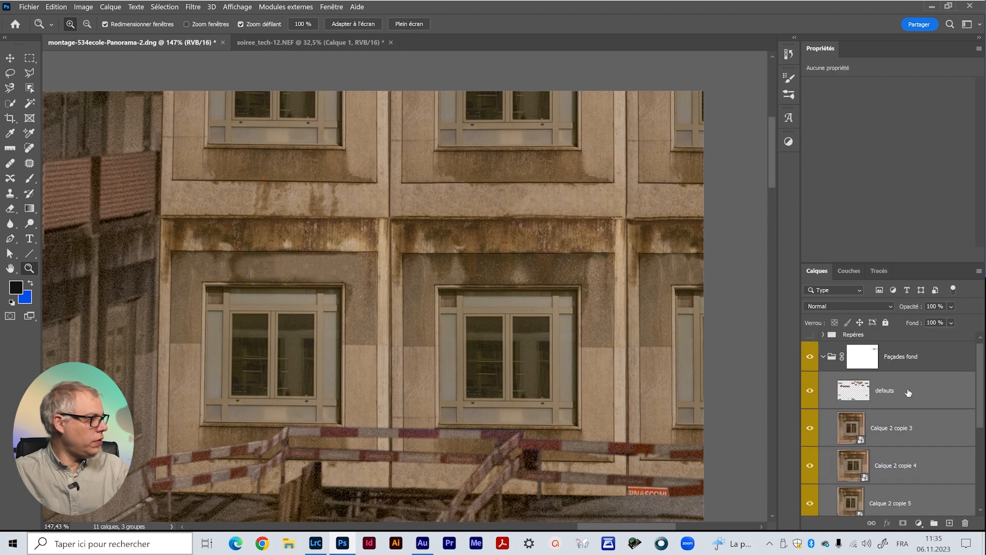
right_click(905, 390)
click(830, 241)
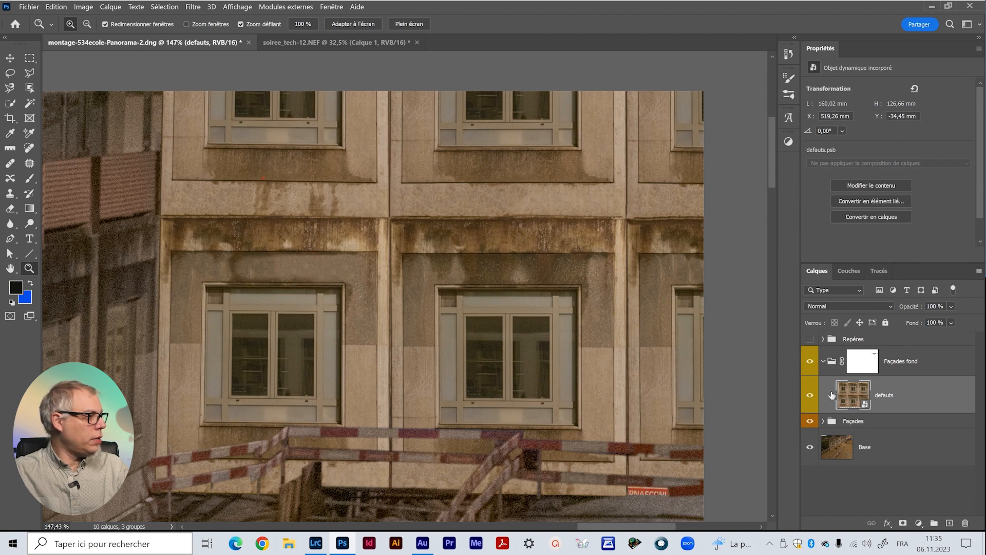
Step: Check the new smart object by toggling its visibility and rename it Fond
click(810, 395)
click(810, 394)
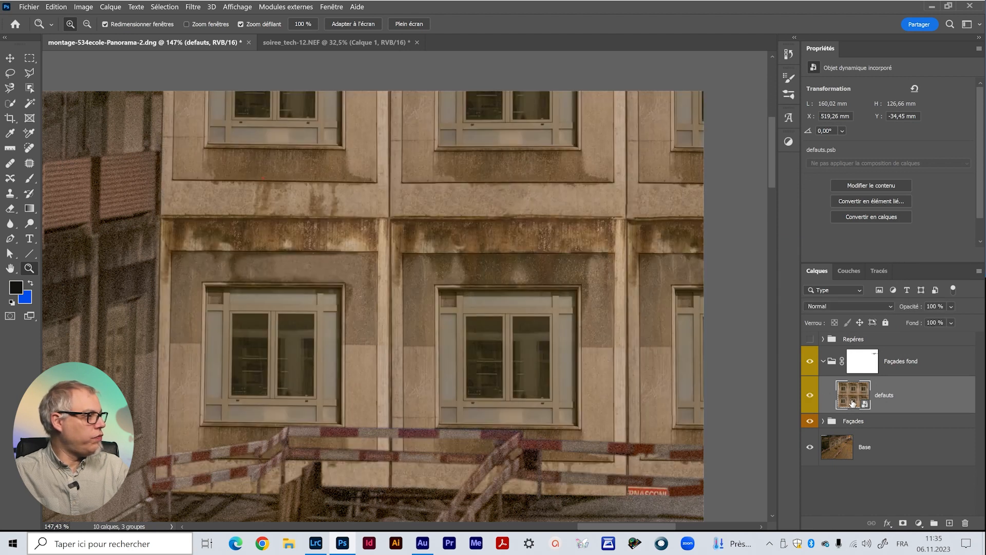
double_click(883, 394)
text(F)
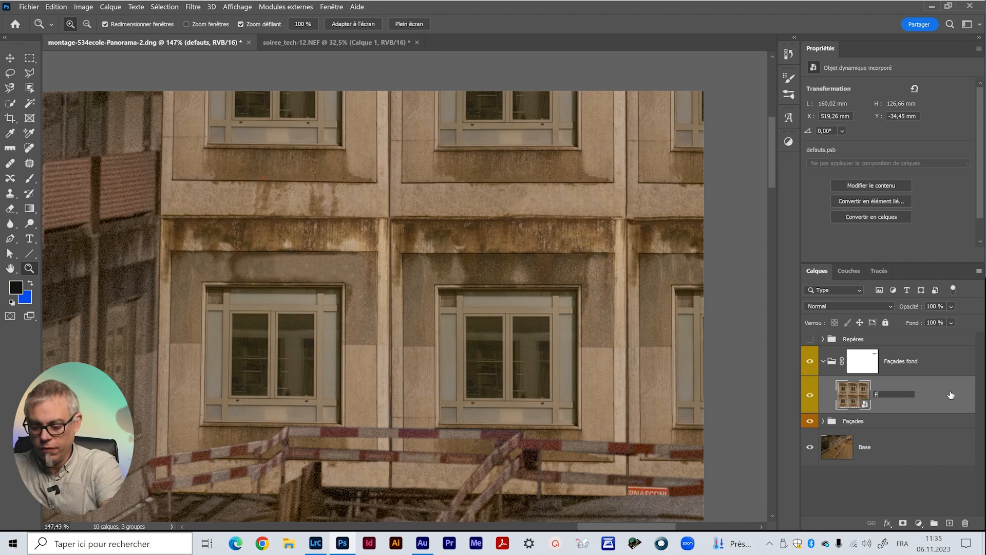
text(ond)
key(Return)
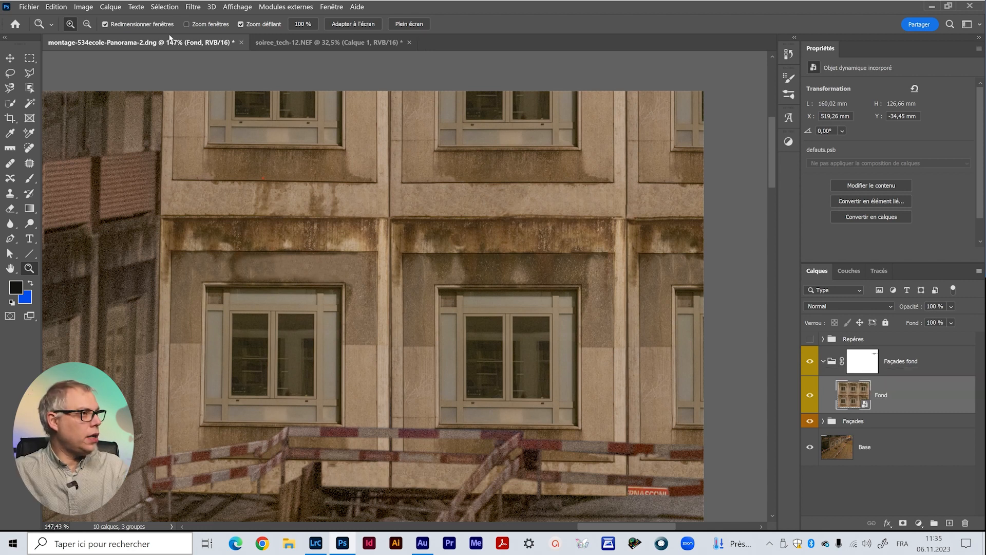
Step: Start a Gaussian Blur filter on the Fond smart object
click(187, 7)
mouse_move(288, 168)
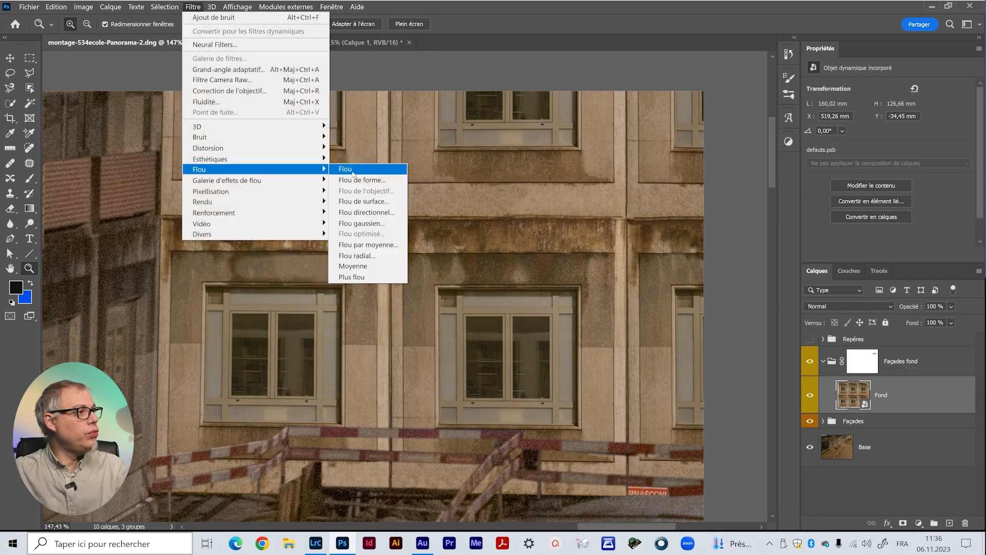
click(361, 223)
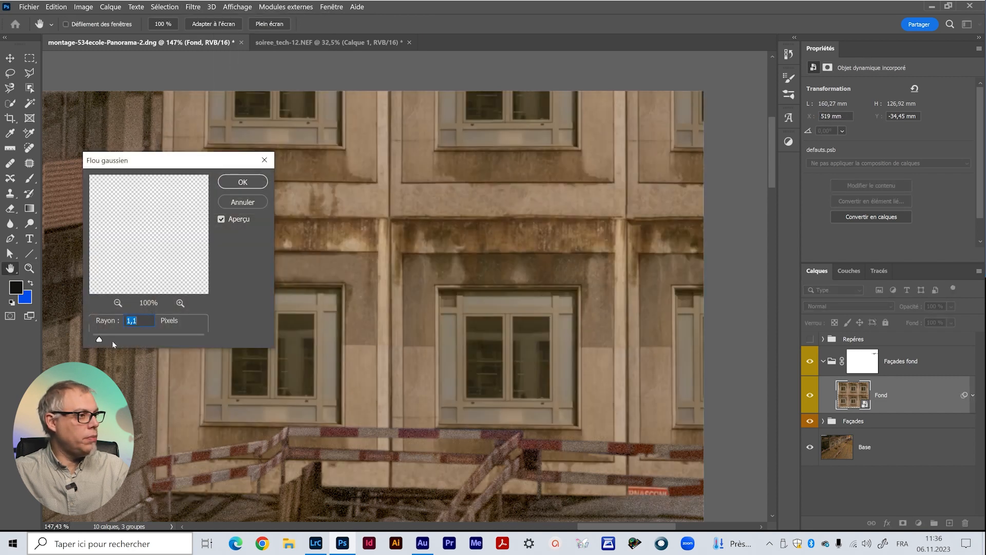
Step: Apply a Gaussian Blur with a radius of 2 pixels to the Fond smart object
drag(154, 161, 282, 174)
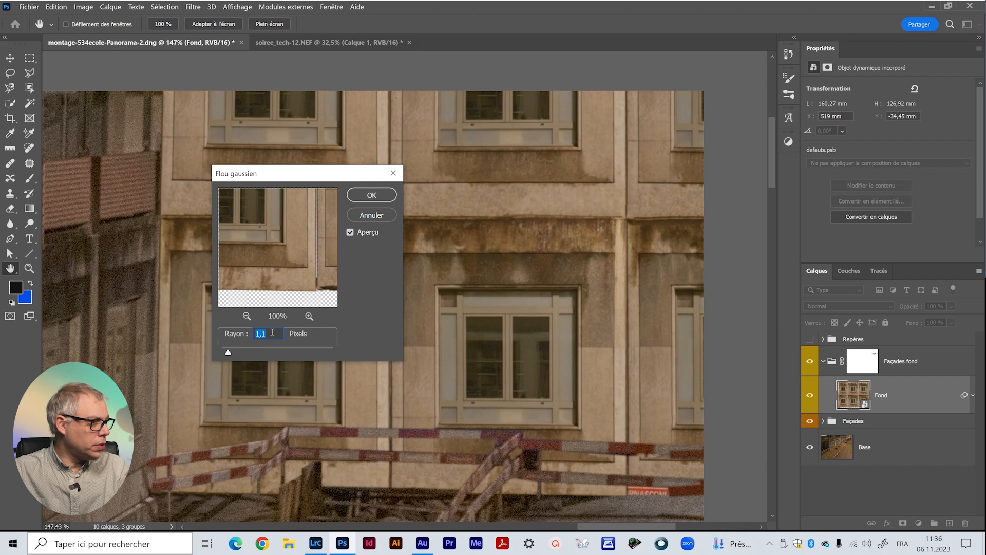
text(2)
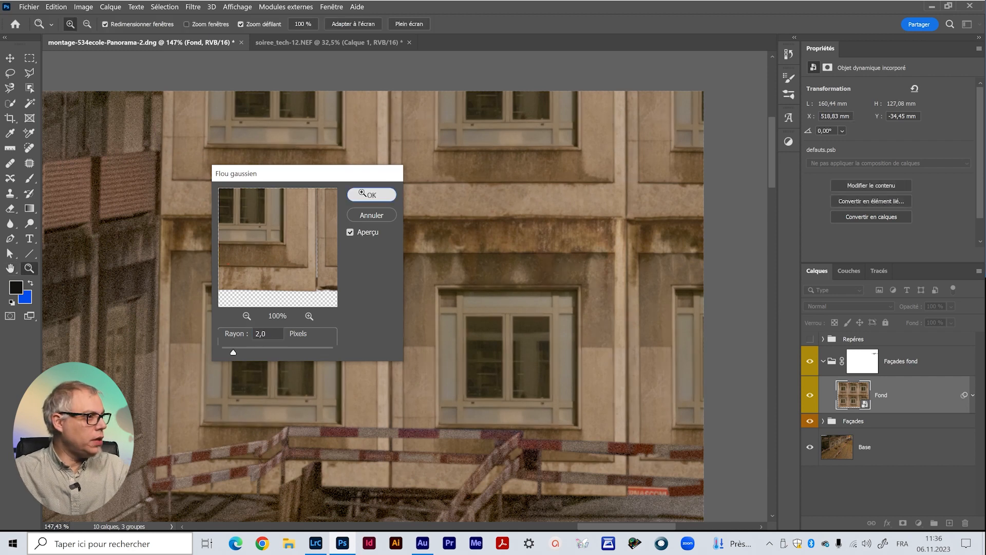
click(362, 194)
drag(675, 369, 737, 370)
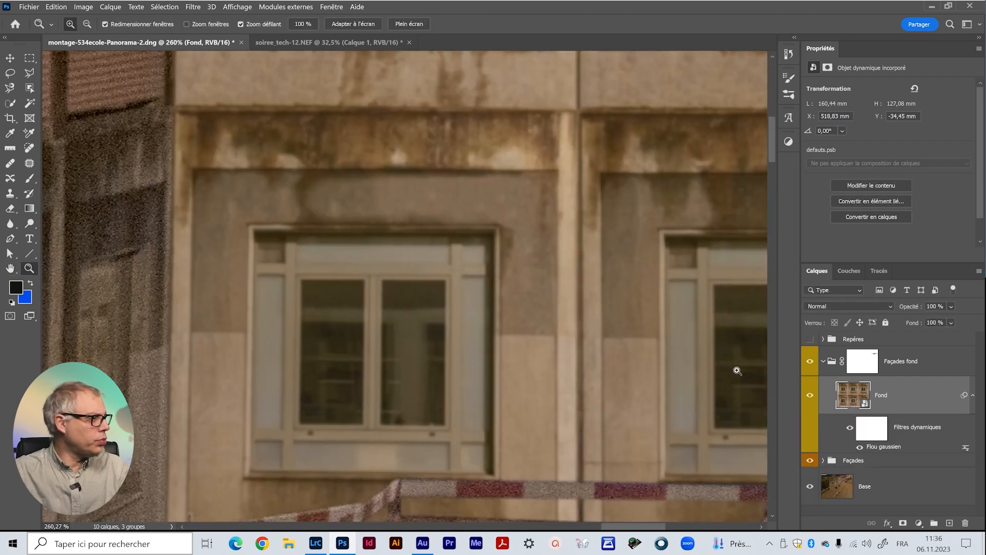
Step: Set the radius of the Fond layer's Gaussian Blur smart filter to 1 pixel
double_click(884, 448)
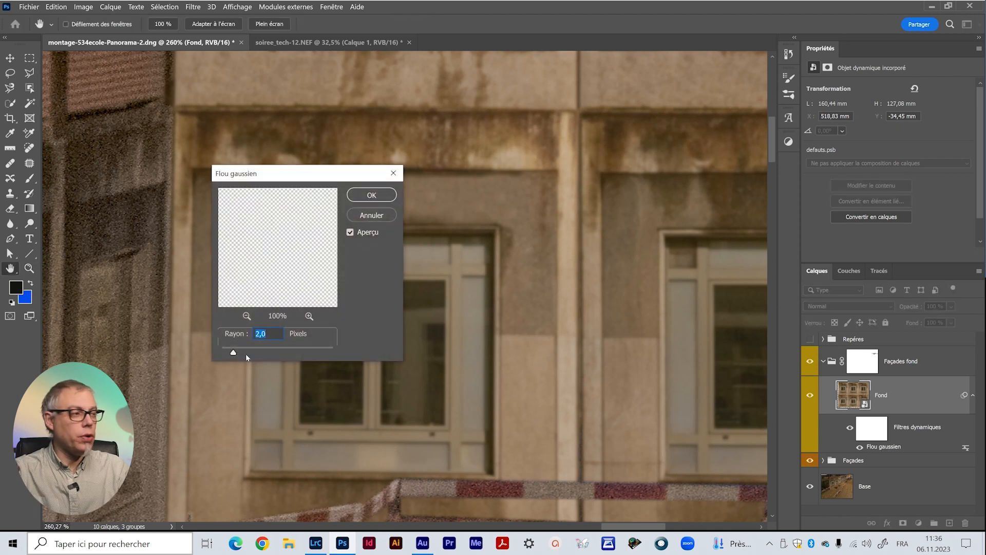
text(1)
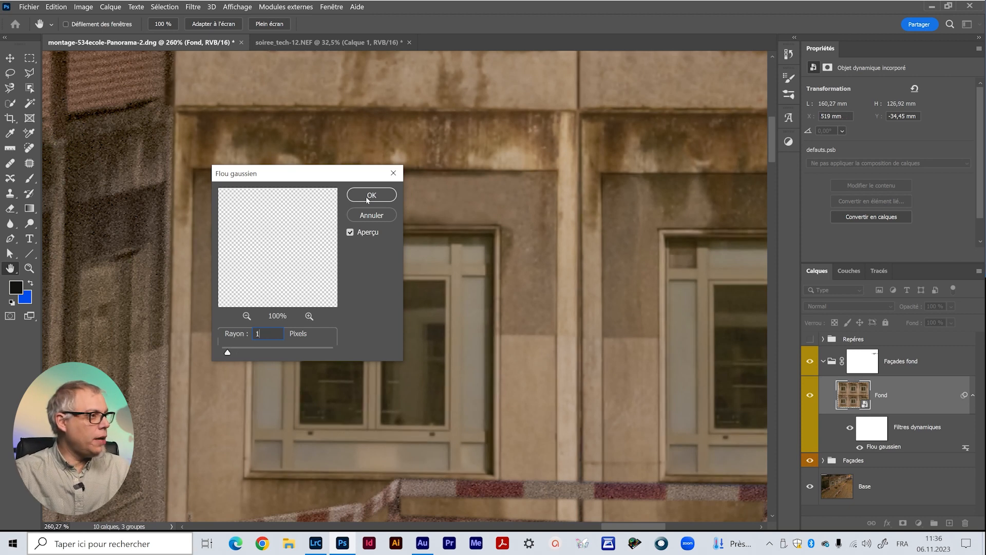
click(366, 195)
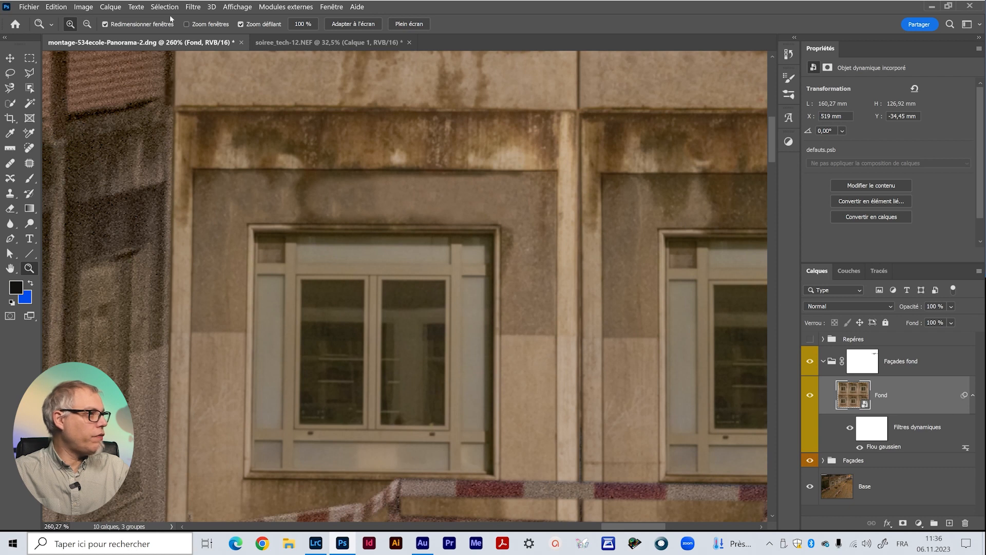
Step: Add 5% monochromatic noise with Gaussian distribution to the Fond layer
click(193, 6)
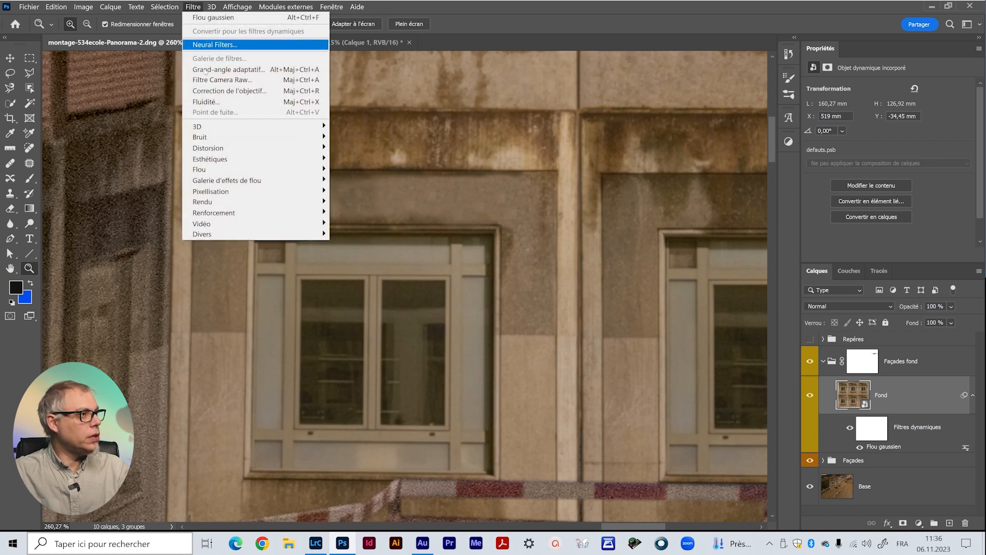
mouse_move(204, 141)
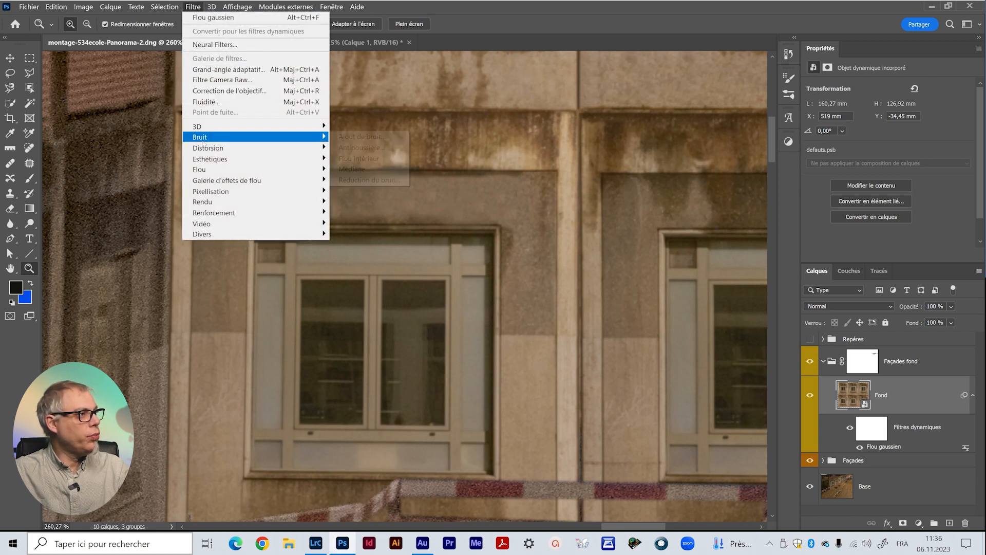
click(360, 137)
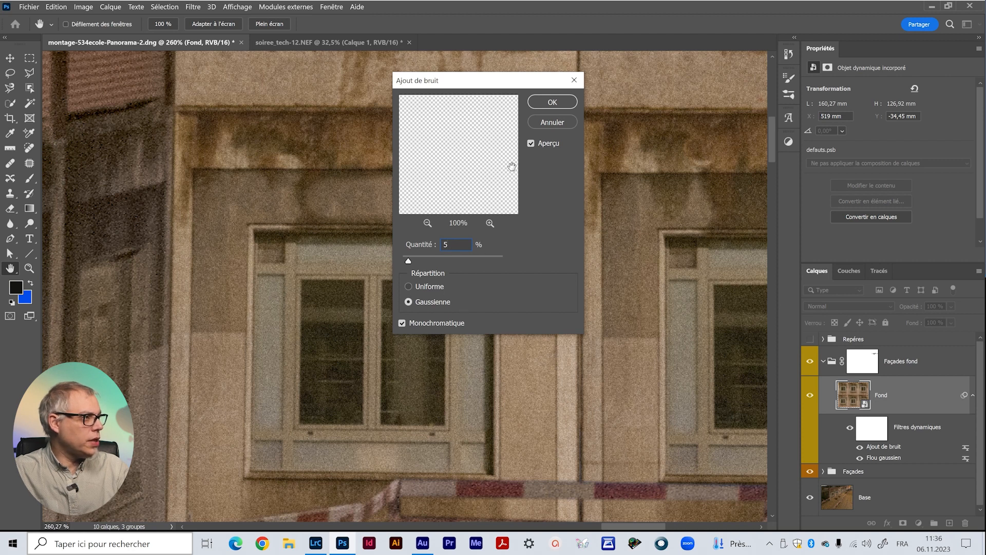
click(532, 105)
Step: Examine how the background façade blends with the photo around the windows and the red-and-white construction barriers
key(z)
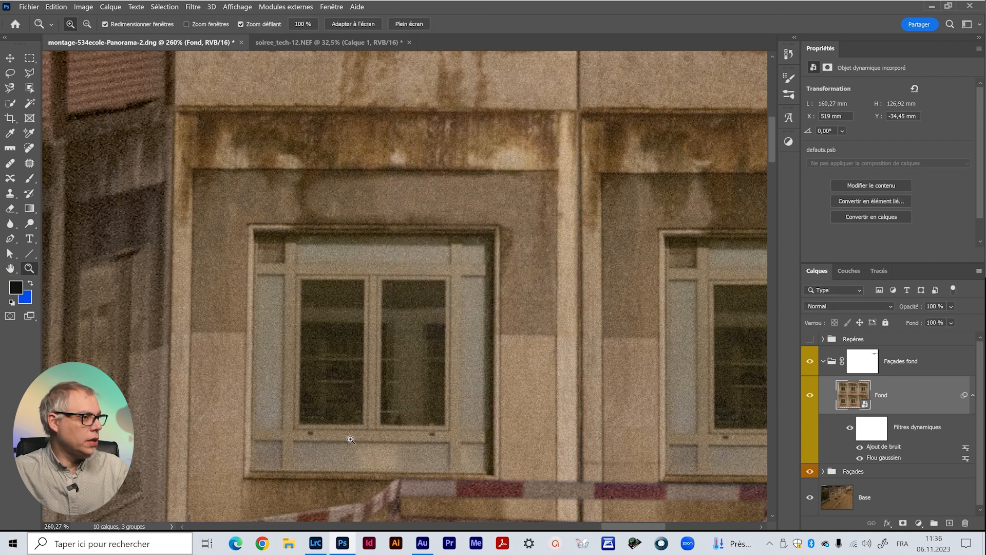
drag(232, 341, 215, 235)
drag(436, 312, 68, 307)
drag(71, 470, 68, 282)
drag(503, 270, 519, 315)
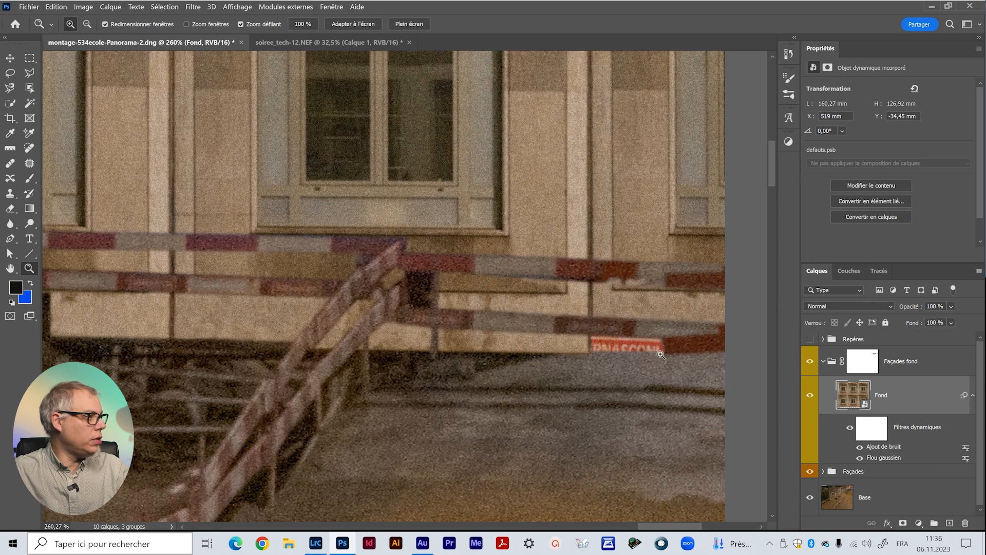
drag(621, 356, 635, 349)
drag(505, 343, 491, 341)
drag(355, 358, 335, 359)
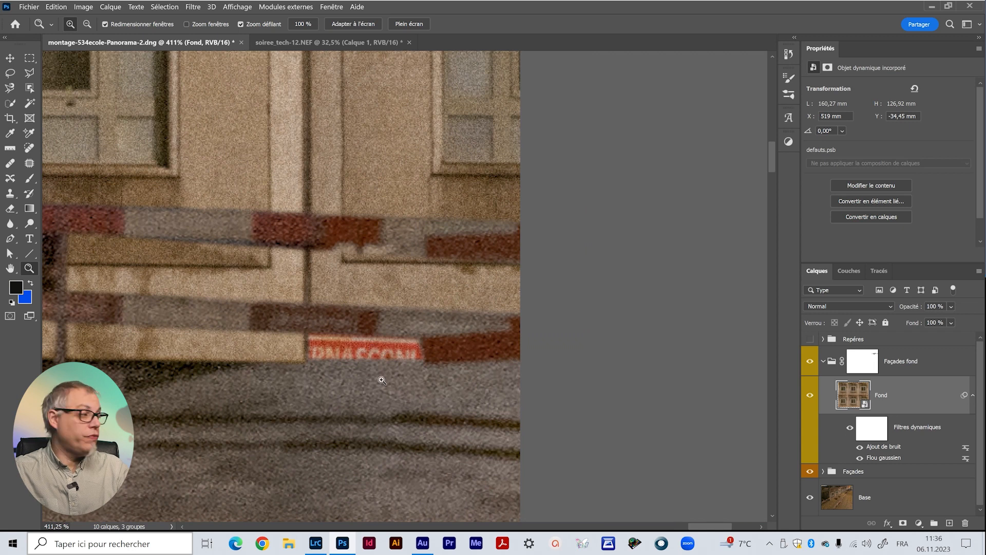
Step: Open the contents of the Fond smart object for editing and review its layers
double_click(852, 396)
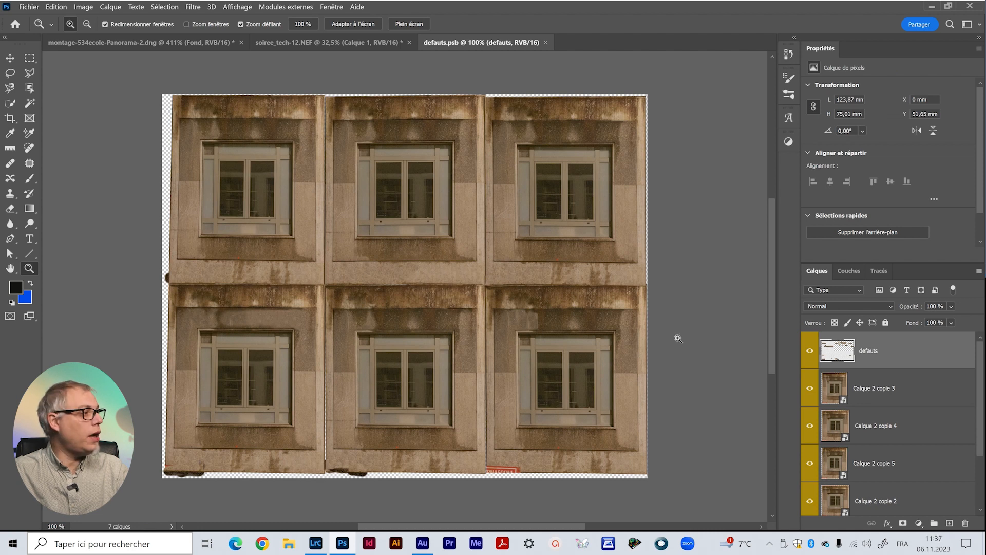
scroll(918, 429, down, 2)
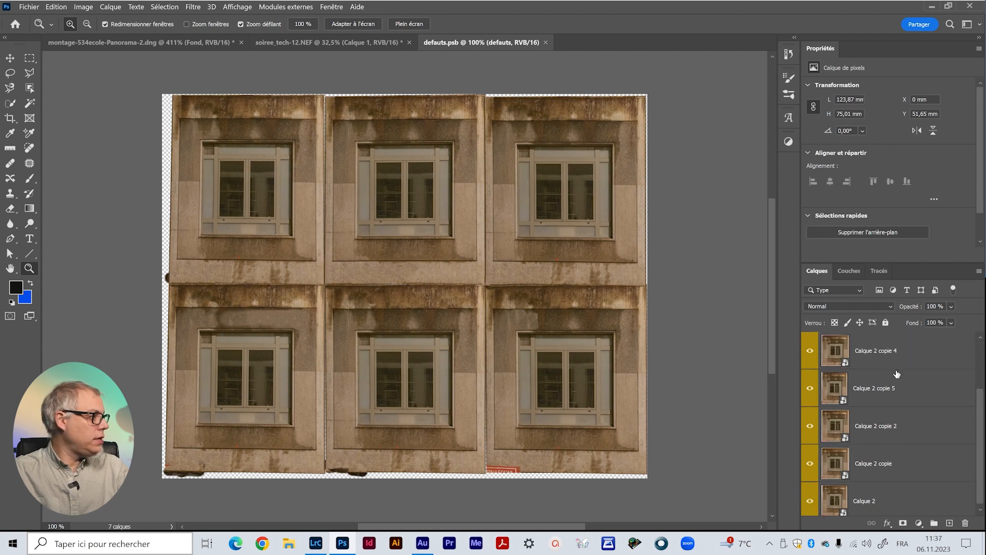
key(v)
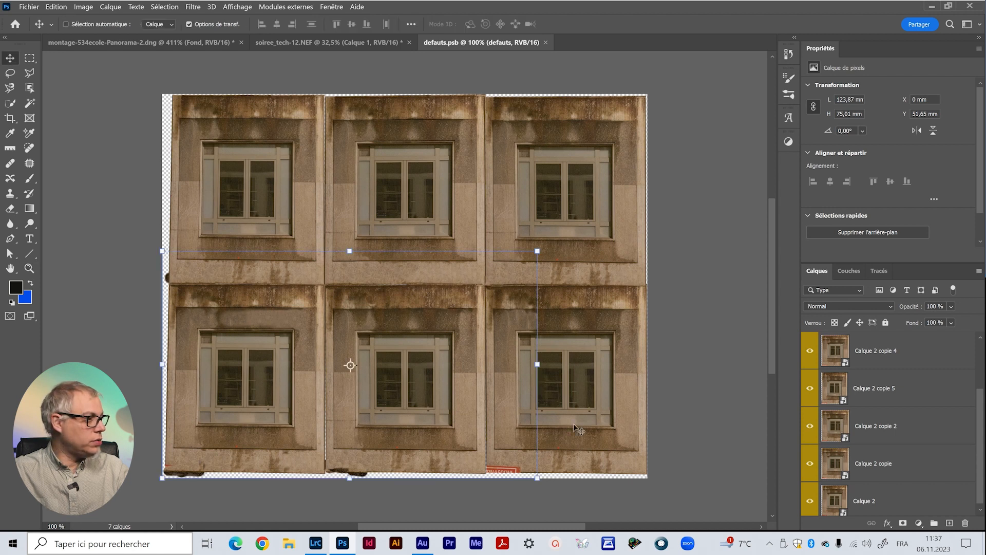
scroll(915, 407, up, 2)
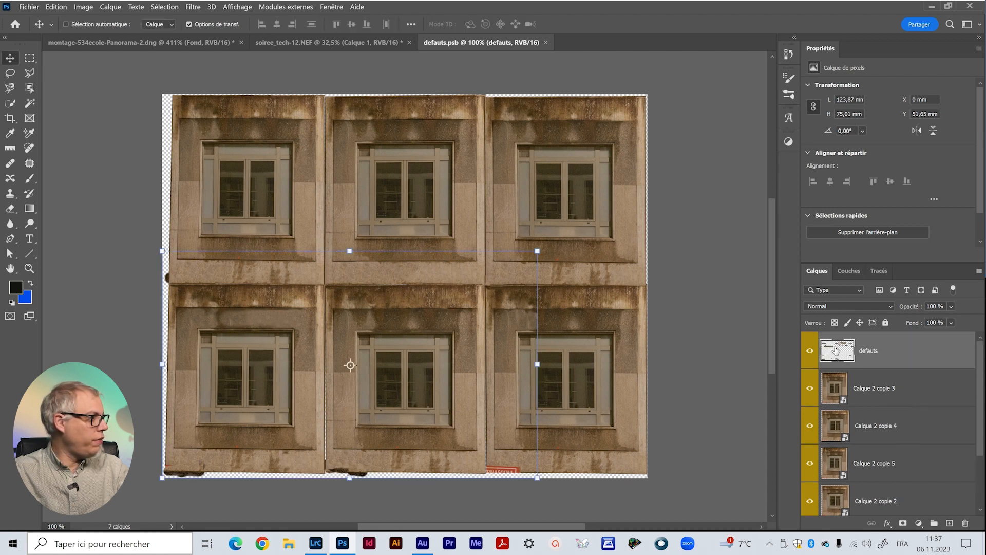
Step: With the Clone Stamp on the defauts layer, cover the red sign fragment below the lower-right window with clean wall texture
key(s)
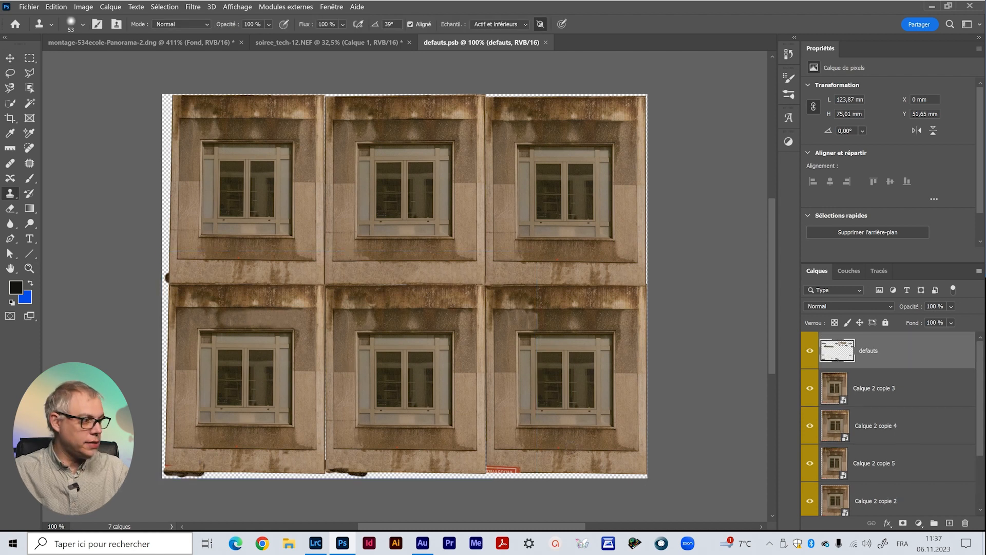
key(alt)
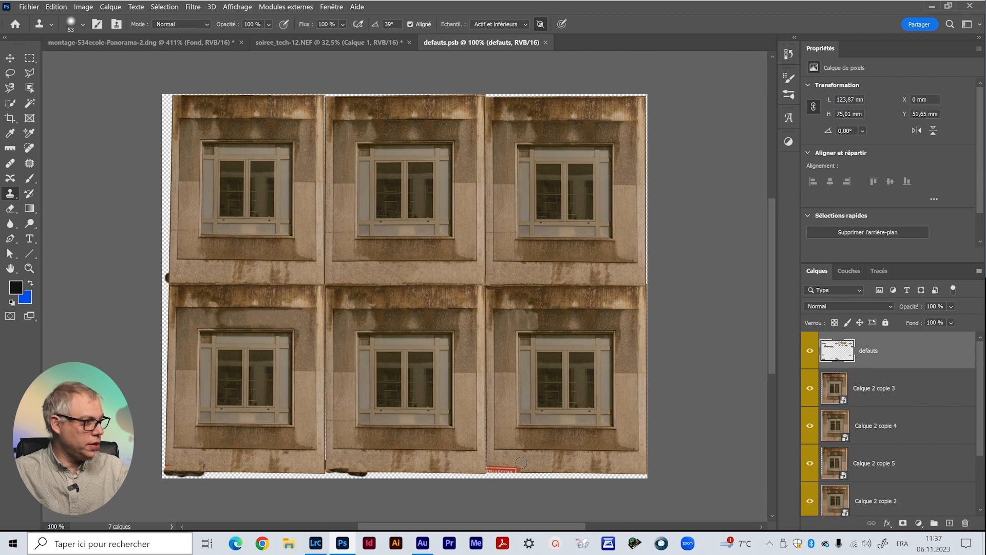
mouse_move(519, 464)
mouse_down()
mouse_move(502, 466)
mouse_move(532, 461)
mouse_move(493, 470)
mouse_up()
alt+click(531, 471)
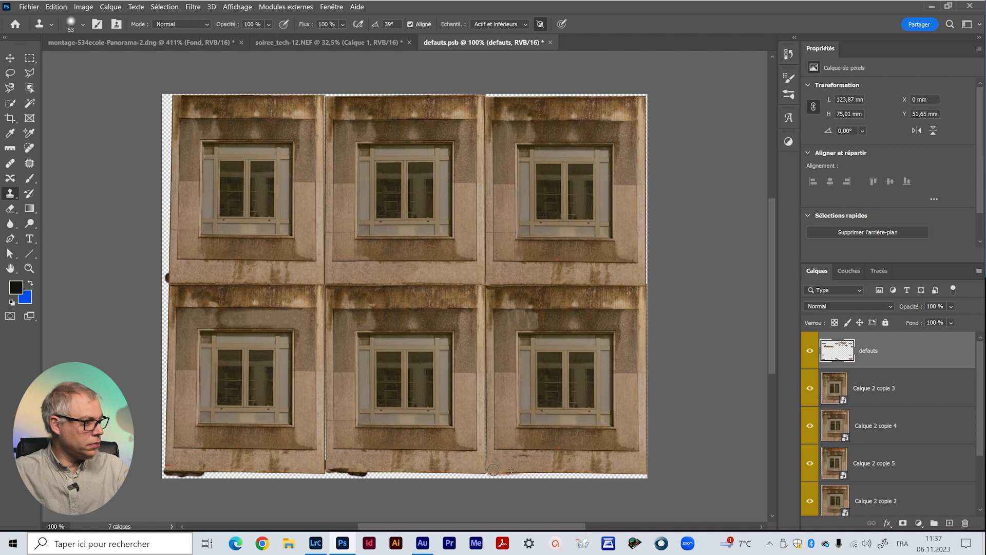
key(alt)
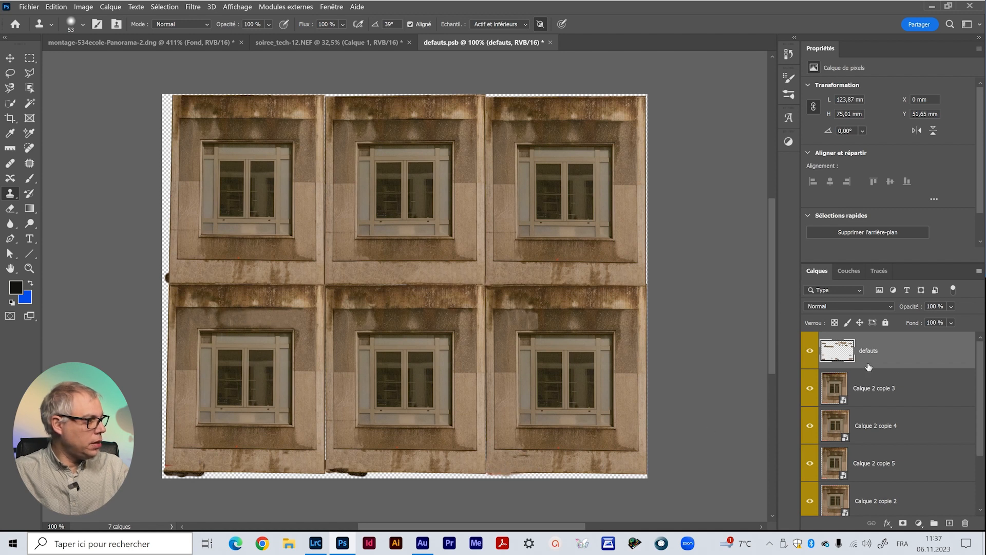
Step: Close defauts.psb and save its changes to update the main montage
scroll(912, 363, down, 2)
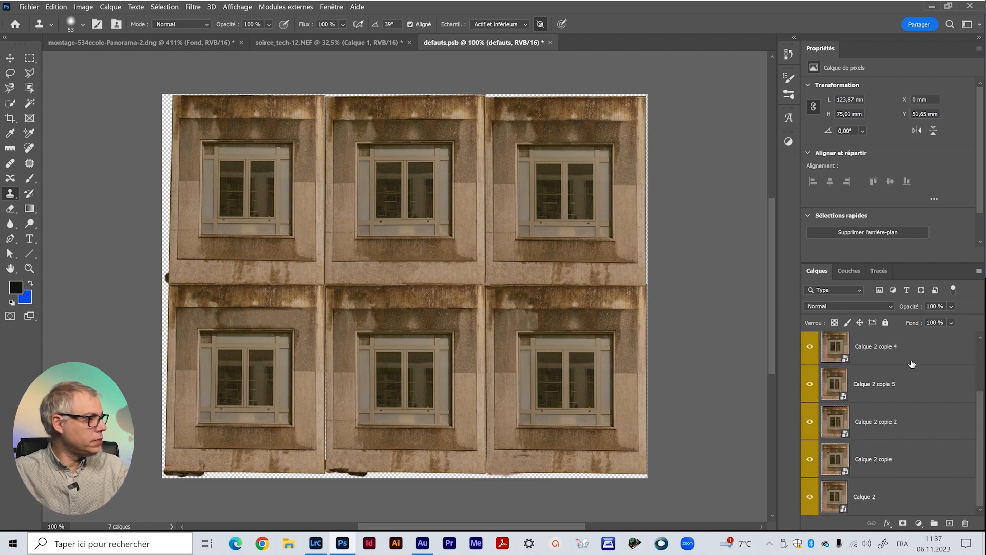
scroll(911, 363, up, 2)
click(549, 43)
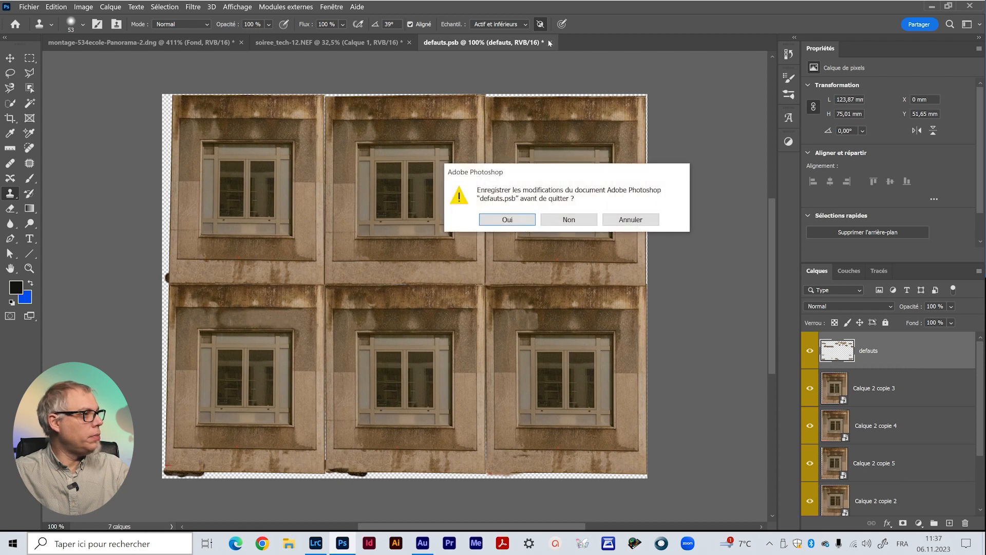
click(522, 221)
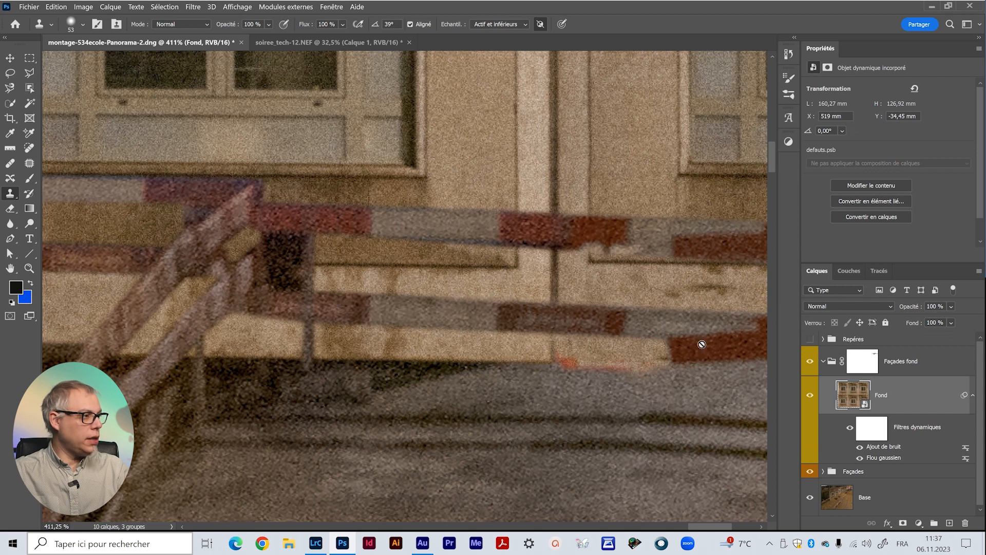
Step: Collapse the Façades fond group and make the Base layer active
key(z)
drag(538, 378, 616, 257)
mouse_move(508, 305)
mouse_down()
mouse_move(488, 306)
mouse_move(502, 306)
mouse_up()
drag(189, 148, 220, 139)
drag(264, 264, 339, 335)
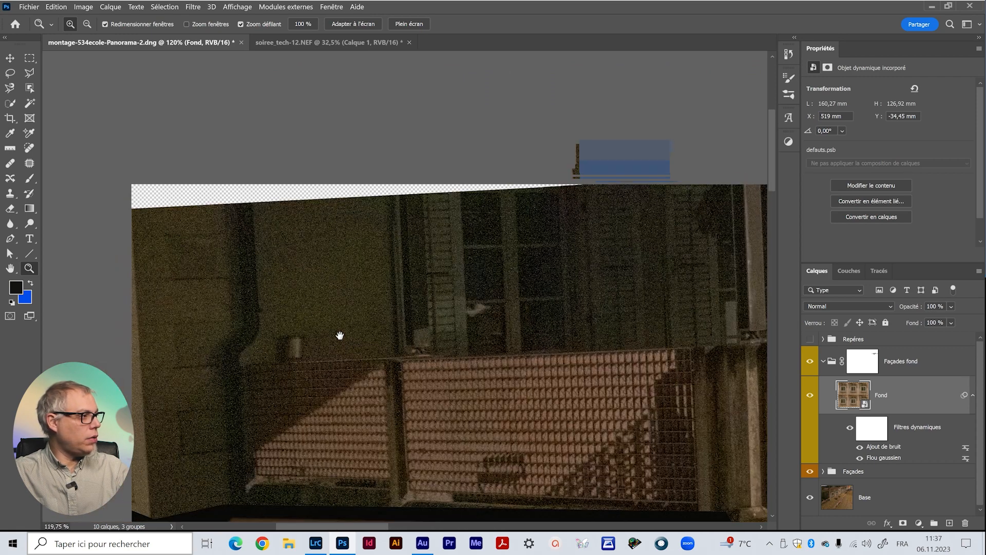
click(821, 362)
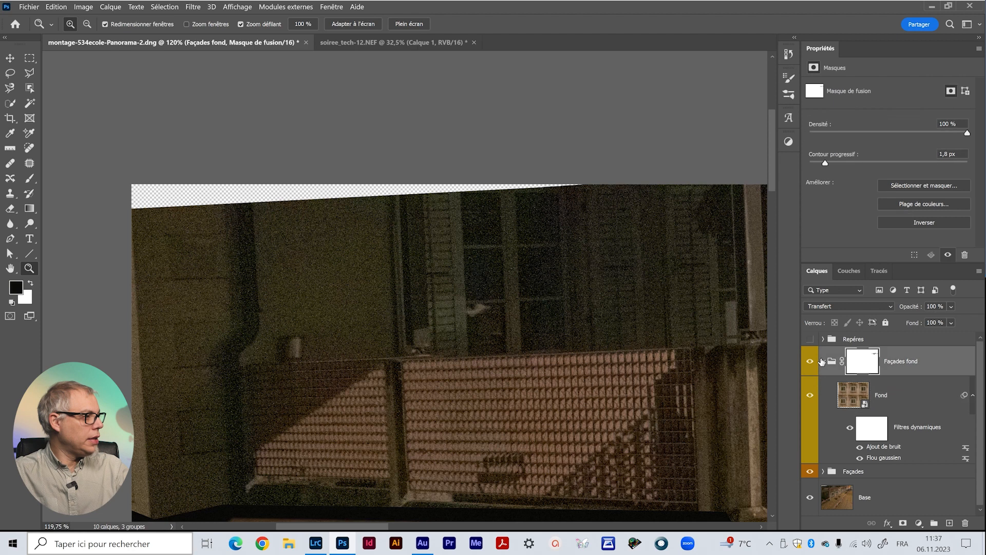
click(822, 361)
click(883, 409)
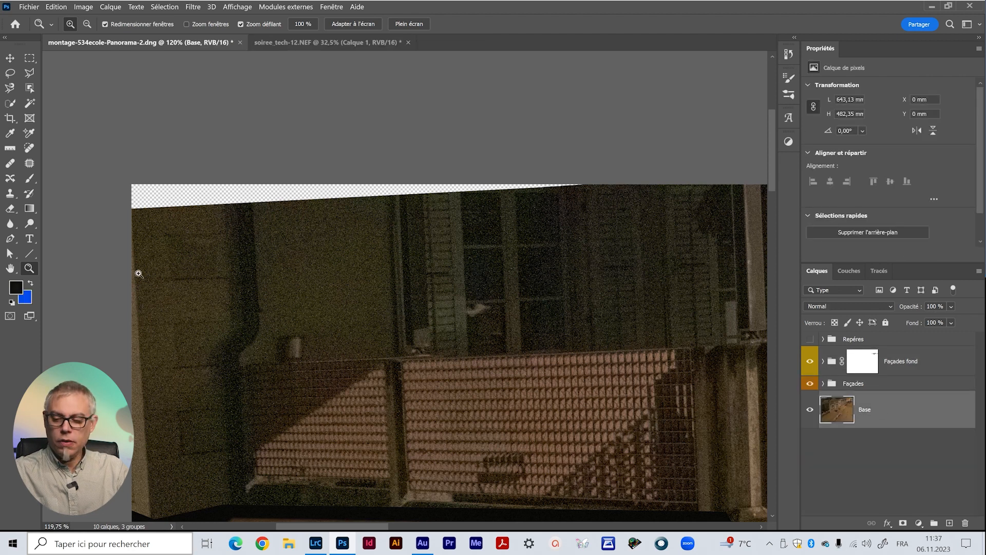
Step: Select the transparent strip along the upper edge of the Base image with the Magic Wand
click(29, 88)
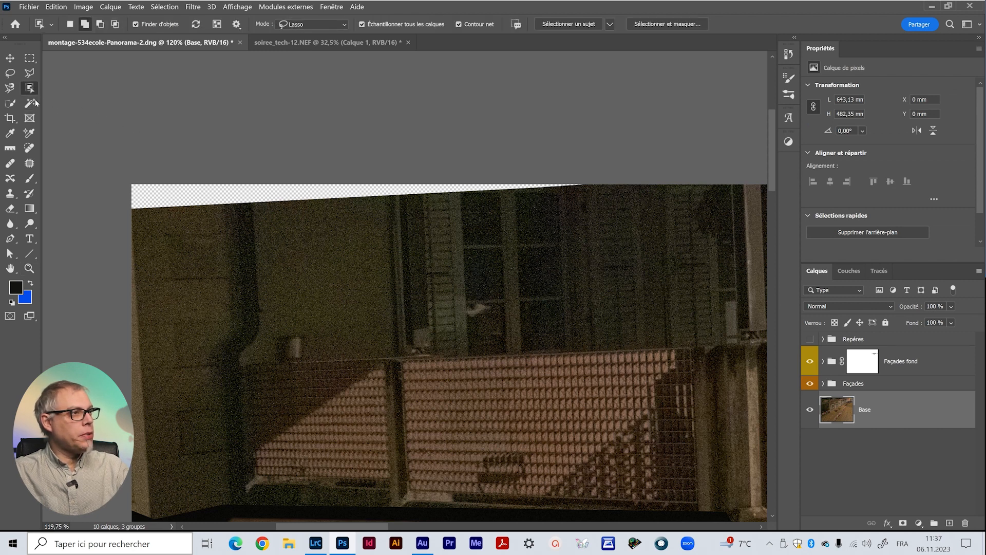
click(29, 103)
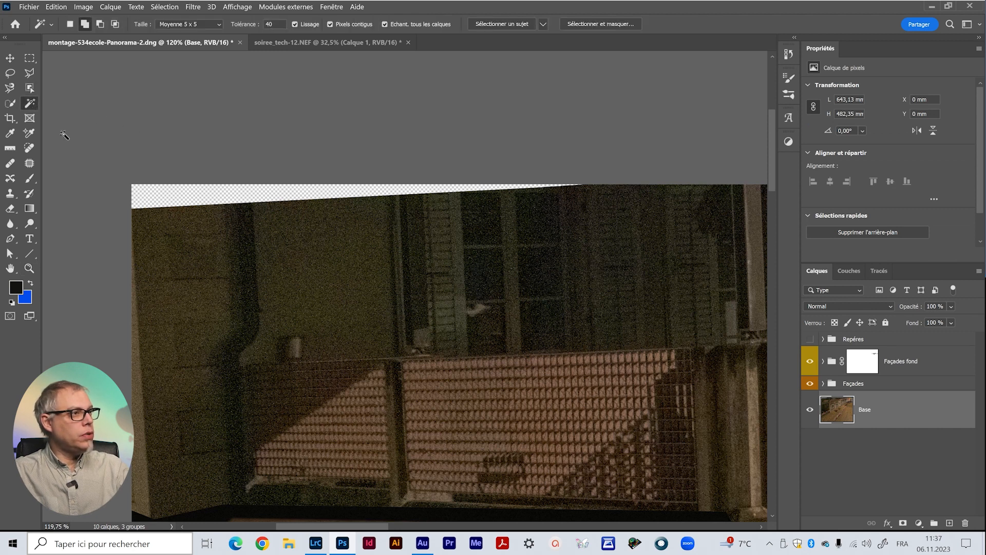
click(152, 191)
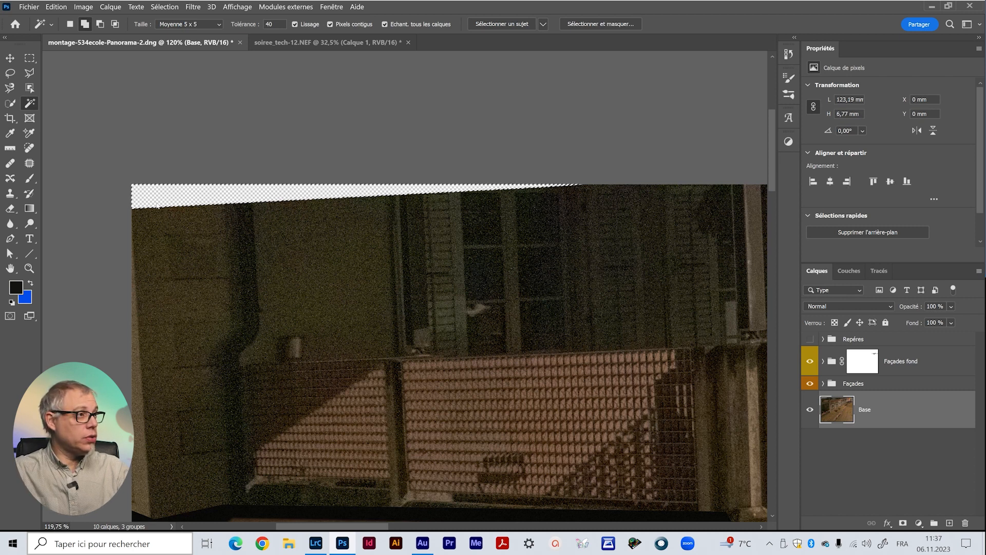
Step: Expand the selection of the transparent strip by 10 pixels
click(164, 7)
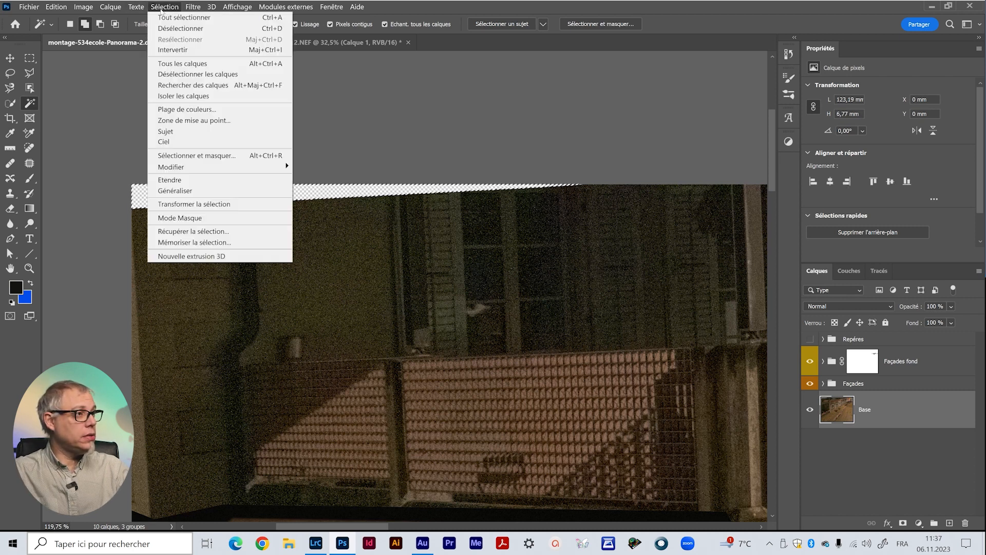
mouse_move(199, 170)
click(313, 188)
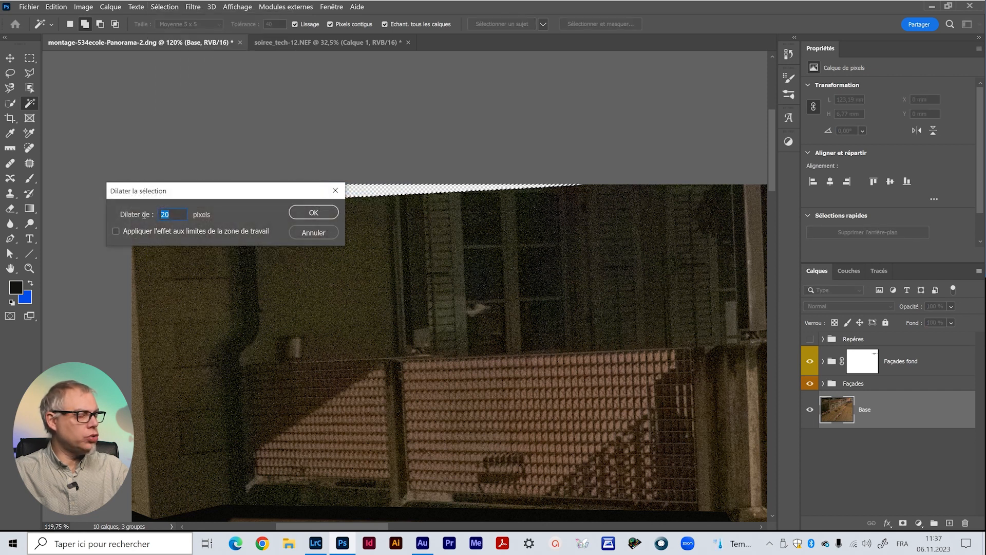
text(10)
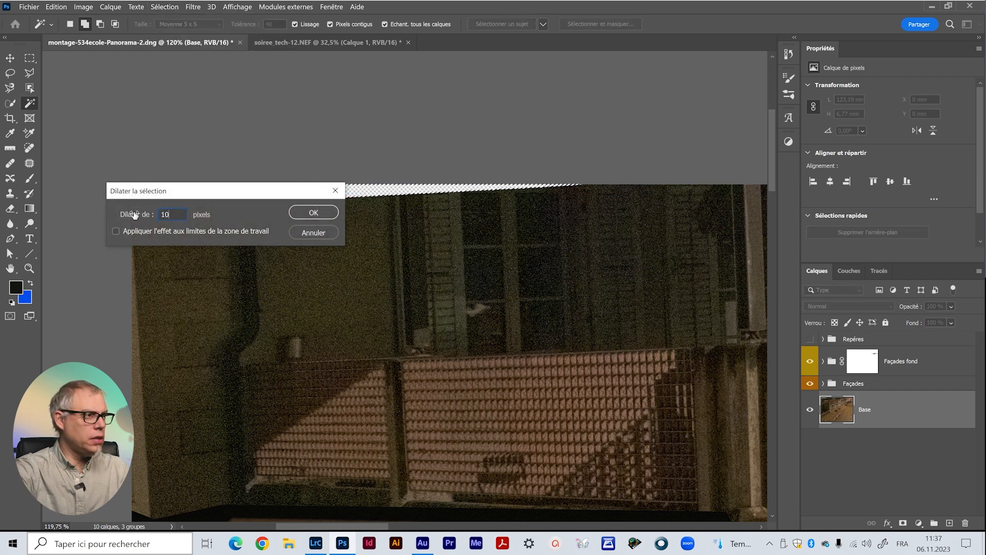
click(313, 212)
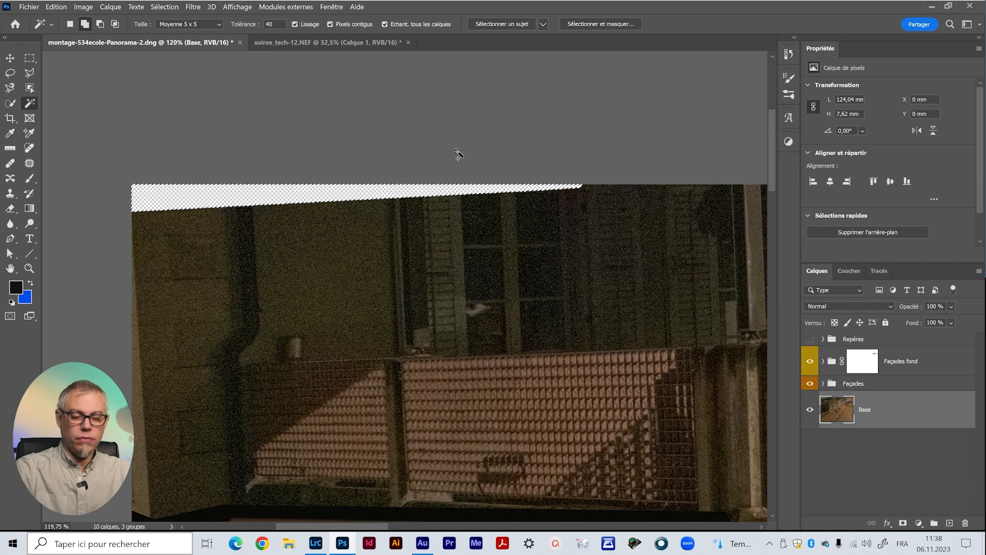
Step: Fill the selected strip with Contenu pris en compte, using colour adaptation, Normal mode and 100% opacity, and clear the selection
key(shift+BackSpace)
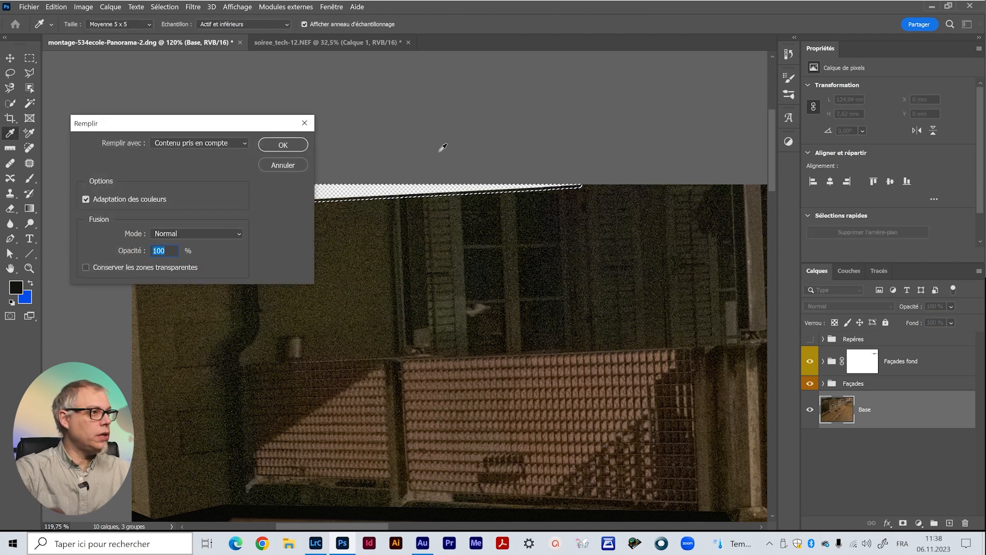
drag(198, 133, 271, 109)
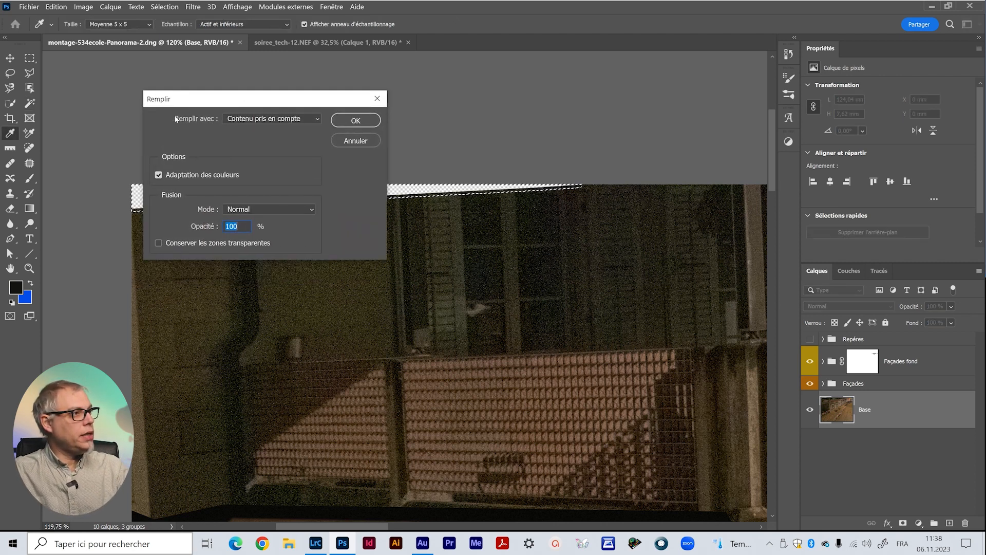
click(292, 119)
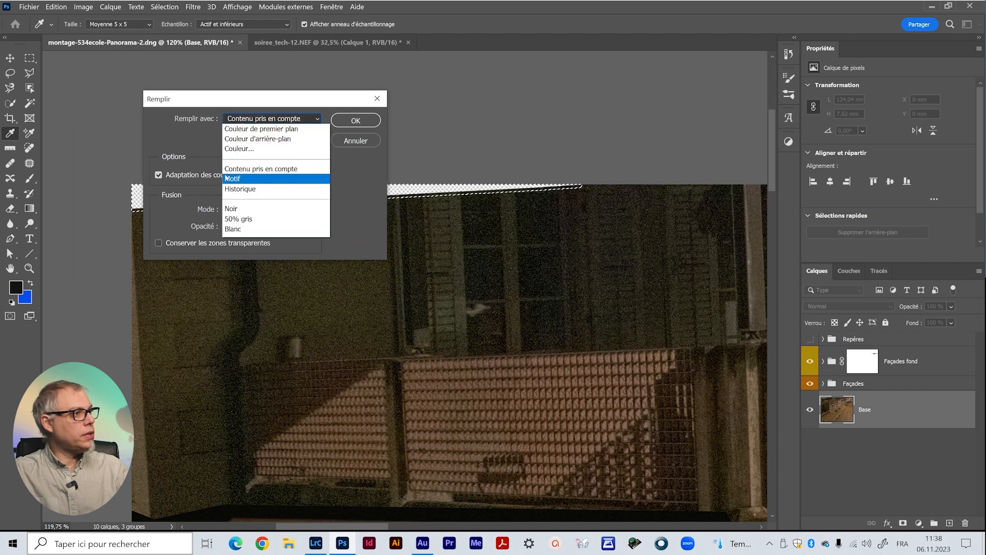
click(264, 171)
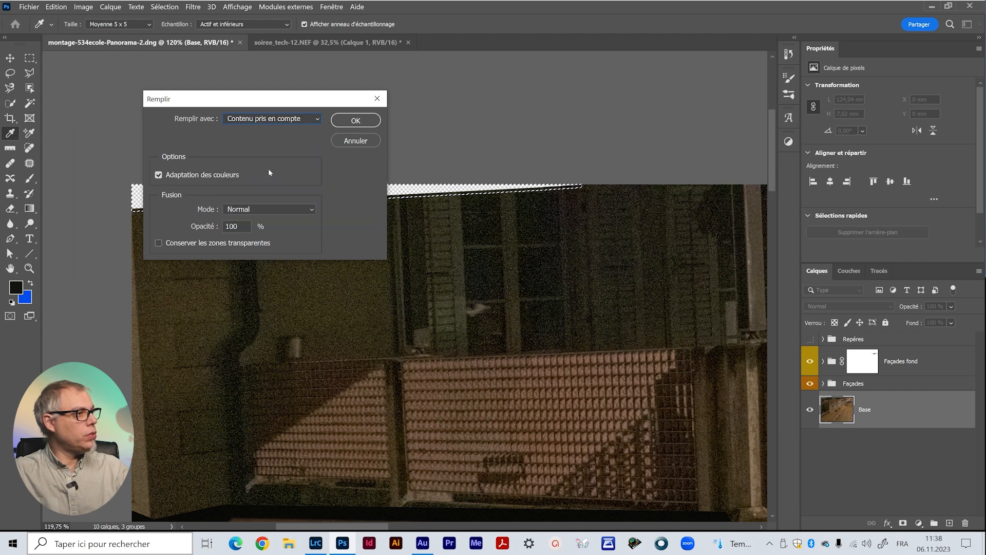
click(352, 119)
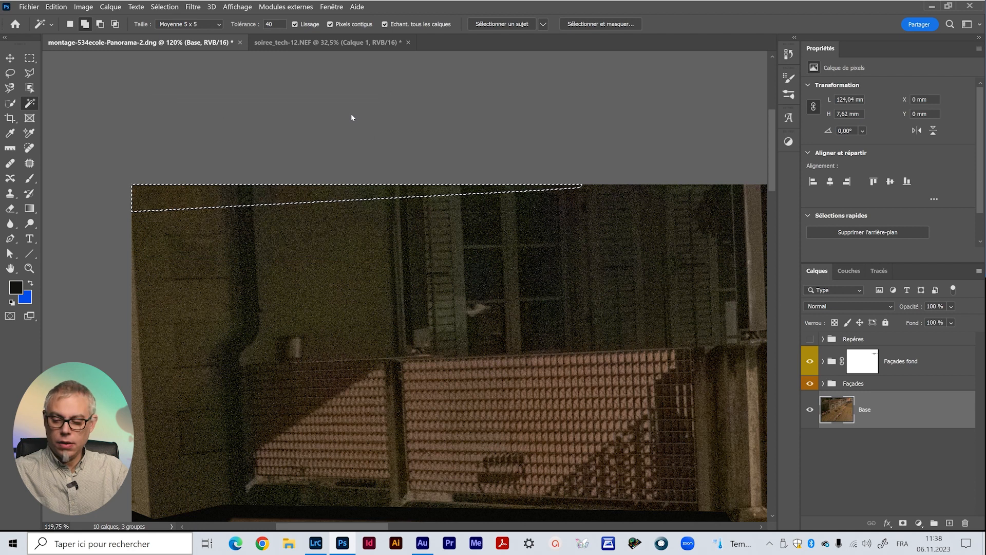
key(ctrl+d)
key(z)
drag(448, 288, 407, 291)
drag(570, 413, 456, 333)
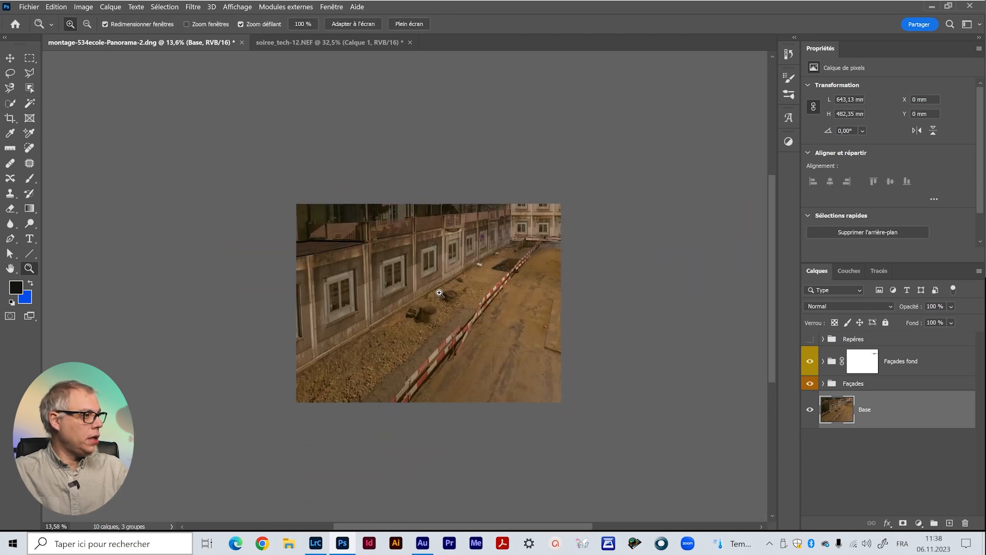
drag(441, 293, 483, 293)
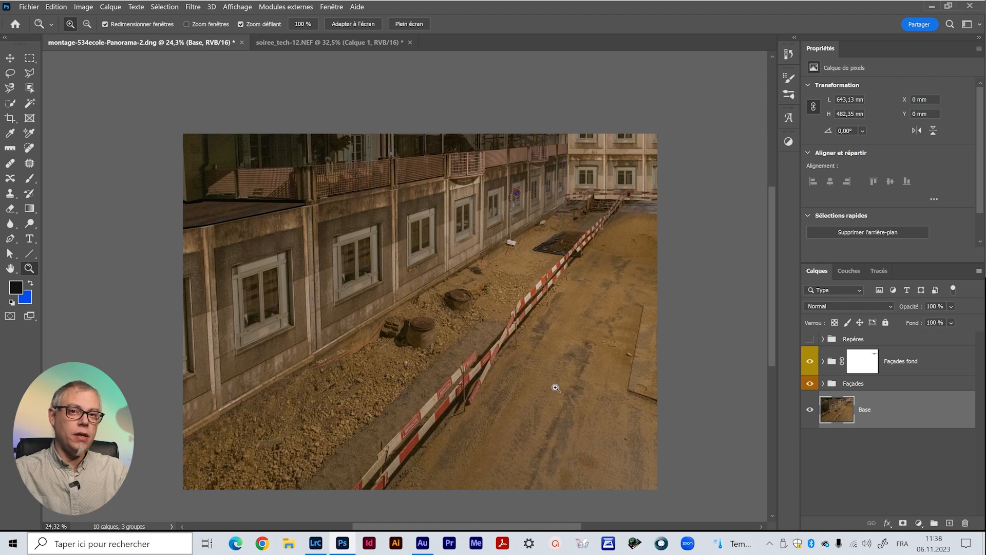
Step: Switch to Lightroom Classic and open the photo soiree_tech-20 in the Développement module
click(314, 542)
key(g)
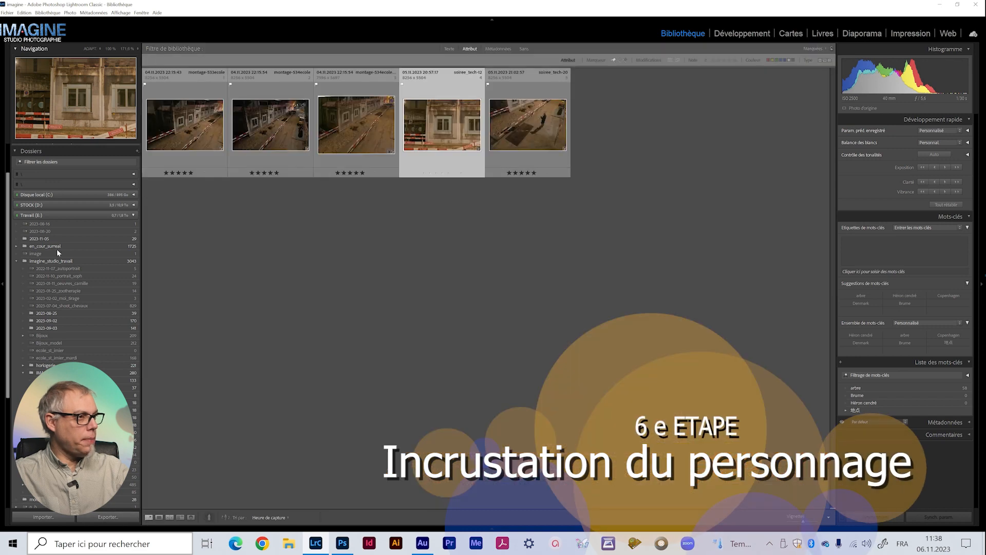
double_click(537, 124)
key(d)
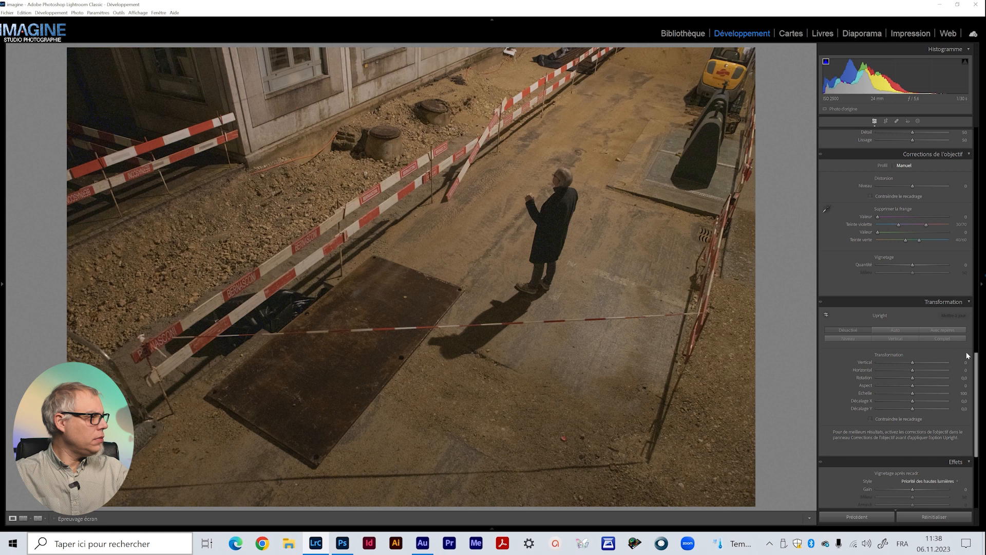
Step: Paste the copied develop settings onto the photo of the standing man
drag(977, 364, 975, 101)
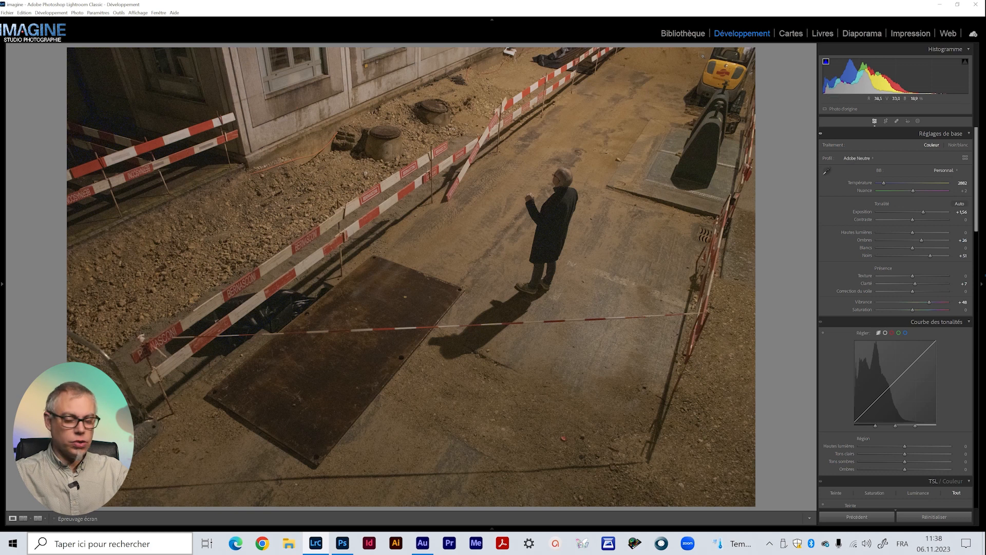
key(ctrl+v)
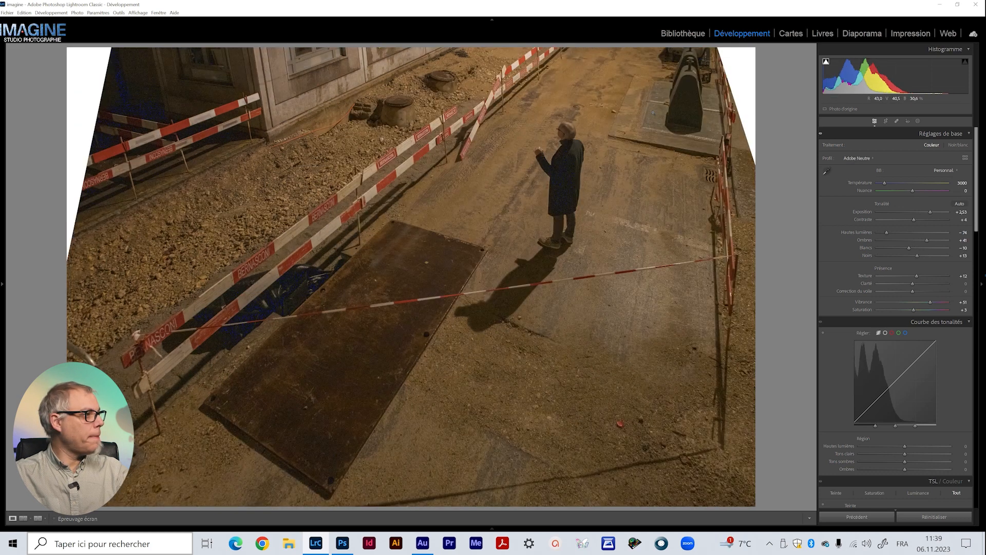
drag(976, 189, 977, 446)
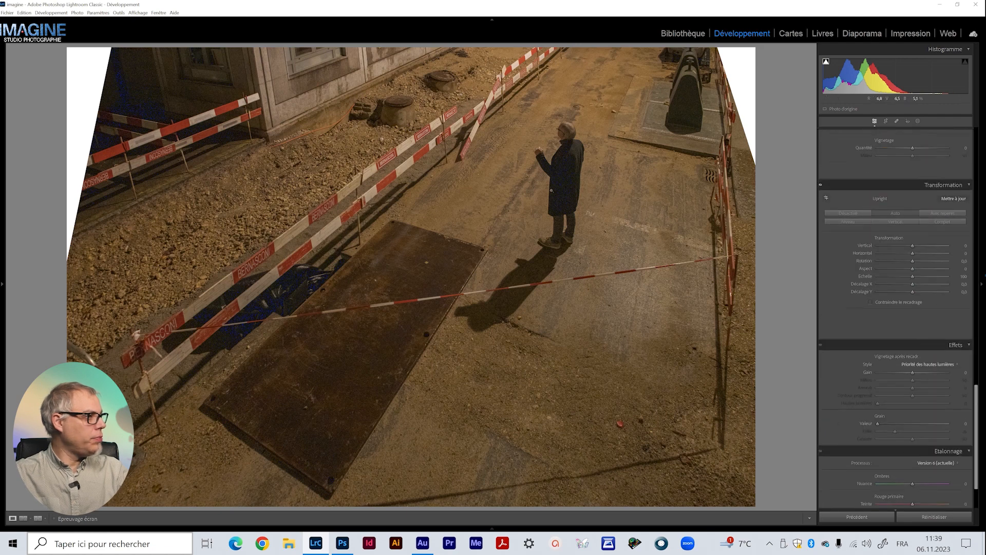
Step: Open soiree_tech-20.NEF in Photoshop for editing, with the standing man and his shadow in view
click(551, 188)
click(540, 242)
click(542, 177)
click(540, 173)
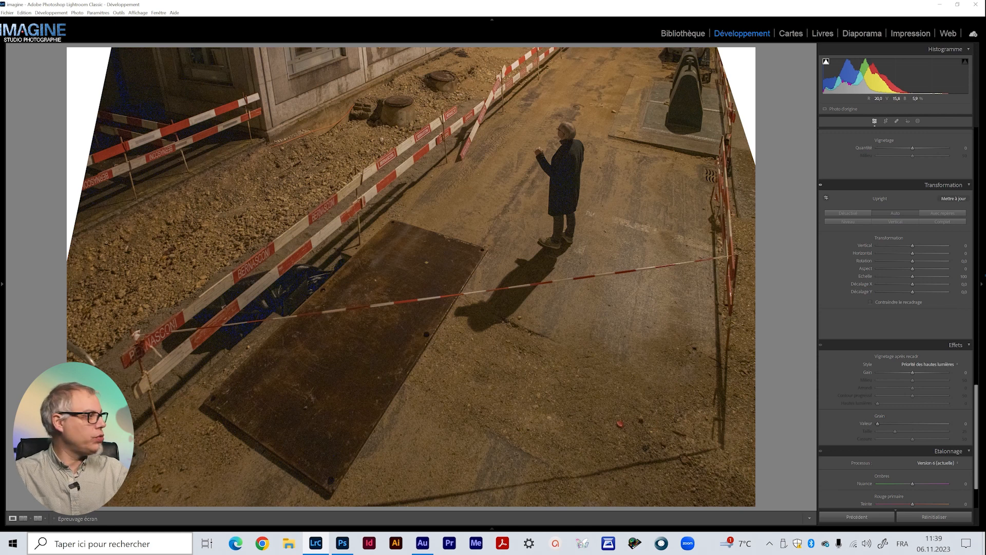
key(alt+Tab)
drag(541, 240, 547, 286)
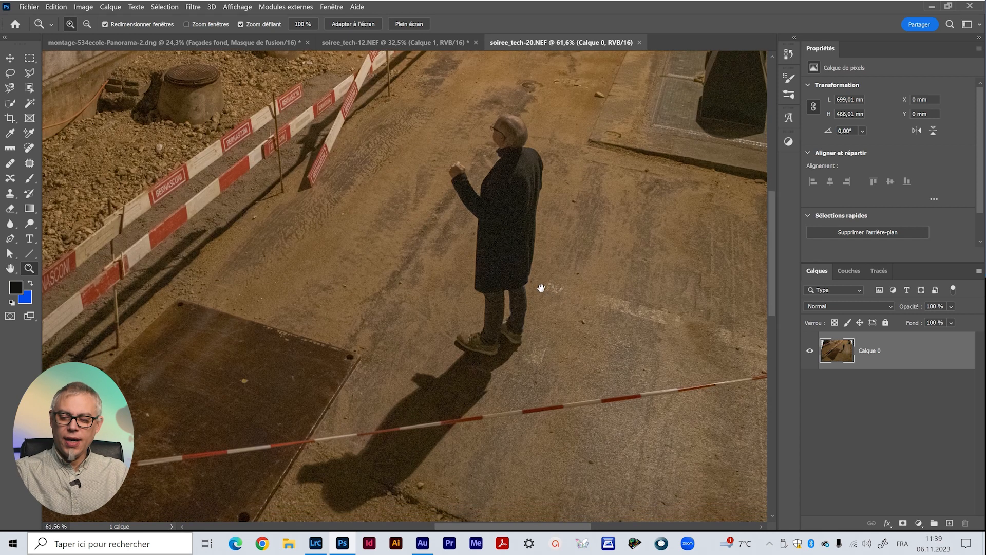
Step: Select the standing man with the Object Selection tool in Lasso mode, with adding to the selection enabled
key(w)
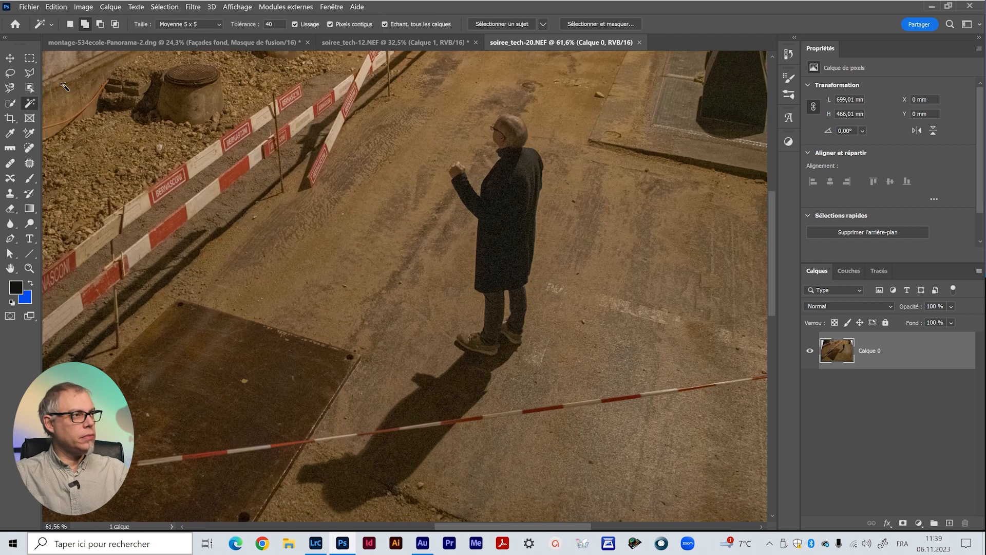
click(30, 89)
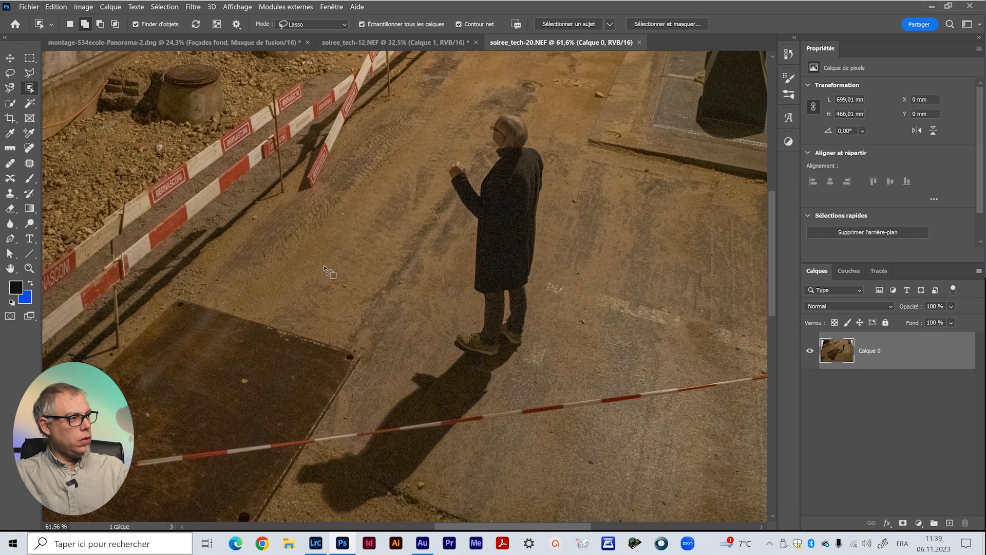
click(297, 25)
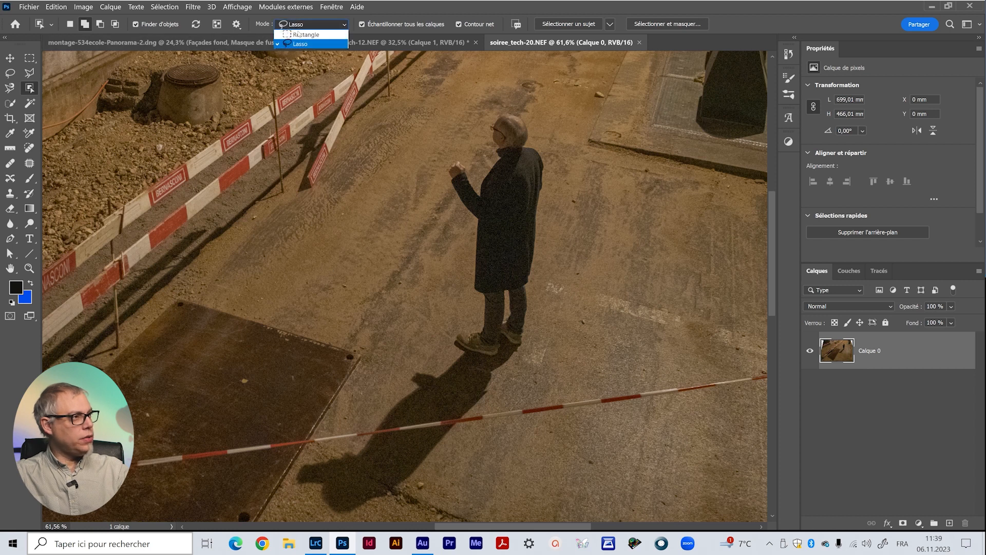
click(298, 45)
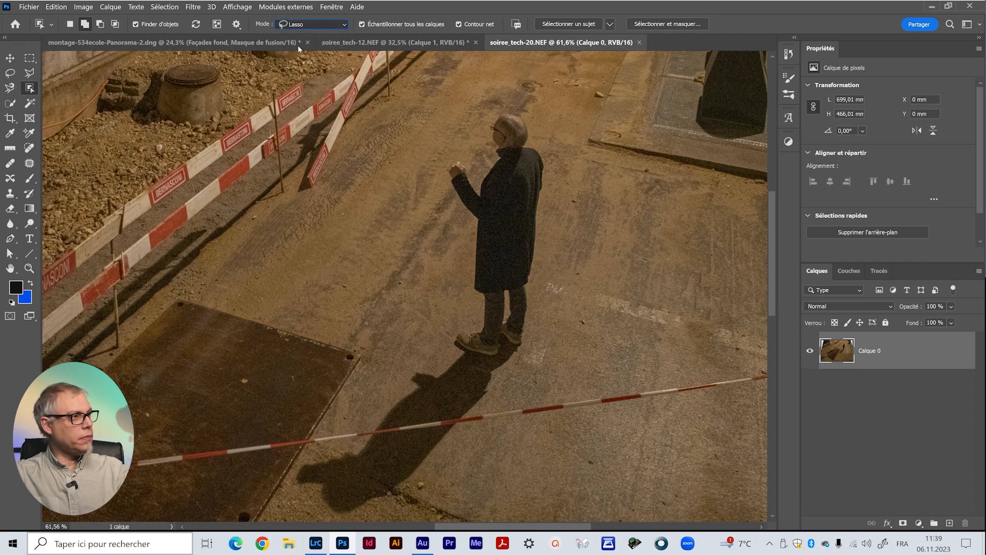
click(84, 25)
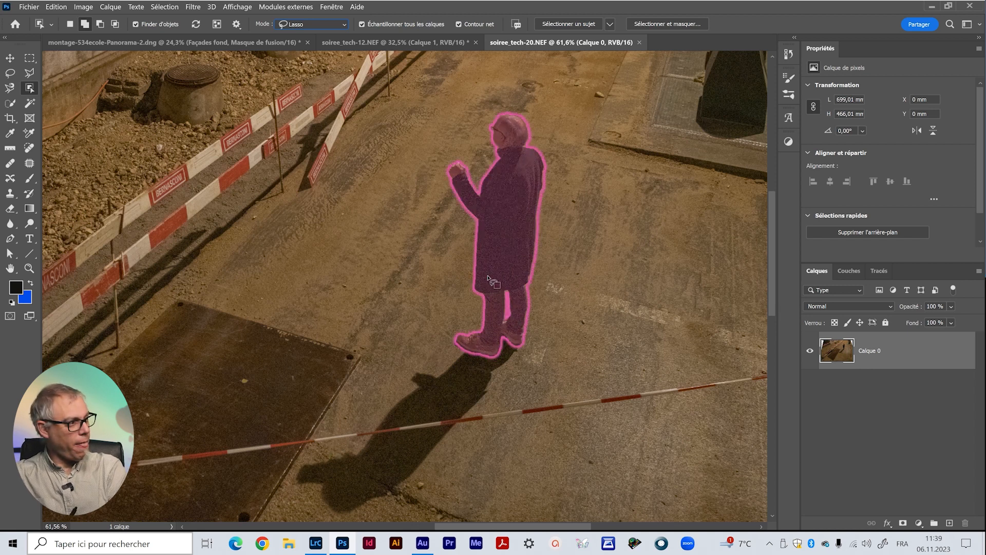
click(490, 257)
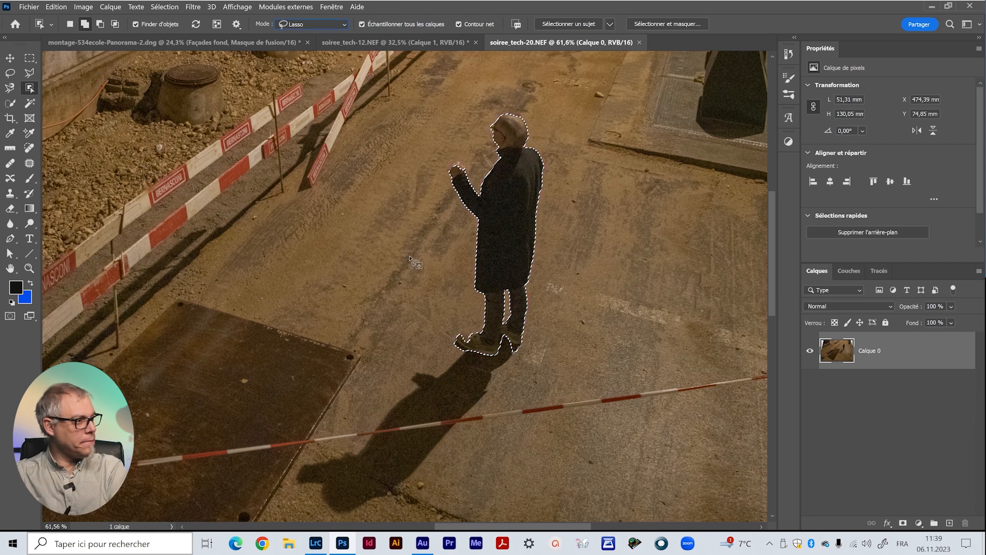
Step: Add the man's shadow on the ground to the selection with the Object Selection tool
mouse_move(452, 352)
mouse_down()
mouse_move(417, 365)
mouse_move(359, 438)
mouse_move(319, 457)
mouse_move(297, 486)
mouse_move(317, 503)
mouse_move(380, 502)
mouse_move(431, 468)
mouse_move(509, 347)
mouse_up()
drag(484, 303, 452, 365)
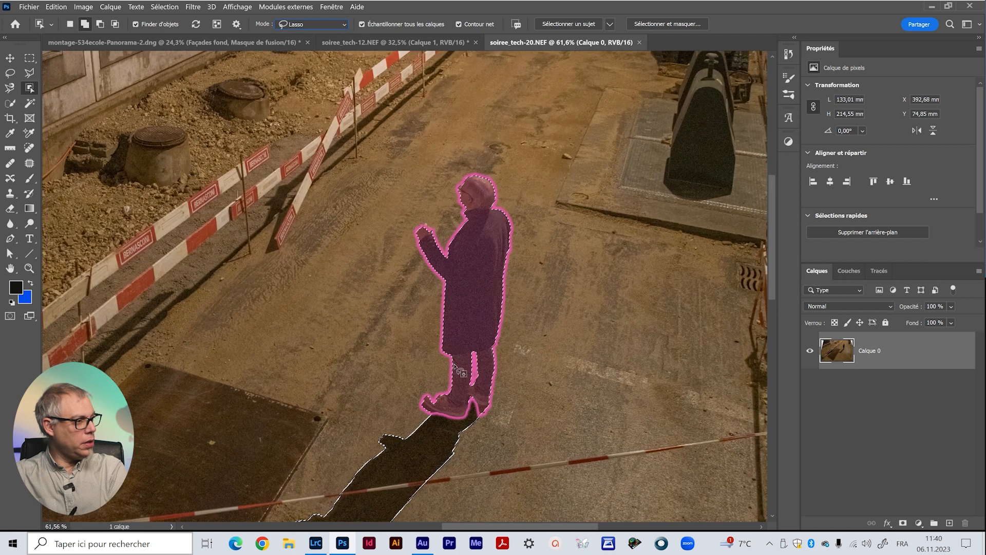
click(442, 402)
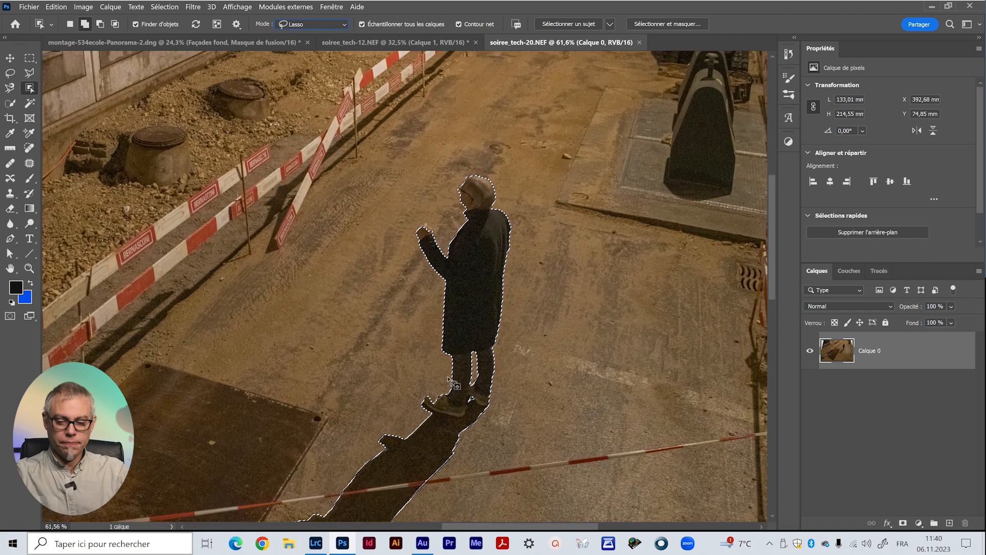
Step: Add the missing upper part of the man's front shoe to the selection with the freehand Lasso
key(v)
alt+scroll(494, 354, up, 6)
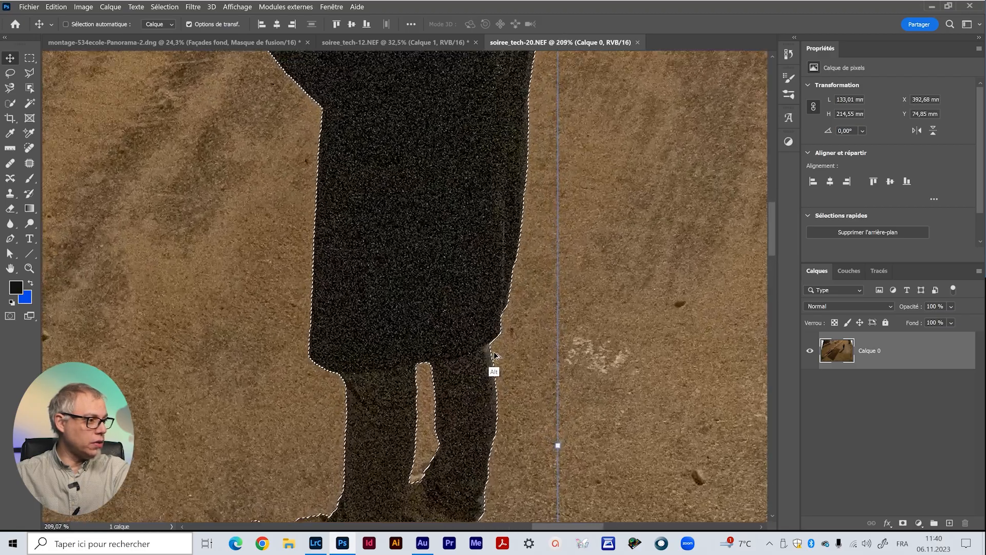
alt+scroll(494, 354, up, 3)
drag(520, 304, 651, 170)
key(l)
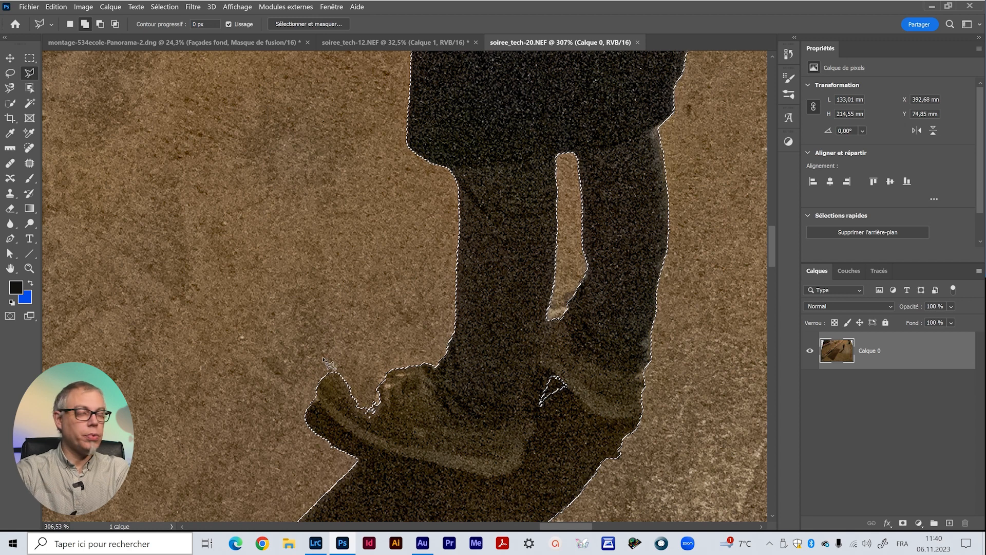
key(shift+l)
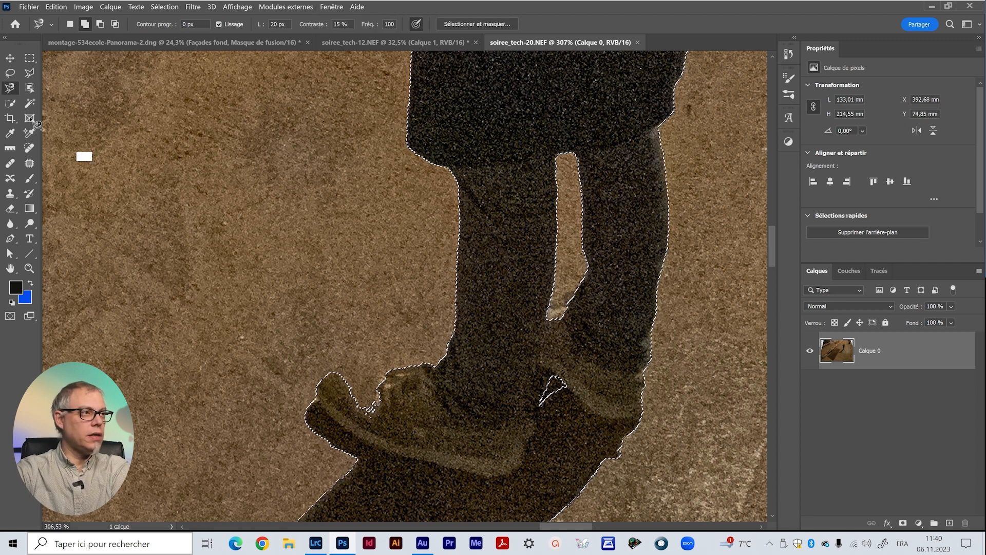
key(shift+l)
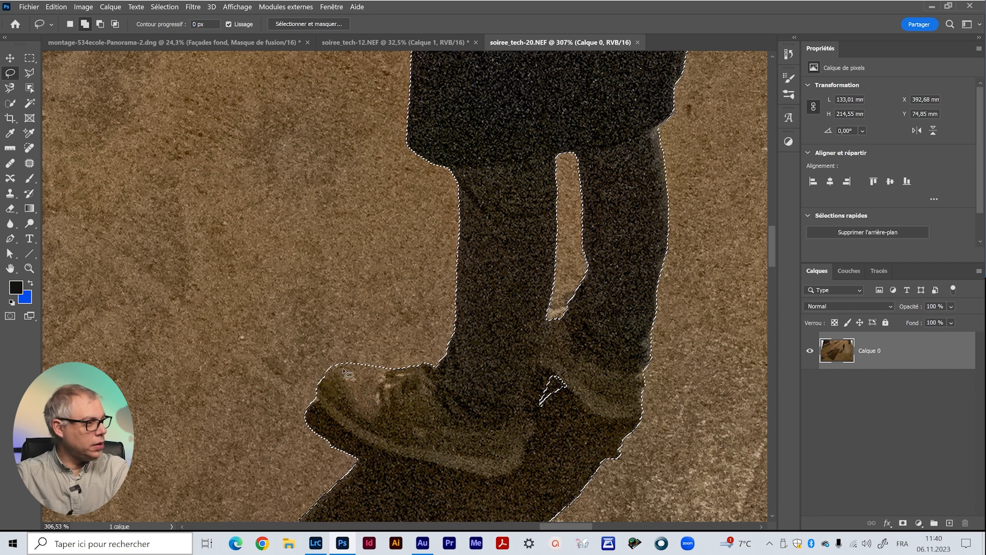
Step: Add the missed spots between the shoes and at the lower end of the gap between the legs to the selection
drag(543, 312, 419, 346)
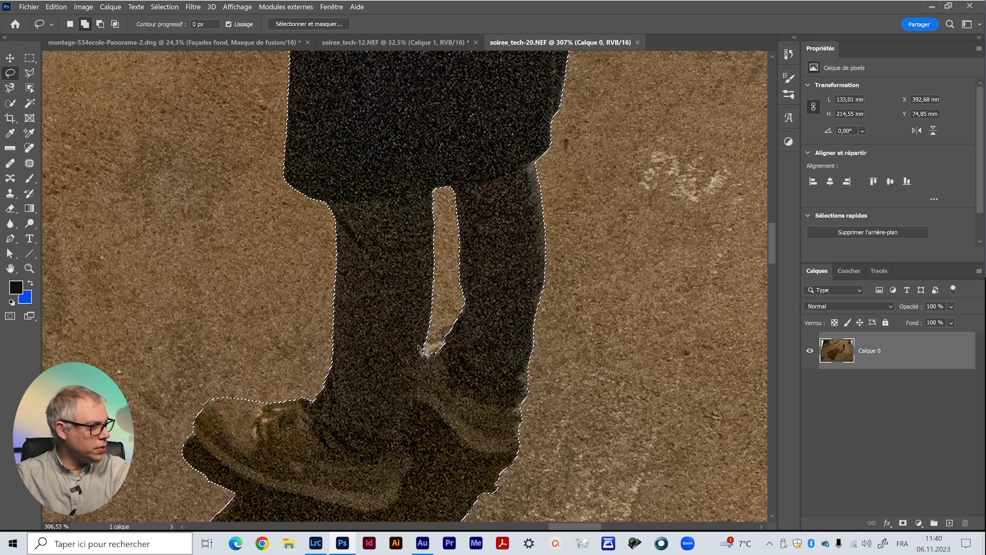
drag(415, 351, 442, 347)
drag(387, 393, 391, 379)
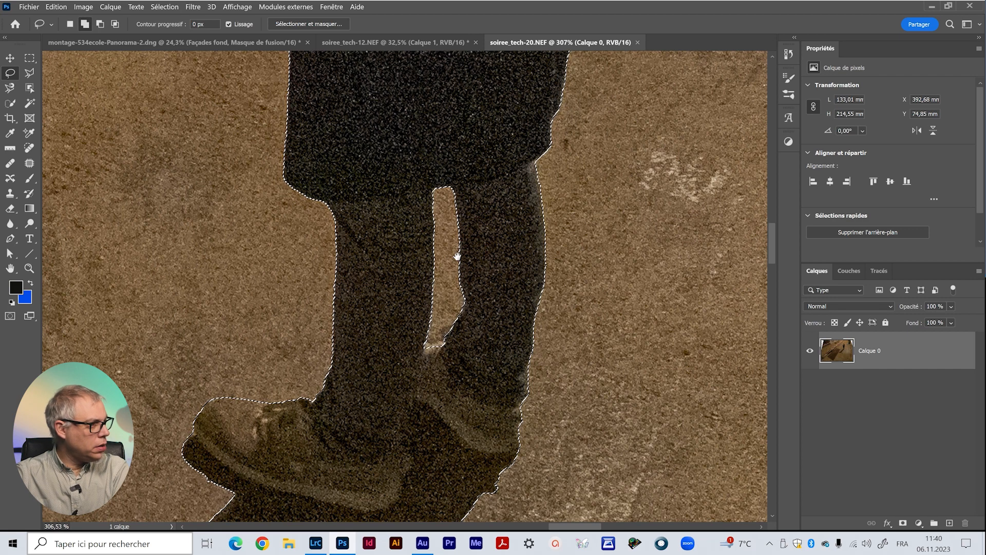
Step: Add the missing fingers of the man's raised hand to the selection with the freehand Lasso
drag(454, 323, 451, 473)
drag(452, 387, 454, 478)
drag(474, 311, 487, 488)
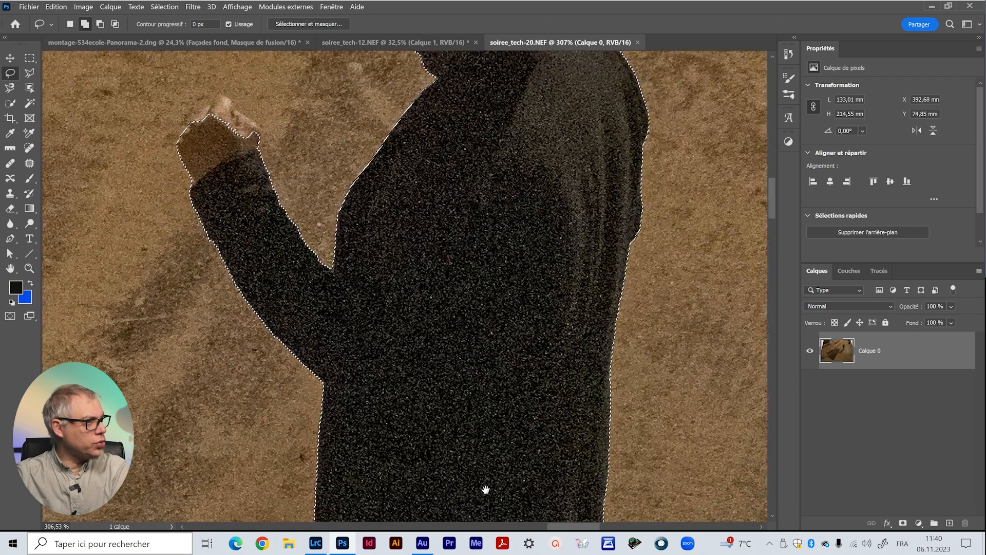
drag(438, 329, 452, 438)
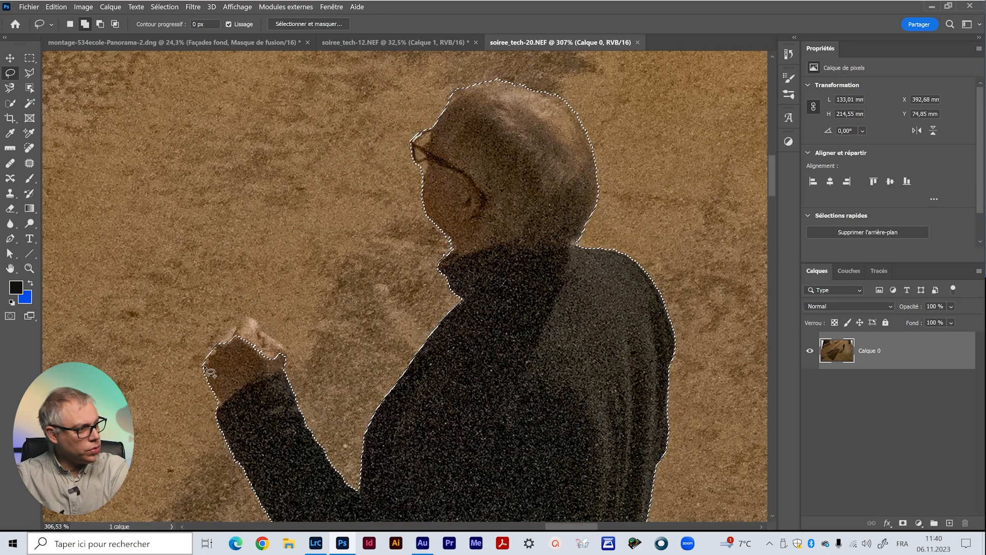
mouse_move(206, 361)
mouse_down()
mouse_move(215, 339)
mouse_move(246, 322)
mouse_up()
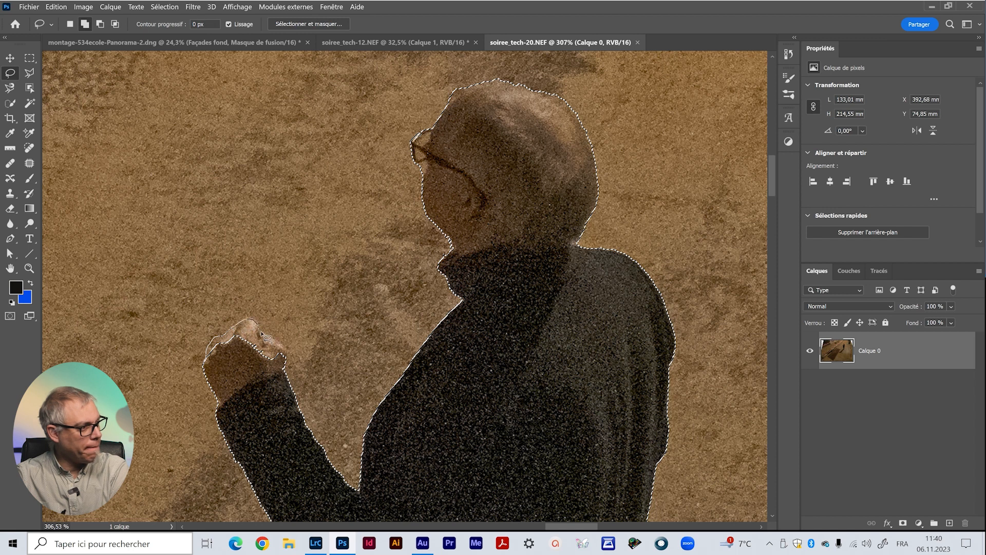
drag(272, 392, 266, 390)
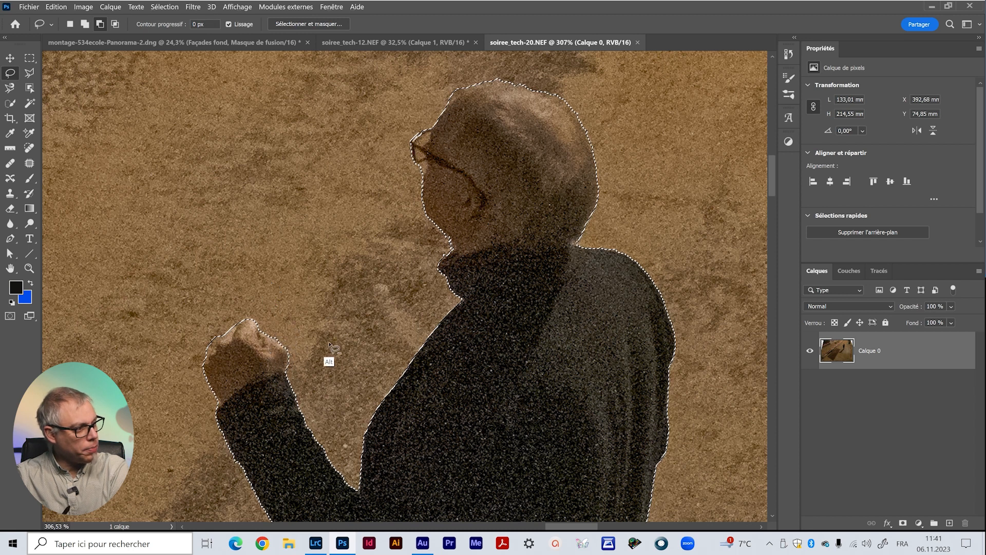
drag(446, 266, 357, 360)
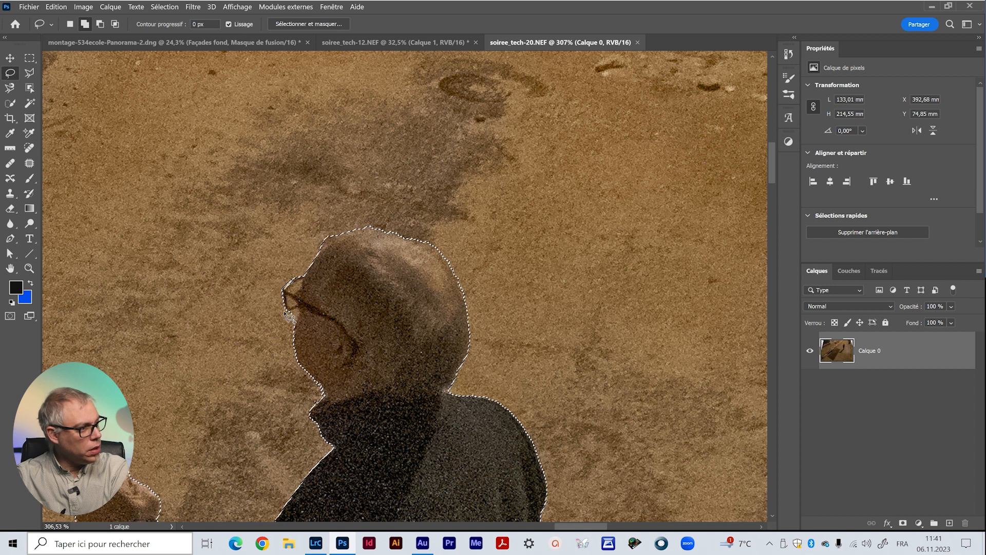
drag(261, 336, 257, 323)
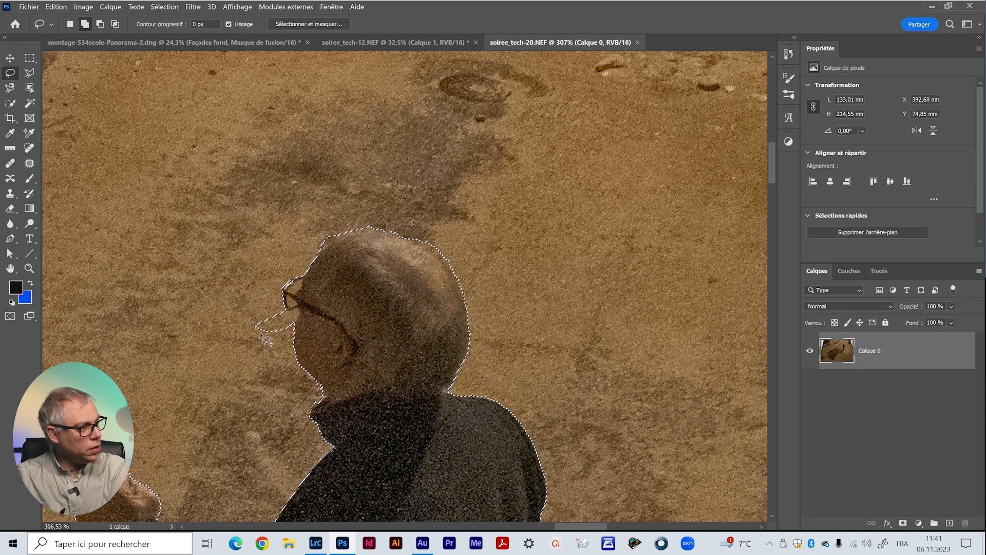
key(ctrl+z)
key(alt)
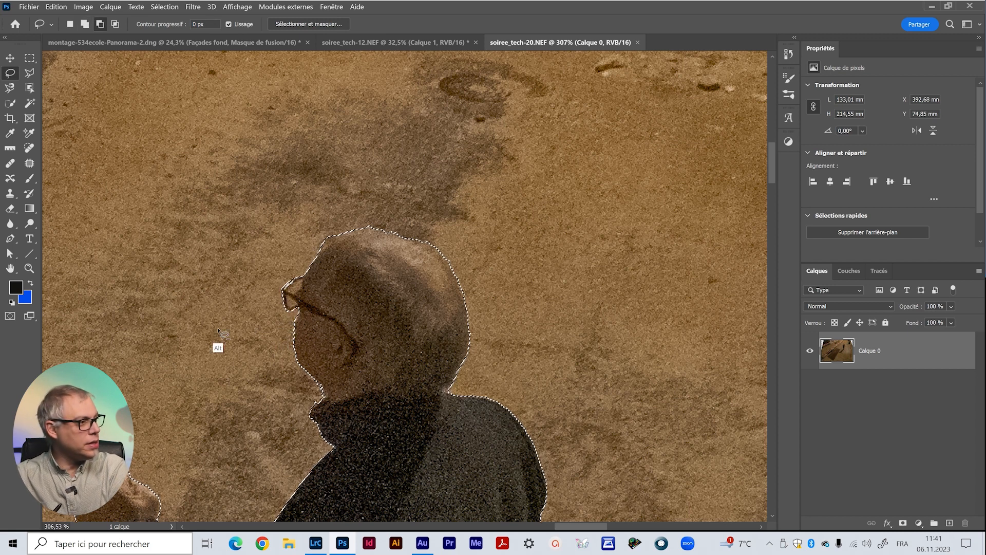
Step: Turn the finished selection into a layer mask that isolates the man and his shadow, and check the cut-out
key(z)
mouse_move(411, 371)
mouse_down()
mouse_move(363, 387)
mouse_move(527, 179)
mouse_up()
key(space)
drag(455, 326, 479, 254)
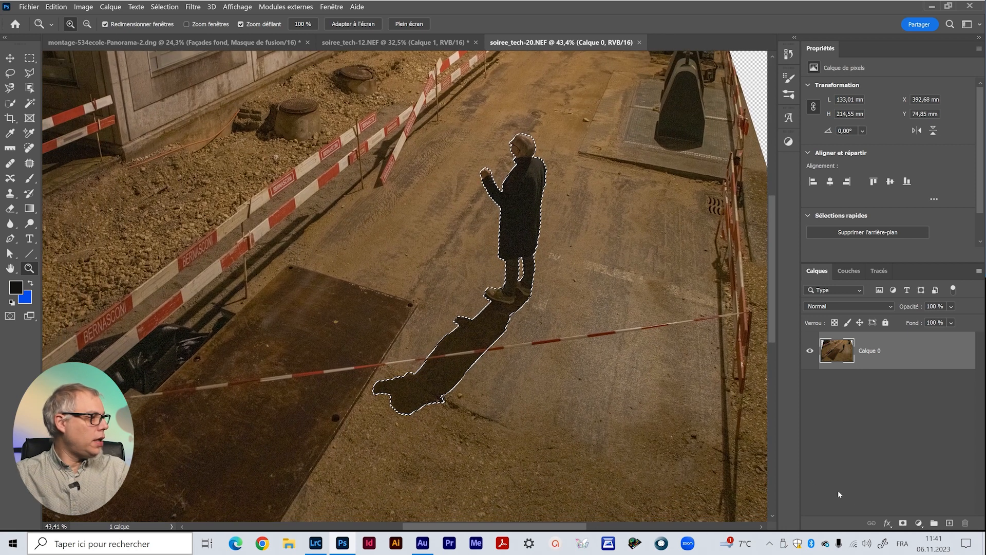
click(902, 522)
drag(525, 182, 728, 202)
drag(535, 287, 486, 468)
drag(529, 332, 411, 369)
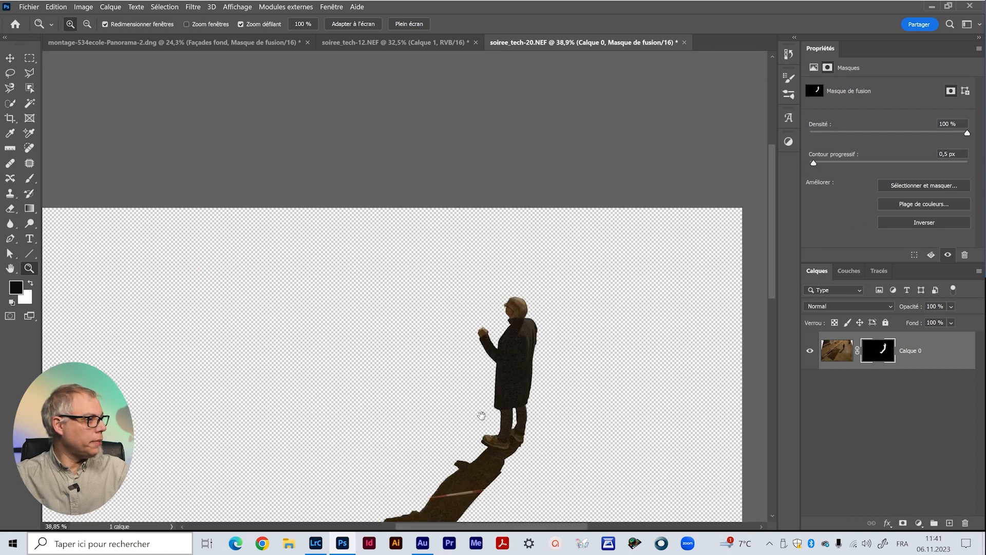
drag(482, 414, 515, 227)
Step: Convert the masked layer Calque 0 into a smart object
right_click(953, 353)
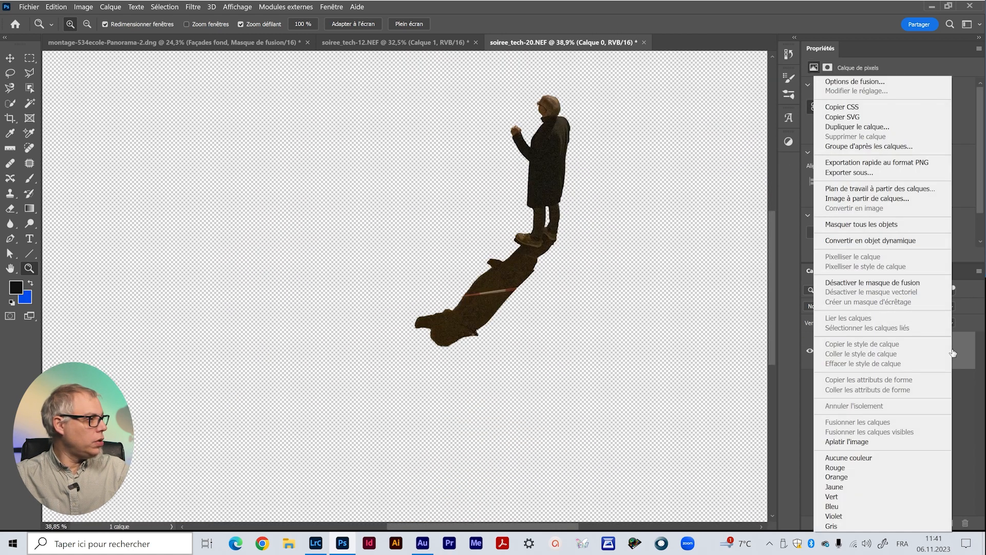
click(952, 361)
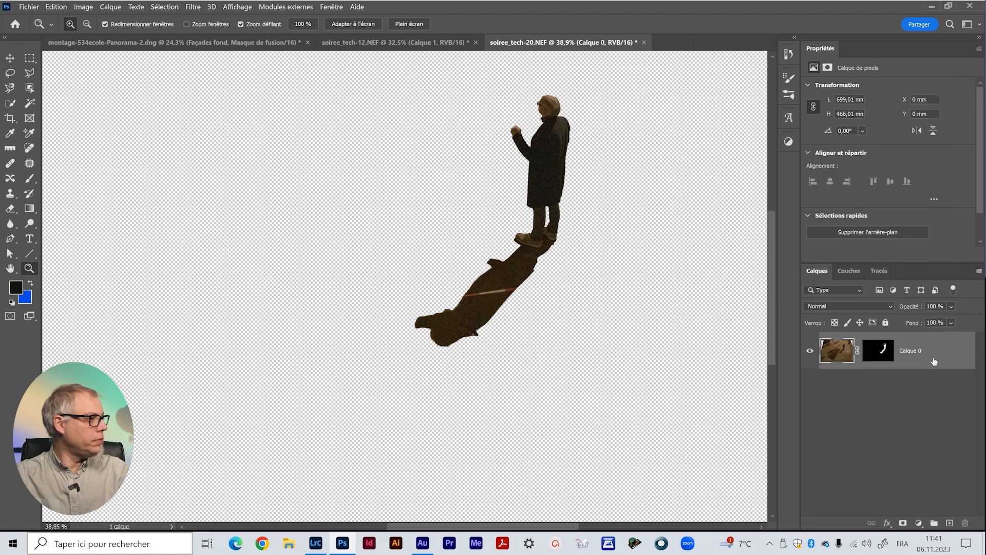
right_click(934, 361)
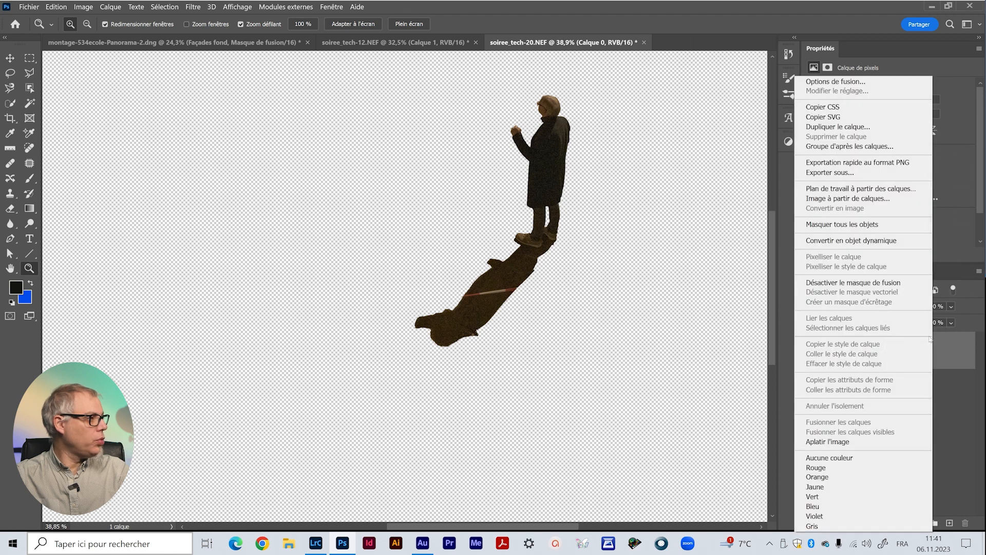
click(863, 241)
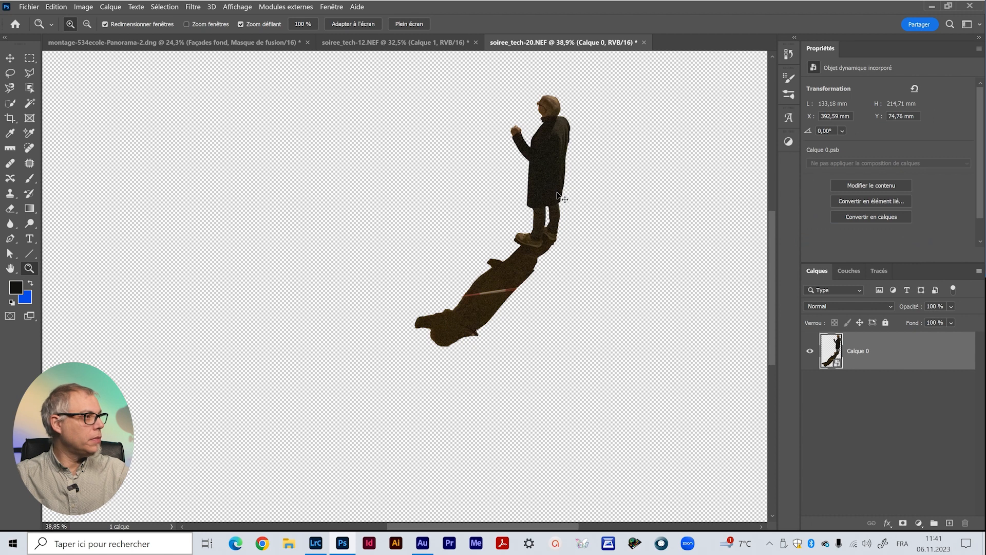
Step: Bring the cut-out man into the panorama montage, scale him to about 94.5 % and place him on the road beside the barrier
drag(559, 185, 205, 44)
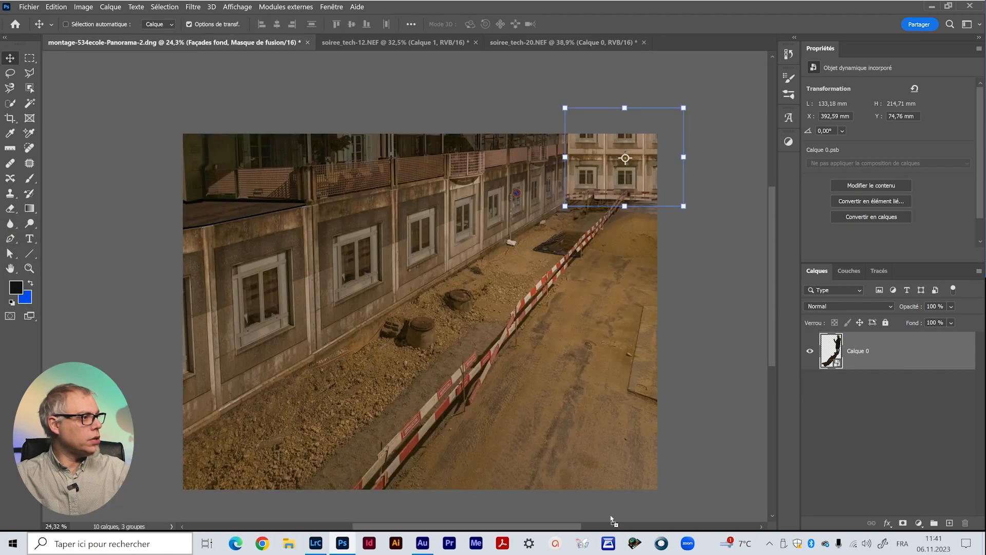
drag(583, 379, 577, 391)
drag(611, 353, 561, 361)
drag(568, 325, 562, 333)
drag(691, 280, 659, 302)
mouse_move(531, 412)
mouse_down()
mouse_move(490, 384)
mouse_move(528, 410)
mouse_up()
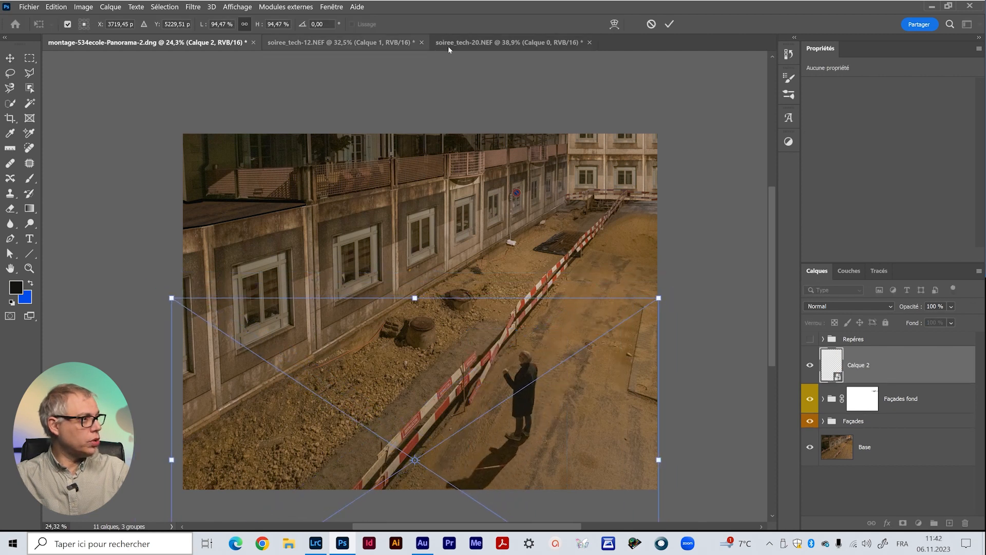
Step: Compare with the original photo in Lightroom, scale the man in the Photoshop montage to about 92.8 %, reposition him on the road and apply the transformation
click(315, 543)
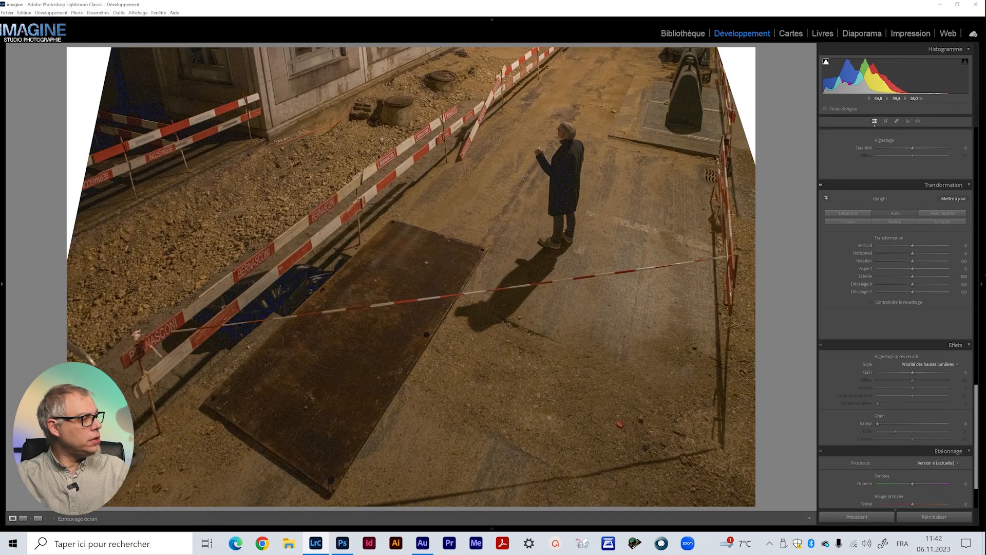
click(342, 543)
drag(628, 271, 625, 277)
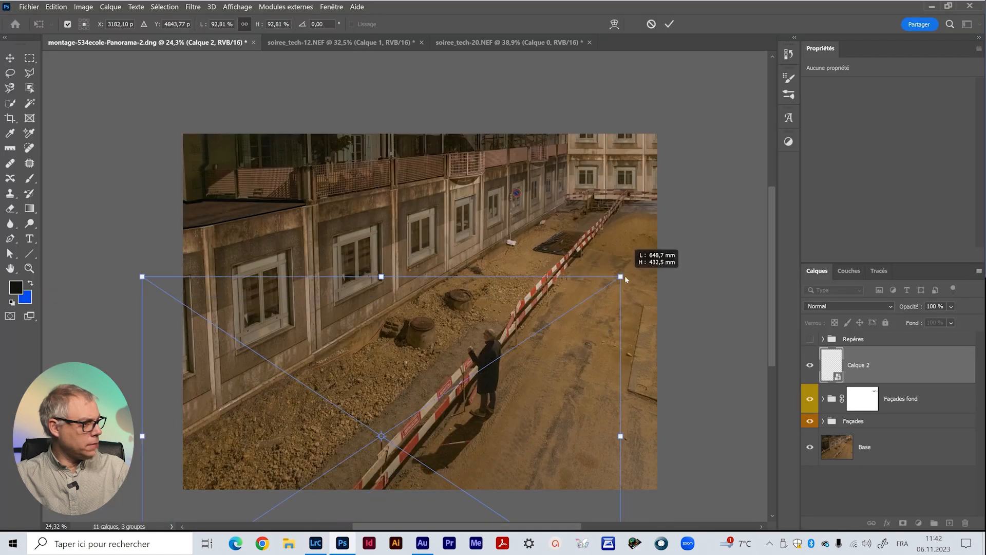
drag(493, 393, 563, 429)
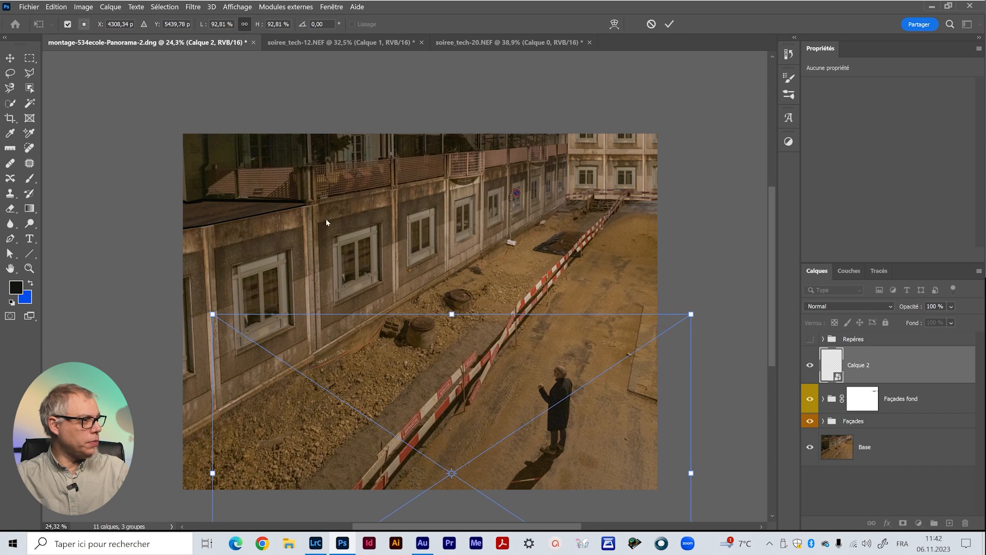
click(669, 25)
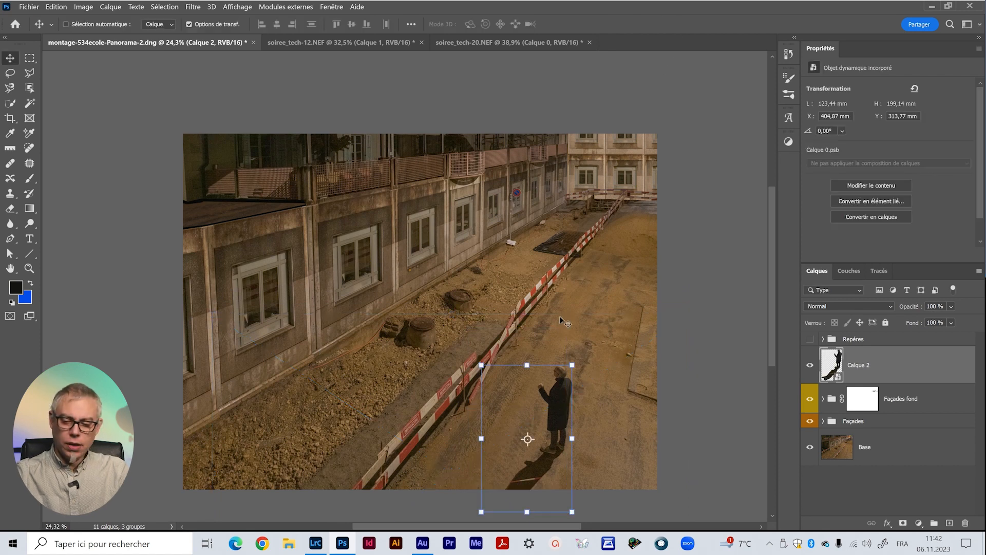
Step: Move the man slightly down and left so the tape crossing his shadow falls outside the image, at about X 395 mm, Y 329 mm
key(z)
drag(565, 385, 598, 376)
drag(547, 443, 598, 370)
drag(544, 296, 658, 371)
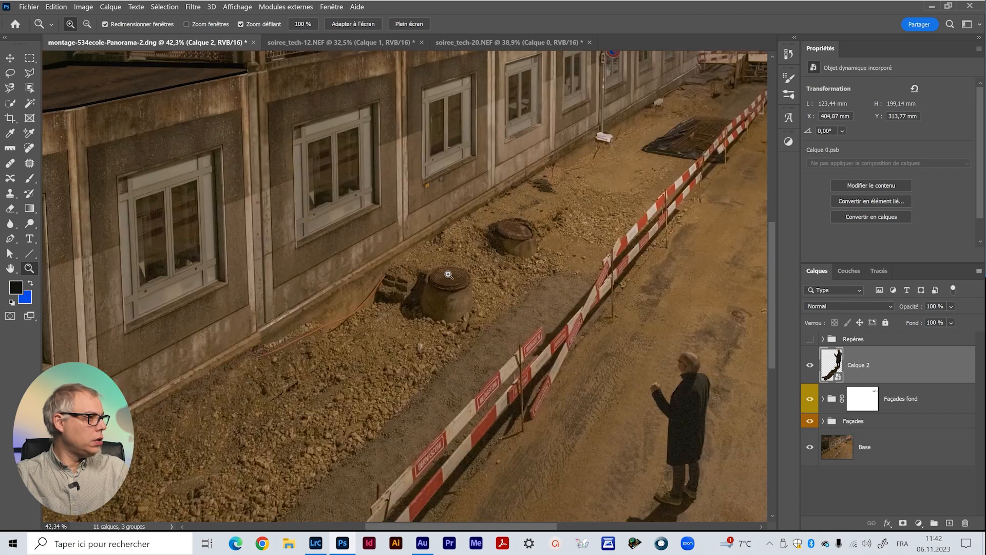
drag(466, 328, 458, 328)
key(v)
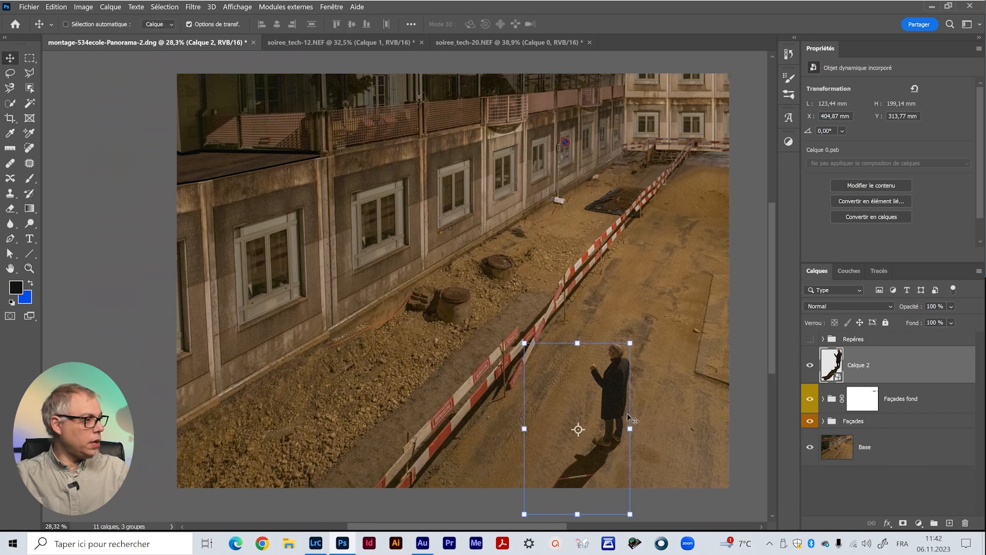
drag(611, 400, 601, 413)
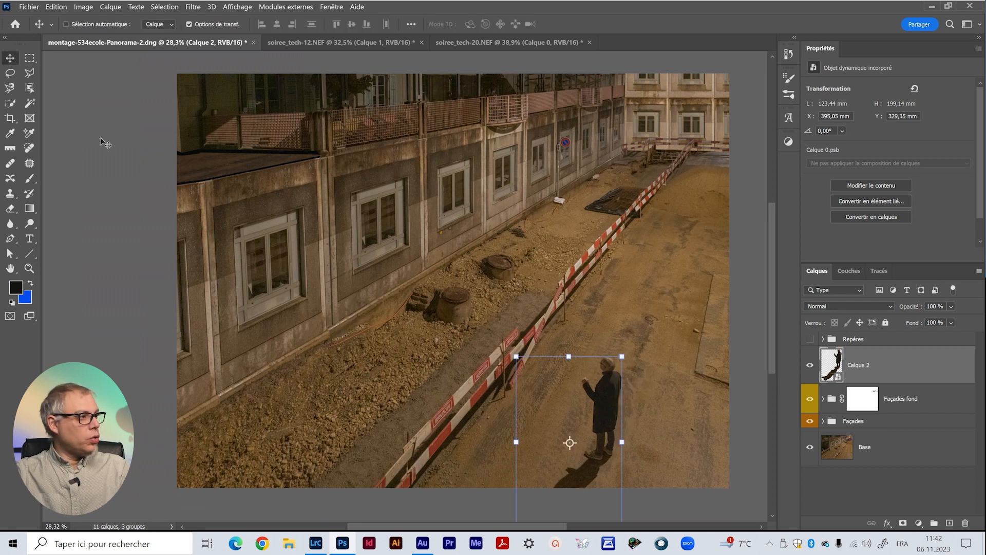
click(925, 501)
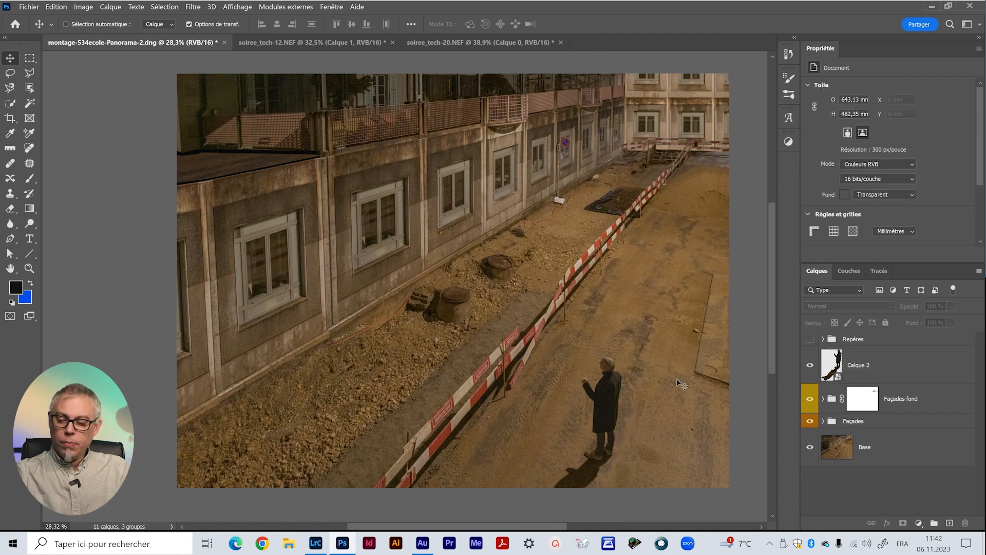
Step: Check the man's position against the golden spiral overlay of the Crop tool without applying a crop
key(c)
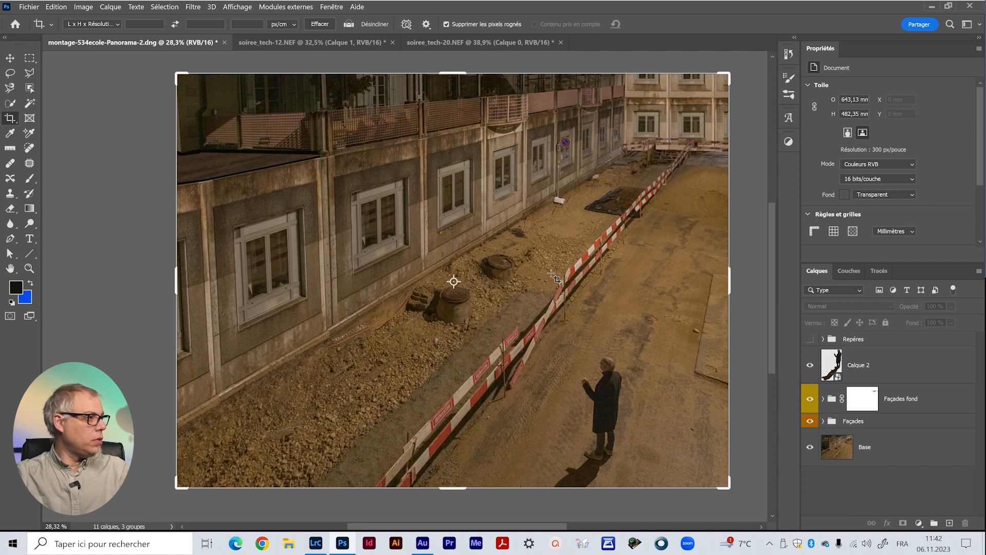
click(556, 279)
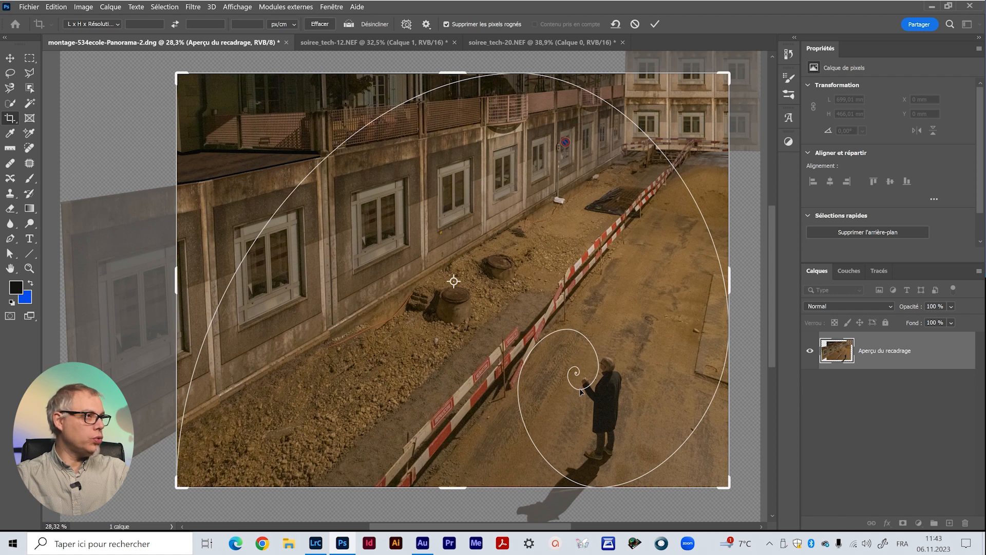
click(635, 25)
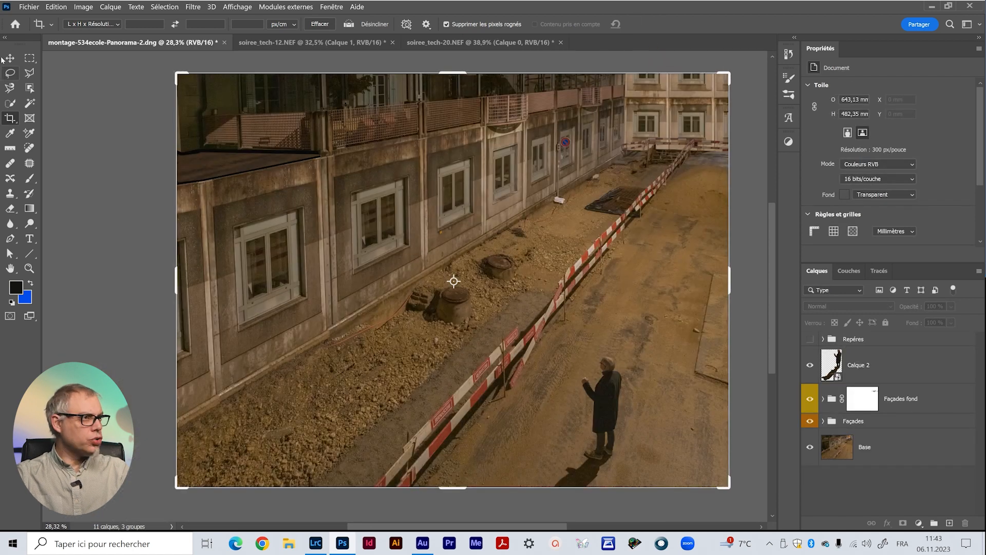
click(11, 58)
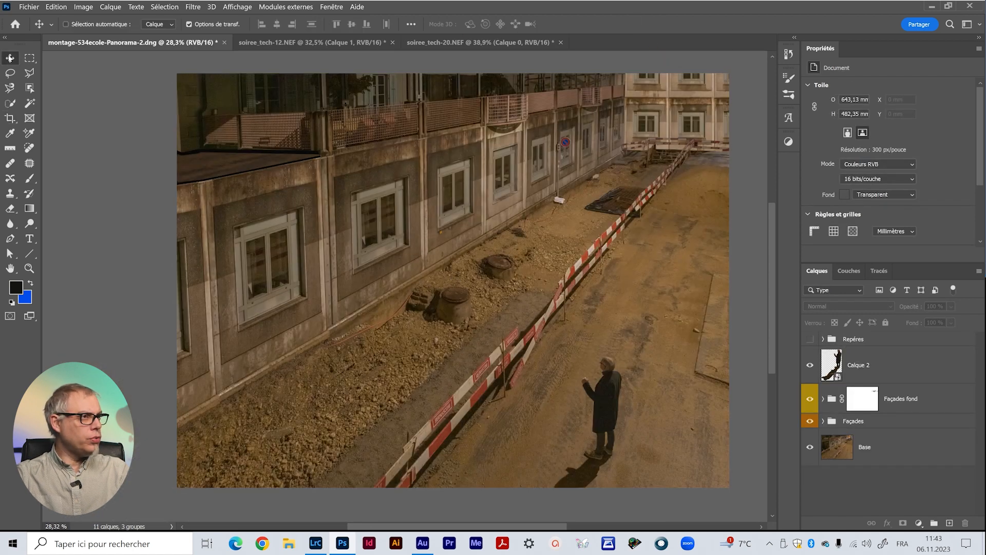
Step: Rename the man's layer Calque 2 as Personnage
click(895, 365)
double_click(870, 364)
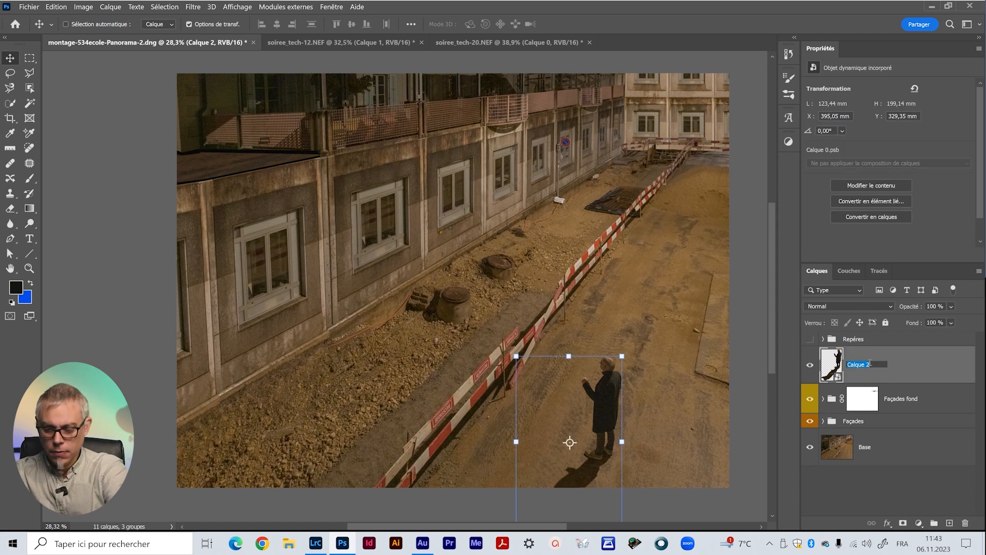
text(Personnage)
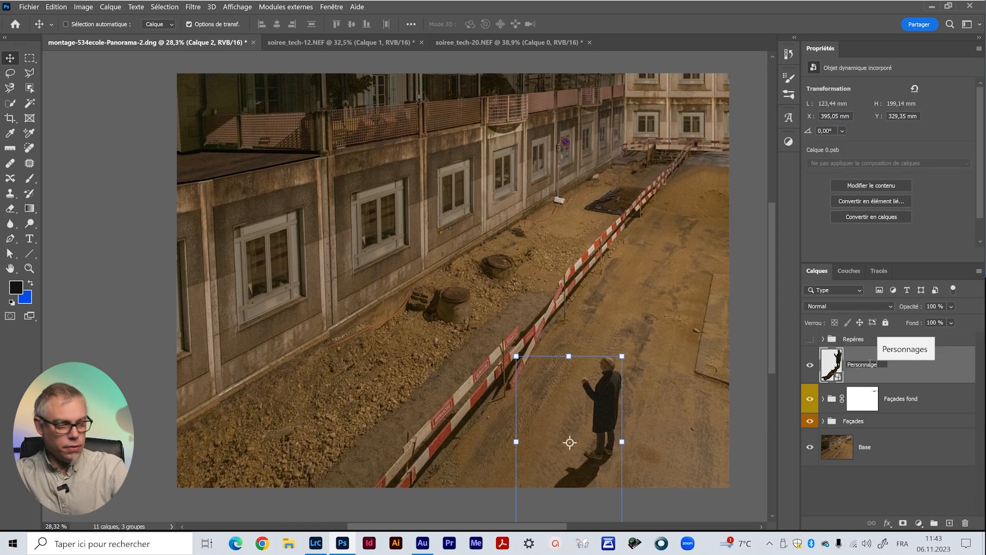
key(Return)
Step: Shift the man left to about X 371 mm, Y 332 mm and check him against the golden spiral without applying the crop
drag(607, 413, 590, 412)
click(947, 479)
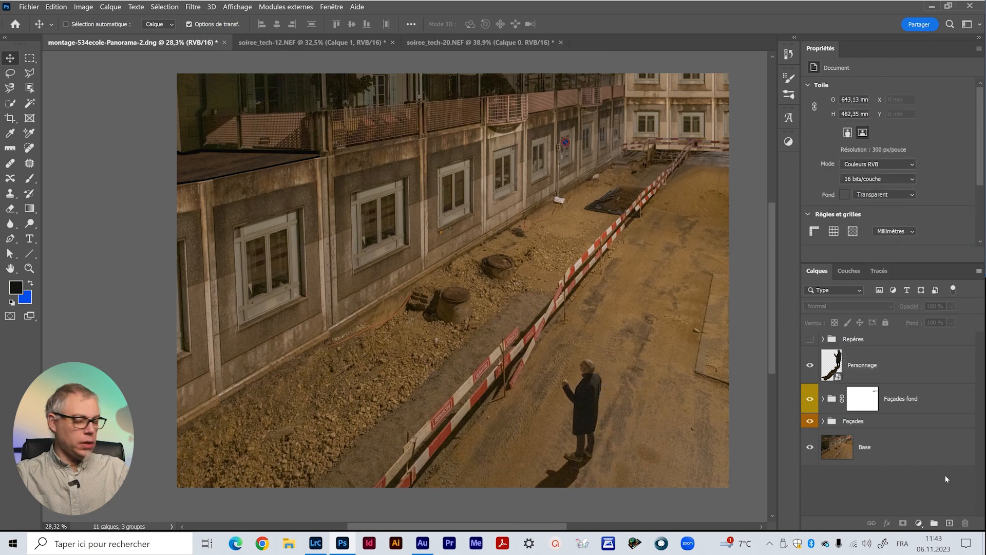
key(c)
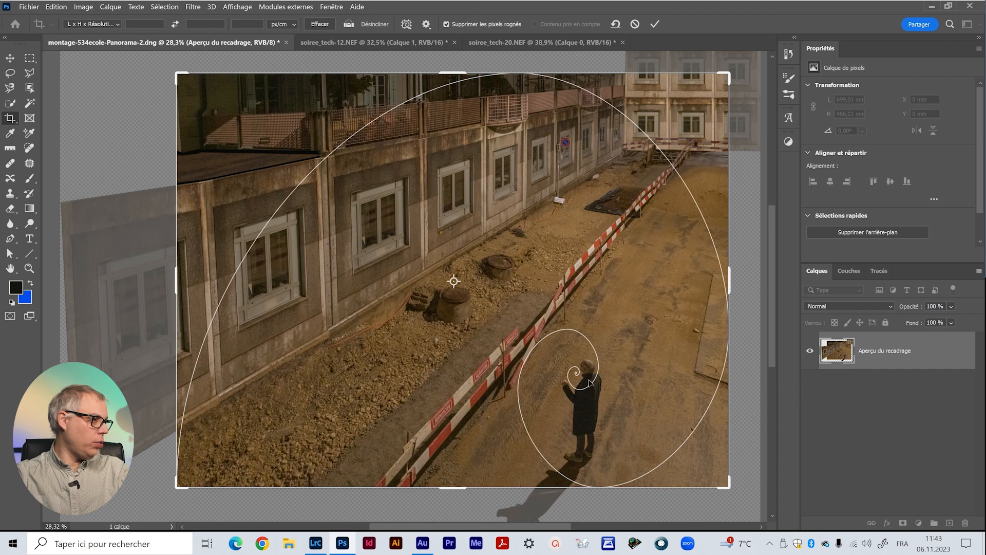
click(635, 24)
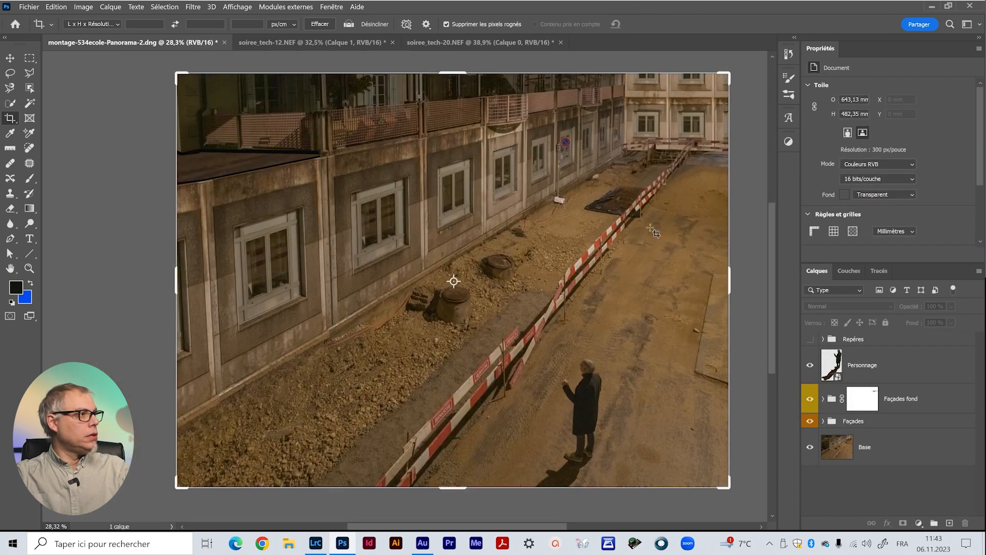
click(10, 58)
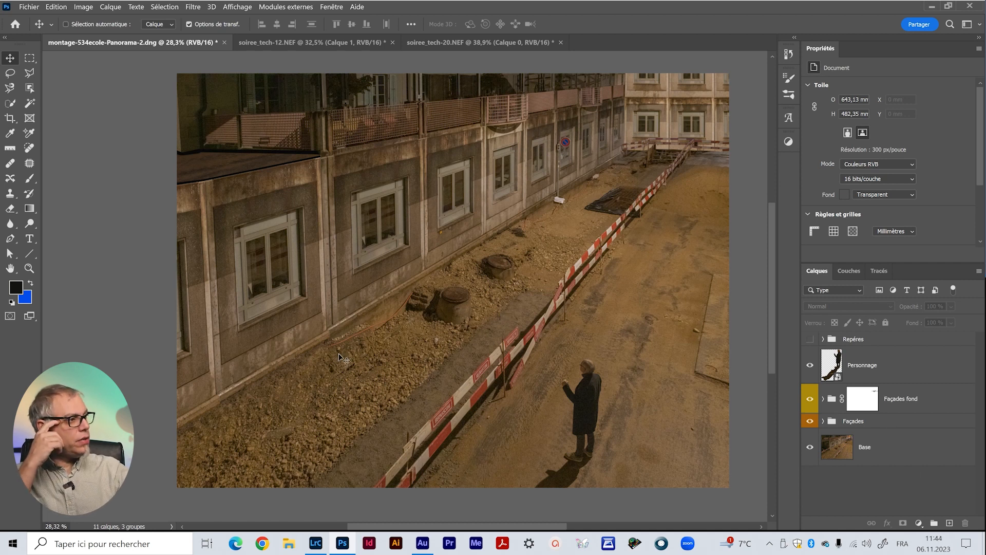
Step: Group the Personnage layer, name the group Person and collapse it
click(918, 366)
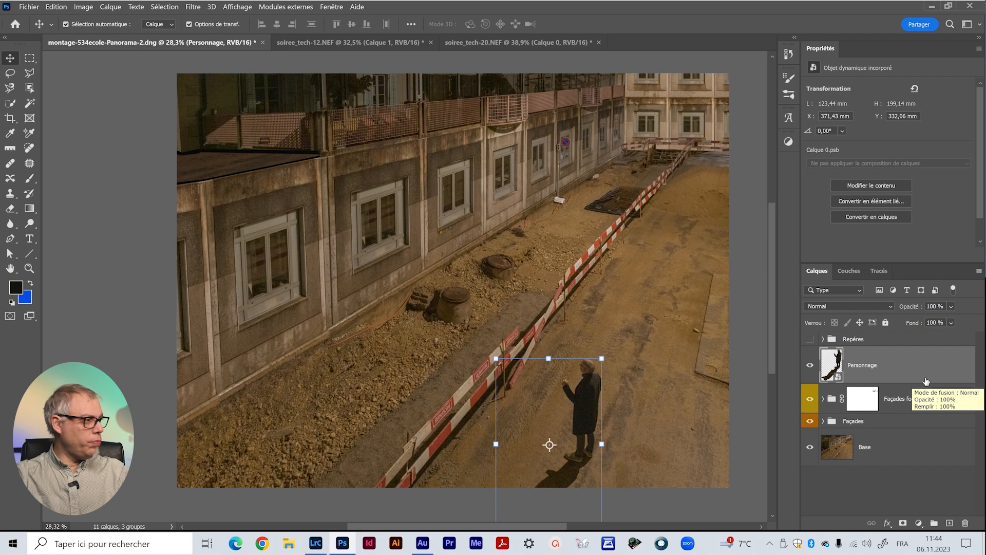
key(ctrl+g)
double_click(856, 354)
text(Perso)
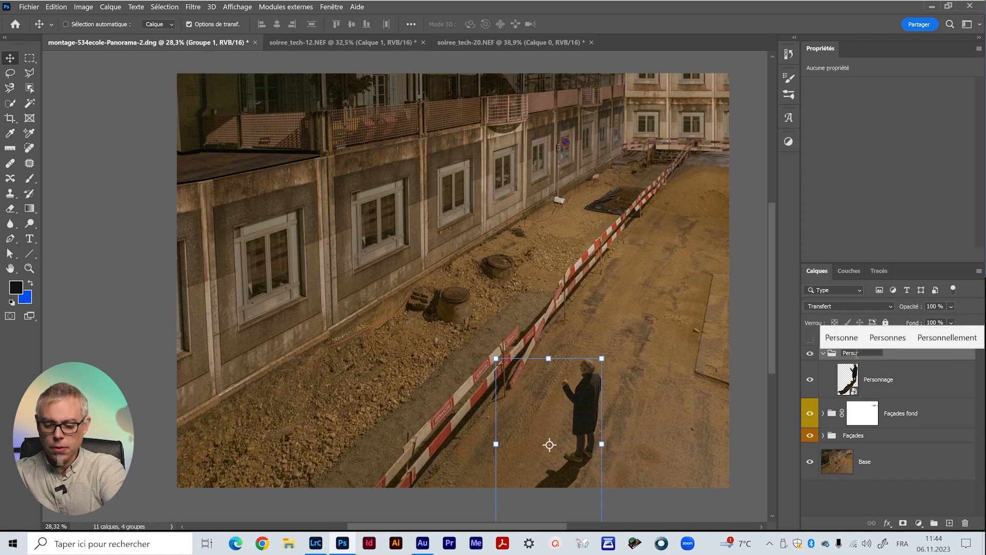
text(n)
click(894, 379)
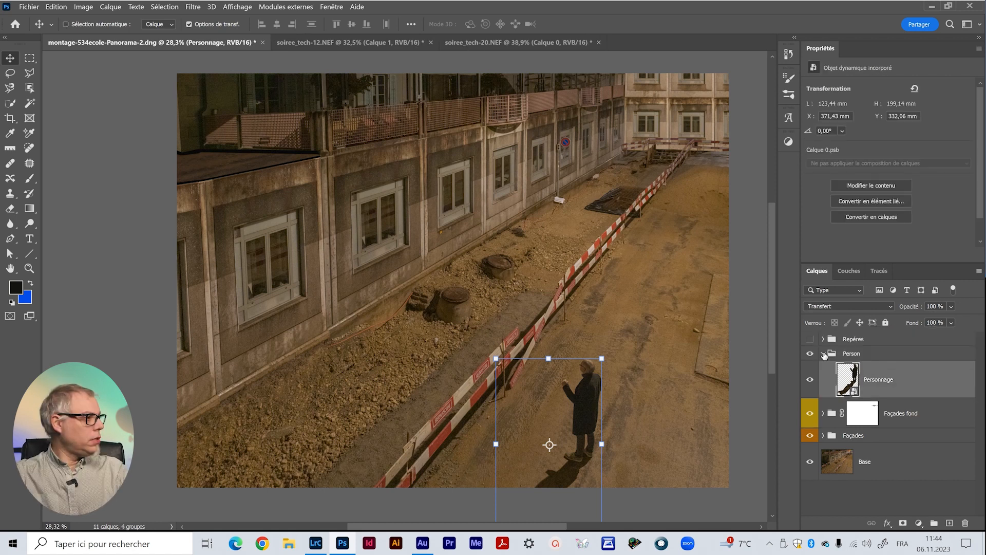
click(823, 353)
Step: Set the Person group's colour label to blue and deselect the group
right_click(815, 352)
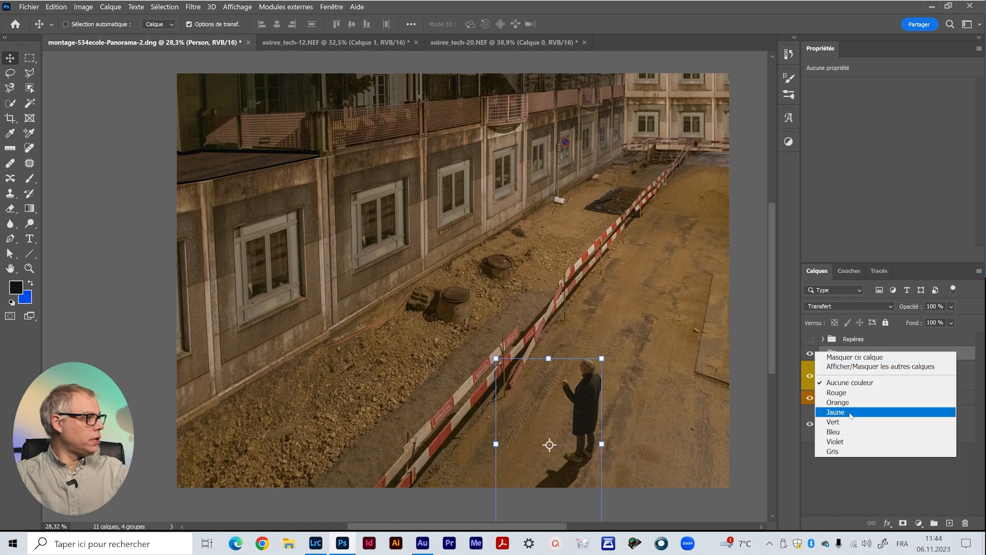
click(849, 413)
right_click(815, 352)
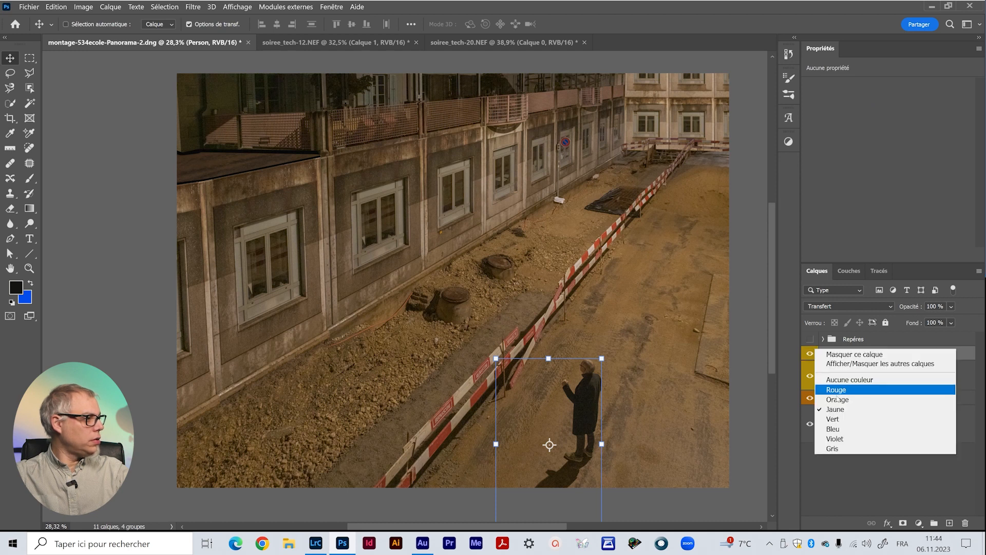
click(872, 428)
click(857, 462)
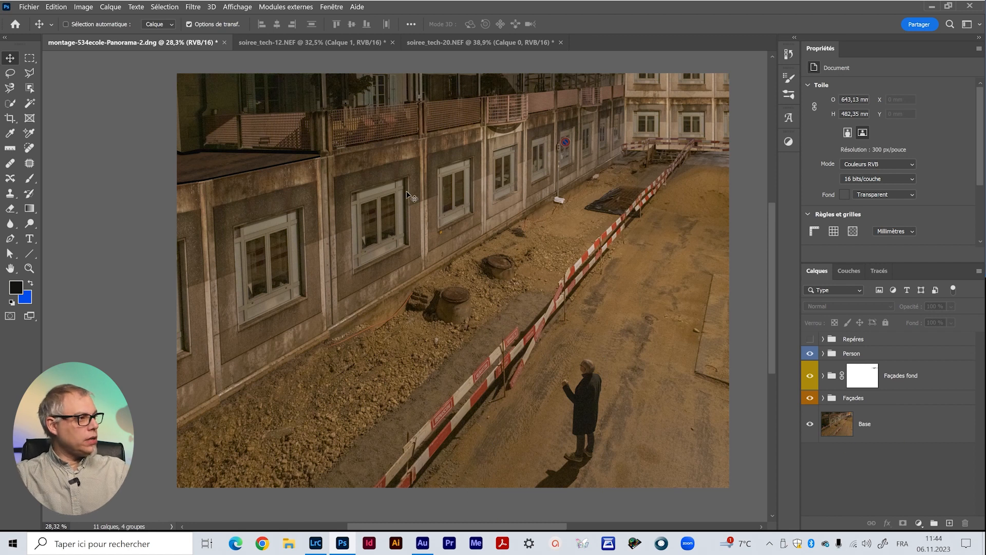
Step: Review the montage by hiding the Person, Façades fond and Façades groups, isolating the Base layer and restoring the Façades group
drag(810, 399, 810, 353)
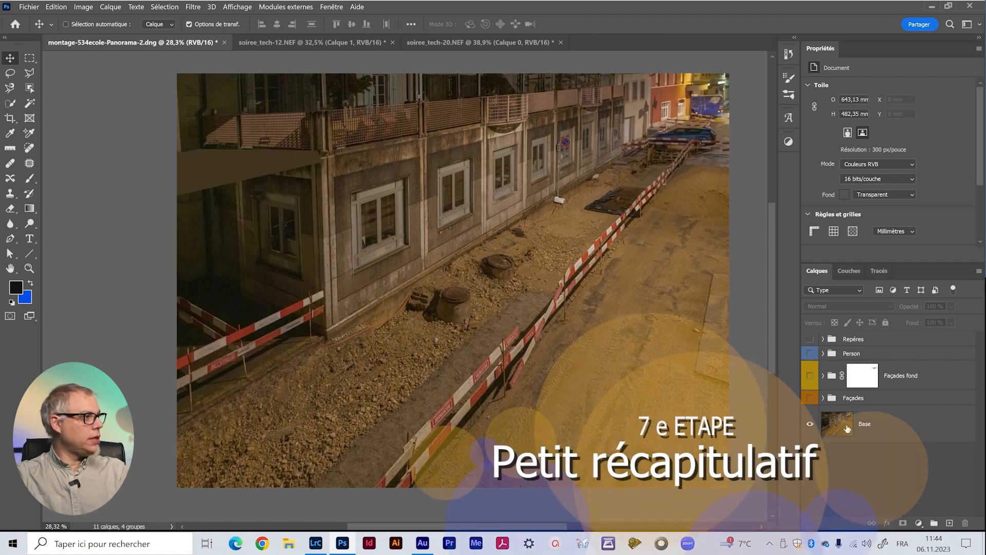
click(822, 415)
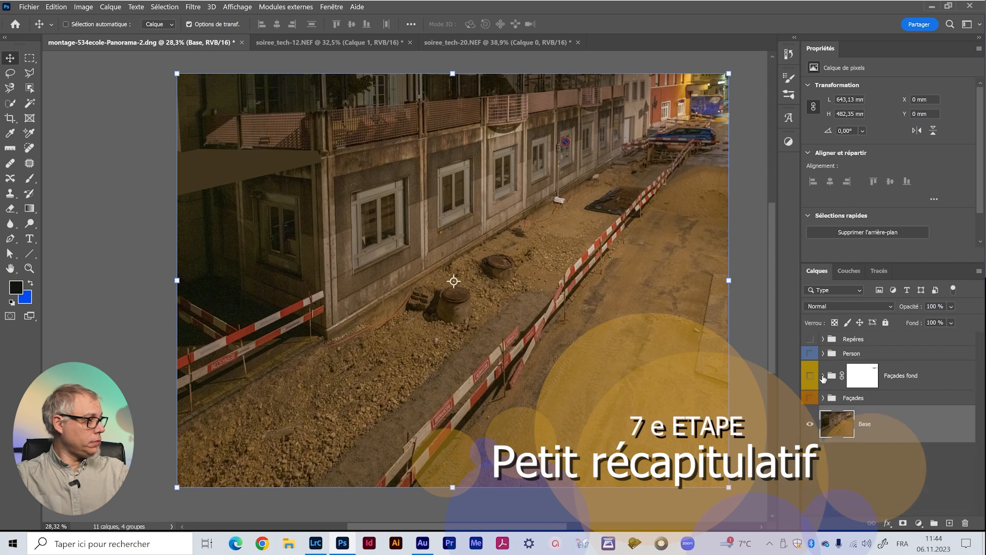
click(810, 398)
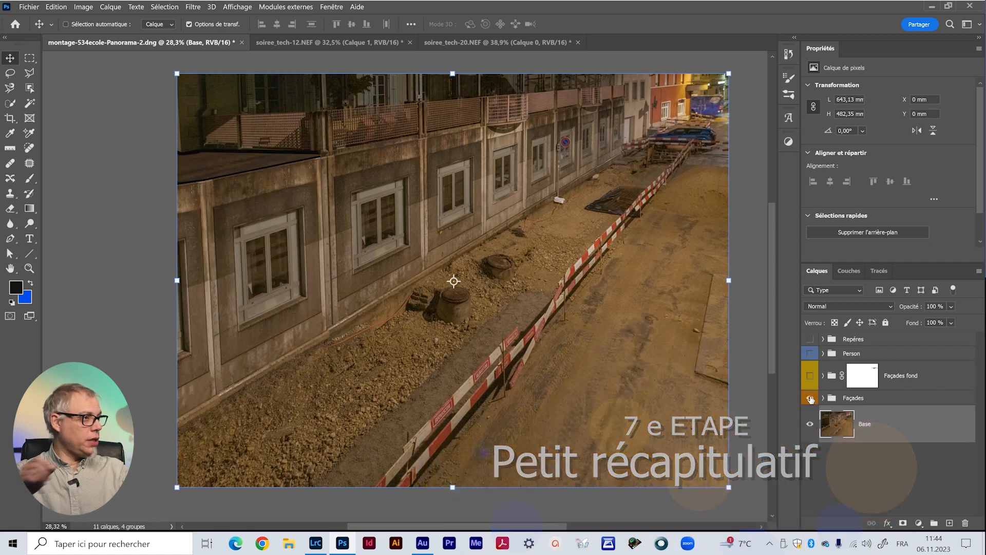
click(810, 398)
click(810, 397)
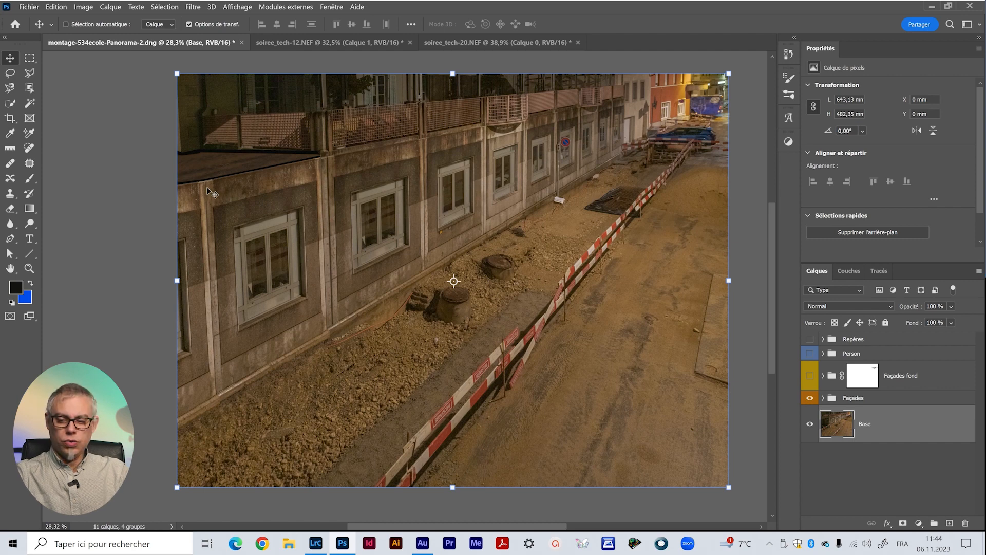
key(z)
mouse_move(222, 165)
mouse_down()
mouse_move(249, 154)
mouse_move(218, 154)
mouse_up()
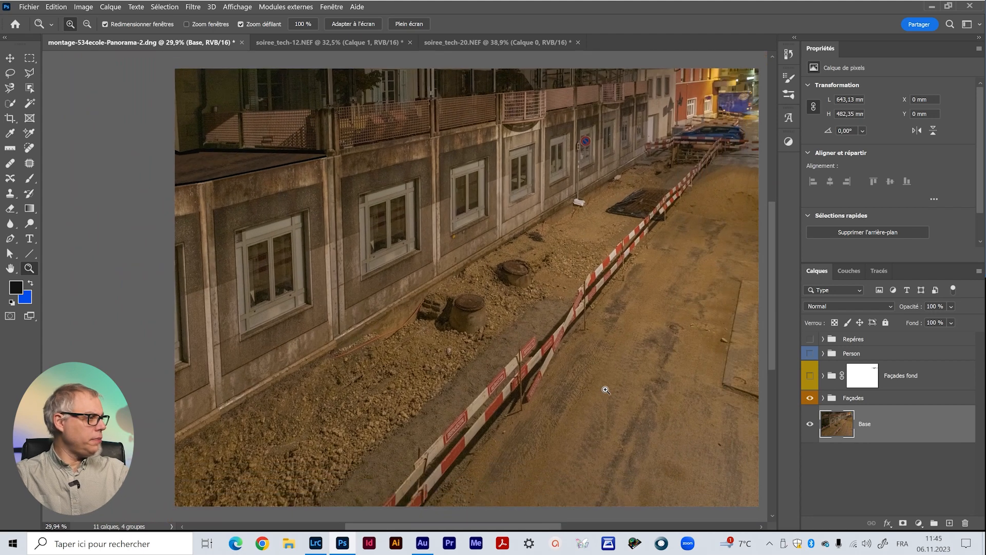
Step: Expand the Façades fond group, inspect the contents of the Fond smart object and close it
click(823, 377)
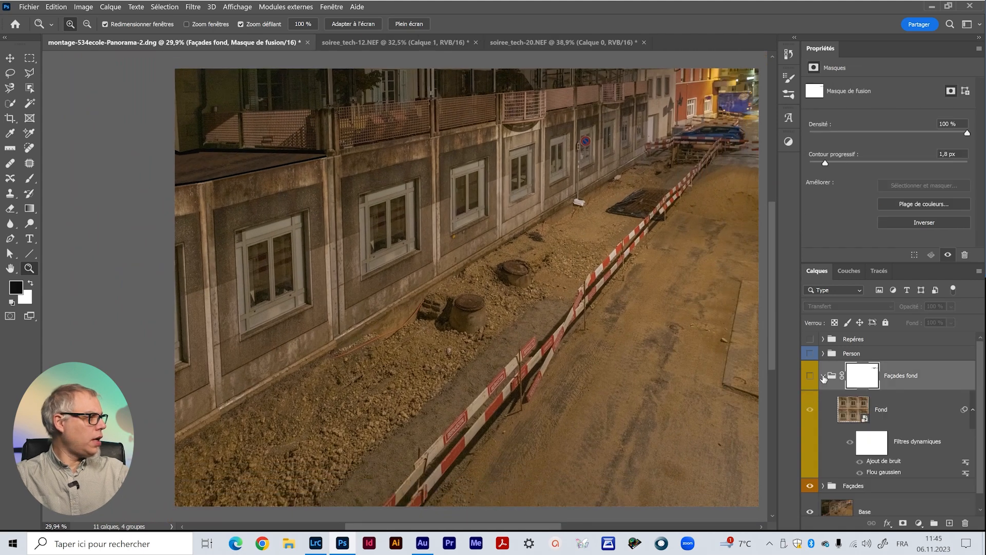
double_click(866, 417)
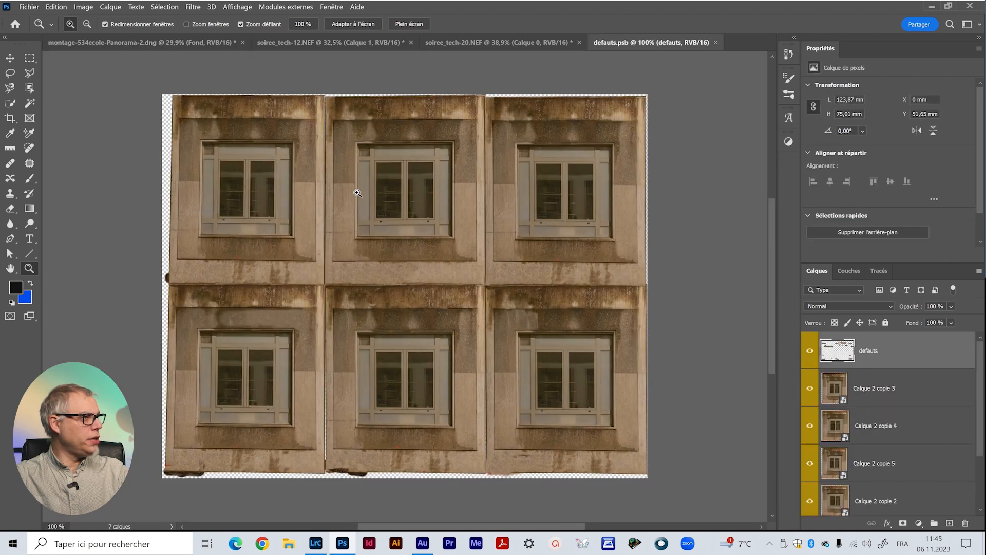
click(715, 42)
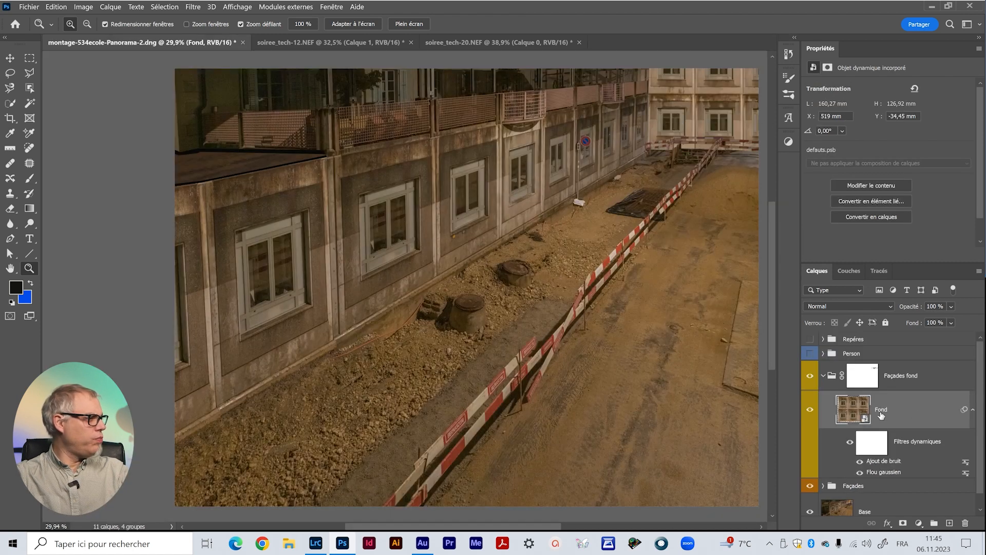
Step: Add a Curves adjustment above the Fond layer, lower its white output to darken it and clip it to Fond
click(789, 143)
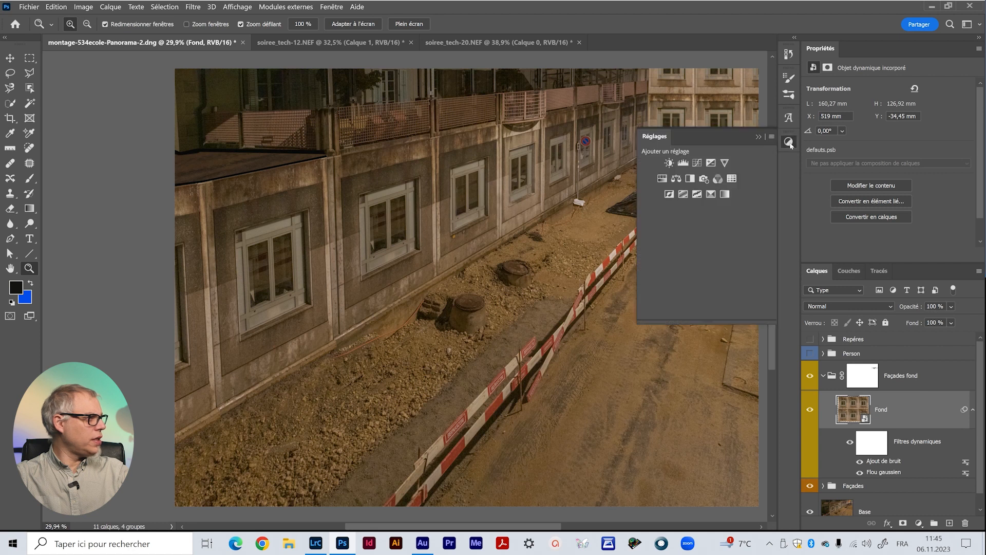
click(711, 162)
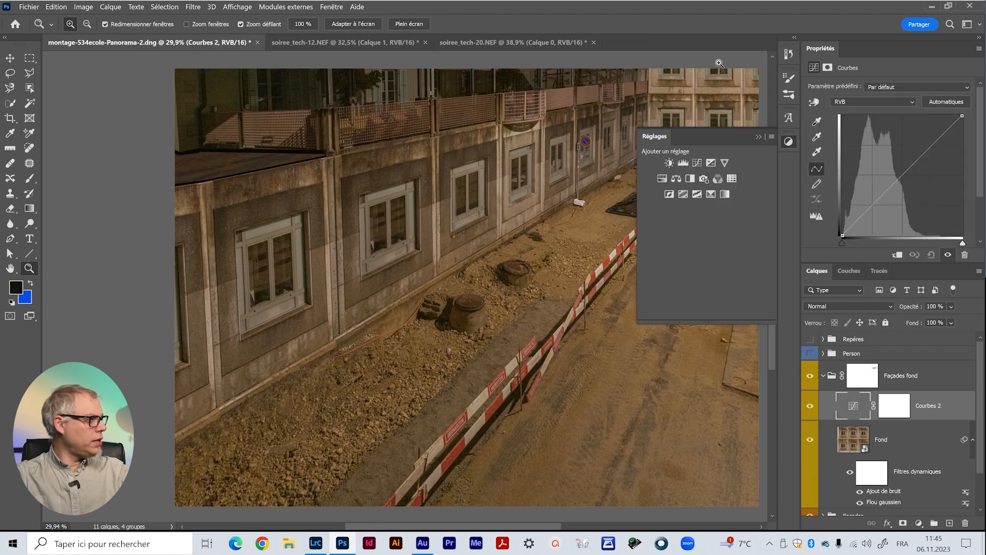
drag(962, 116, 967, 146)
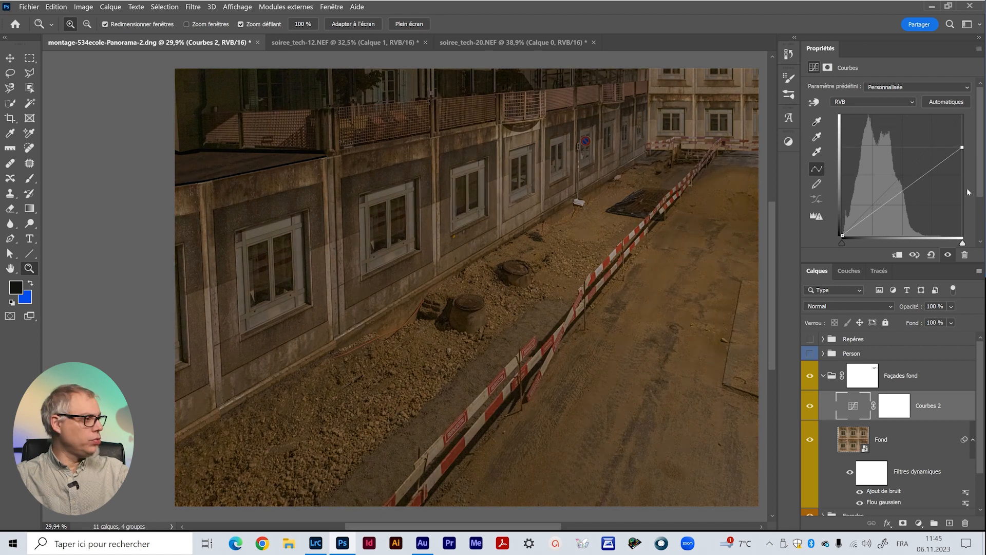
alt+click(940, 422)
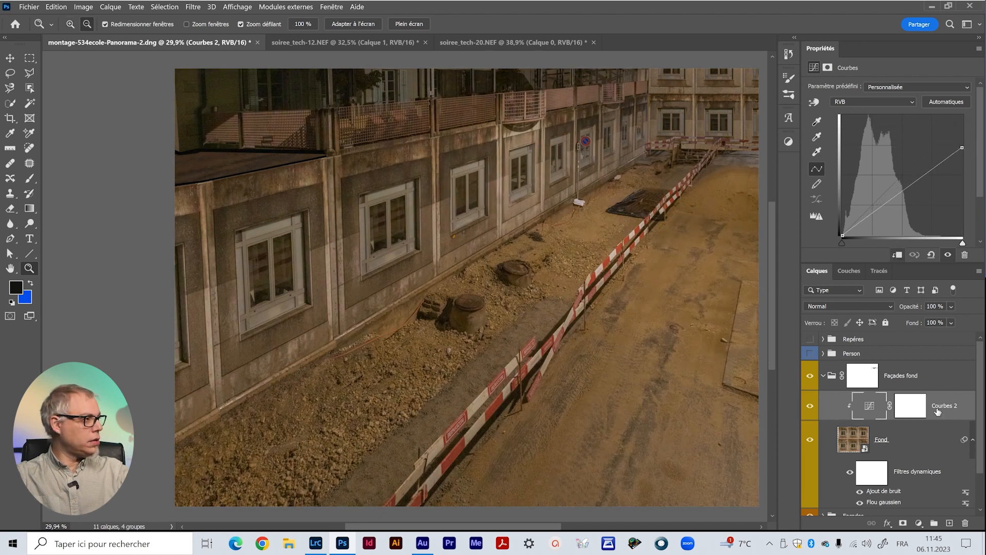
Step: Refine the clipped curve by adding a slightly lowered midtone point and raising the white end point a little
click(904, 196)
drag(903, 196, 901, 193)
drag(963, 149, 961, 143)
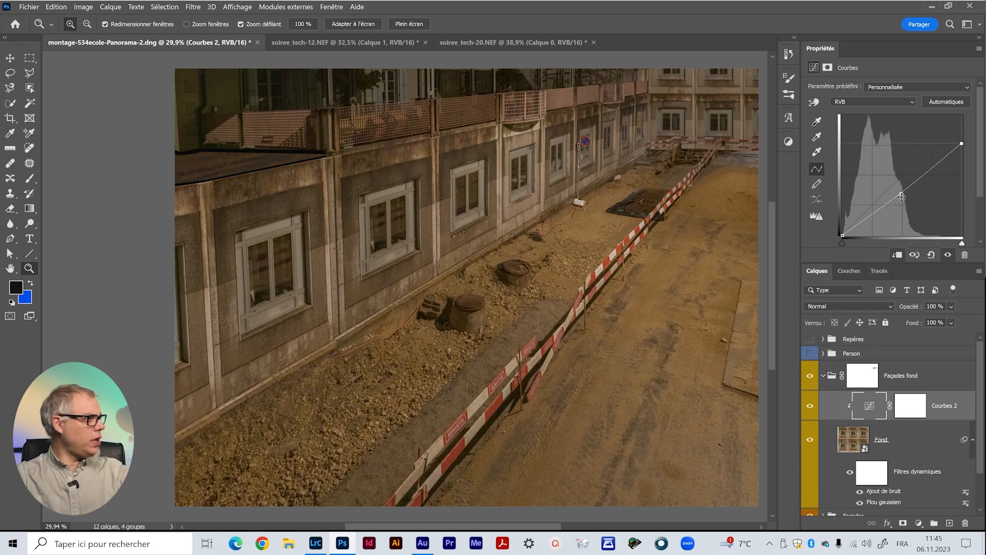
drag(902, 196, 904, 195)
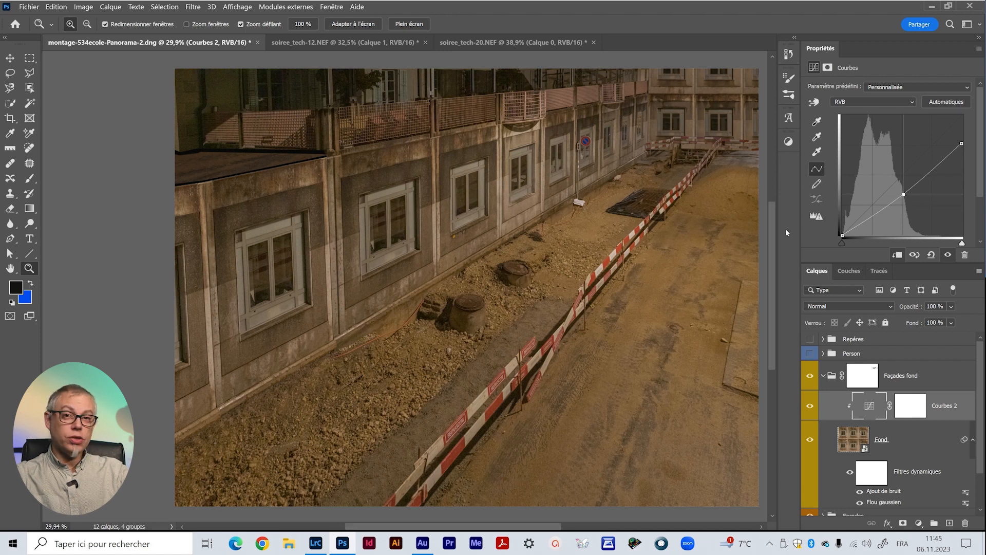
Step: Collapse the Façades fond group, then show and select the Person group
click(823, 375)
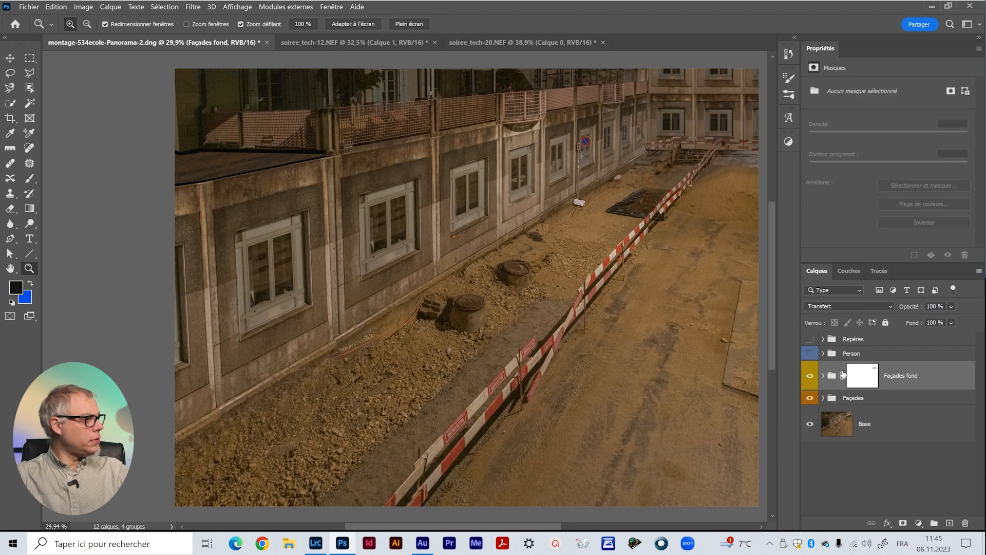
click(810, 355)
click(928, 356)
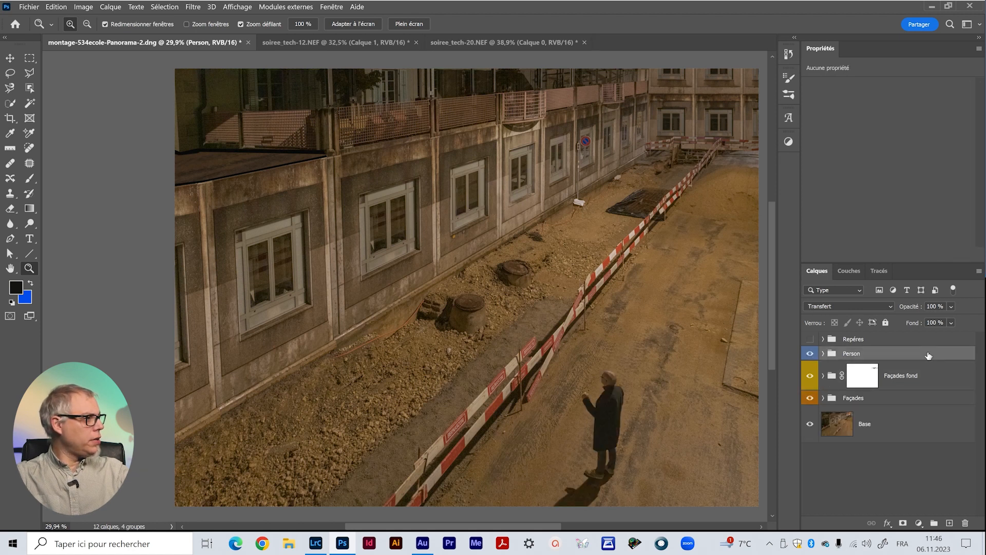
Step: Start saving the montage on the computer in large document format (PSB), keeping the file name montage-534ecole-Panorama-2
key(ctrl+s)
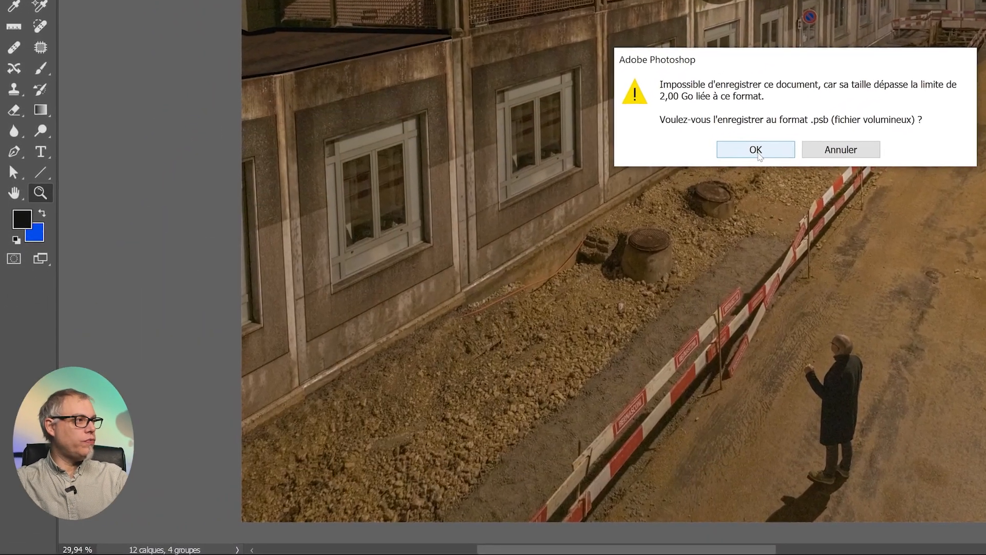
click(730, 162)
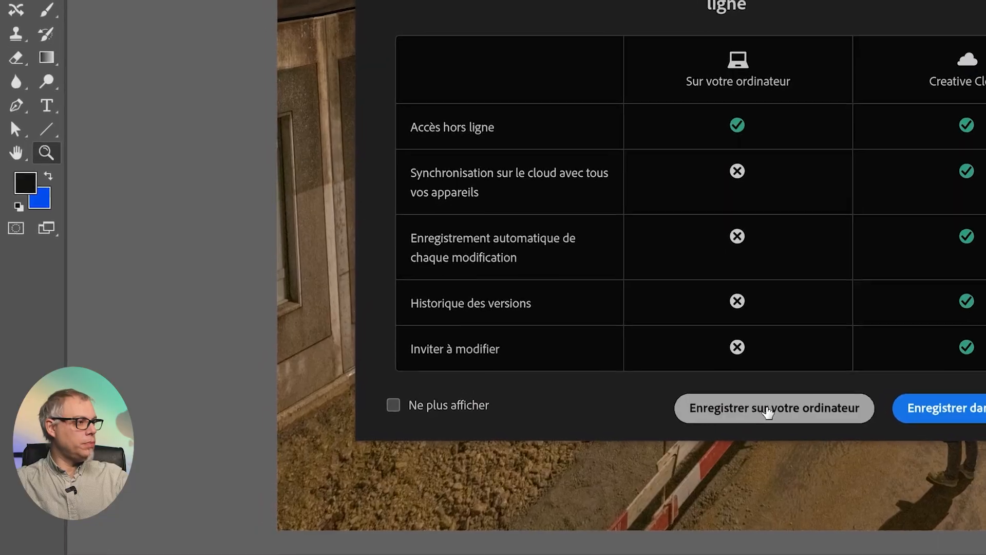
click(740, 409)
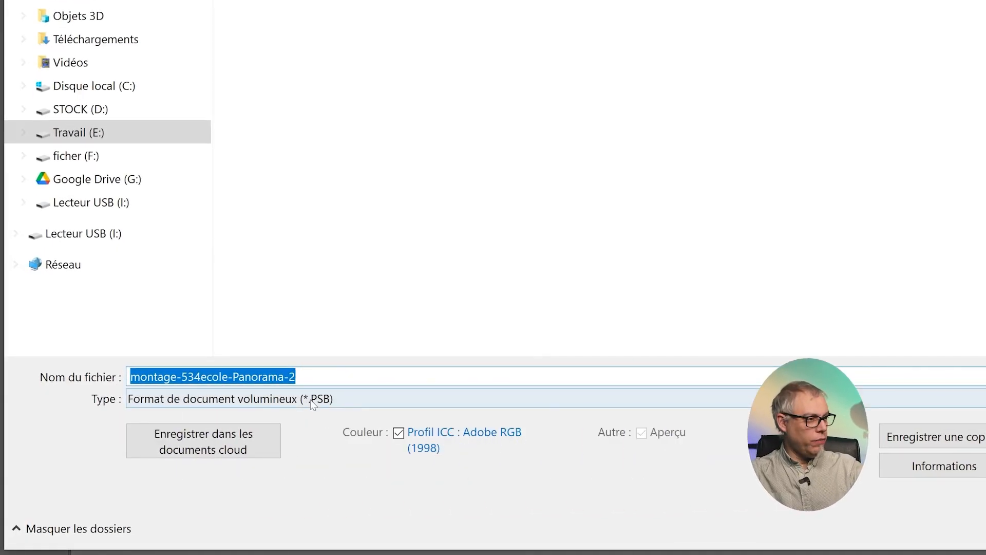
click(299, 397)
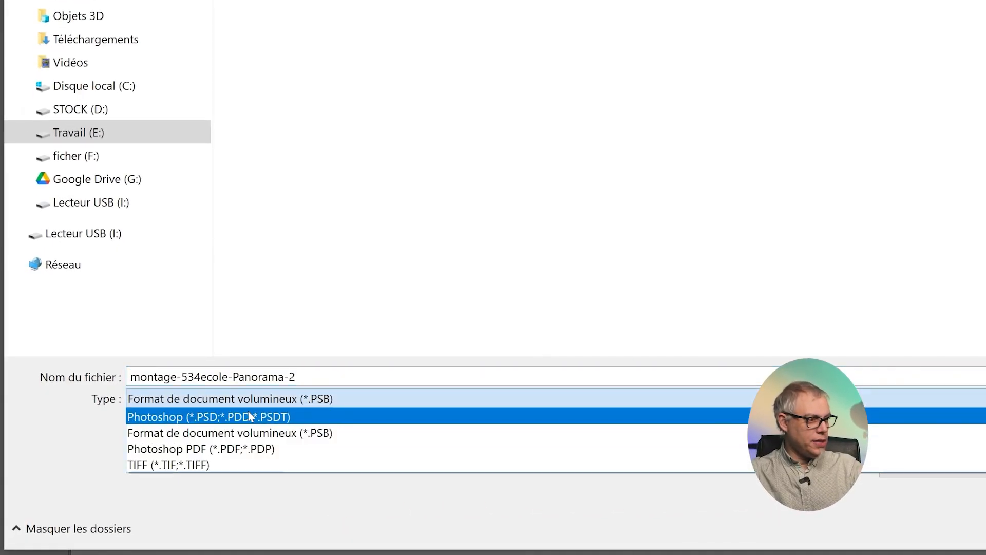
click(340, 436)
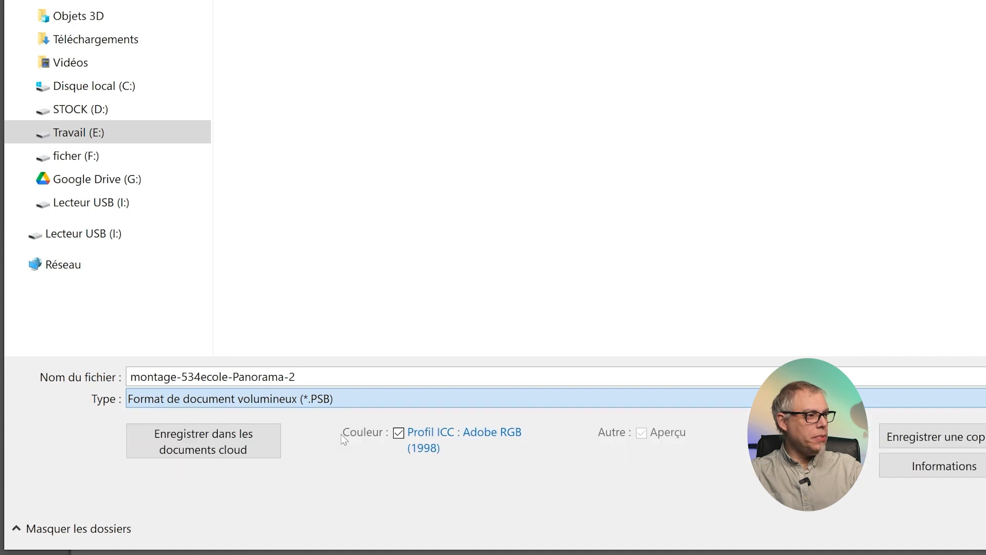
double_click(310, 376)
click(336, 378)
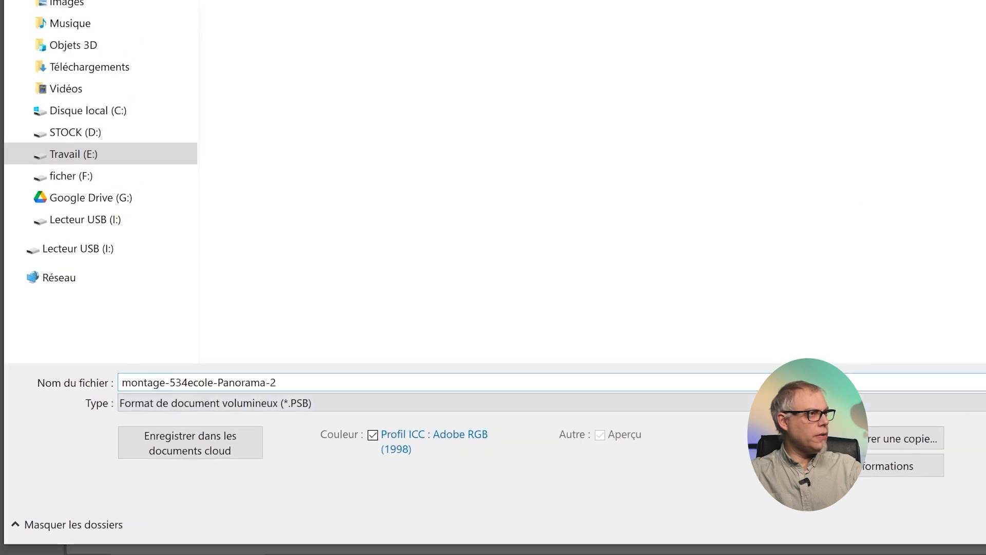
Step: Save the PSB file in the project folder under video_reseaux, youtube on the Travail (E:) drive
click(52, 268)
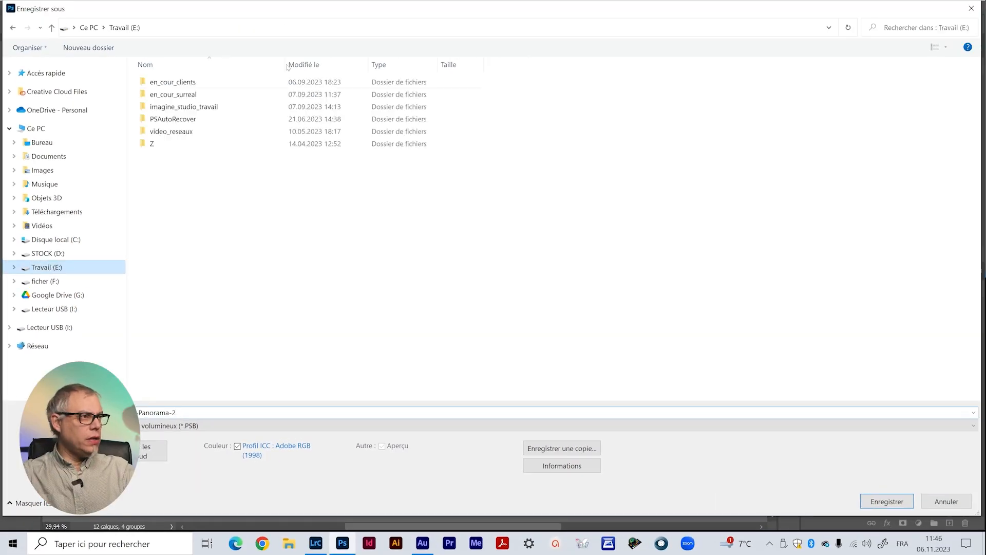
double_click(174, 131)
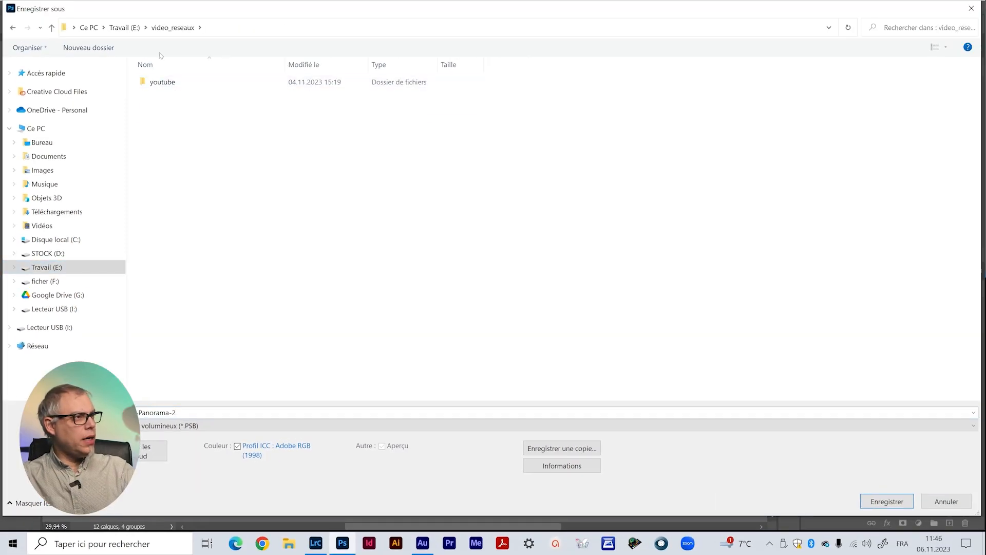
double_click(163, 83)
click(167, 120)
double_click(167, 120)
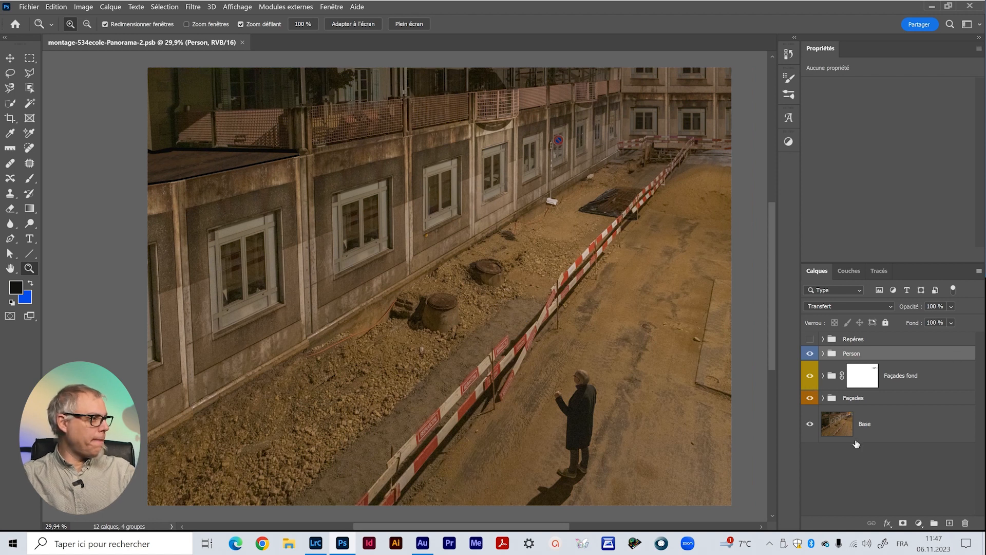
Step: Add the text "1000" in Acumin Pro Black, 208,33 pt, near the foot of the façade and colour it mid-grey
key(t)
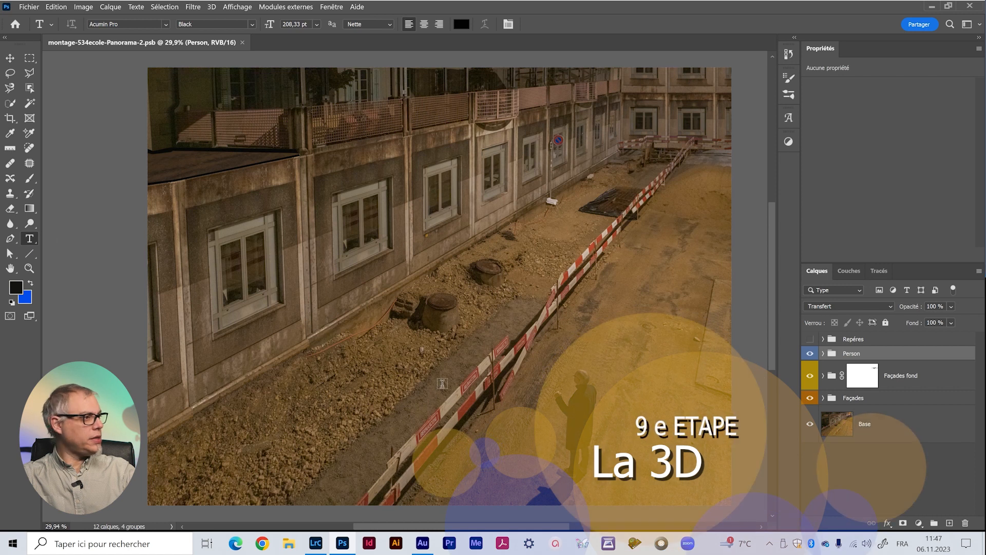
click(304, 320)
text(1000)
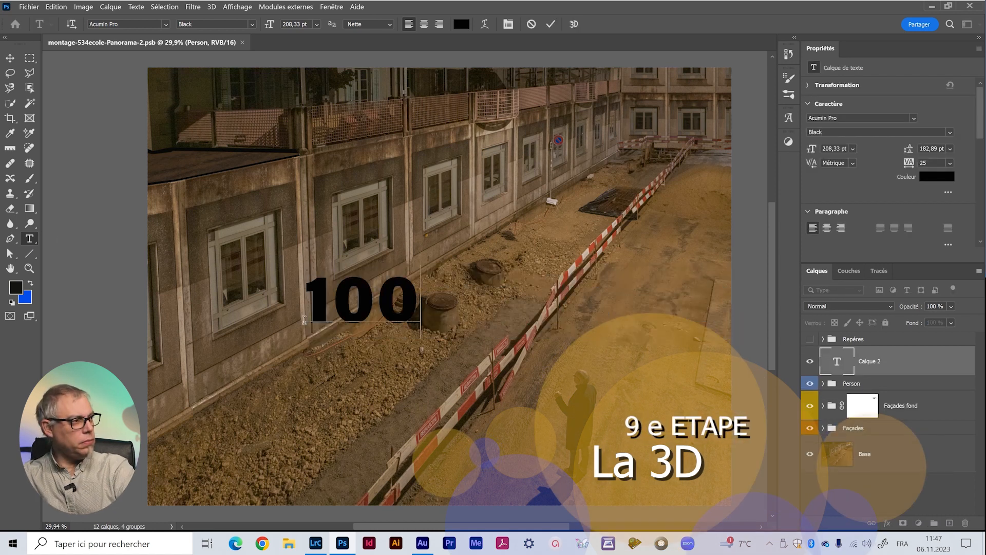
key(ctrl+a)
click(461, 25)
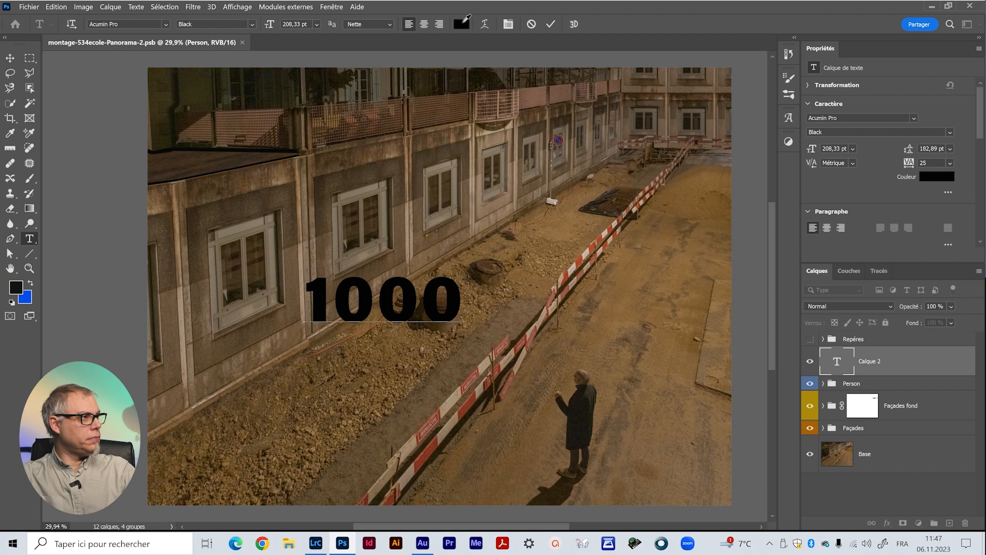
click(205, 229)
click(465, 153)
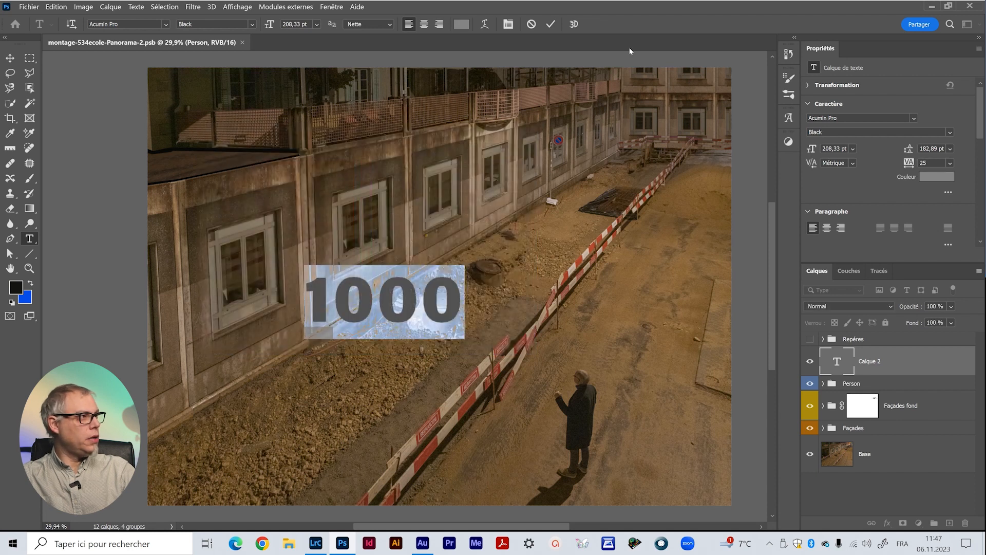
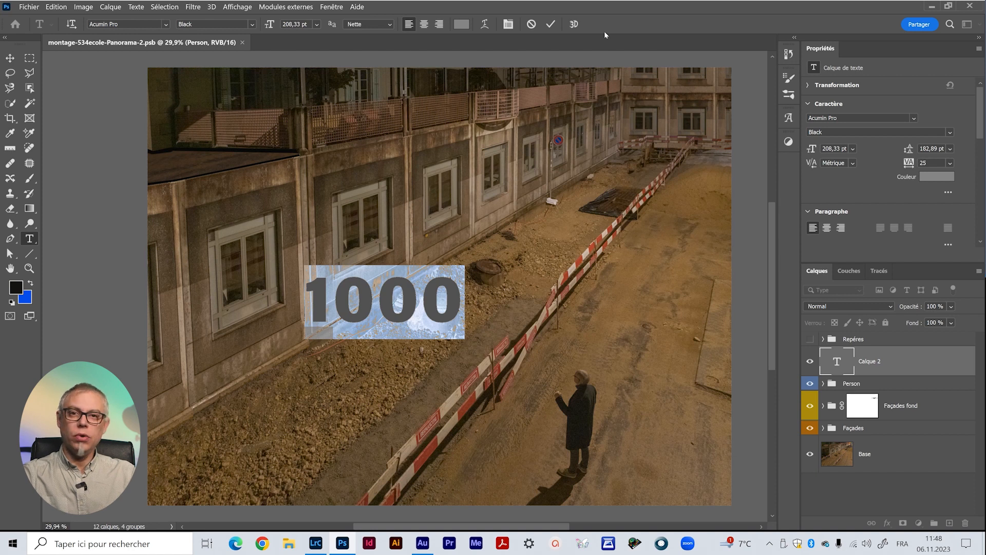
Step: Convert the 1000 text to a 3D layer in the 3D workspace, keeping the embedded profile, and enlarge the scene list
click(573, 24)
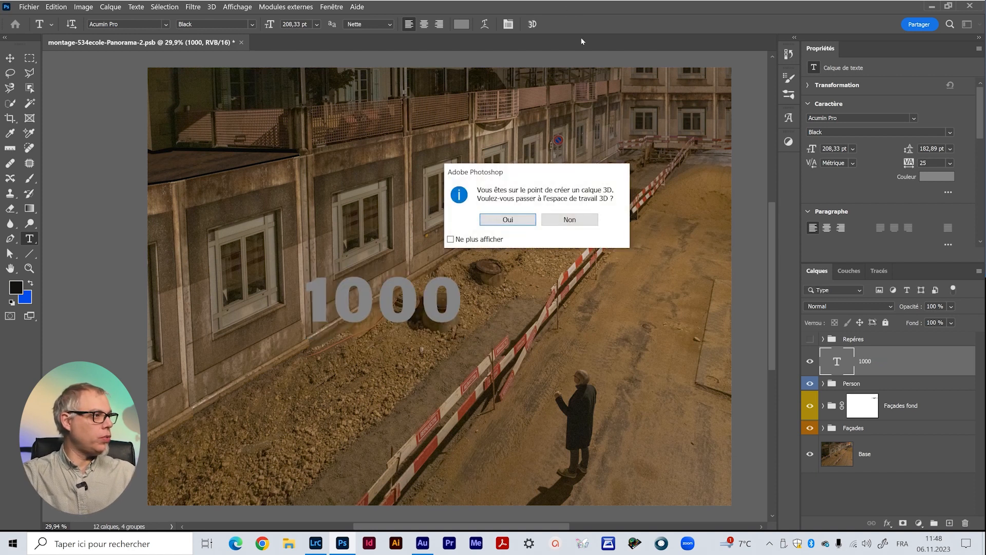
click(519, 219)
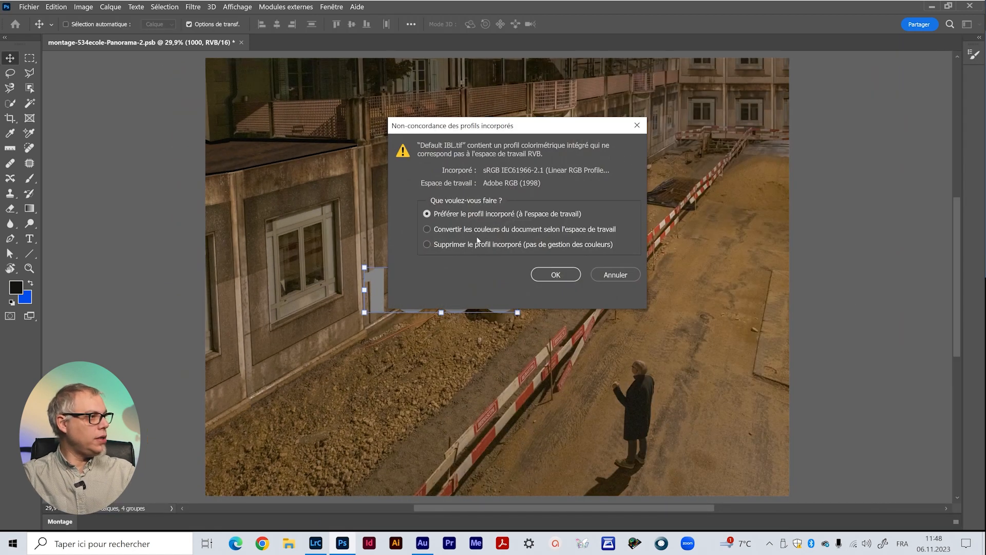
click(558, 273)
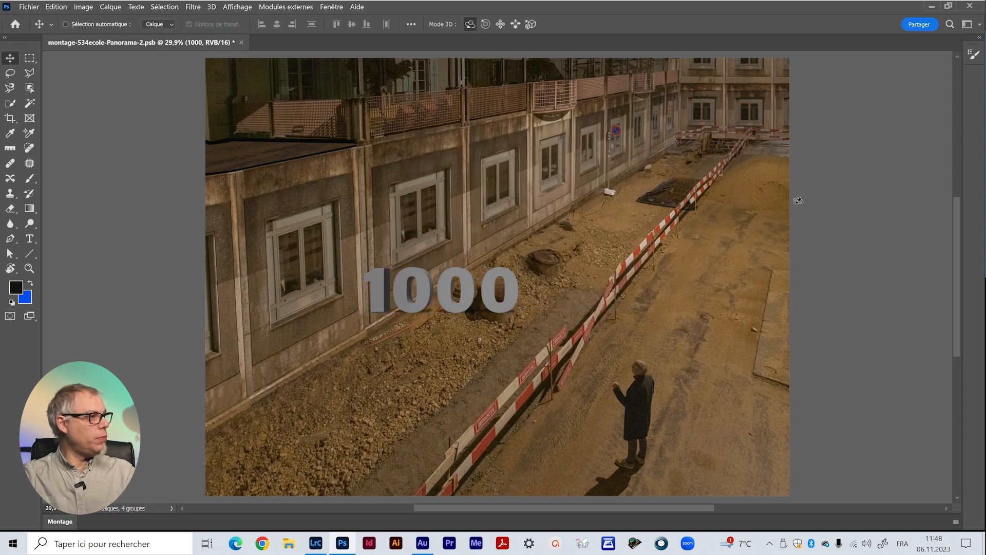
click(968, 24)
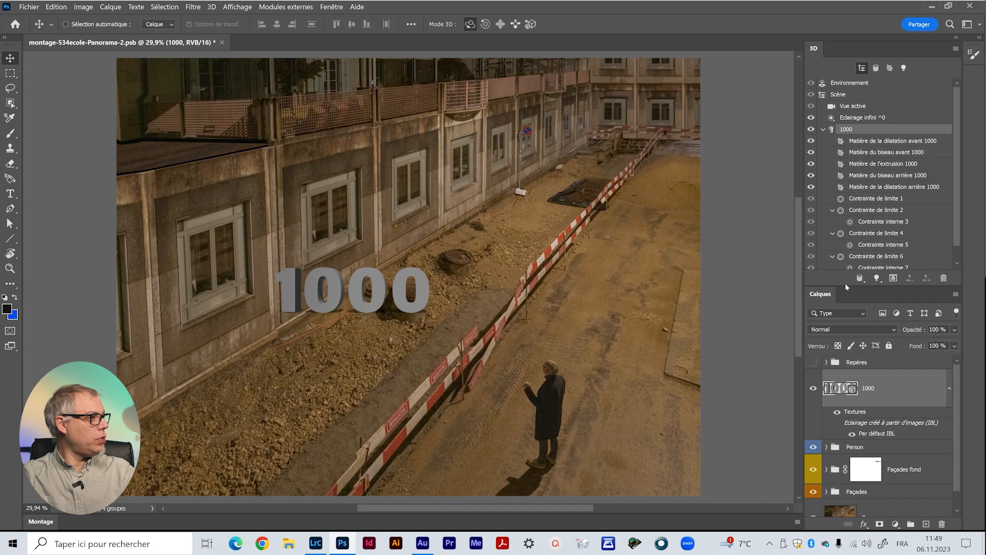
drag(845, 285, 845, 309)
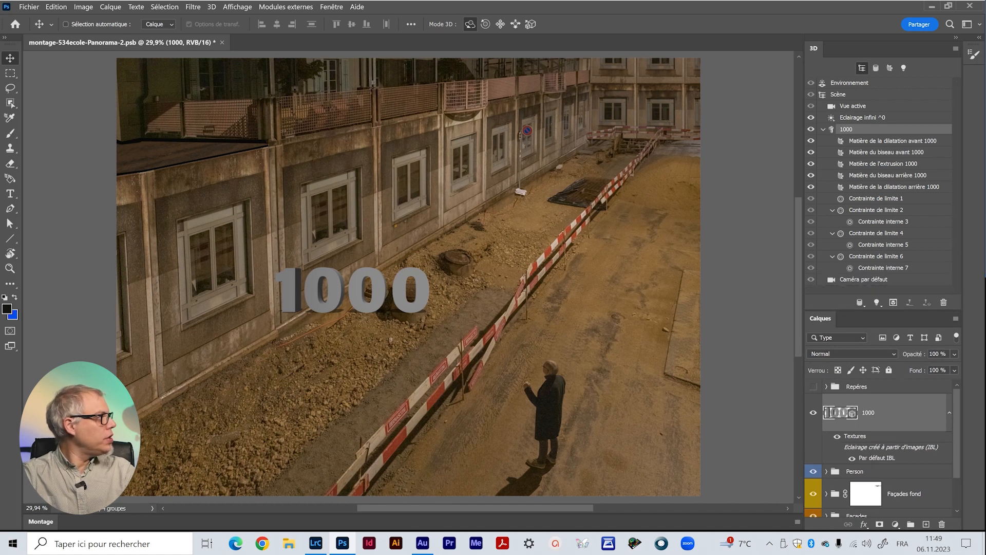
Step: Dock the Properties panel together with the 3D panel and bring the 3D scene list back to the front
drag(985, 75, 830, 50)
click(815, 50)
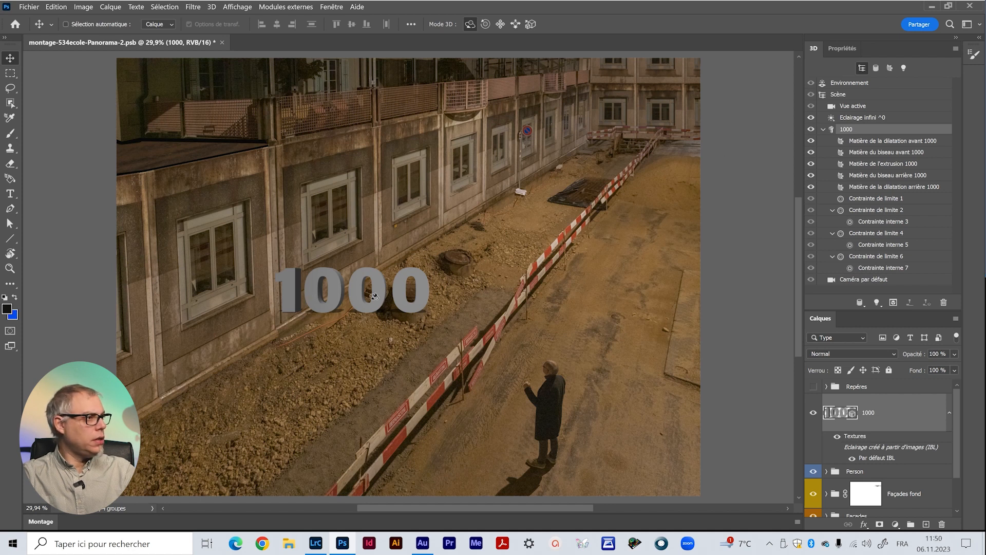
Step: Enlarge, rotate and shift the 3D 1000 text so its digits recede along the façade, between the wall and the barrier
click(529, 26)
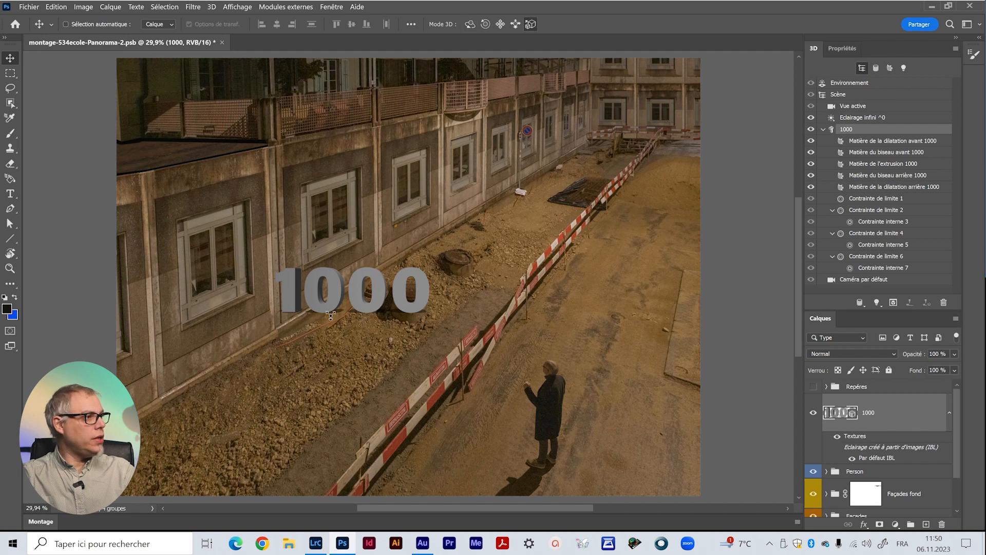
drag(365, 283, 361, 156)
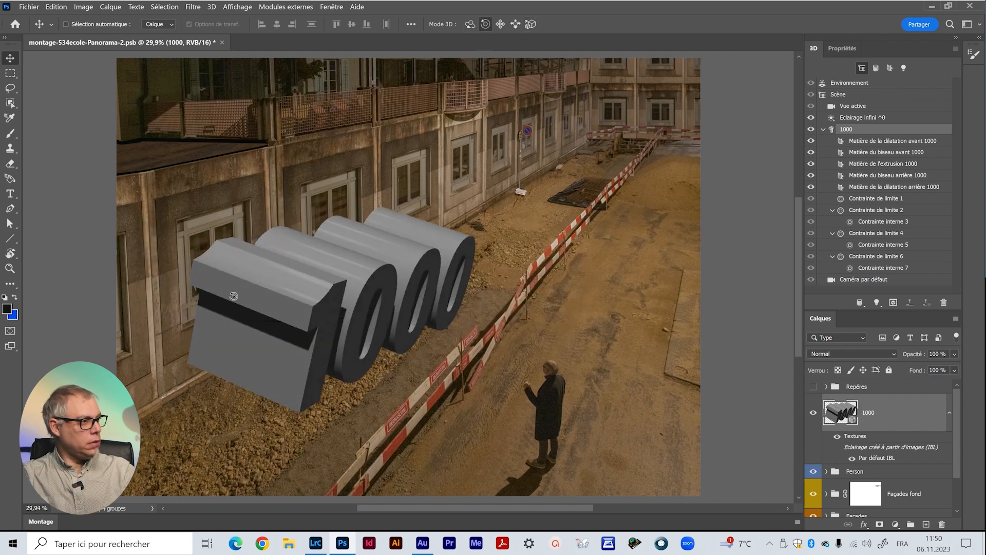
drag(234, 296, 216, 299)
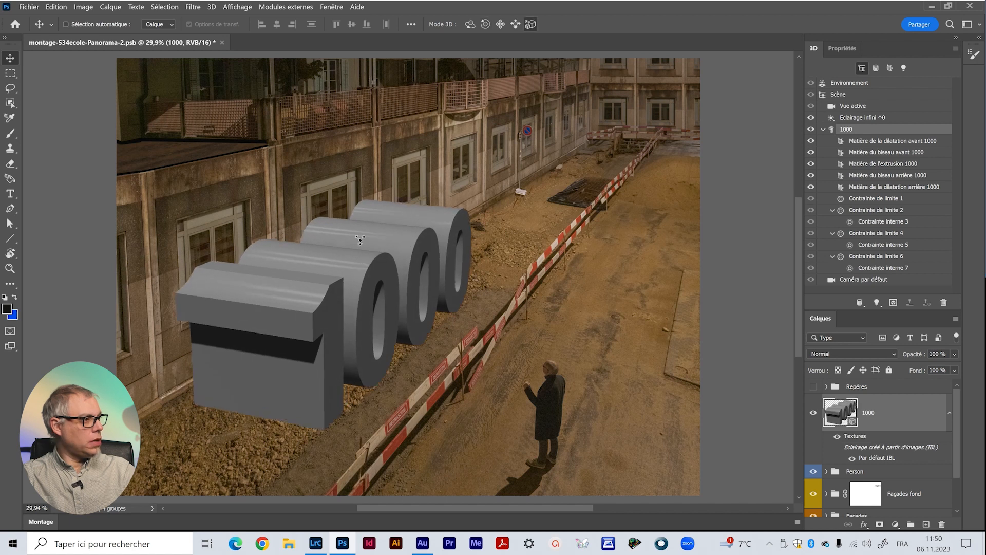
drag(360, 240, 359, 185)
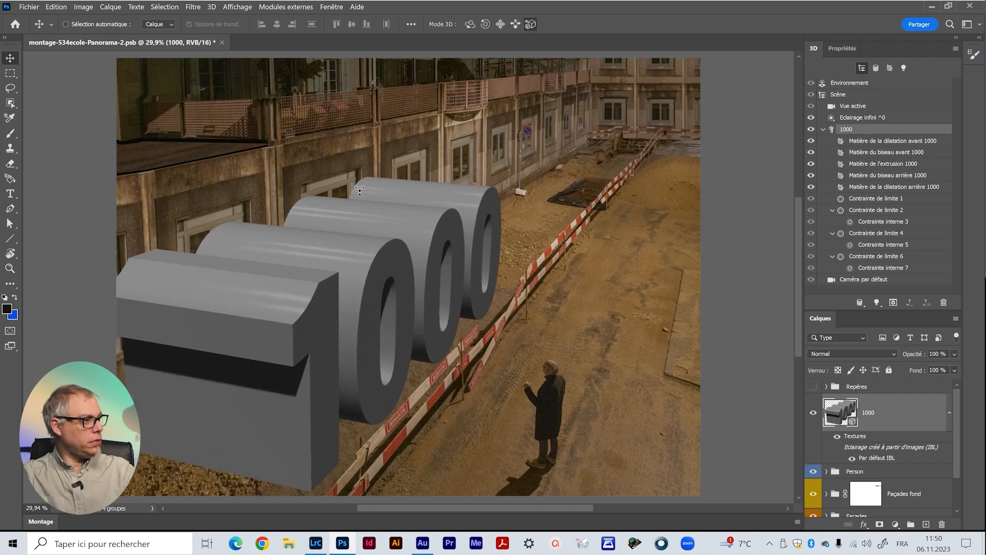
click(500, 24)
drag(322, 390, 333, 361)
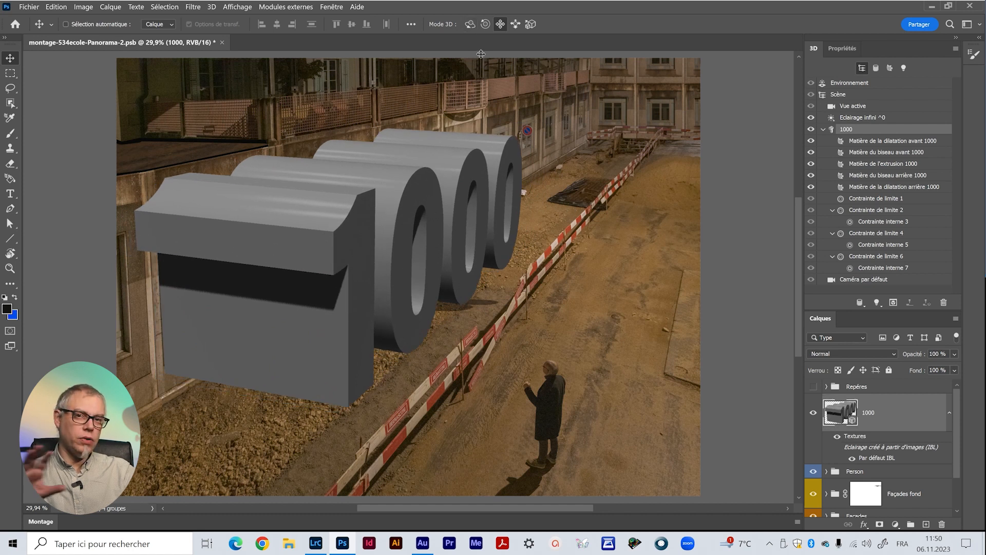
click(471, 24)
drag(290, 251, 288, 253)
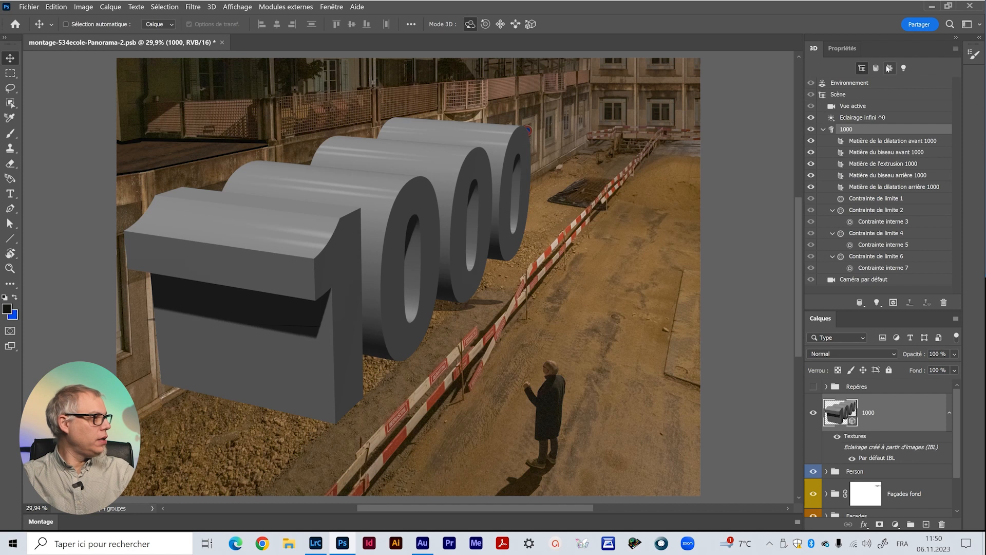
Step: Set the 1000 text's extrusion depth to about 26 mm and apply the second preset shape, with a bevelled edge
click(848, 50)
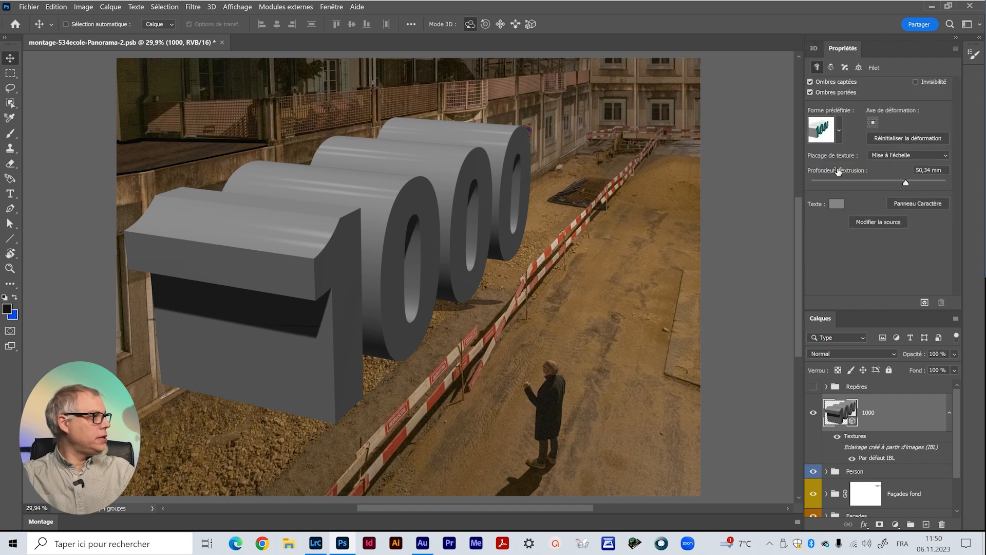
click(896, 182)
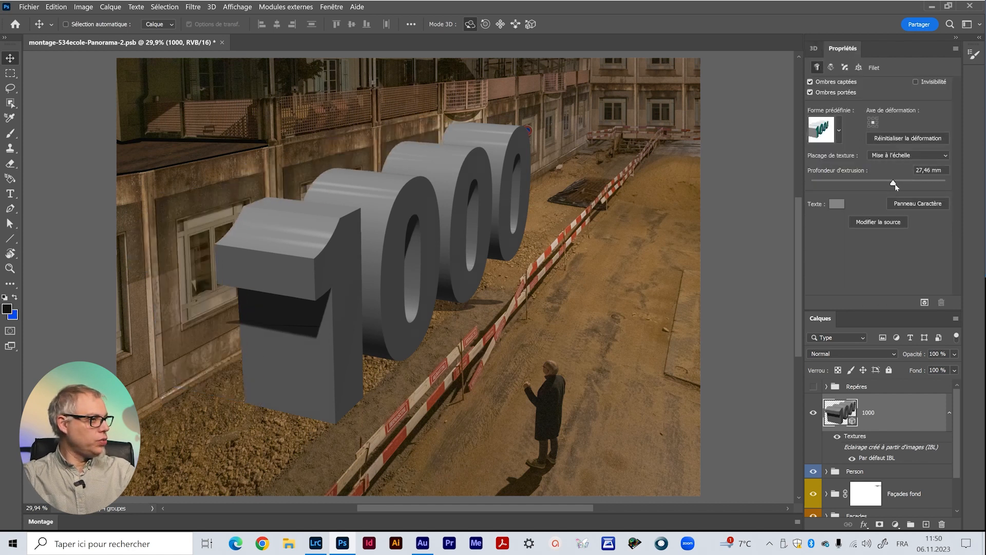
click(828, 119)
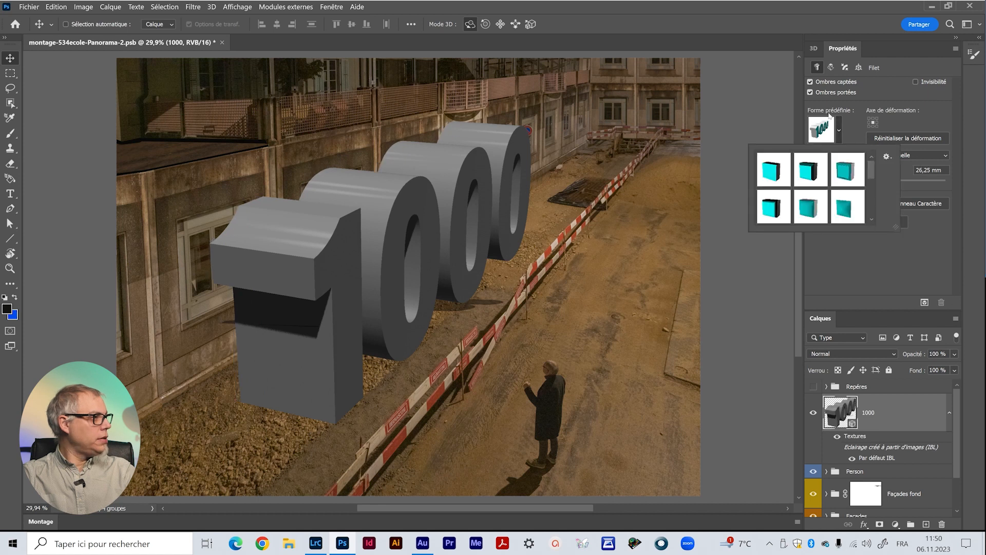
click(811, 171)
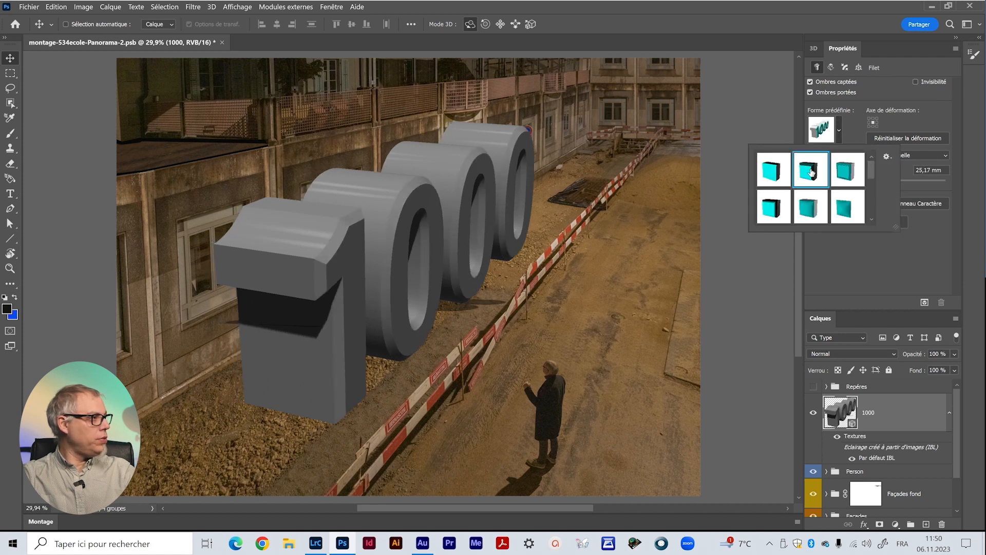
click(896, 123)
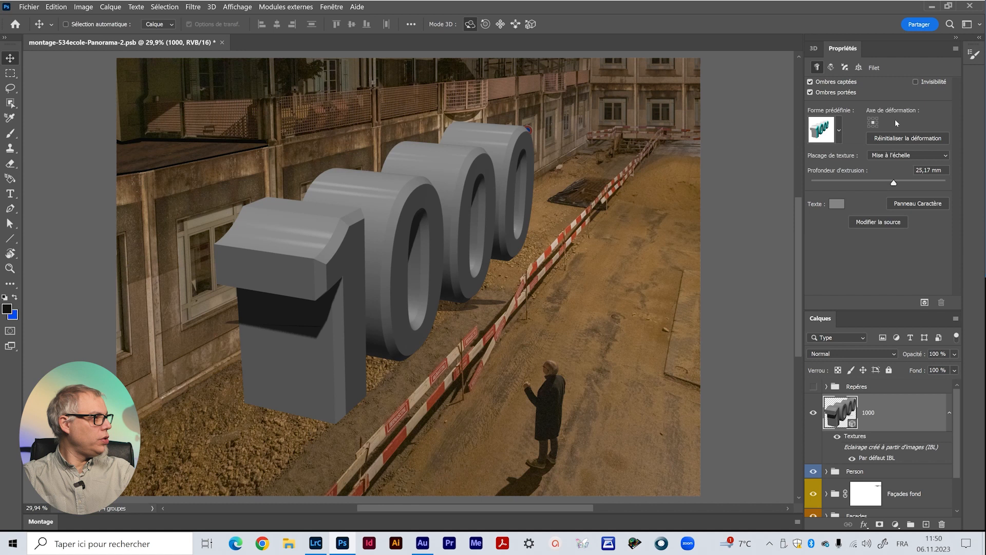
Step: Apply the end settings to front and back of the 1000 text: bevel width 15 %, inflation angle 33° and intensity 2 %
click(844, 68)
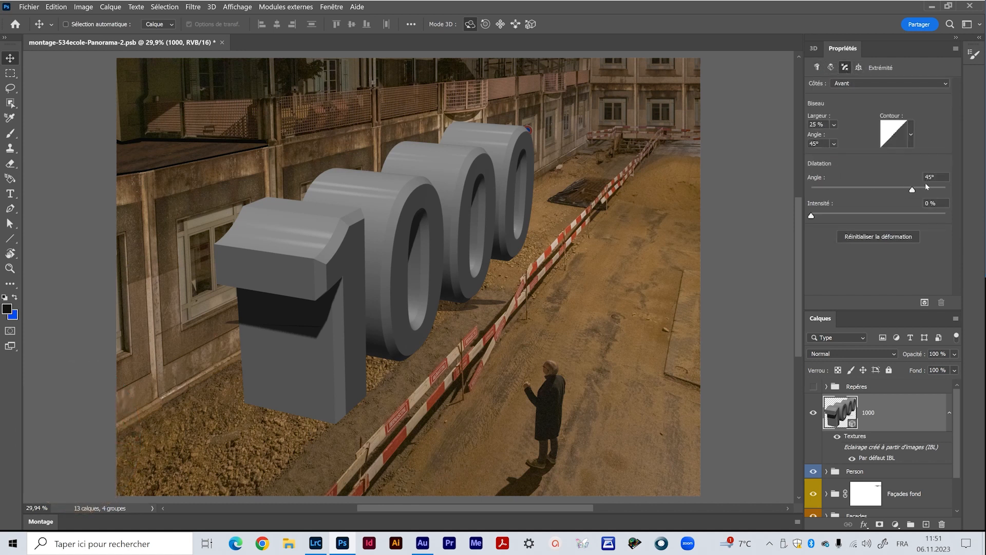
click(862, 83)
click(840, 112)
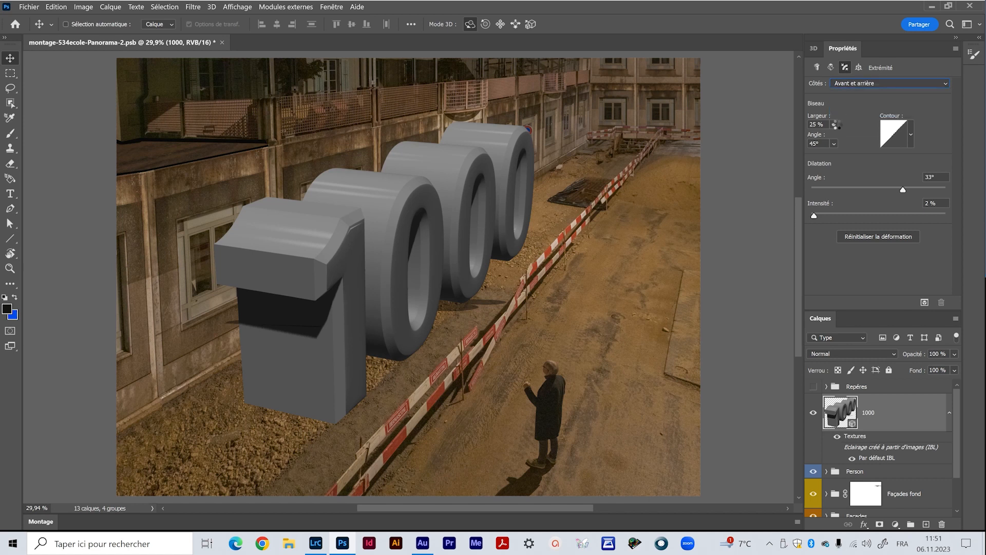
click(834, 125)
drag(845, 141, 840, 140)
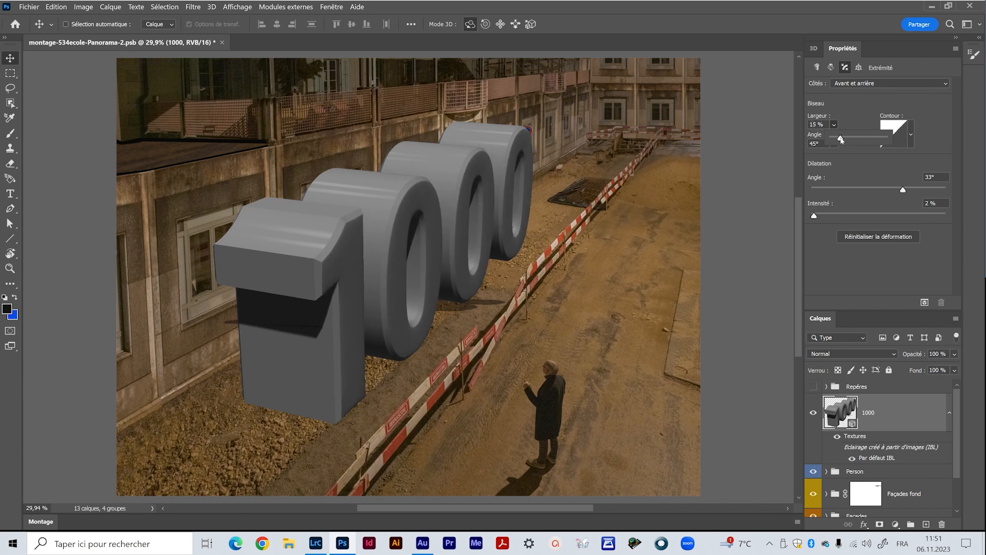
Step: Fine-tune the rotation, scale and position of the bevelled 1000 text beside the façade
click(819, 66)
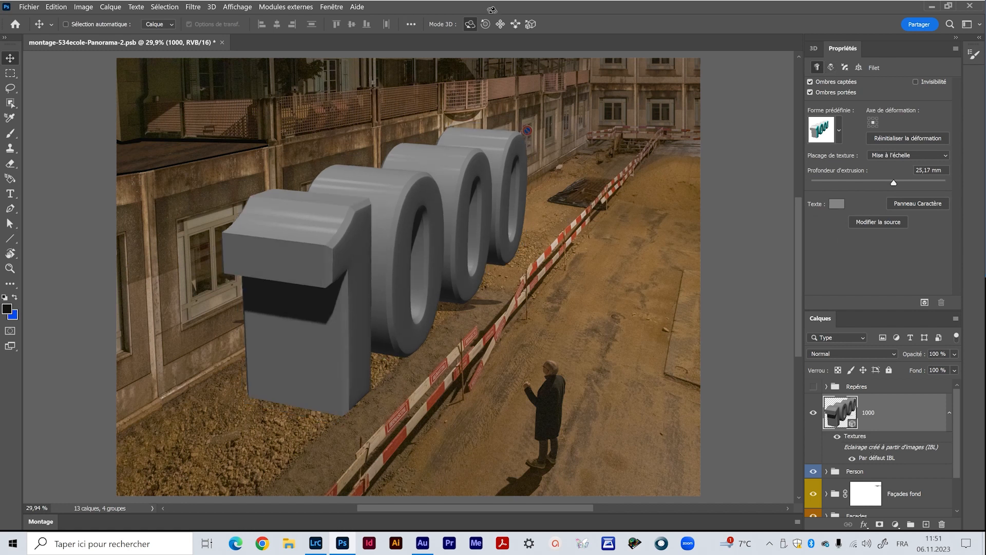
click(500, 24)
drag(422, 234, 421, 231)
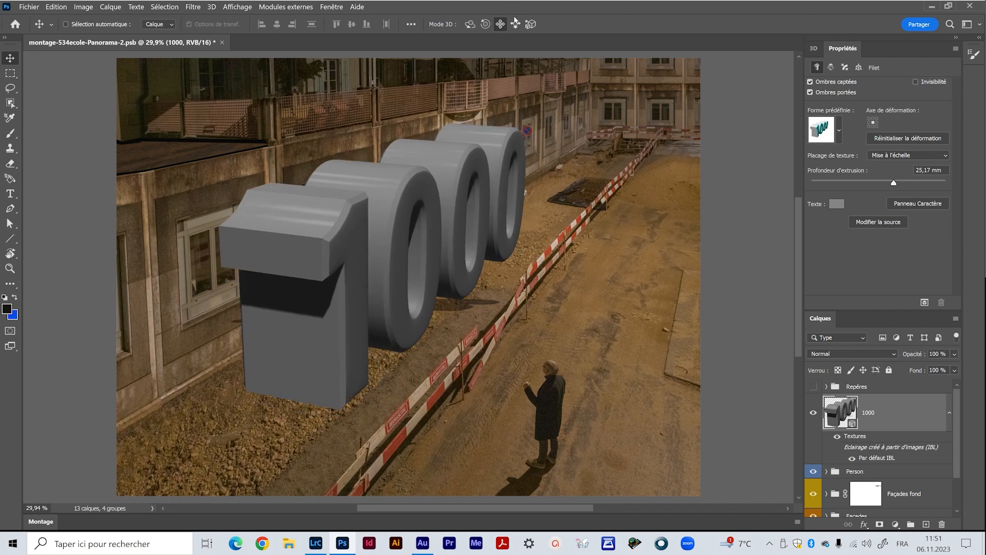
click(531, 24)
drag(474, 199, 474, 187)
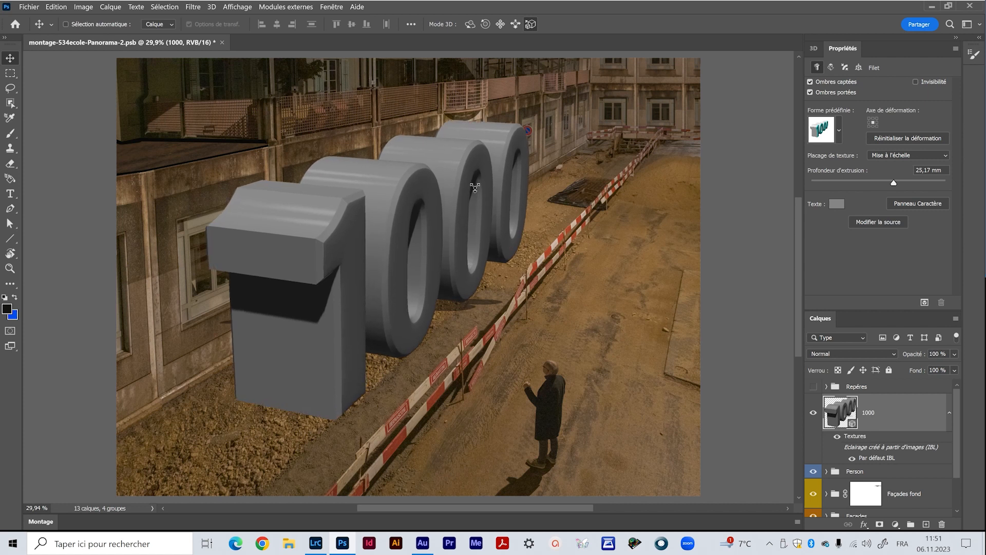
click(500, 24)
drag(429, 185, 434, 178)
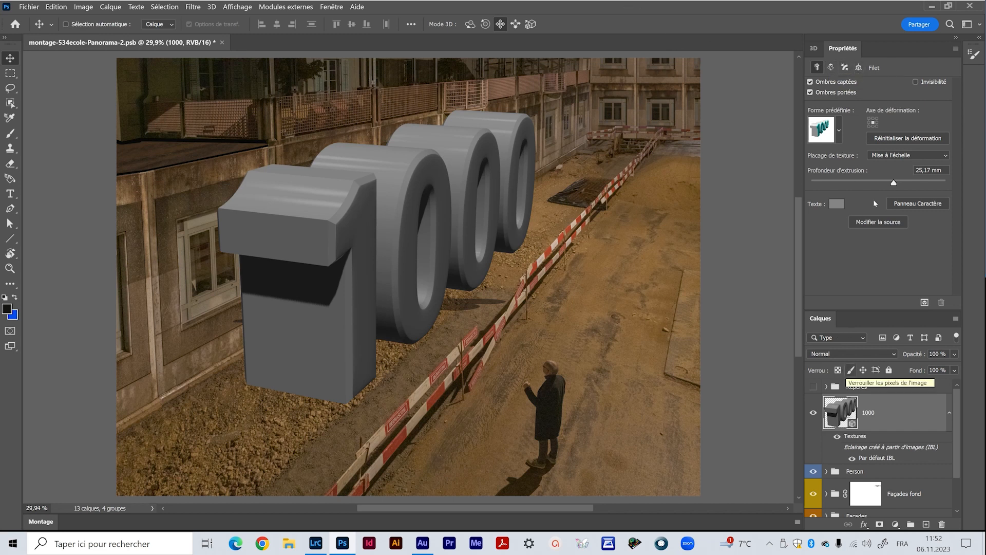
Step: Apply the first material preset, white cotton weave, to the front inflation material of the 1000 text
click(814, 47)
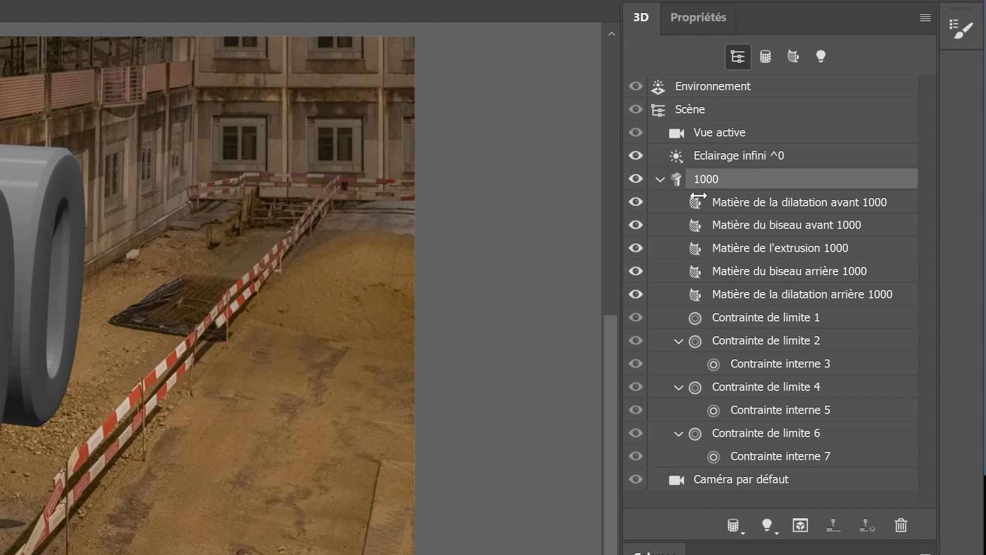
click(739, 206)
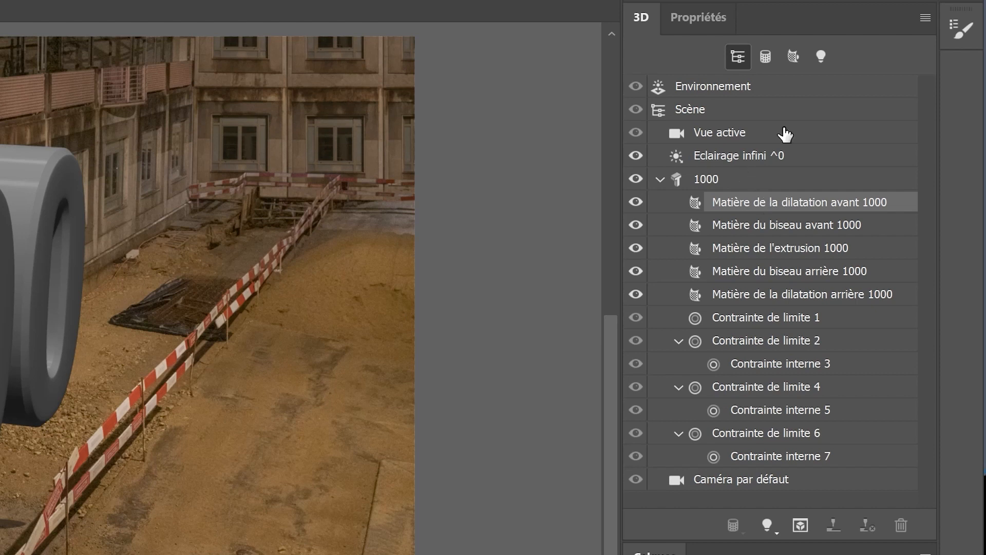
click(689, 18)
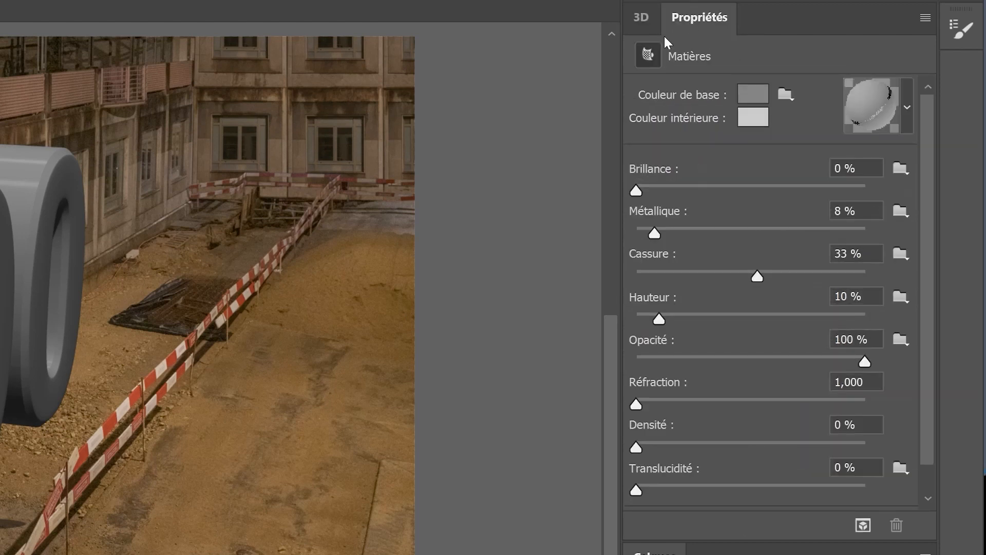
click(907, 109)
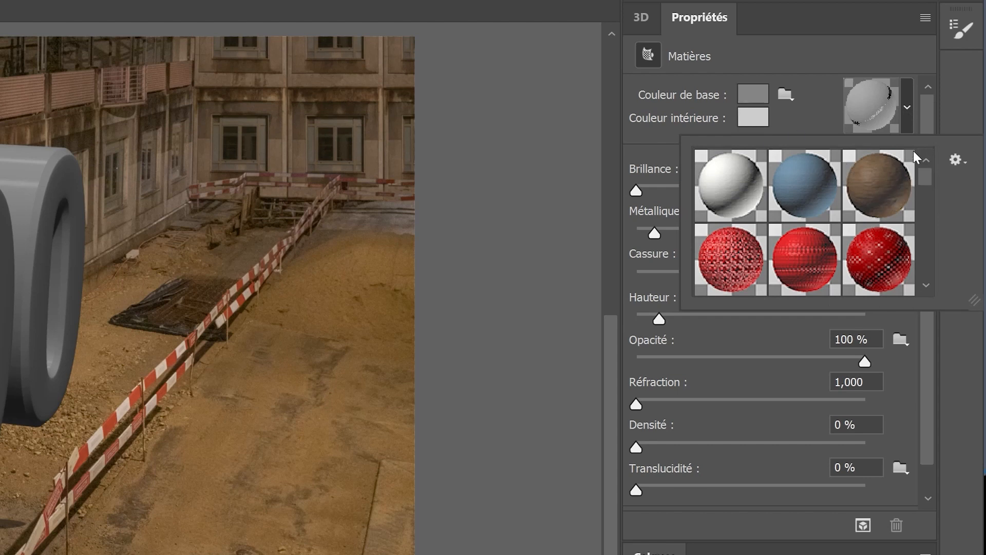
click(744, 191)
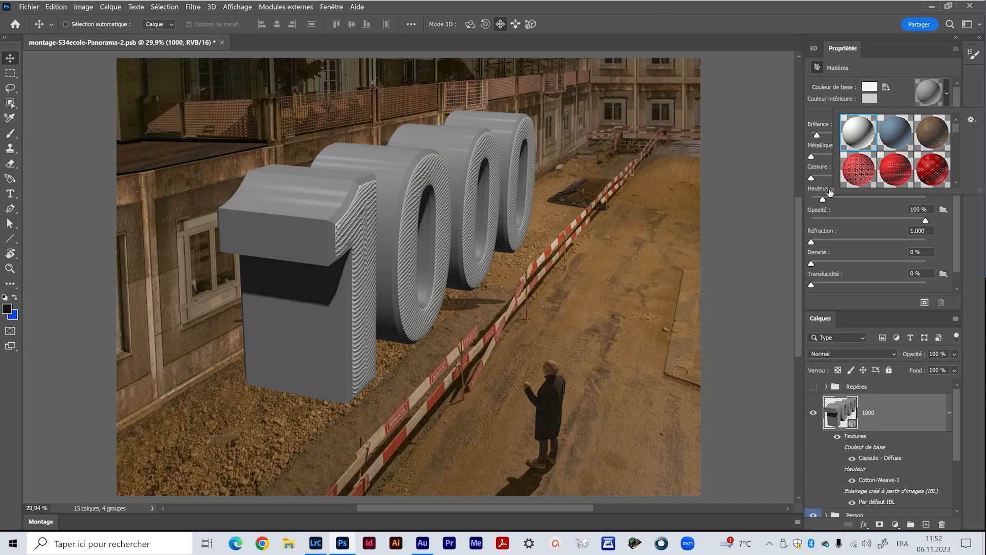
Step: Set the front inflation material's height (Hauteur) and shine (Brillance) to 0 %
click(819, 187)
drag(821, 200, 875, 198)
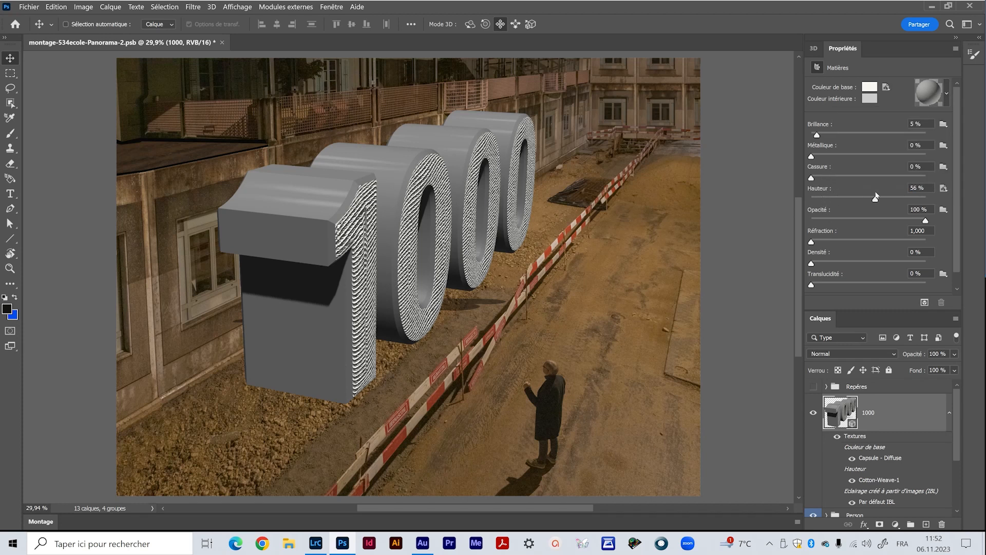
drag(874, 196, 762, 196)
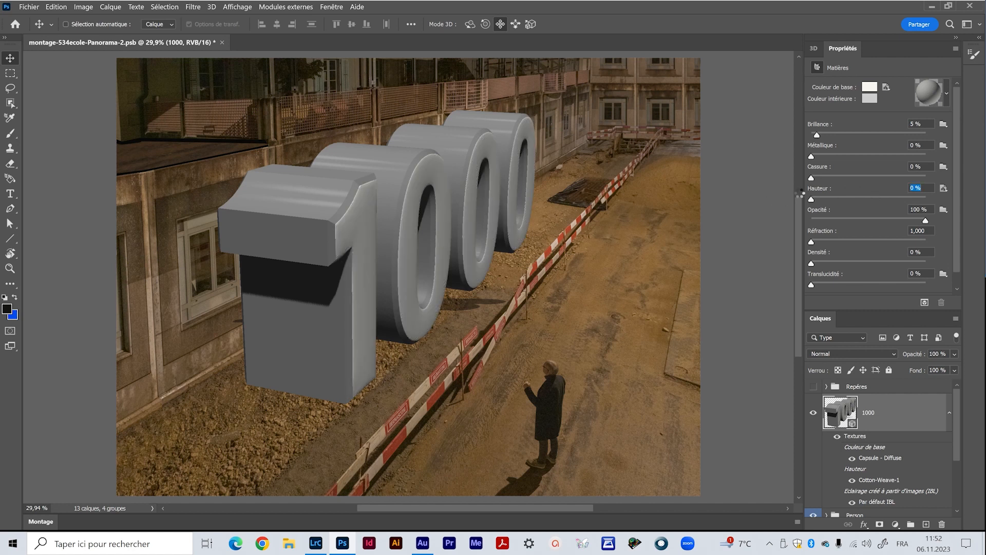
drag(816, 135, 781, 150)
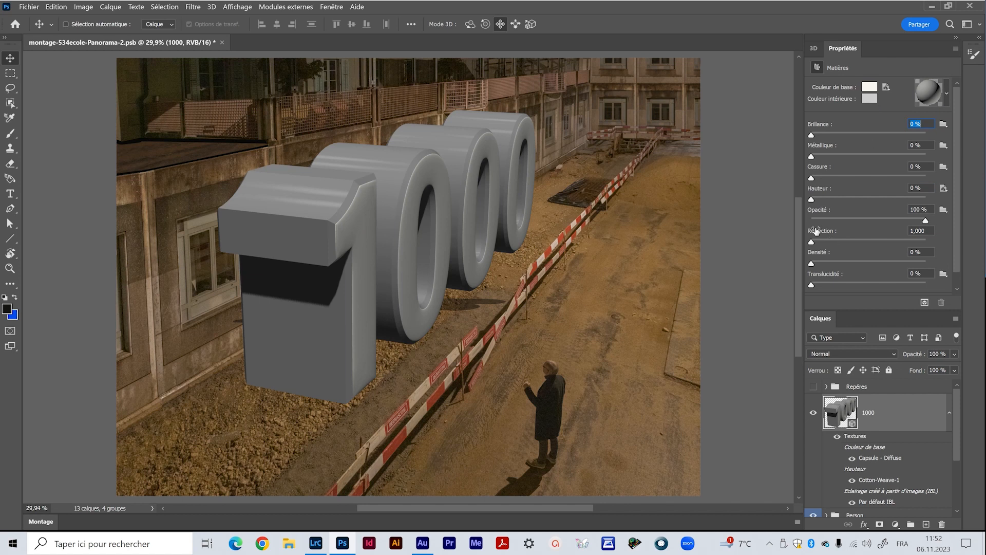
Step: Give the front bevel material the same white cotton preset, with height (Hauteur) and shine (Brillance) at 0 %
click(814, 48)
click(867, 153)
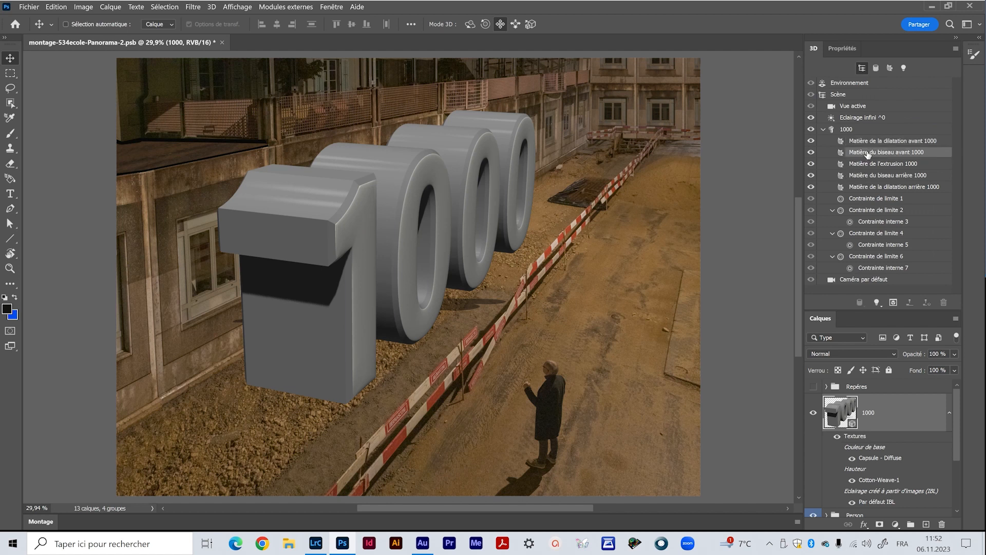
click(841, 50)
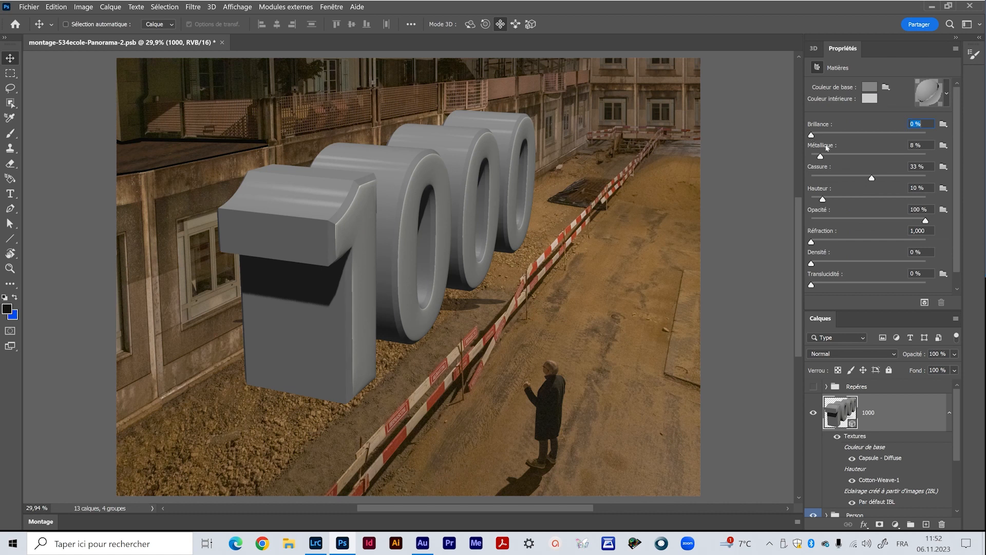
click(946, 93)
click(857, 134)
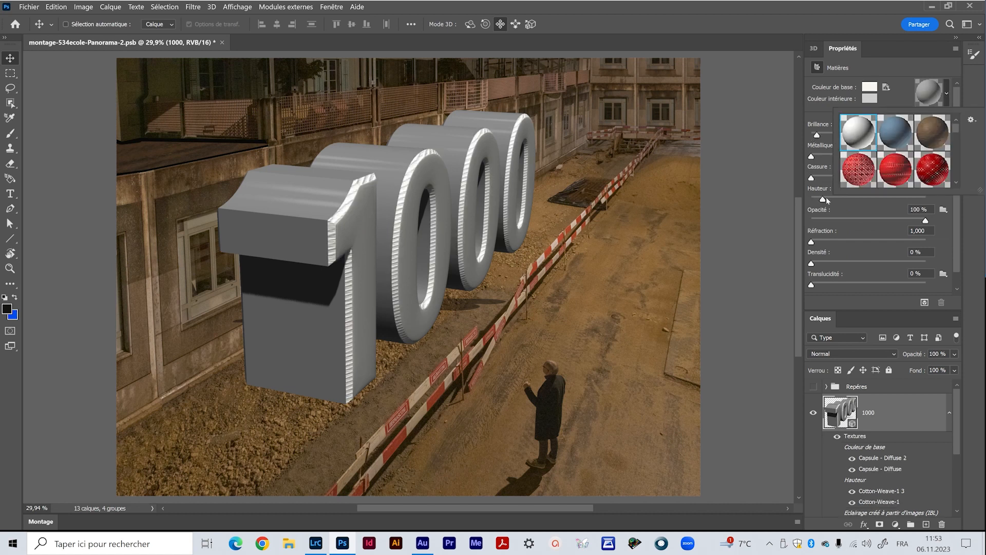
drag(825, 196, 782, 208)
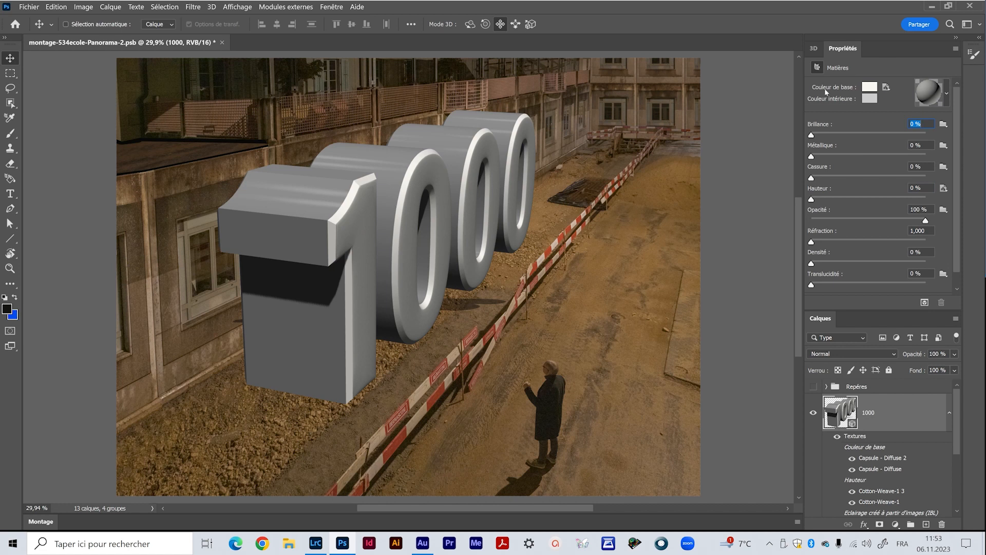
Step: Hide the first two zeros of the 1000 text and show them again to check that the digits are separate objects
click(814, 48)
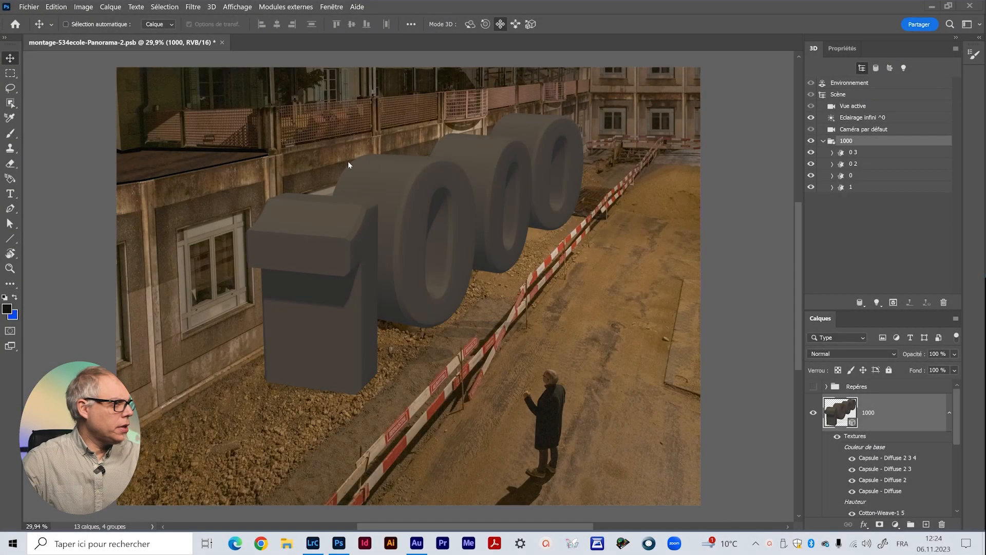
click(811, 164)
click(810, 176)
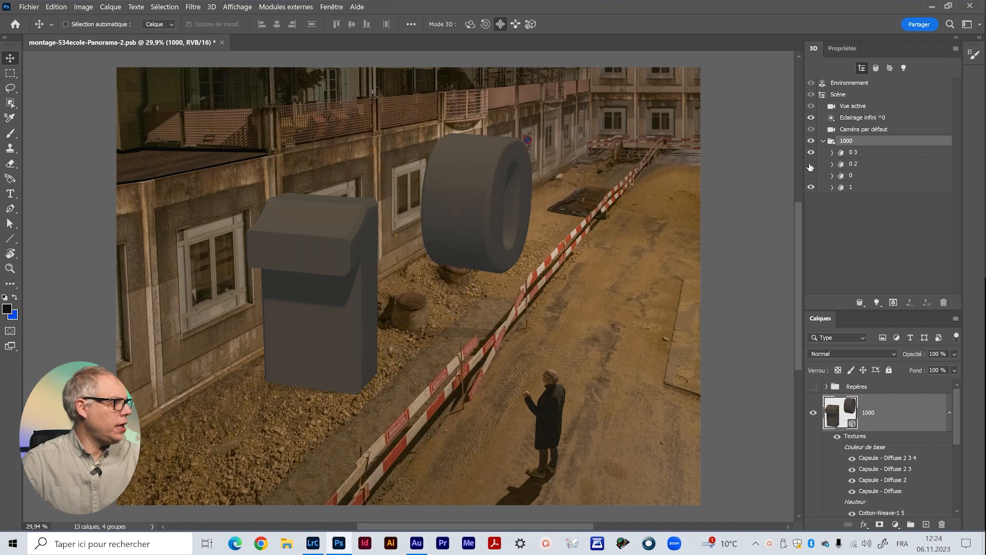
click(811, 164)
click(810, 176)
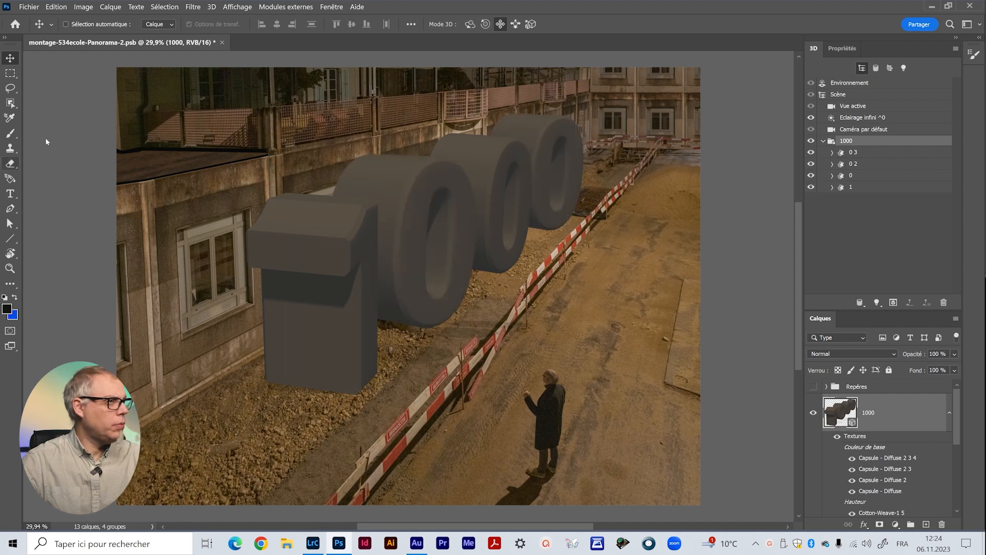
click(212, 8)
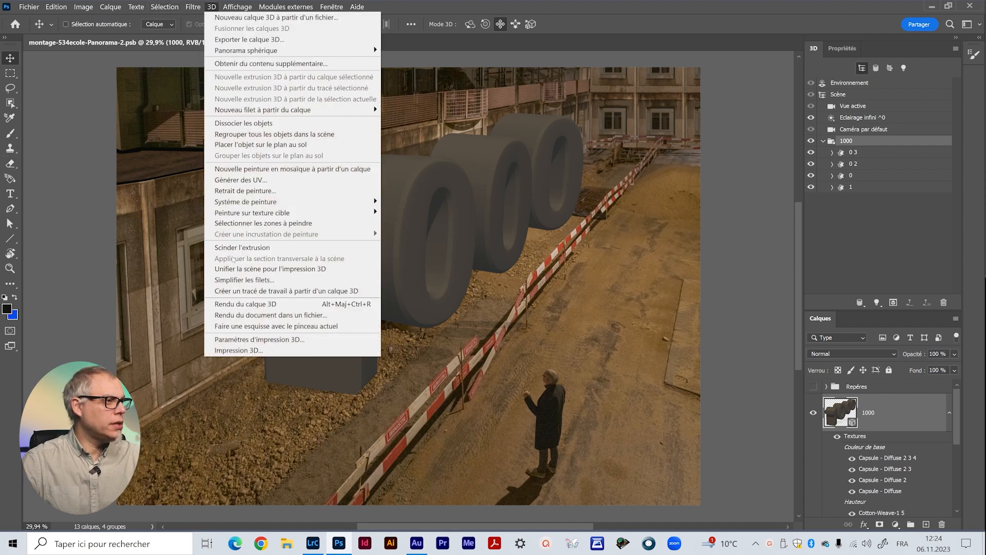
click(88, 235)
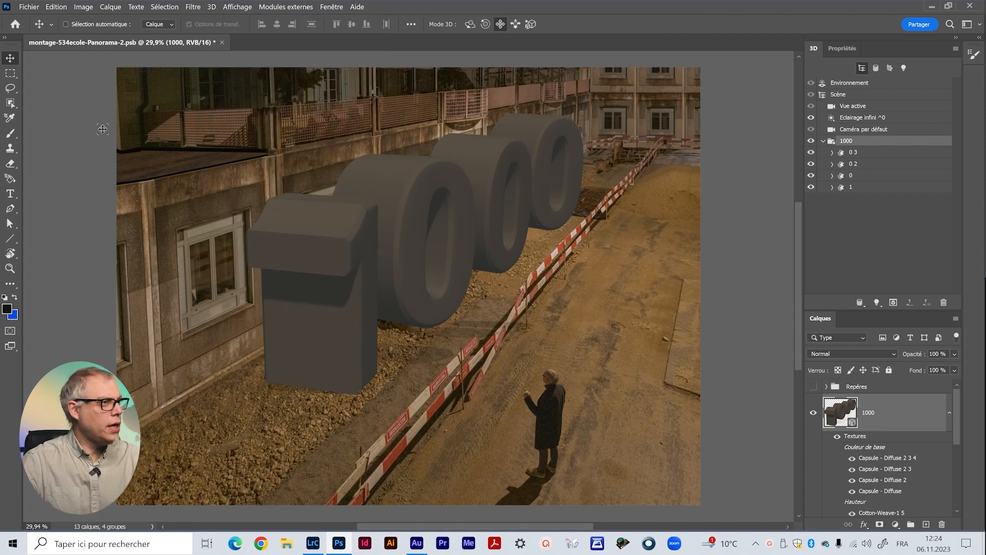
Step: Open the base colour texture of the digit 1's front inflation material (dilatation avant) for editing
click(857, 187)
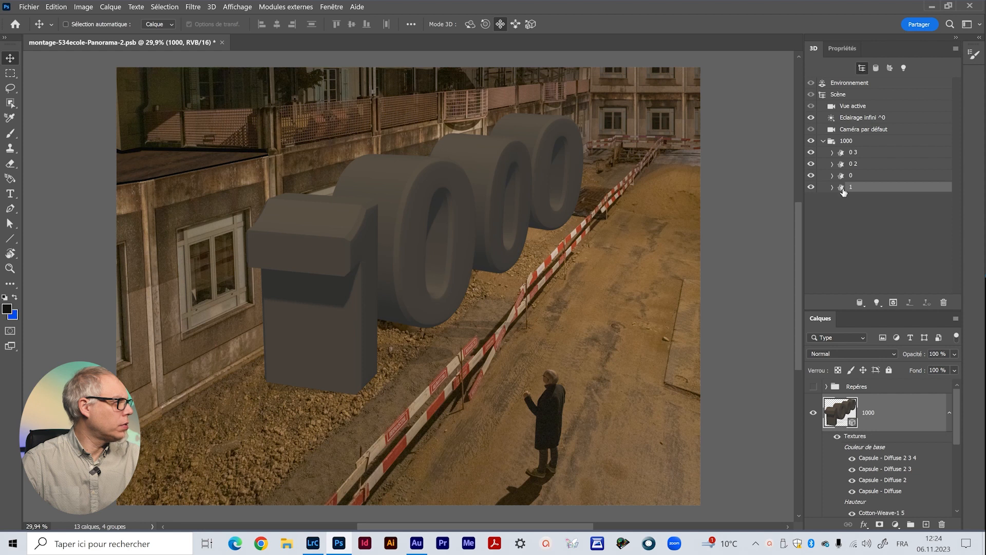
click(831, 187)
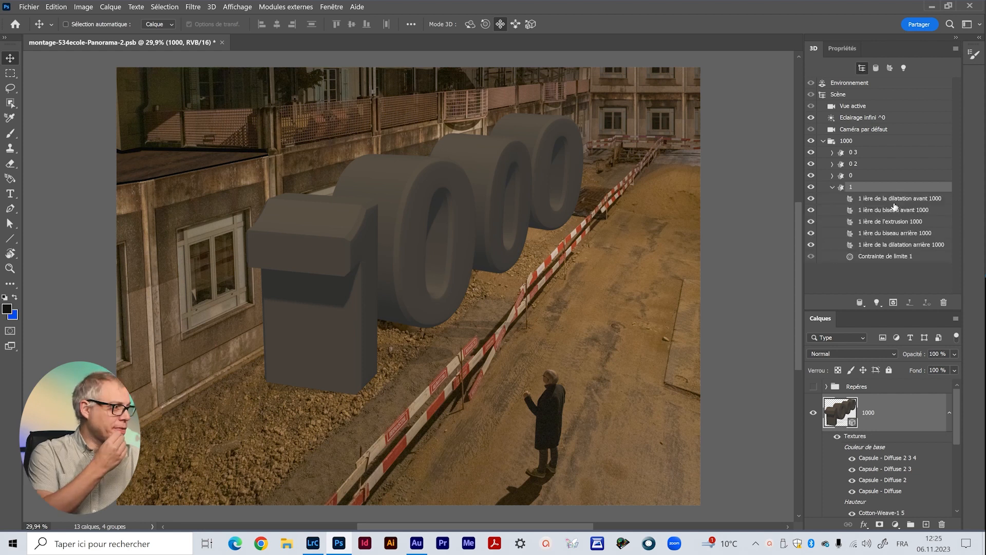
click(889, 199)
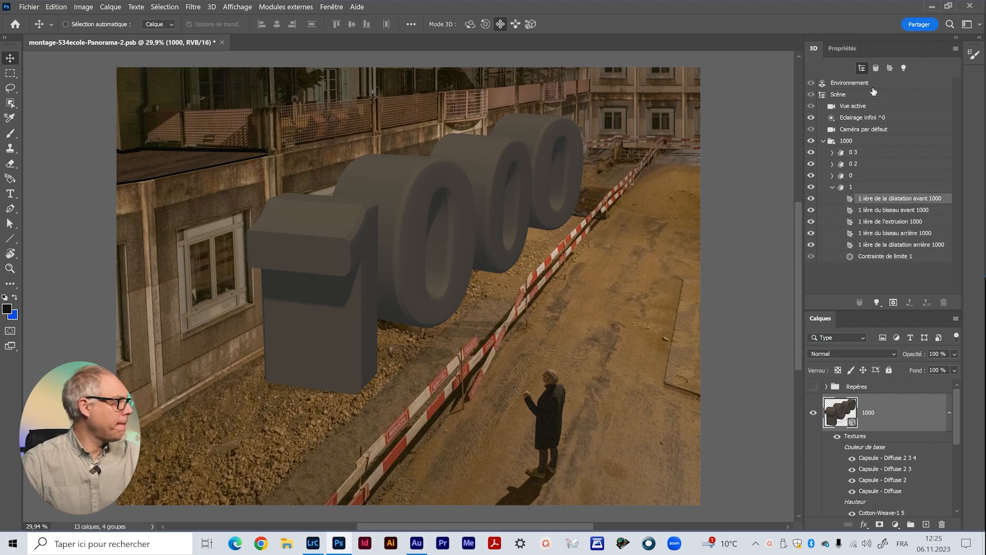
click(842, 49)
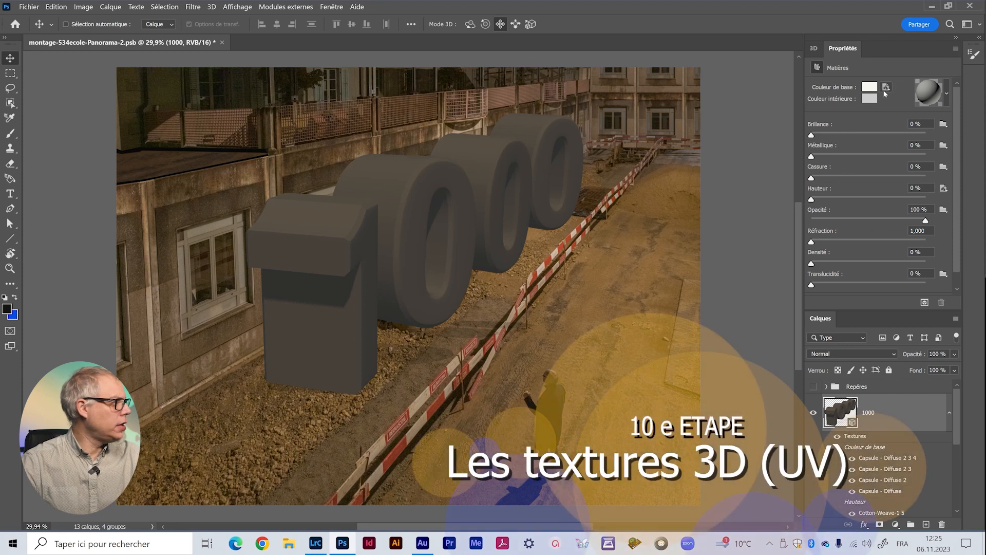
click(886, 88)
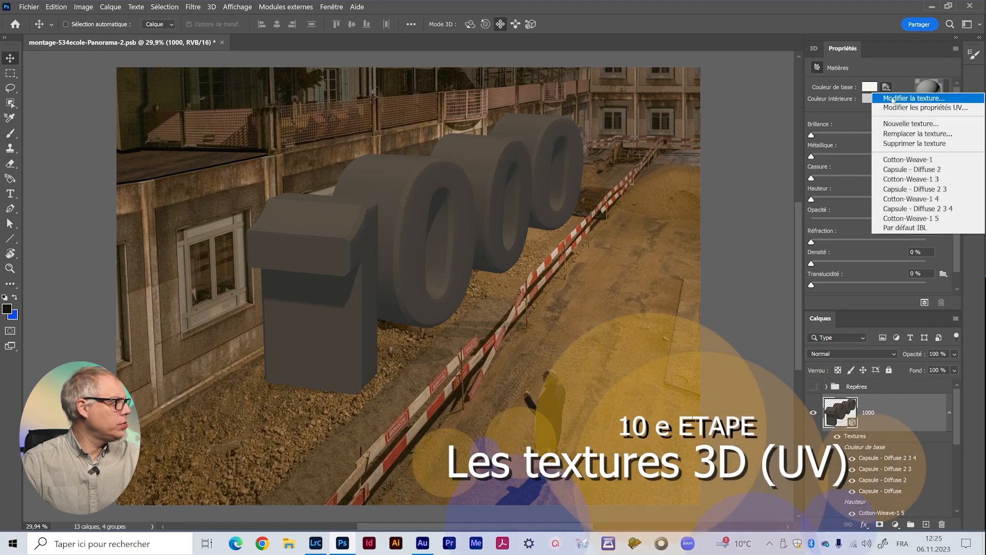
click(903, 98)
click(532, 227)
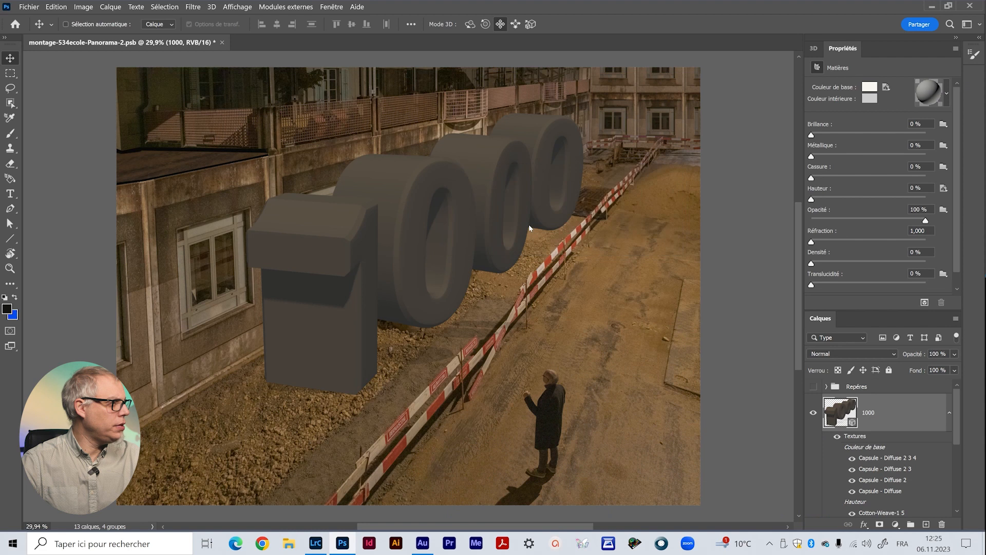
click(543, 229)
key(Return)
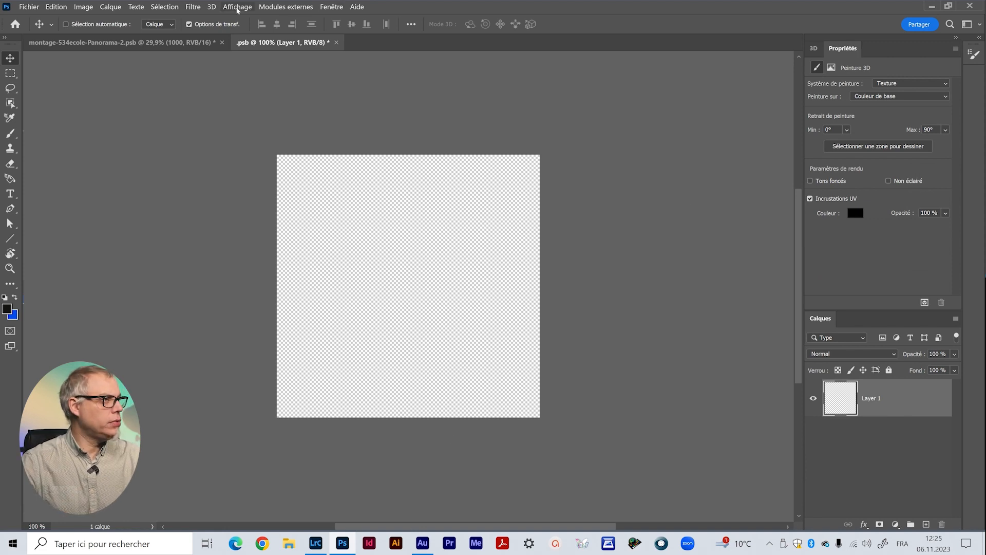
Step: Switch to Lightroom Classic, cancel the import, find the rock cliff photo with the grassy slope and open it in Photoshop
click(316, 542)
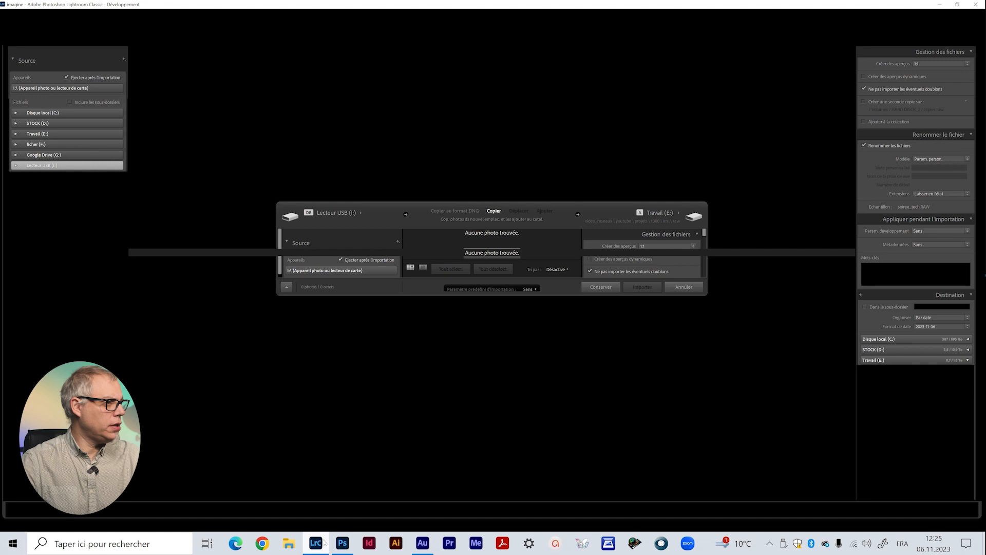
click(952, 508)
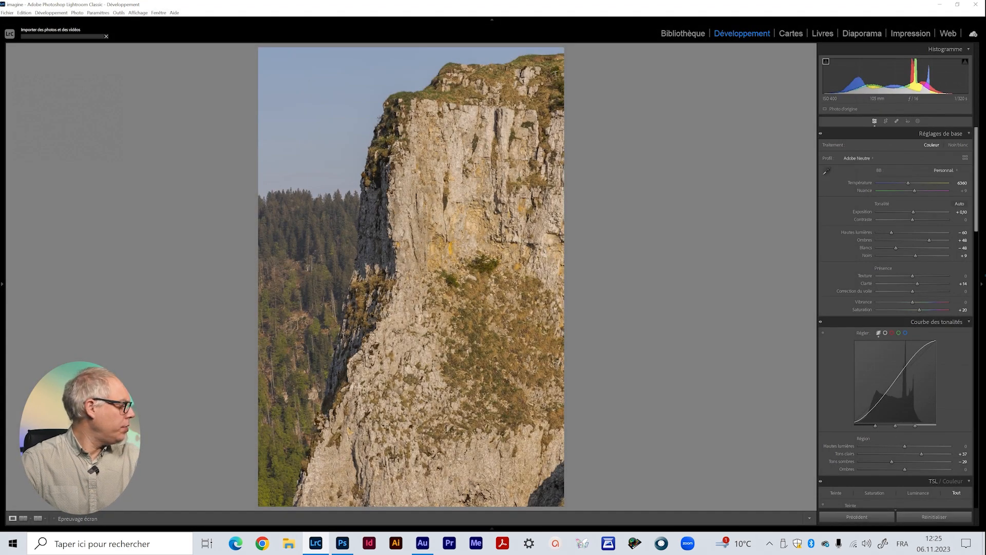
key(Right)
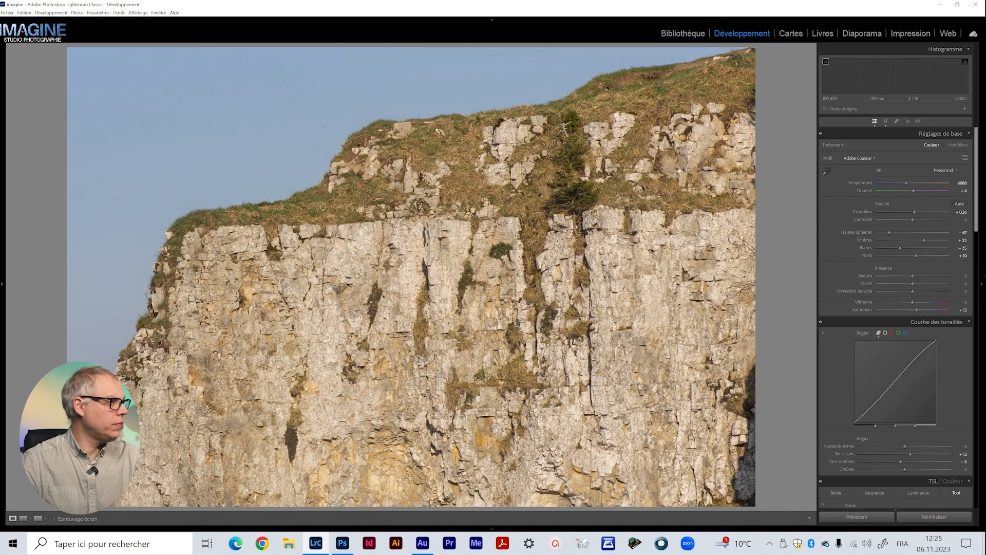
key(Right)
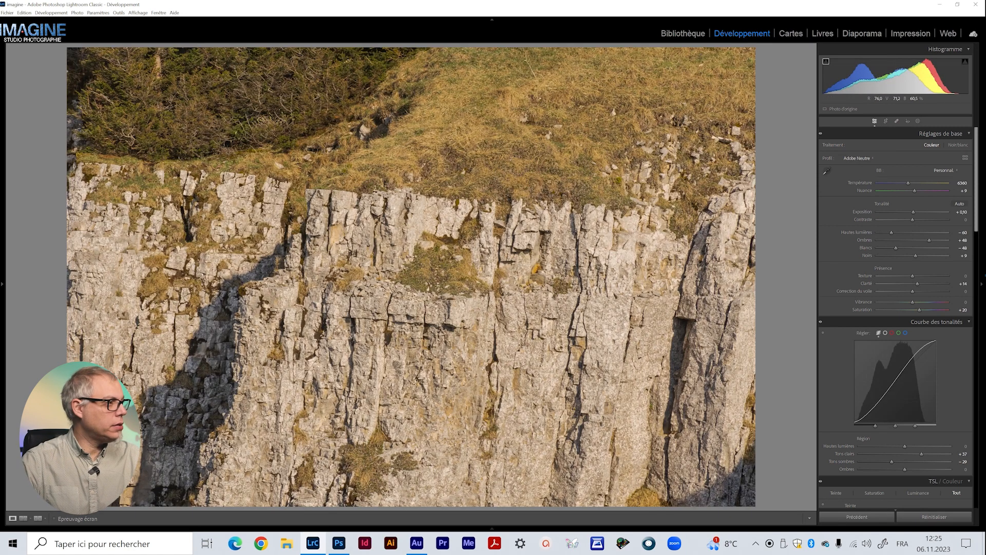
click(339, 543)
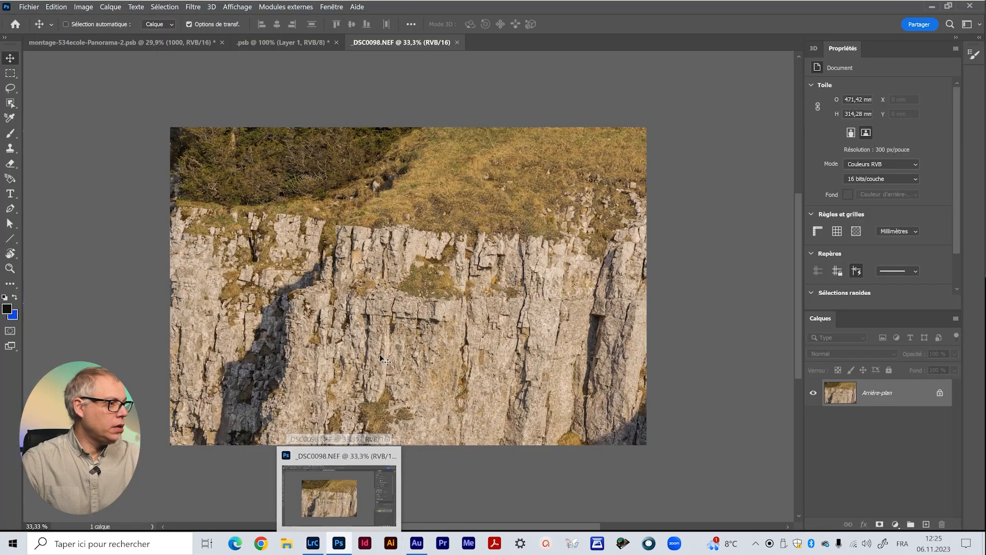
Step: Select a square of bare rock about 189 mm wide in the cliff photo and copy it to a new layer
key(m)
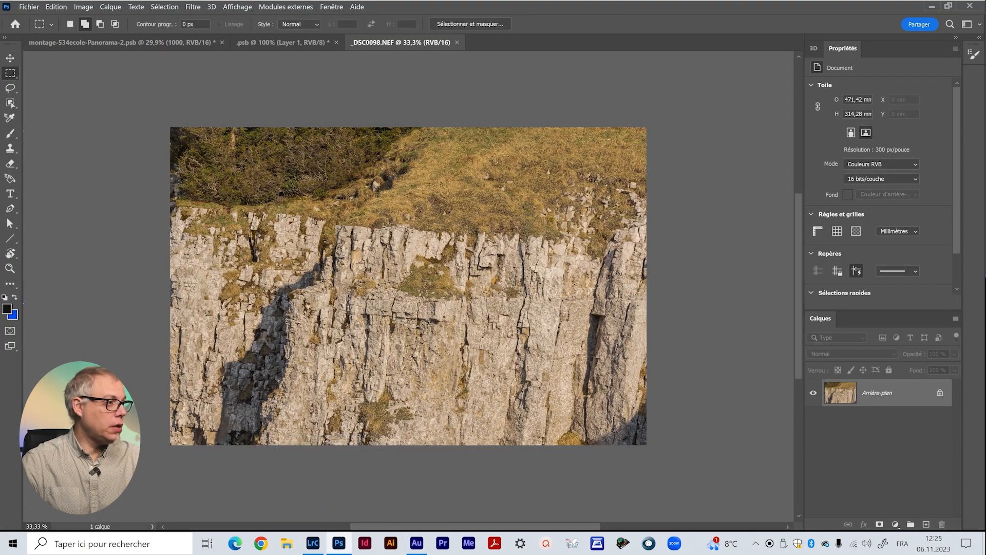
drag(341, 252, 532, 444)
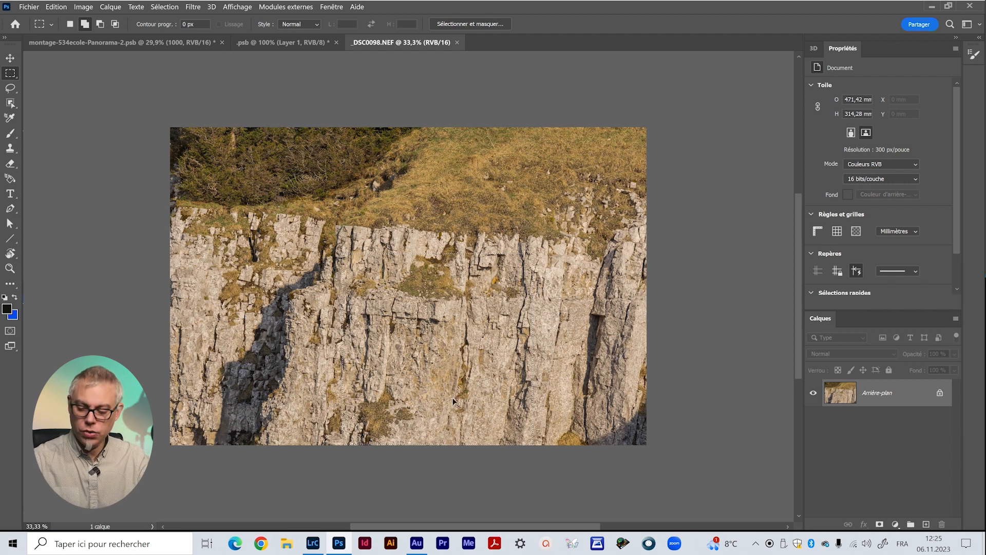
key(ctrl+j)
Step: Move the copied rock square from the cliff photo into the empty .psb texture document
key(v)
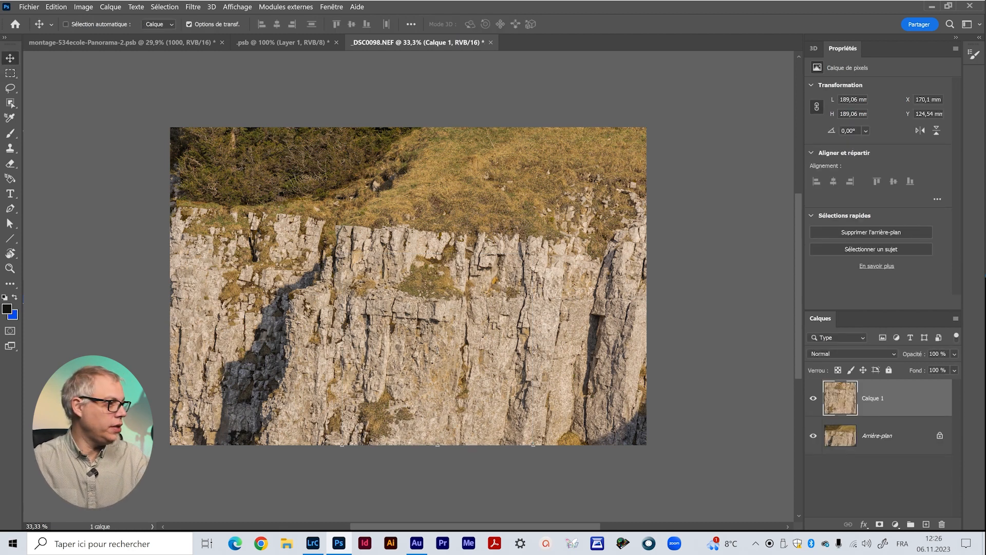
drag(438, 354, 221, 90)
drag(273, 41, 408, 269)
click(531, 227)
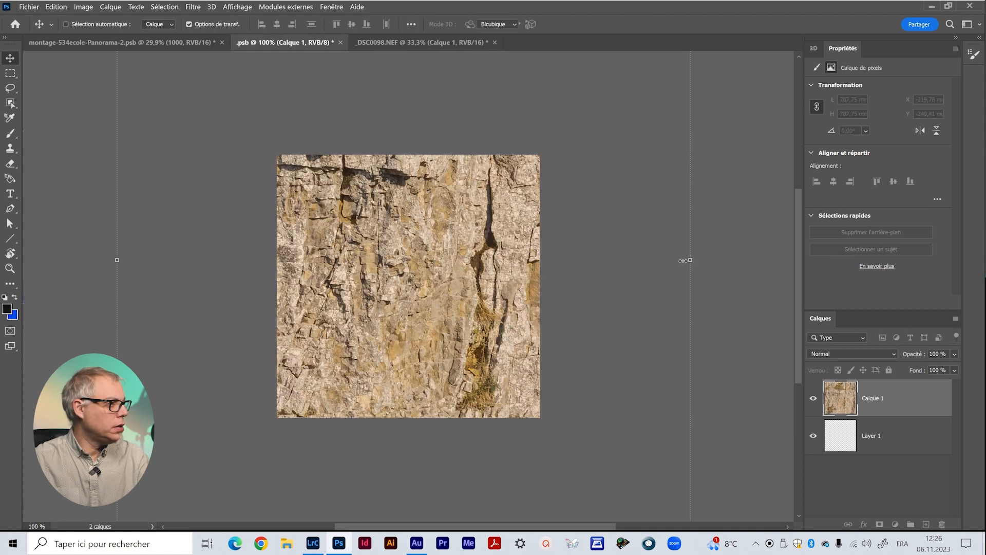
Step: Scale the rock layer to about 47.5 %, position it to cover the whole texture canvas, and save the texture
drag(685, 260, 536, 271)
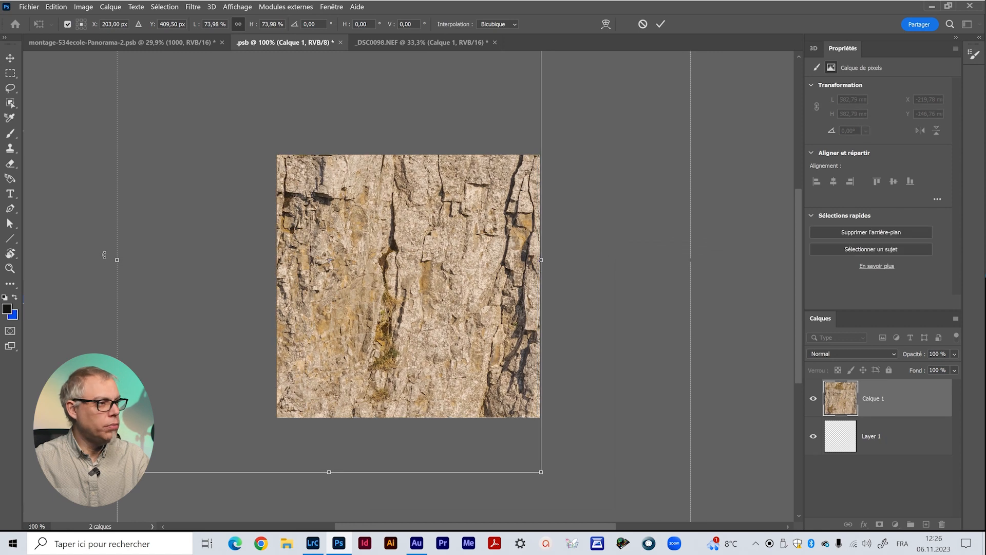
drag(119, 261, 268, 260)
drag(502, 268, 506, 298)
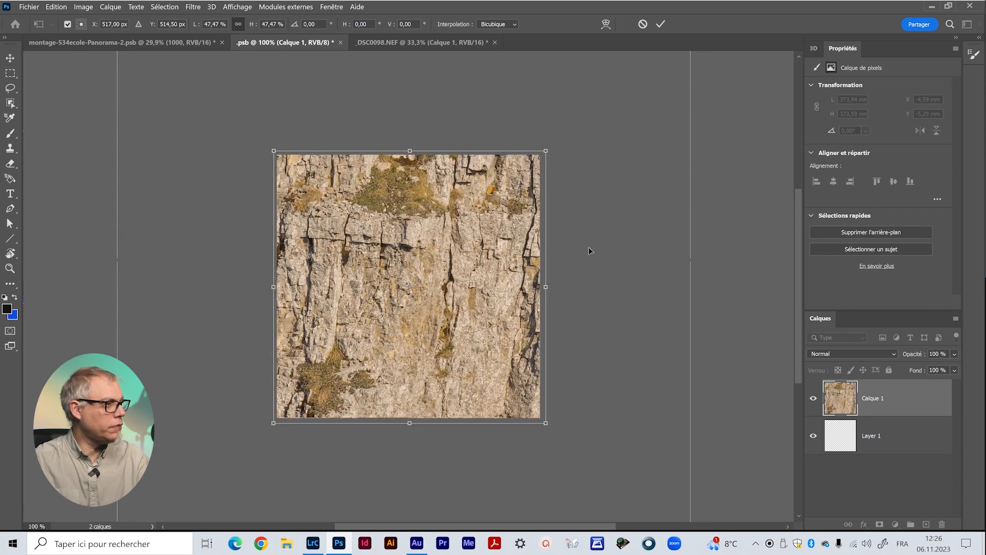
click(660, 25)
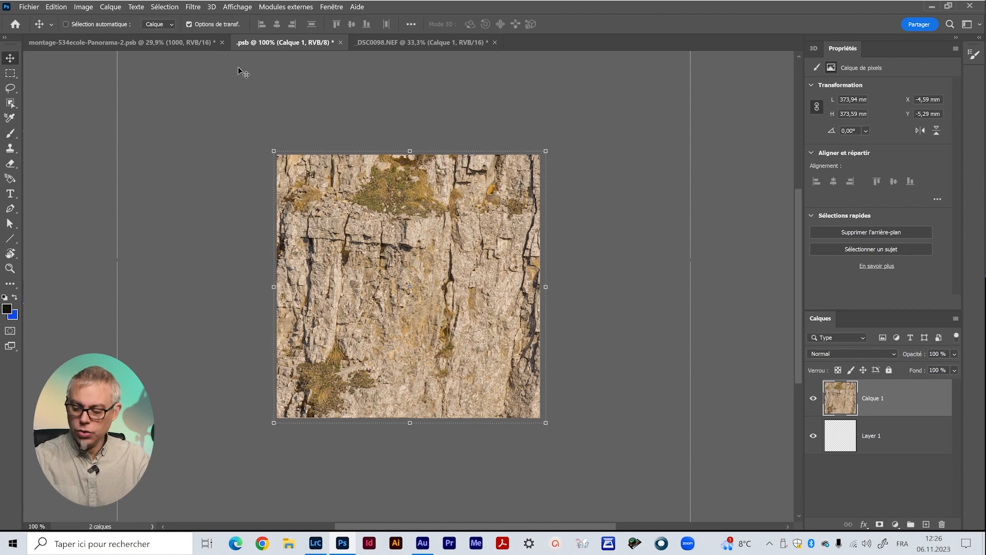
key(ctrl+s)
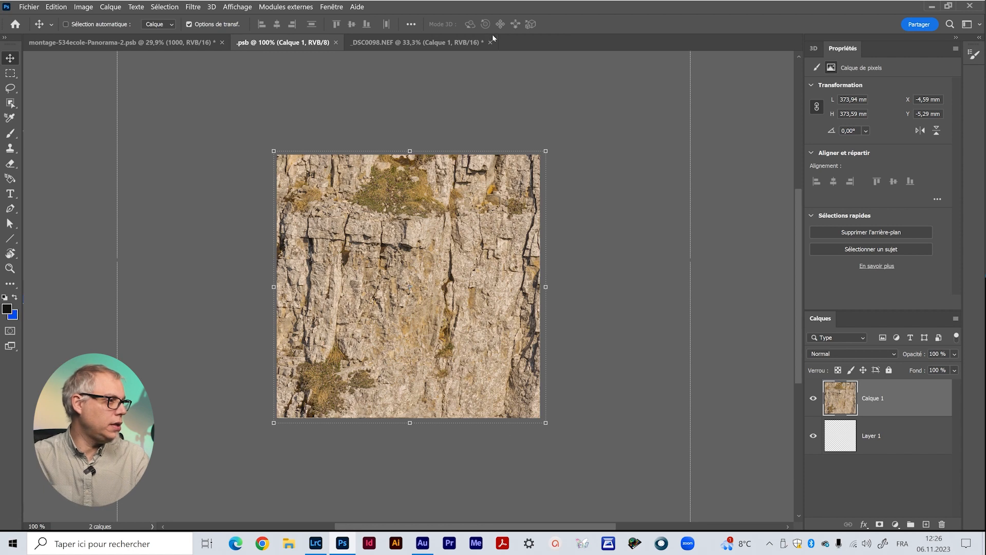
Step: Return to the panorama montage and add a new directional light (Nouvel éclairage directionnel) to the 3D scene
click(143, 45)
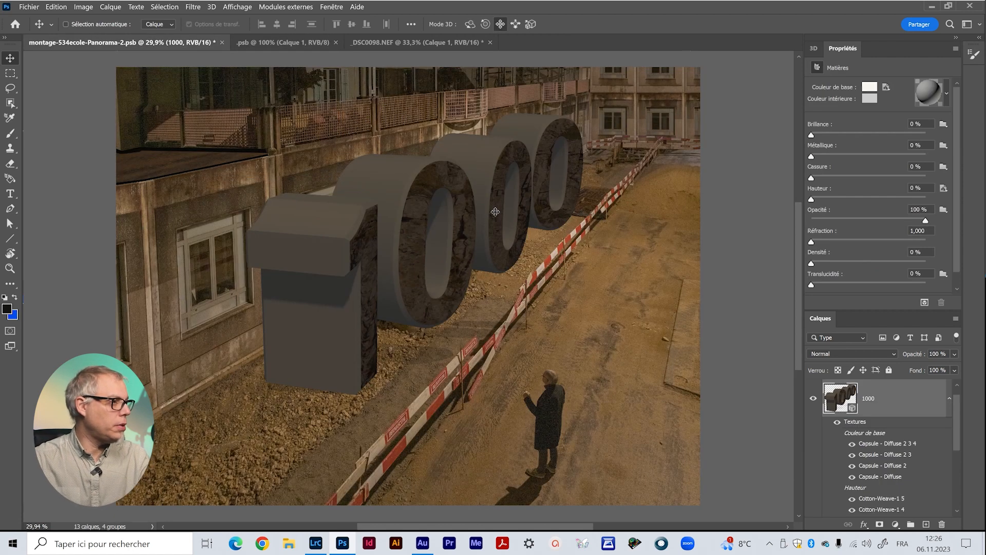
click(397, 285)
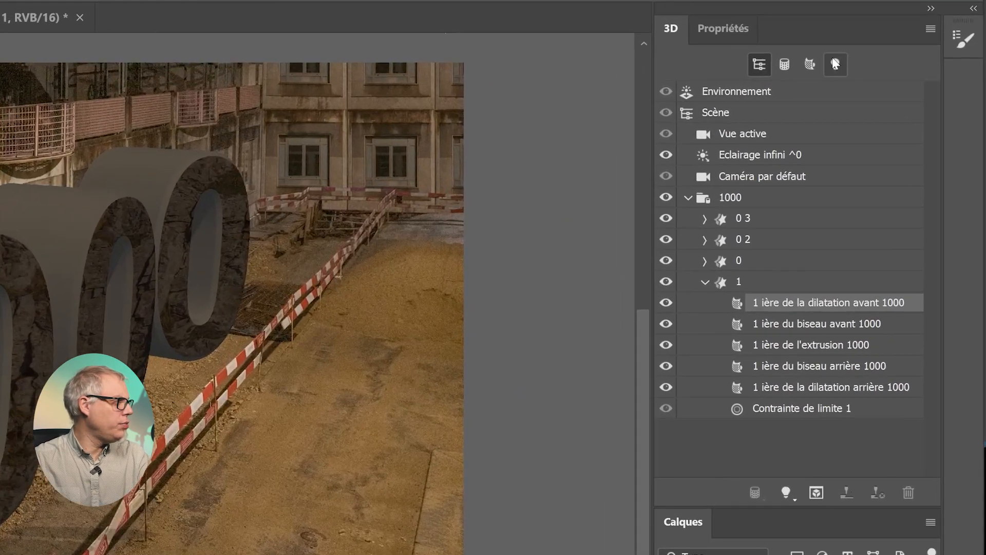
click(904, 68)
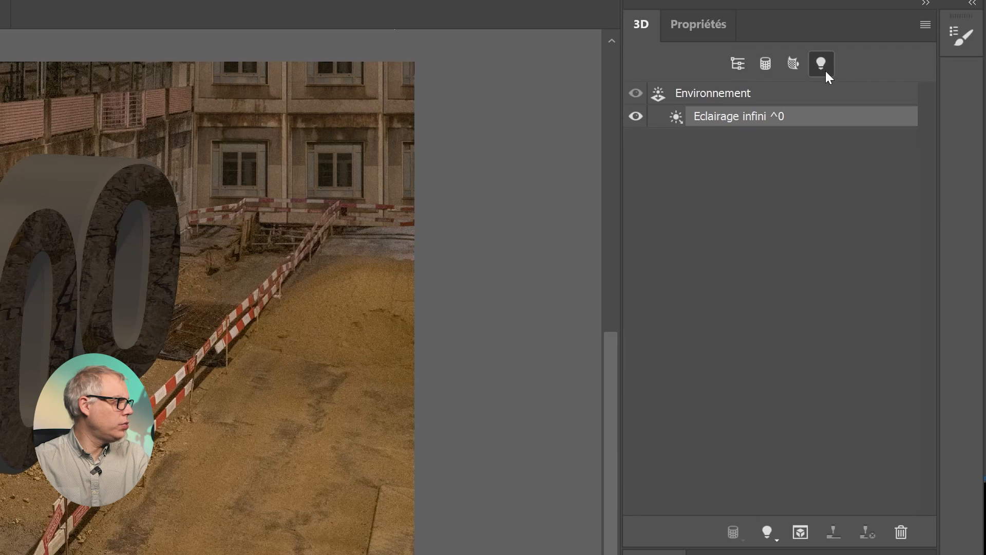
click(768, 532)
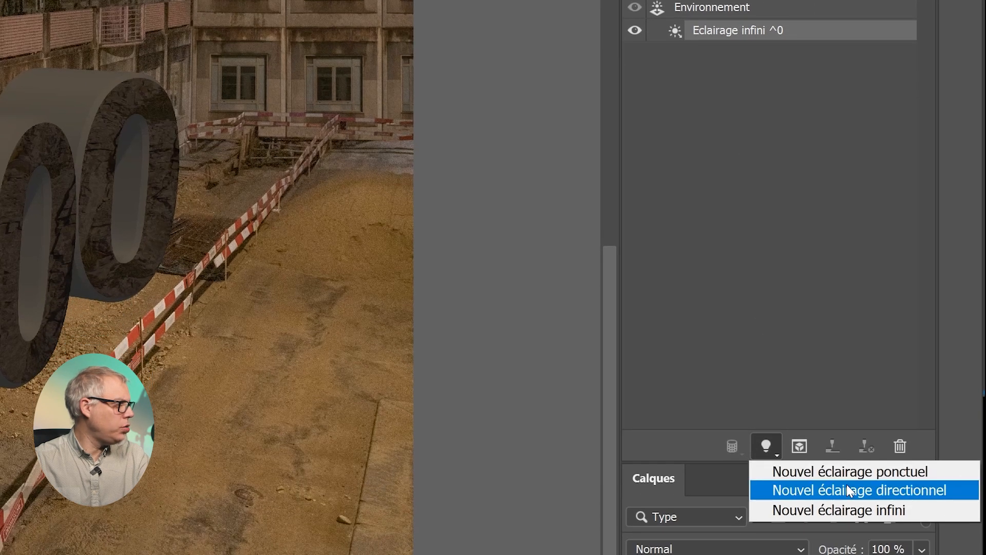
click(854, 490)
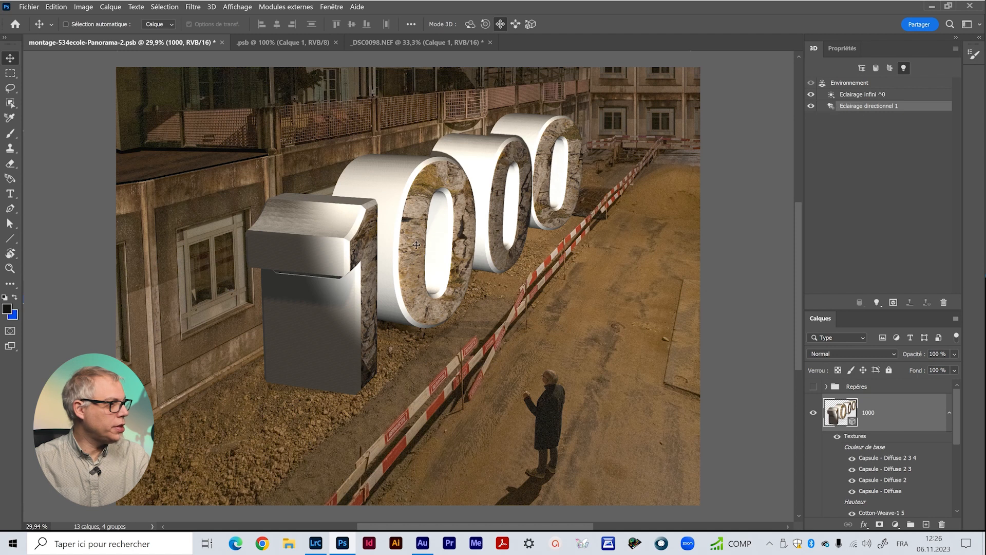
Step: Rotate the new directional light so it also illuminates the digit 1, and lower its intensity to 66 %
click(465, 19)
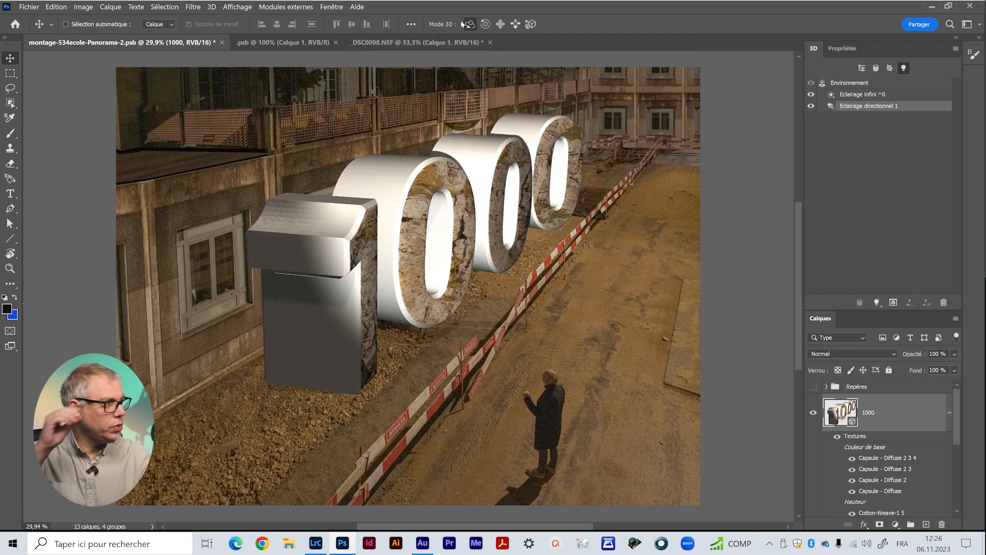
mouse_move(449, 230)
mouse_down()
mouse_move(426, 240)
mouse_move(523, 154)
mouse_move(468, 201)
mouse_move(500, 168)
mouse_move(481, 184)
mouse_move(491, 188)
mouse_up()
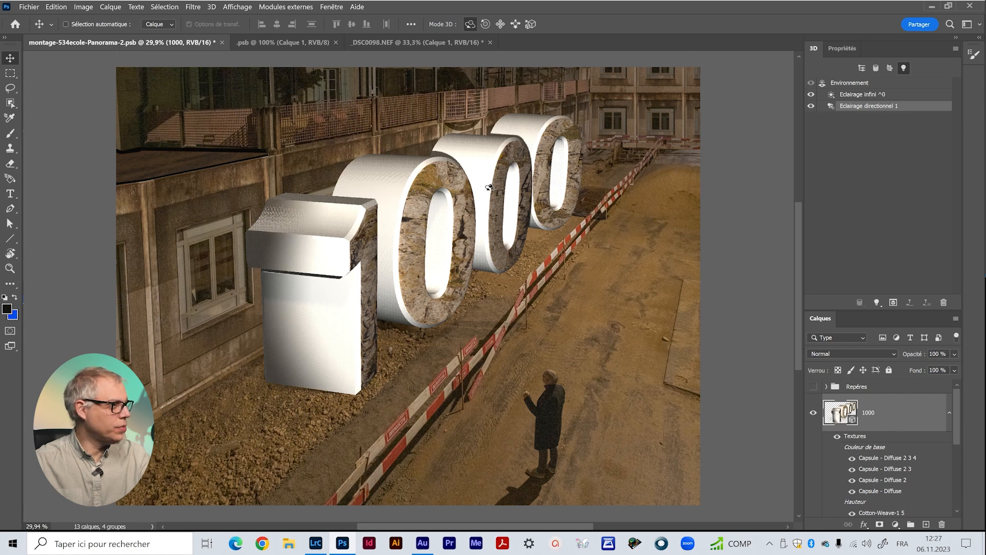
click(840, 49)
drag(830, 119, 824, 119)
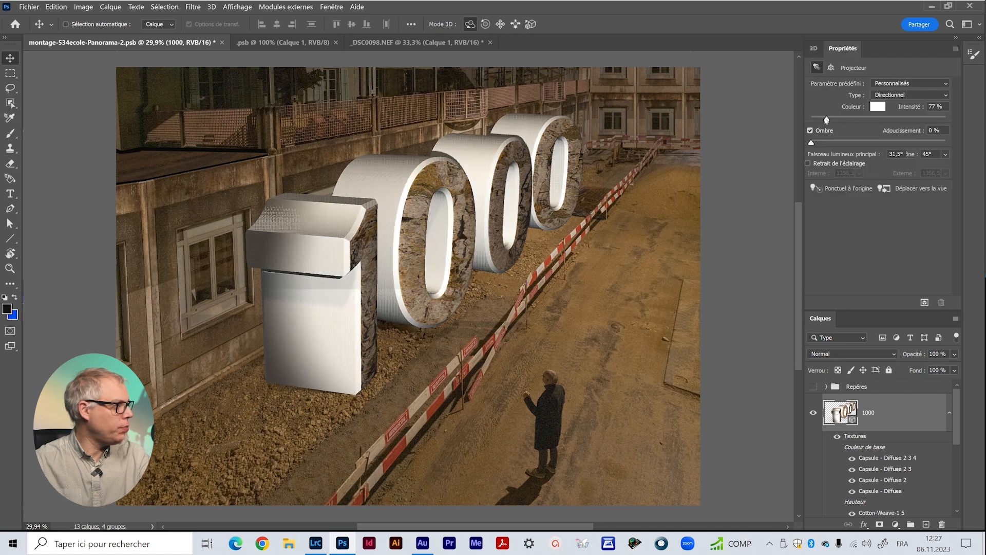
Step: Tint the directional light with a lightened ochre sampled from the sandy ground, and set its intensity to 80 %
click(879, 106)
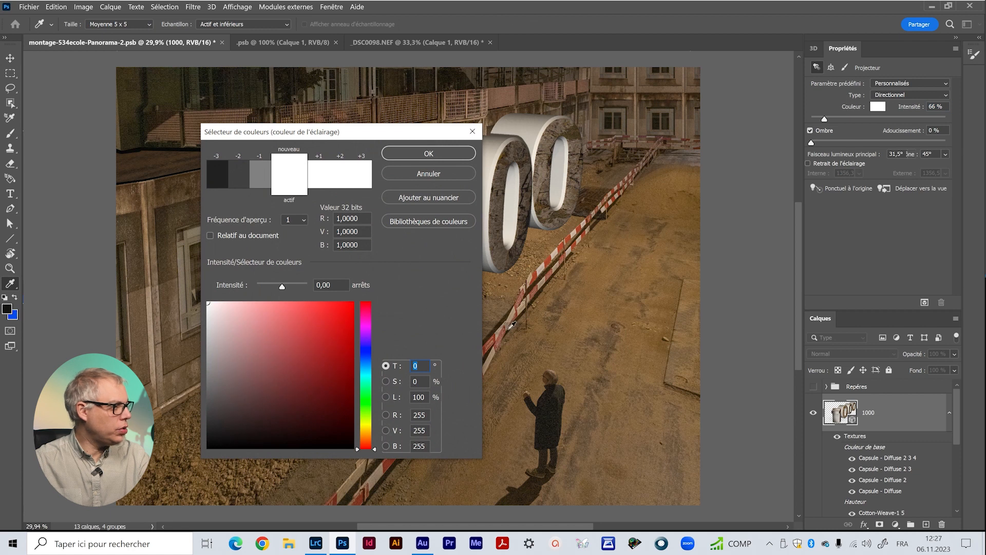
click(585, 318)
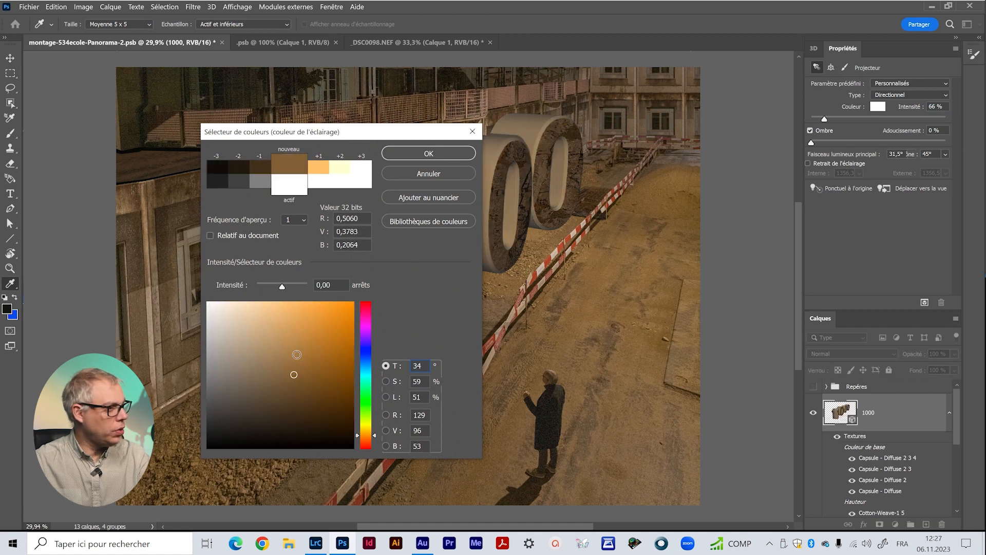
click(276, 362)
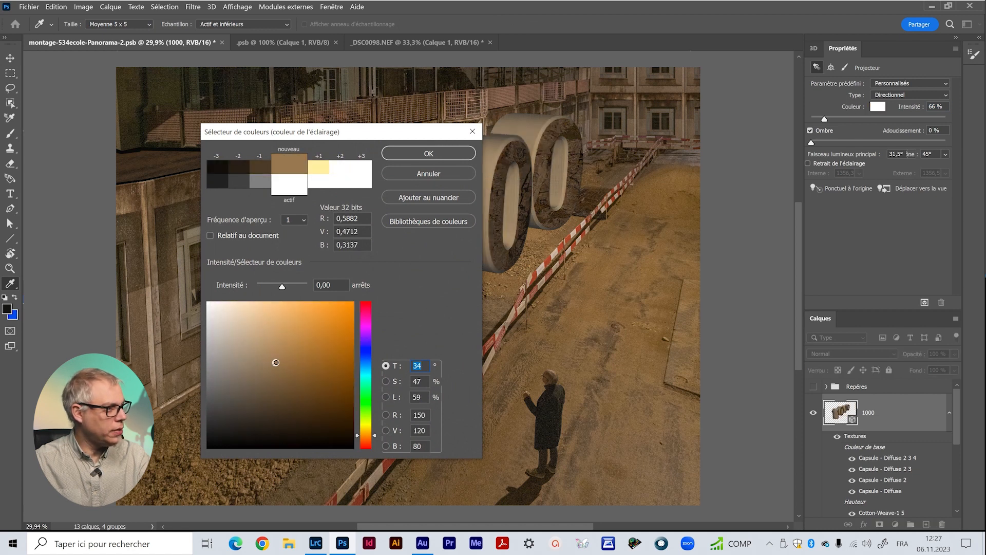
click(279, 354)
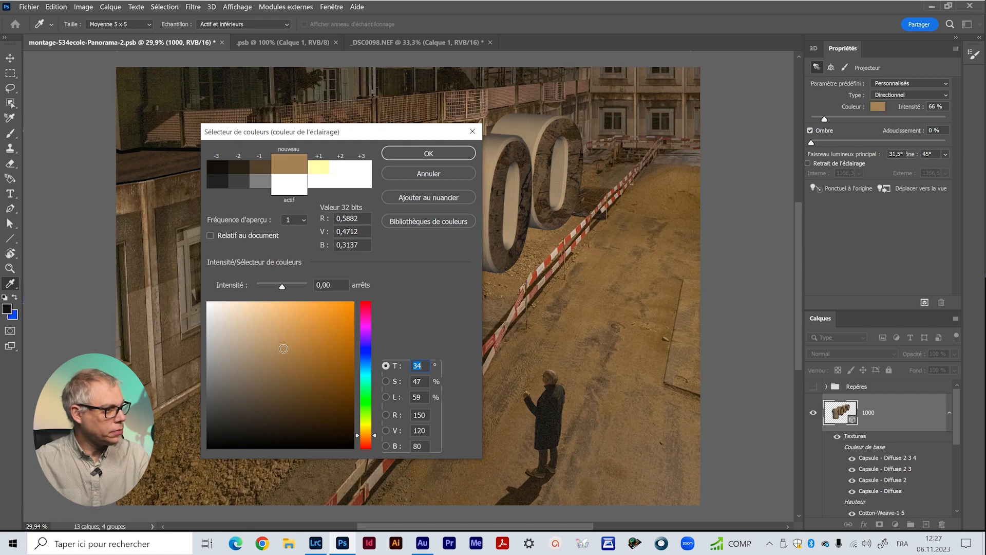
click(429, 153)
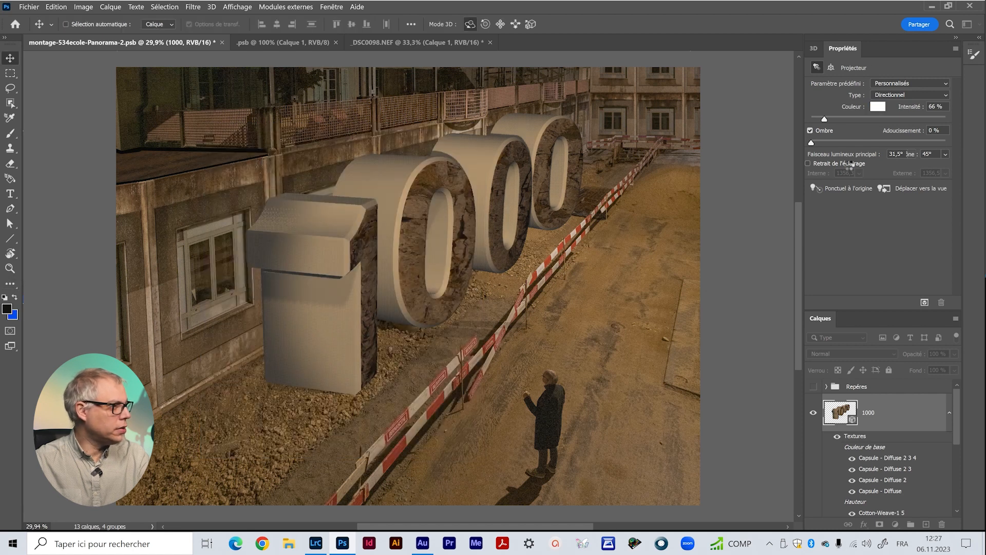
drag(825, 119, 827, 119)
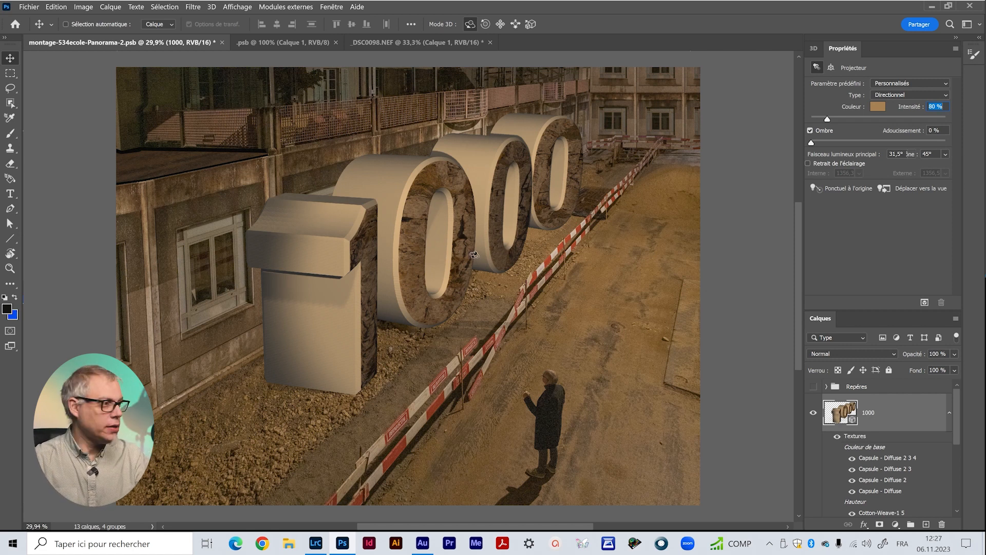
Step: Open the base colour texture of digit 1's front bevel material for editing, converting its colours to the working space
alt+scroll(407, 252, up, 3)
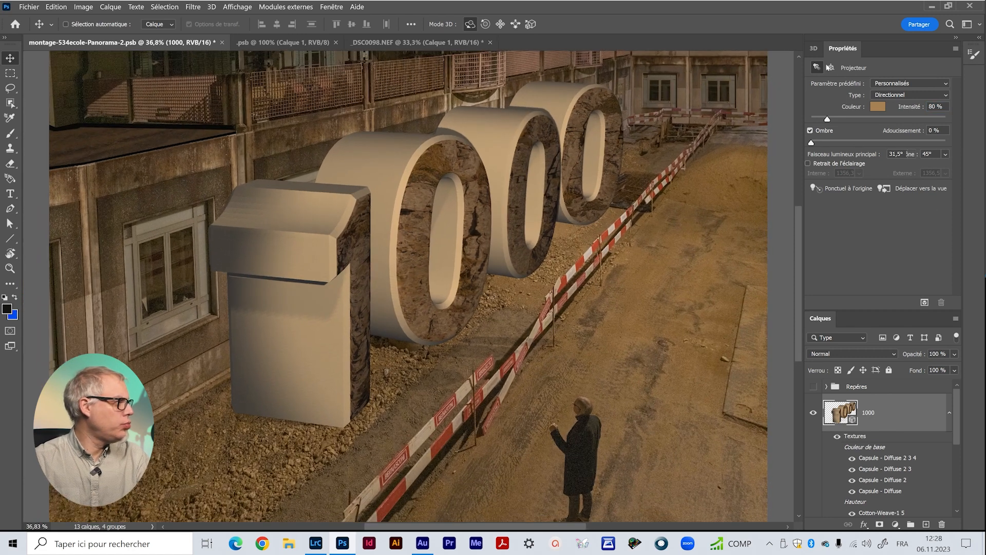
click(814, 48)
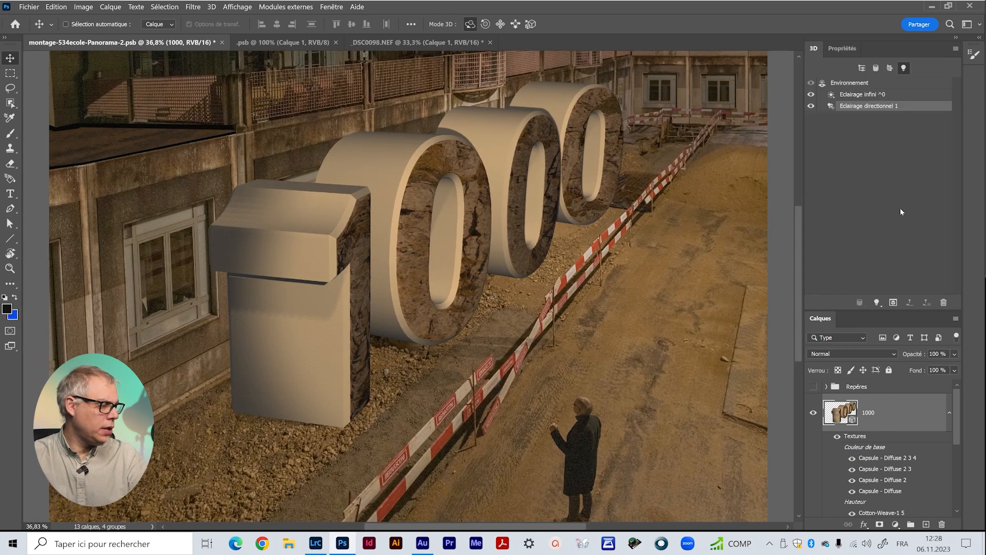
scroll(890, 445, down, 4)
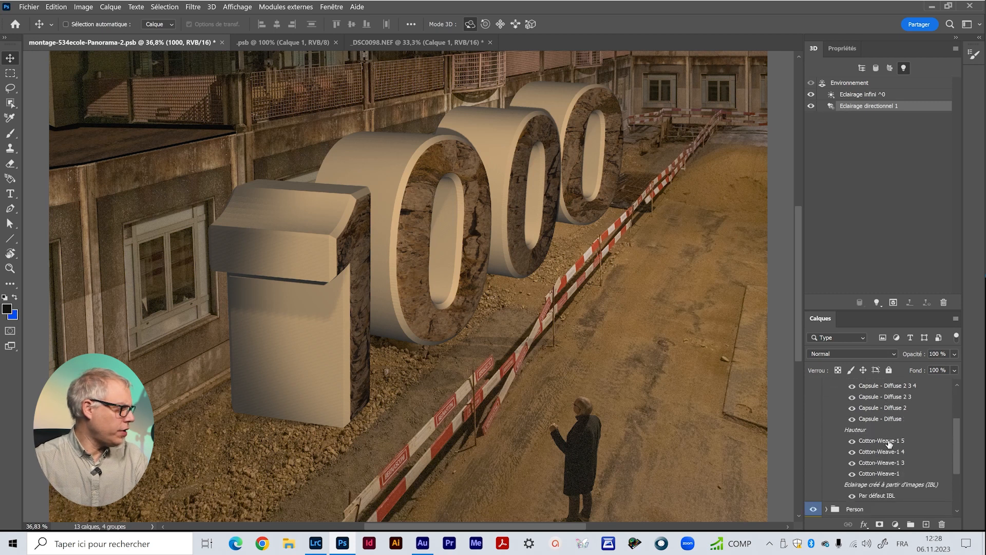
scroll(891, 411, up, 1)
click(862, 67)
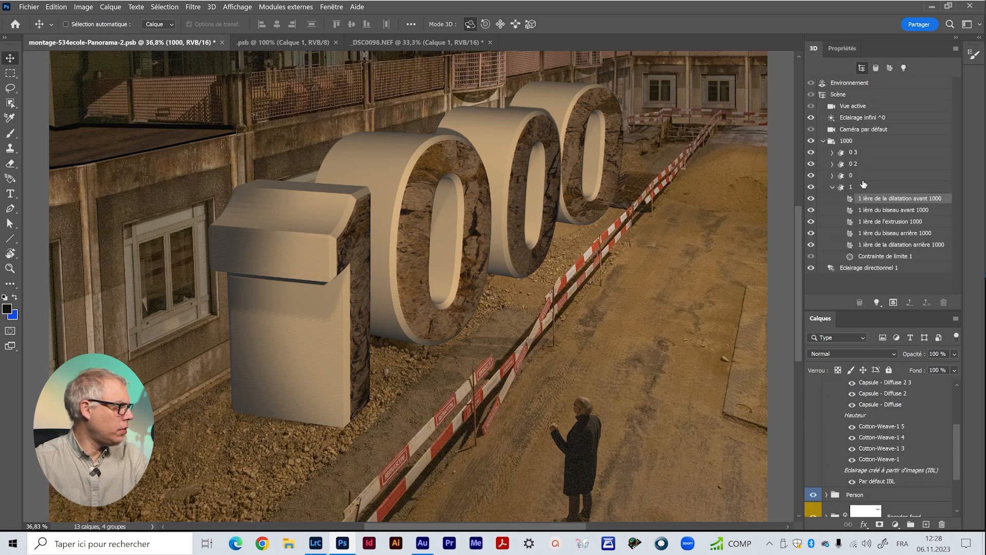
click(877, 211)
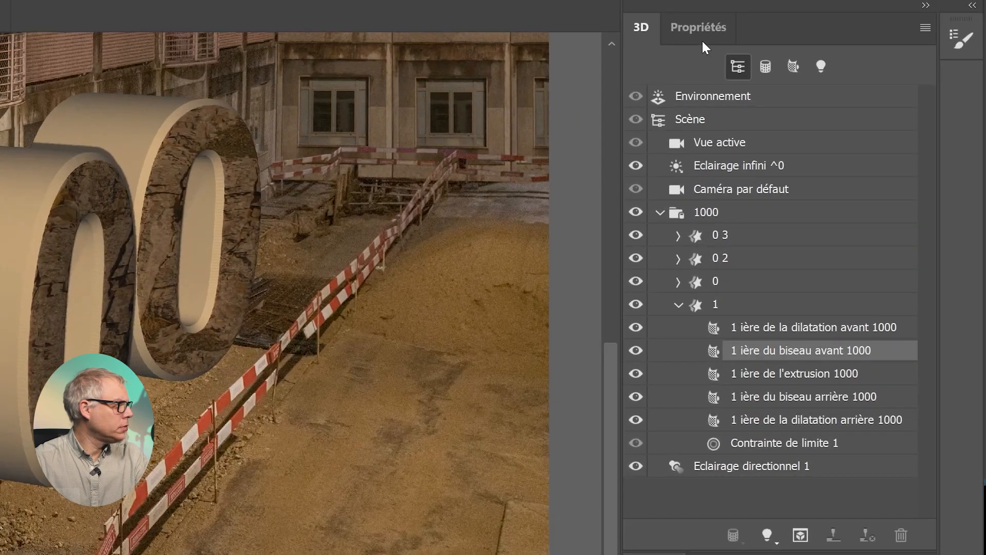
click(696, 28)
click(787, 106)
click(793, 129)
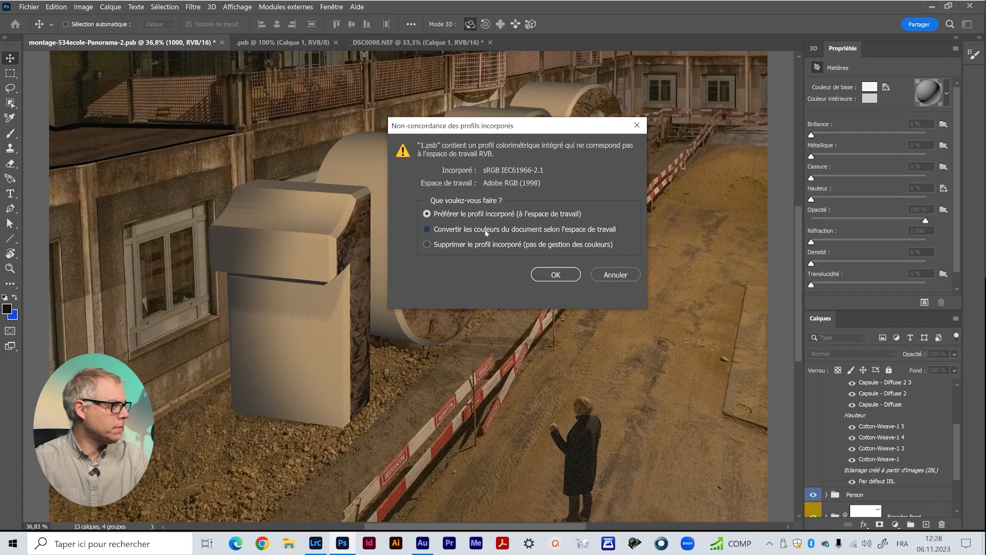
click(577, 274)
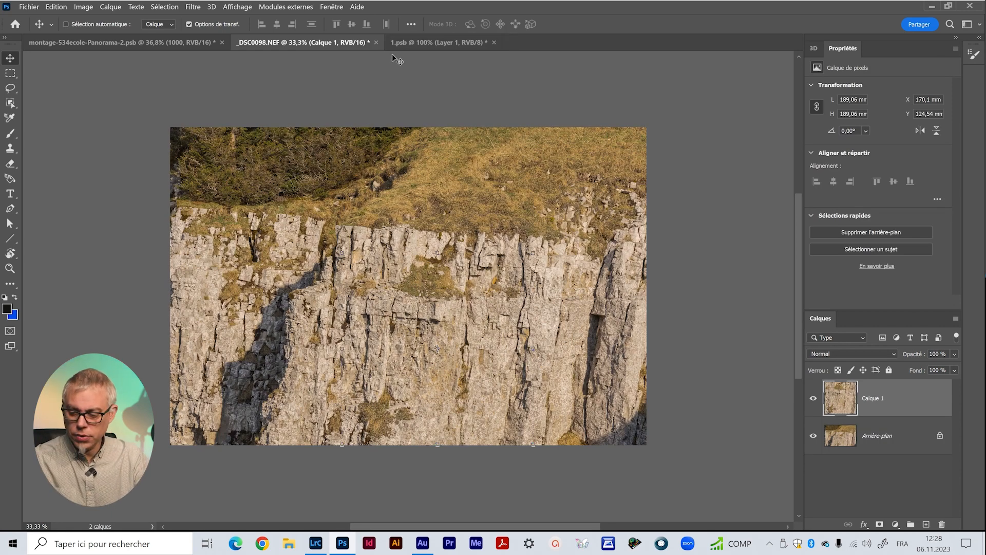
Step: Copy a rectangular area of the rock face to a new layer and move it into the empty 1.psb texture
key(m)
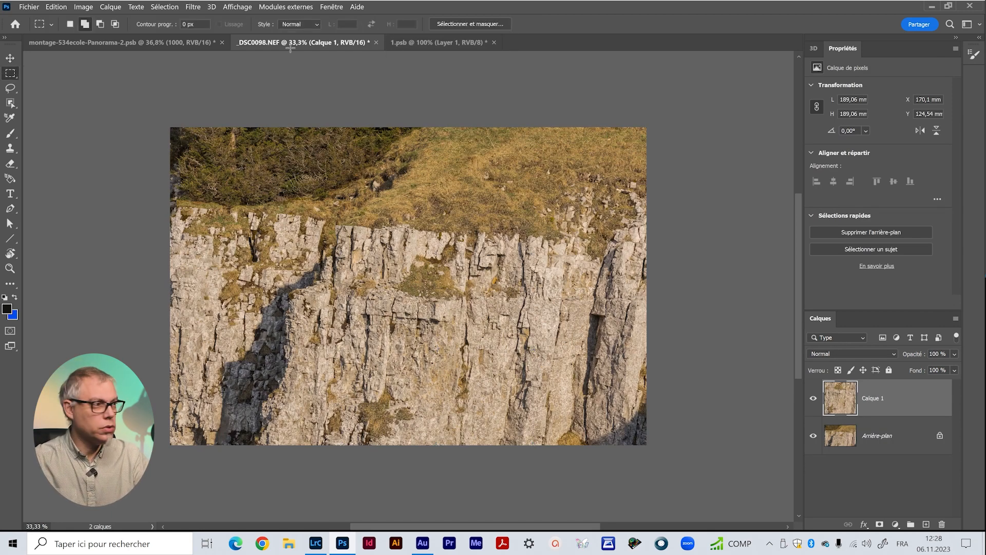
drag(511, 340, 453, 42)
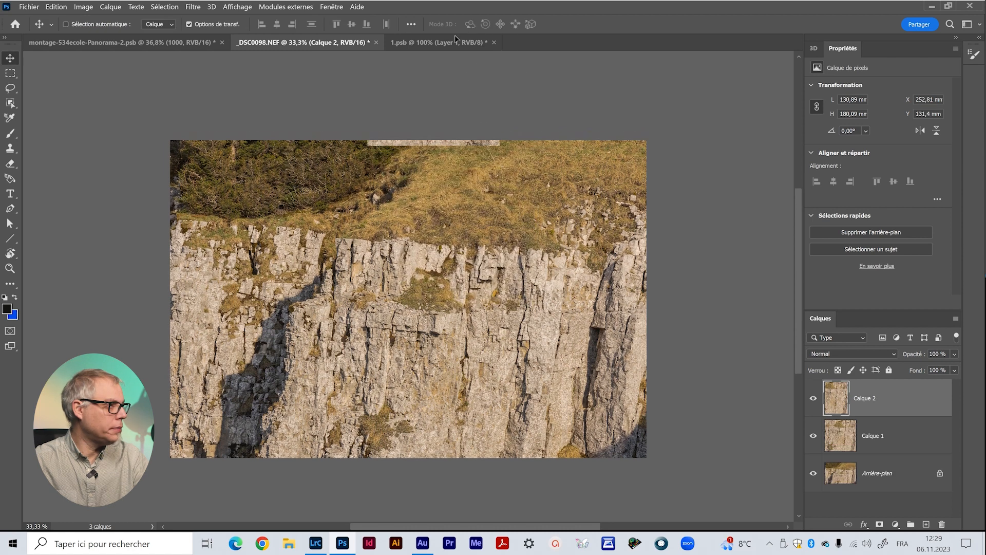
drag(457, 307, 483, 287)
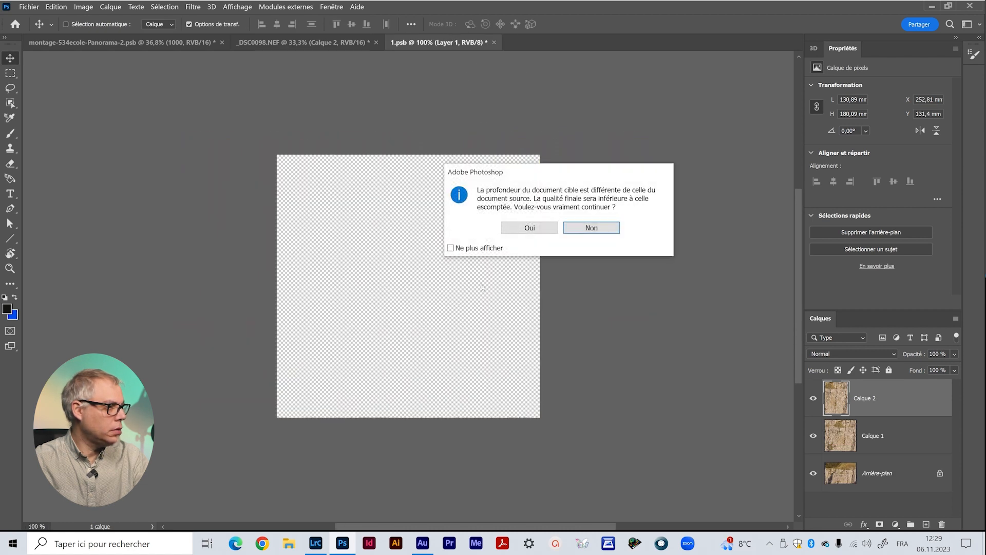
click(529, 227)
Step: Scale the rock layer to about 67.46 %, position it to cover the whole 1.psb canvas, and save the texture
drag(648, 298, 541, 303)
drag(255, 298, 276, 299)
click(660, 25)
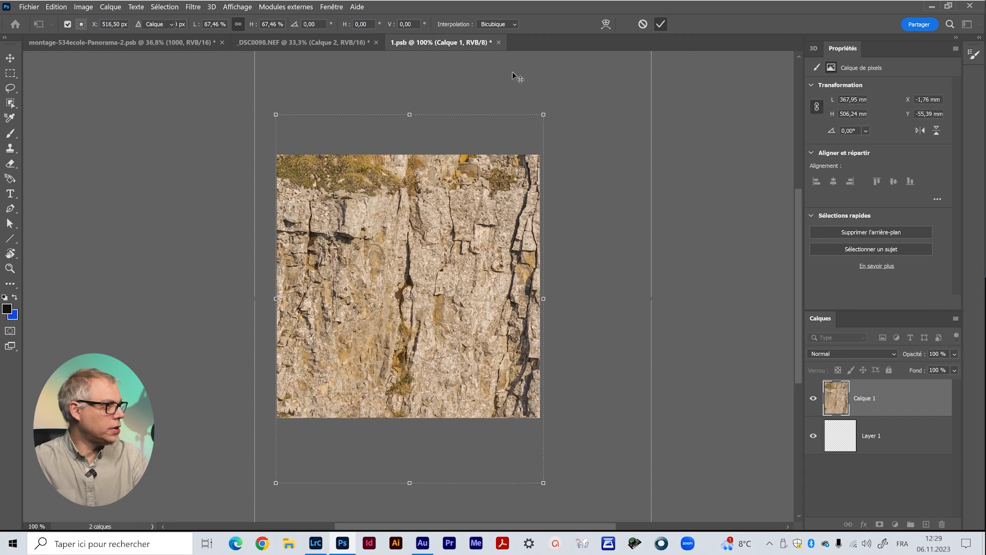
key(ctrl+s)
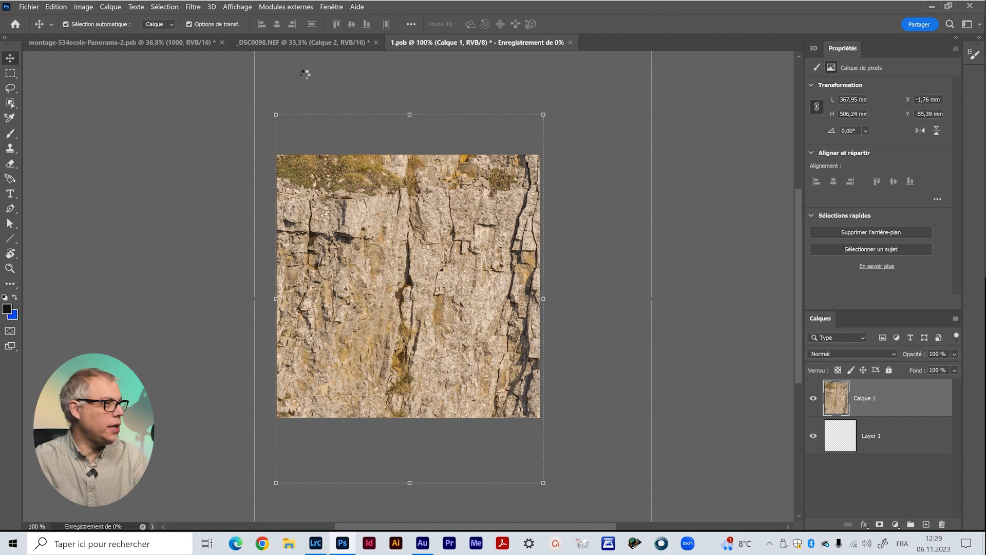
Step: Return to the panorama montage, inspect the rock bevels on the digits, and open the bevel base colour texture's UV properties
click(192, 45)
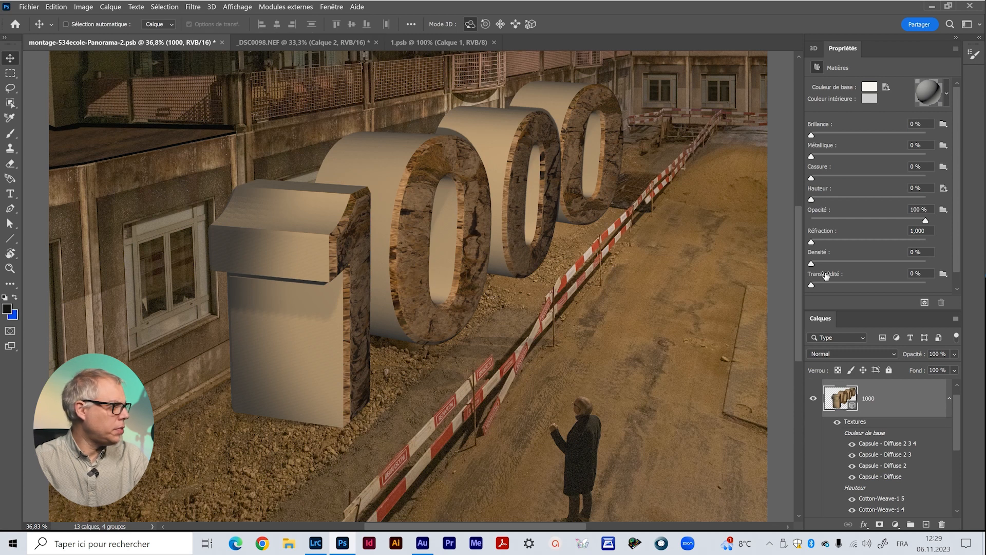
key(z)
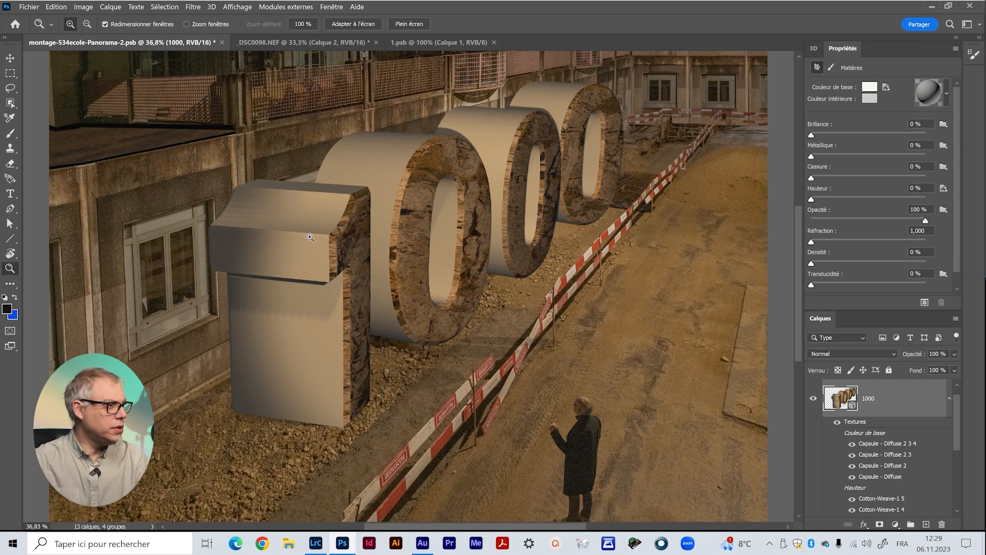
drag(336, 257, 380, 375)
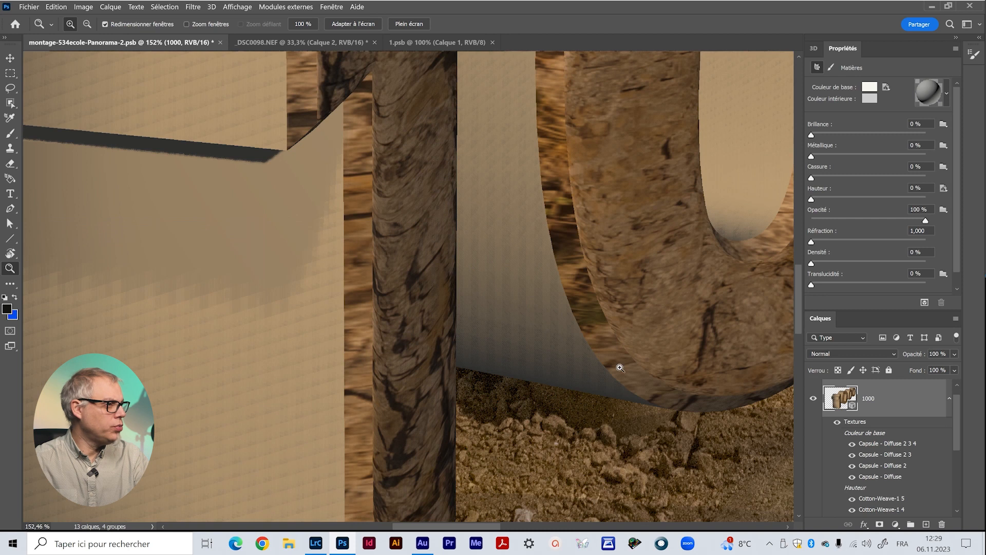
drag(620, 368, 631, 473)
drag(433, 110, 475, 264)
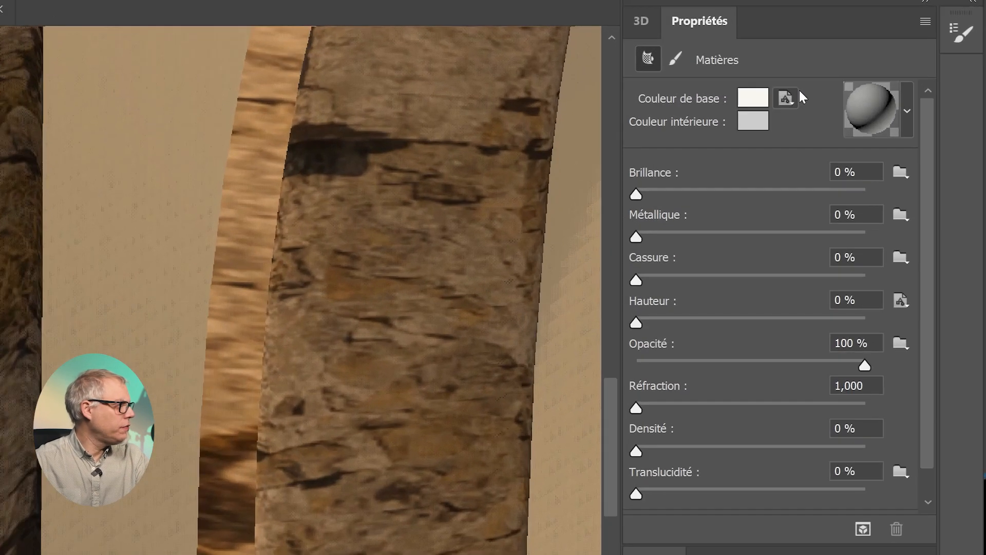
click(886, 87)
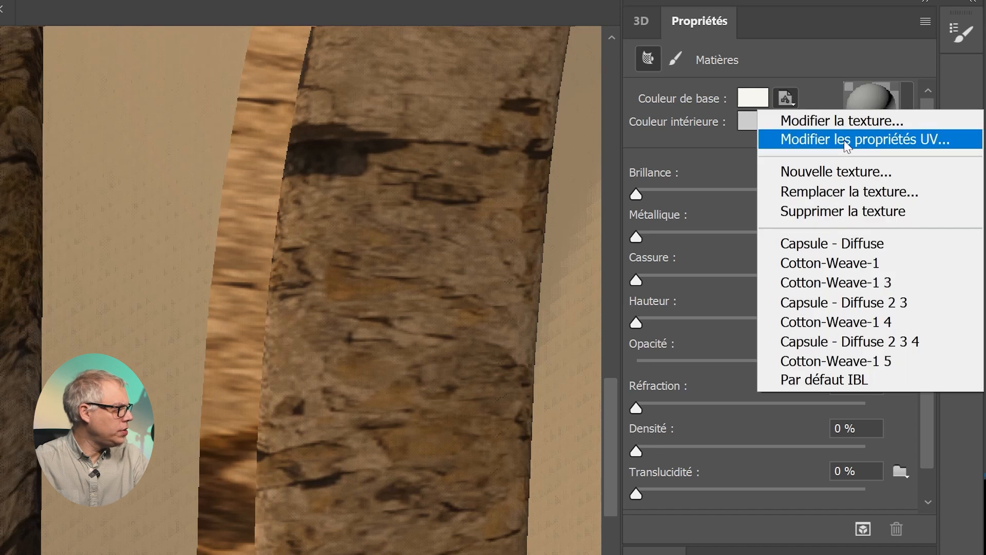
click(873, 142)
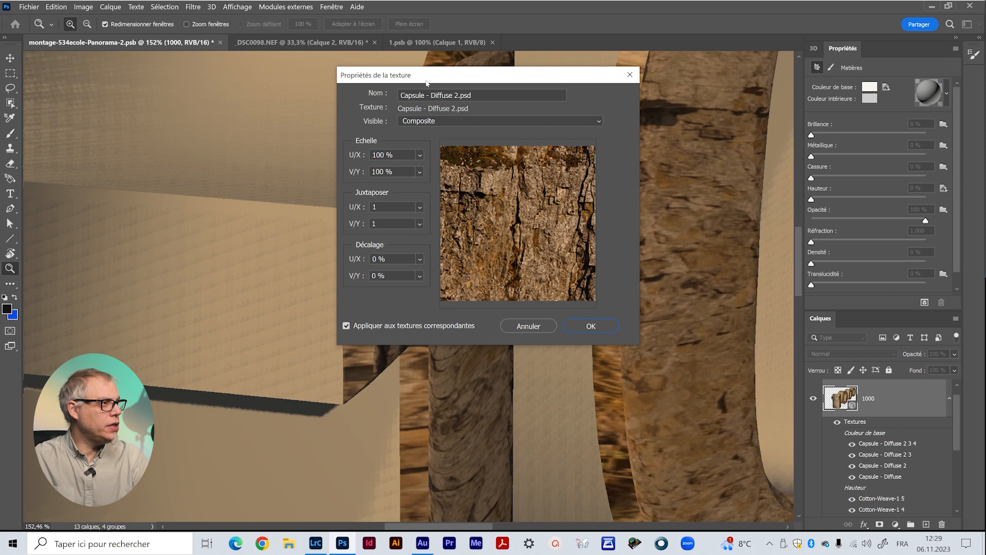
Step: Set the bevel texture's U/X scale to 33 % with V/Y at 100 %, and apply it to the matching textures
drag(427, 84, 584, 114)
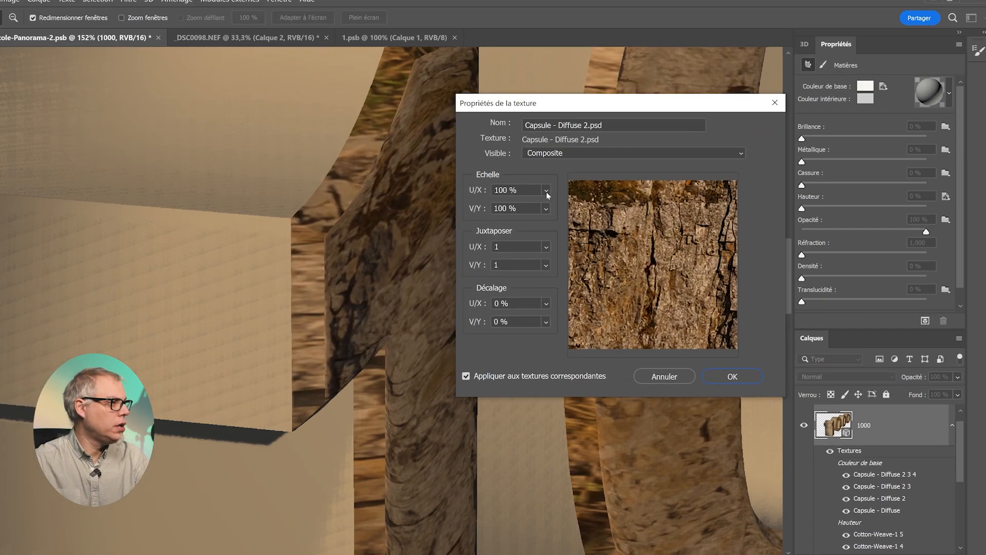
click(576, 185)
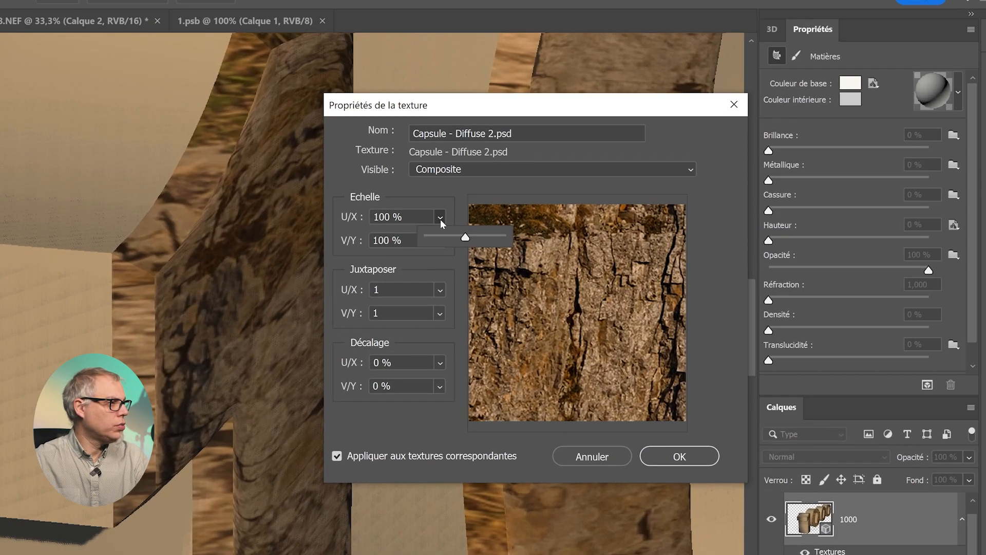
drag(467, 235, 452, 235)
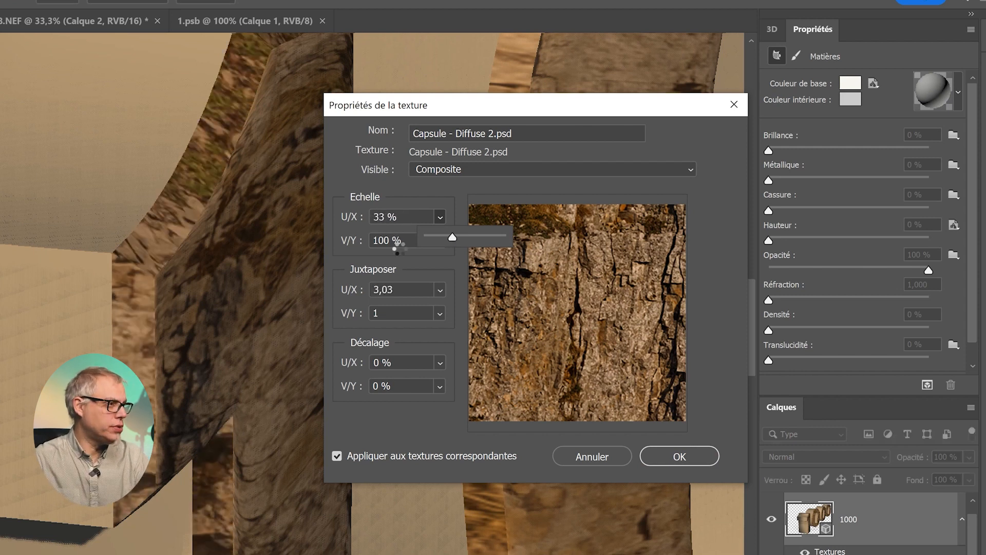
drag(404, 240, 334, 242)
text(100)
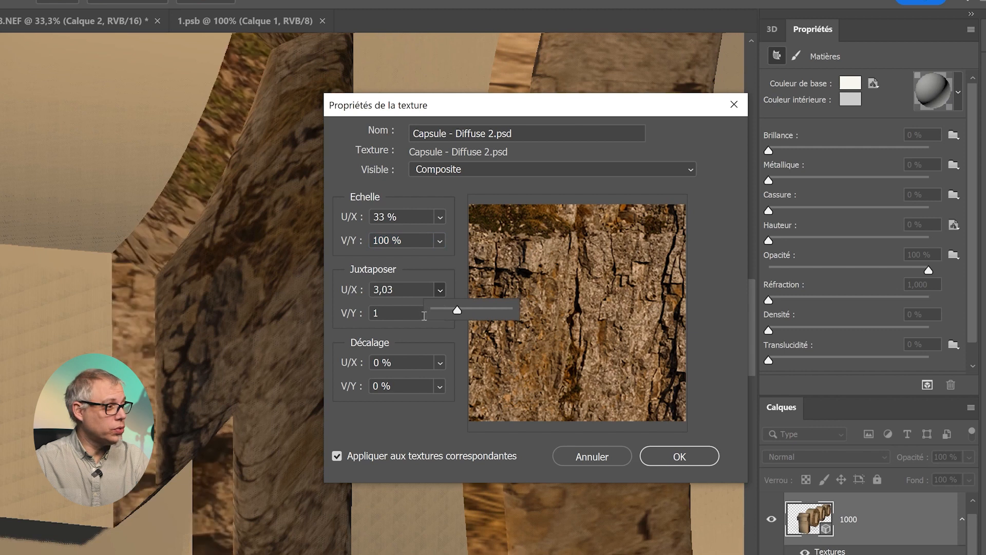
click(434, 265)
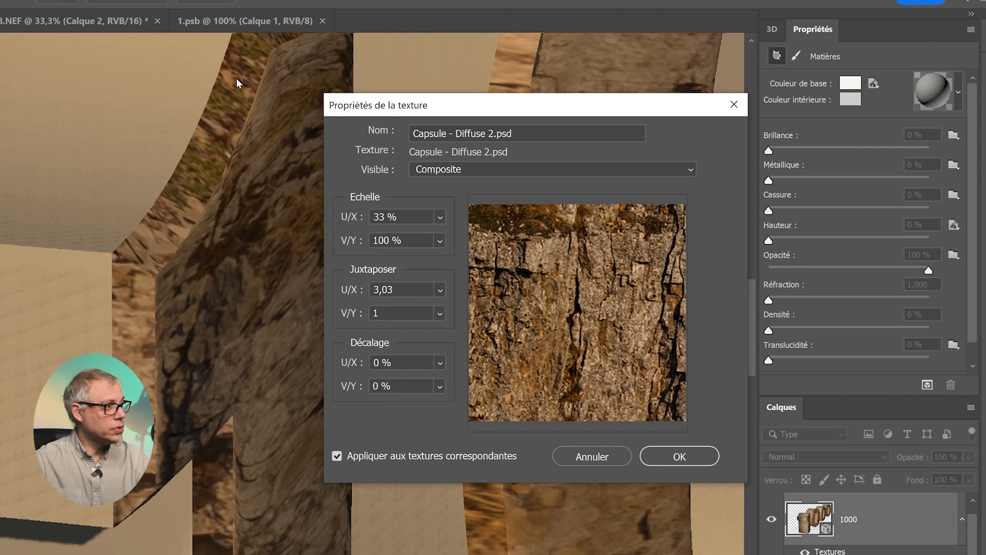
click(665, 454)
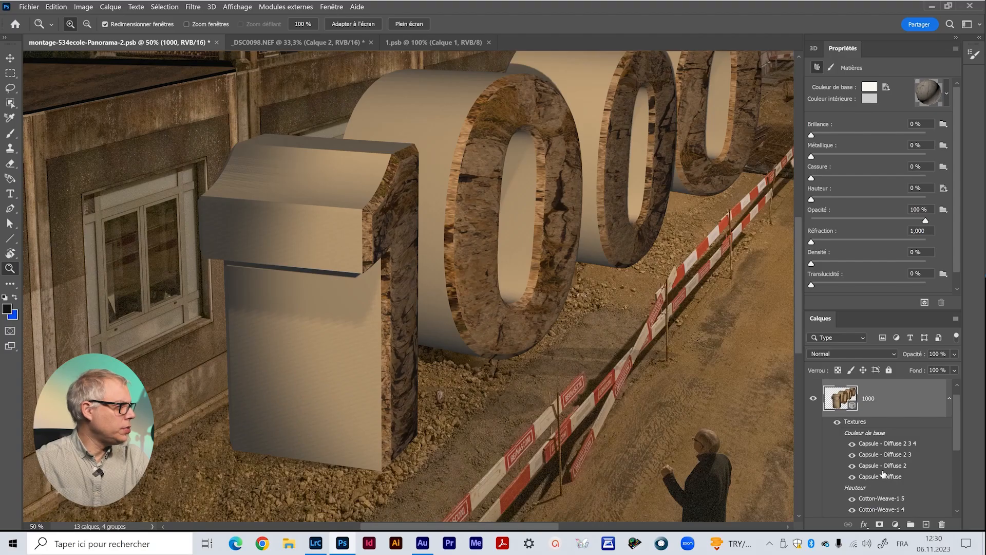
Step: Open the base colour texture of digit 1's extrusion material for editing, converting its colours to the working space
scroll(876, 421, down, 4)
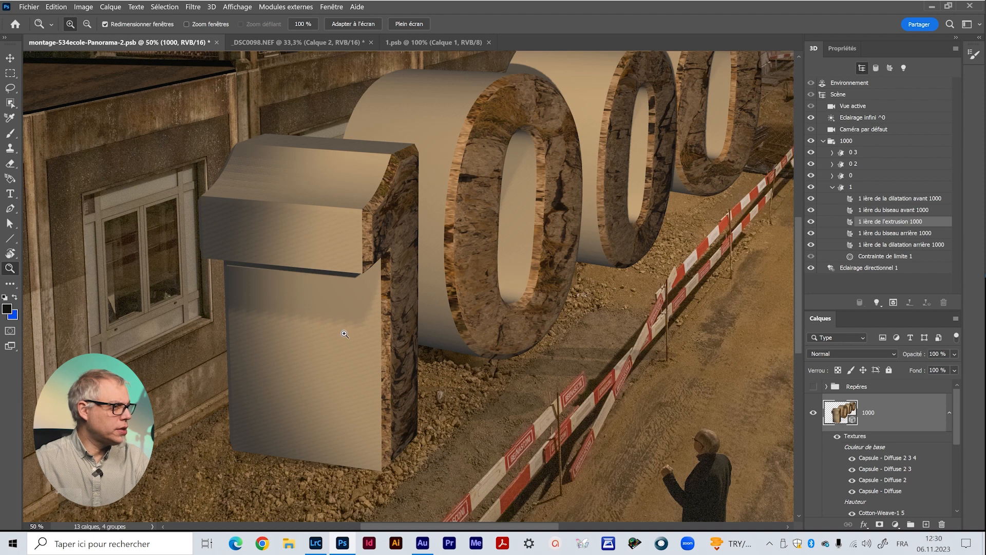
click(842, 47)
click(886, 87)
click(890, 97)
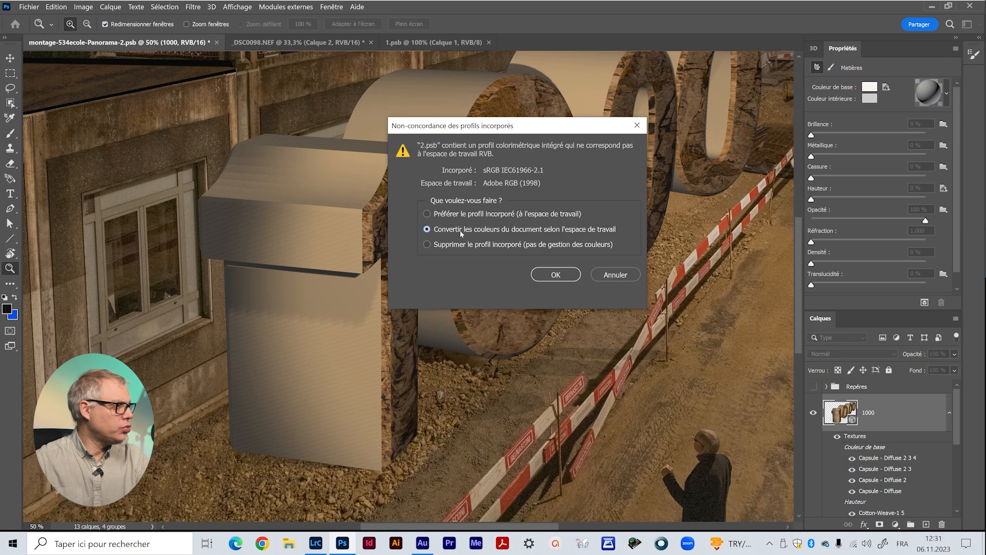
click(555, 275)
Step: Close the finished 1.psb texture document and switch to the _DSC0098.NEF cliff photo
click(426, 55)
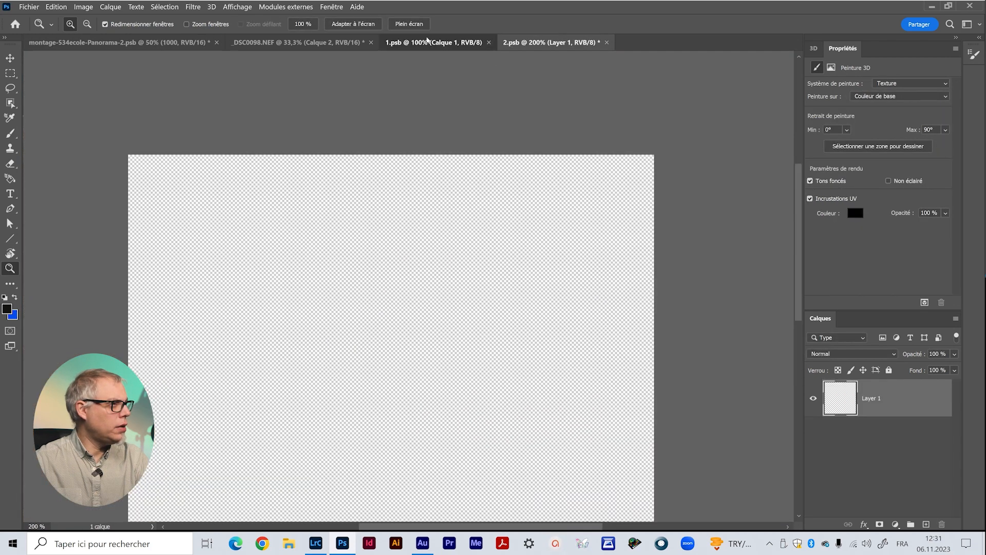
click(447, 45)
click(488, 42)
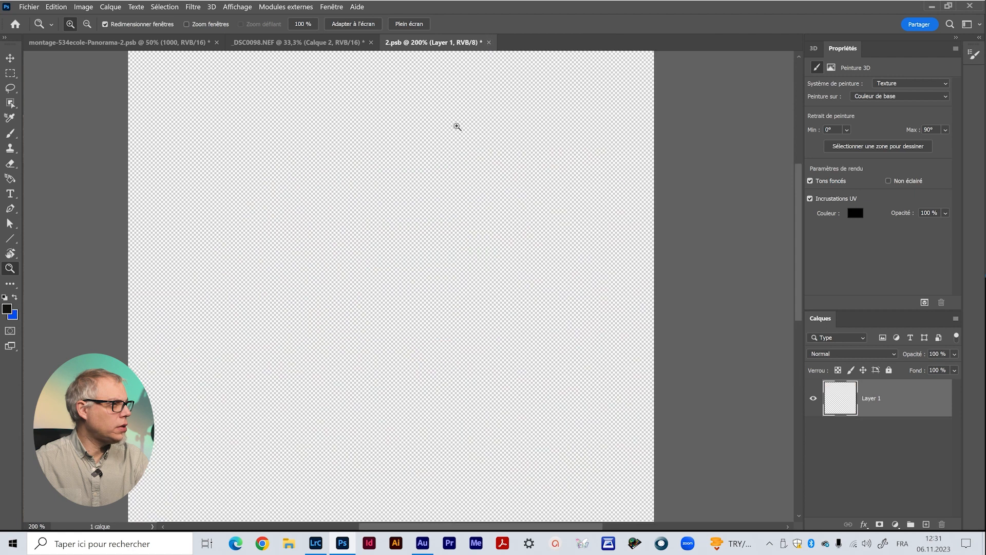
click(360, 43)
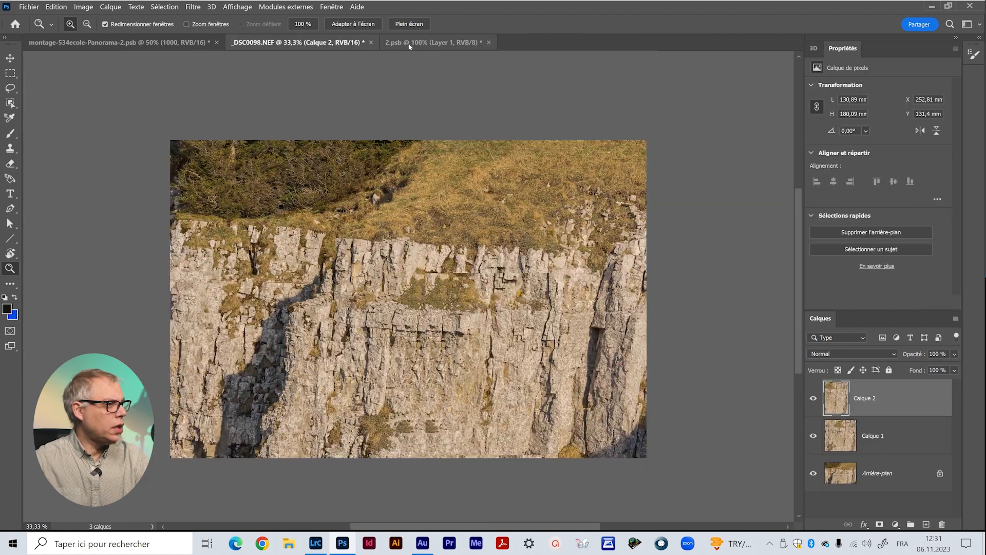
Step: Close _DSC0098.NEF without saving, switch to Lightroom Classic, and open the next cliff photo, _DSC0099.NEF, for editing in Photoshop
click(371, 43)
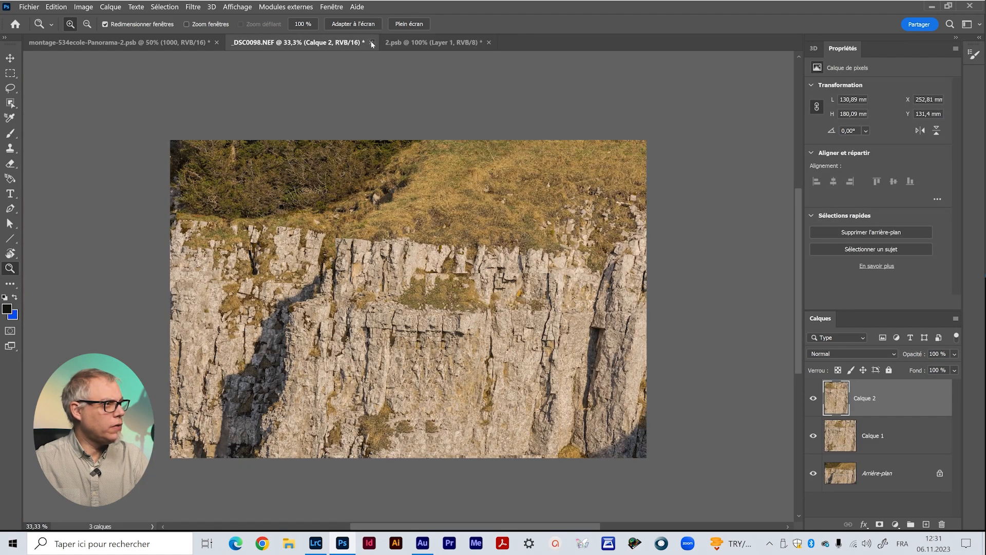
click(565, 220)
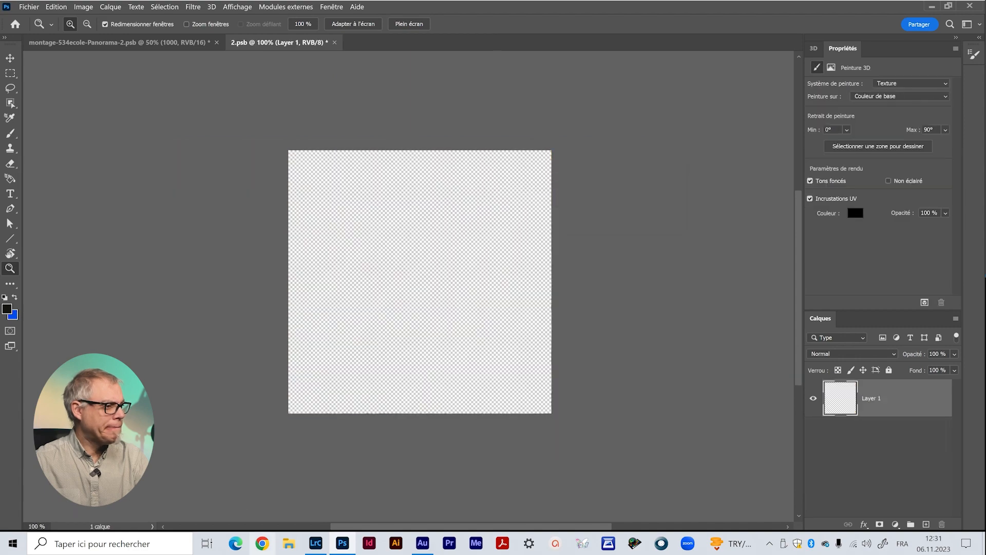
click(315, 543)
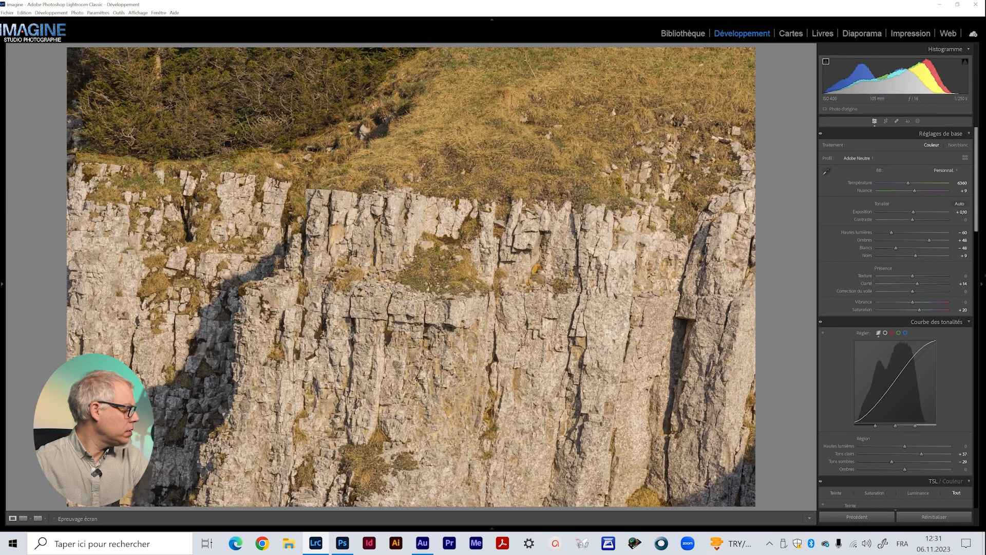
key(Right)
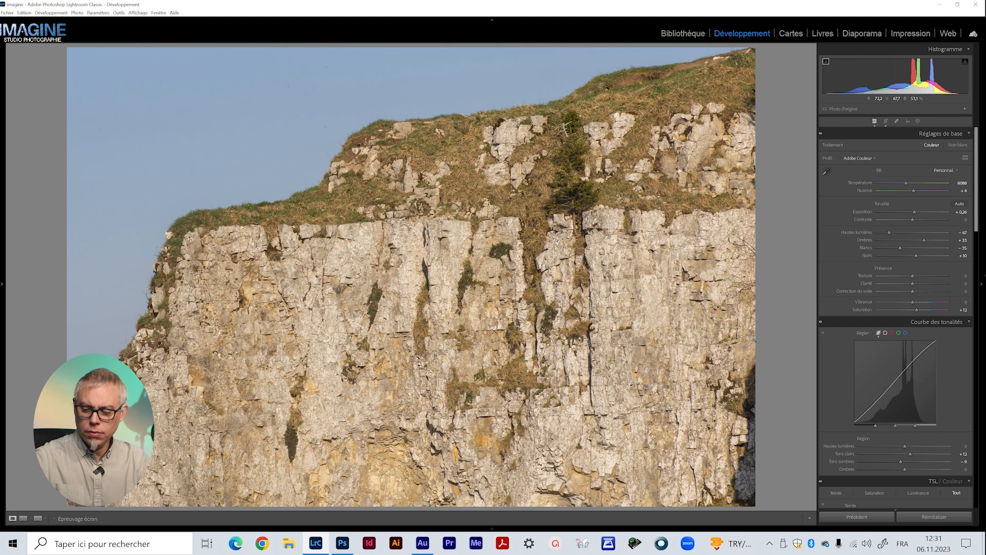
key(ctrl+e)
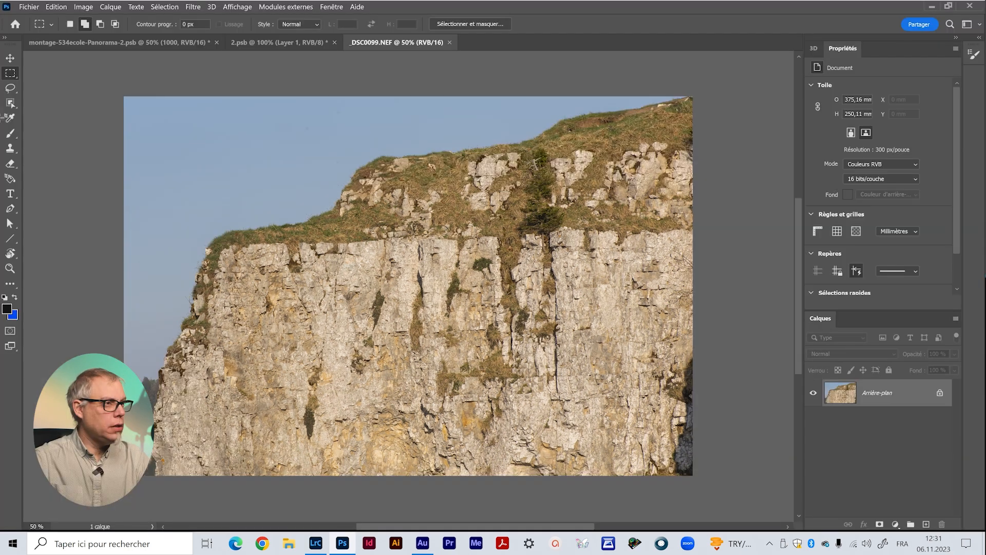
Step: Copy a rock area about 148 mm square from _DSC0099.NEF to a new layer and move it into 2.psb, accepting the bit-depth difference
drag(277, 252, 506, 477)
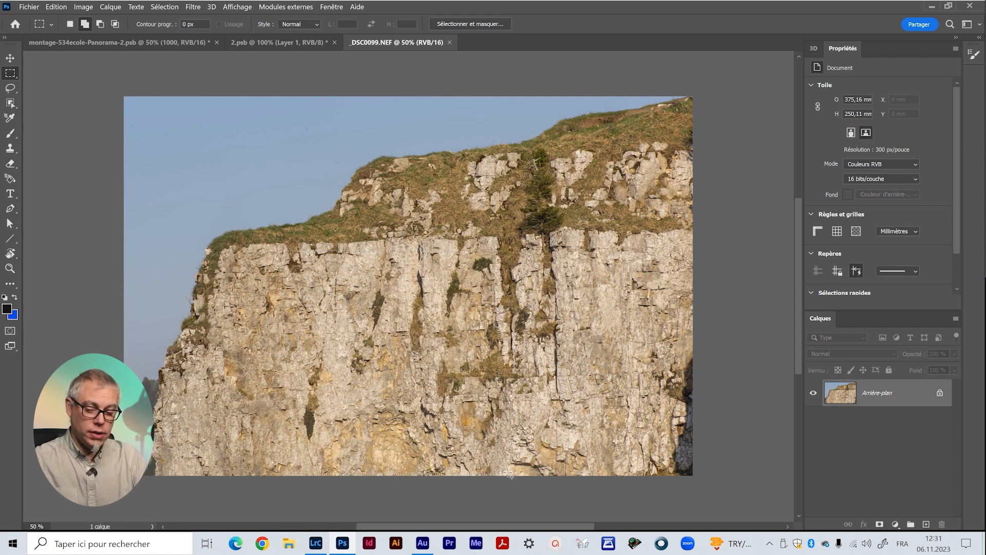
key(ctrl+j)
key(v)
drag(393, 335, 426, 337)
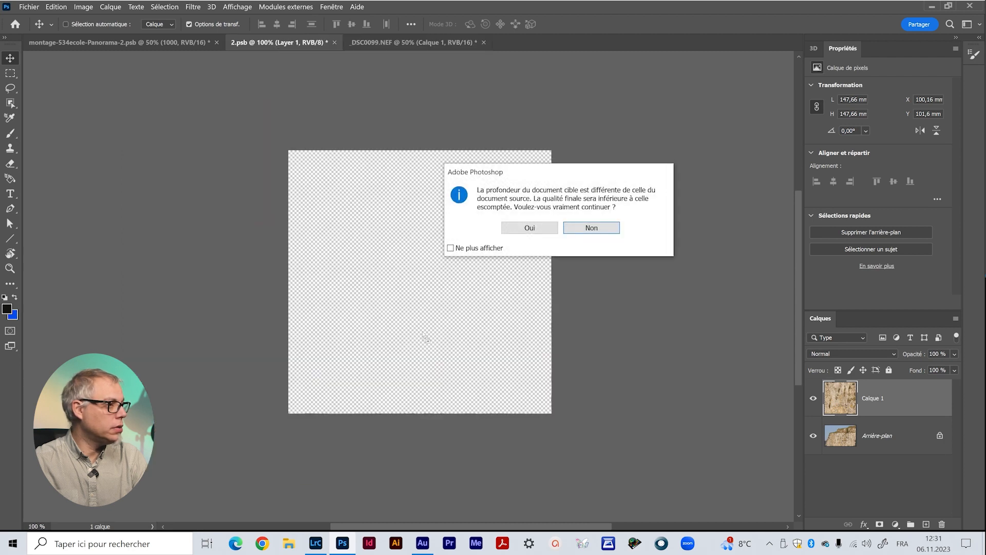
click(525, 229)
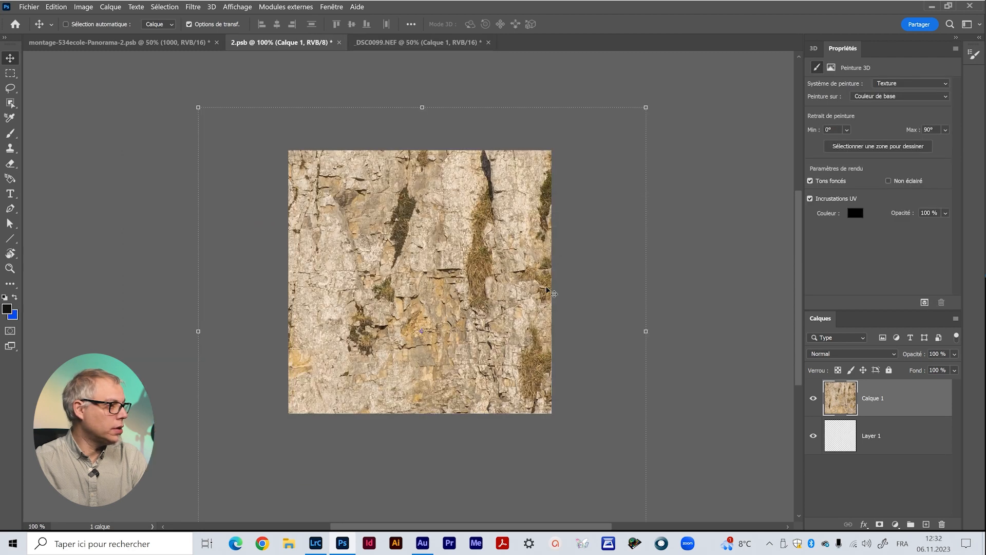
Step: Scale the rock layer down proportionally until it just covers the 2.psb canvas, and save the texture document
drag(646, 331, 571, 326)
drag(281, 285, 286, 285)
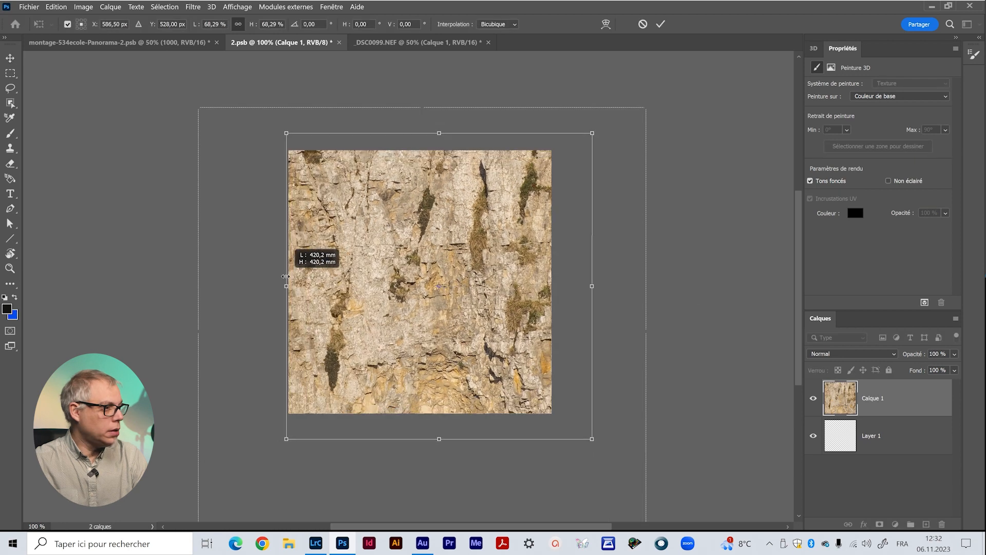
key(Return)
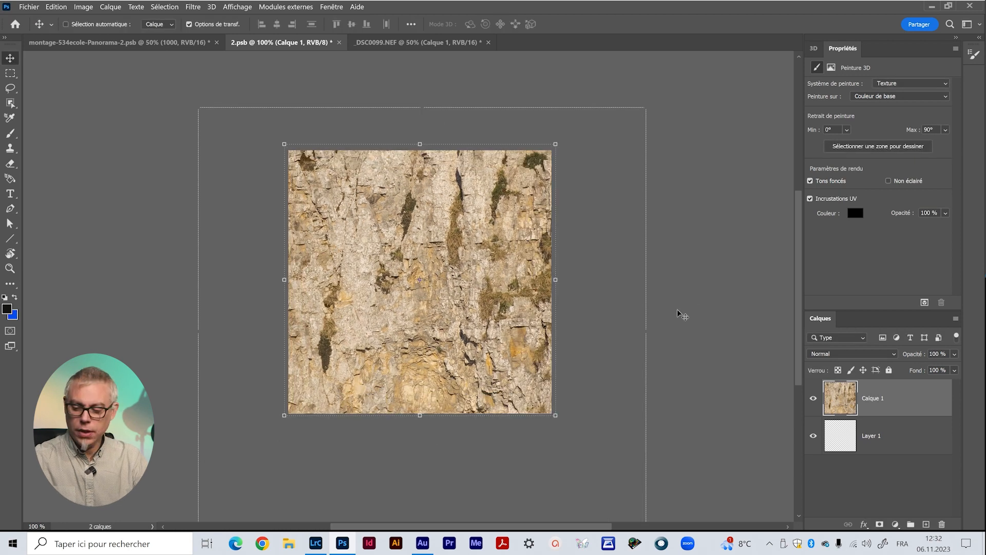
key(ctrl+s)
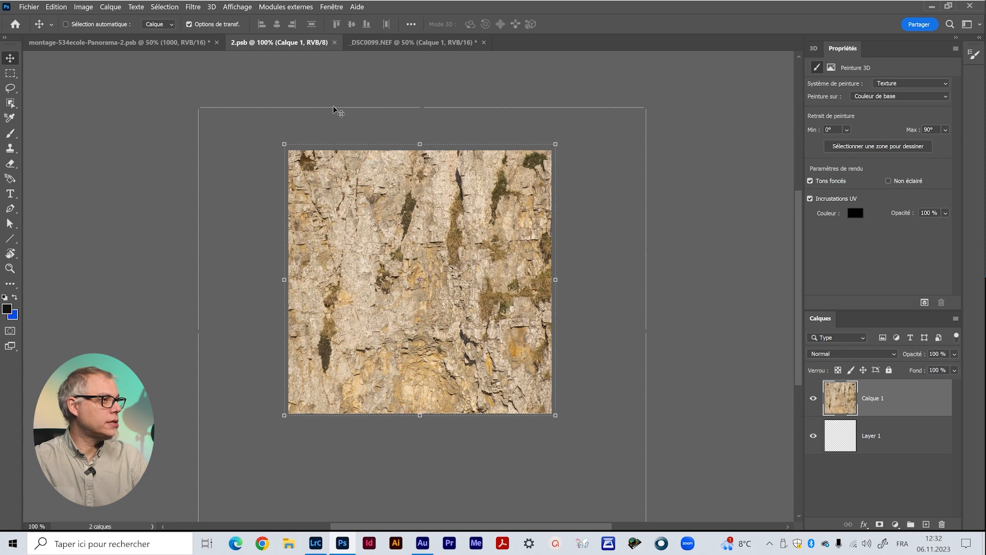
Step: Return to the panorama montage and set the U/X scale of digit 1's extrusion texture to 38.5 %, applied to the matching textures
click(131, 43)
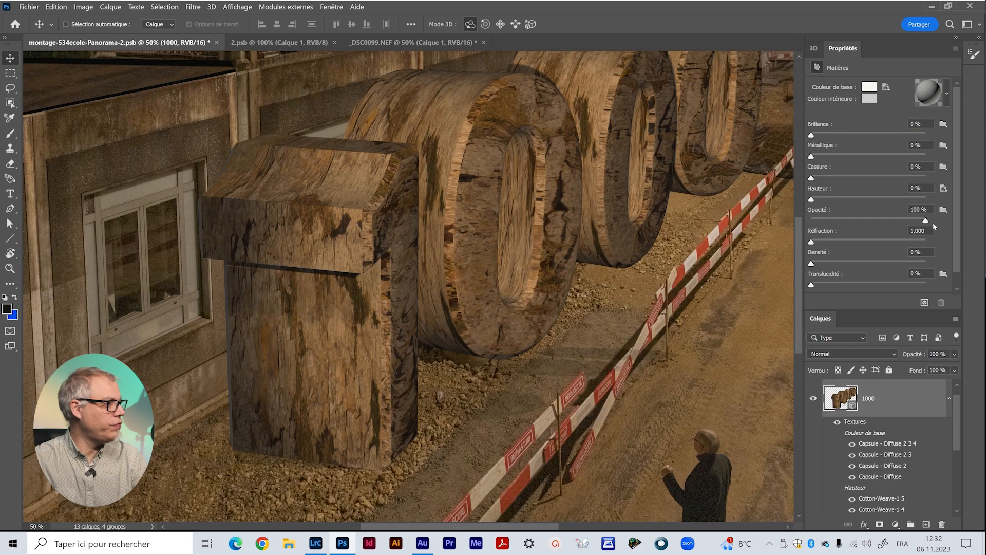
drag(528, 240, 468, 308)
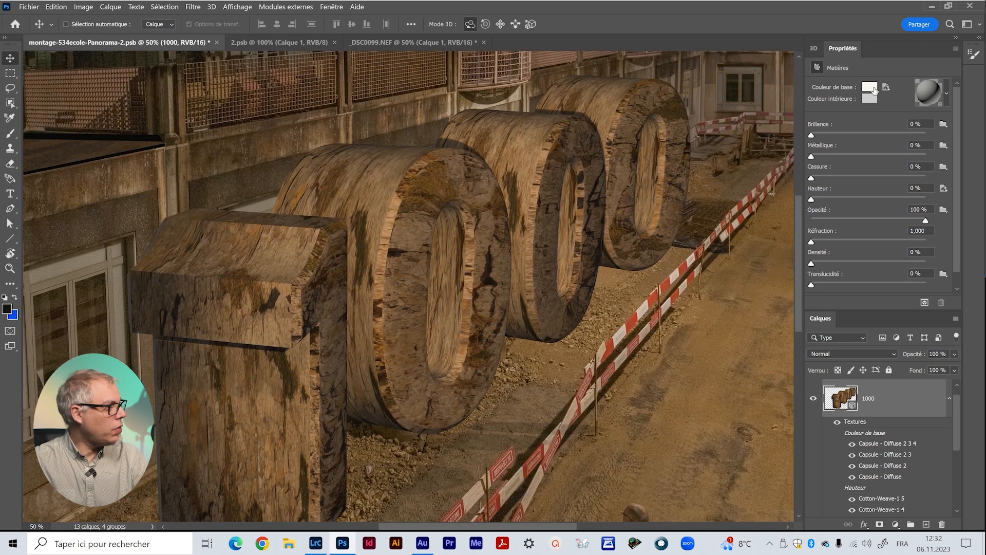
click(885, 87)
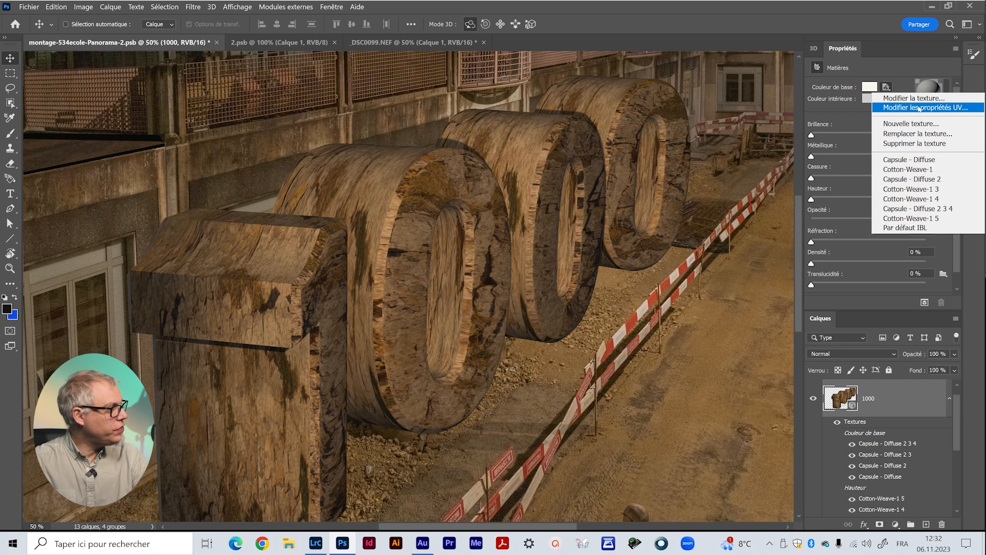
click(938, 109)
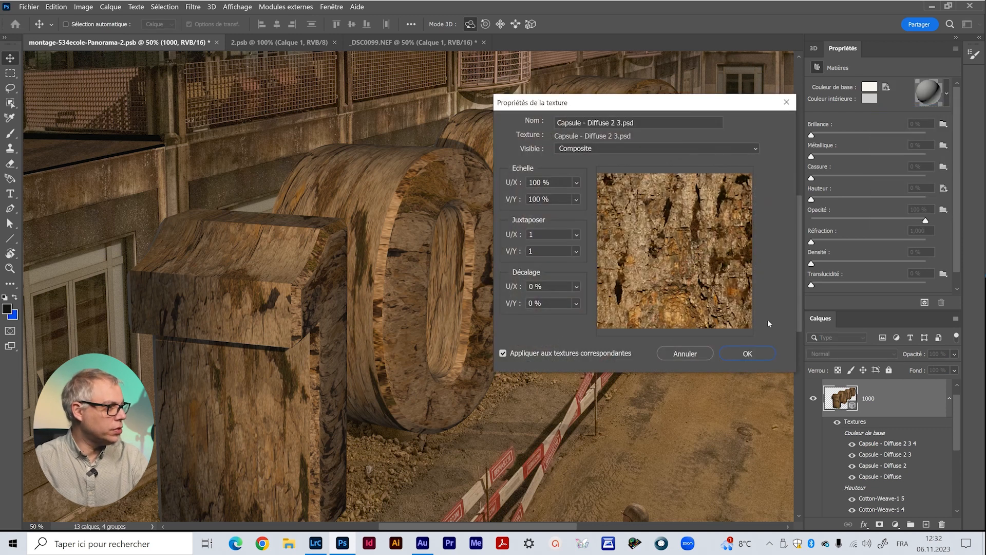
click(577, 183)
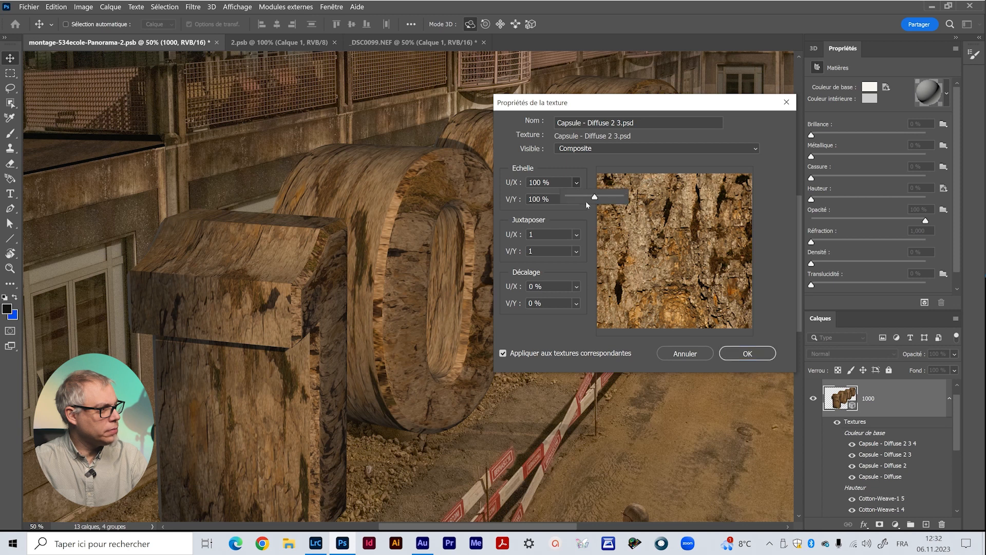
drag(593, 197, 588, 197)
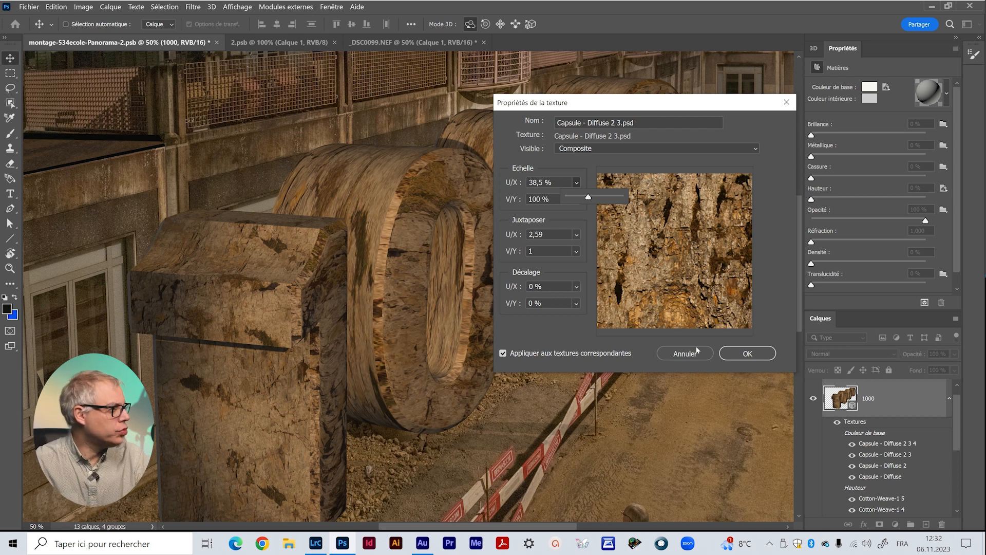
click(742, 360)
click(747, 353)
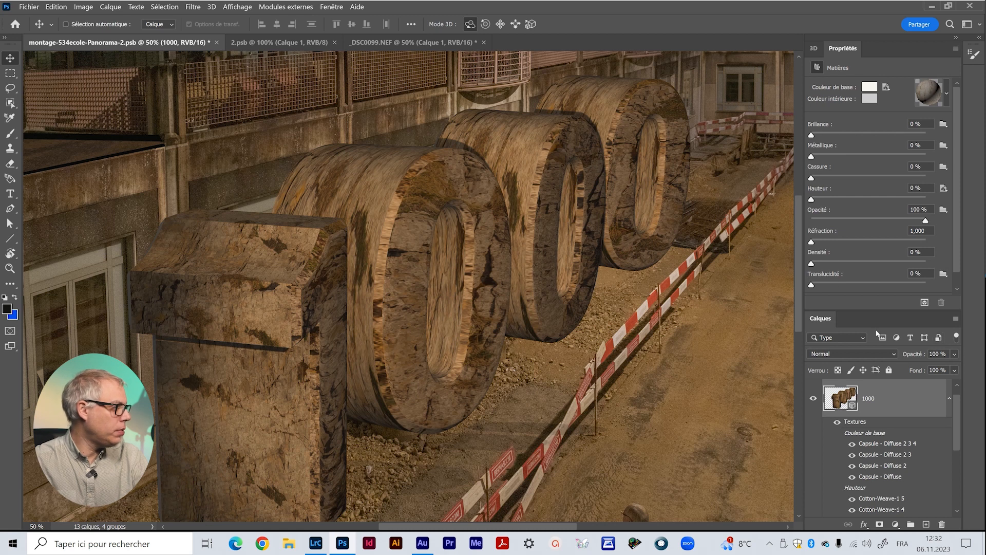
Step: Select the extrusion material of digit 0 and set its base colour texture's U/X scale to 22 %, applied to the matching textures
click(813, 48)
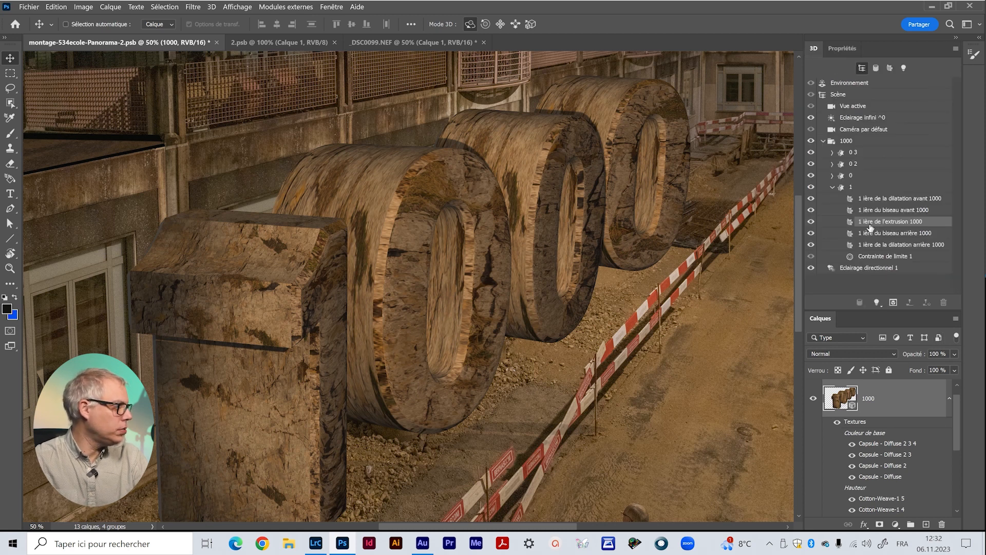
click(880, 199)
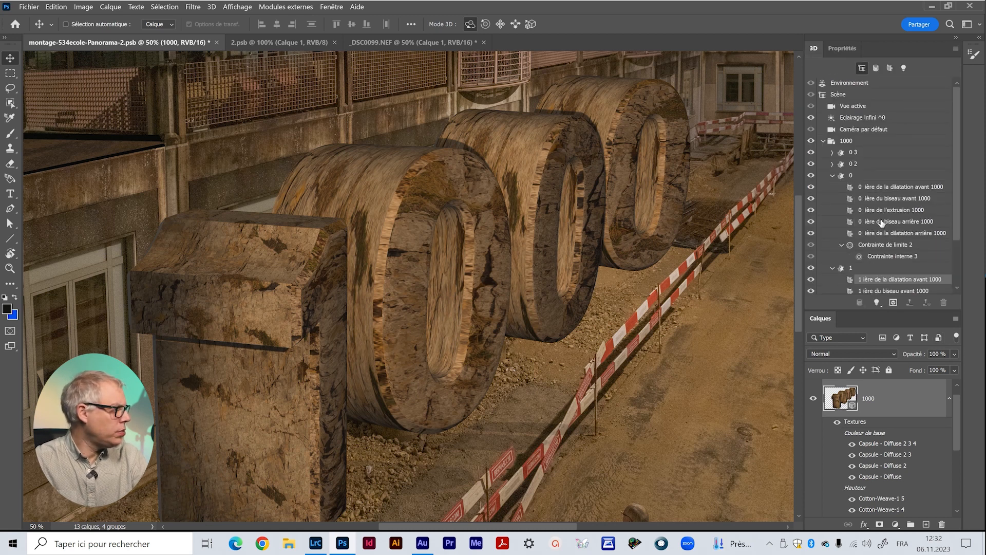
click(896, 211)
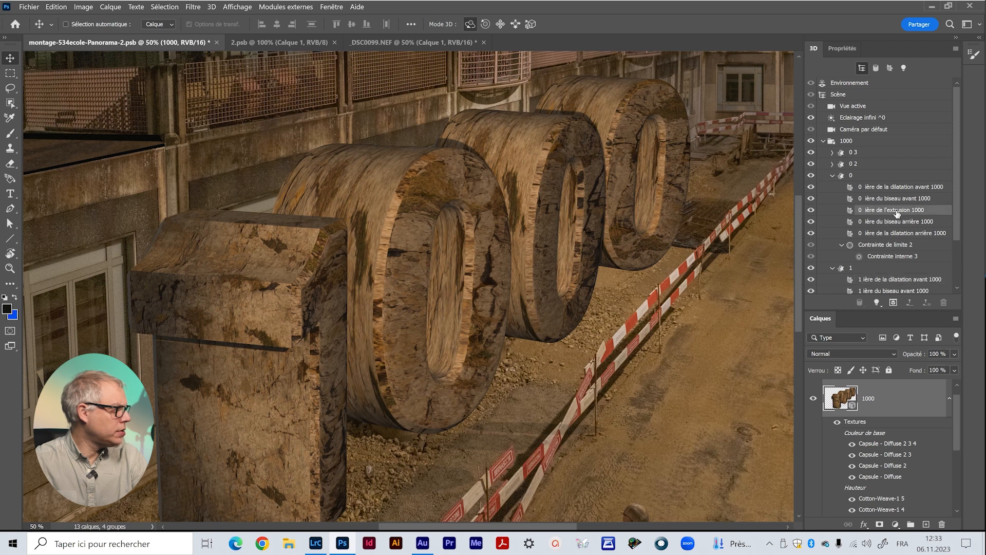
click(835, 48)
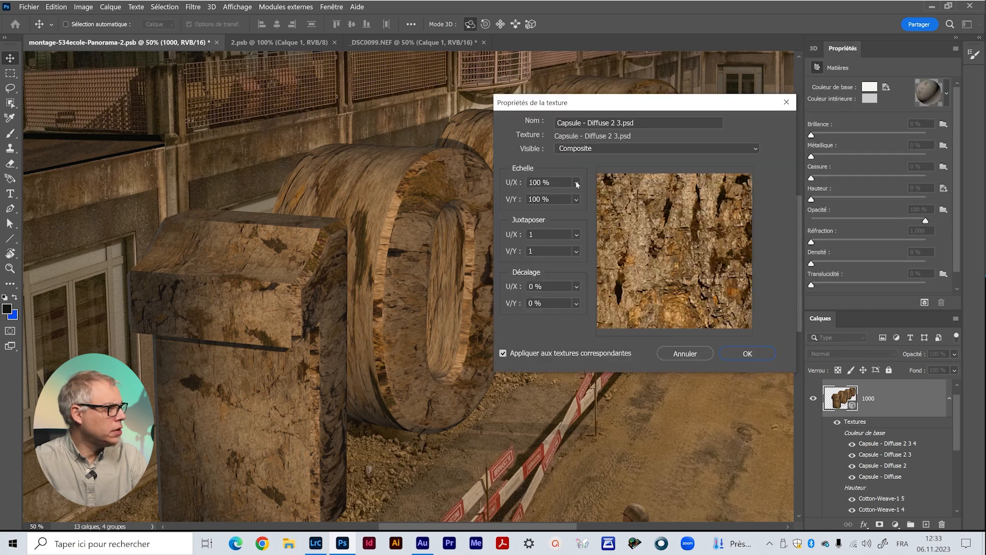
click(576, 183)
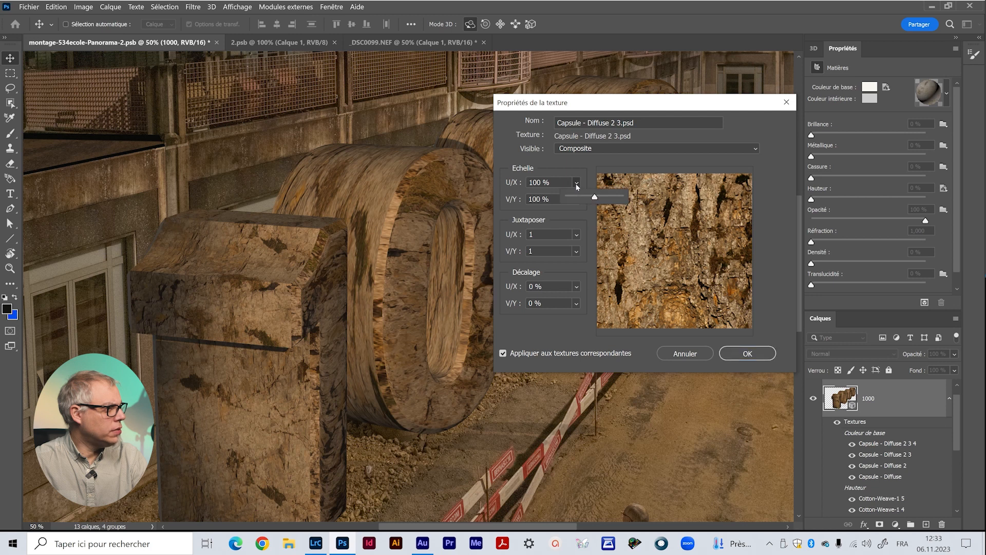
click(587, 196)
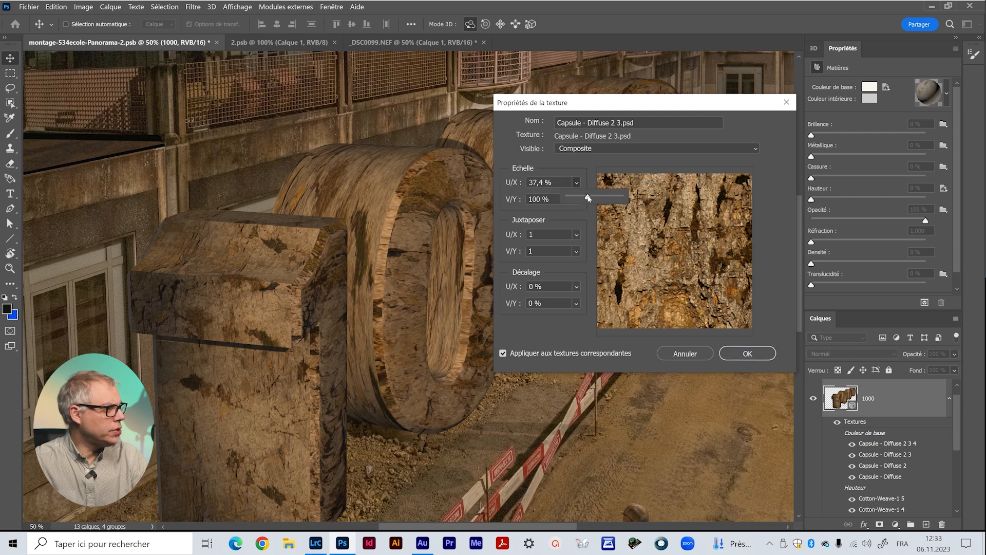
drag(611, 103, 560, 290)
click(526, 370)
click(532, 385)
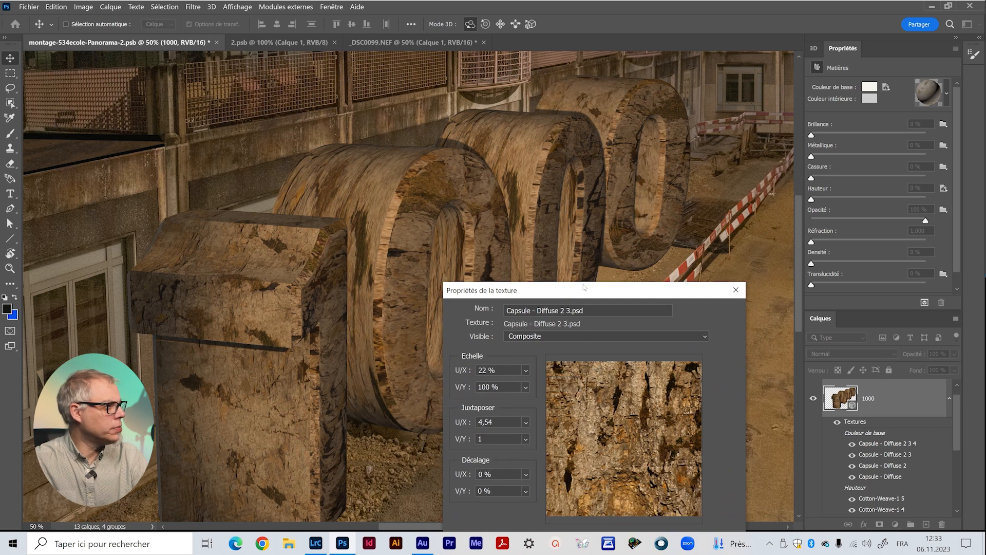
drag(583, 285, 470, 150)
click(581, 405)
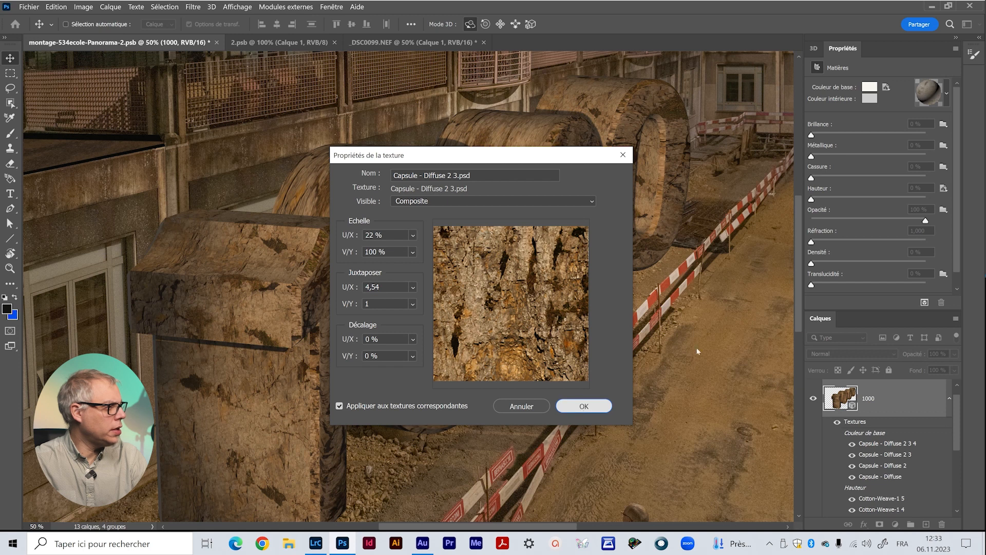
Step: Select digit 0 2's extrusion material and set its base colour texture's U/X scale to 47.8 % with U/X tiling of 2.08
click(814, 49)
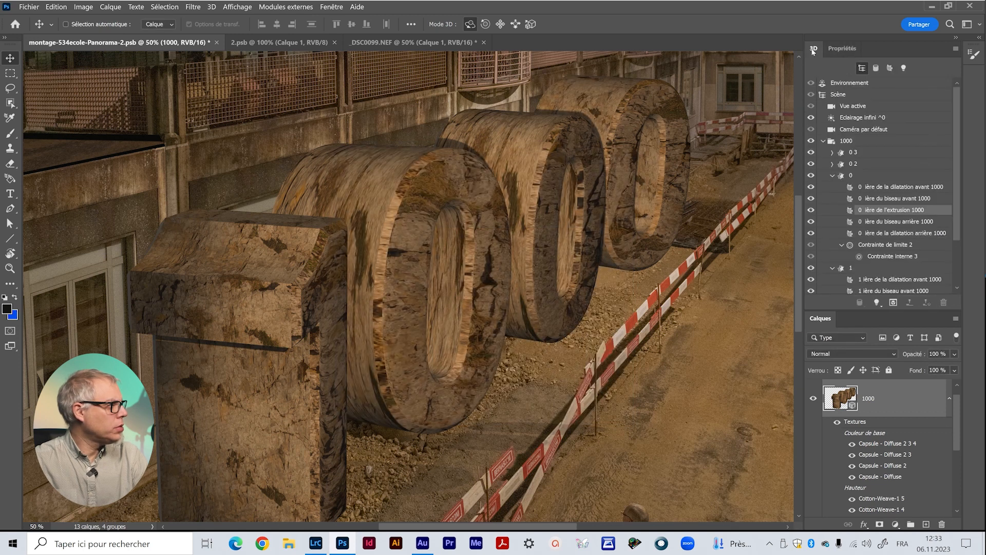
click(832, 176)
click(833, 188)
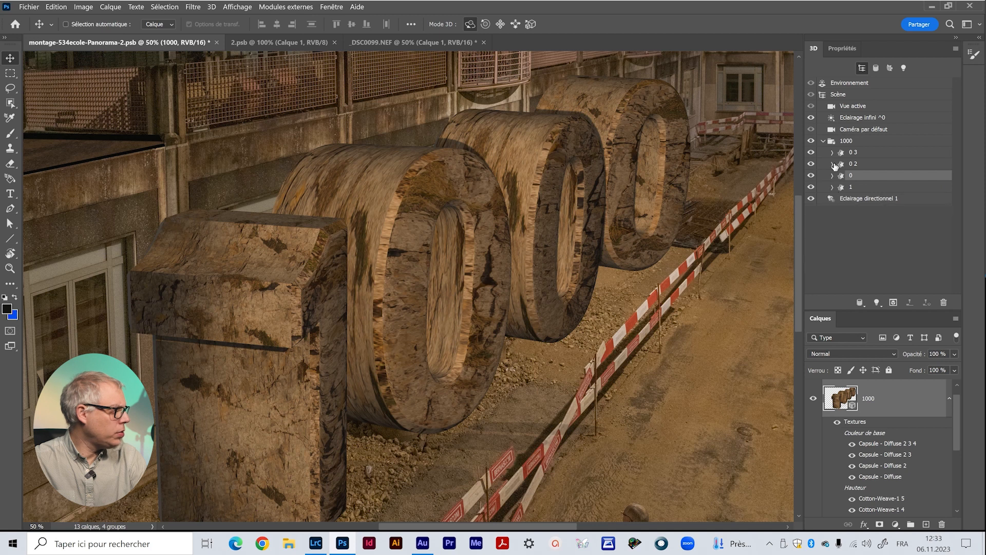
click(832, 164)
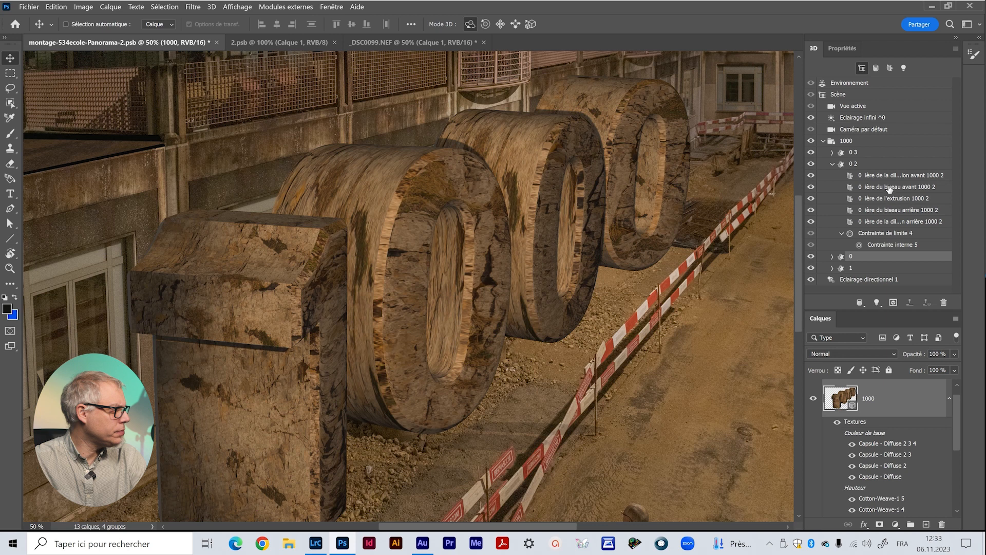
drag(663, 309, 671, 309)
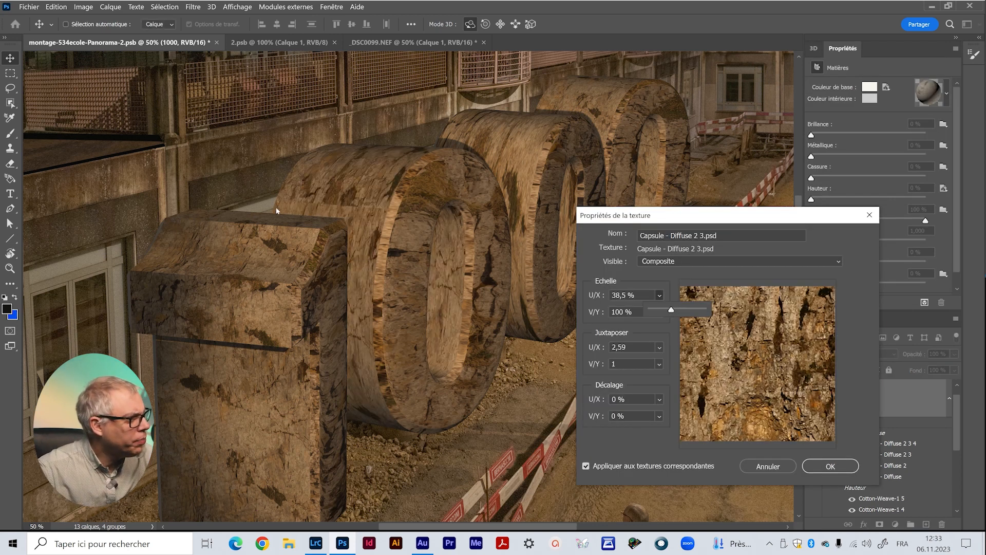
click(659, 347)
drag(669, 363, 668, 360)
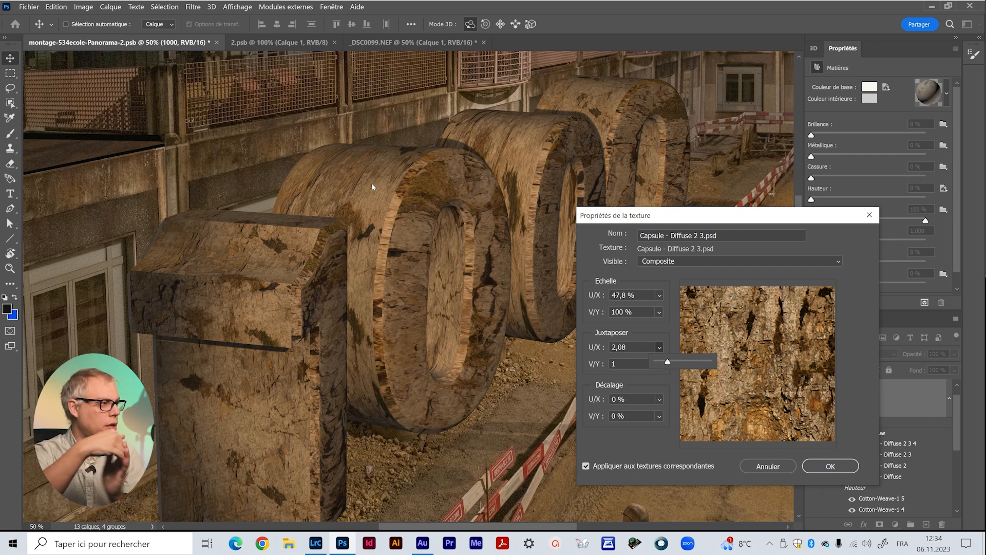
click(824, 466)
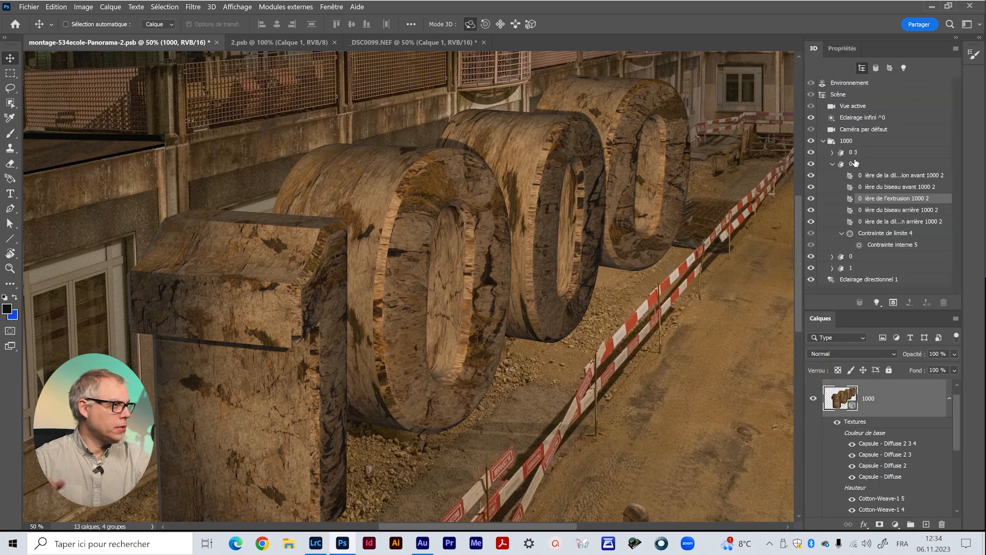
Step: Reduce the U/X scale of the extrusion's Capsule - Diffuse 2 3.psd base colour texture, and apply it to the matching textures
click(885, 88)
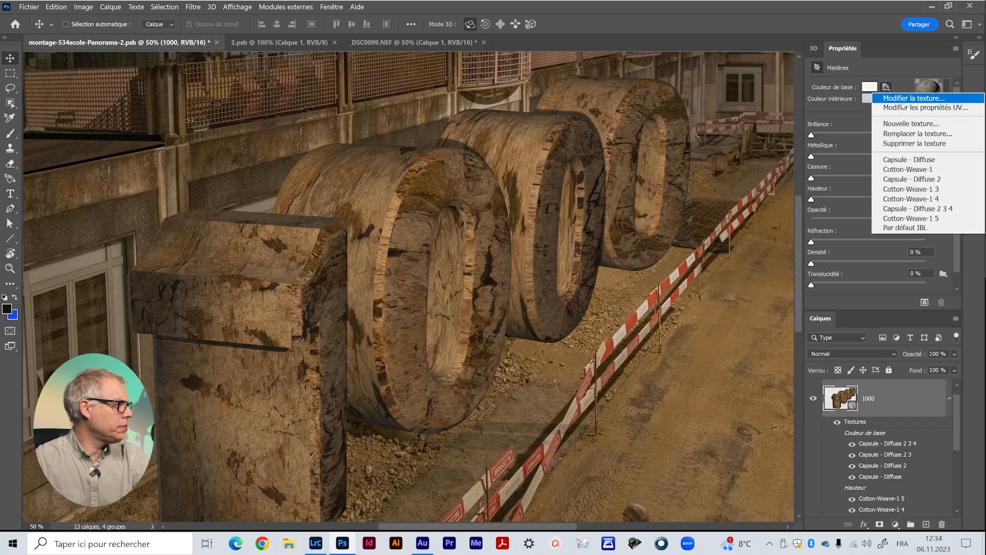
click(924, 107)
click(659, 295)
drag(683, 311, 673, 311)
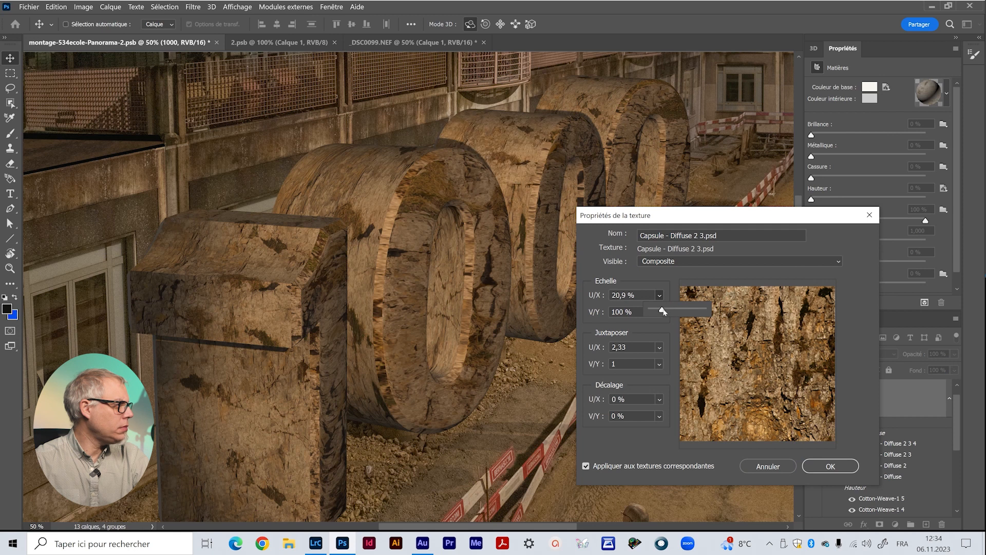
key(Return)
Step: Set the U/X scale of the Capsule - Diffuse 2.psd base colour texture to 38.5 %, applied to the matching textures
click(885, 87)
click(925, 107)
click(659, 296)
drag(673, 310, 672, 309)
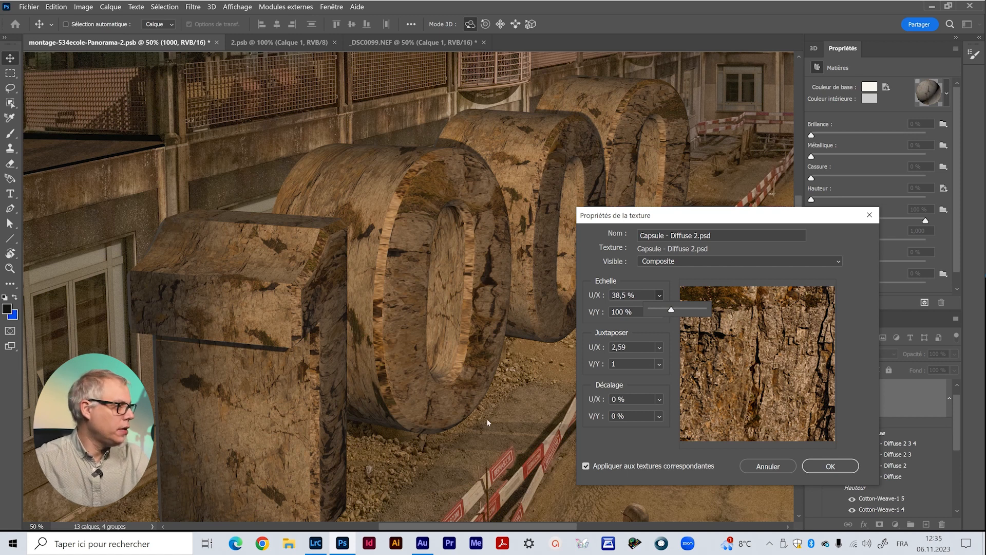
click(846, 470)
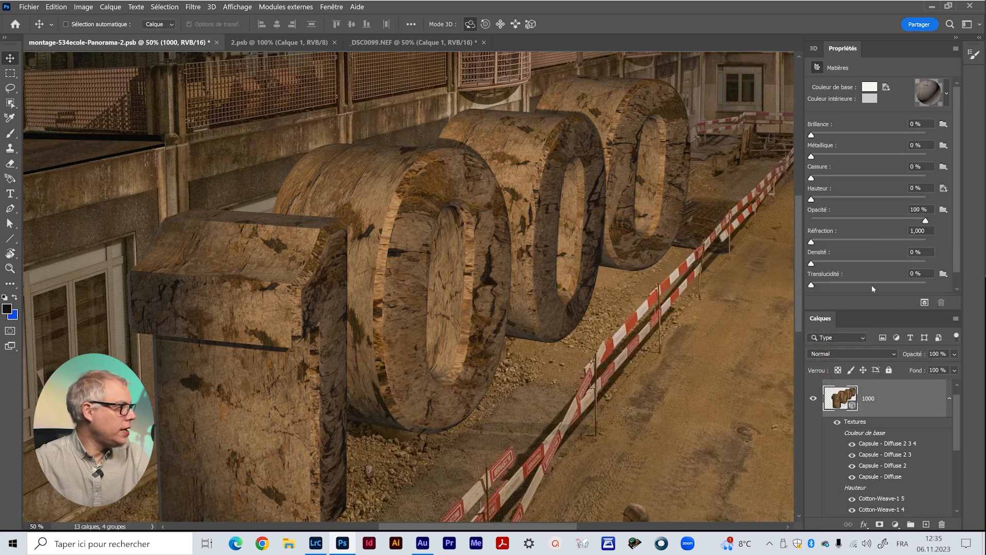
Step: Collapse digit 0 3 in the scene list, check which digit sits below it by toggling its visibility, and save the montage
click(814, 48)
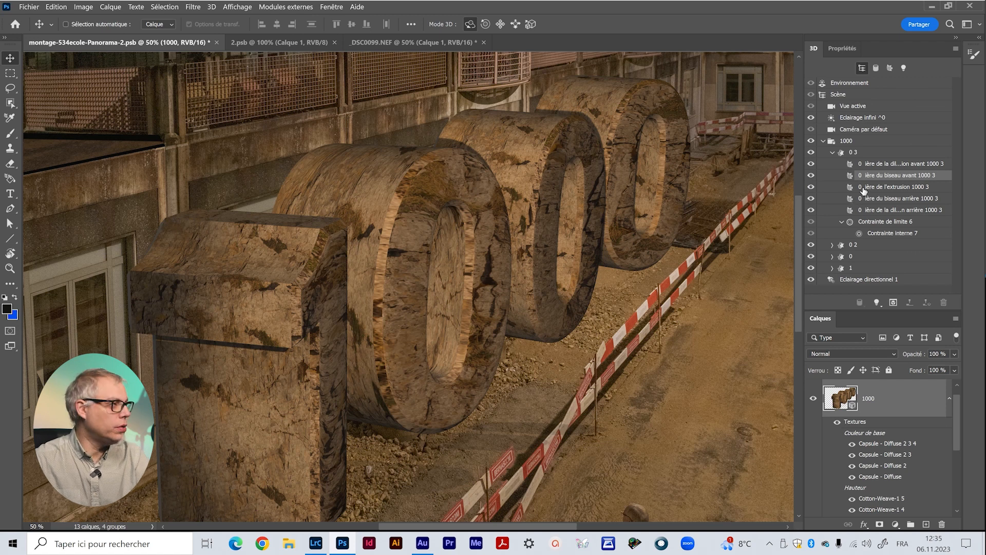
click(833, 153)
click(811, 164)
click(811, 164)
click(832, 164)
key(ctrl+s)
click(843, 48)
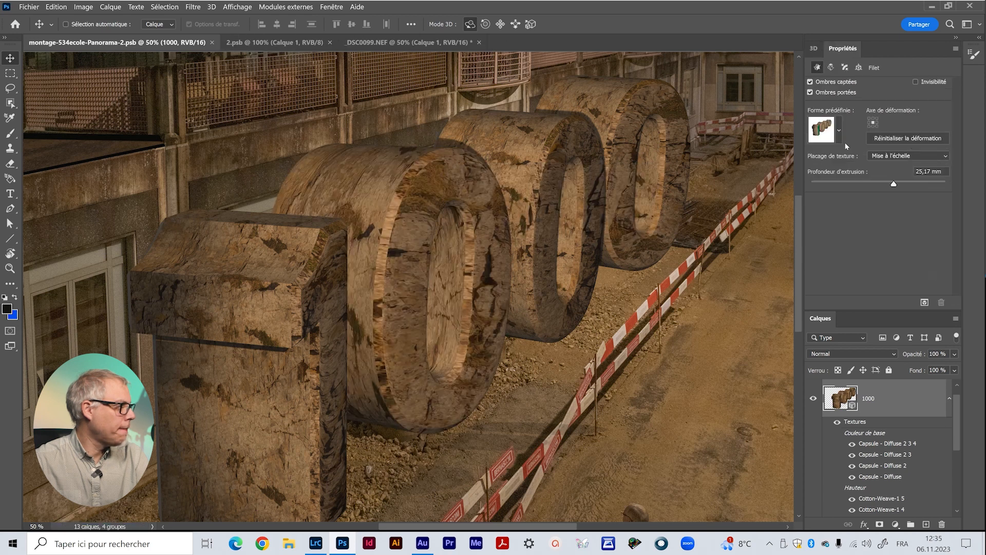
Step: Set the U/X scale to 40.7 % and 37.4 % in two successive edits of the Capsule - Diffuse 2.psd base colour texture
click(814, 49)
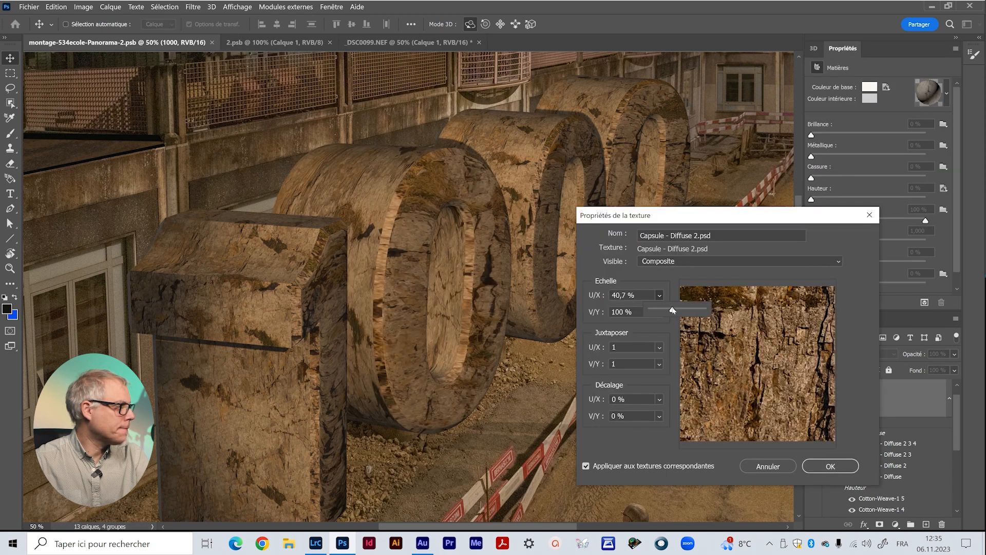
click(827, 464)
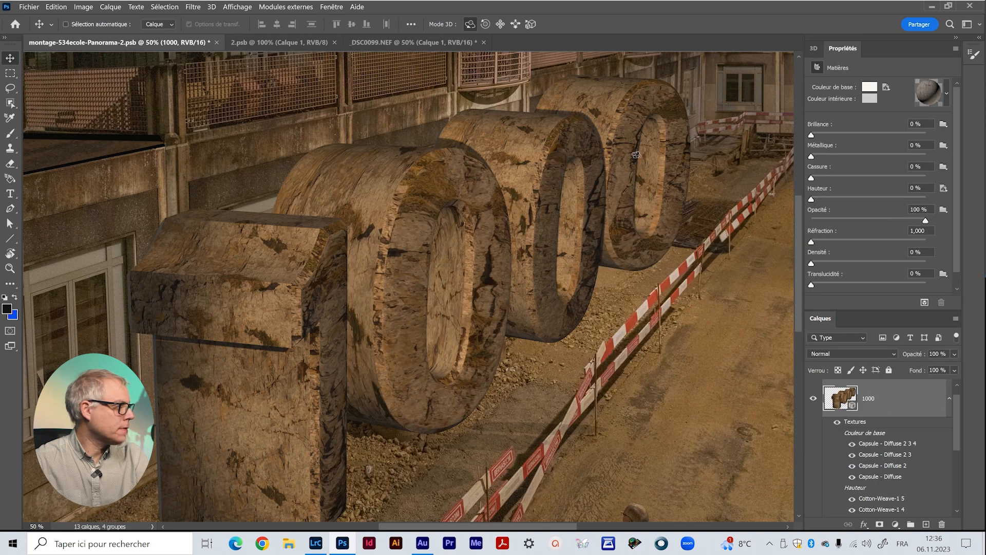
click(659, 295)
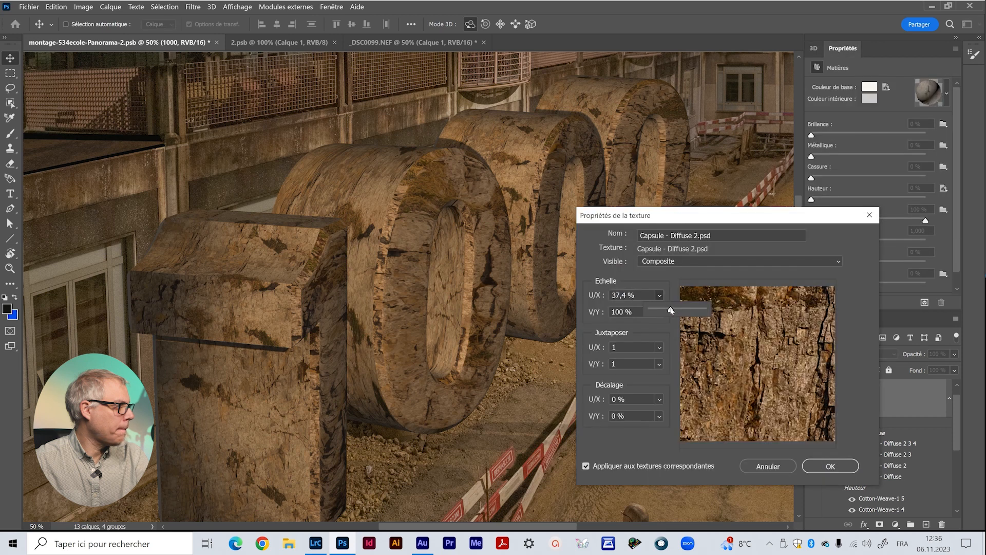
click(830, 466)
Step: Select digit 0 2's extrusion material and adjust the U/X scale and tiling of its base colour texture
click(814, 48)
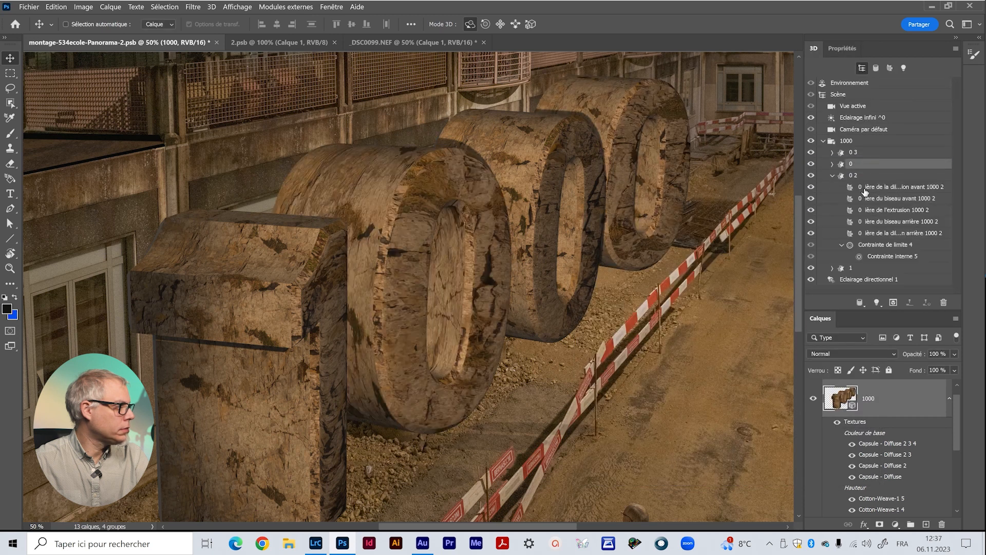
click(901, 211)
click(886, 88)
click(923, 107)
click(659, 295)
click(659, 346)
click(829, 466)
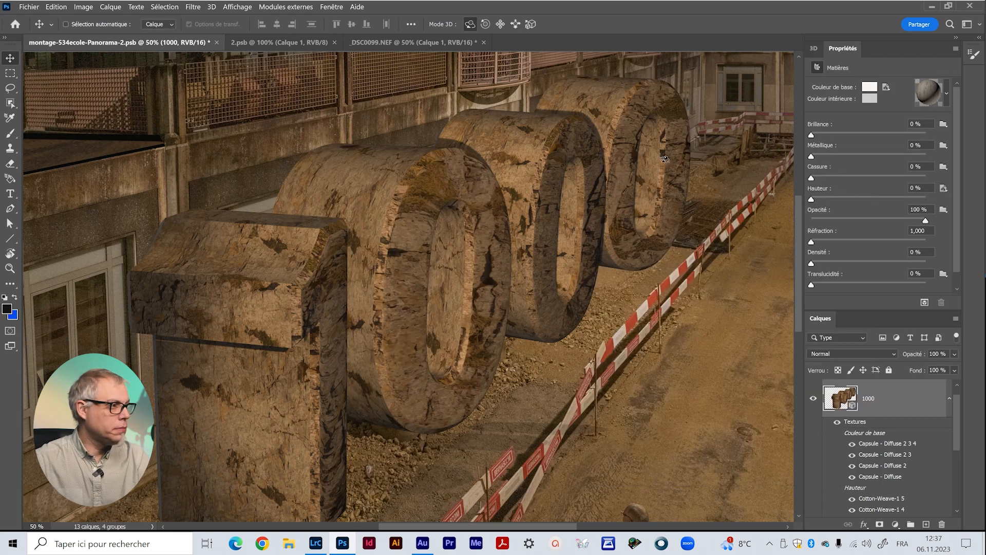
Step: Select digit 0 2's front inflation material and edit the properties of its Capsule - Diffuse base colour texture
click(814, 48)
click(832, 176)
click(873, 187)
click(886, 88)
click(922, 107)
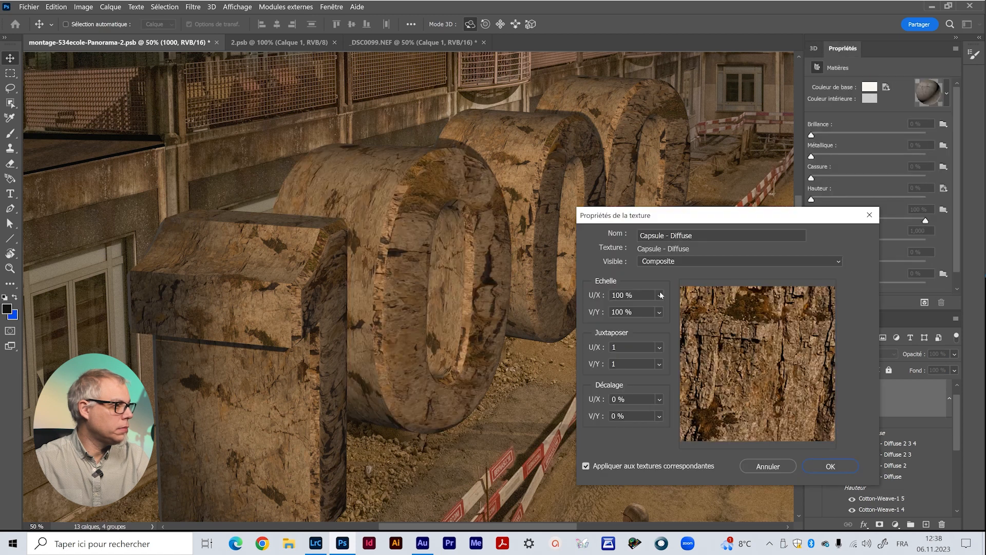
click(830, 466)
Step: Select digit 1's front inflation material, set its Capsule - Diffuse texture's U/X scale to 34 %, and adjust the U/X tiling
click(814, 48)
click(832, 176)
click(832, 187)
click(873, 198)
click(886, 87)
click(922, 106)
click(658, 295)
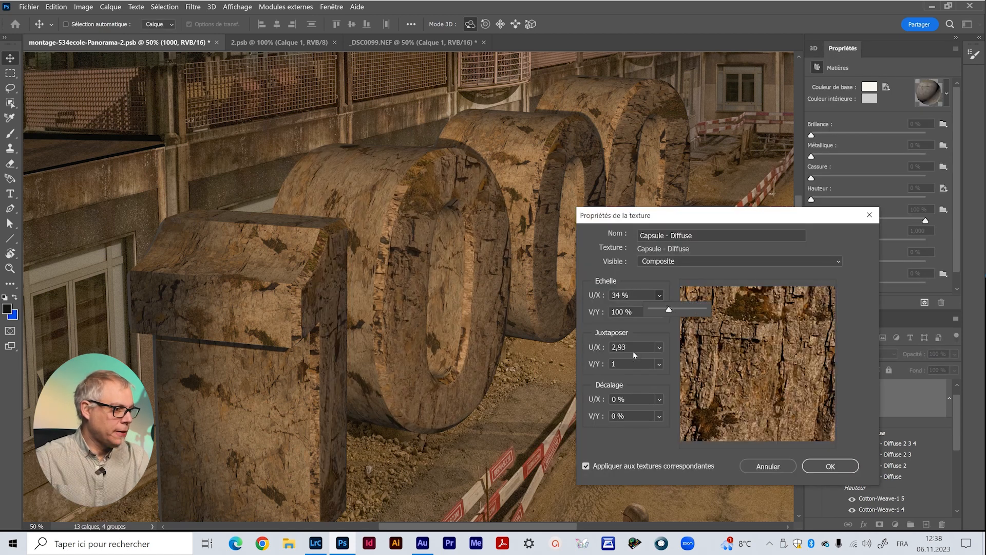
click(659, 346)
click(830, 465)
Step: Select digit 0's front inflation material and edit the properties of its Capsule - Diffuse base colour texture
click(813, 48)
click(832, 187)
click(832, 164)
click(893, 175)
click(885, 87)
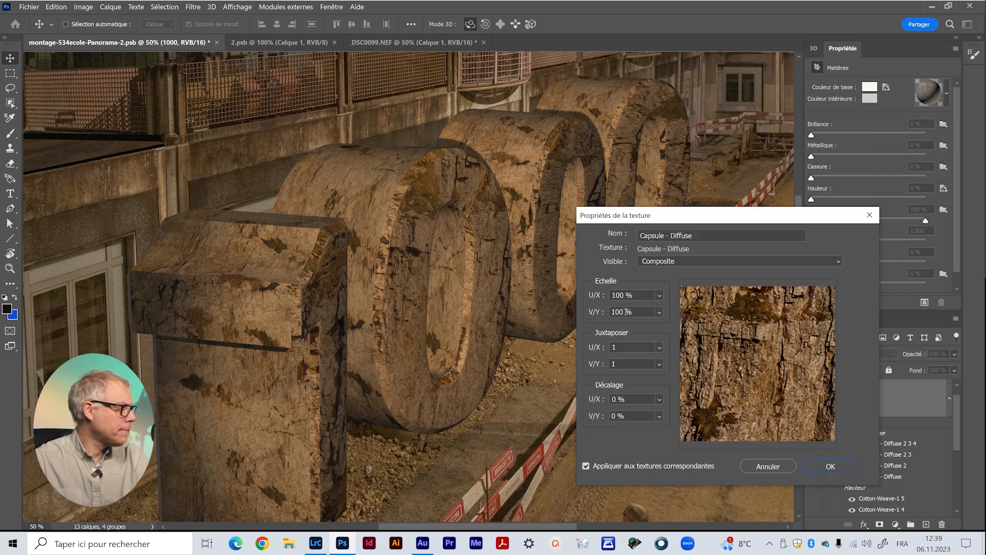
drag(698, 214, 663, 260)
click(796, 513)
Step: Select digit 0's extrusion material and edit the scale settings of its base colour texture
click(816, 48)
click(894, 198)
click(886, 87)
click(922, 107)
click(629, 370)
click(645, 386)
click(801, 489)
Step: Make a rectangular selection around digit 1 and most of the first 0, and render that area of the 3D layer
ctrl+click(492, 417)
ctrl+click(459, 330)
alt+click(458, 330)
alt+click(459, 330)
alt+click(458, 330)
alt+click(459, 330)
alt+click(458, 330)
alt+click(459, 330)
click(813, 48)
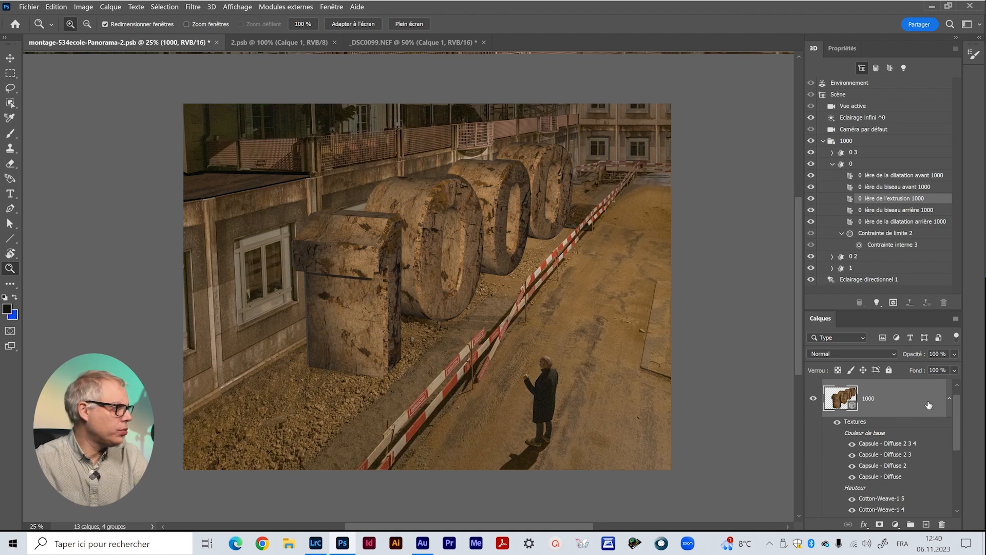
click(9, 74)
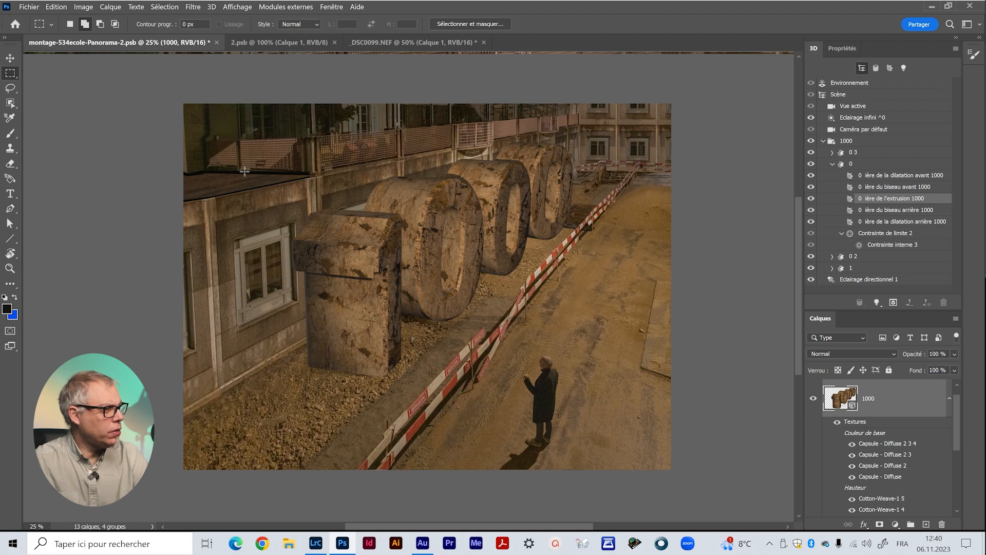
drag(245, 171, 463, 411)
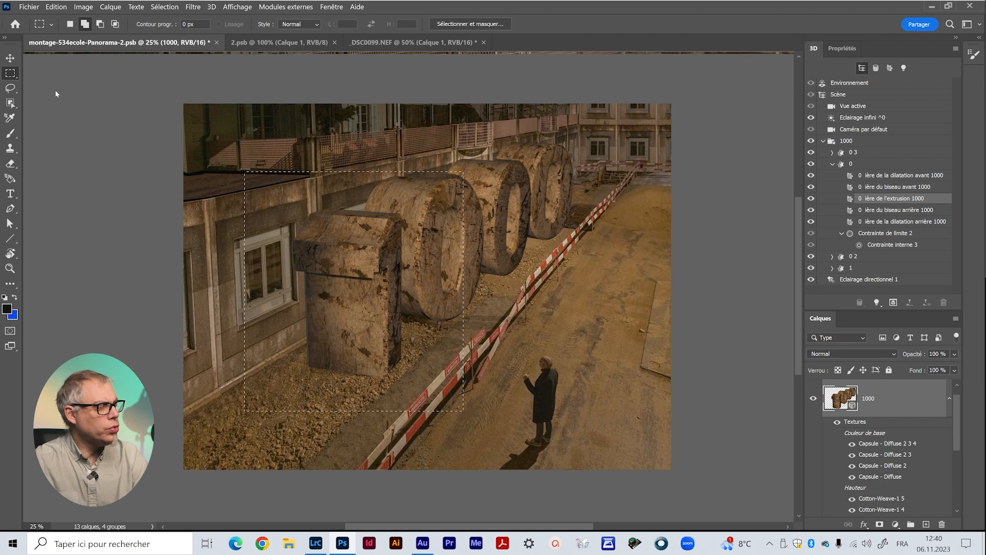
click(894, 303)
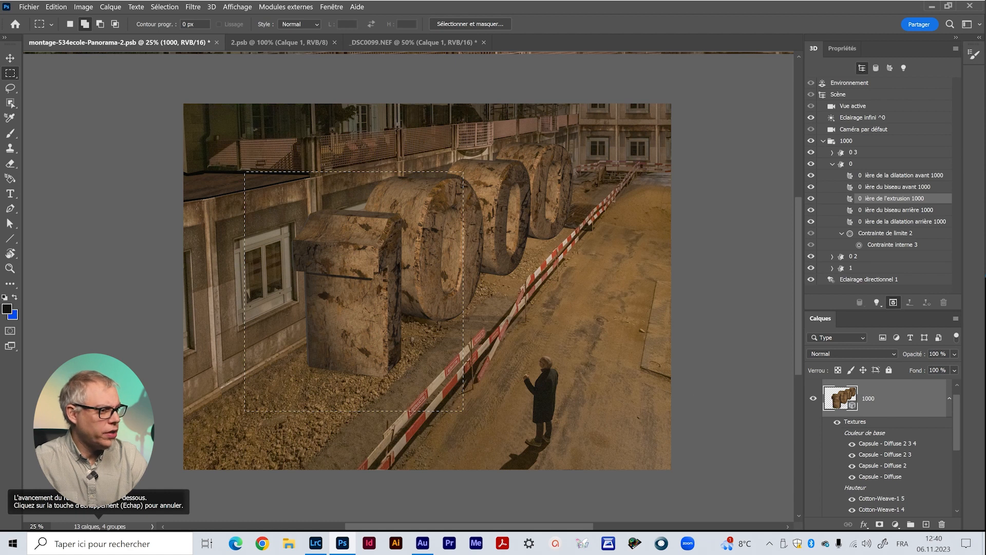
Step: Switch to the YouTube workspace for the final treatment of the montage
drag(414, 269, 634, 383)
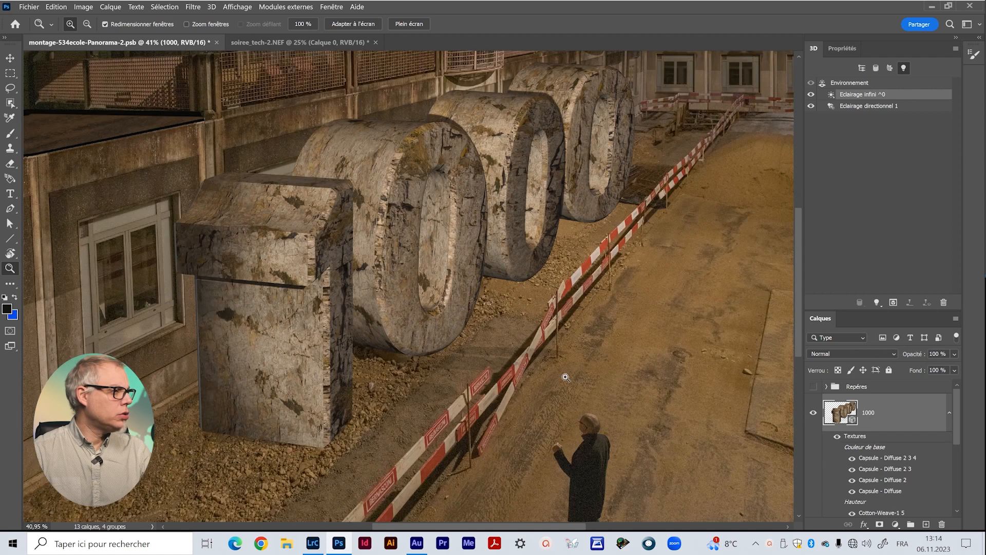
drag(423, 390, 507, 334)
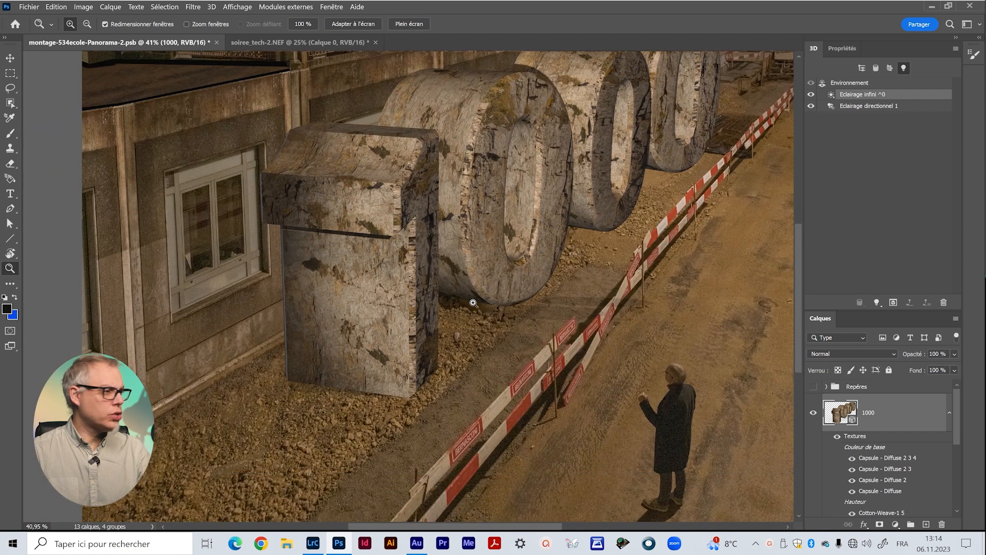
alt+click(466, 283)
alt+click(466, 283)
drag(545, 226, 495, 256)
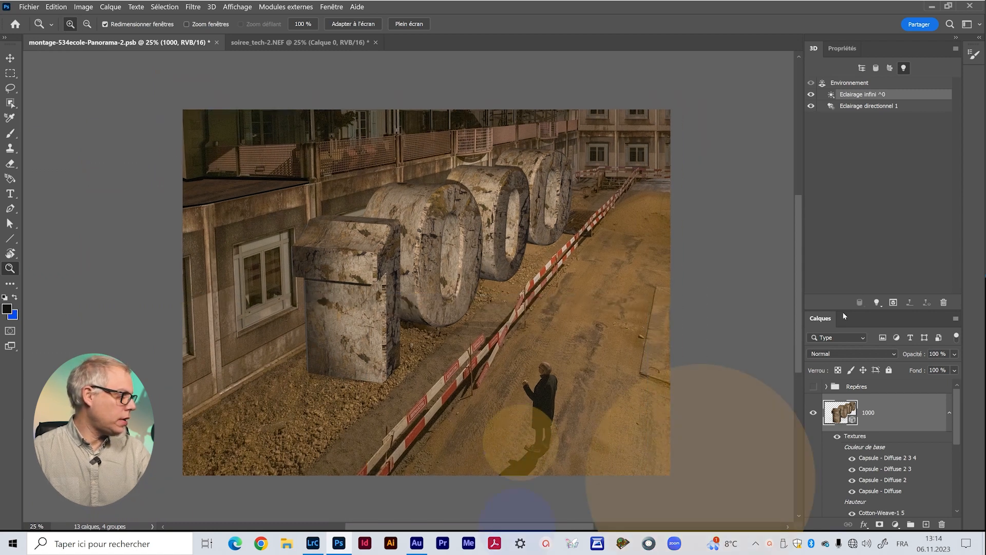
drag(846, 311, 847, 167)
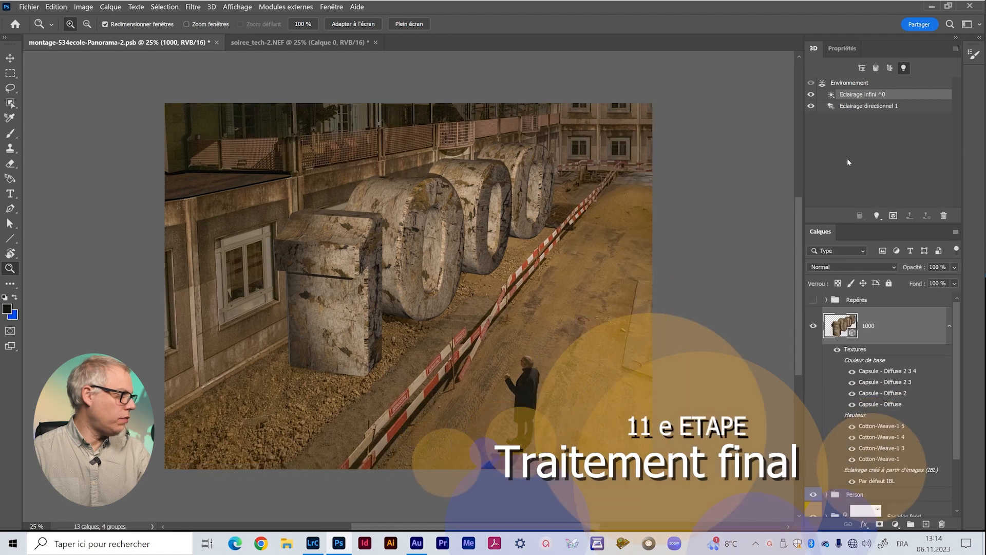
click(967, 24)
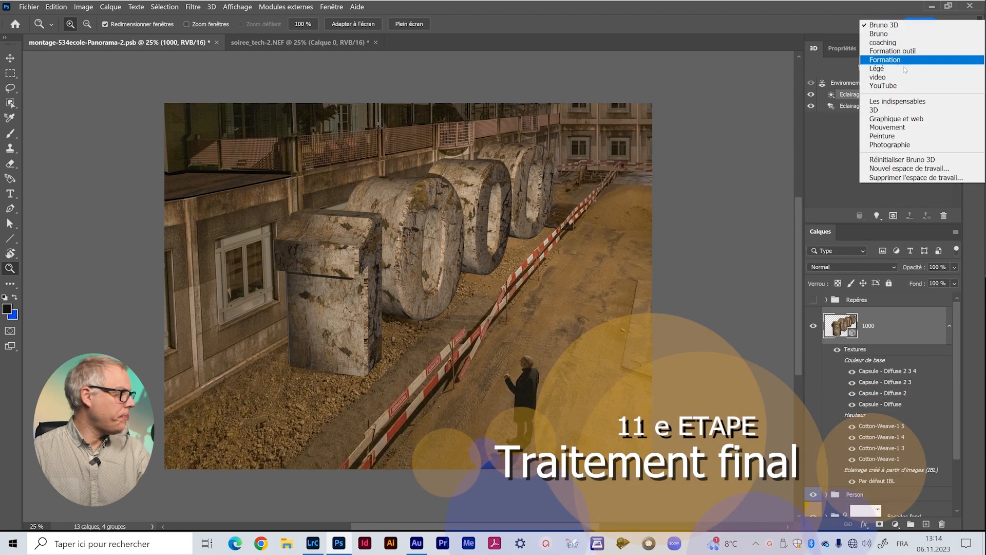
click(900, 85)
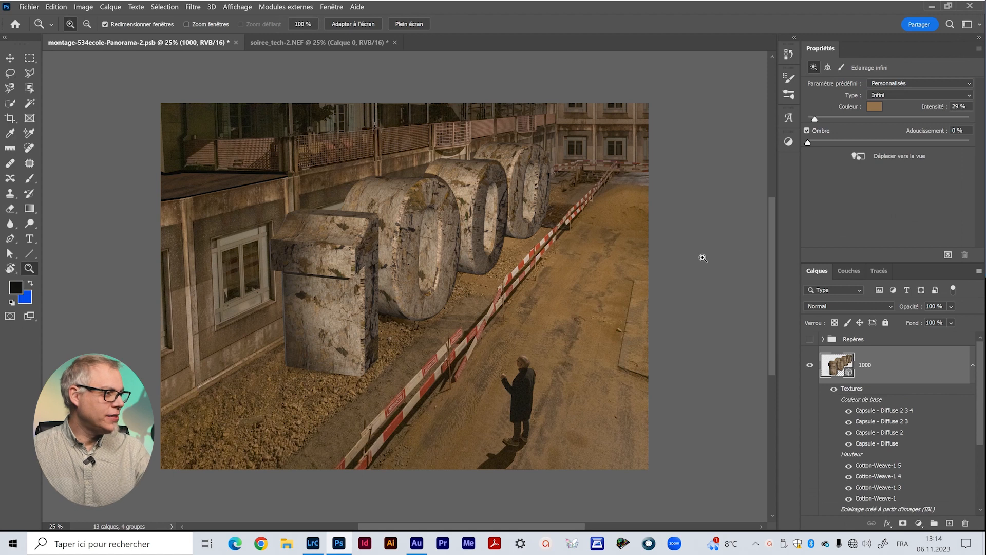
Step: Add a white layer mask to the 1000 layer
click(903, 523)
drag(308, 361, 313, 361)
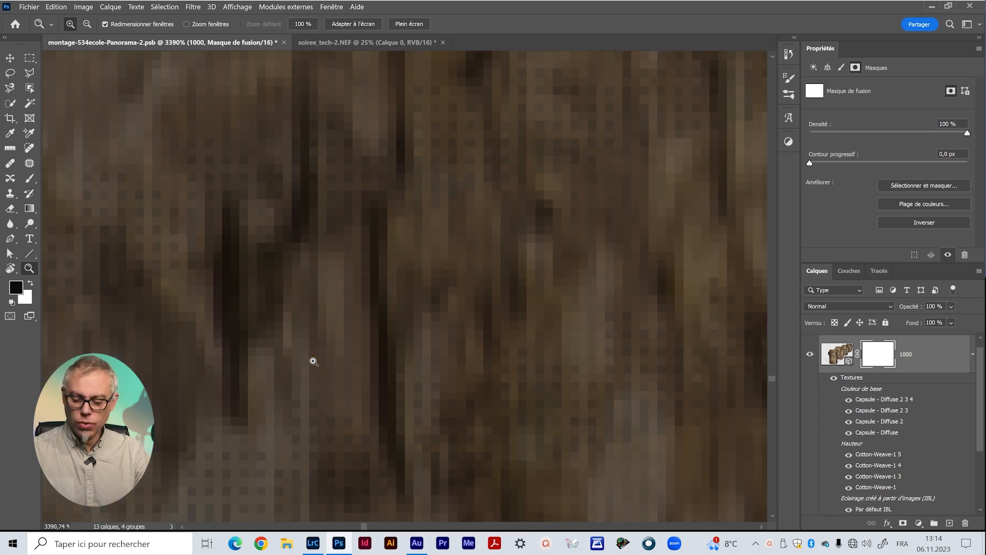
alt+drag(313, 362, 314, 360)
drag(423, 342, 410, 244)
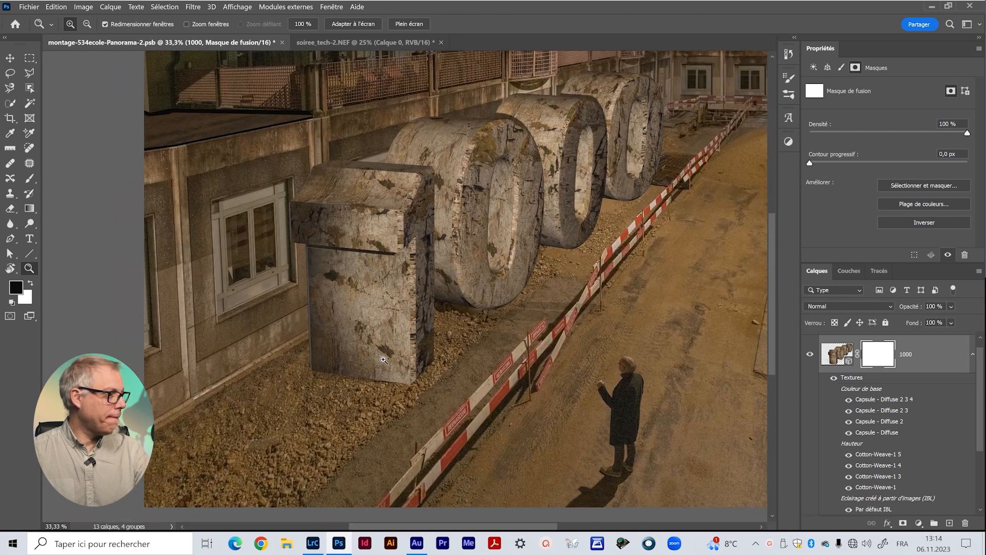
click(349, 395)
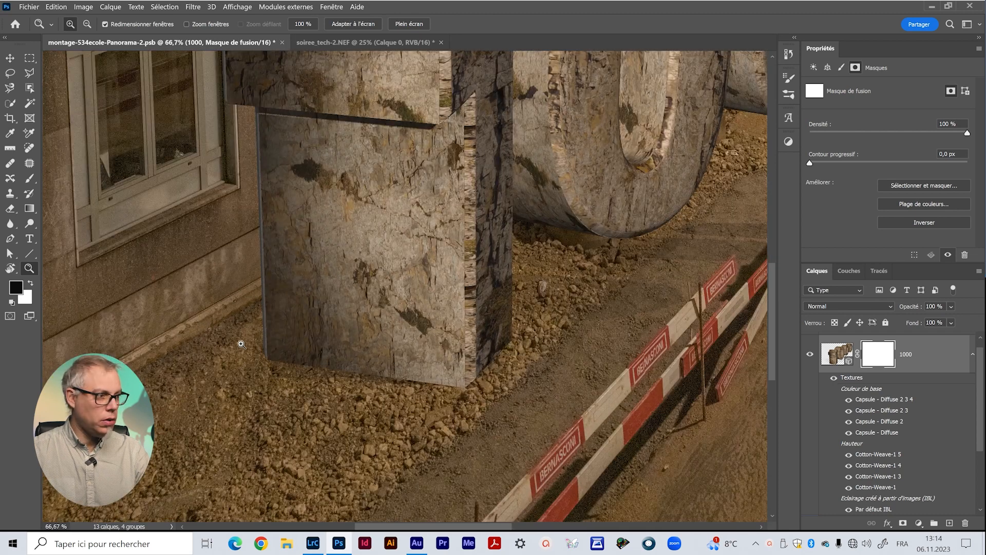
Step: Choose the Roche group's ktw Effet pointilliste 01 549 brush at 137 px and 50 % opacity
key(b)
key(F5)
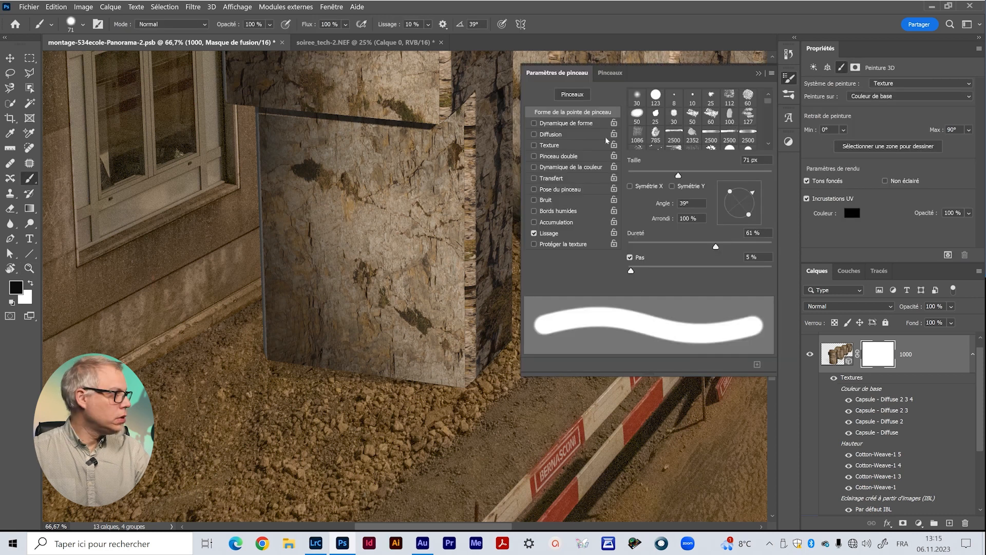
scroll(651, 135, down, 1)
click(638, 134)
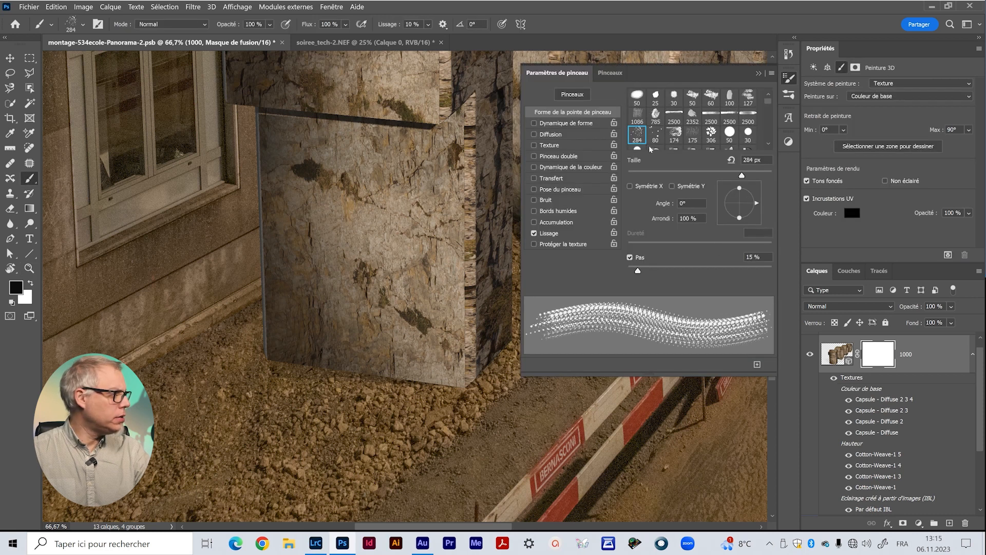
scroll(681, 125, down, 3)
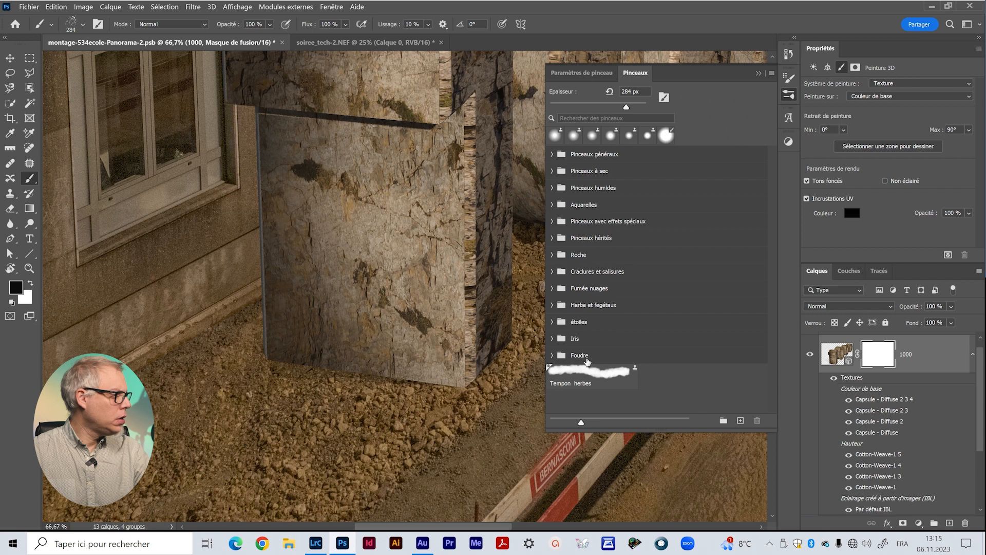
click(560, 254)
drag(228, 376, 227, 371)
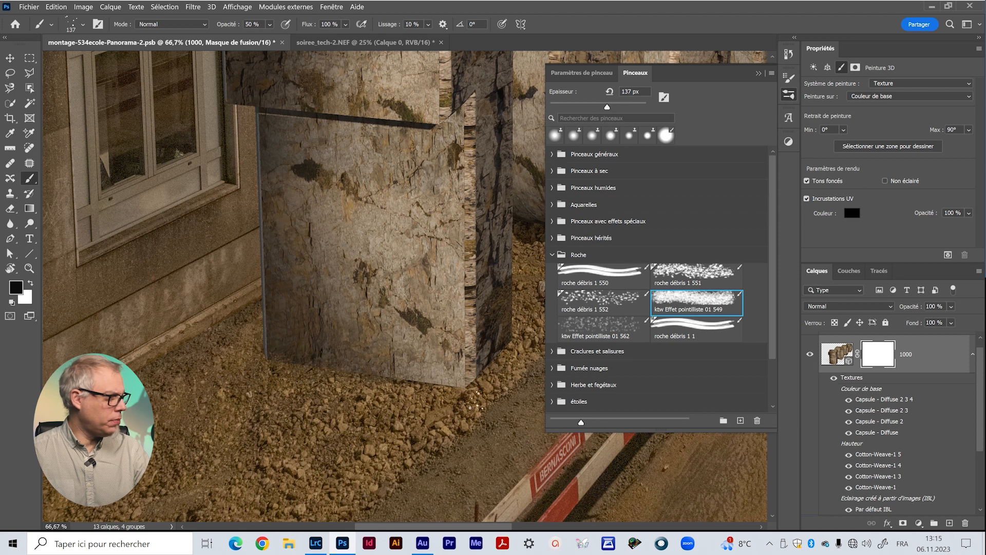
Step: Paint black on the 1000 layer's mask along digit 1's base to blend it into the gravel, varying the brush size up to 364 px
drag(255, 383, 288, 383)
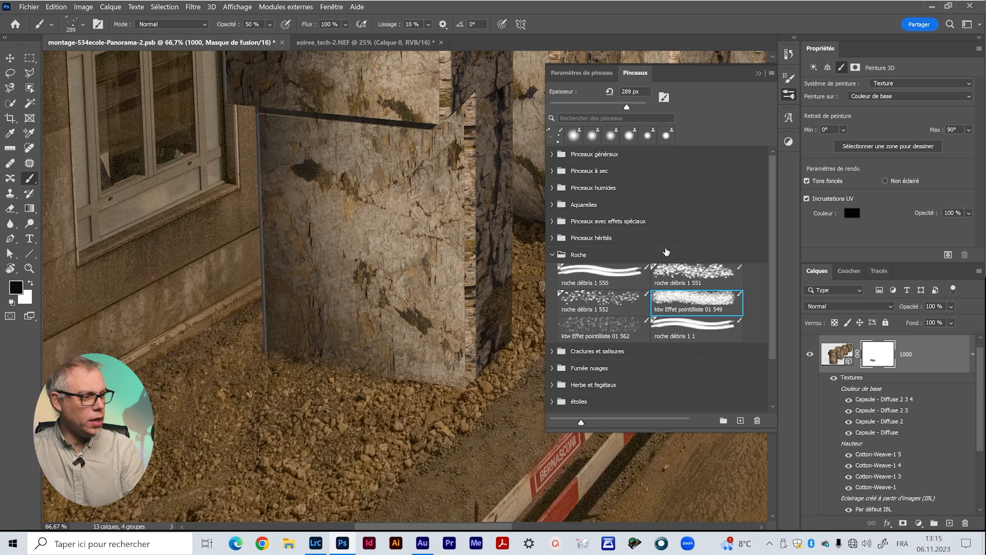
drag(390, 393, 374, 394)
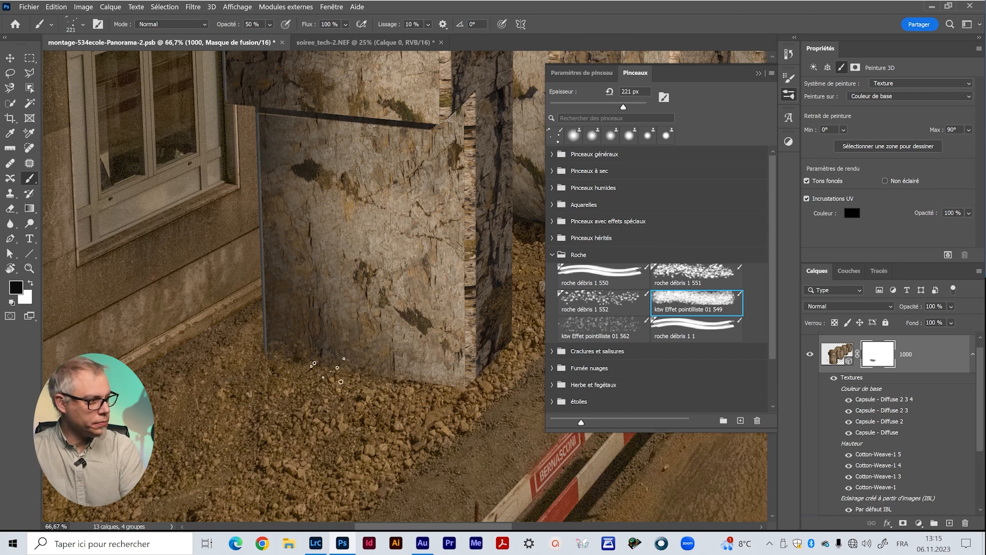
mouse_move(398, 389)
mouse_down()
mouse_move(497, 367)
mouse_move(510, 387)
mouse_move(547, 382)
mouse_up()
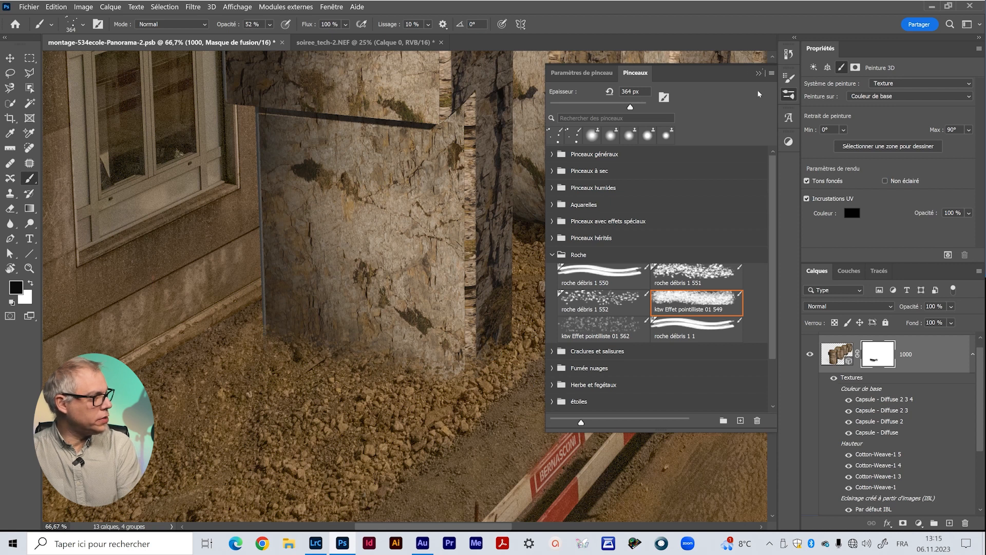
click(759, 74)
drag(463, 318, 303, 366)
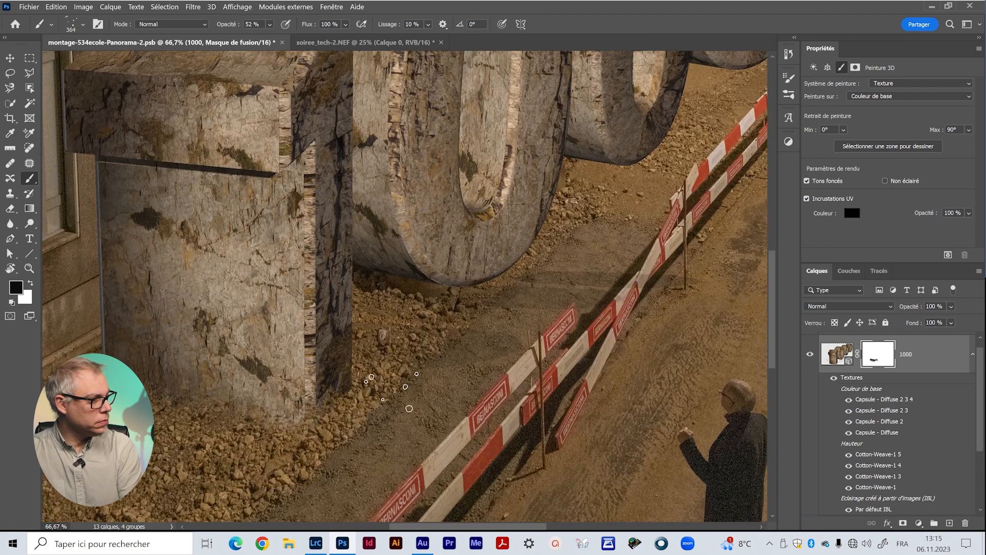
drag(371, 408, 340, 424)
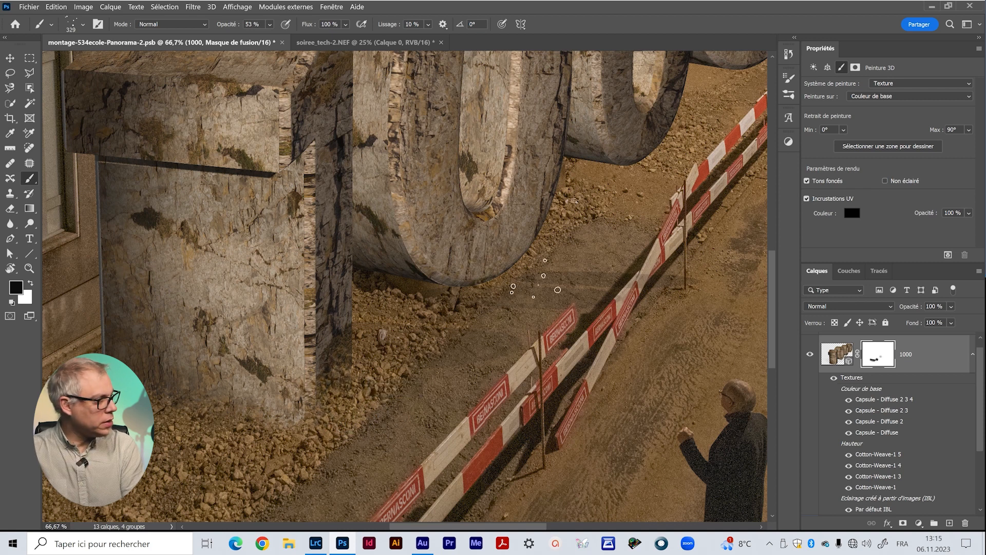
Step: Paint black on the mask along the bottom of the first 0 to blend it into the gravel, at 53 % opacity
drag(507, 305, 478, 306)
drag(478, 306, 476, 307)
drag(412, 322, 205, 451)
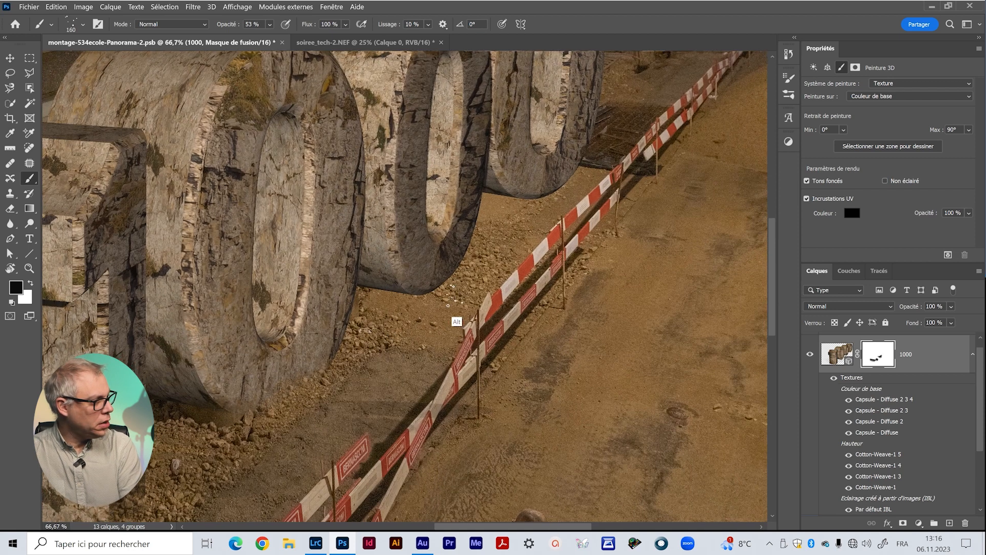
Step: Paint black on the 1000 layer's mask along the bases of the last two 0s, reducing the brush to 59 px and raising opacity to 100 %
drag(450, 298, 428, 306)
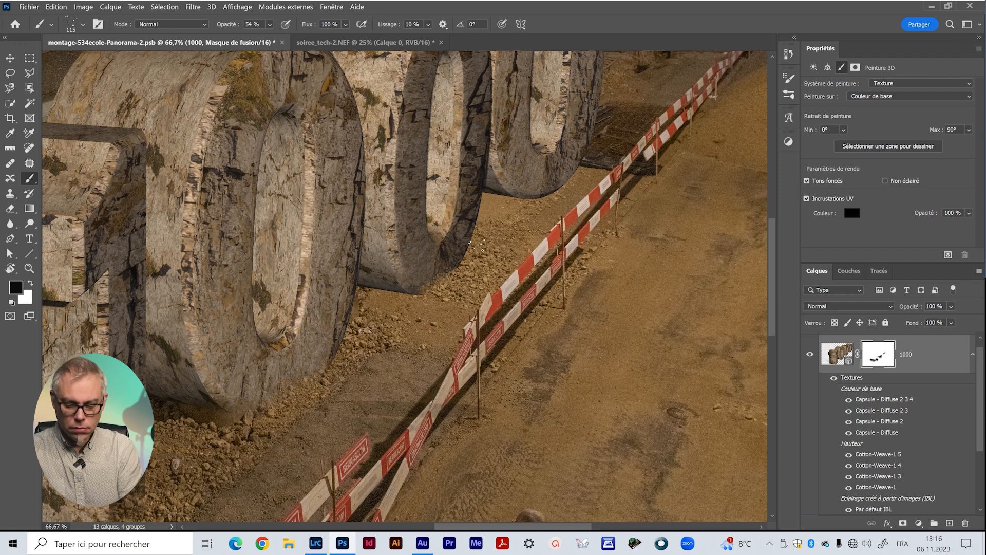
drag(465, 281, 449, 307)
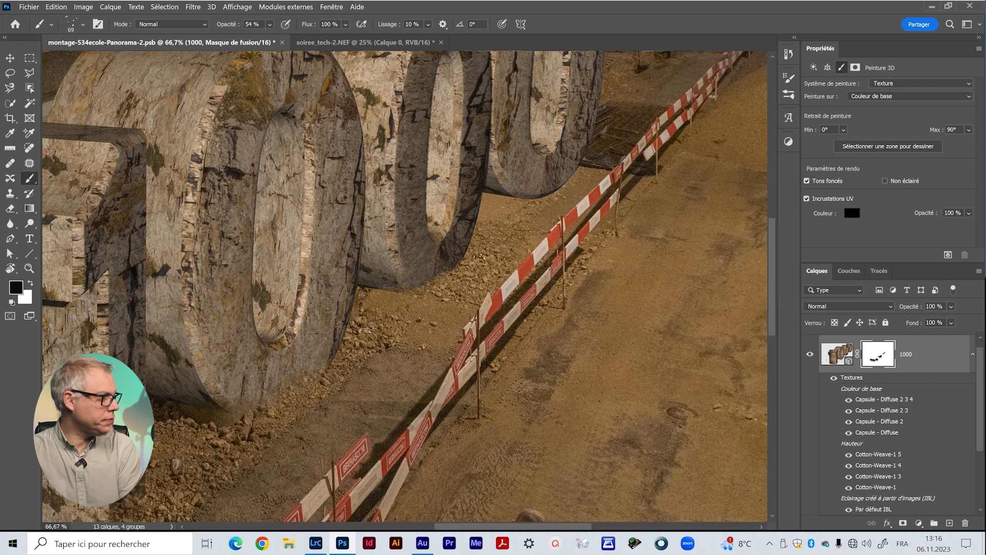
drag(447, 273, 340, 358)
drag(442, 291, 436, 292)
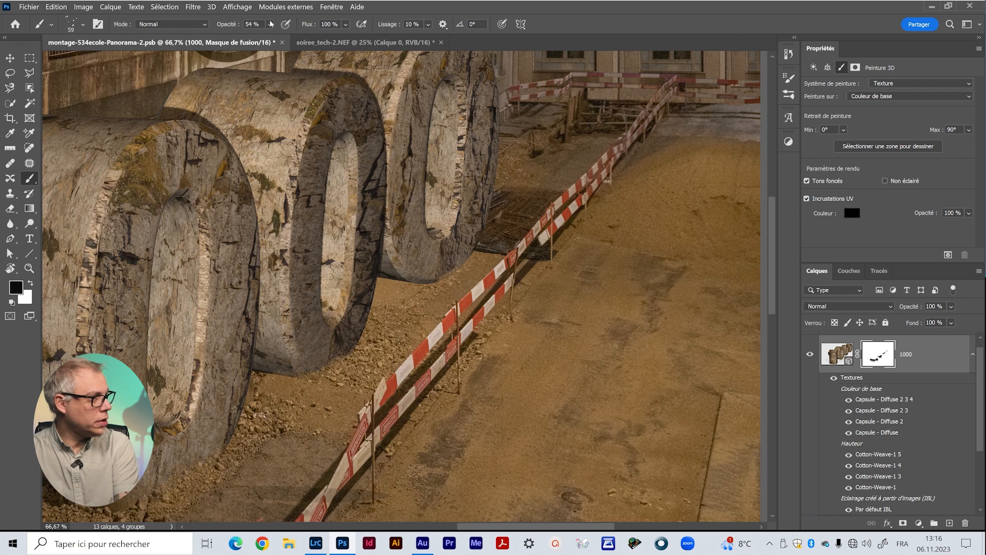
drag(300, 39, 320, 40)
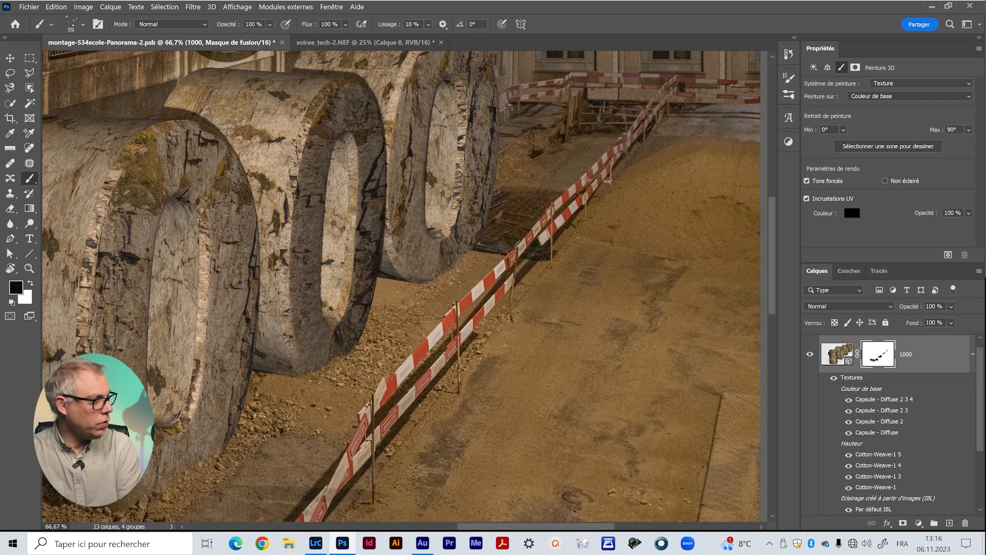
drag(428, 315, 272, 417)
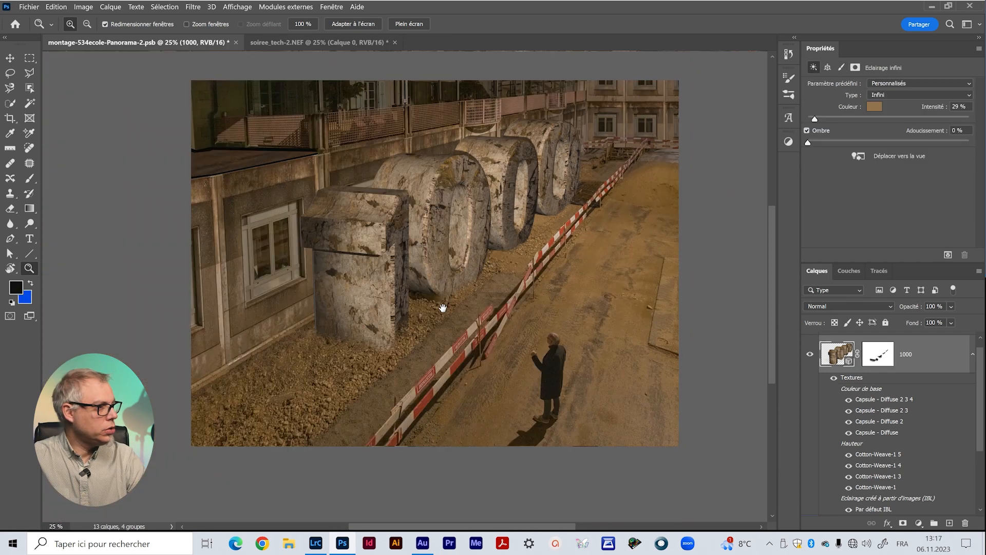
drag(442, 307, 427, 354)
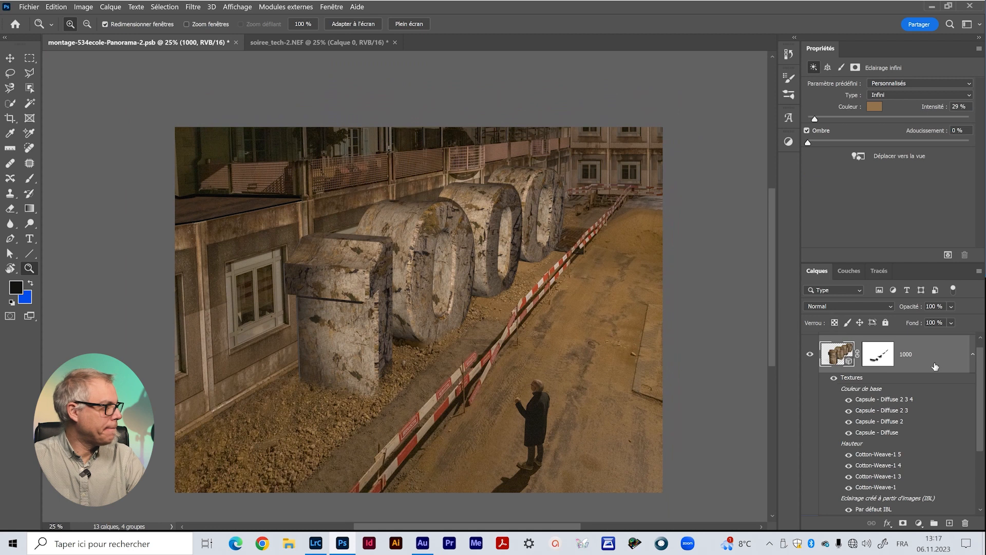
Step: Add a Curves adjustment clipped to the 1000 layer, lowering its white point and midtones to darken the digits
click(788, 142)
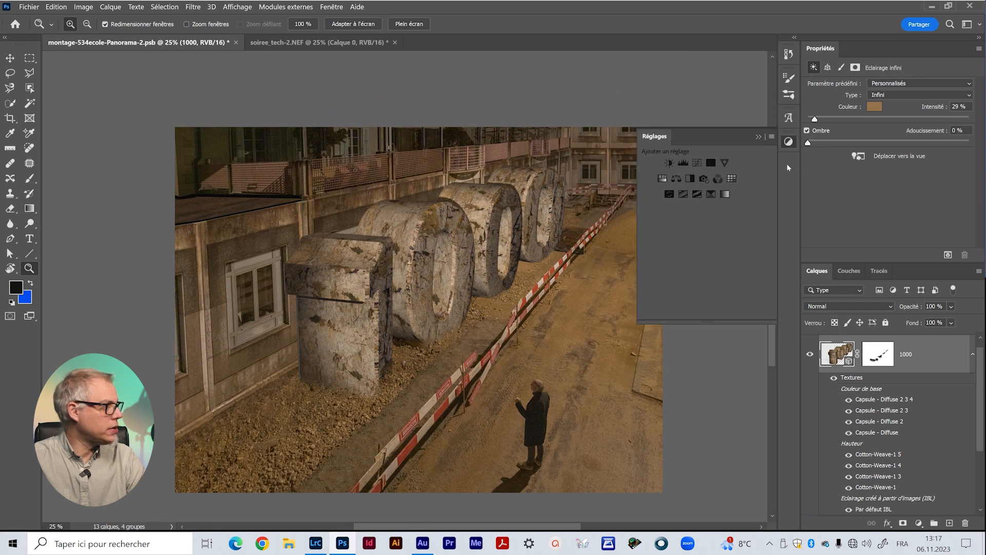
click(697, 163)
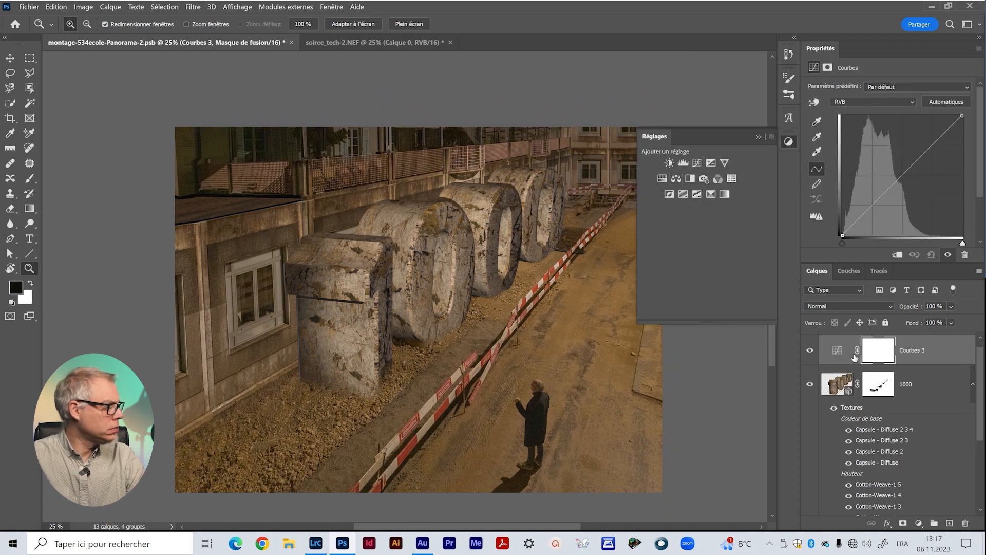
click(758, 137)
drag(960, 115, 962, 153)
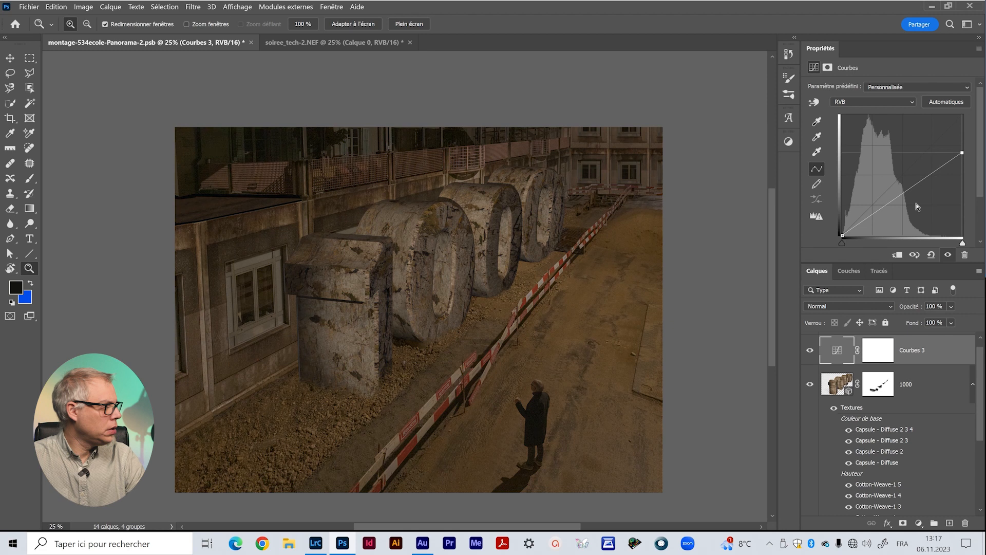
drag(904, 193, 907, 194)
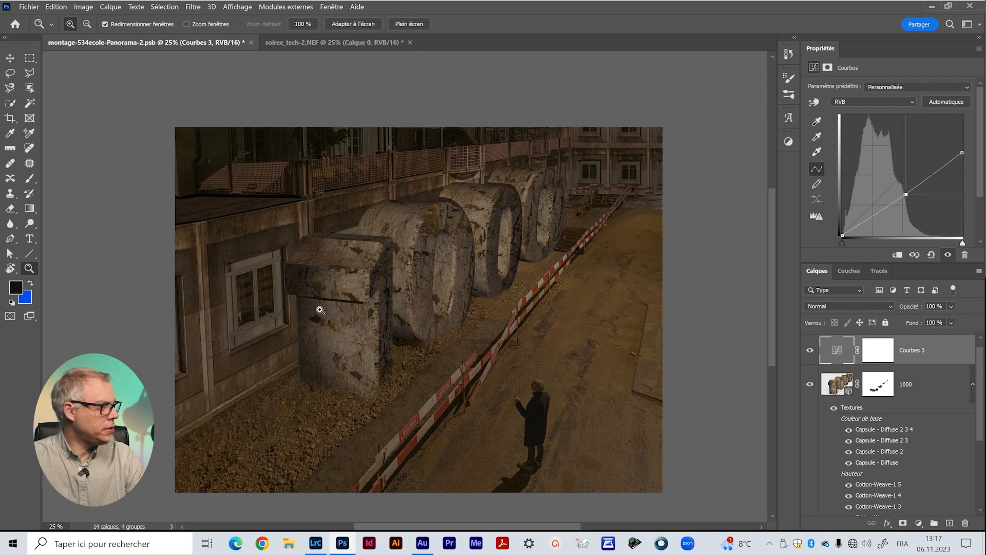
alt+click(932, 366)
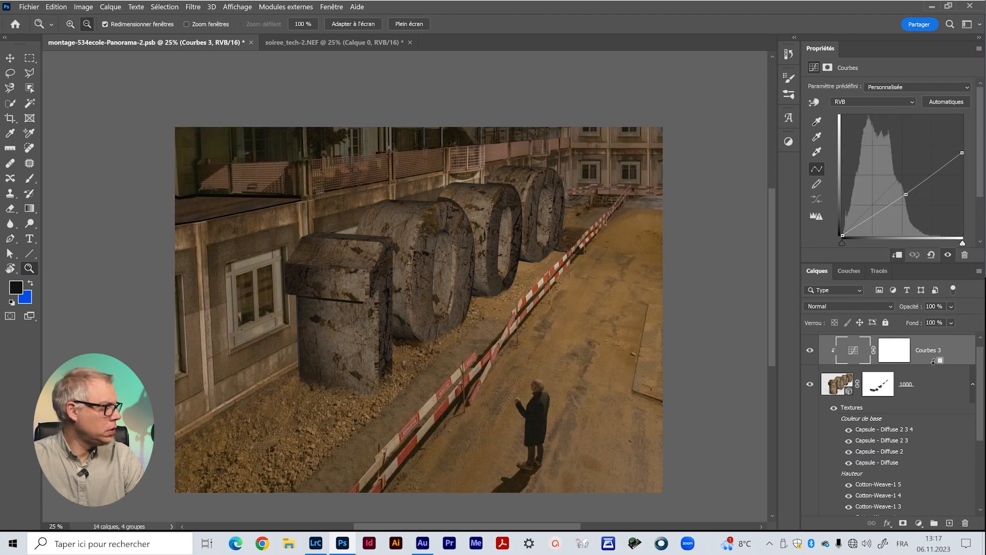
Step: Invert the clipped Curves layer's mask to black
click(890, 351)
key(ctrl+i)
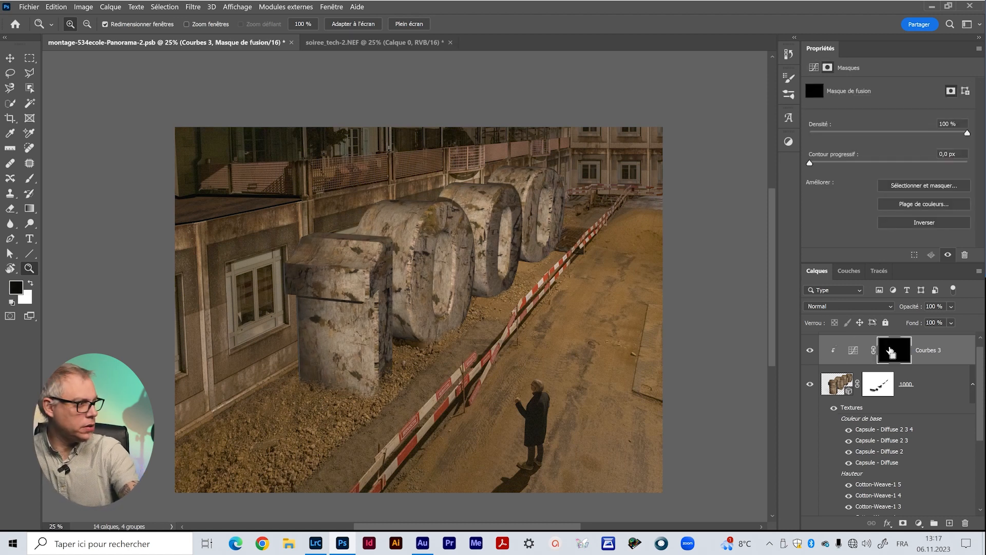
key(b)
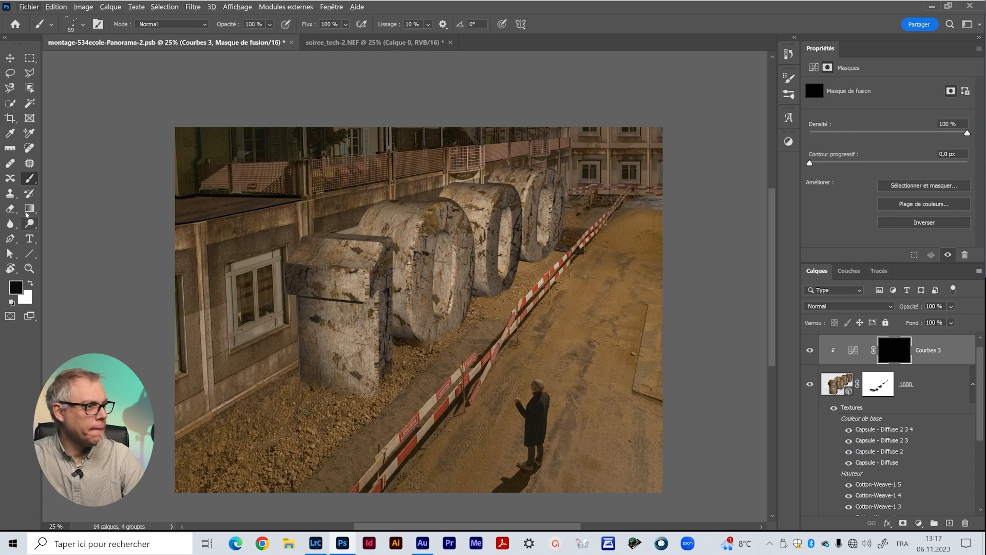
Step: Lay radial gradients in Dégradé classique mode on the Curves mask to darken digit 1 and the 0s behind it
click(30, 208)
click(52, 24)
click(63, 27)
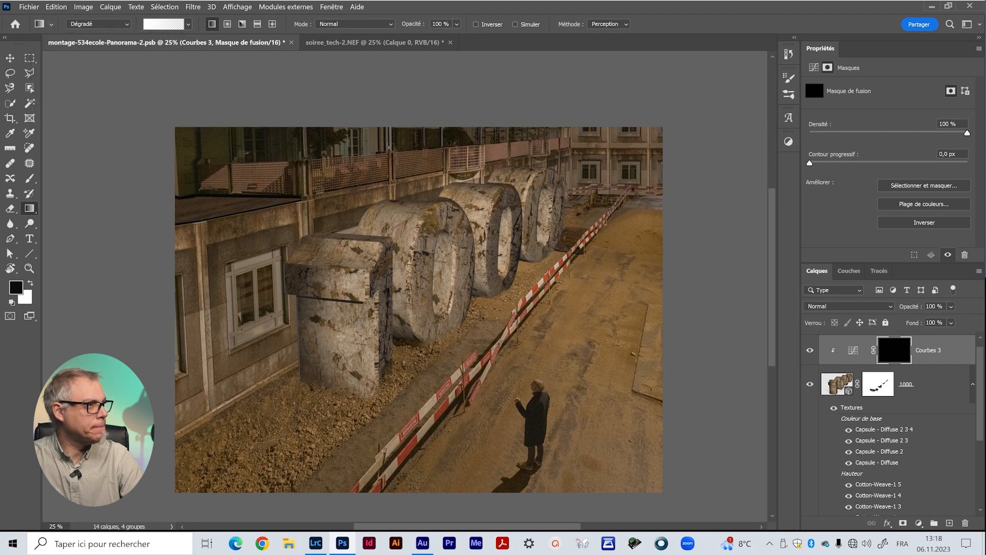
click(229, 24)
mouse_move(336, 327)
mouse_down()
mouse_move(349, 359)
mouse_move(340, 394)
mouse_up()
drag(330, 245, 333, 291)
key(ctrl+z)
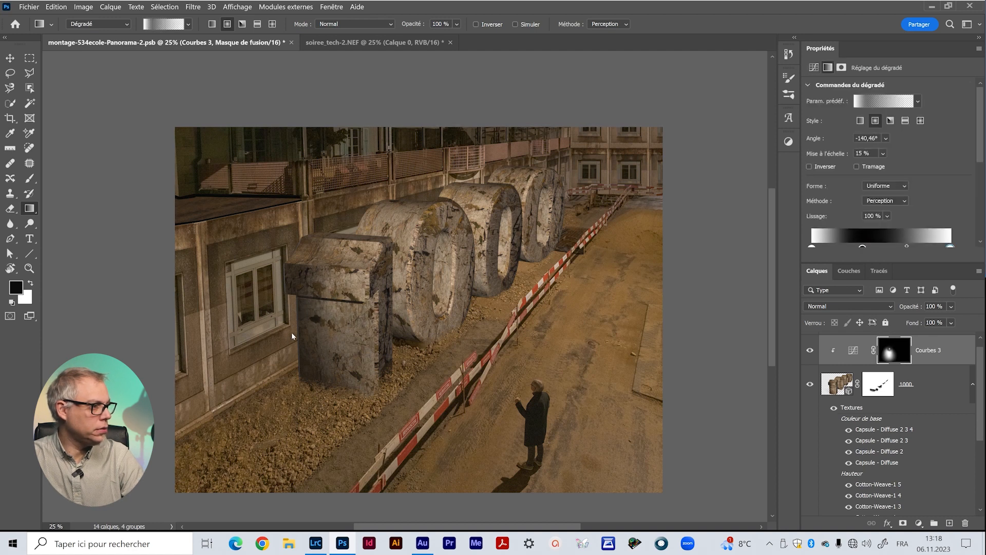
key(ctrl+z)
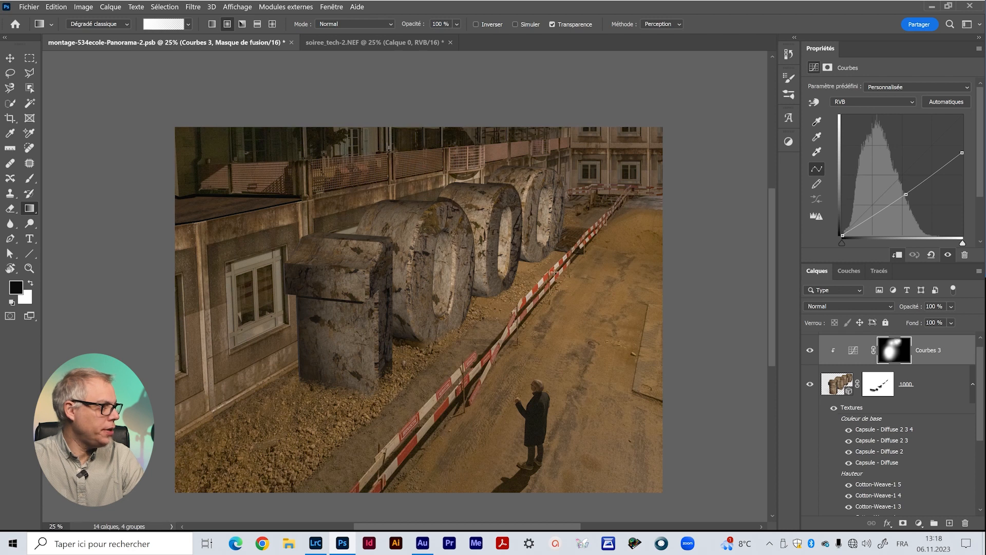
Step: Choose a round brush tip with 56 % hardness at 633 px and paint black on the Curves mask over part of the zeros
click(29, 178)
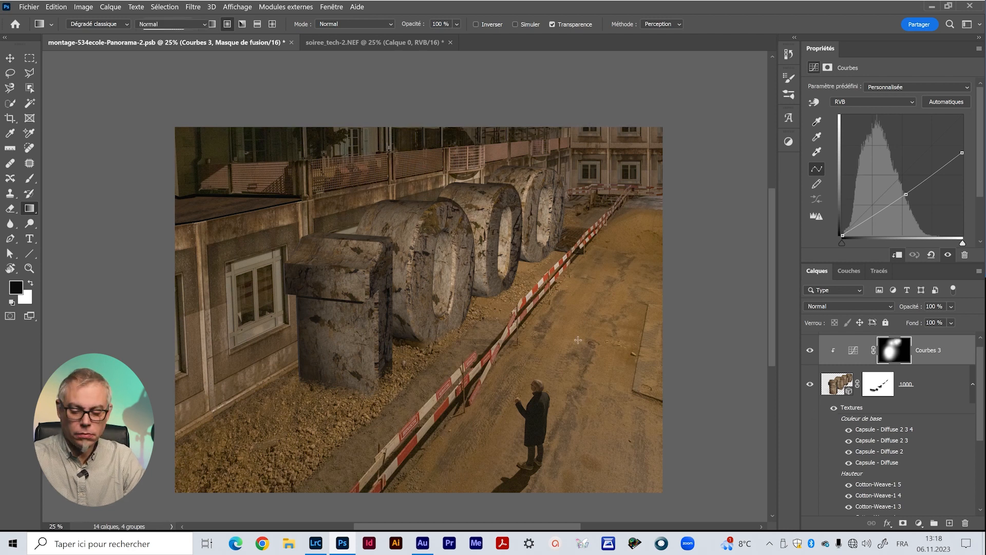
click(789, 77)
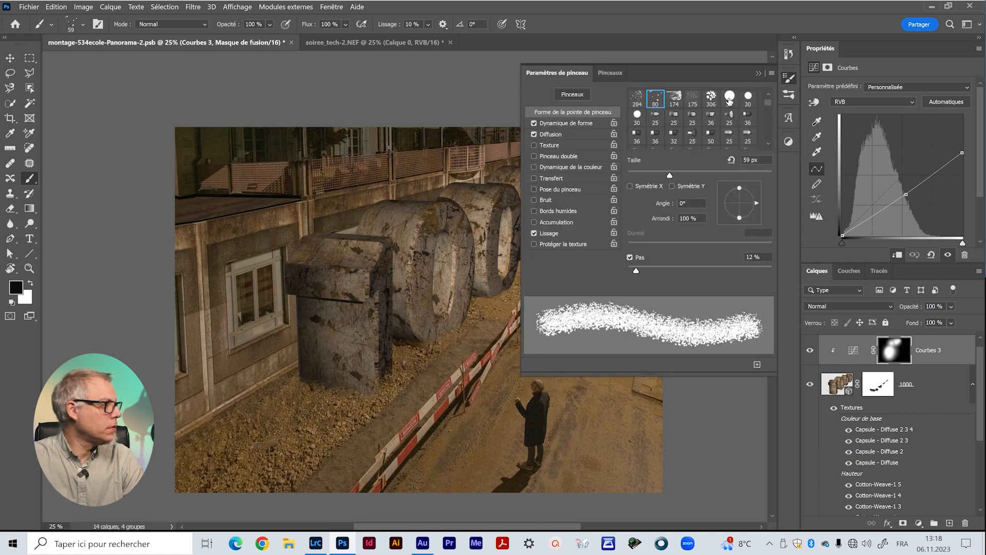
click(729, 98)
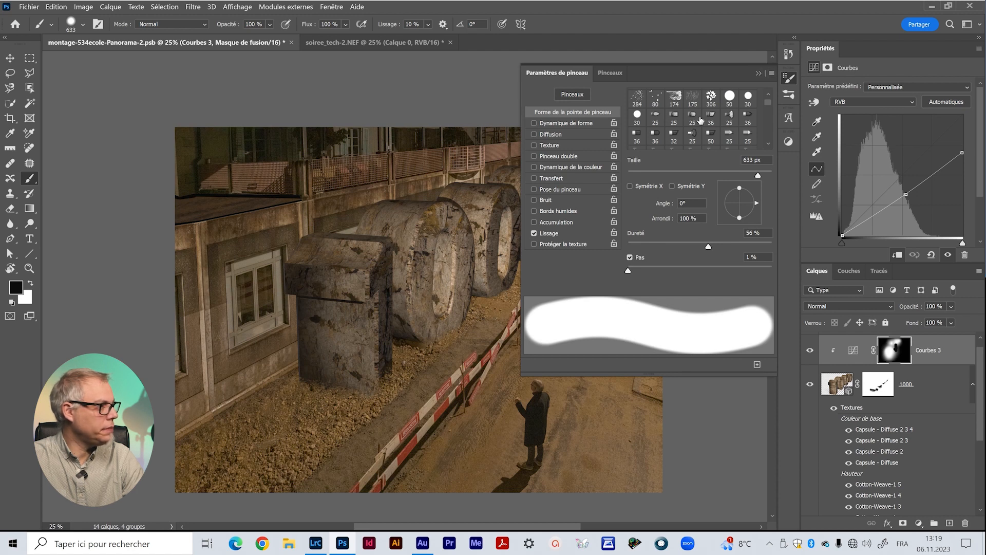
click(758, 76)
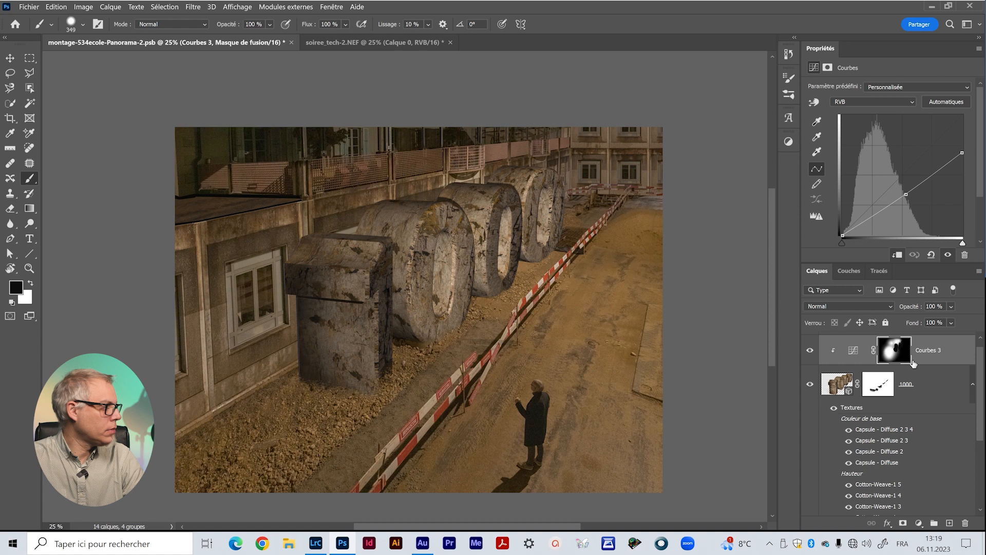
Step: Create a new empty layer directly above the Person group, beneath the 1000 layer
click(947, 358)
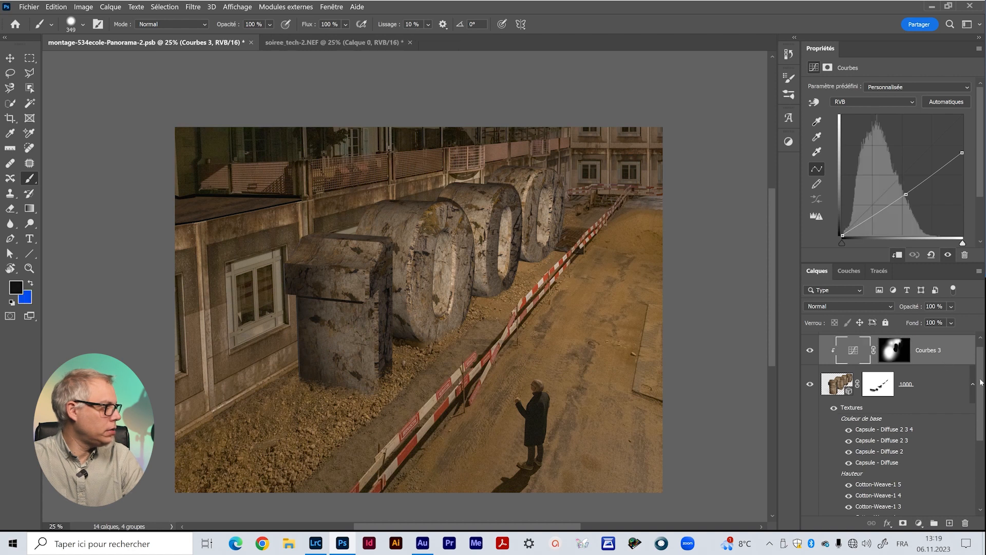
scroll(978, 383, down, 3)
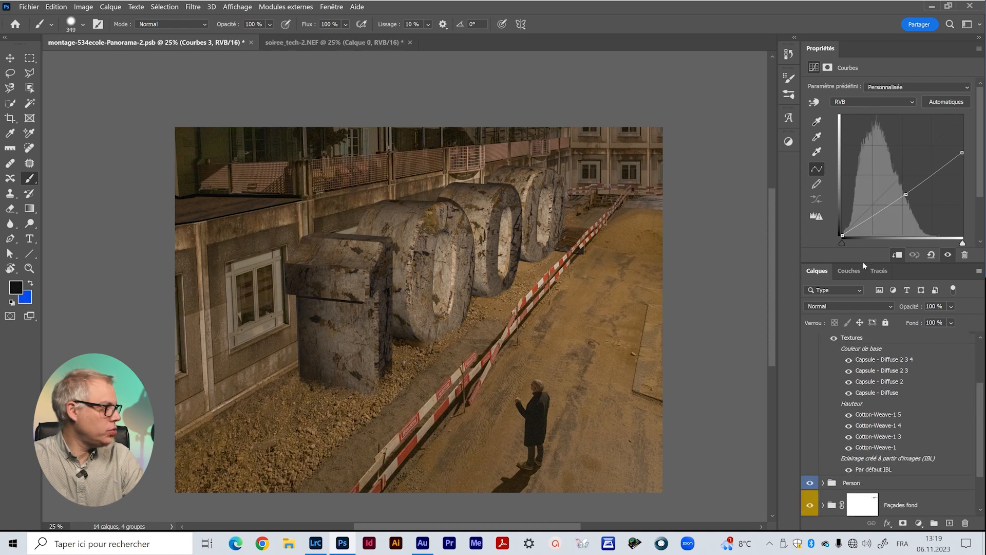
drag(863, 263, 860, 226)
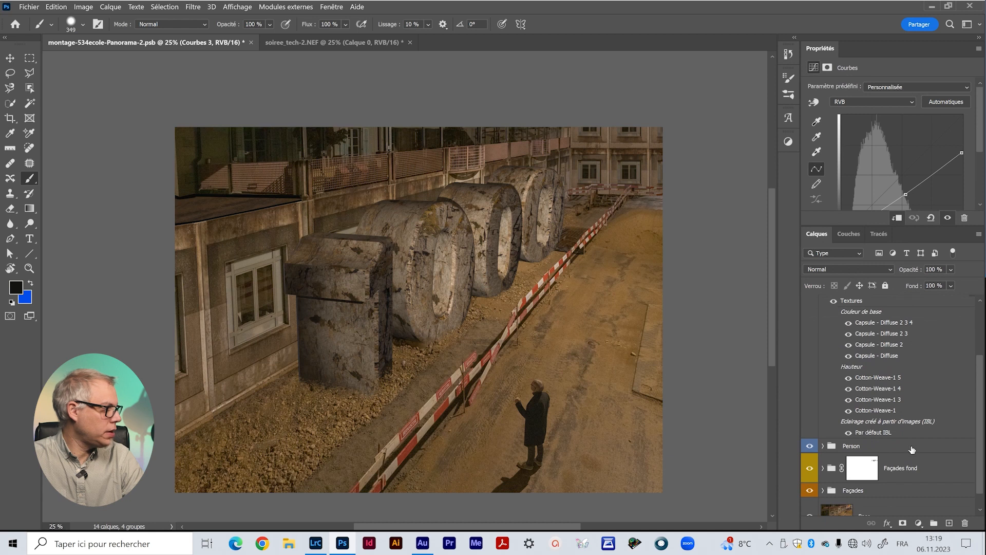
click(912, 450)
click(949, 522)
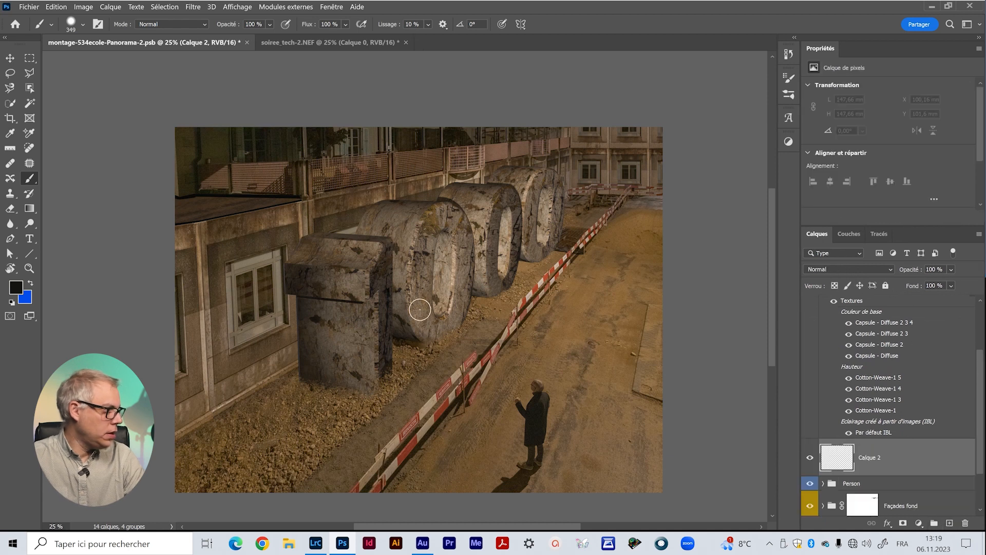
Step: Select a shadow-shaped area from digit 1 across the gravel and facade to the image edge with the Polygonal Lasso
key(l)
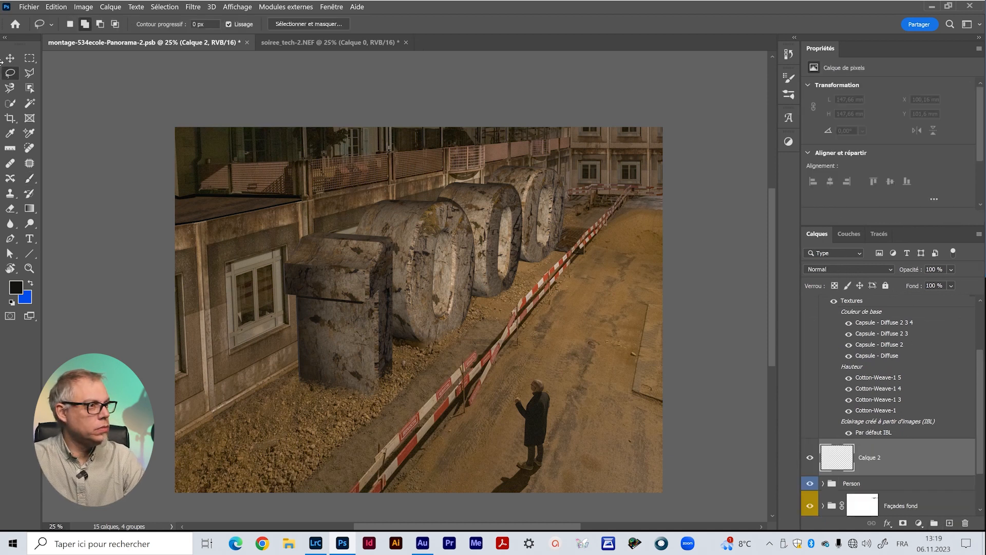
click(30, 73)
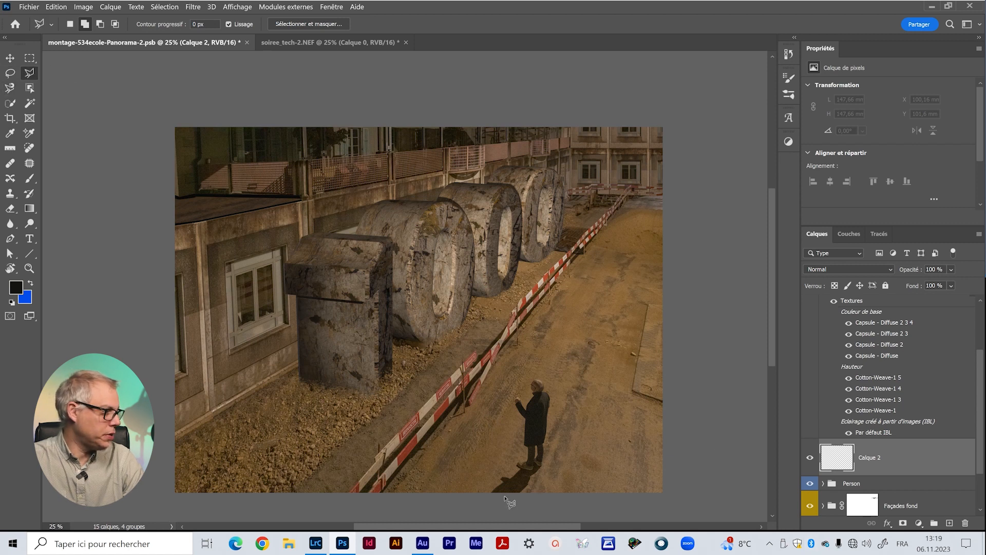
click(378, 392)
click(156, 458)
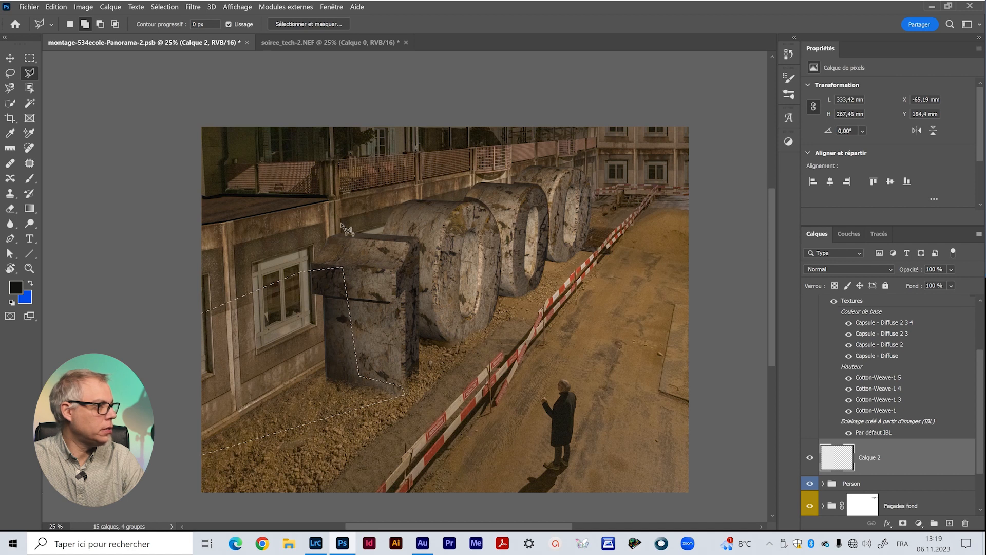
Step: Set the foreground colour to 121211, fill the shadow selection with it on the new layer, and deselect
click(16, 288)
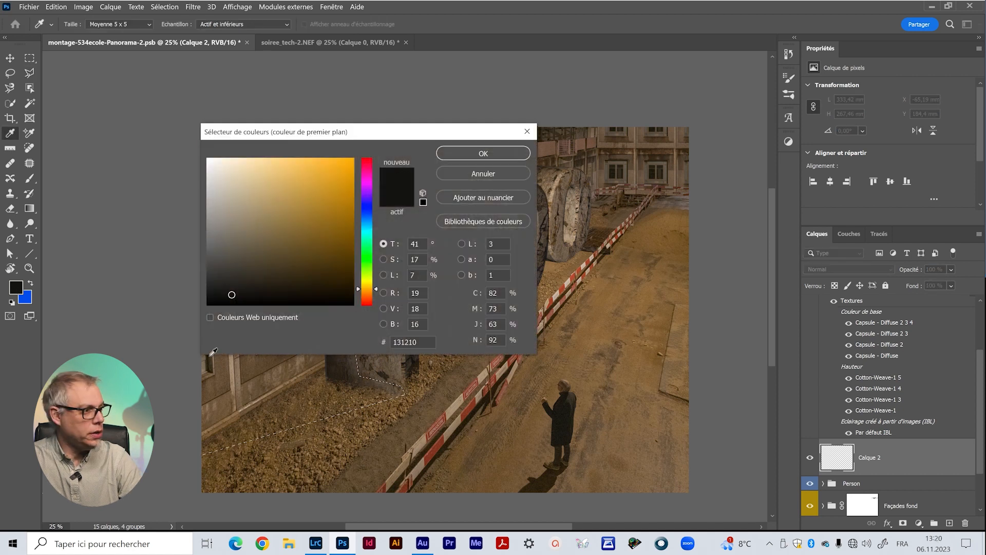
click(221, 297)
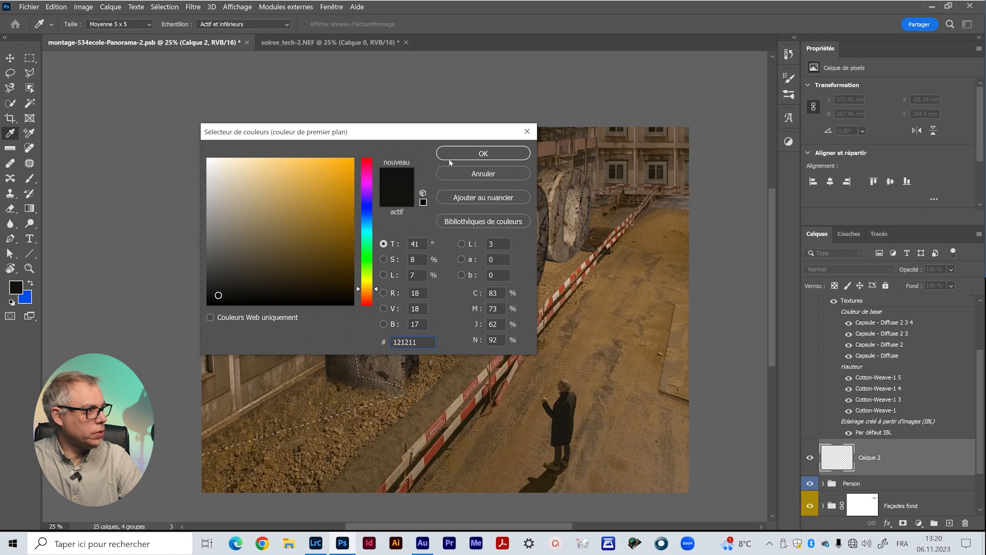
click(449, 159)
key(alt+BackSpace)
key(ctrl+d)
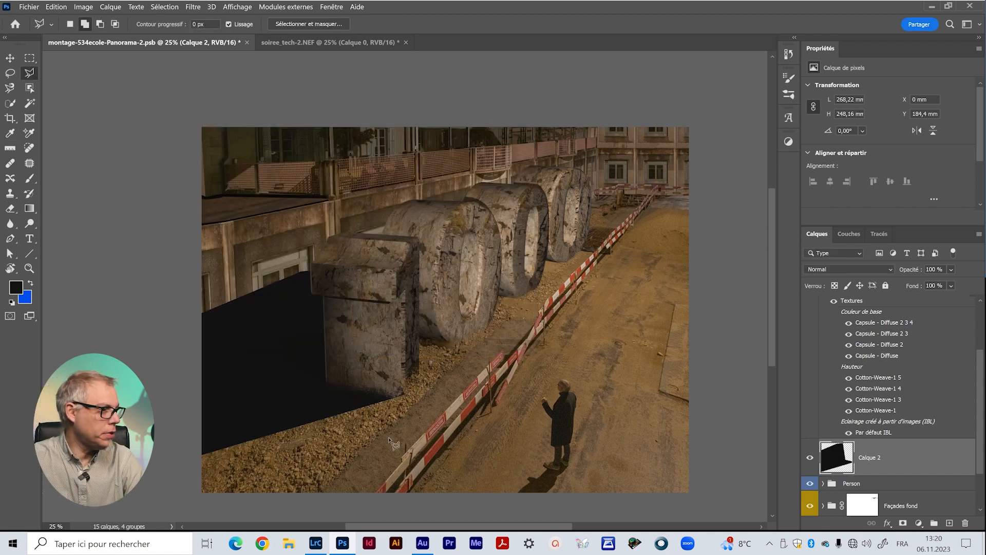
Step: Set the shadow layer's opacity to 66 %
click(950, 270)
click(953, 284)
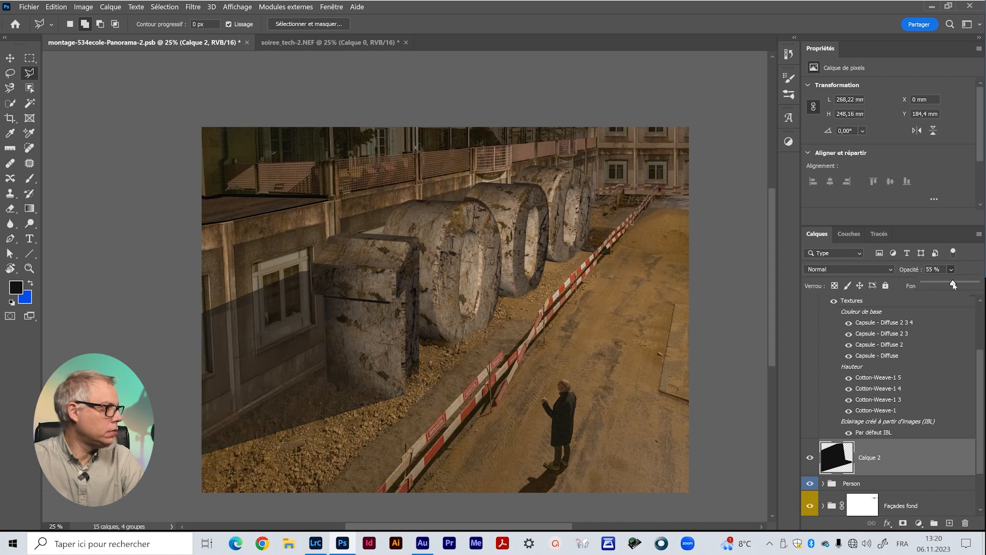
drag(958, 282, 959, 282)
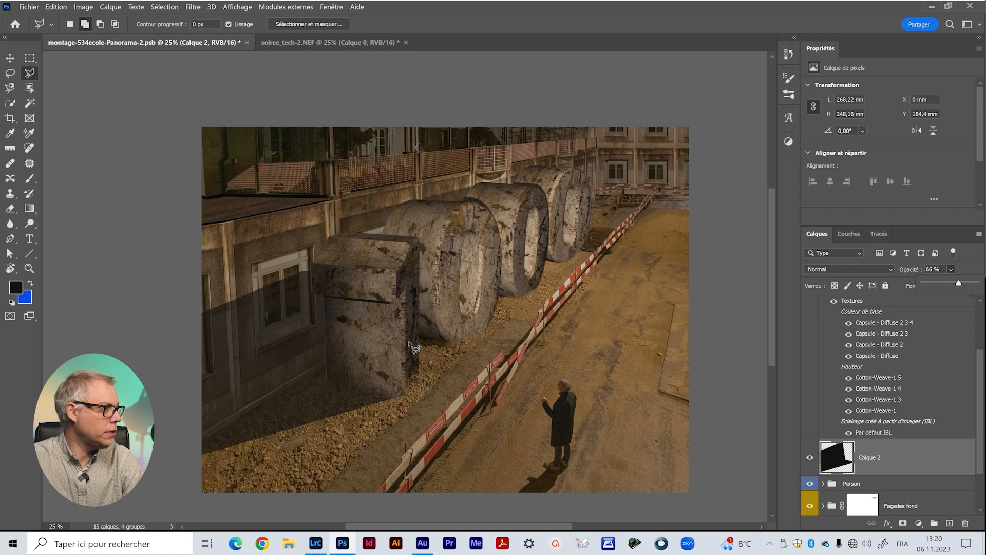
Step: Convert the Calque 2 shadow layer to a smart object and apply an 86 px Iris Blur with a narrowed ellipse centred near digit 1
right_click(873, 457)
click(900, 172)
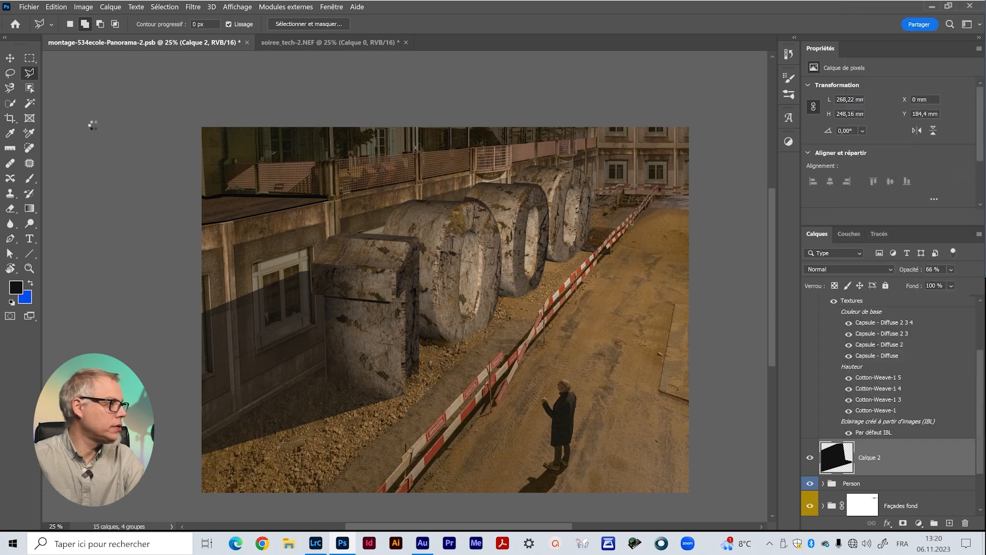
click(194, 6)
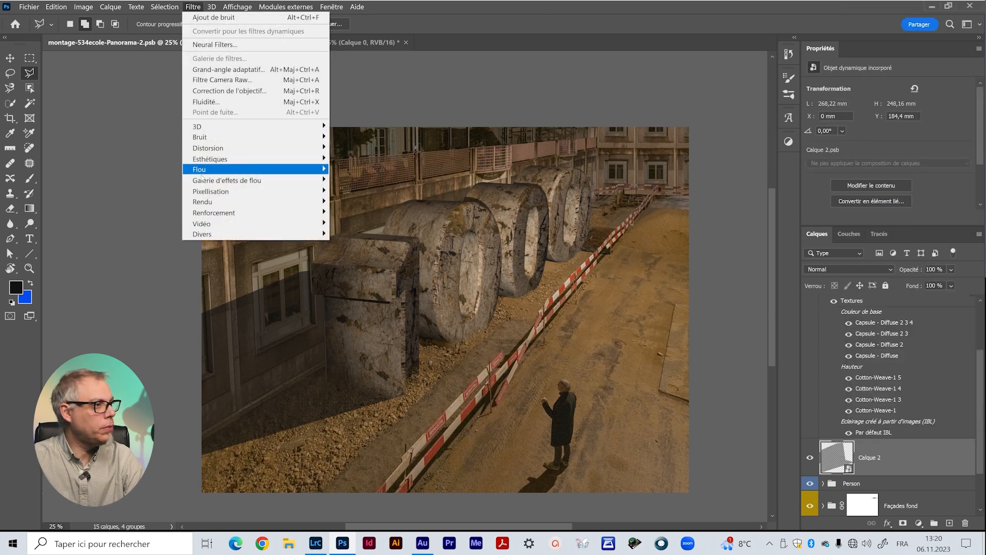
mouse_move(201, 179)
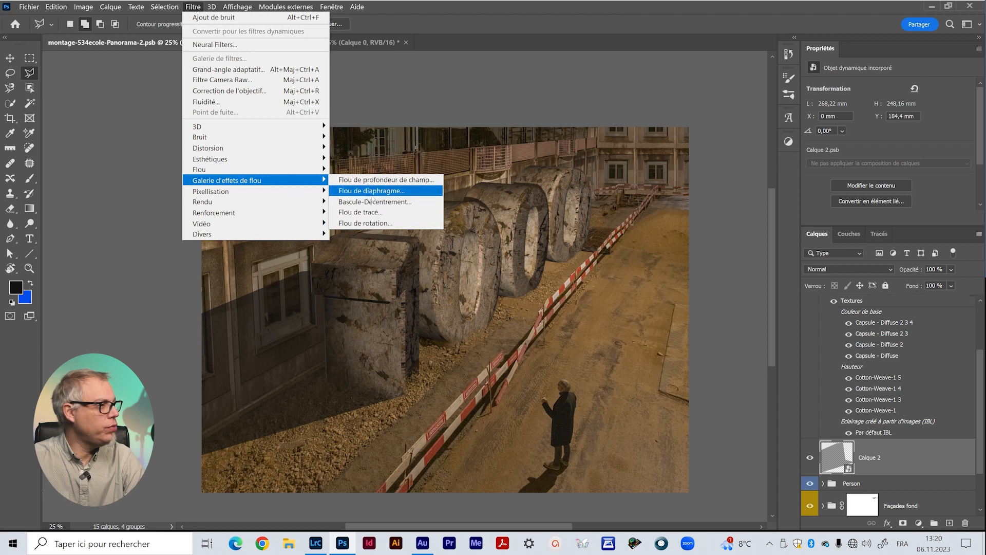
click(370, 191)
click(520, 272)
mouse_move(346, 295)
mouse_down()
mouse_move(394, 301)
mouse_move(324, 301)
mouse_move(361, 294)
mouse_up()
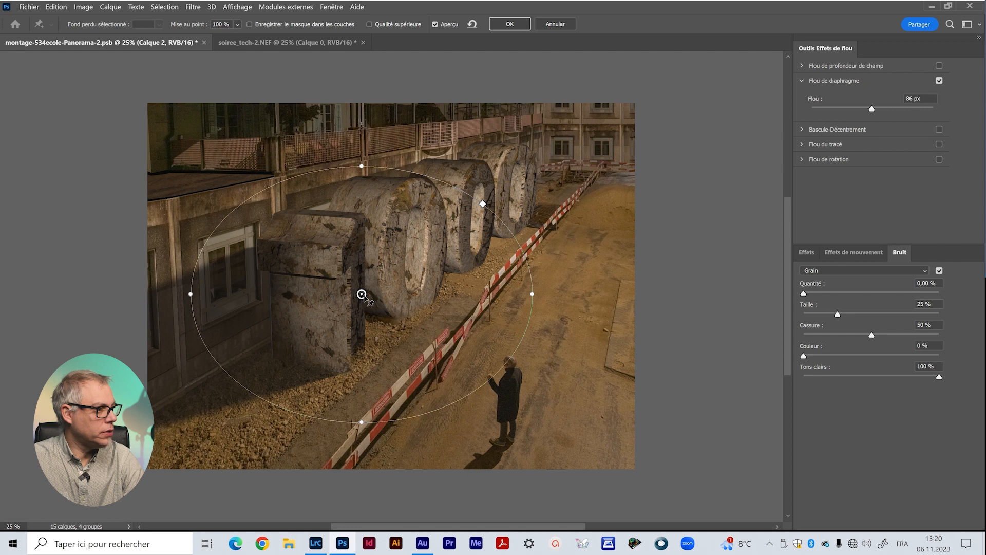
drag(191, 296, 217, 295)
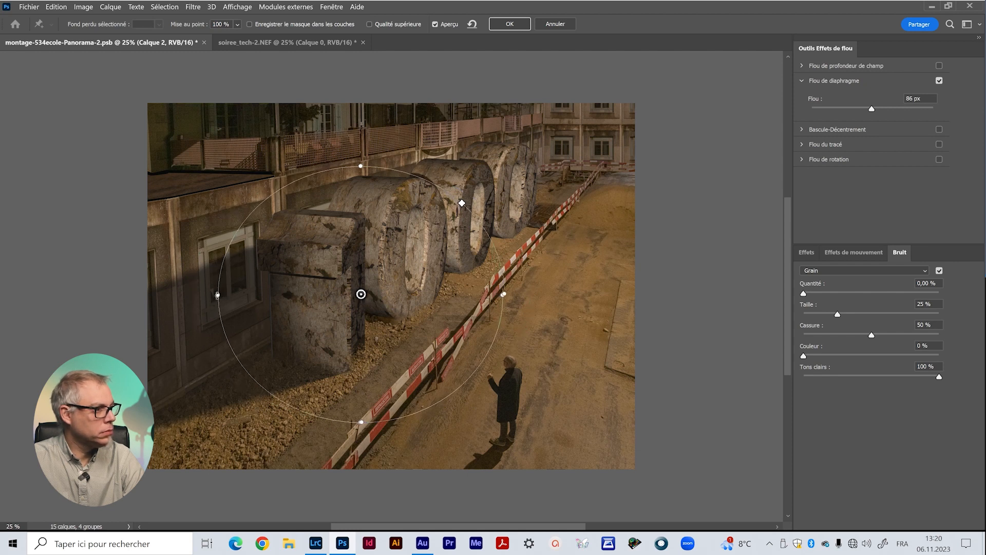
drag(371, 299, 394, 320)
key(Return)
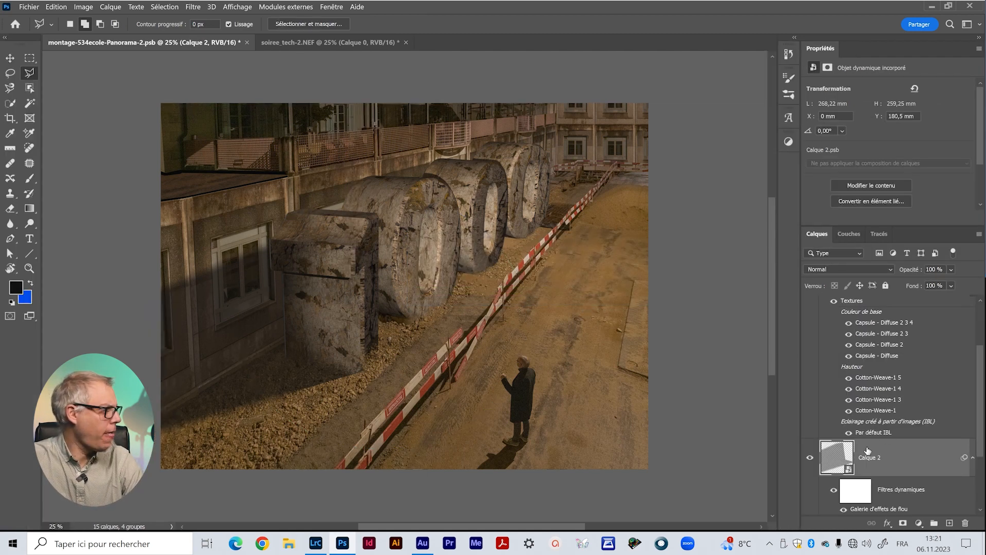
Step: Create a new empty layer above Calque 2 and set up a flattened brush at 1021 px, 56 % hardness and about 30° angle
click(949, 523)
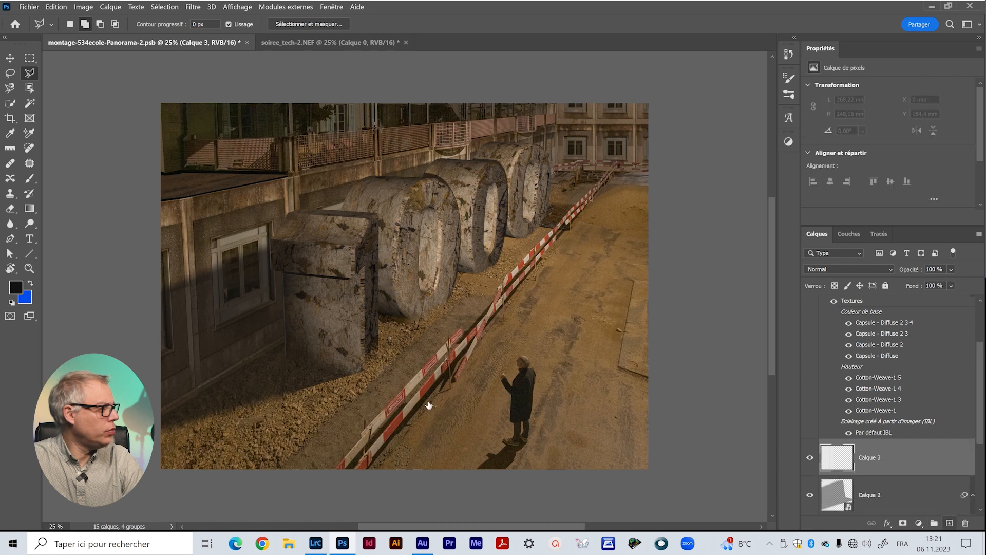
key(b)
drag(298, 236, 319, 237)
right_click(363, 205)
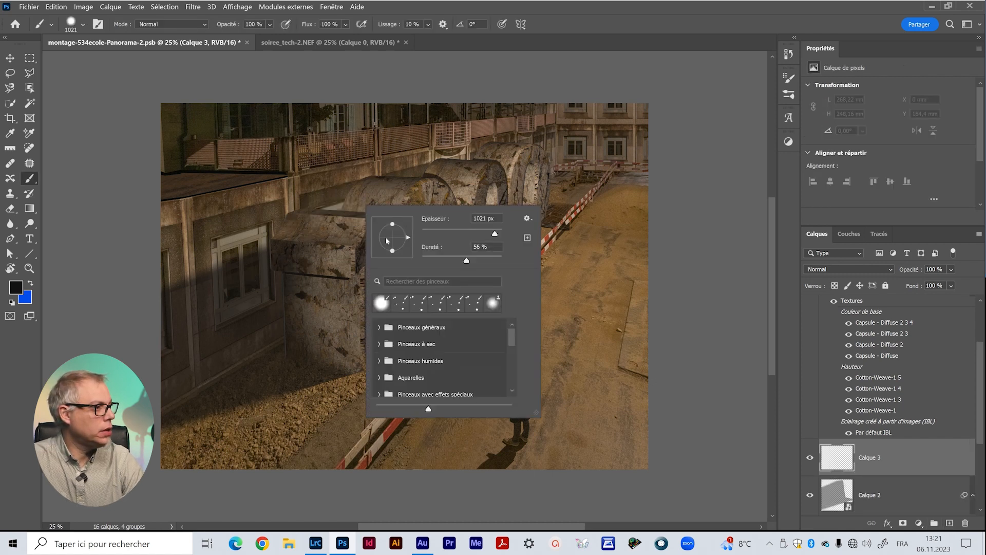
drag(409, 232, 405, 229)
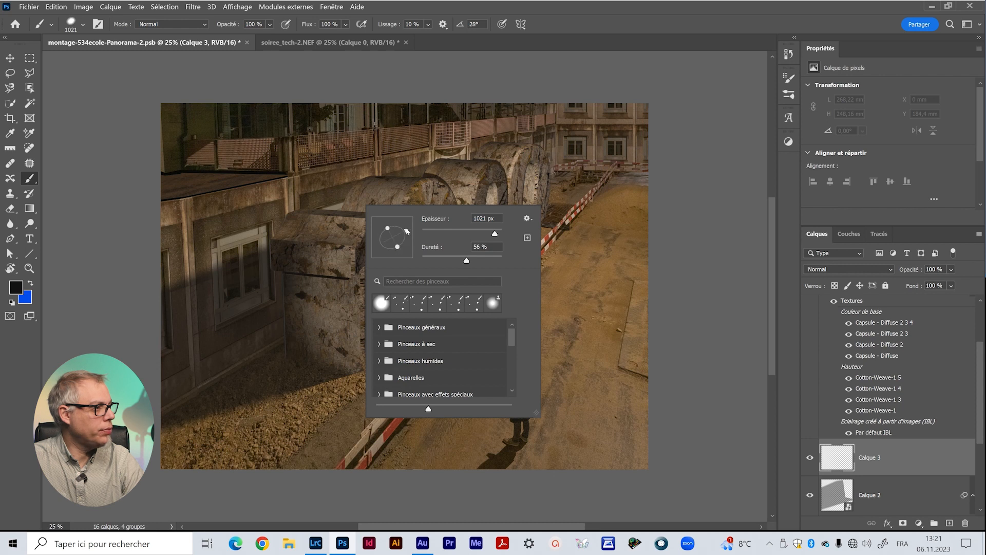
Step: Paint three dark elliptical dabs behind the digits where each meets the next, and set the layer's opacity to 59 %
click(340, 217)
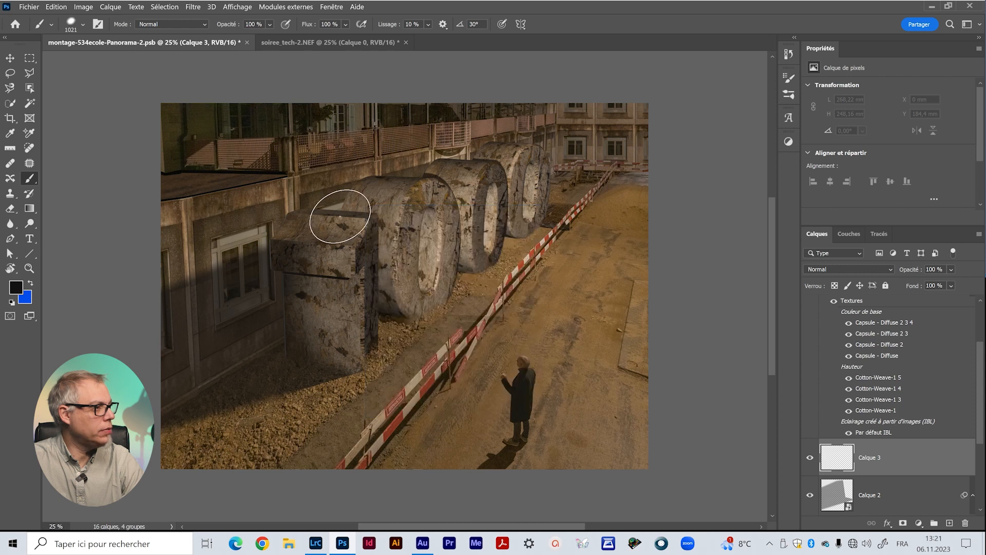
click(407, 192)
click(472, 175)
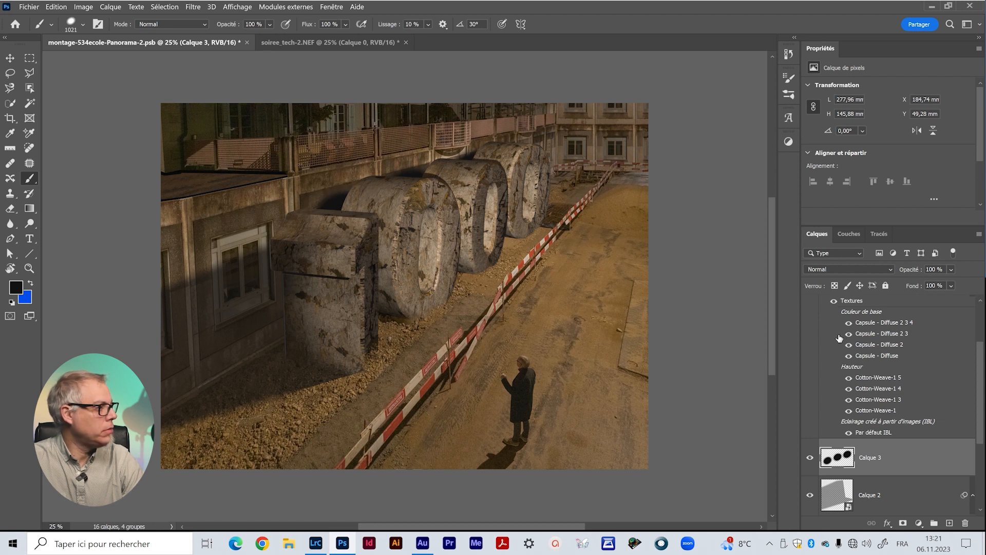
drag(948, 284, 950, 284)
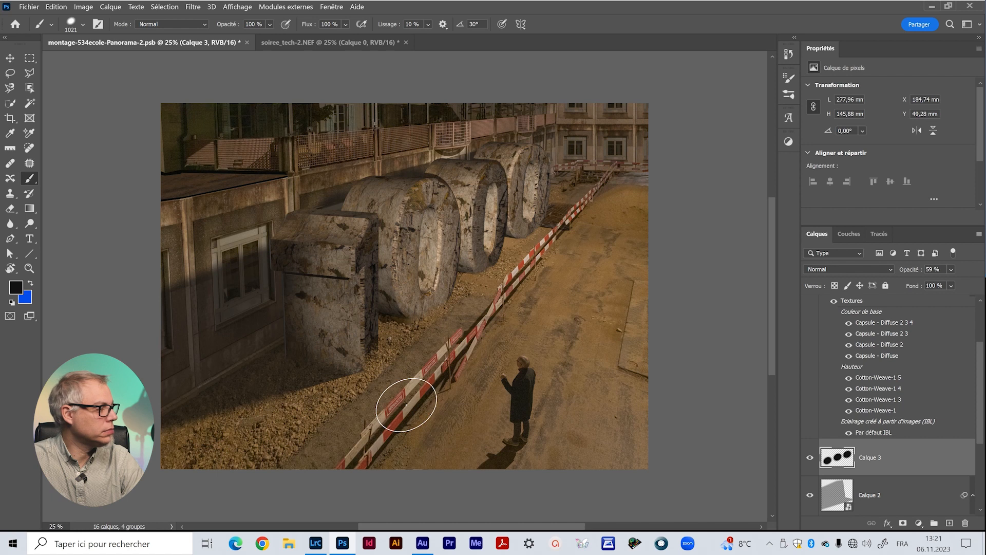
Step: Stretch the Calque 2 shadow upward to about 112.7 % height and distort its corners to align it with digit 1
click(886, 503)
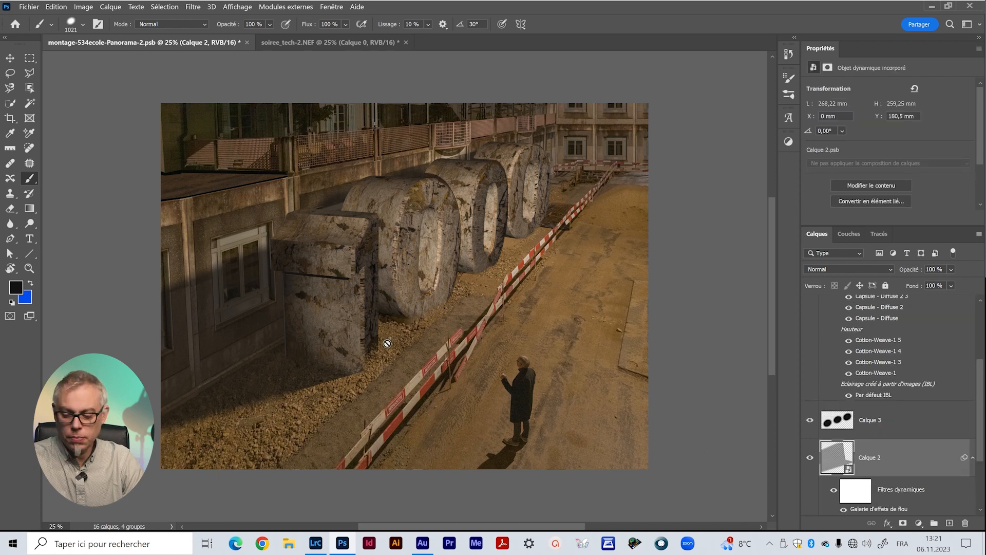
key(v)
click(262, 239)
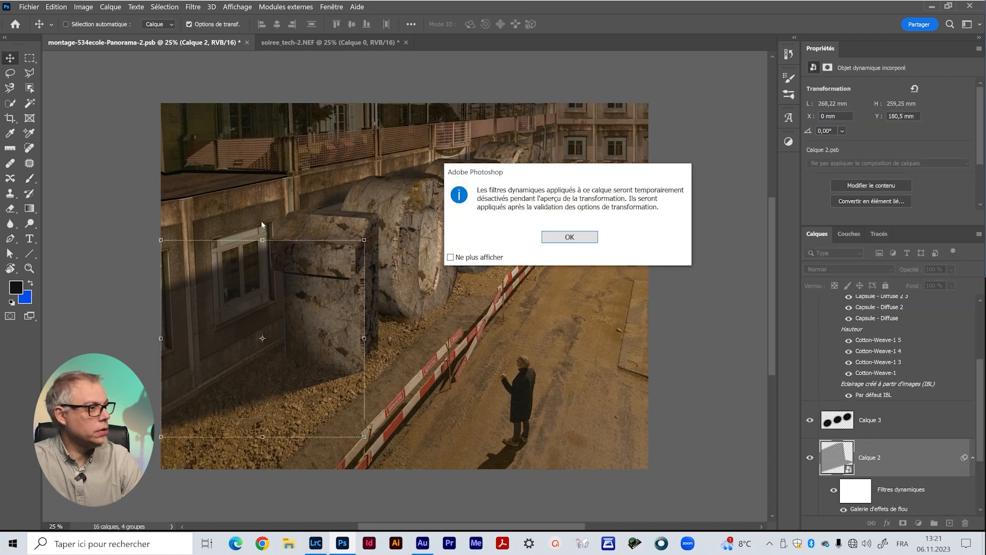
click(558, 239)
drag(261, 240, 279, 228)
right_click(315, 379)
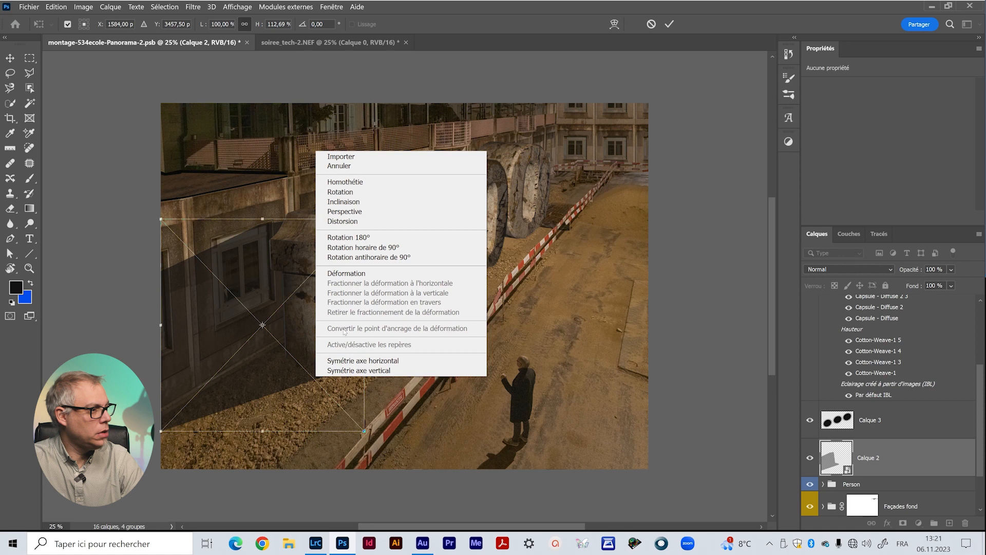
click(355, 221)
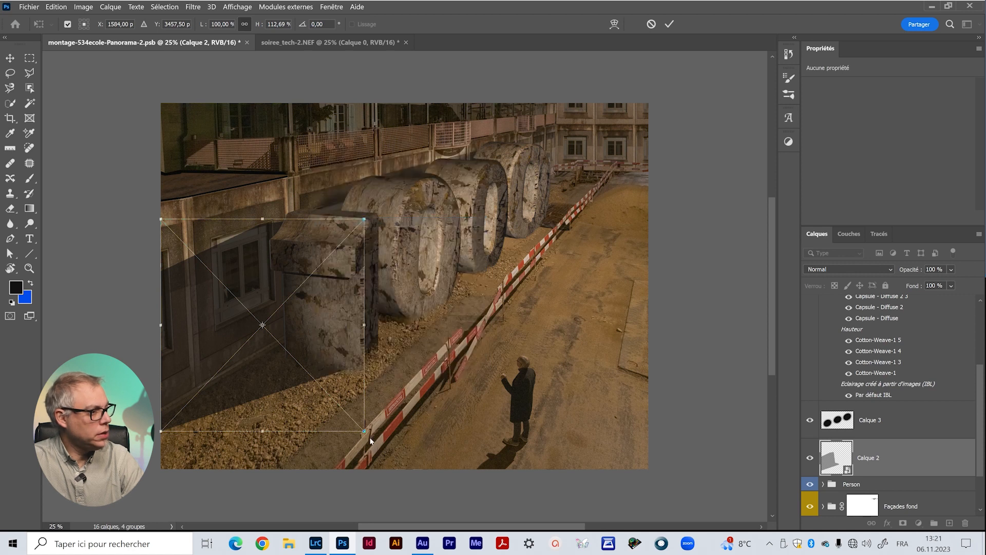
drag(366, 434, 364, 439)
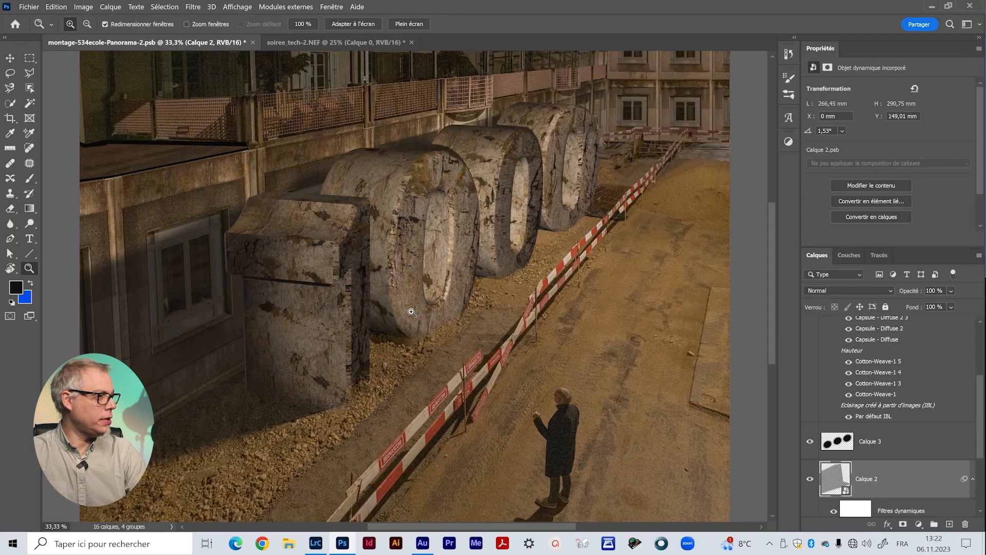
drag(412, 311, 395, 323)
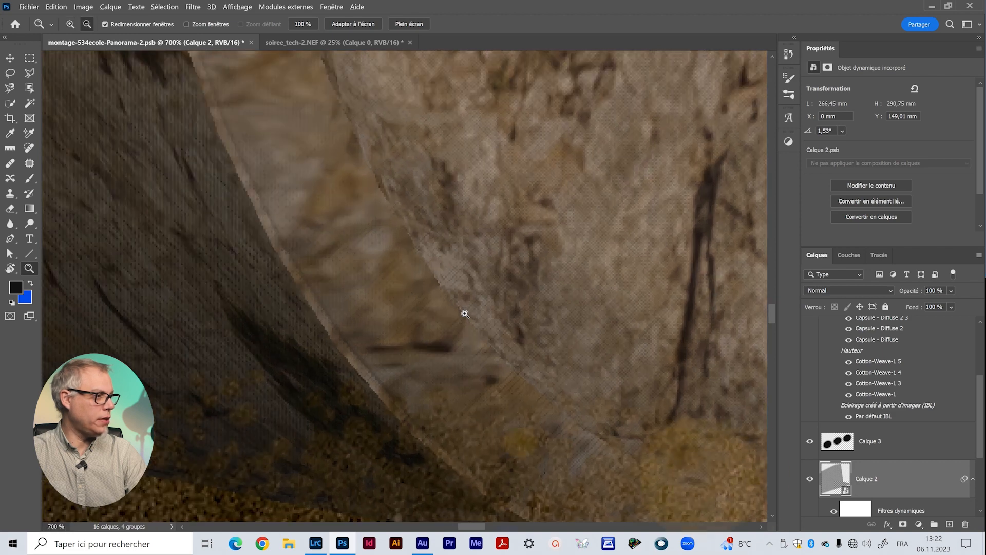
alt+click(465, 314)
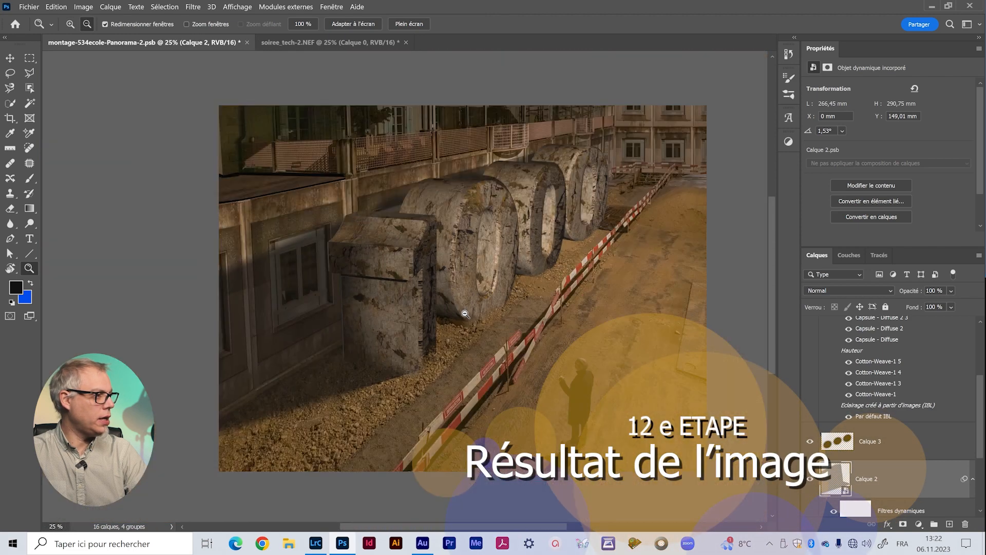
drag(497, 277, 471, 278)
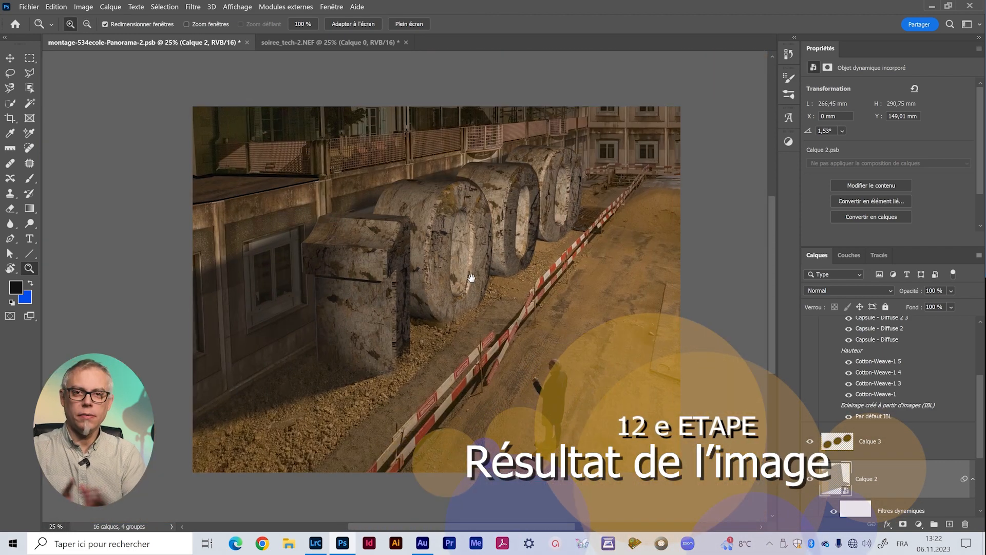